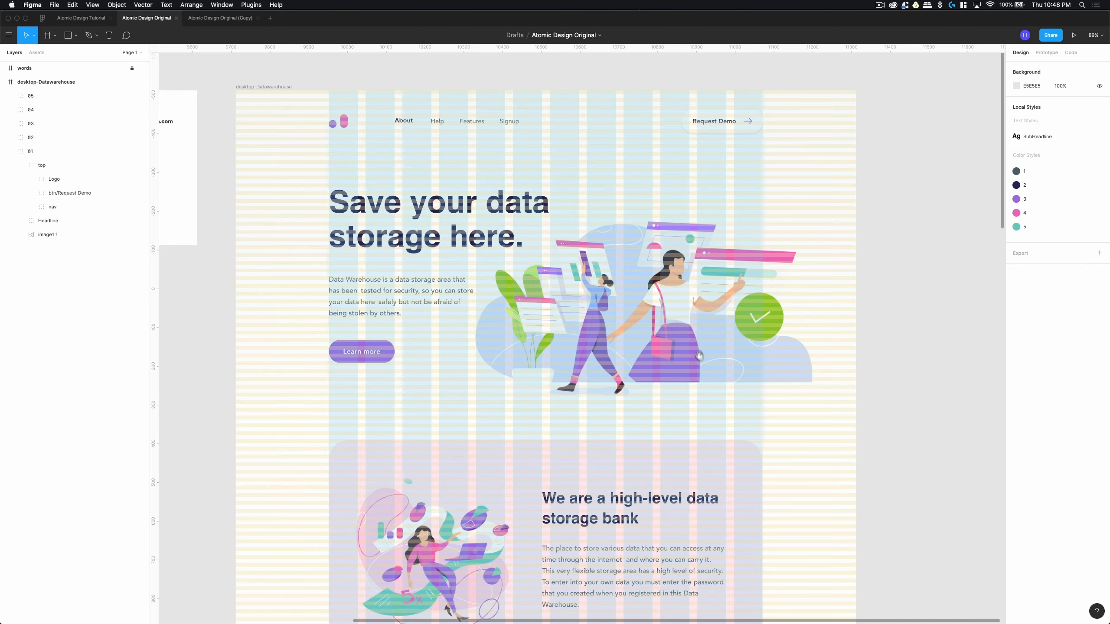
Hide the layout grids overlaying the landing page design.
scroll(708, 218, "down", 5)
scroll(708, 218, "right", 2)
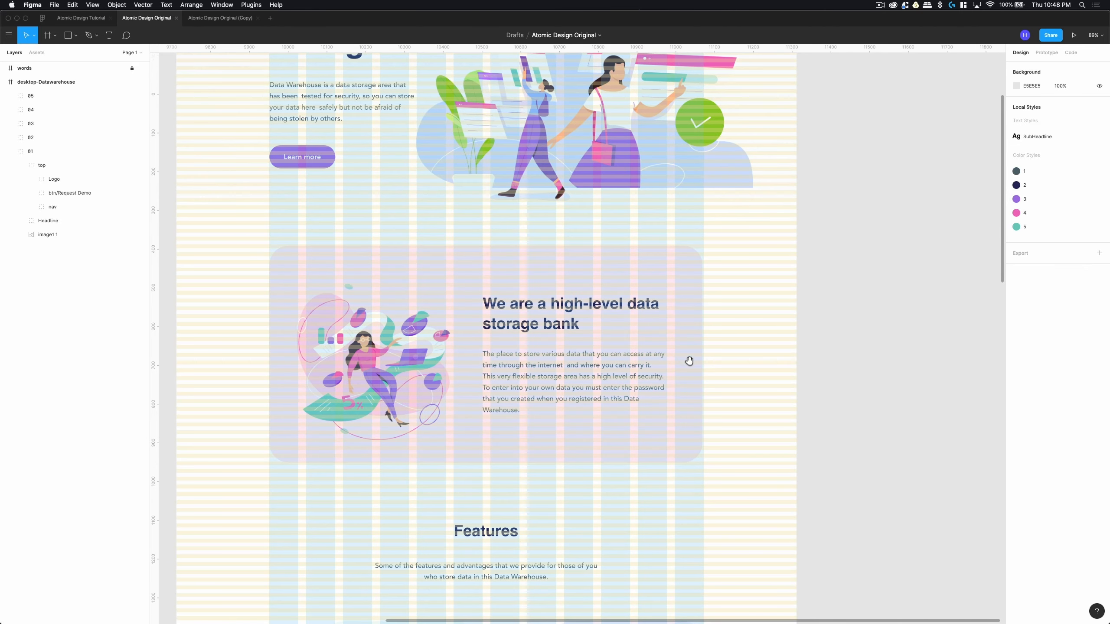
left_click_drag(683, 300, 724, 339)
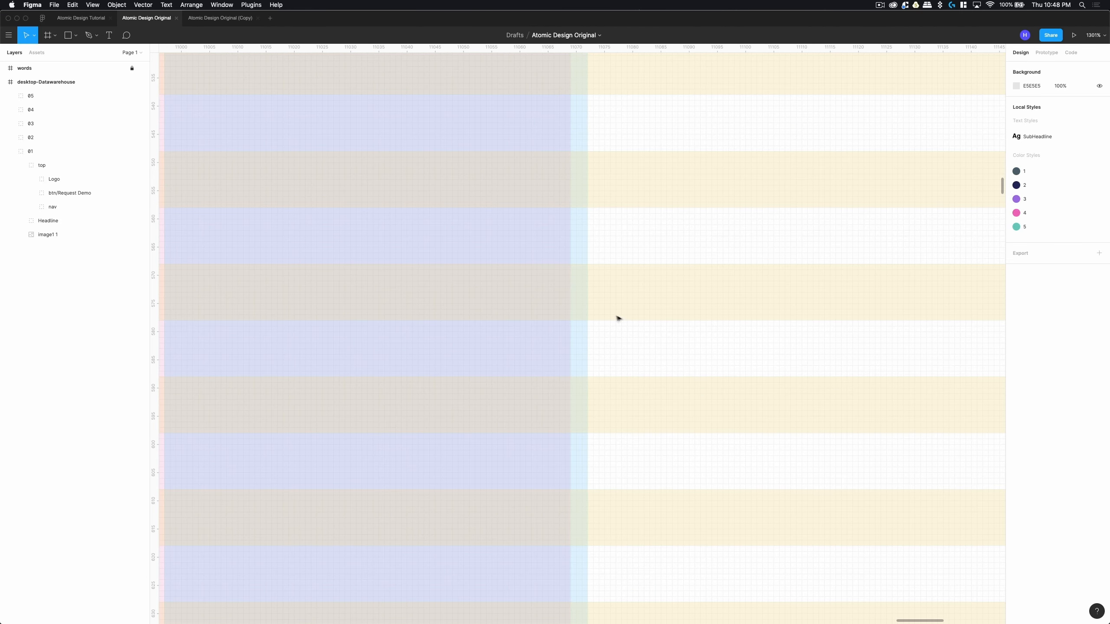
key("shift+0")
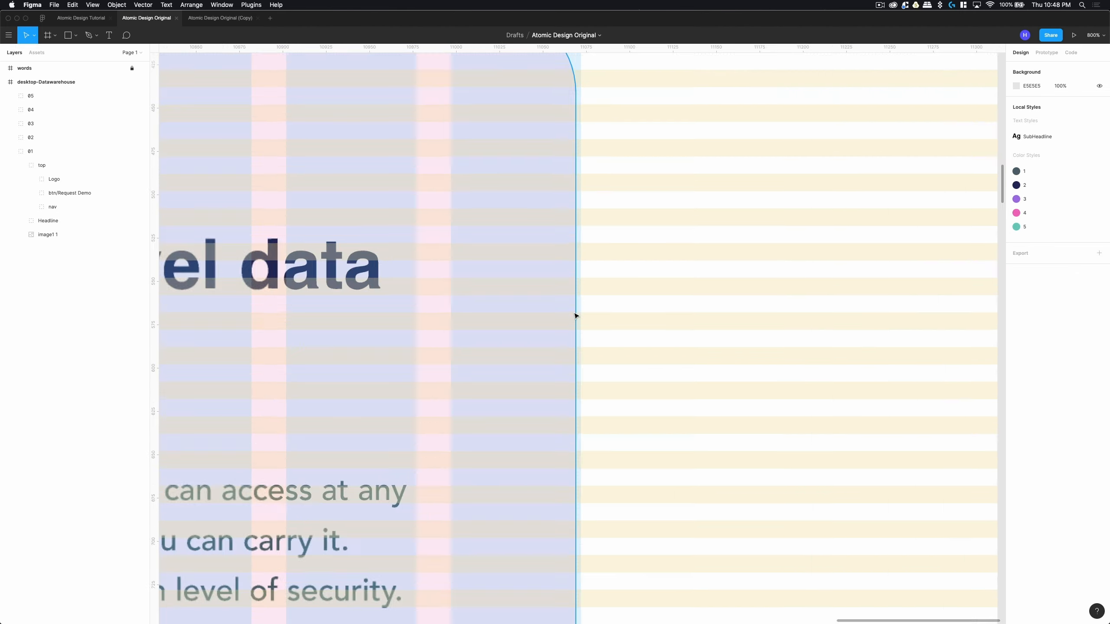
scroll(515, 350, "down", 9)
scroll(515, 350, "left", 4)
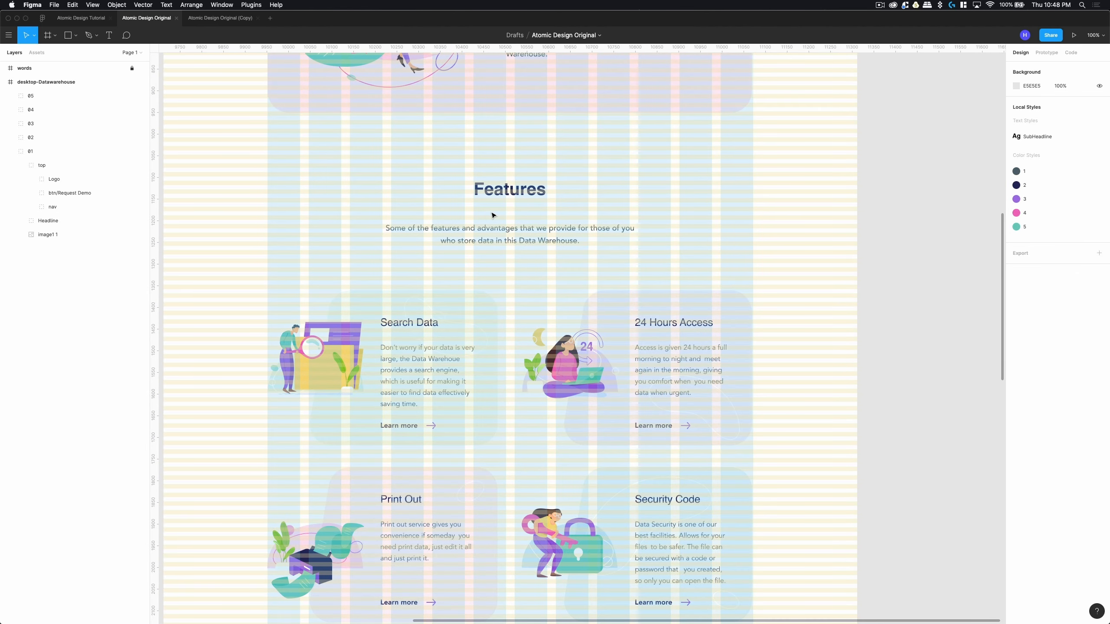
key("ctrl+g")
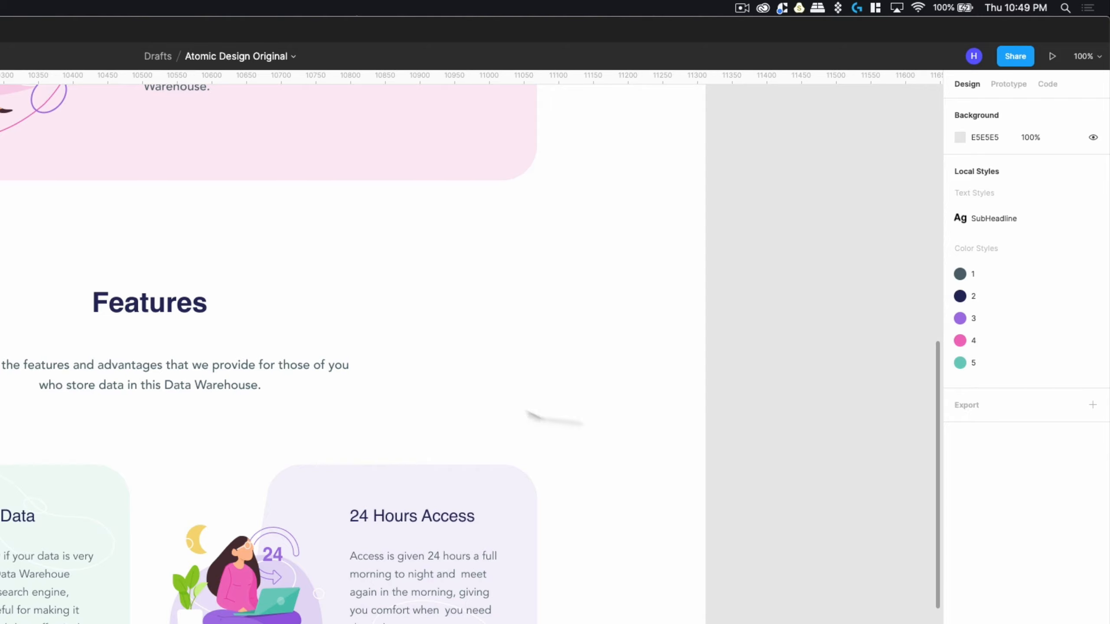
Inspect the Request Demo button, its inner label-and-arrow group and its rounded background rectangle.
scroll(750, 355, "up", 3)
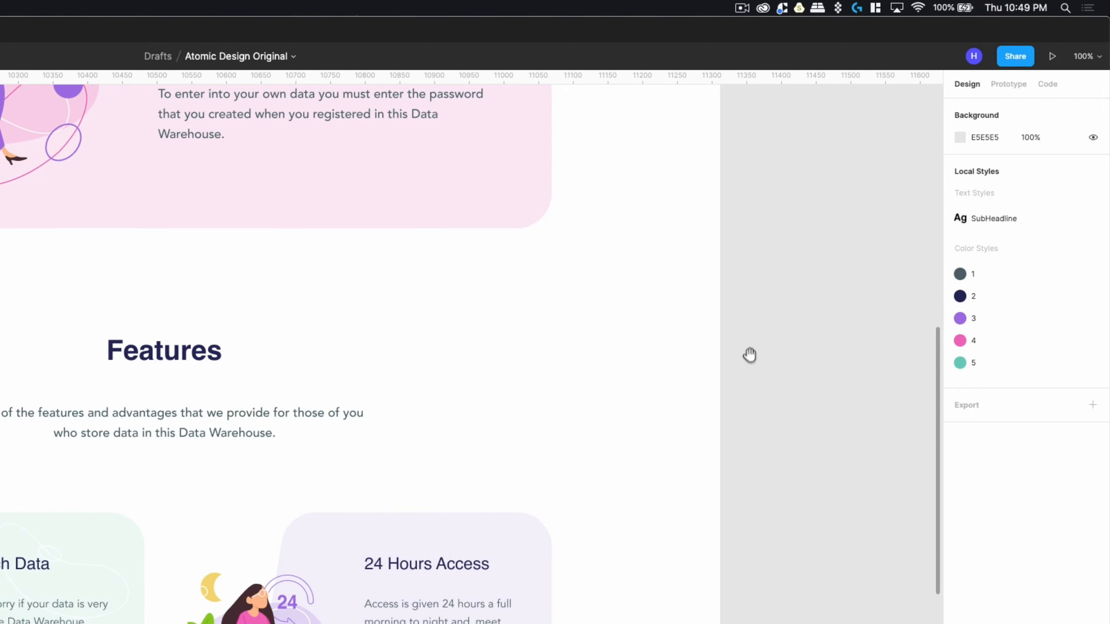
scroll(750, 355, "up", 15)
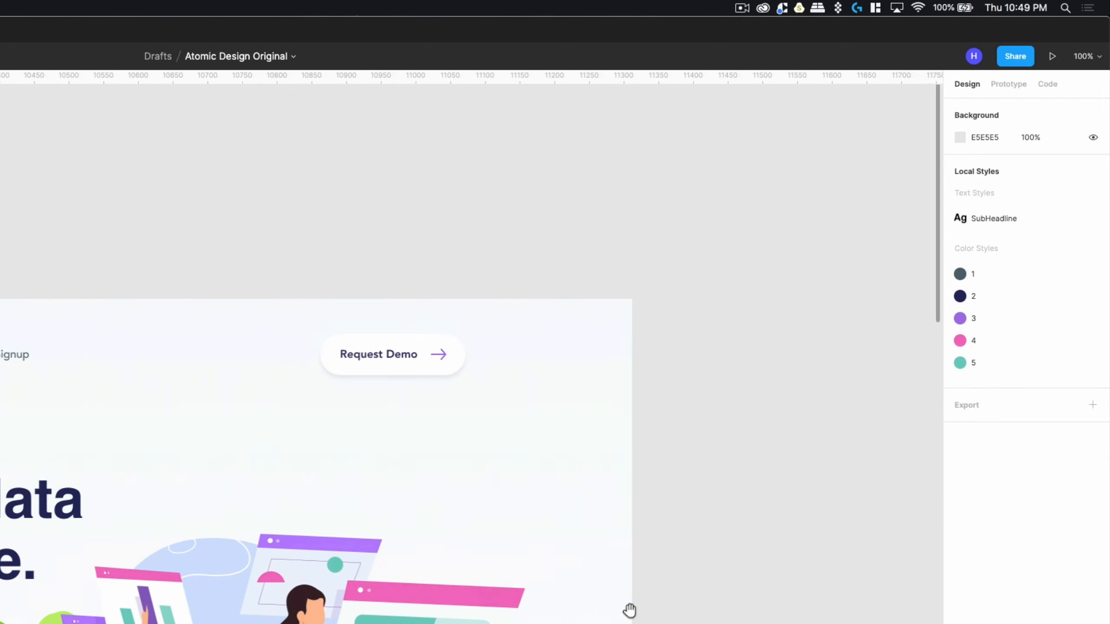
left_click(424, 365)
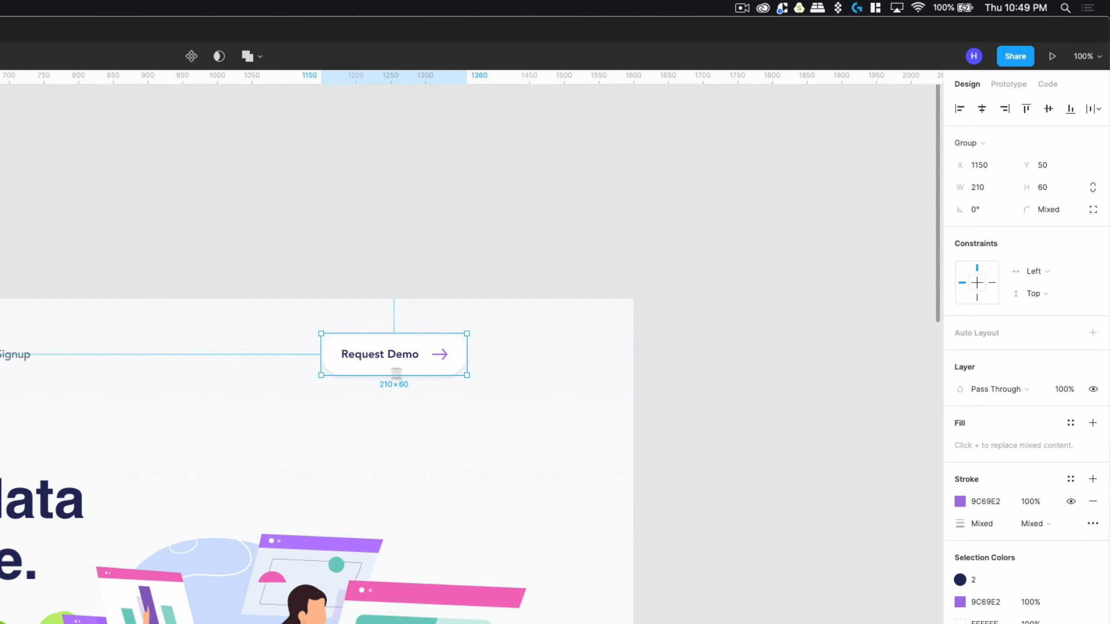
double_click(421, 371)
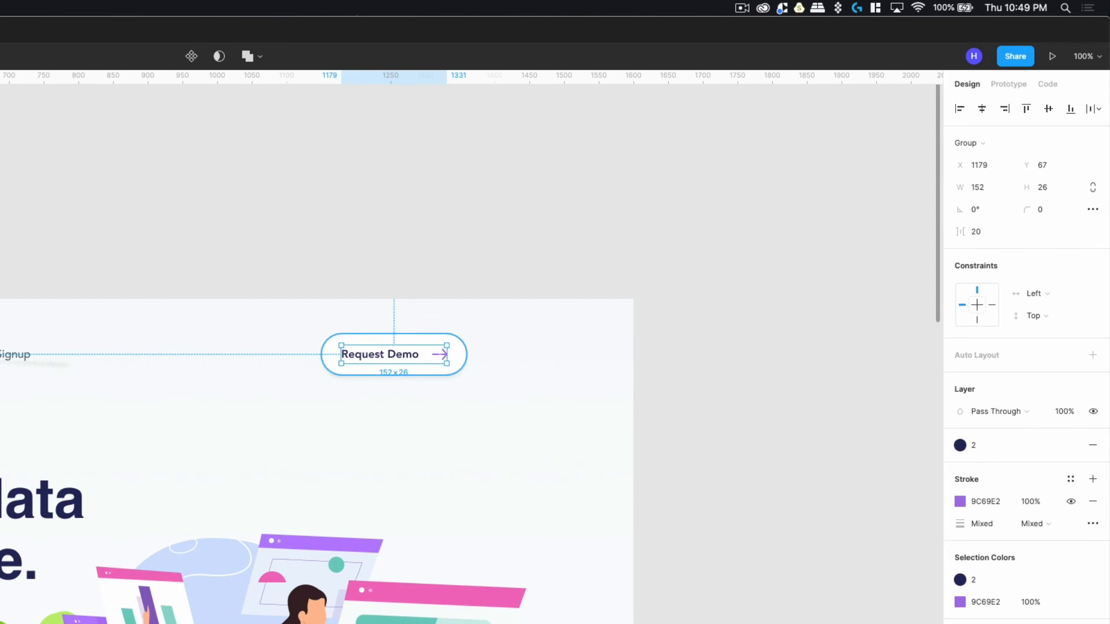
left_click(394, 370)
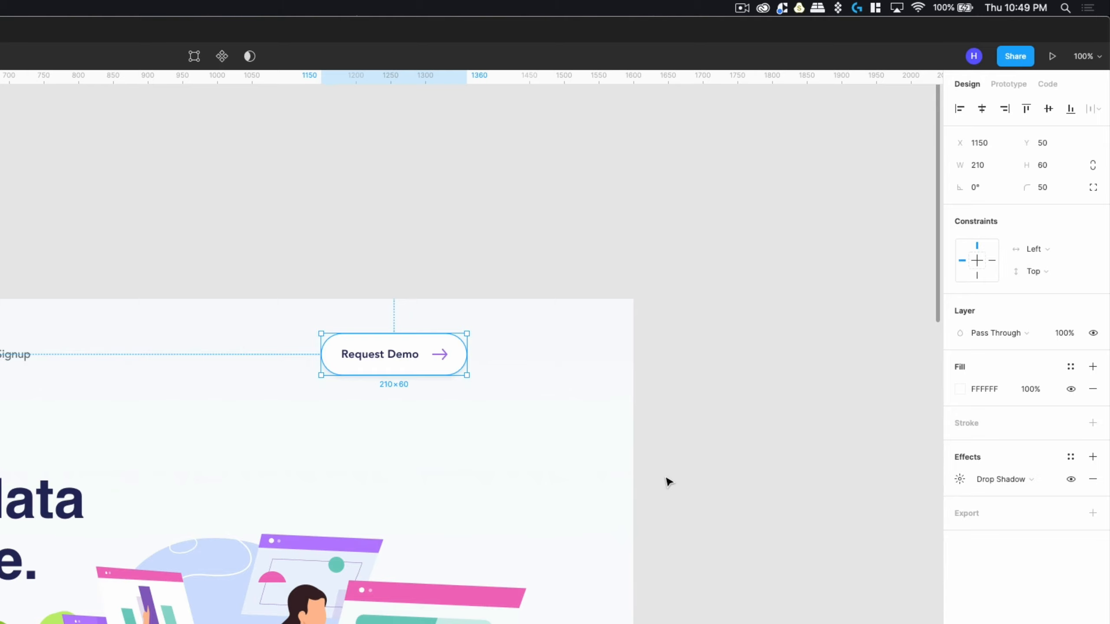
left_click(770, 483)
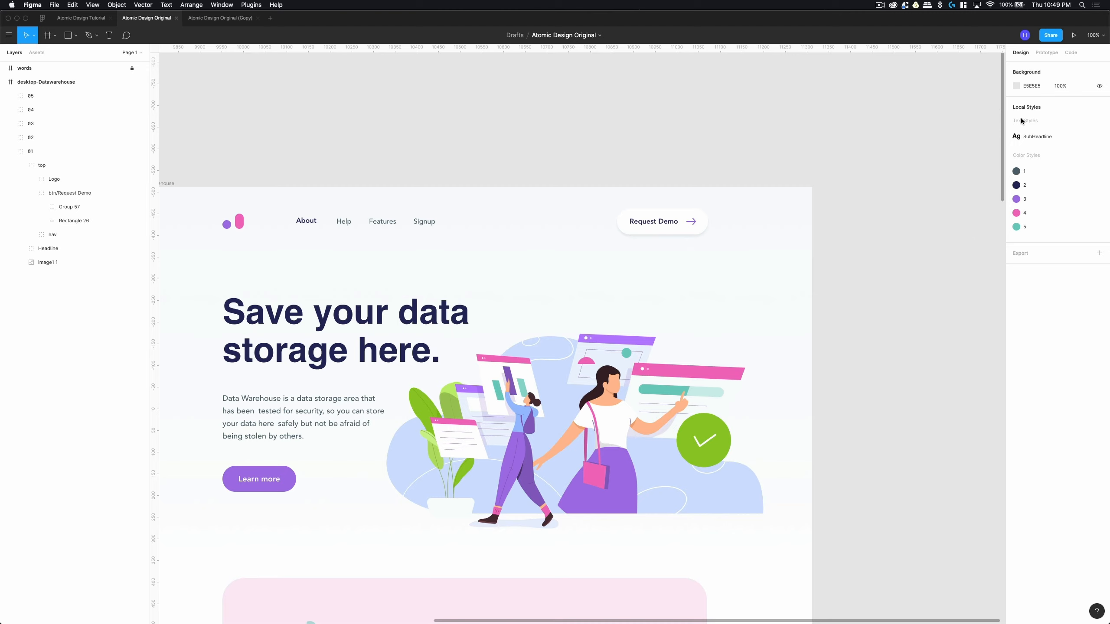
Create a text style named "Heading 1" from the hero headline "Save your data storage here.".
scroll(568, 126, "left", 3)
scroll(568, 127, "down", 1)
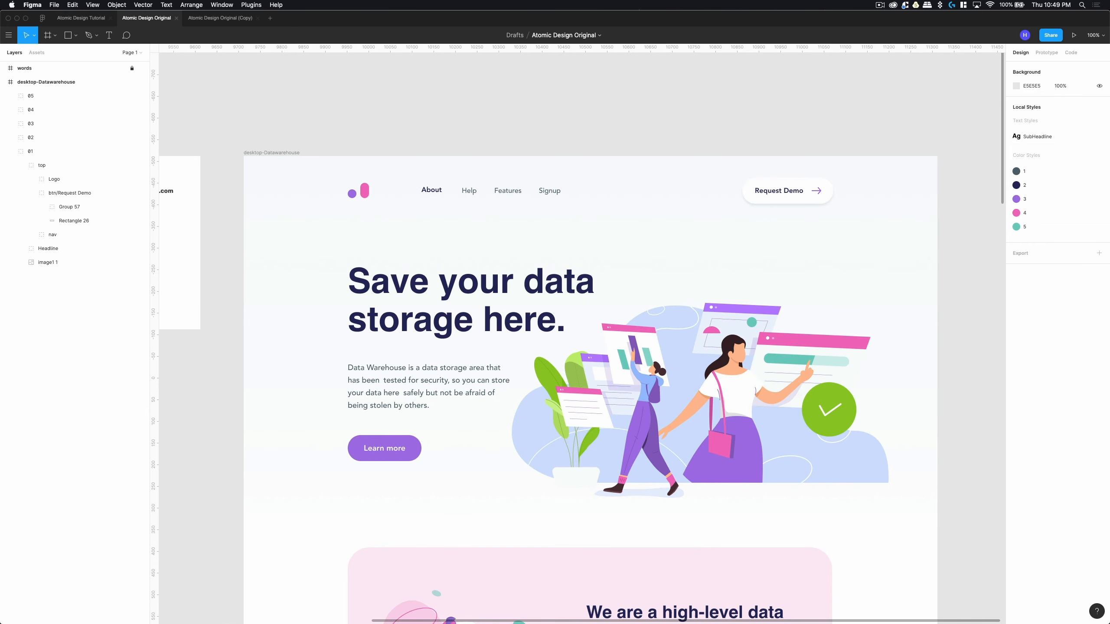
left_click(402, 321, "super")
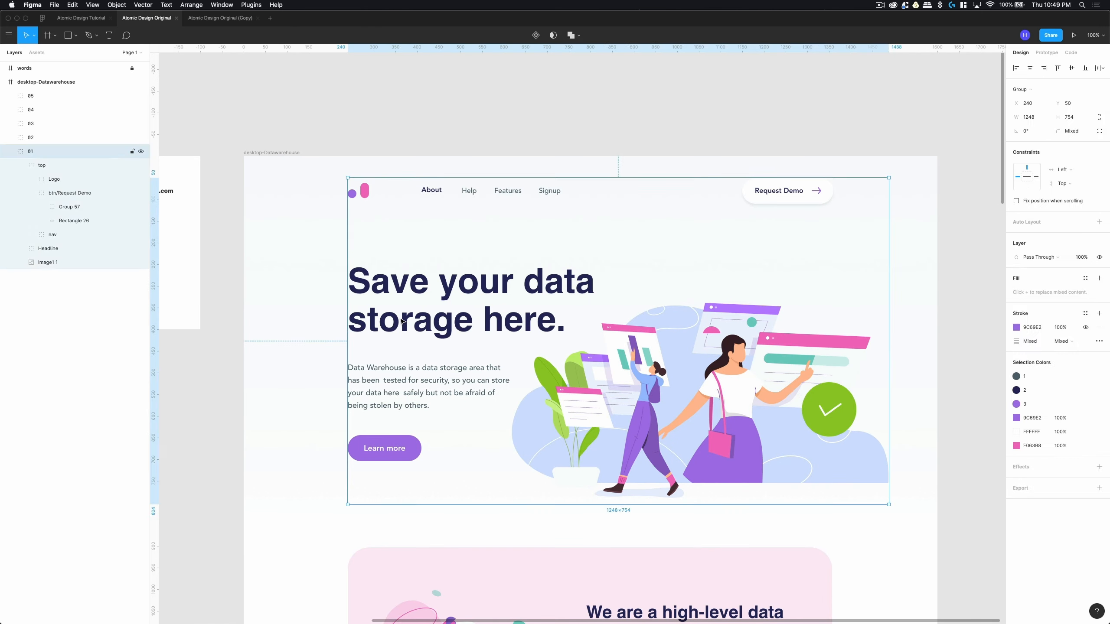
left_click(1099, 229)
left_click(984, 238)
type("Heading 1")
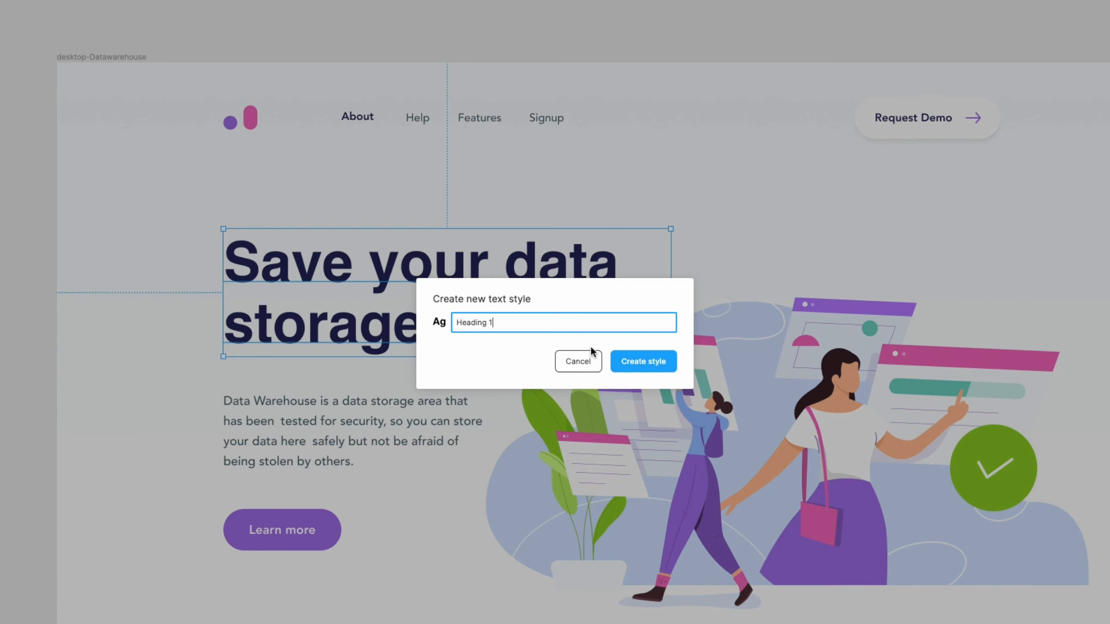
left_click(635, 366)
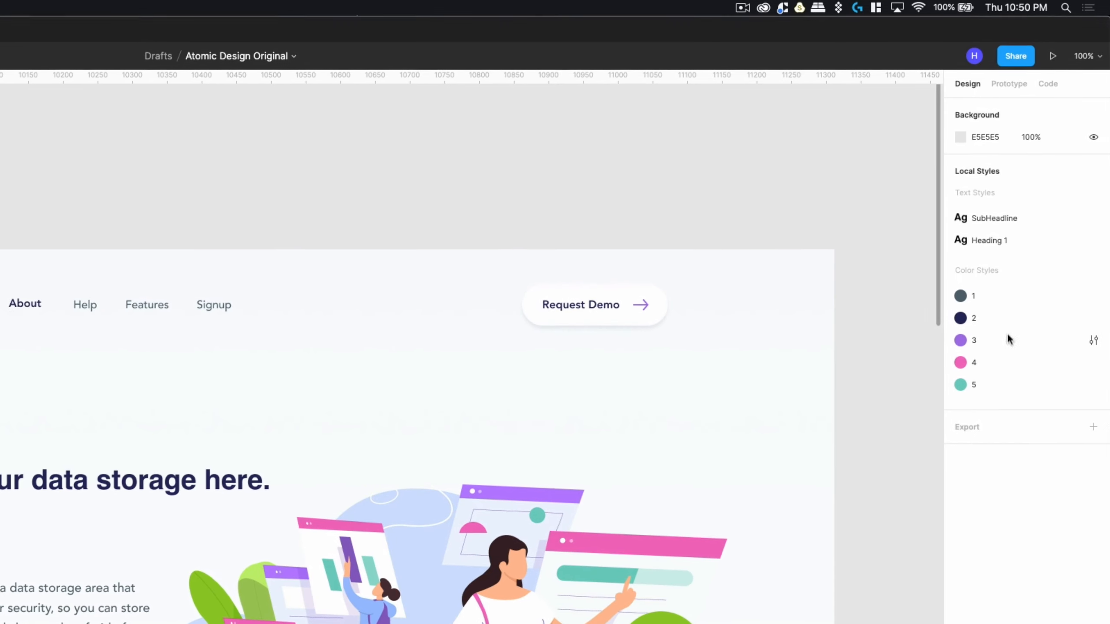
Review the SubHeadline text style's properties and type details, and delete that style.
left_click(1093, 219)
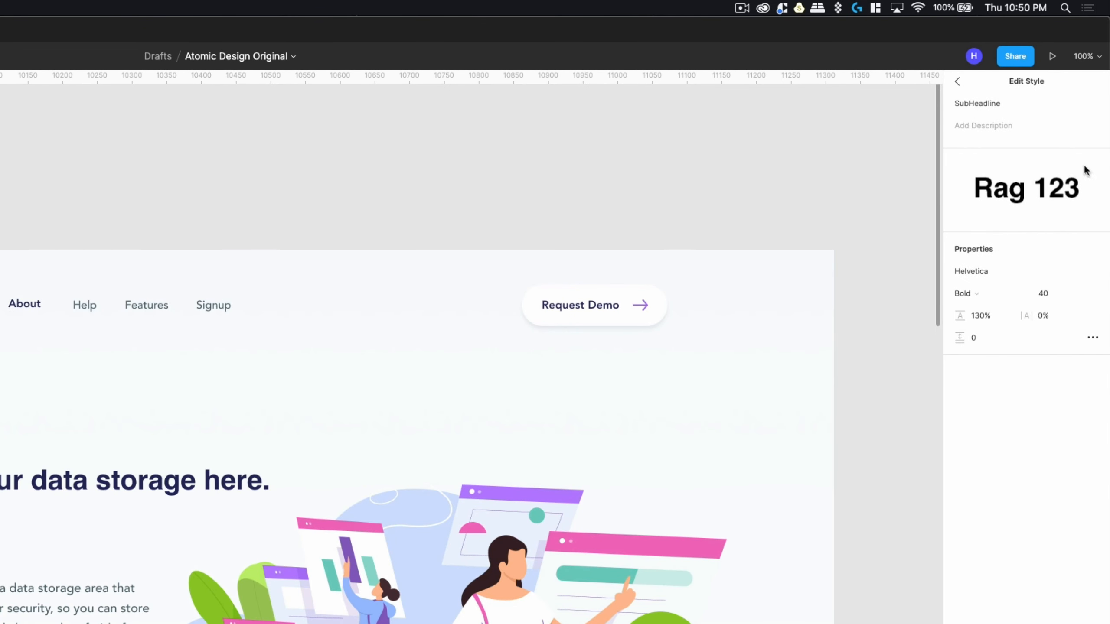
left_click(1093, 337)
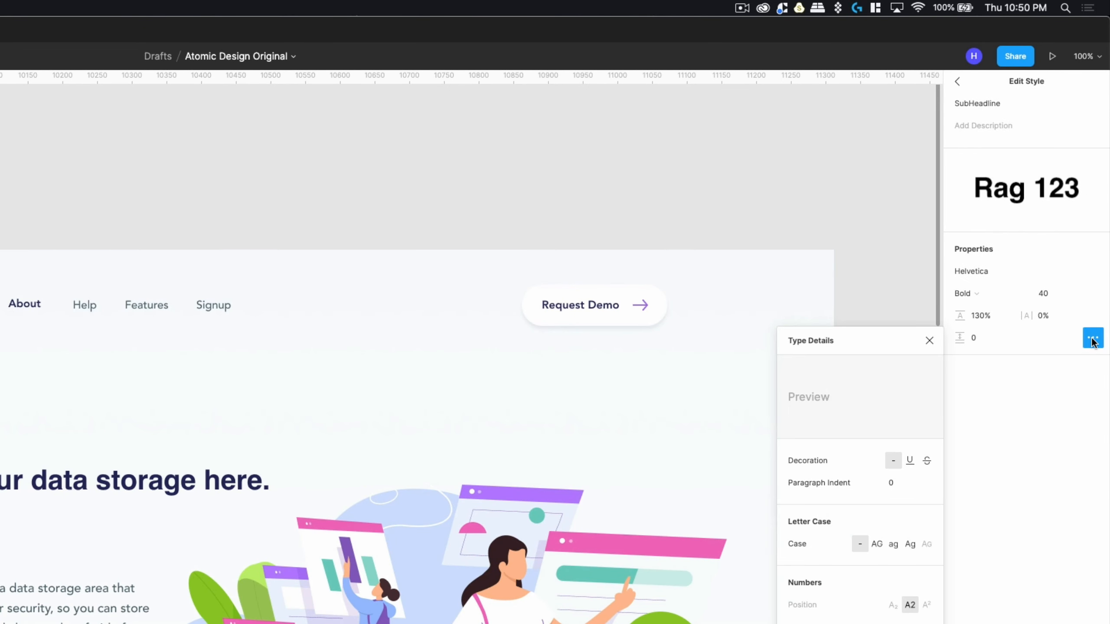
left_click(981, 109)
left_click(958, 82)
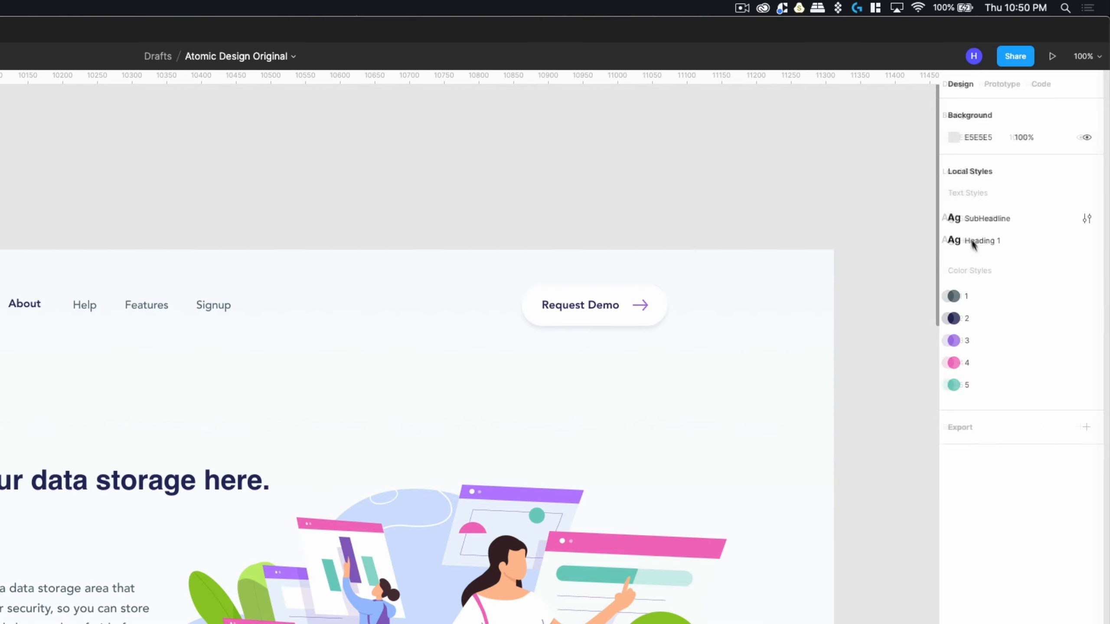
right_click(995, 220)
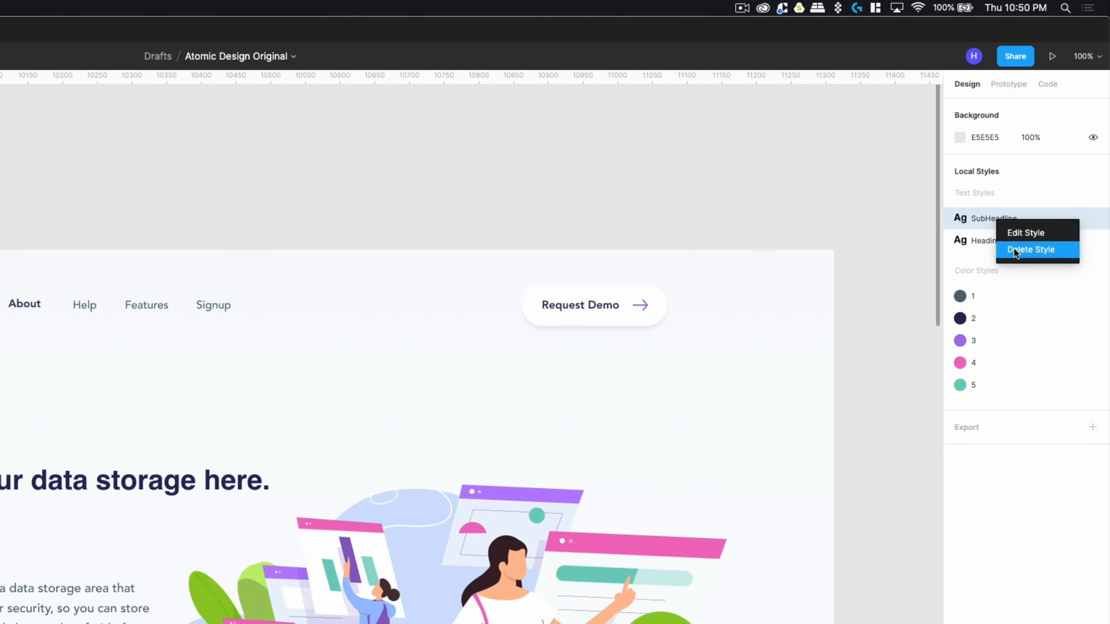
left_click(1014, 248)
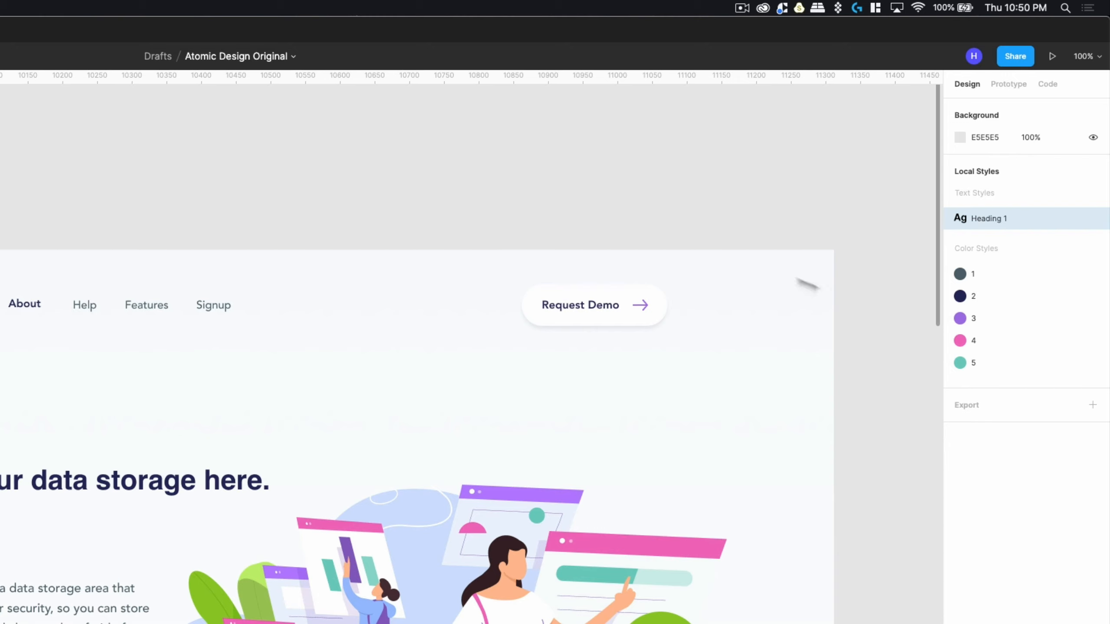
Apply the Heading 1 text style to the hero headline.
left_click(116, 493)
double_click(116, 493)
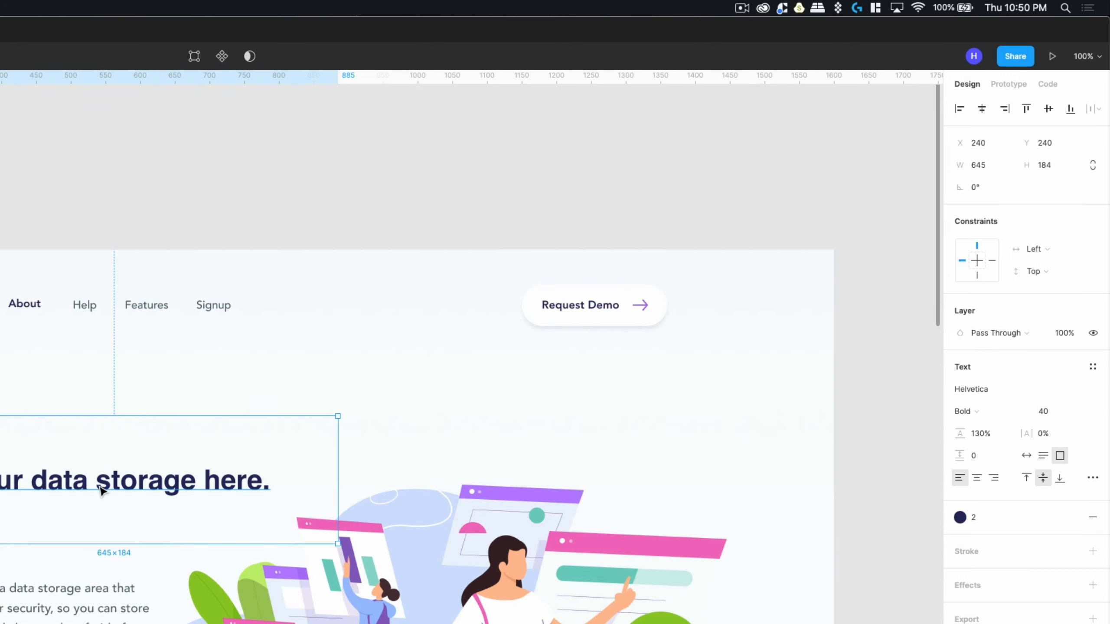
left_click(1093, 366)
left_click(1005, 418)
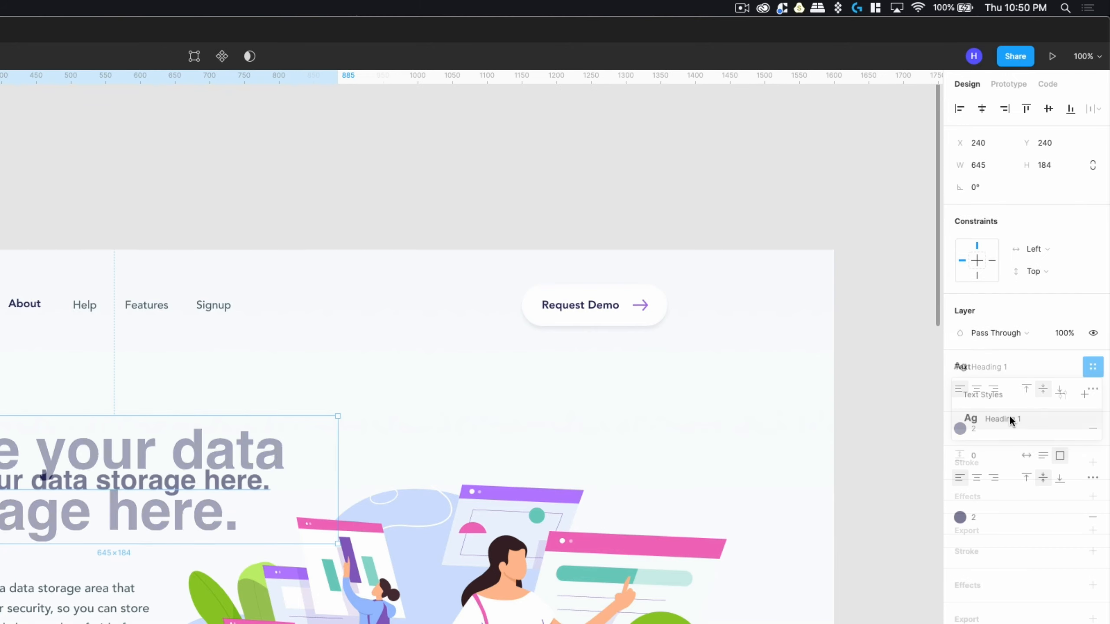
left_click(550, 234)
Create a text style named "Medium / Normal" from the hero paragraph below the headline.
left_click_drag(456, 367, 547, 245)
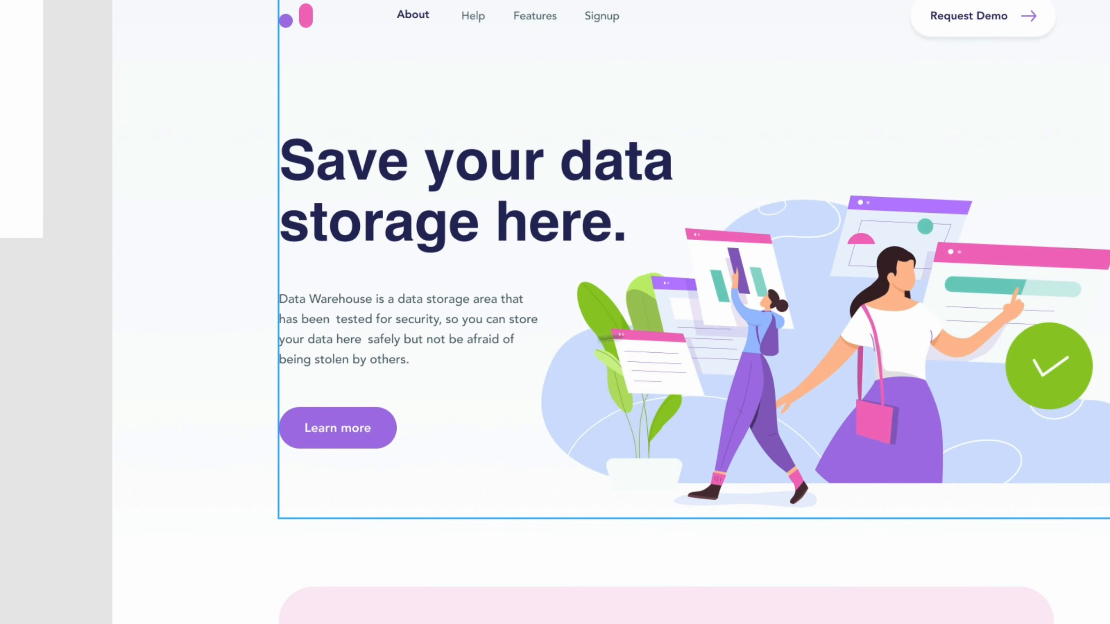
left_click(318, 378)
left_click(399, 332)
left_click(373, 337)
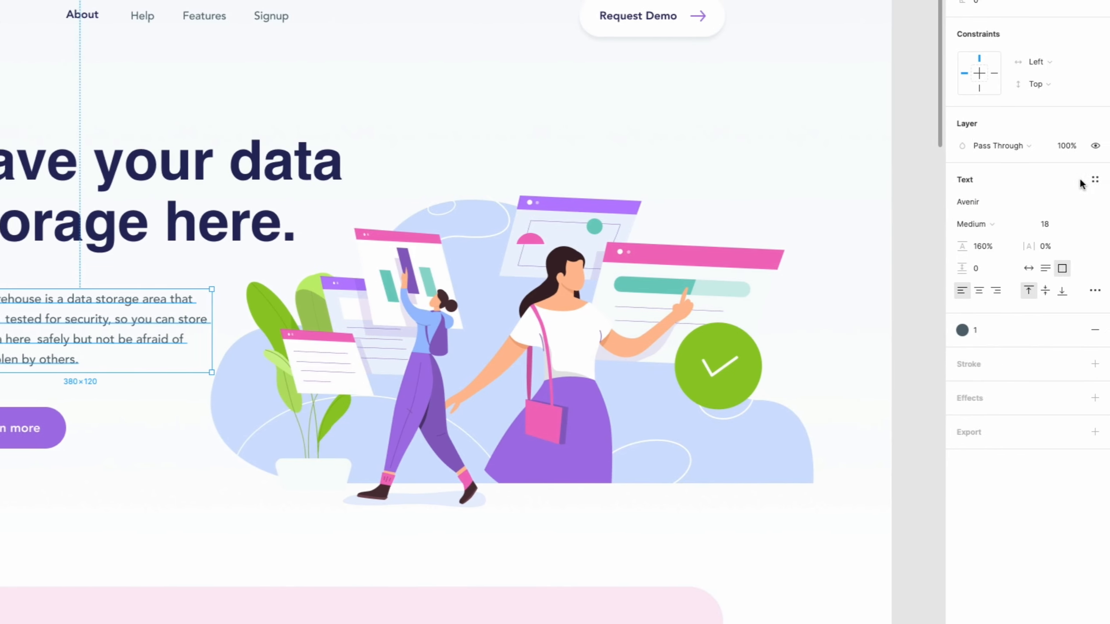
left_click(1093, 180)
left_click(1085, 207)
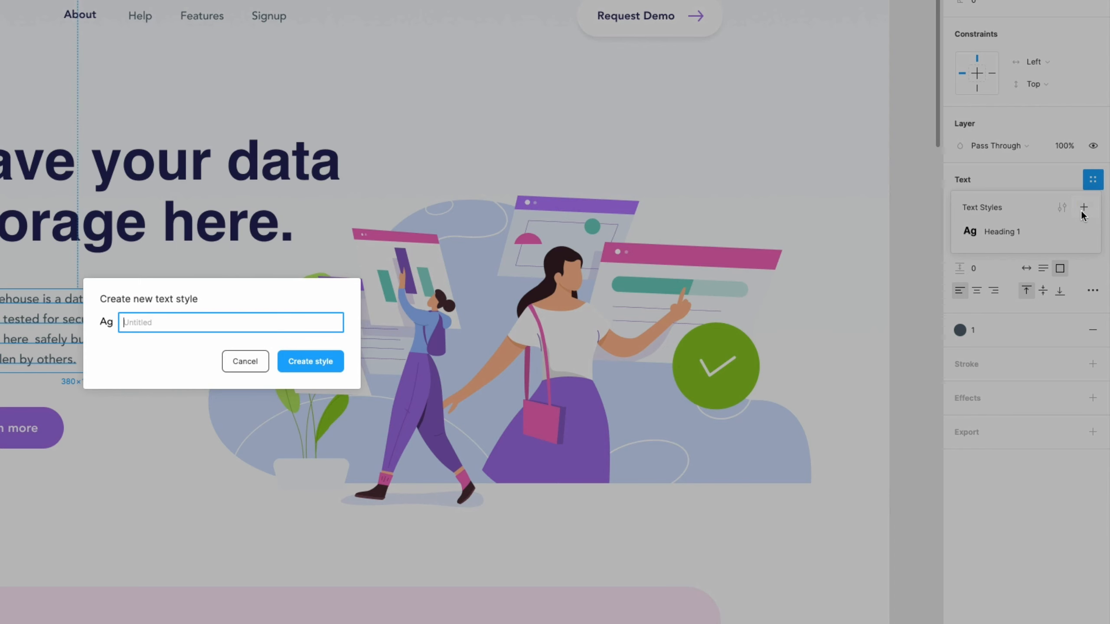
type("Medium / Normal")
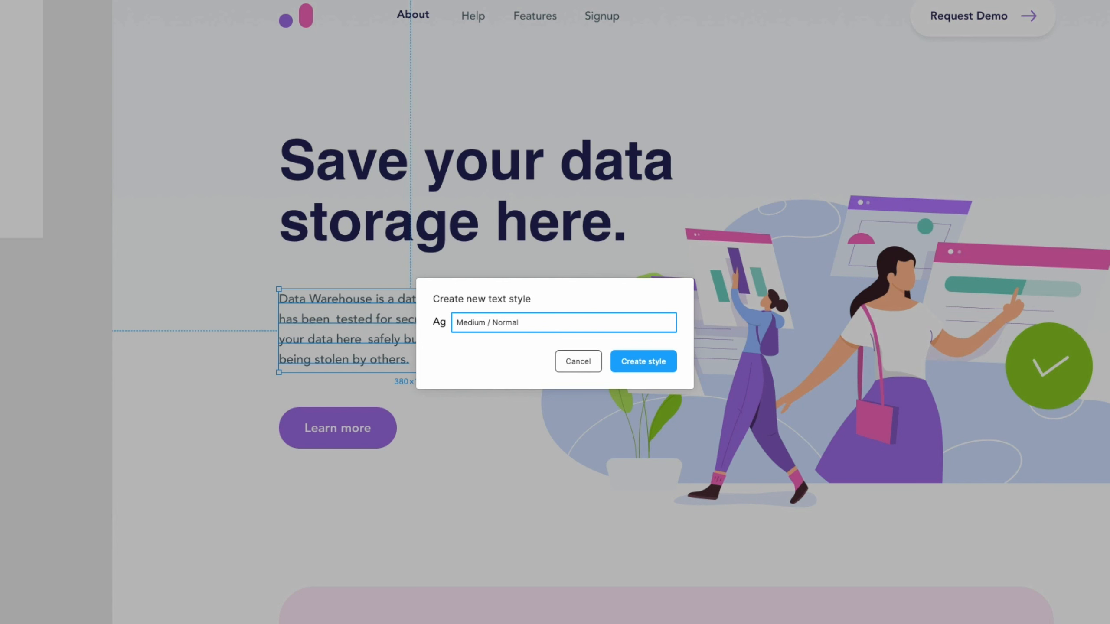
left_click(650, 361)
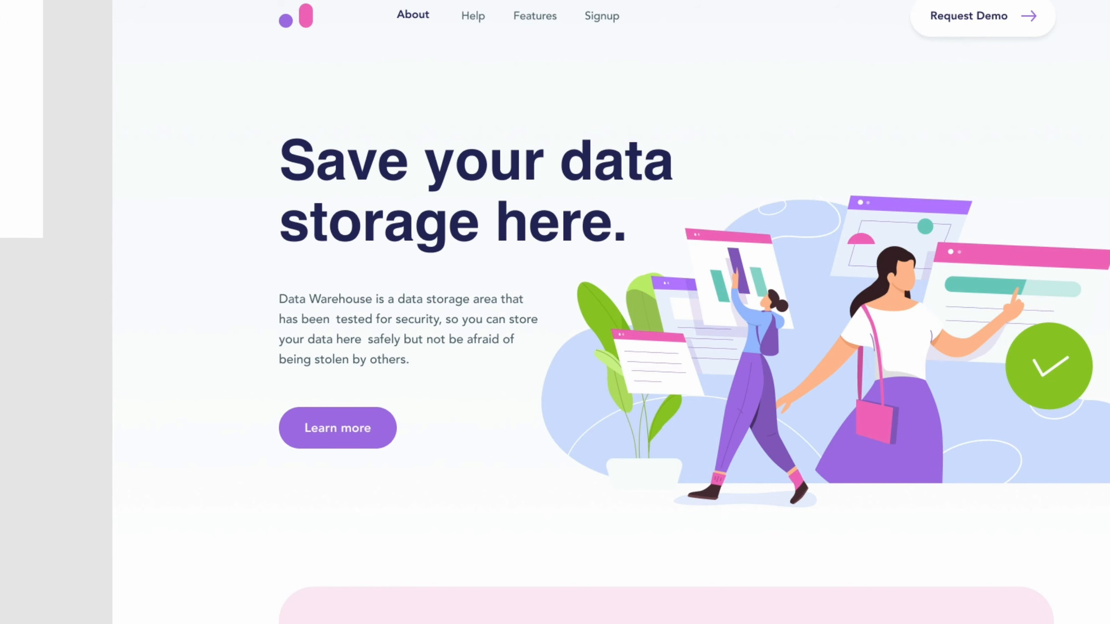
Detach the Medium / Normal style from the hero paragraph and review that style's properties.
left_click(400, 350)
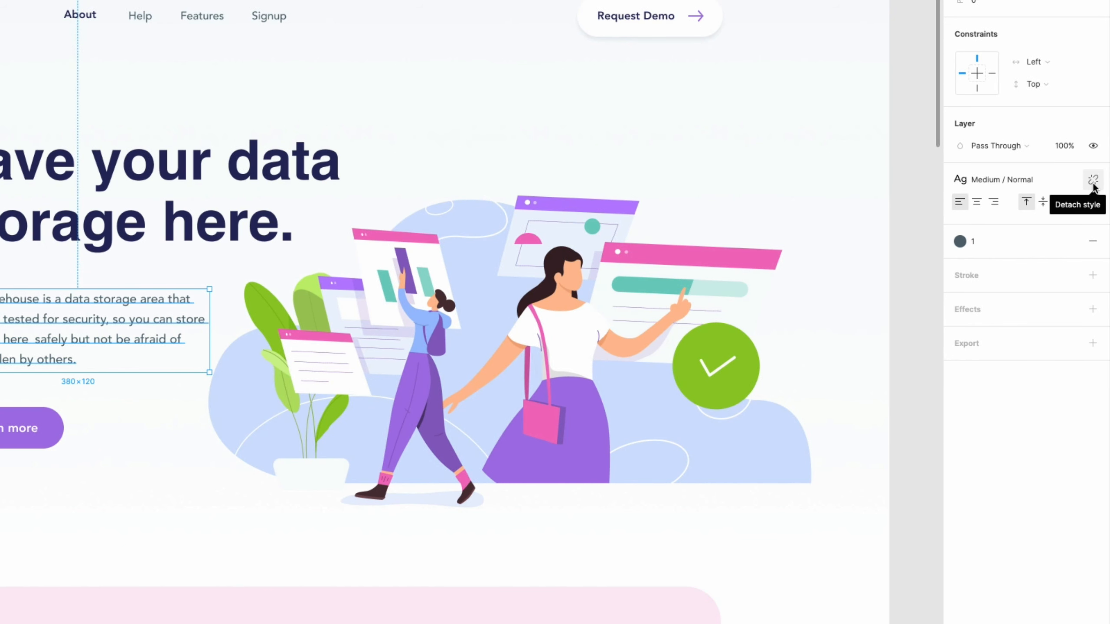
left_click(1093, 184)
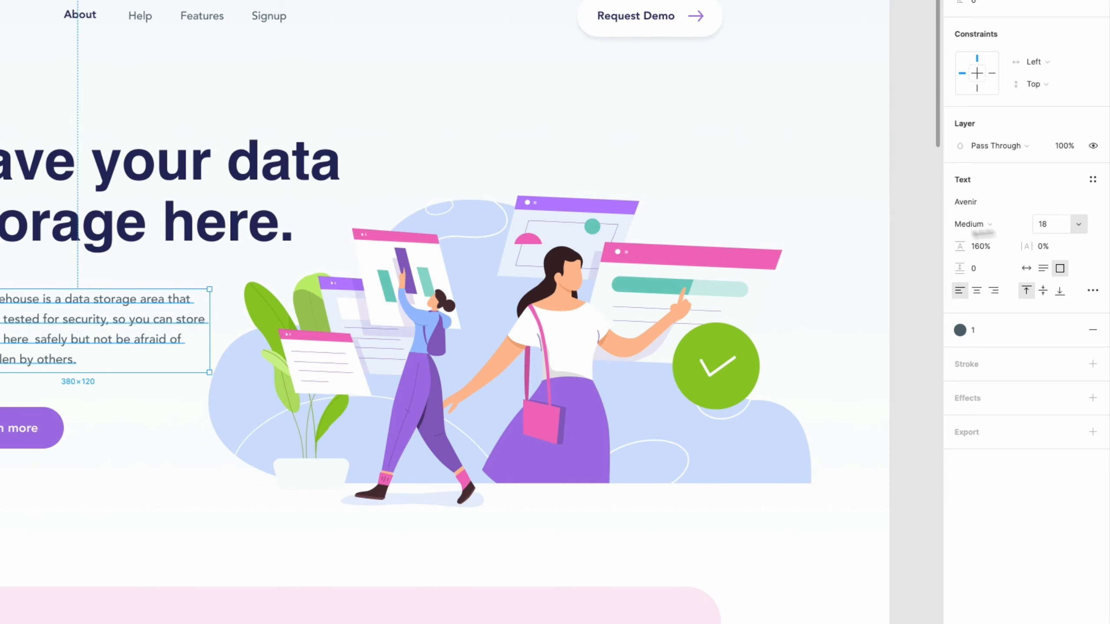
left_click(922, 244)
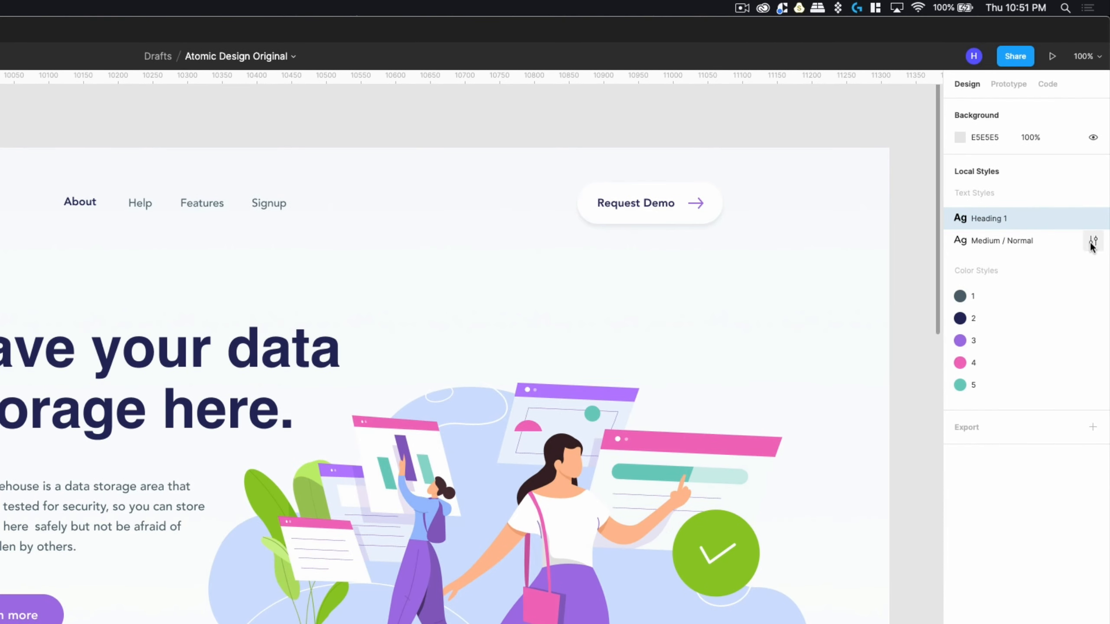
left_click(1092, 242)
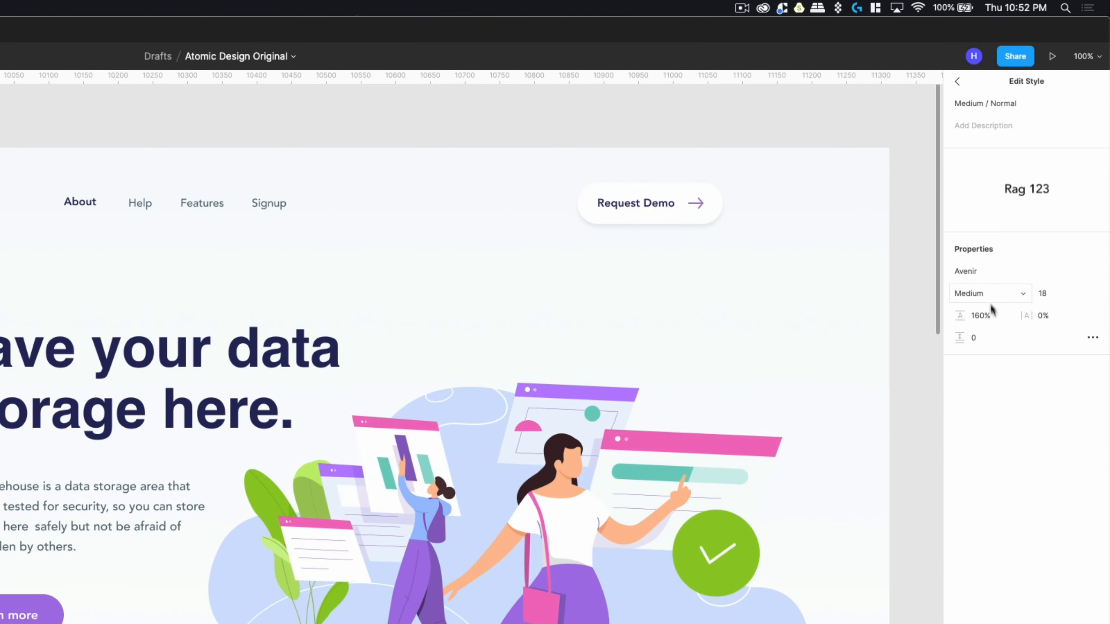
left_click(903, 435)
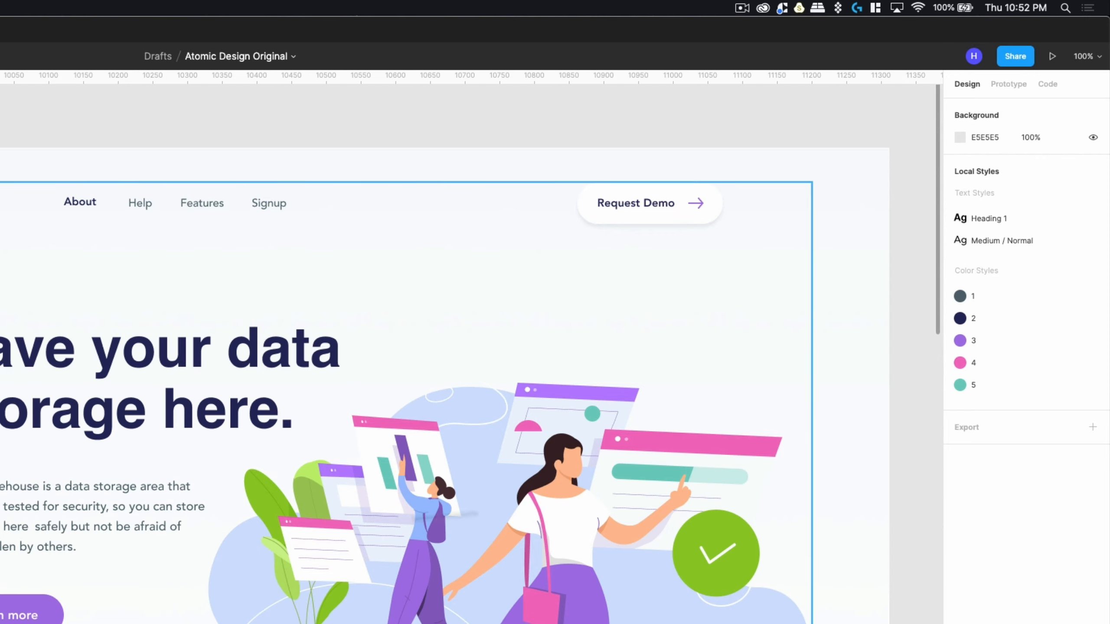
Select the hero paragraph below the headline and open the text styles available for it.
left_click(41, 524)
double_click(41, 524)
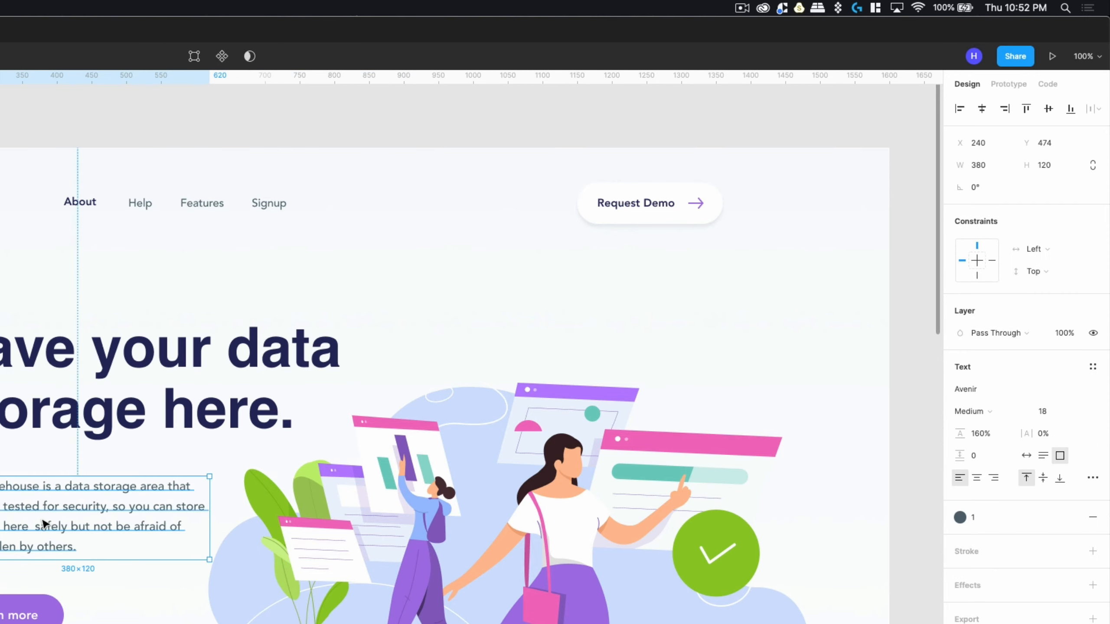
left_click(1088, 373)
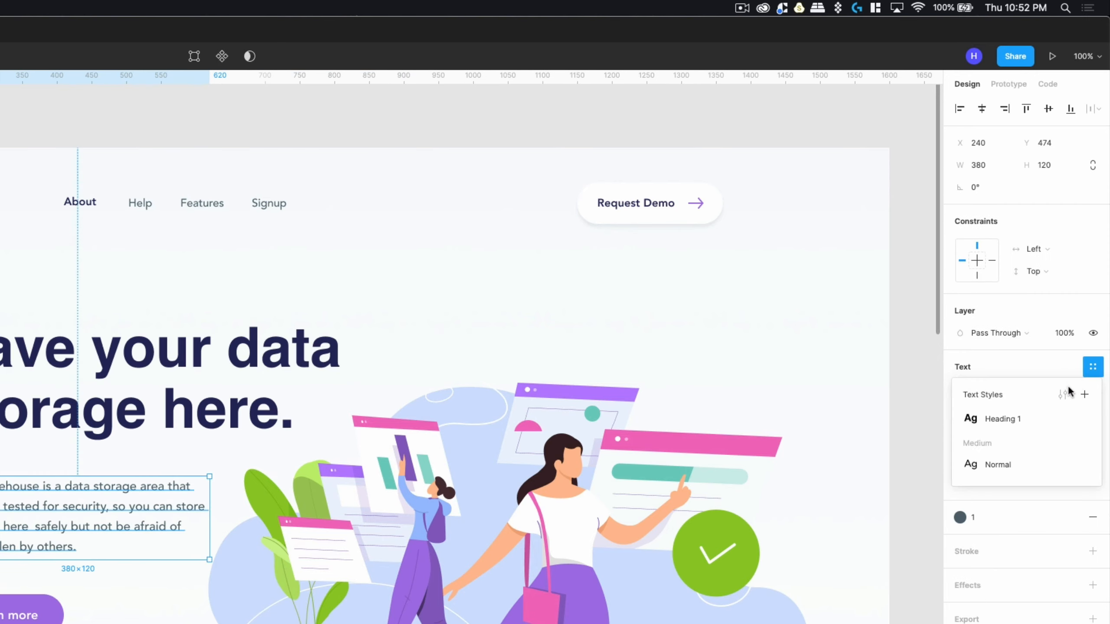
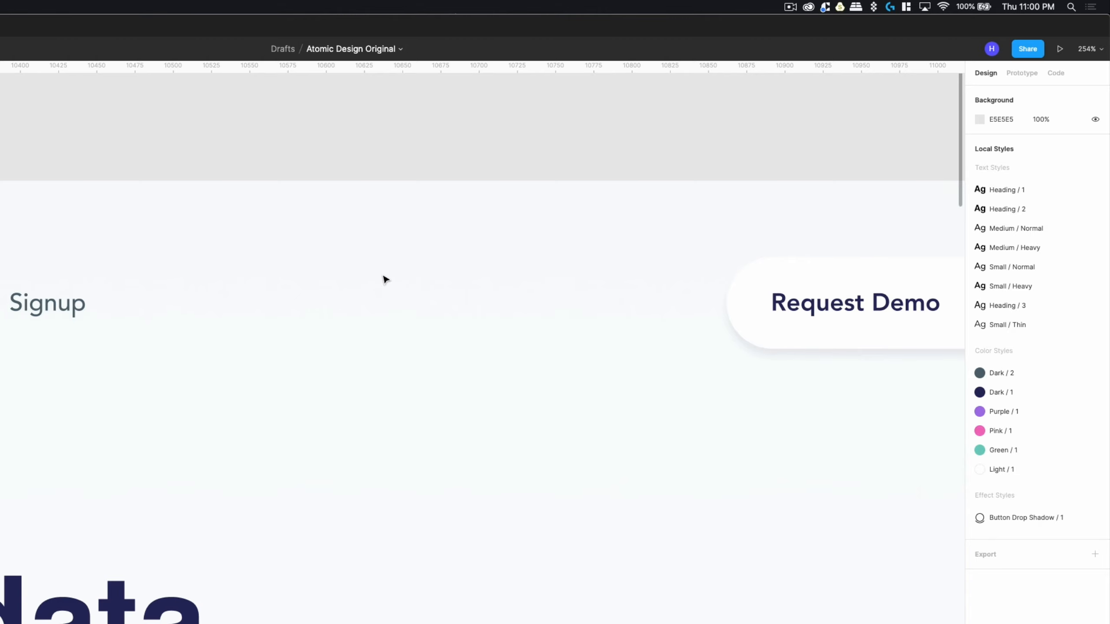
Create a color style named "Gradient / Light 1" from the linear fill of the desktop-Datawarehouse frame.
key("shift+0")
scroll(495, 280, "down", 4)
scroll(495, 280, "left", 4)
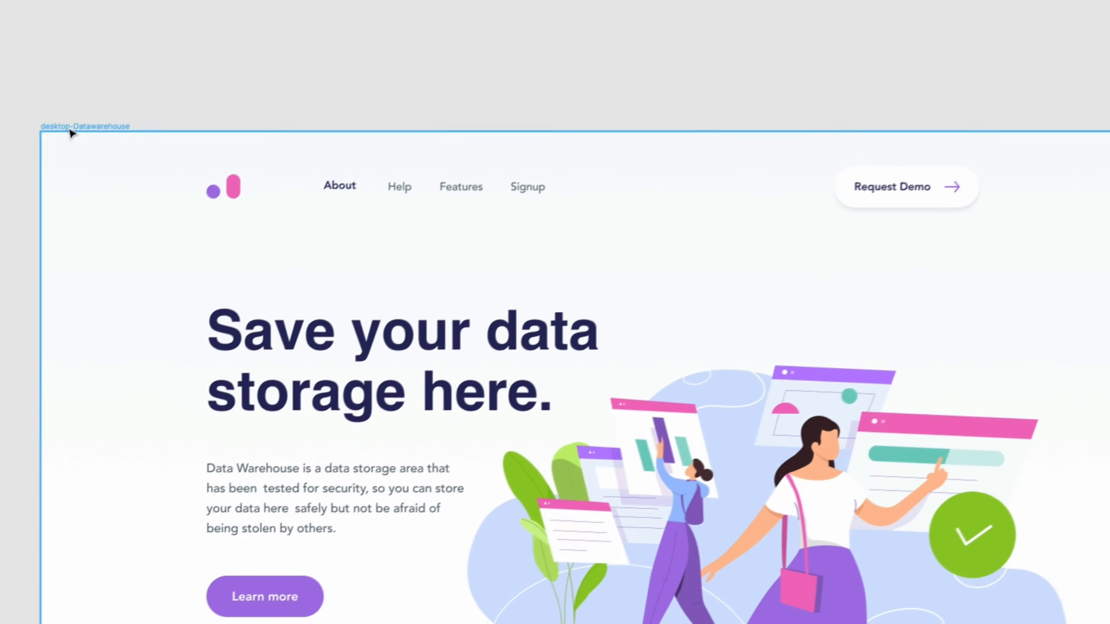
left_click(73, 123)
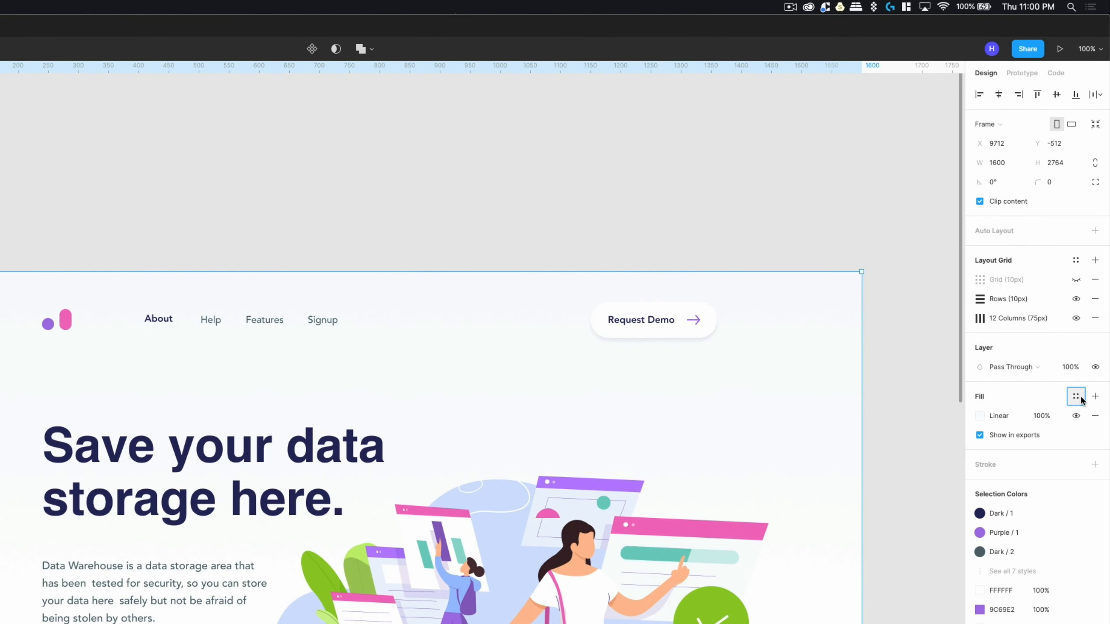
left_click(1076, 396)
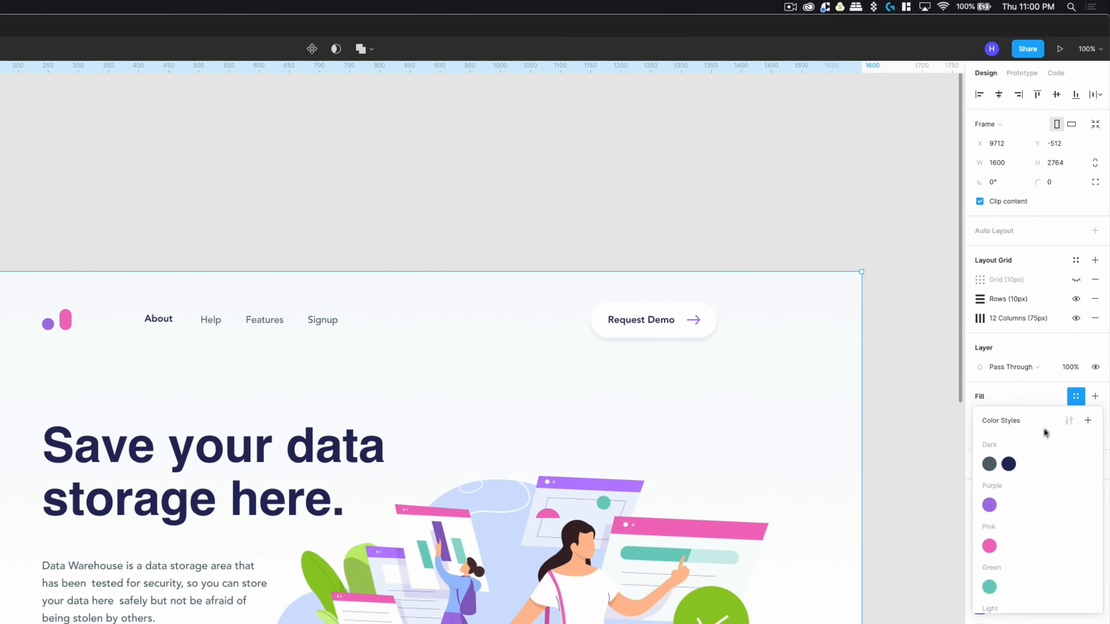
left_click(1088, 420)
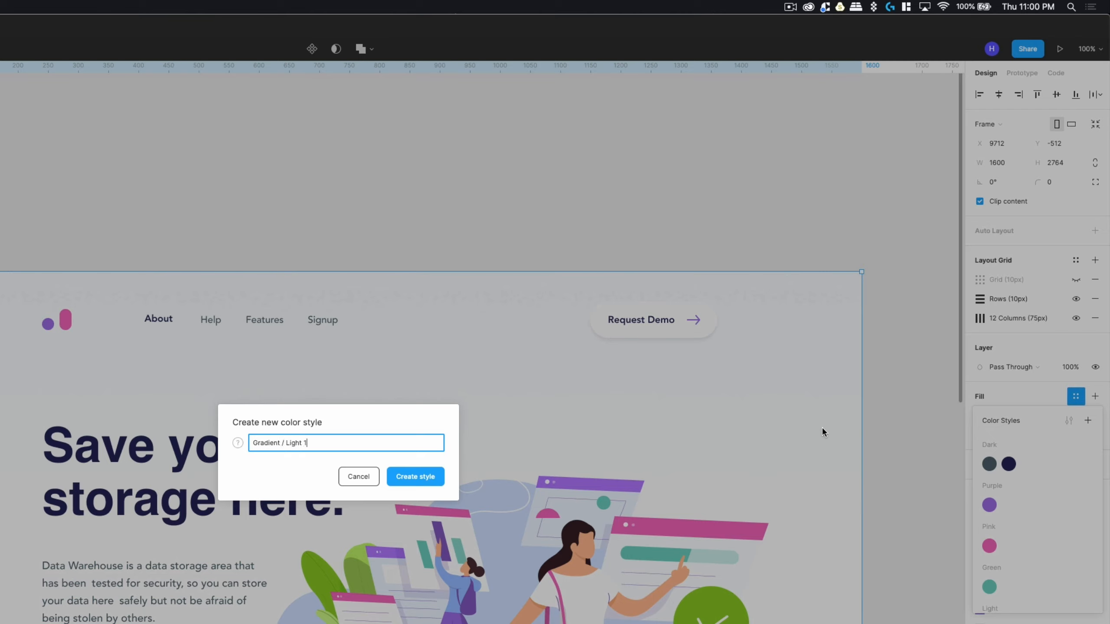
type("1")
key("Return")
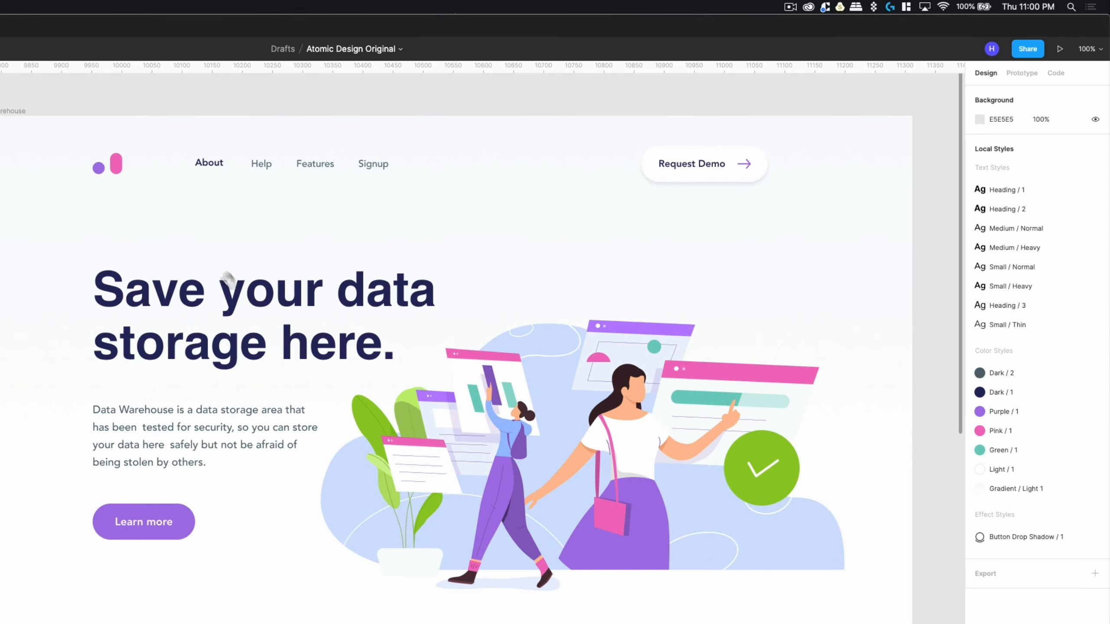
Apply the Light / 1 color style to the hero's Learn more button label and check the button background's fill style.
left_click(245, 302)
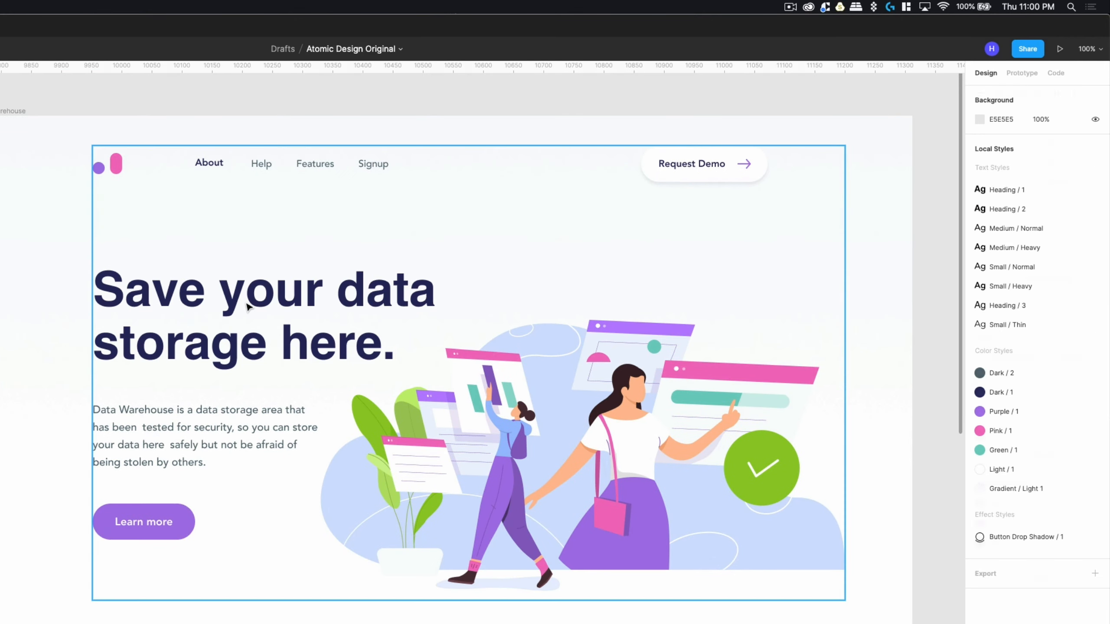
left_click(203, 413)
left_click(173, 518)
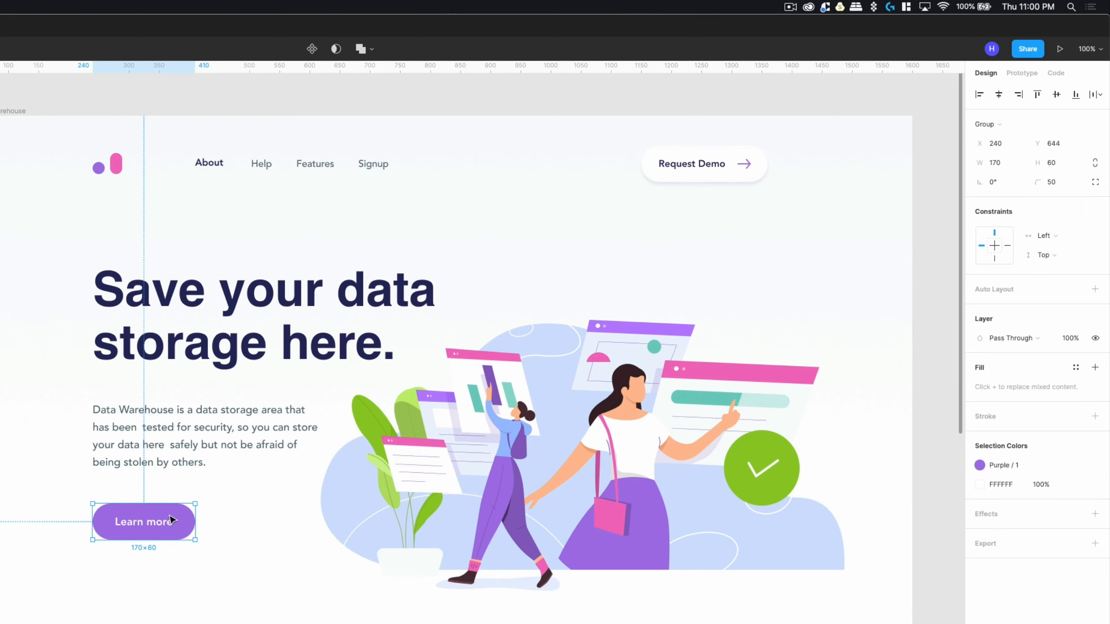
double_click(170, 520)
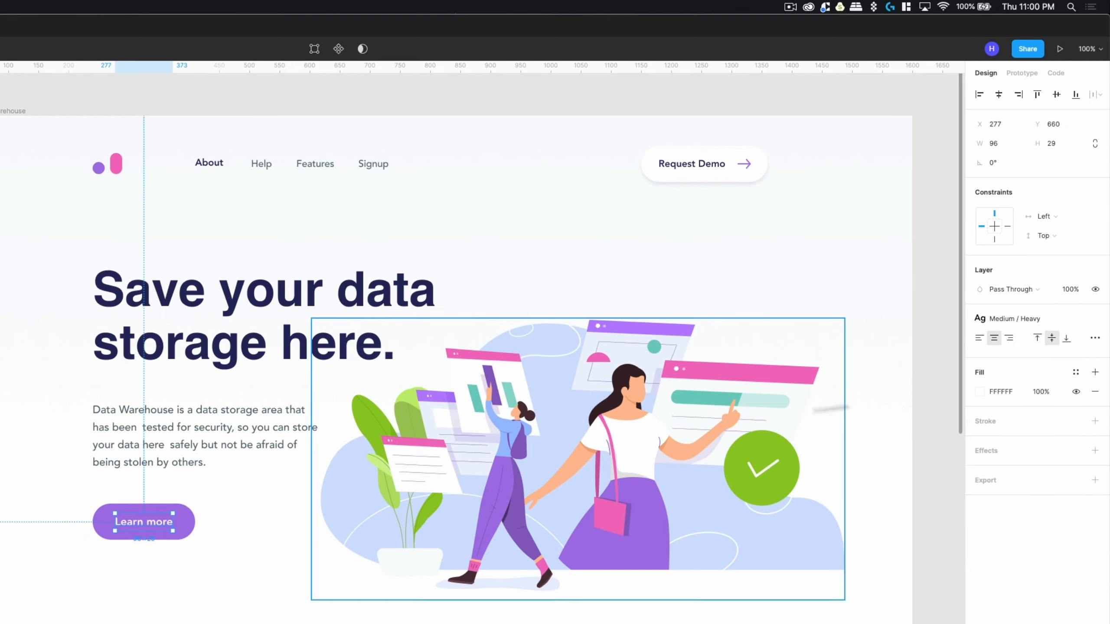
left_click(1076, 372)
scroll(1054, 472, "down", 3)
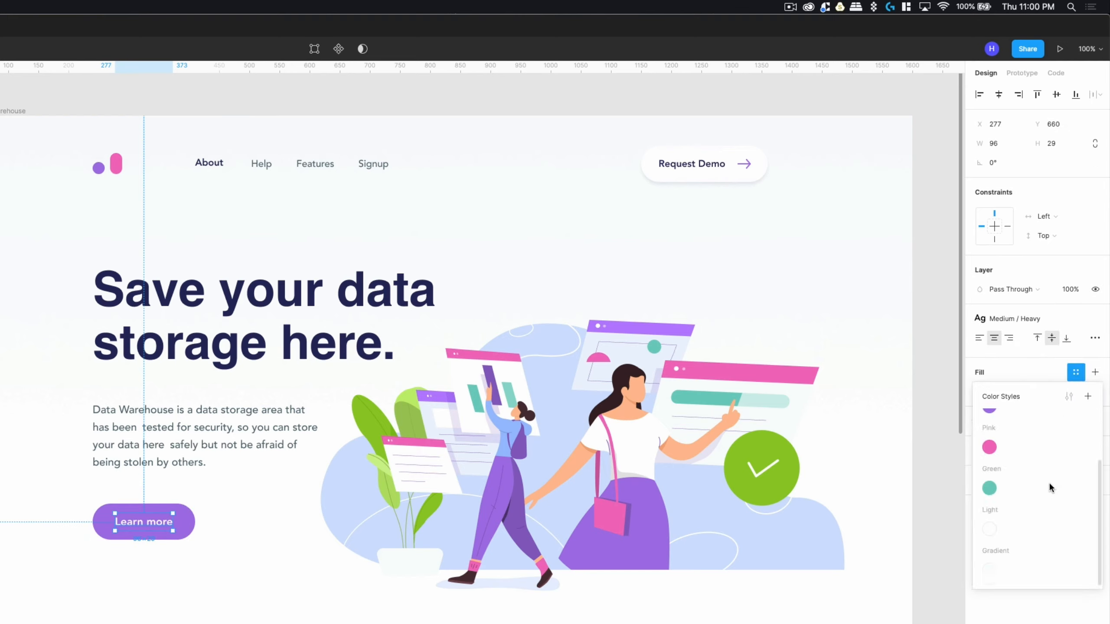
left_click(993, 534)
left_click(189, 523)
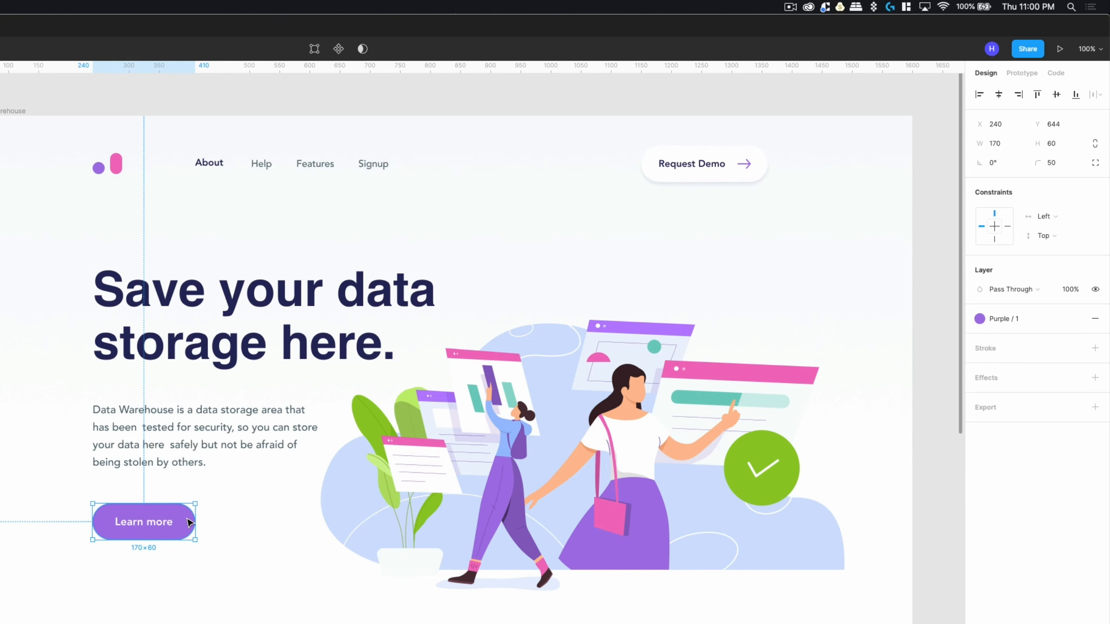
left_click(798, 99)
Create a color style named "Pink / 2" from the 15% pink background fill of the data storage bank card.
left_click_drag(793, 393, 673, 282)
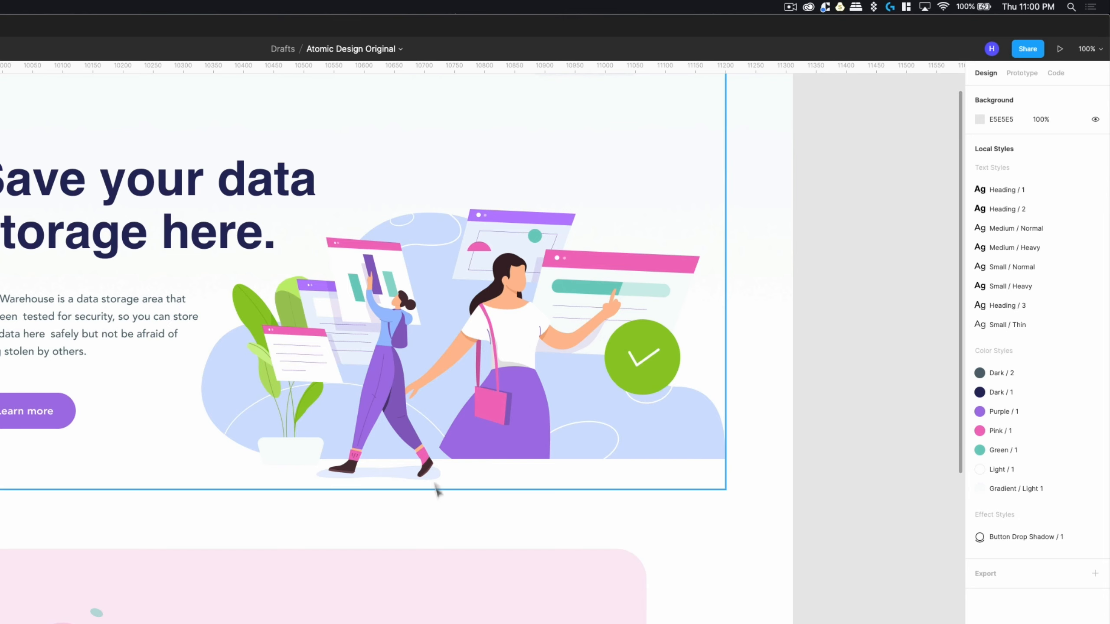
scroll(528, 210, "down", 5)
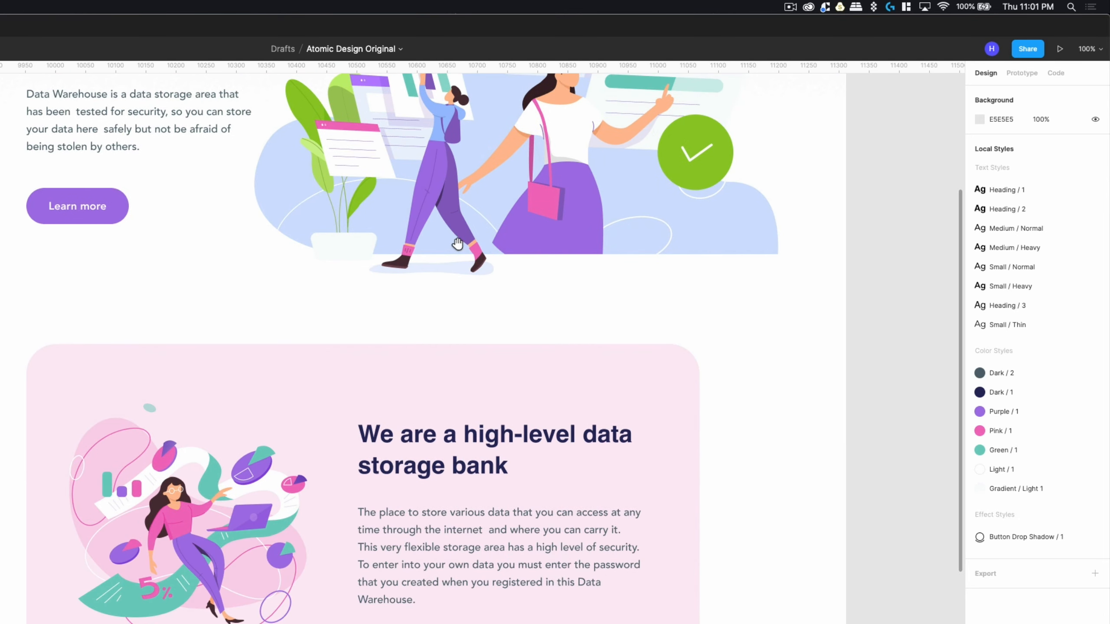
scroll(450, 298, "down", 3)
left_click(380, 269)
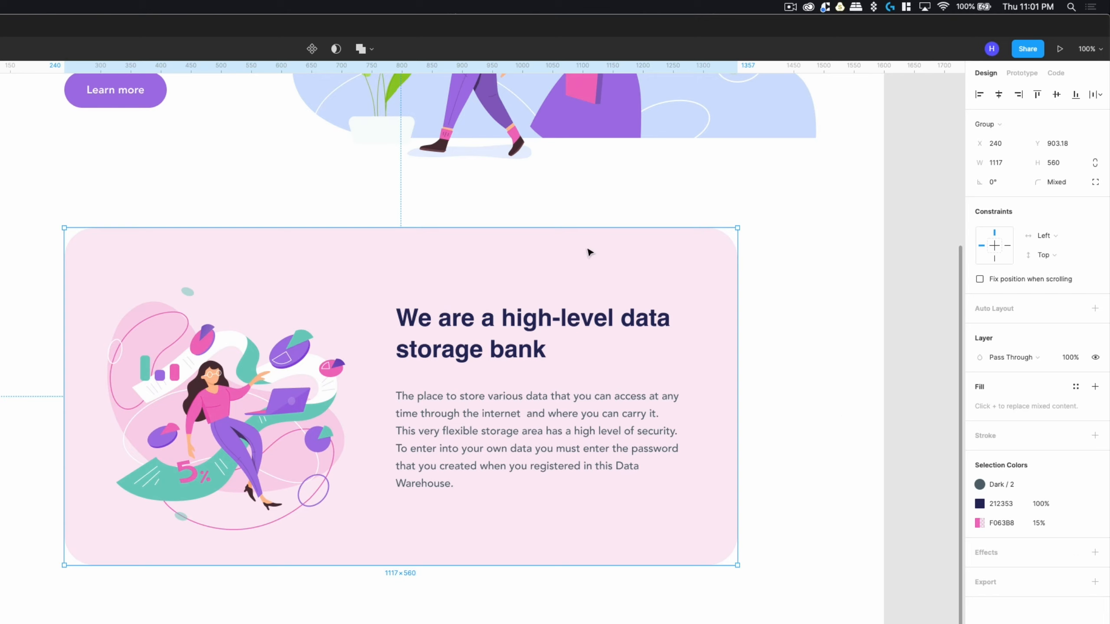
double_click(585, 267)
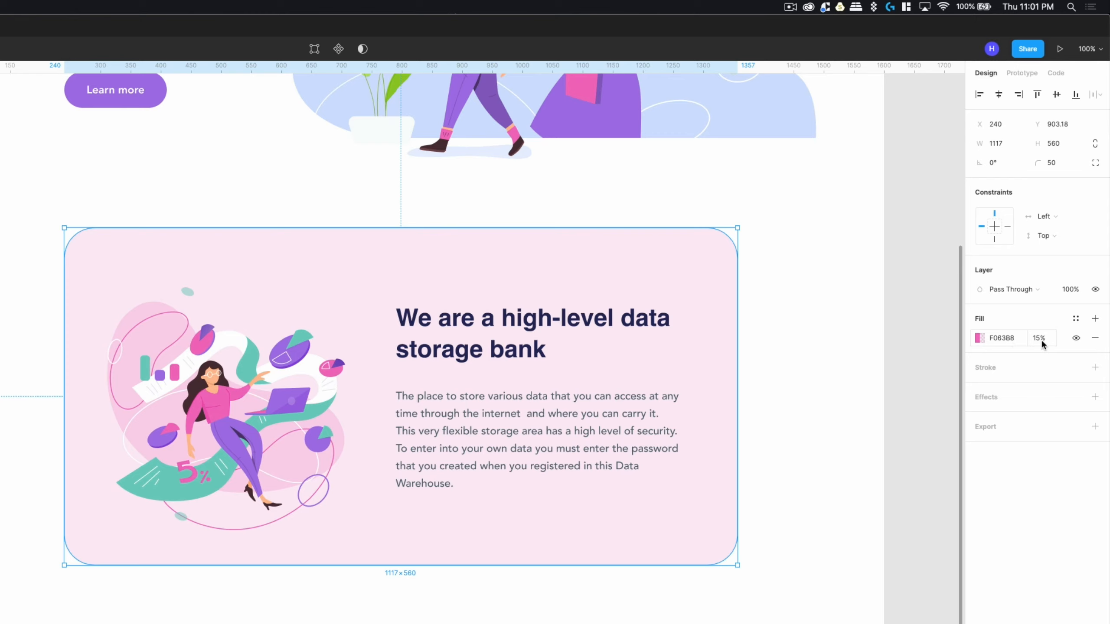
mouse_move(709, 287)
left_click(1076, 318)
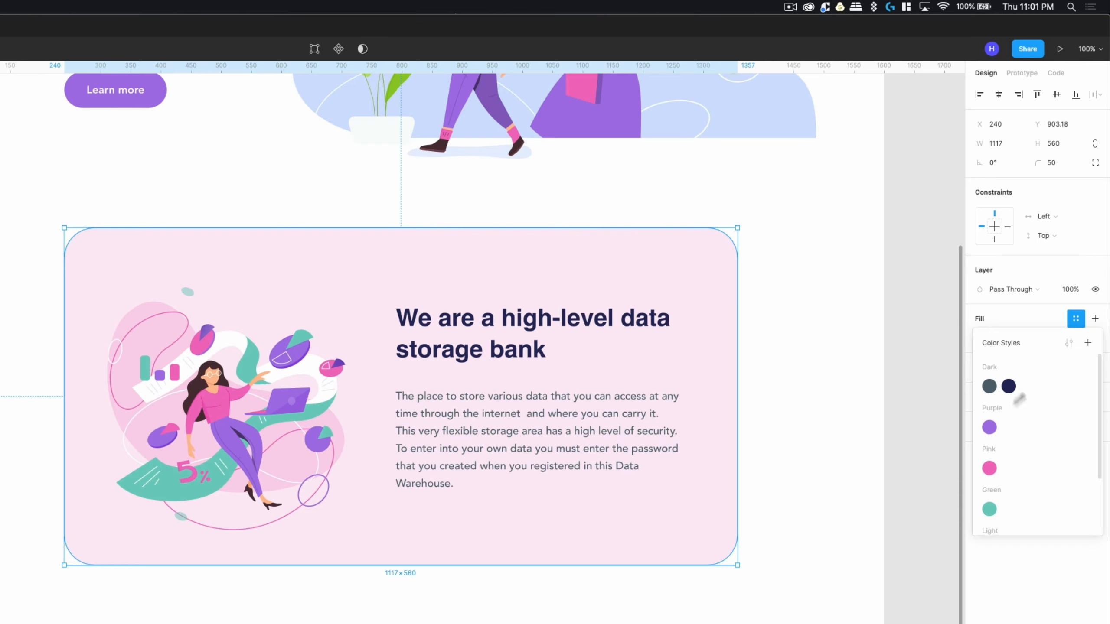
left_click(1088, 343)
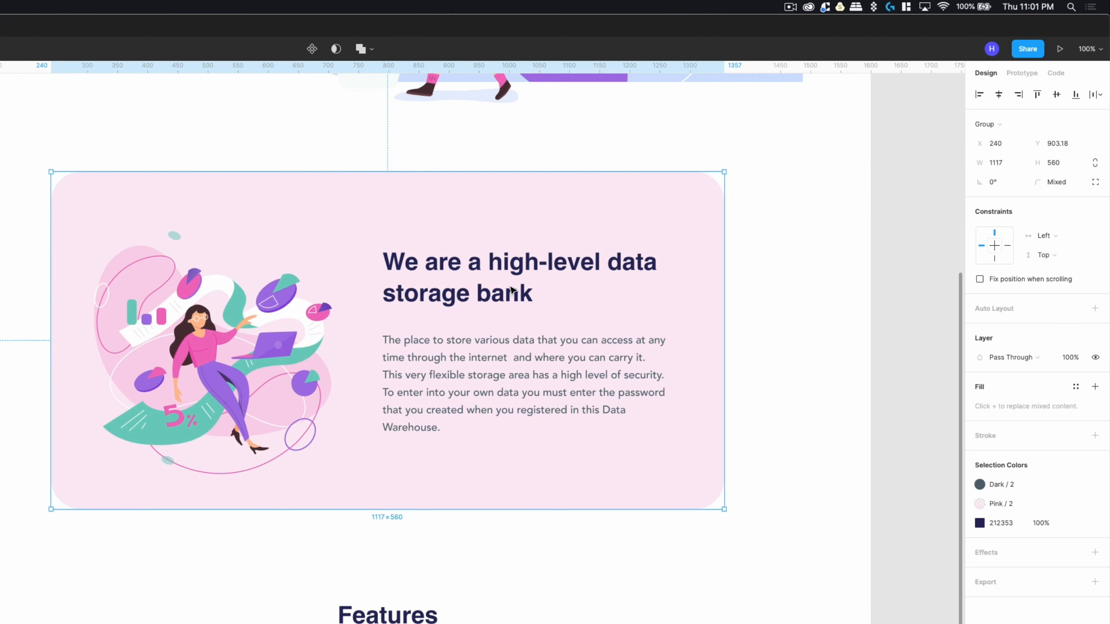
Apply the Dark / 1 color style to the "We are a high-level data storage bank" heading.
double_click(512, 290)
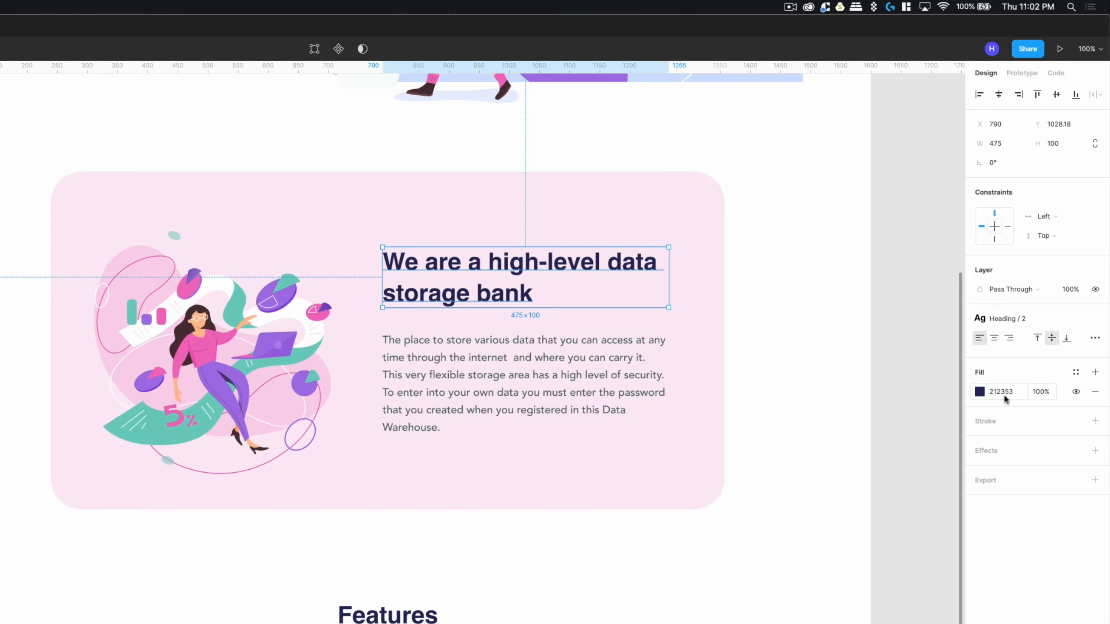
left_click(918, 398)
left_click(1095, 393)
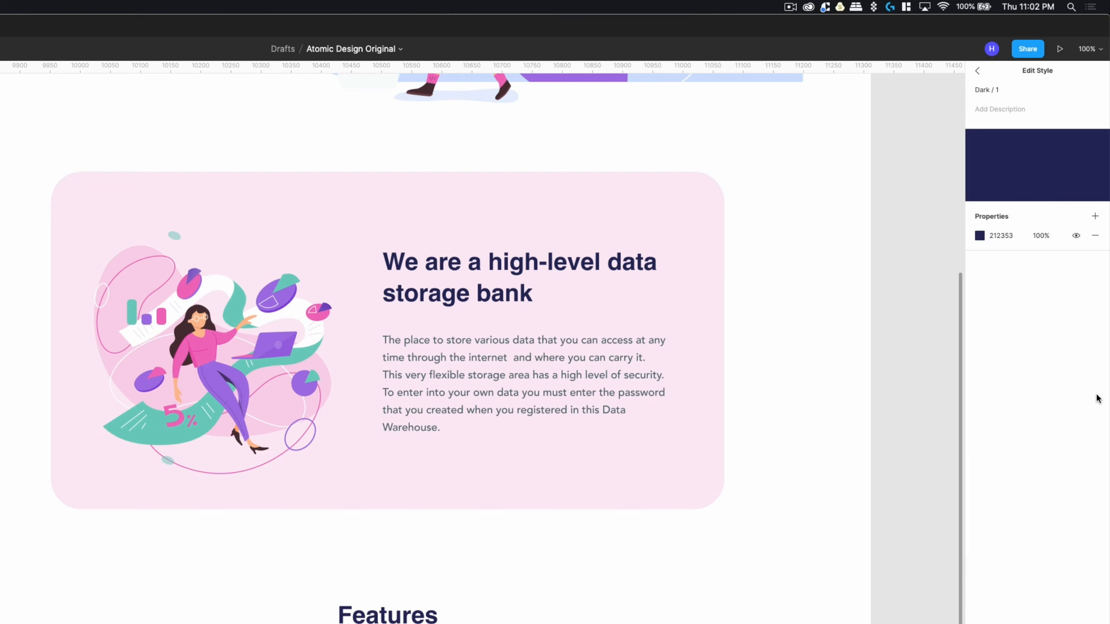
left_click(922, 404)
left_click(514, 286)
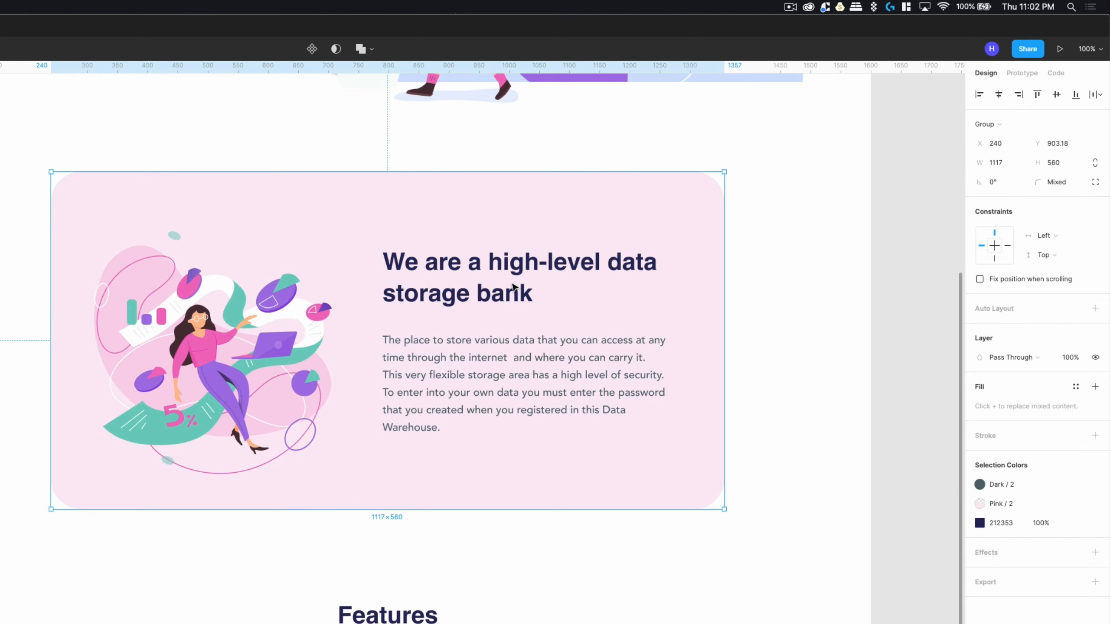
left_click(515, 287)
left_click(1076, 372)
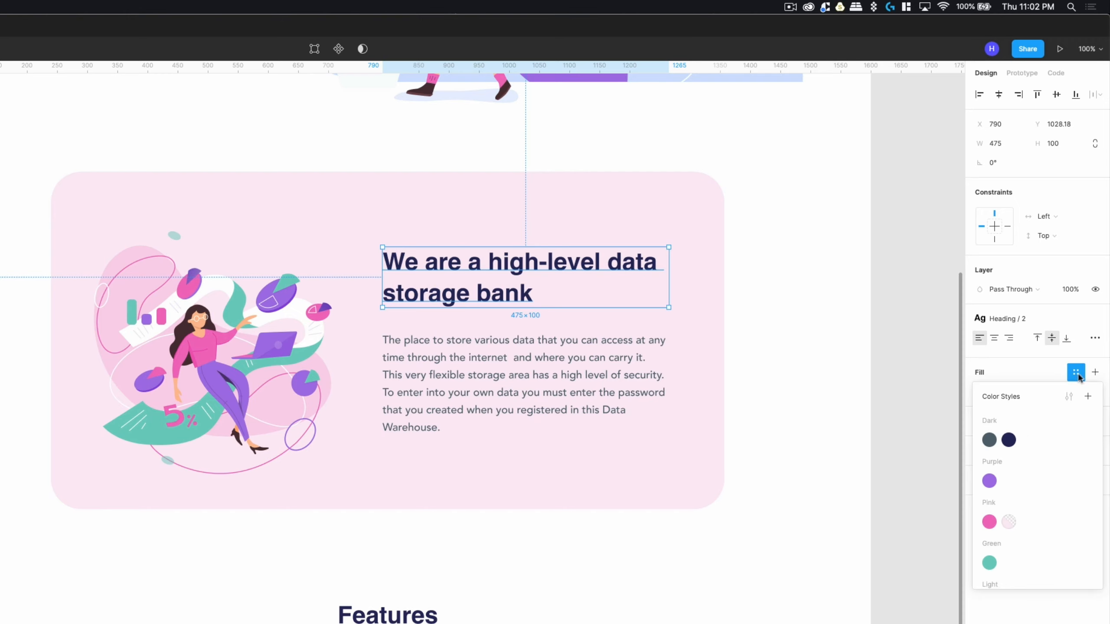
left_click(1008, 439)
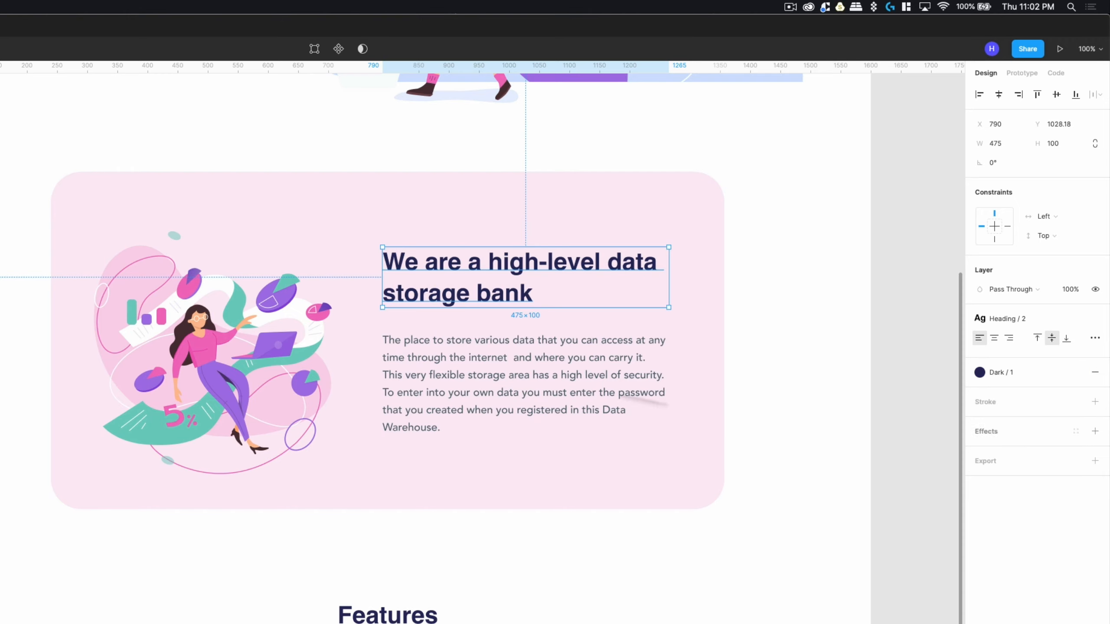
left_click(502, 363)
left_click(915, 314)
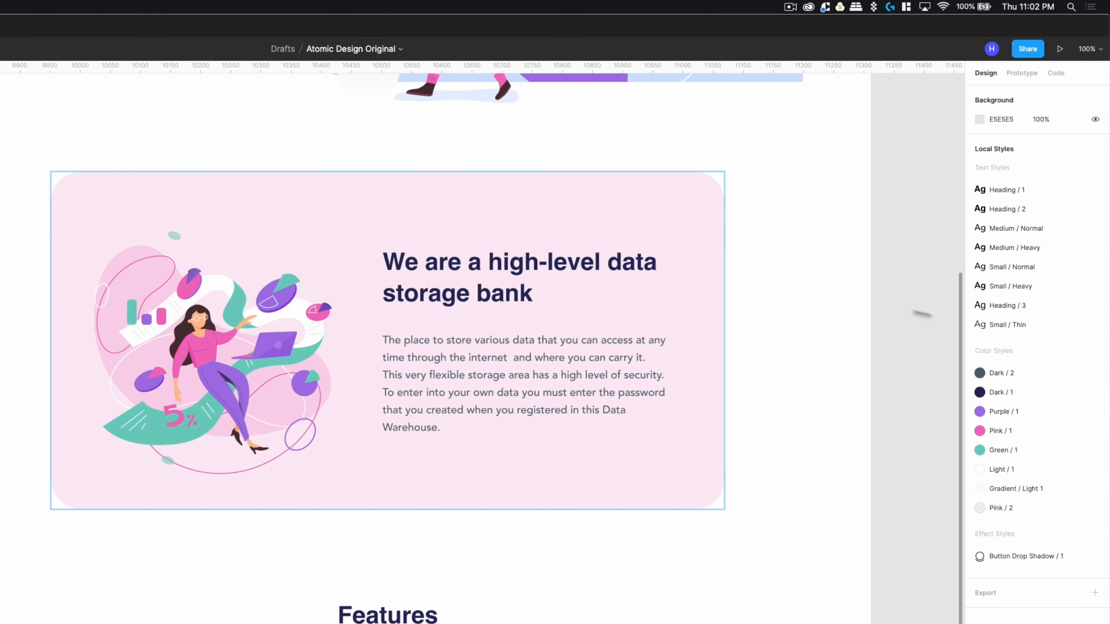
Reorder the color styles so Light / 1 comes first, Dark / 1 precedes Dark / 2, and Pink / 2 follows Pink / 1.
left_click(998, 396)
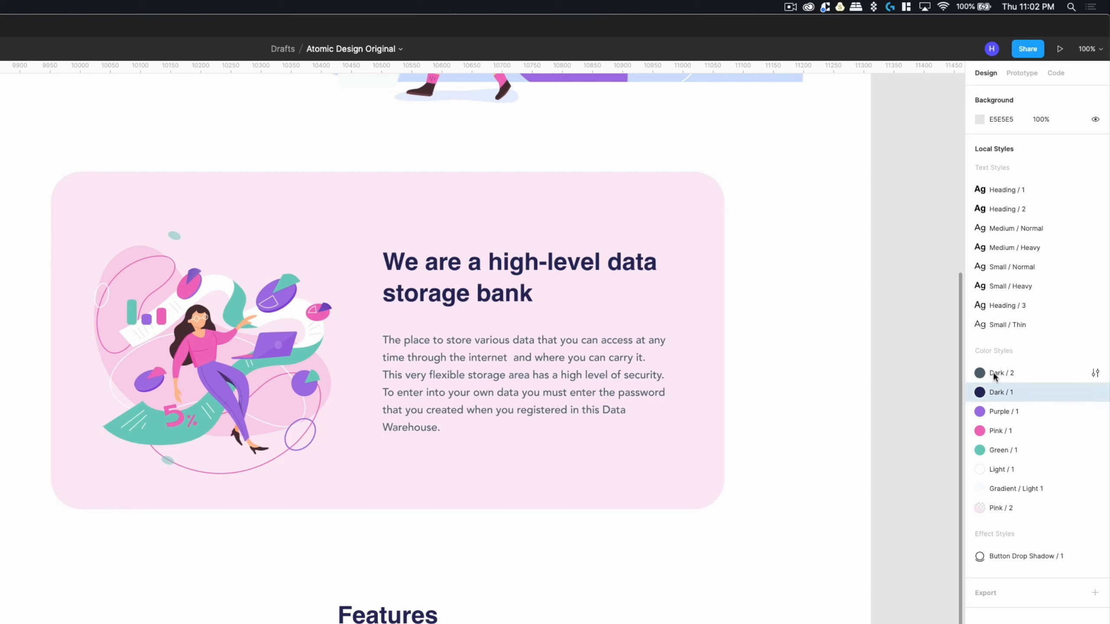
left_click_drag(992, 370, 993, 373)
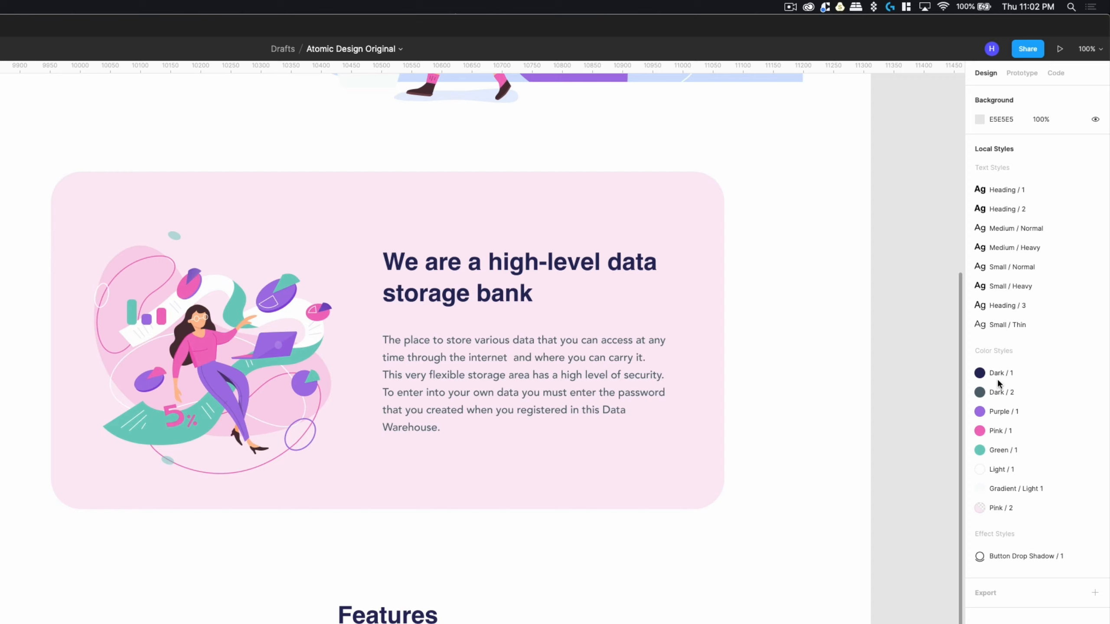
left_click_drag(989, 508, 1000, 449)
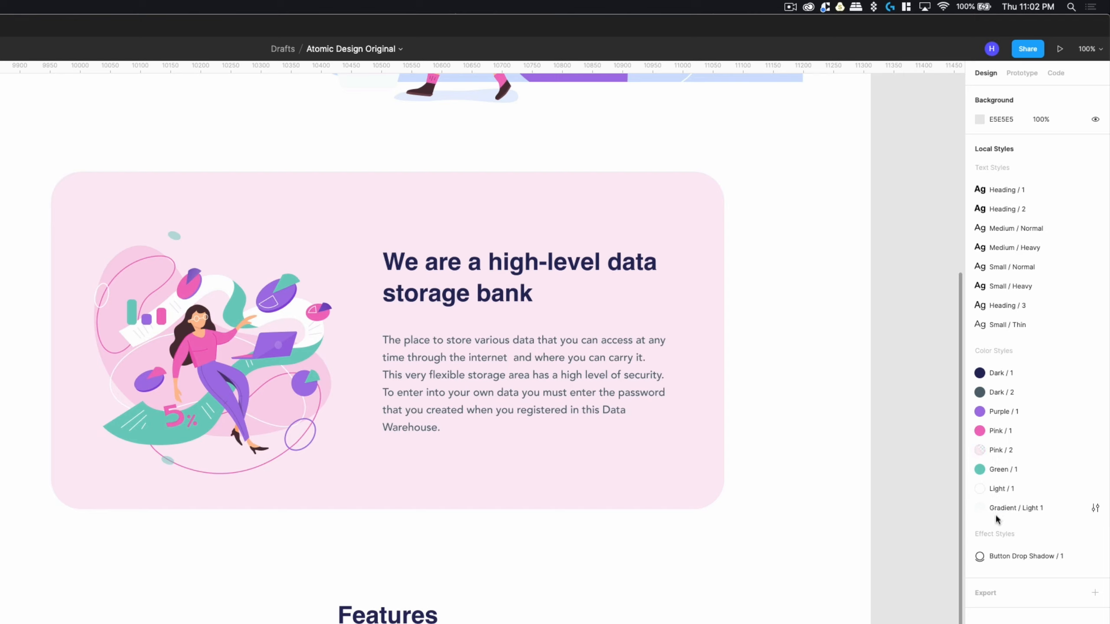
left_click_drag(1006, 489, 1004, 373)
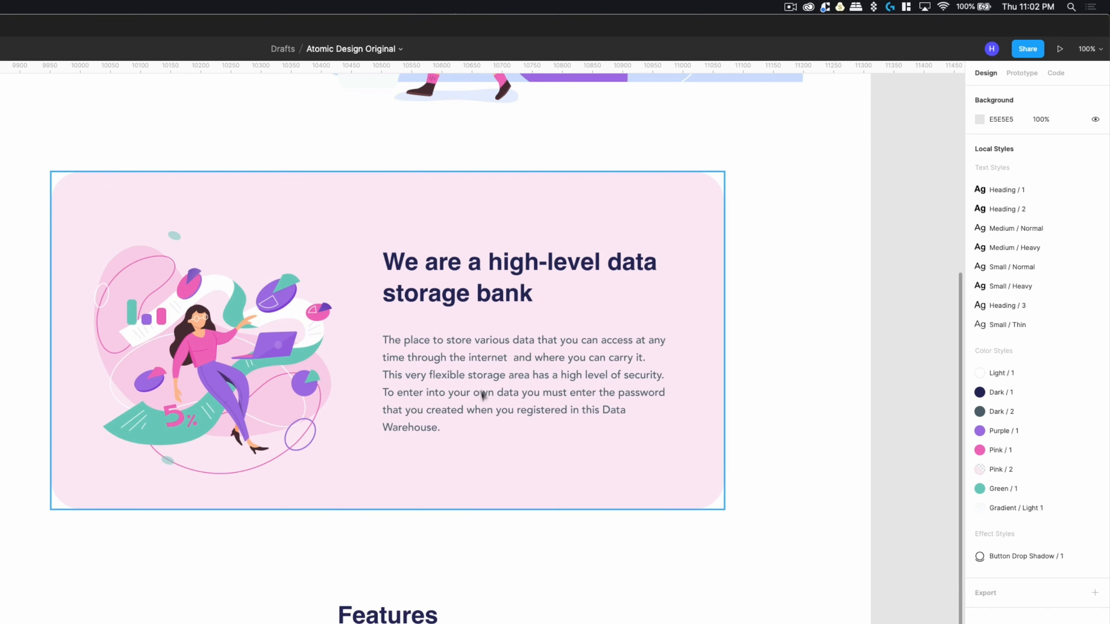
Apply the Dark / 1 color style to the Features section heading and check the paragraph beneath it.
scroll(428, 572, "down", 10)
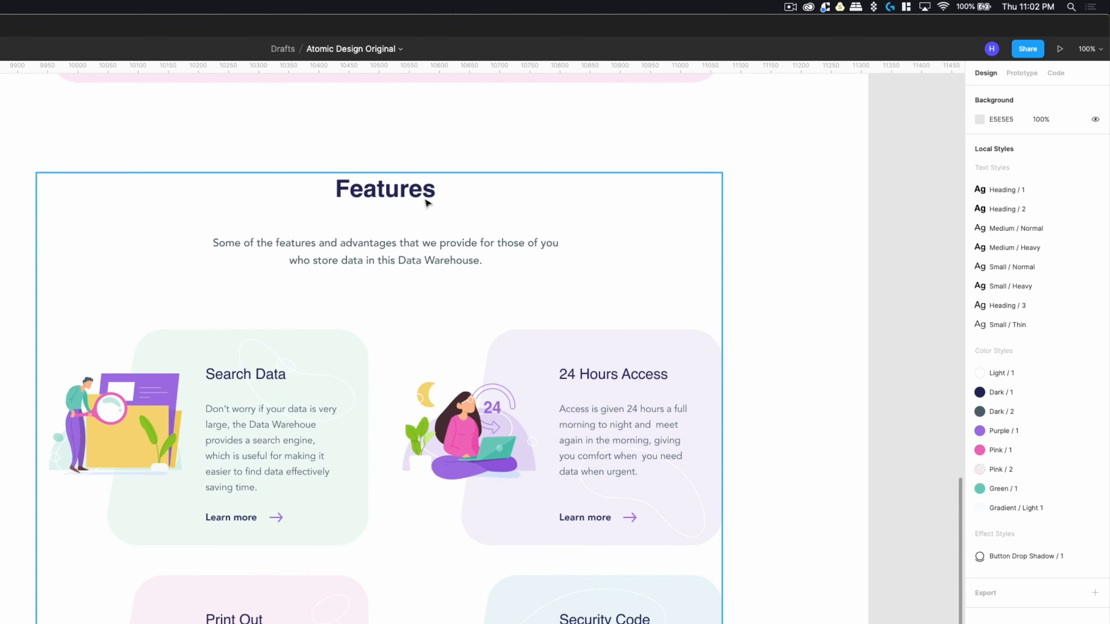
left_click(415, 195)
double_click(415, 196)
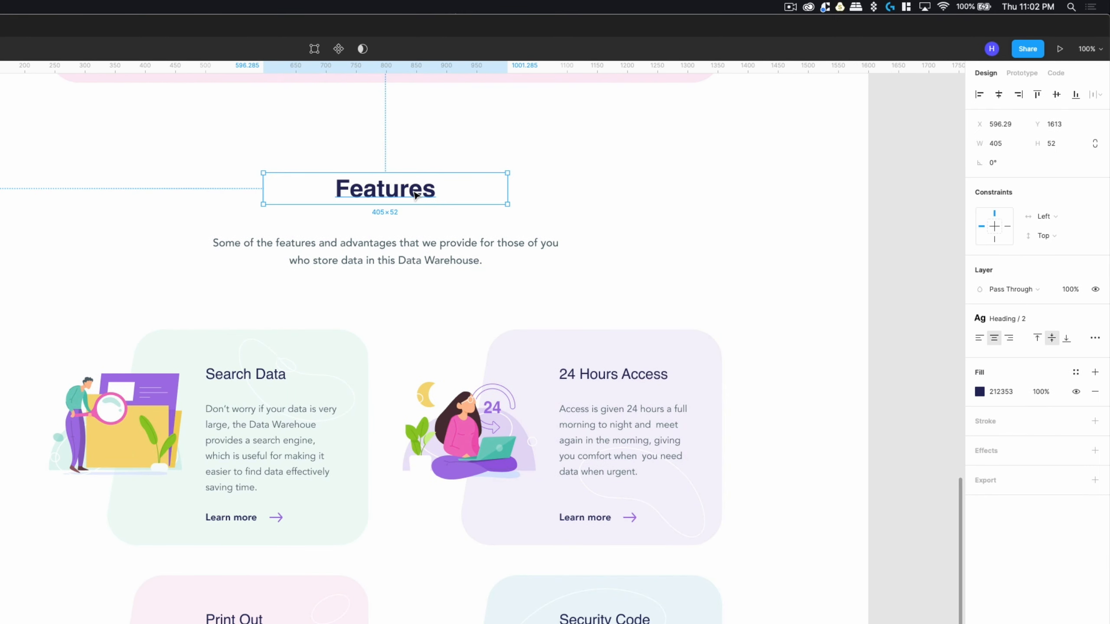
left_click(1075, 372)
left_click(989, 482)
left_click(466, 260)
left_click(694, 310)
Apply the Dark / 1 color style to the Search Data card title and check the styles of the card's description.
scroll(694, 309, "down", 2)
scroll(694, 309, "left", 2)
double_click(301, 309)
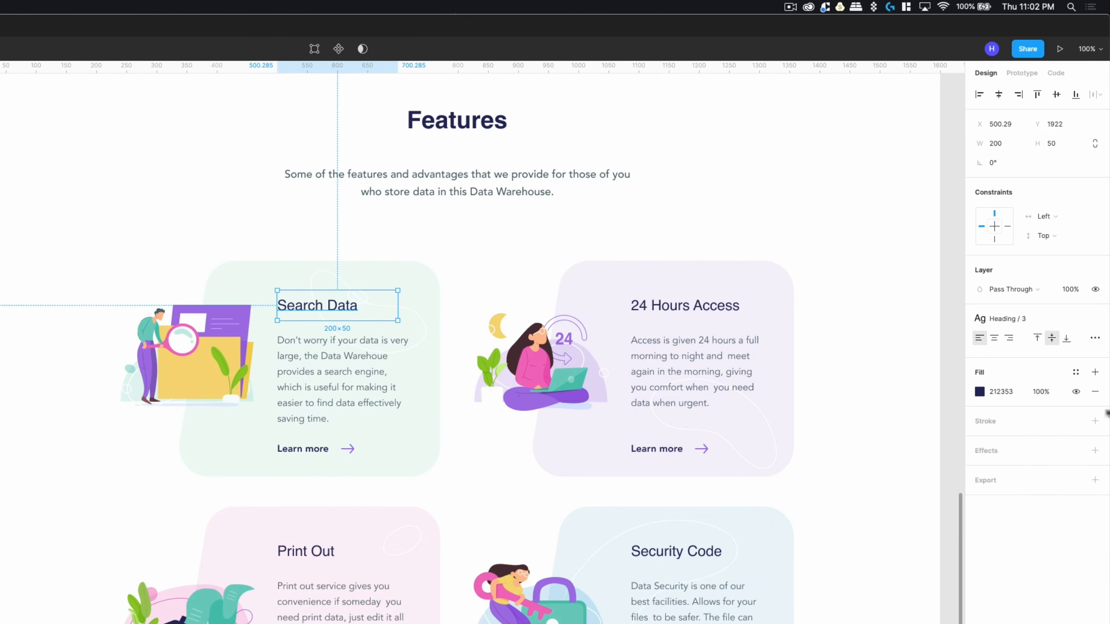
left_click(1076, 372)
left_click(988, 487)
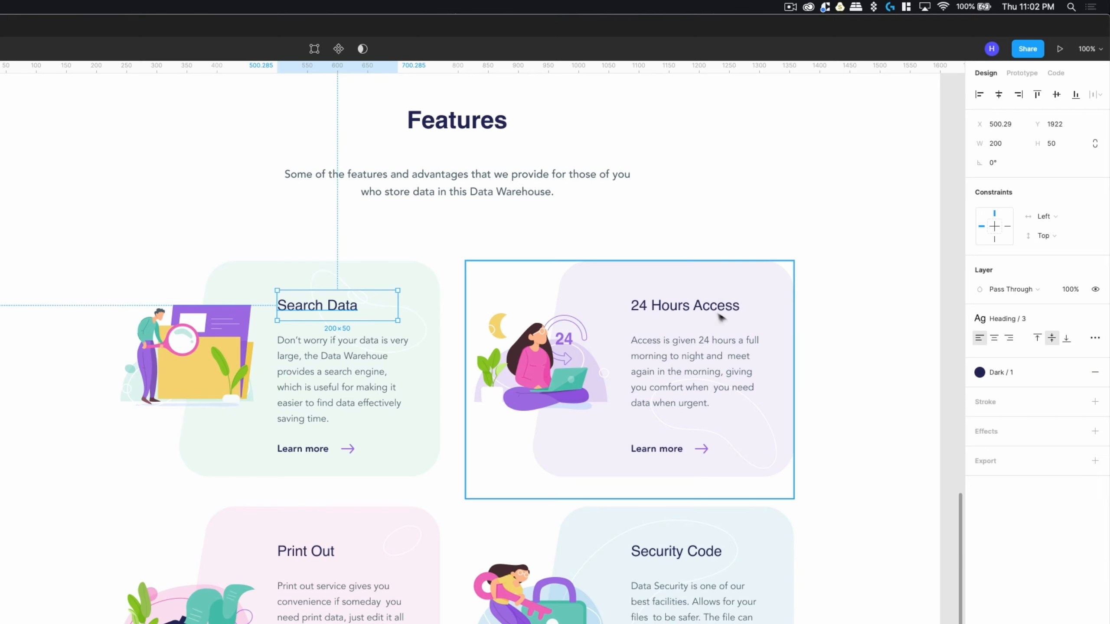
left_click(280, 385)
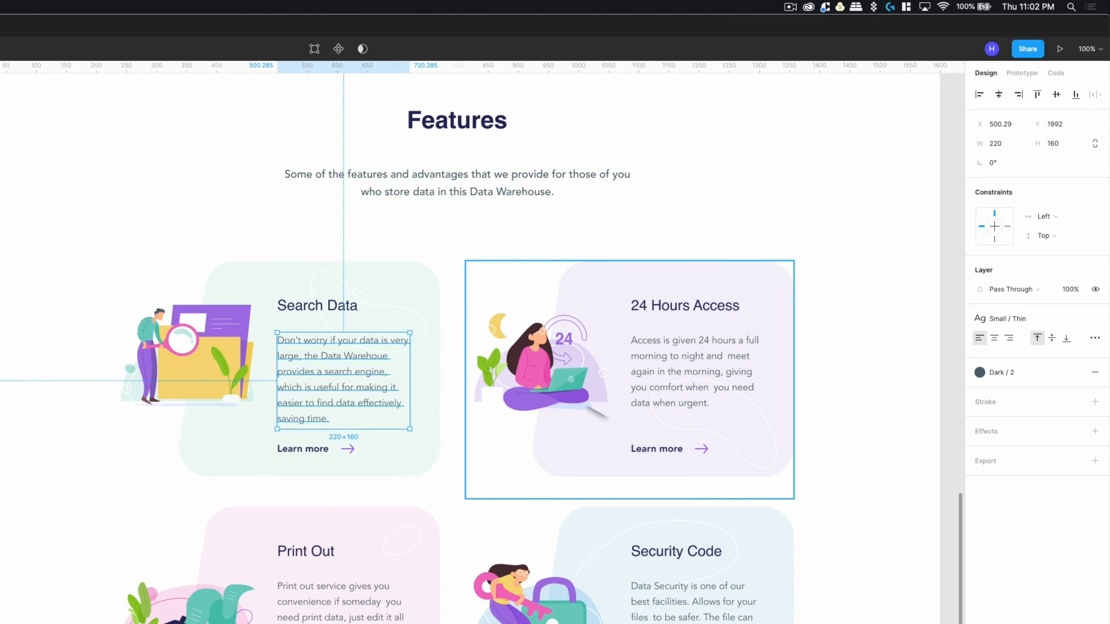
left_click(428, 261)
scroll(429, 261, "left", 5)
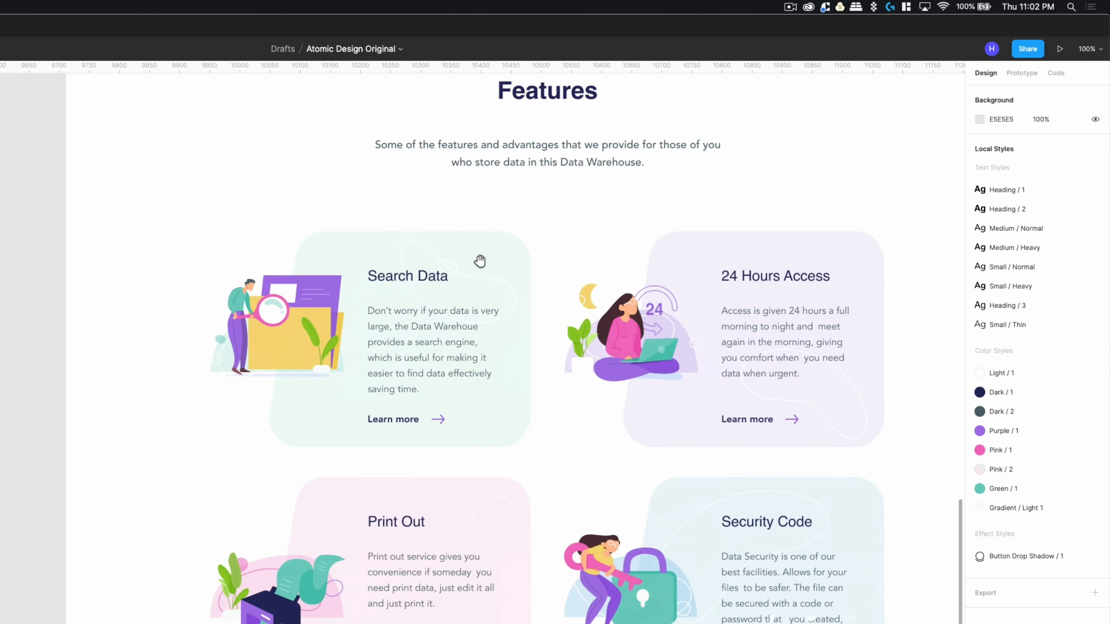
Check the styles of the Search Data card's description and Learn more label, and apply Purple / 1 to its arrow's stroke.
left_click(422, 350)
double_click(419, 349)
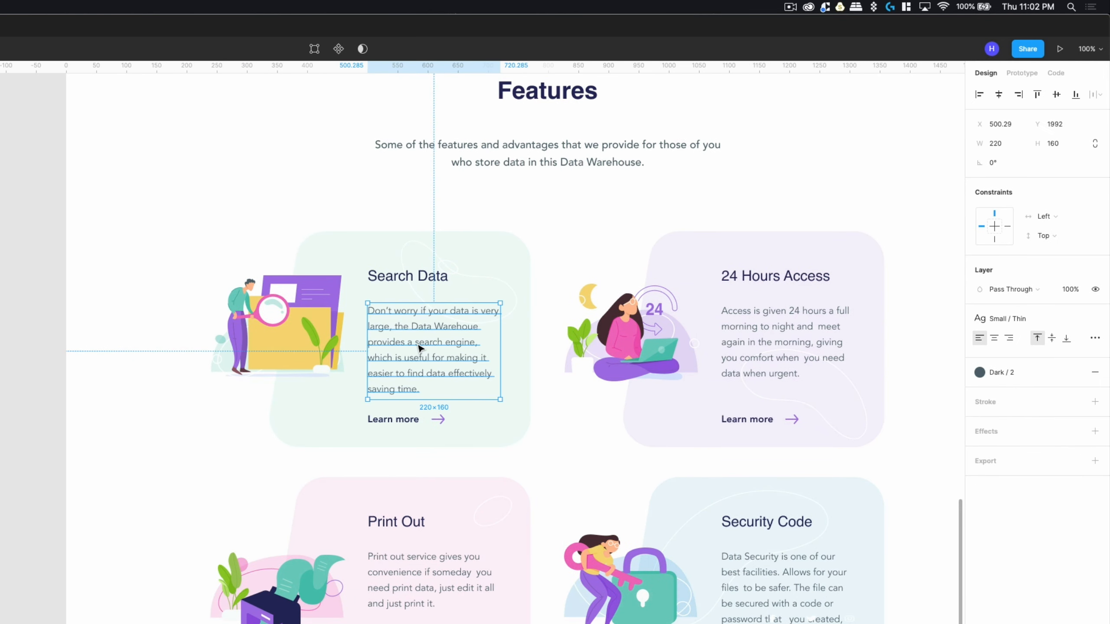
left_click(404, 424)
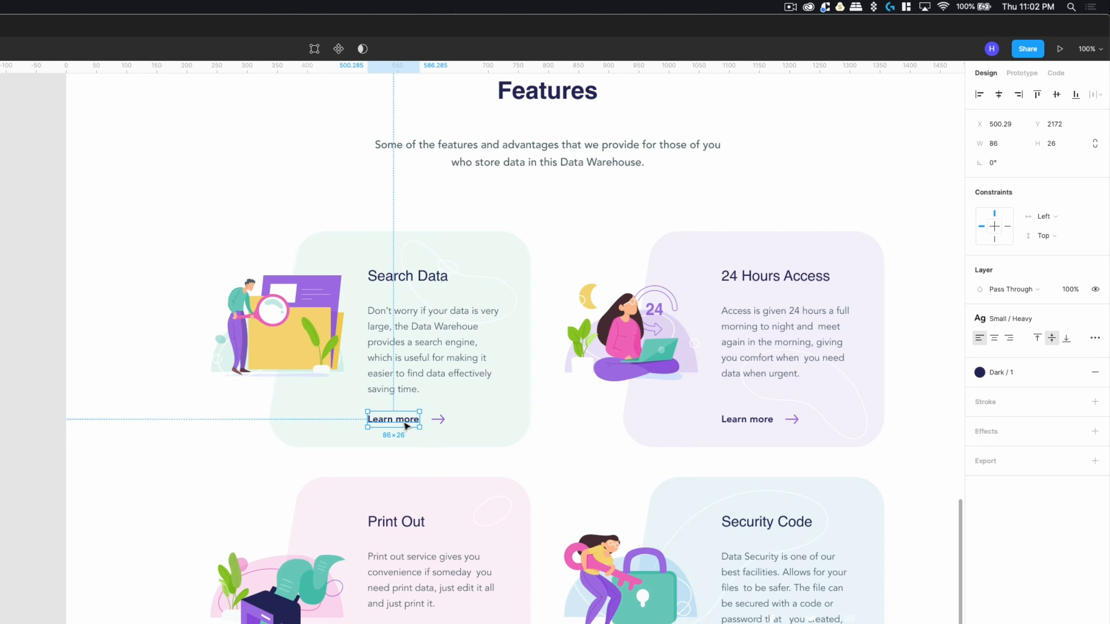
left_click(437, 420)
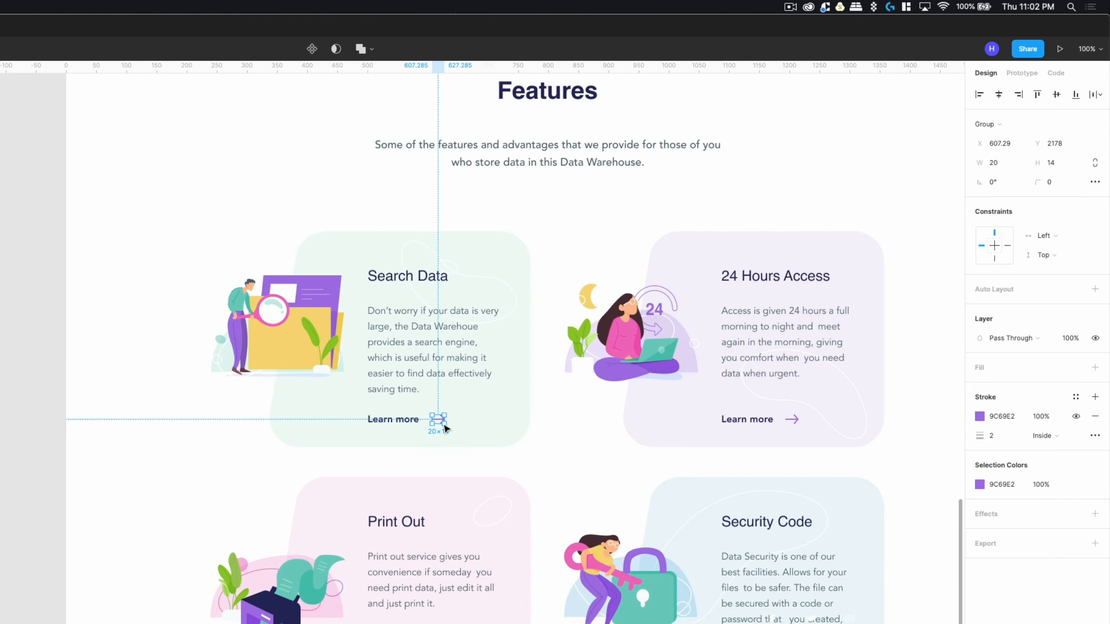
left_click(1075, 397)
left_click(991, 546)
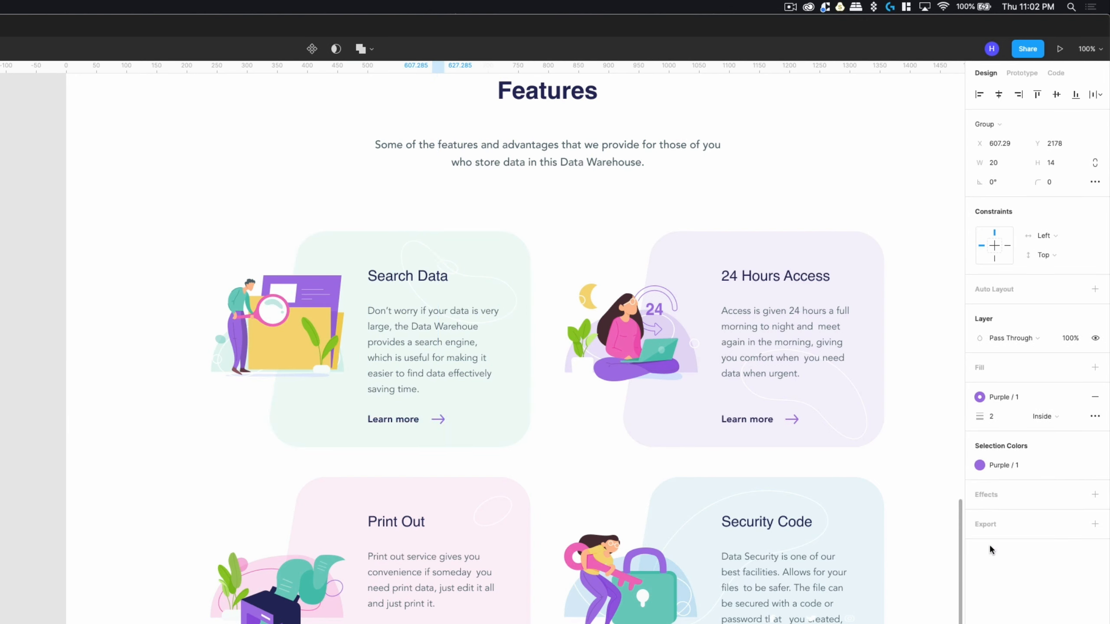
left_click(191, 446)
Apply the Light / 1 color style to the strokes of both decorative outline shapes on the Search Data card.
left_click(489, 283)
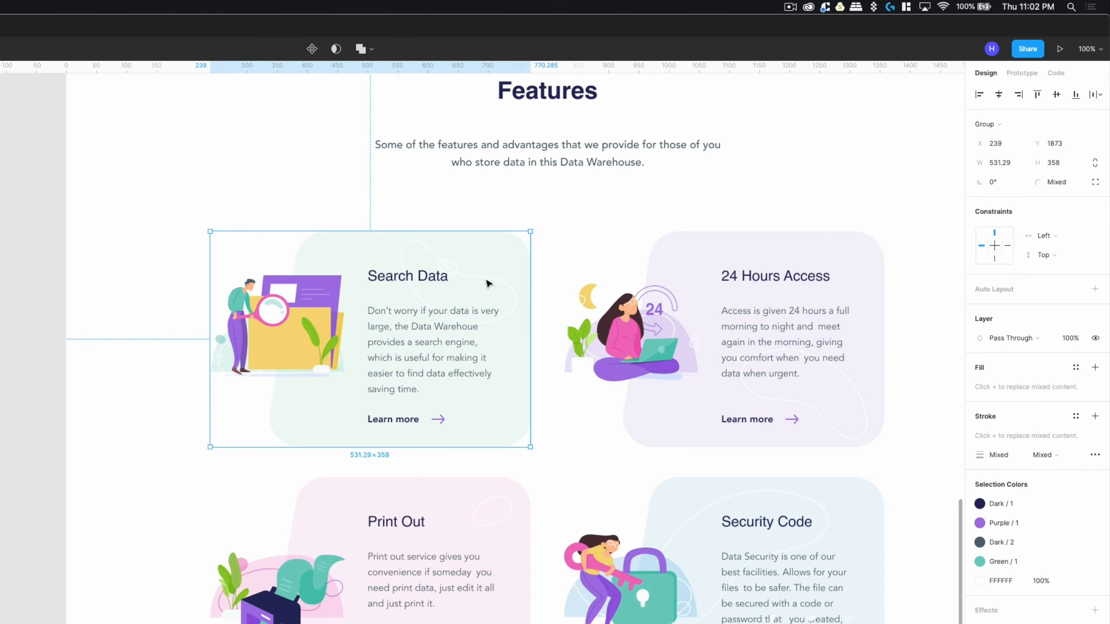
double_click(488, 284)
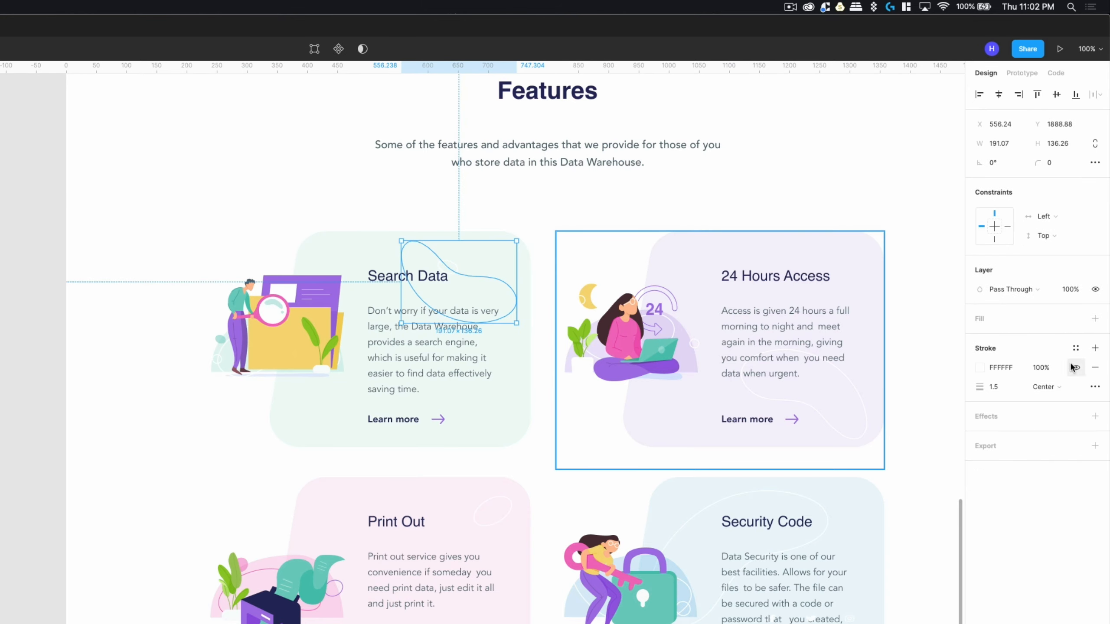
left_click(1076, 348)
left_click(992, 413)
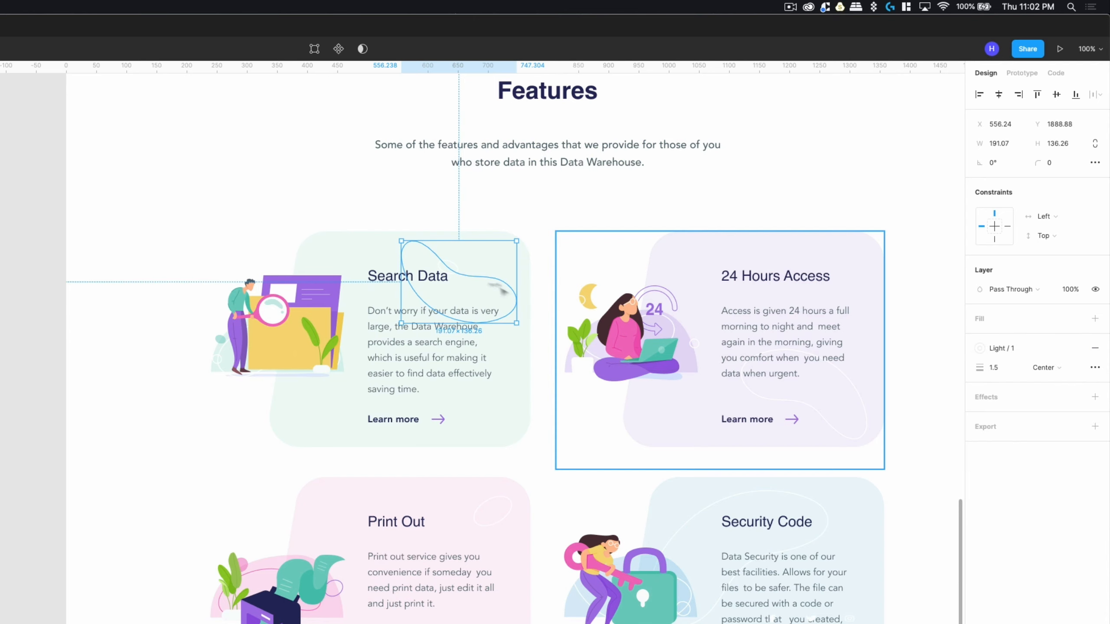
left_click(453, 264)
left_click(1075, 349)
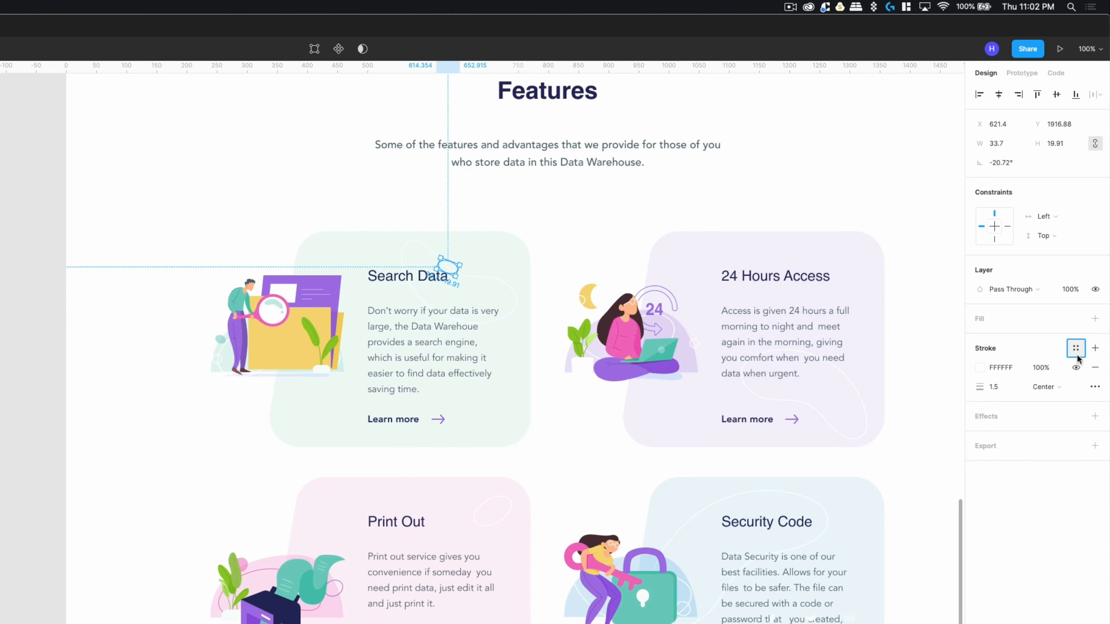
left_click(994, 421)
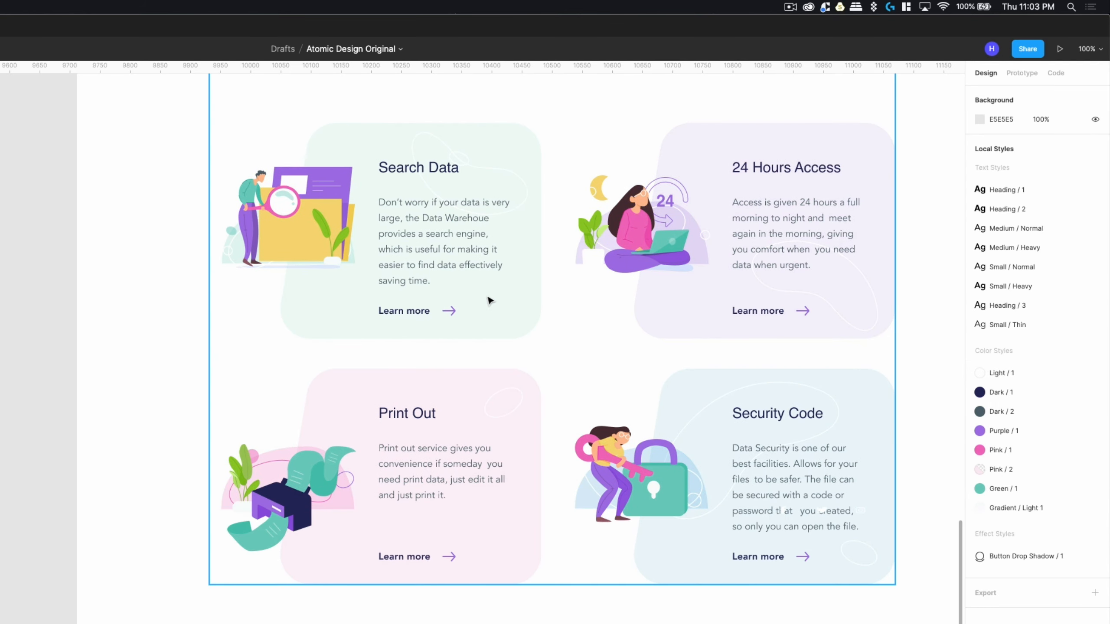
Set the layer opacity of the Security Code card's background shape to 100%.
left_click_drag(659, 284, 529, 341)
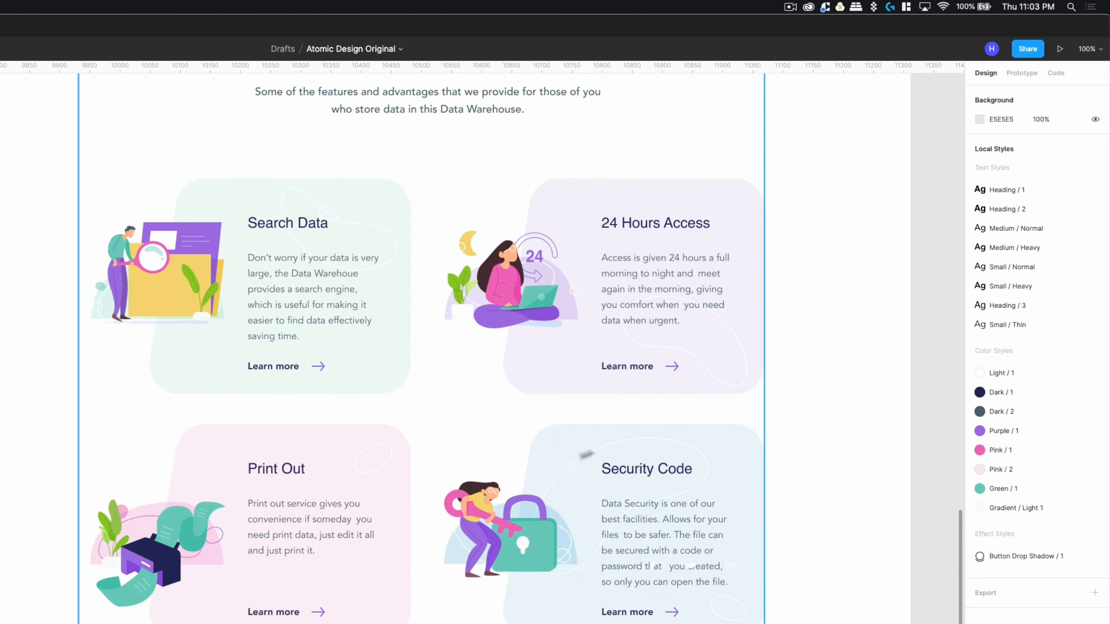
left_click(565, 456)
double_click(565, 456)
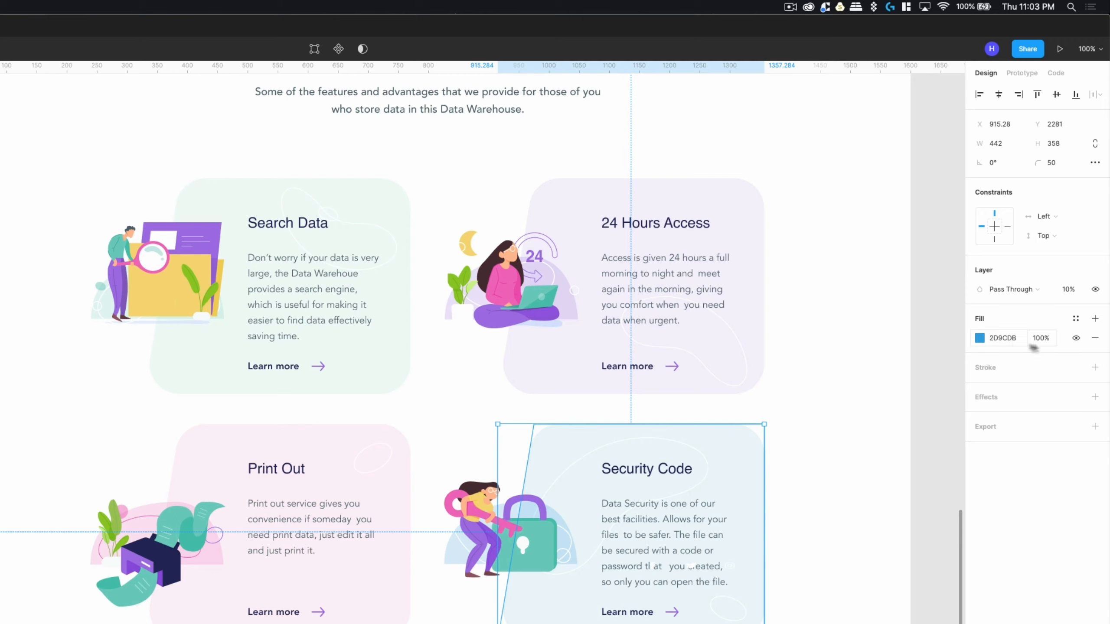
left_click(1073, 295)
type("100")
key("Return")
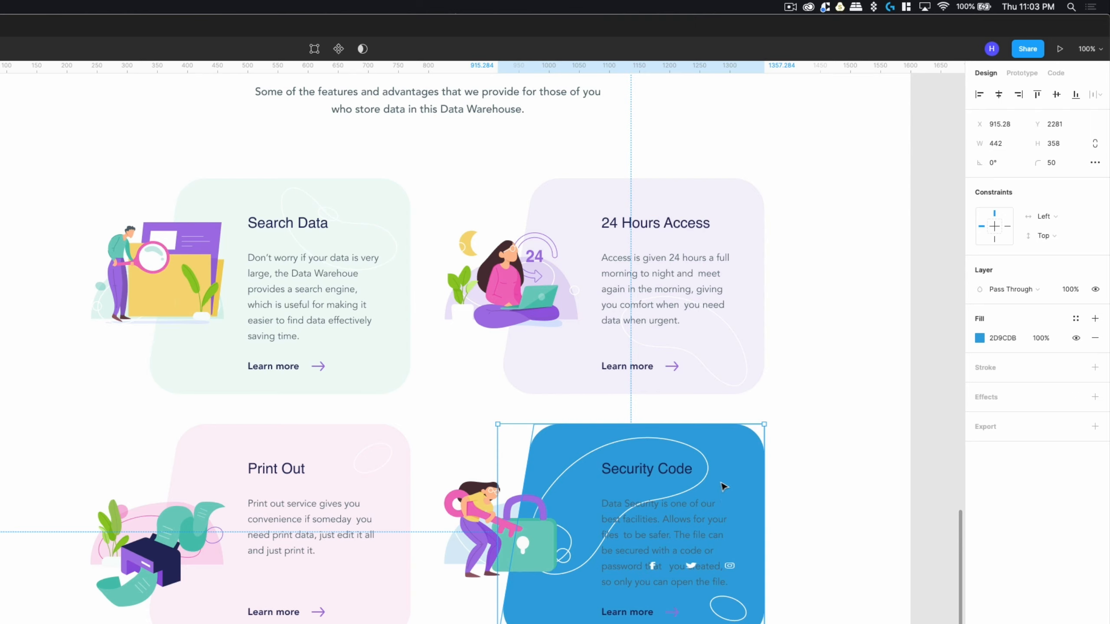
Create a color style named Blue / 1 from the Security Code card background's fill.
left_click(1075, 318)
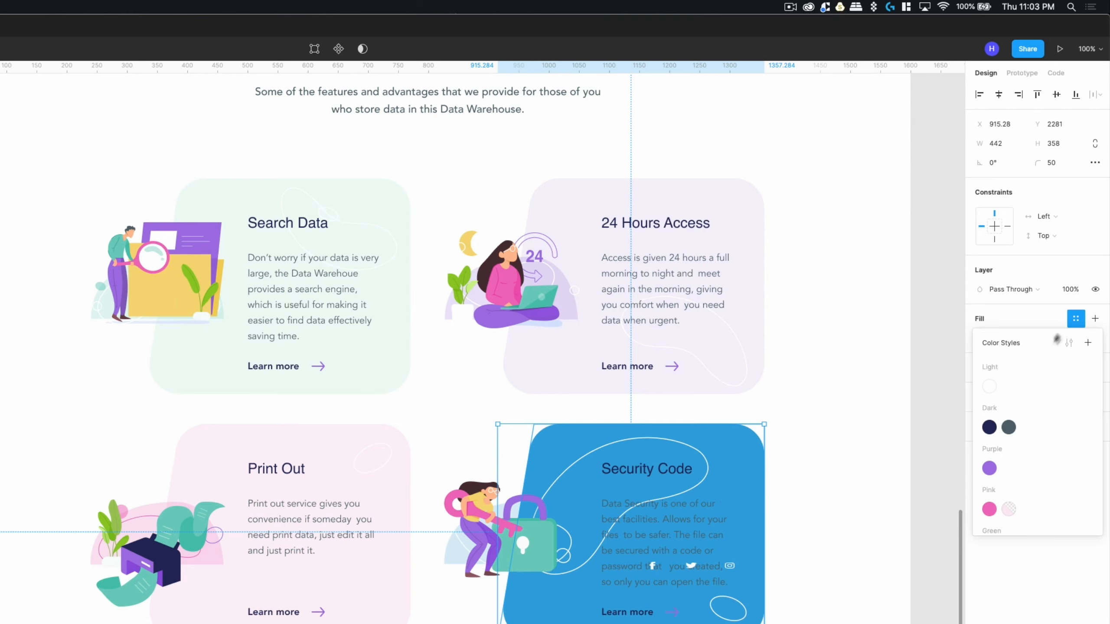
left_click(1087, 344)
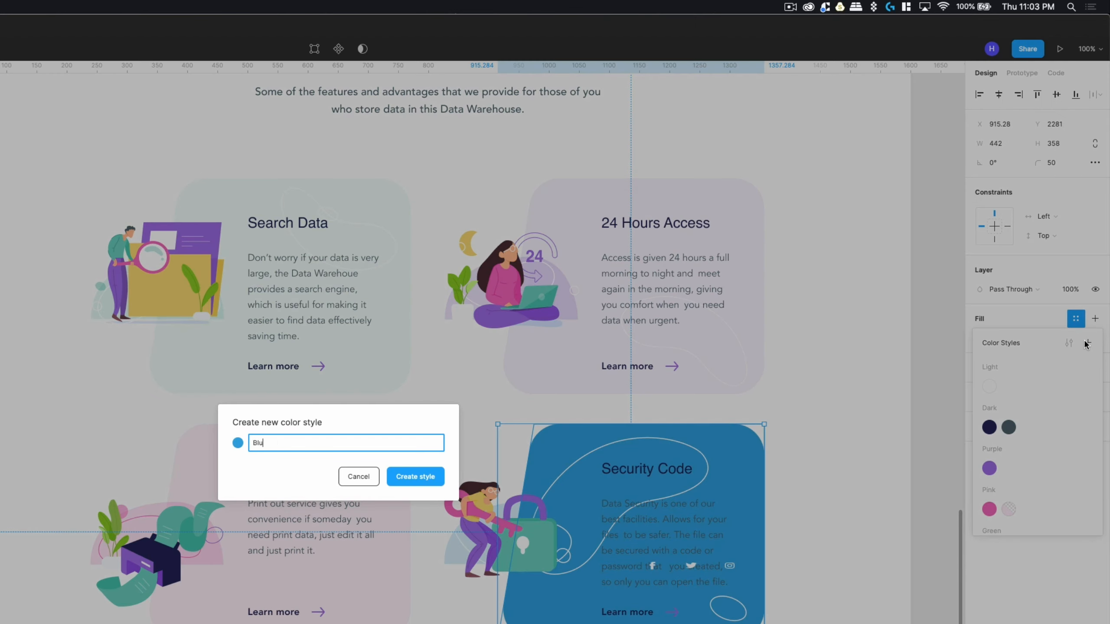
key("Return")
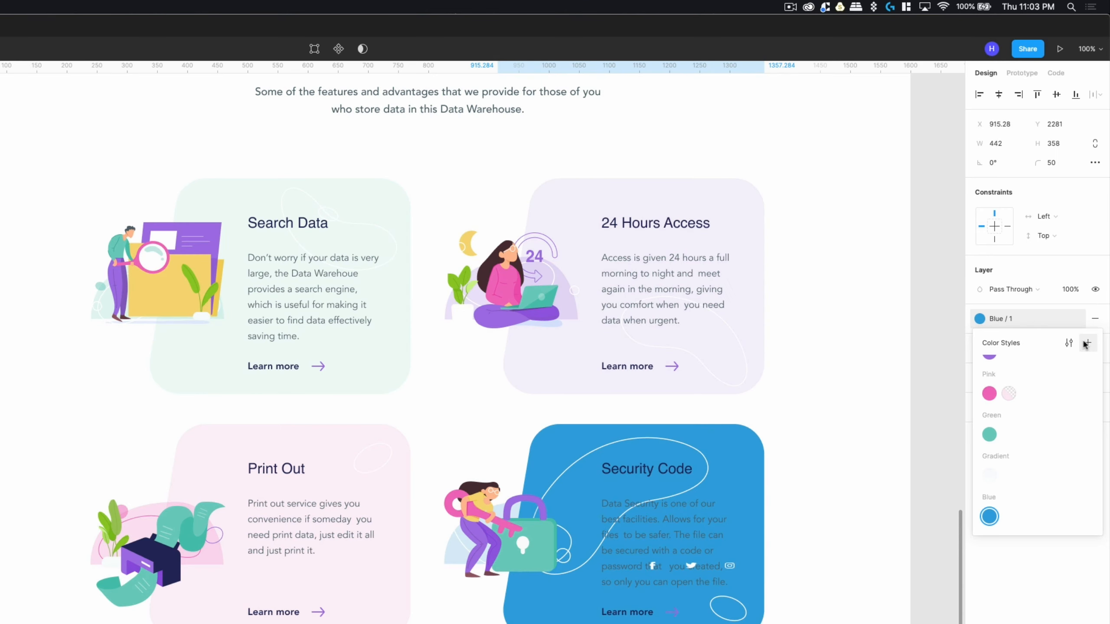
left_click(1057, 311)
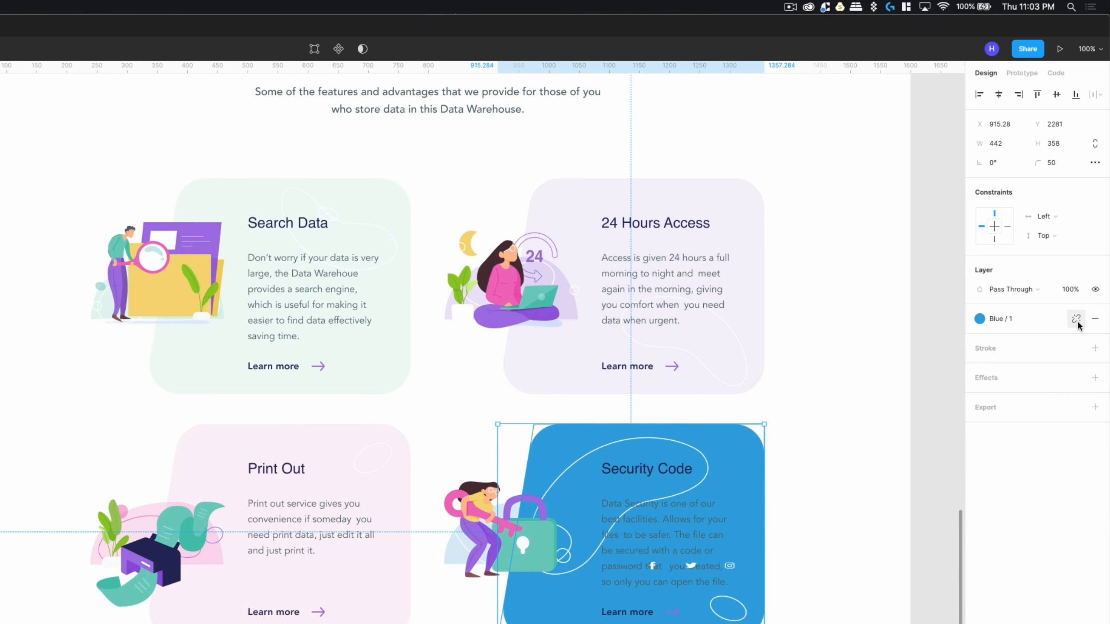
Detach the Security Code background's fill from Blue / 1 and save it at 10% fill opacity as color style Blue / 2.
left_click(1077, 323)
left_click(1044, 340)
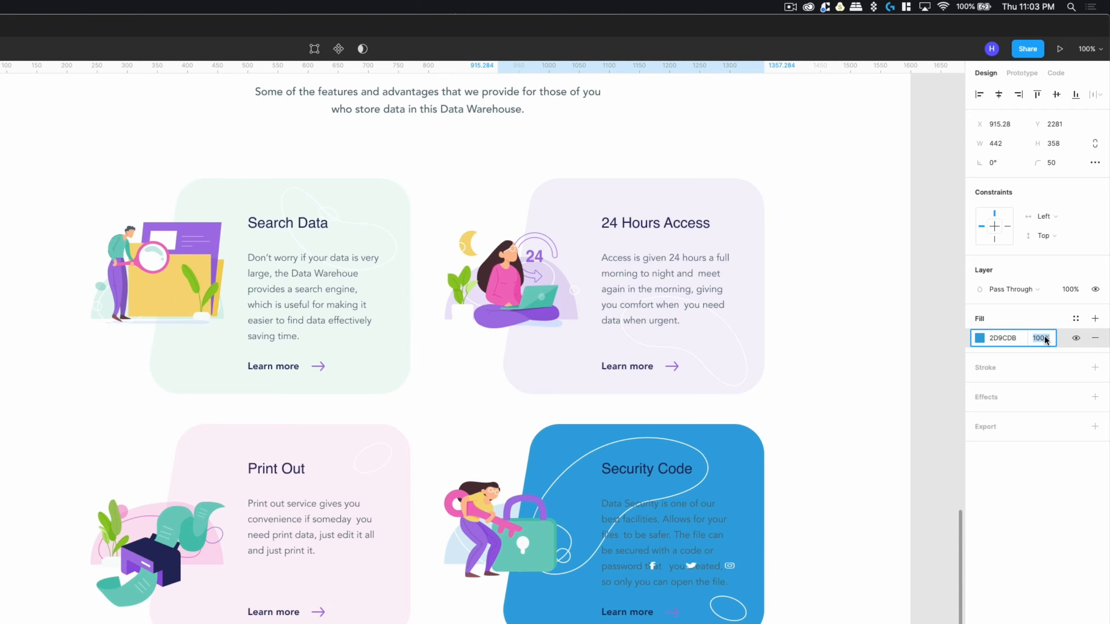
type("10")
key("Return")
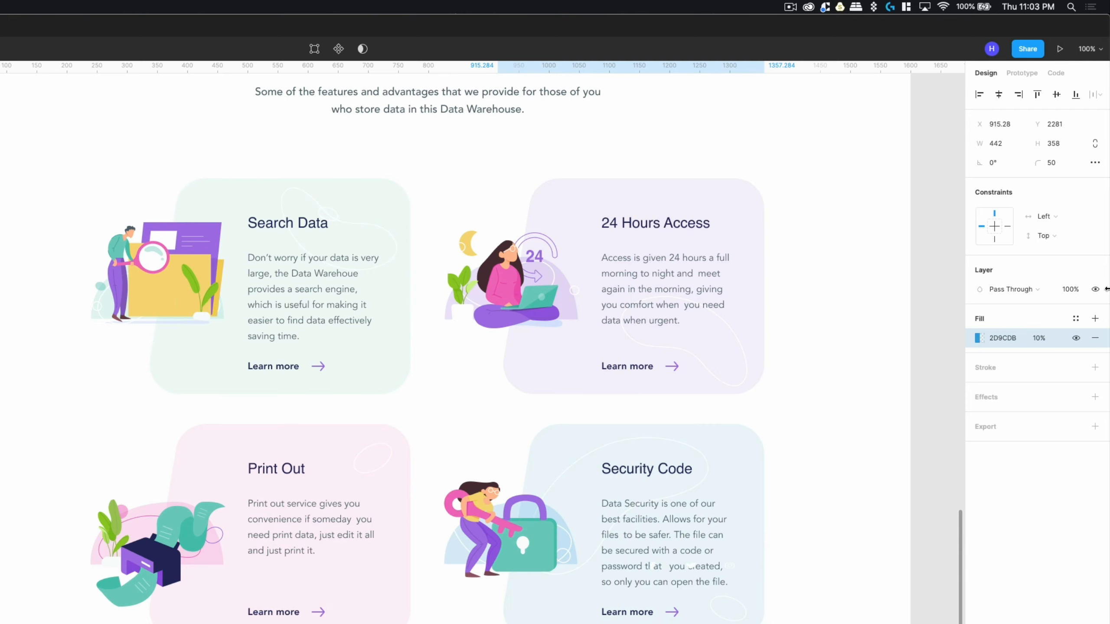
left_click(1076, 318)
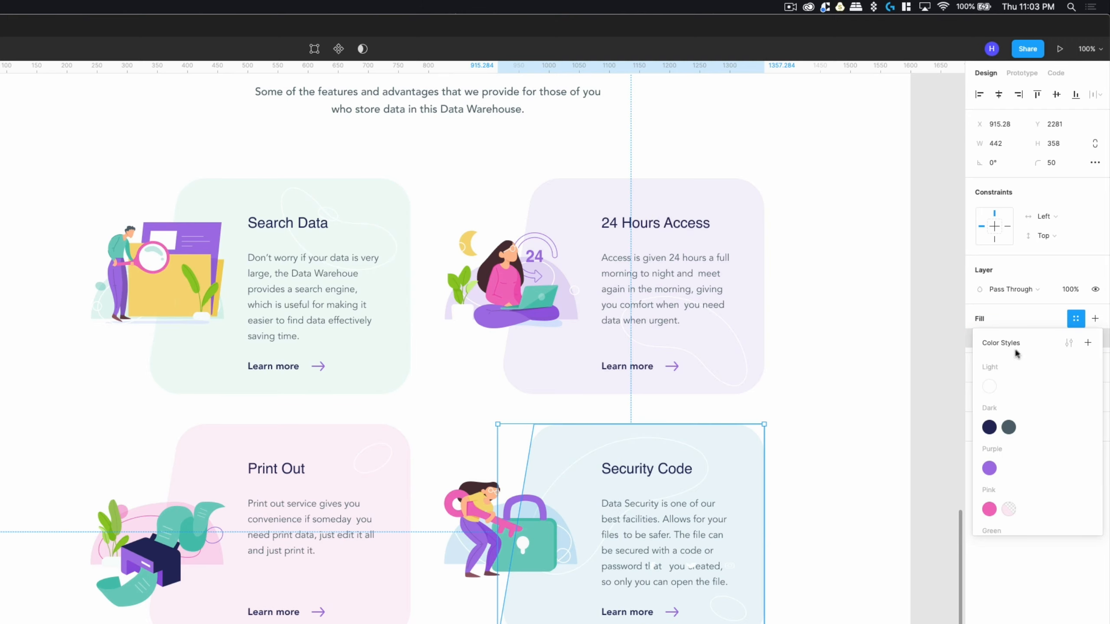
left_click(1088, 343)
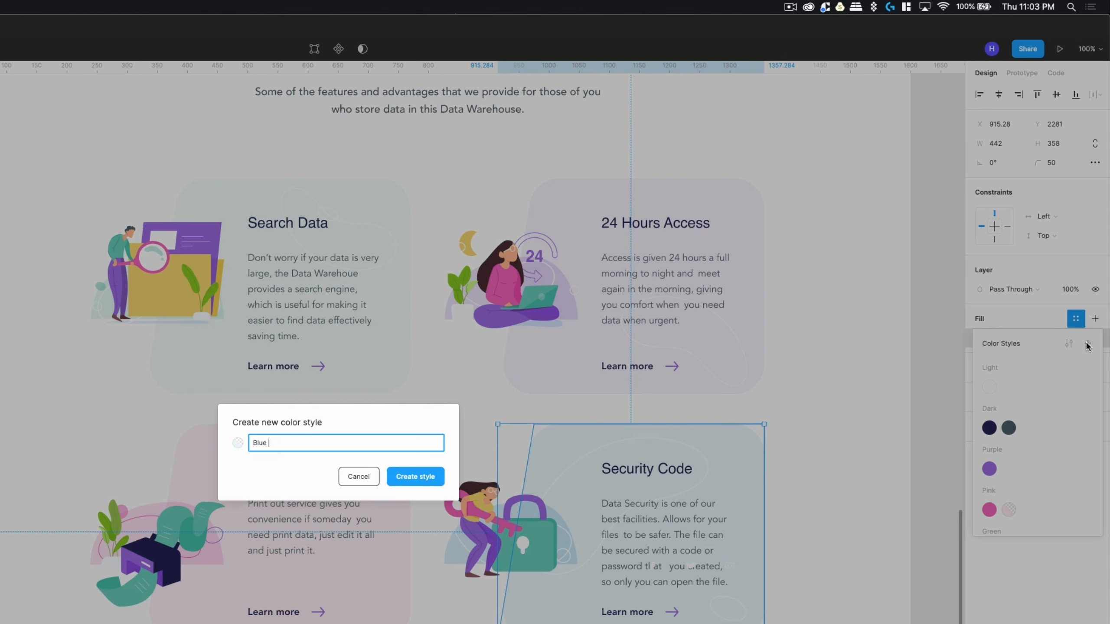
key("Return")
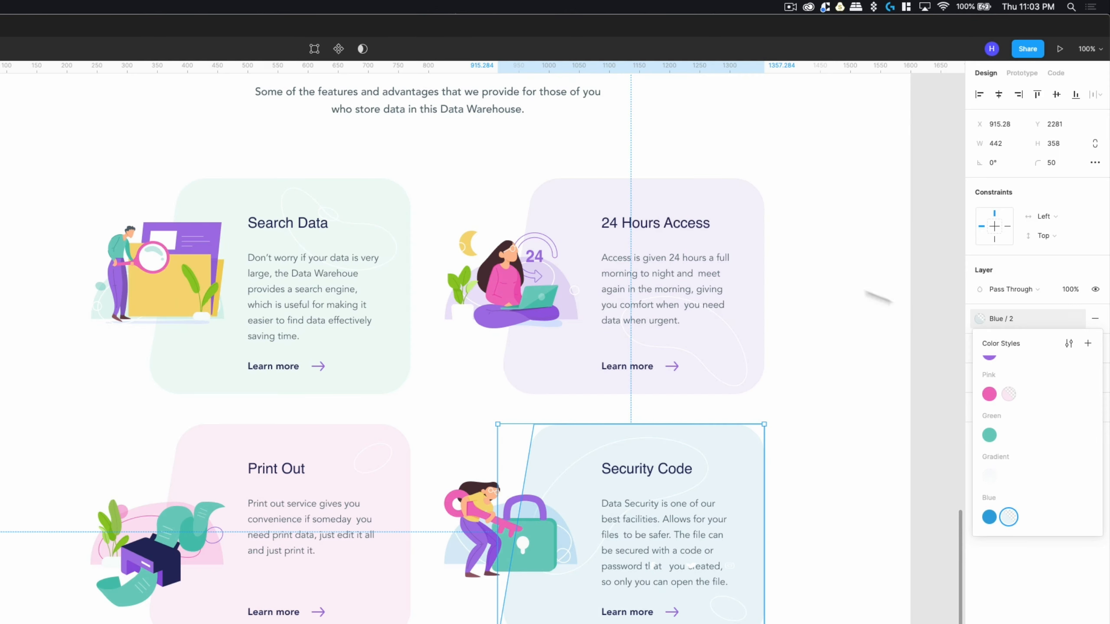
Detach the 24 Hours Access card background's fill from Purple / 1 and set the shape's layer opacity to 100%.
left_click(728, 207)
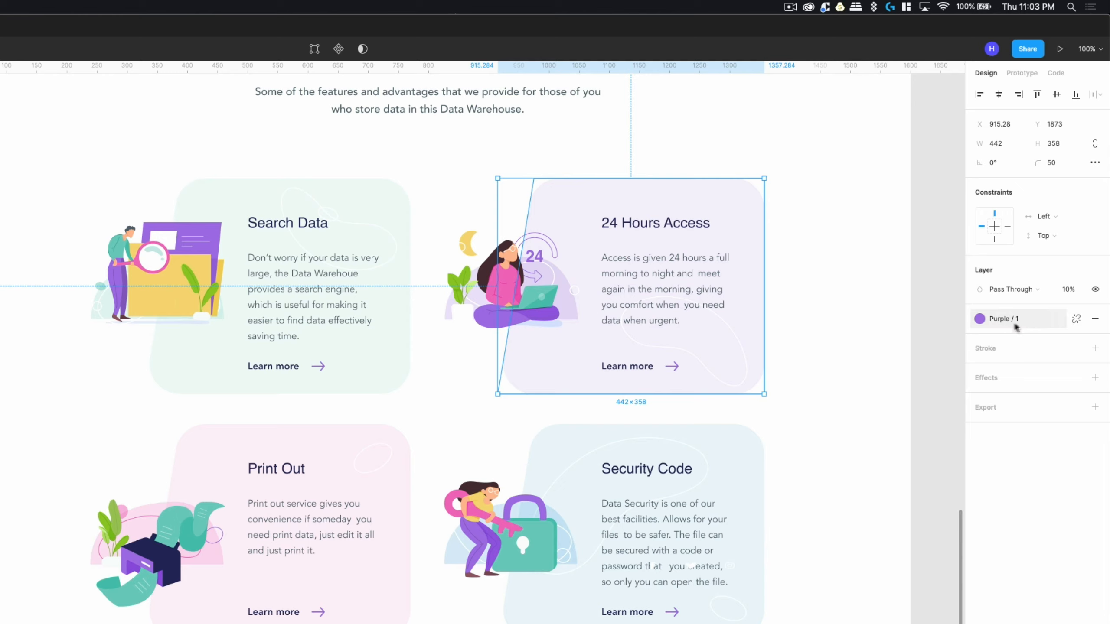
left_click(1076, 319)
left_click(1067, 293)
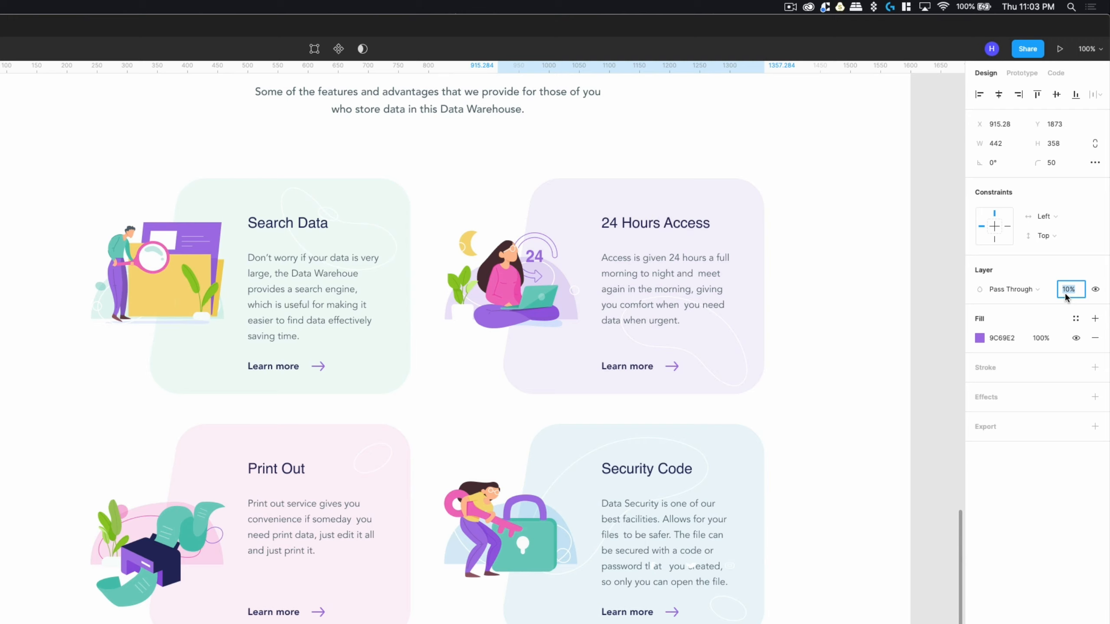
type("100")
key("Return")
Set the 24 Hours Access background's fill opacity to 10% and save it as color style Purple / 2.
left_click(1042, 339)
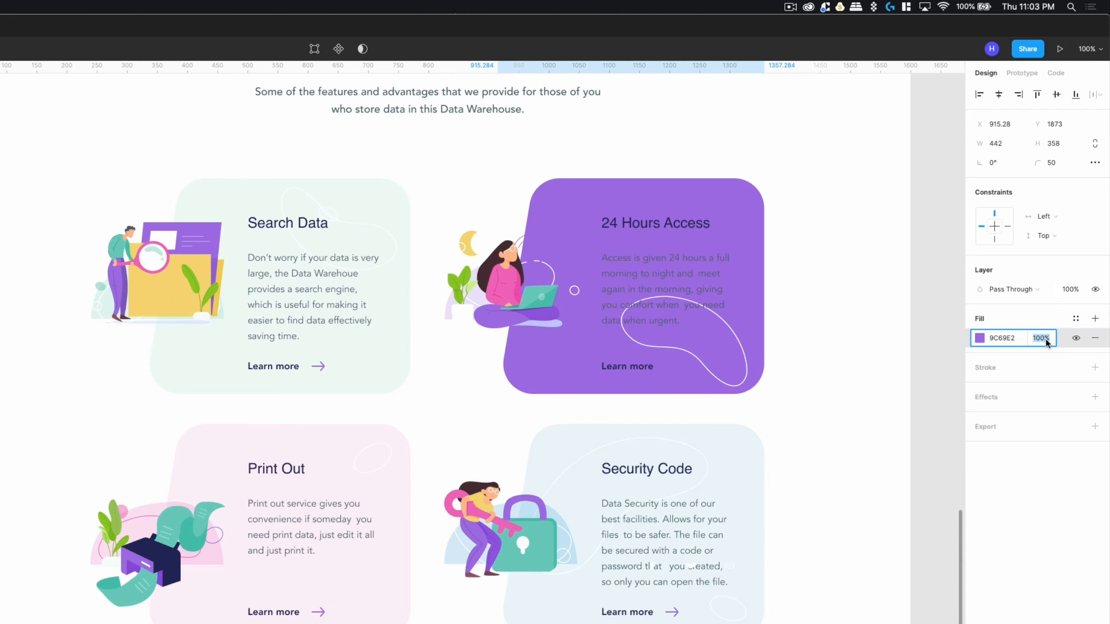
type("10")
key("Return")
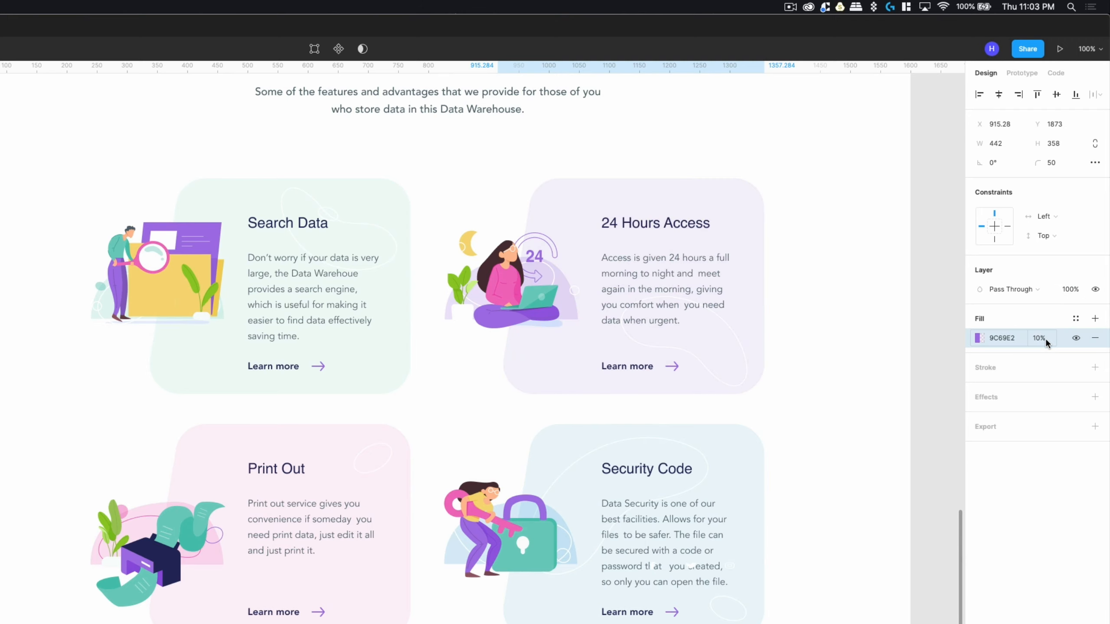
left_click(1076, 319)
left_click(1087, 343)
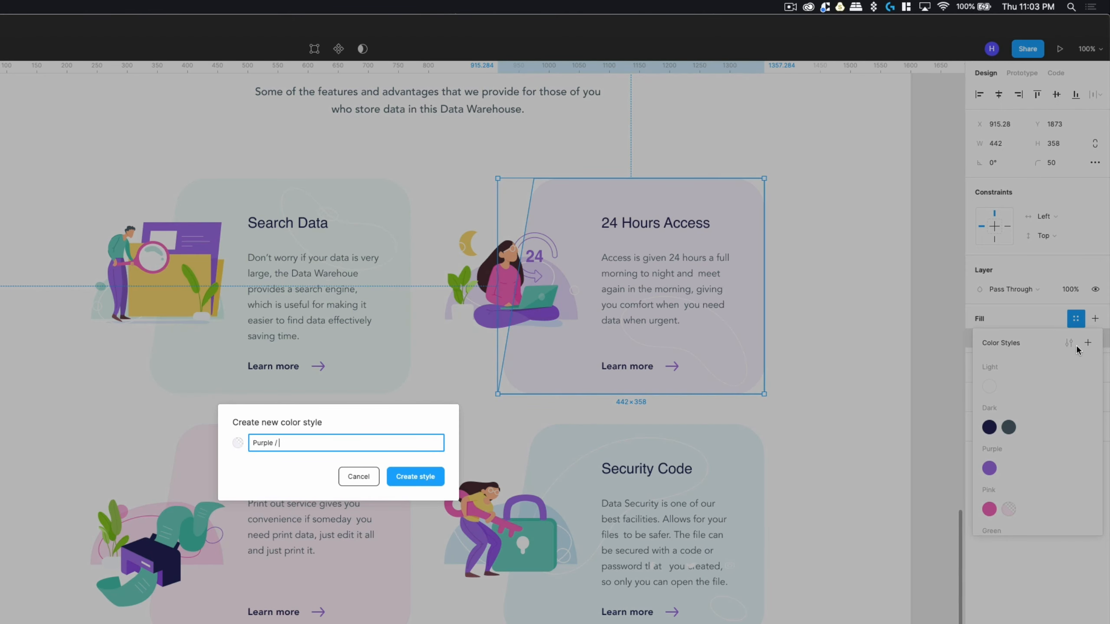
key("Return")
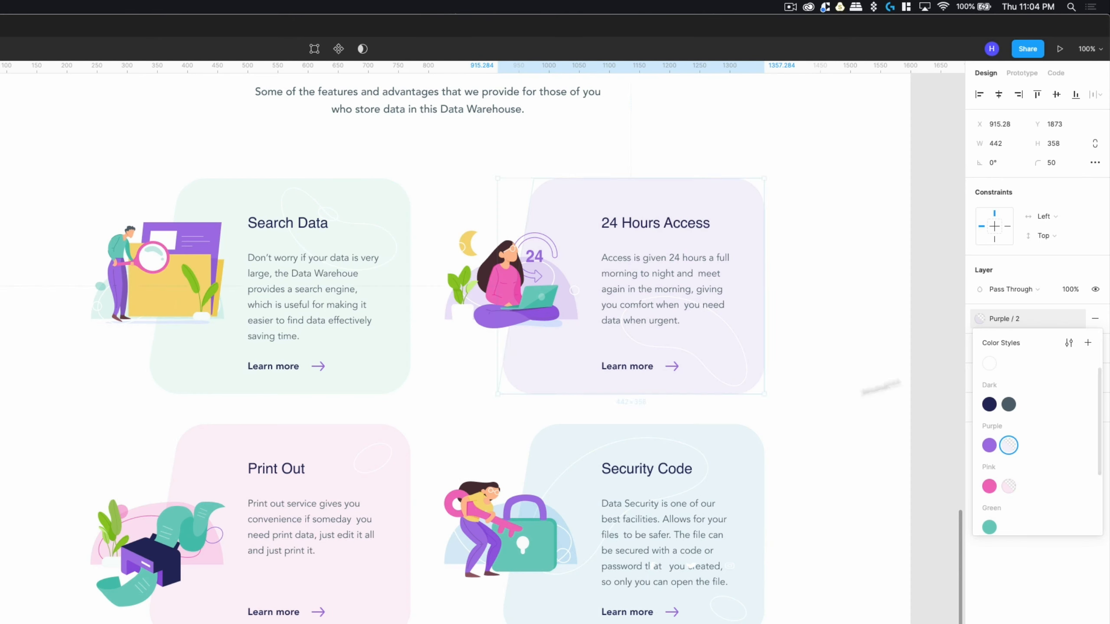
Replace the Print Out card background's fill style with Pink / 2 and set its layer opacity to 100%.
left_click(276, 444)
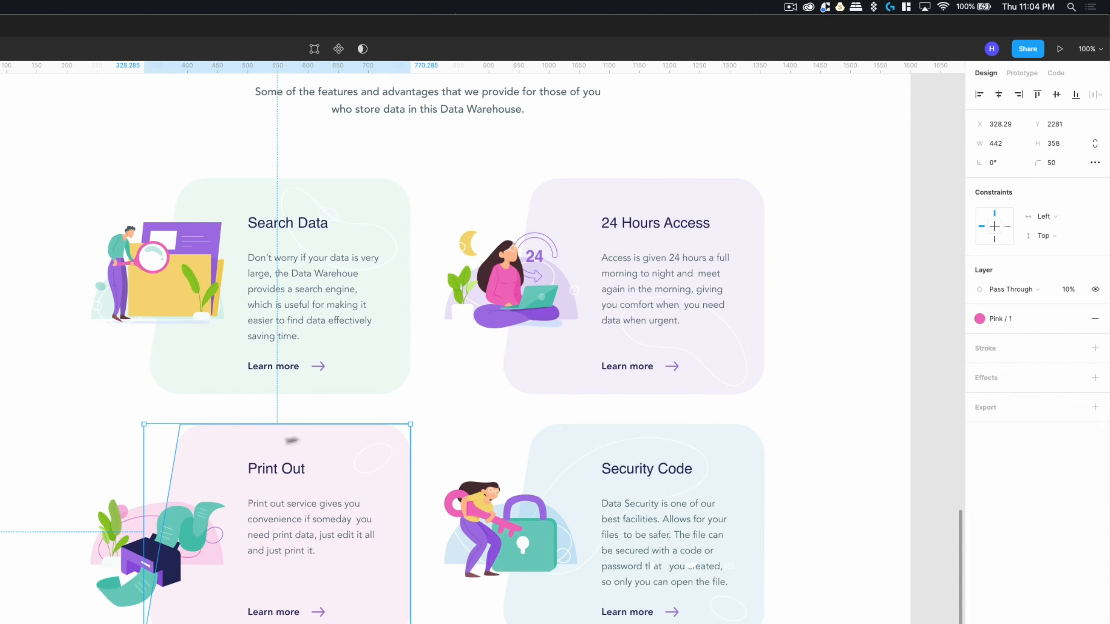
left_click(1073, 318)
left_click(1076, 319)
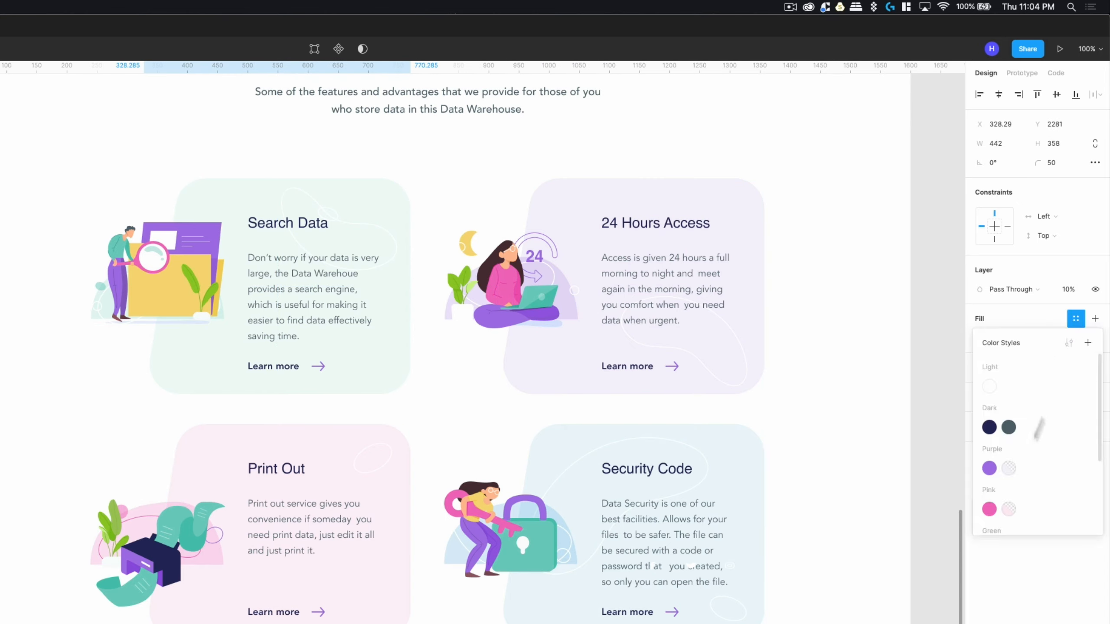
left_click(1008, 509)
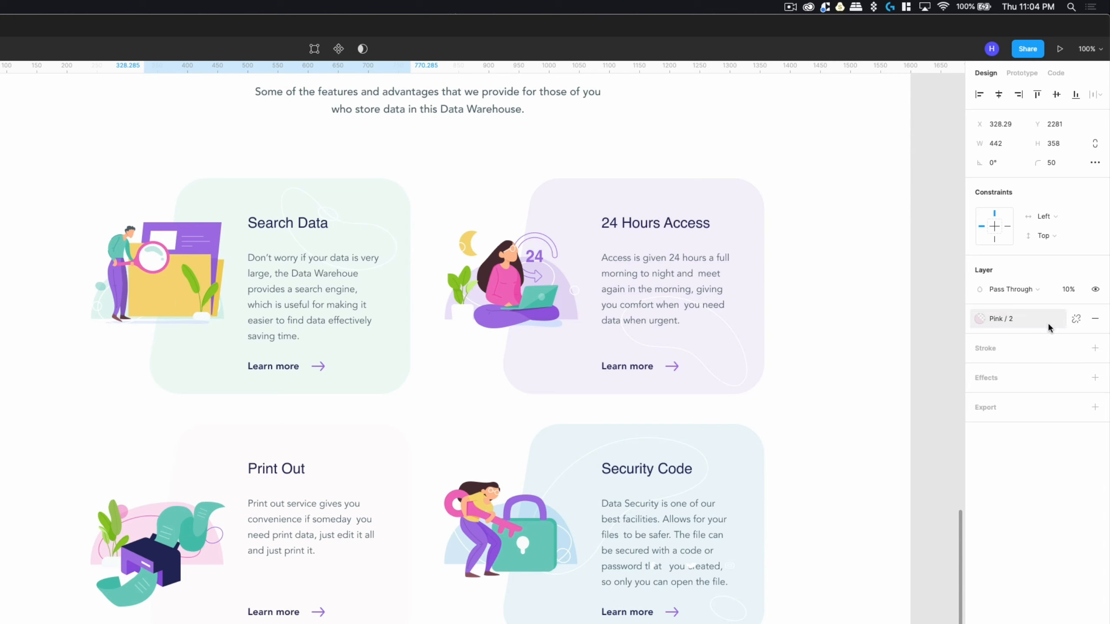
left_click(1065, 294)
type("0")
key("Return")
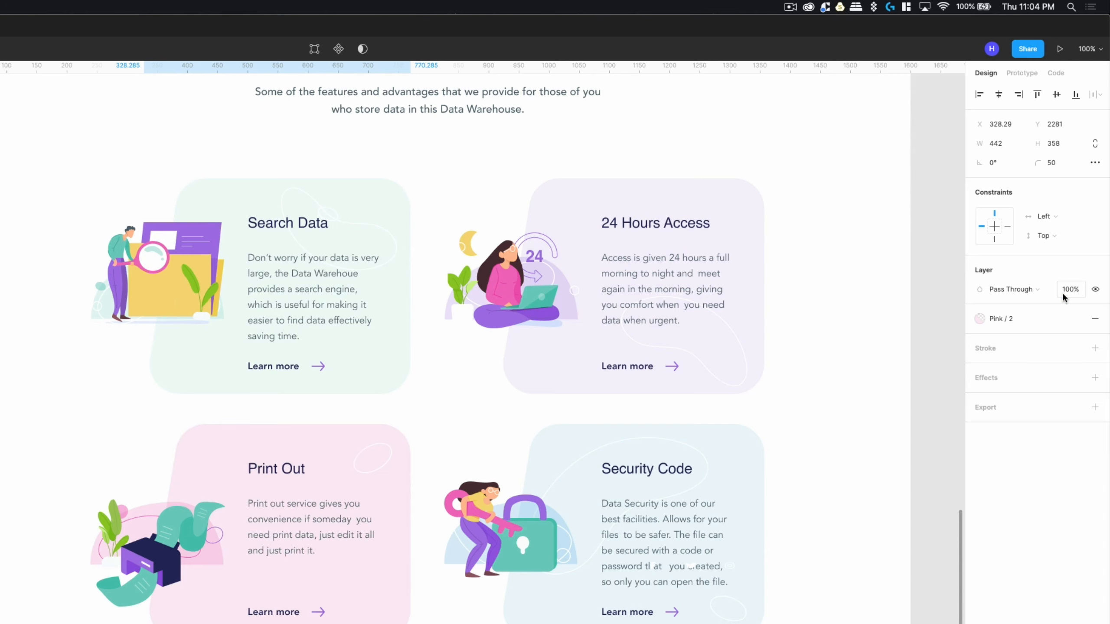
Detach the Search Data card background's fill from Green / 1 and set the shape's layer opacity to 100%.
left_click(224, 209)
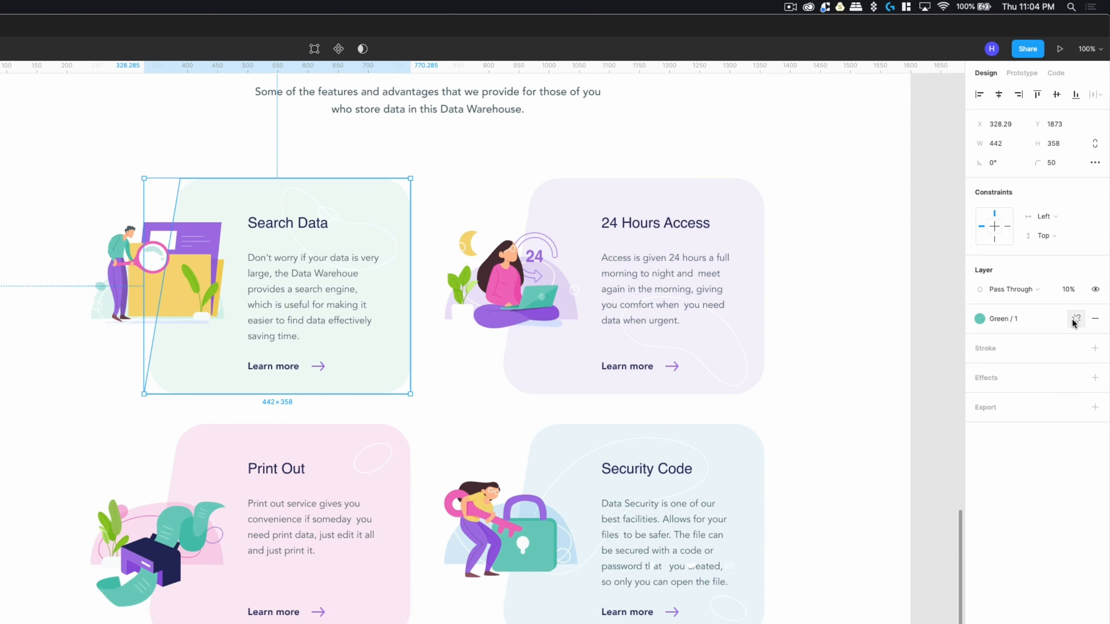
left_click(1076, 319)
left_click(1066, 292)
type("10")
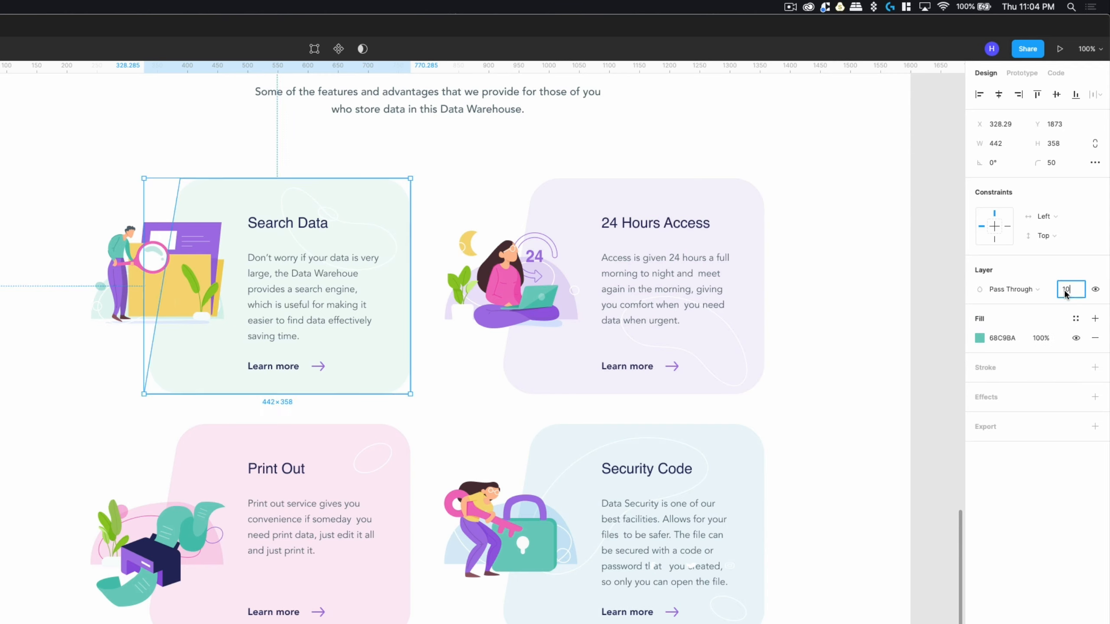
key("Return")
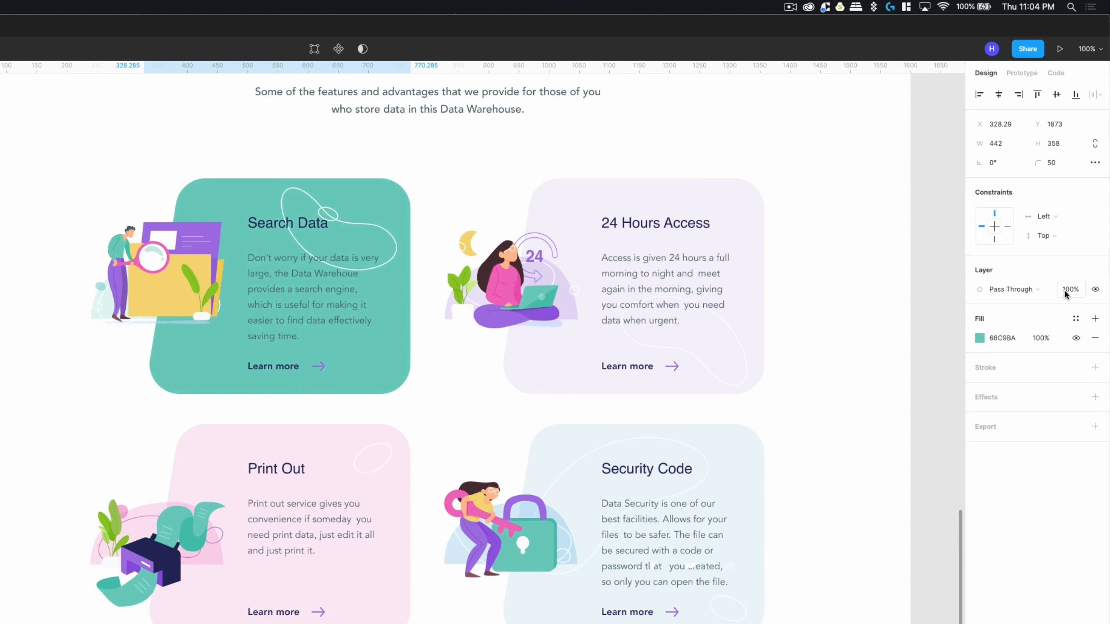
Set the Search Data background's fill opacity to 10% and save it as color style Green / 2.
left_click(1050, 342)
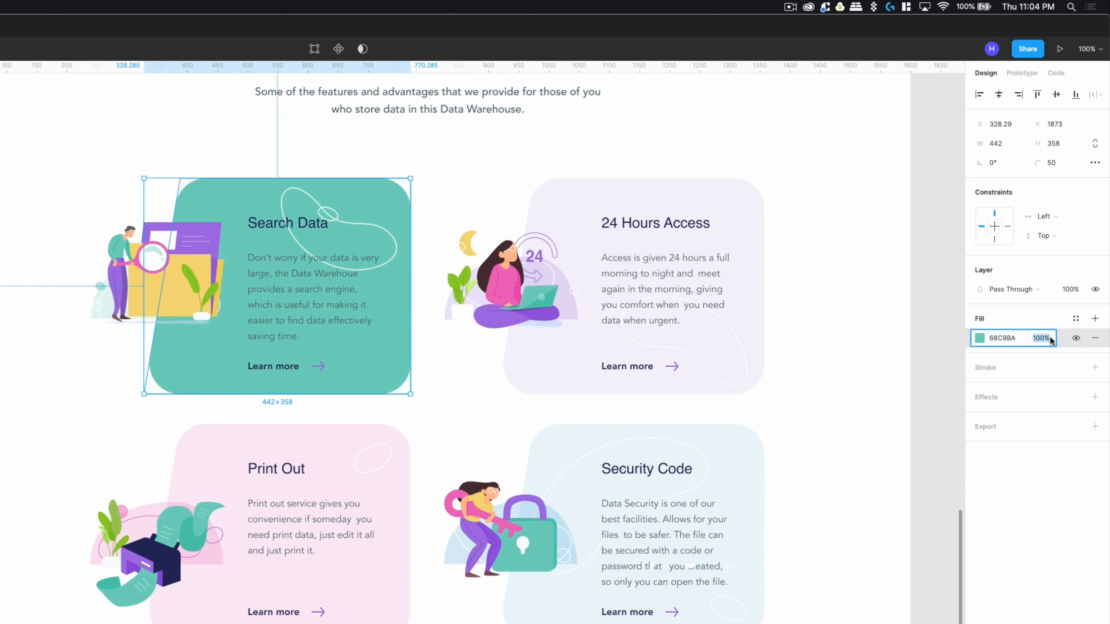
type("10")
key("Return")
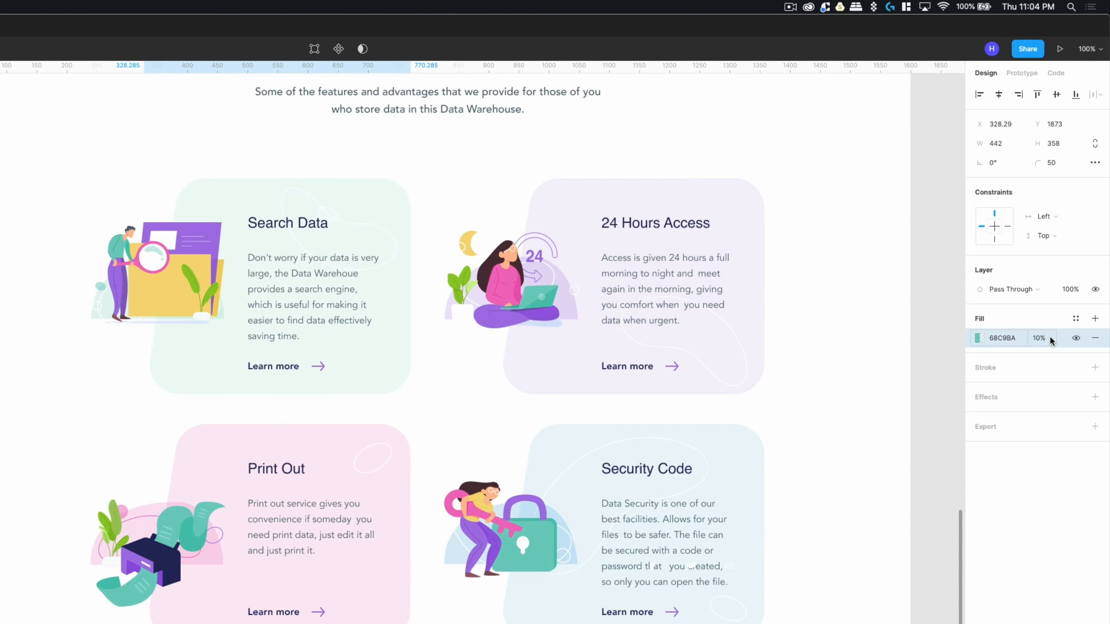
left_click(1076, 318)
left_click(1089, 343)
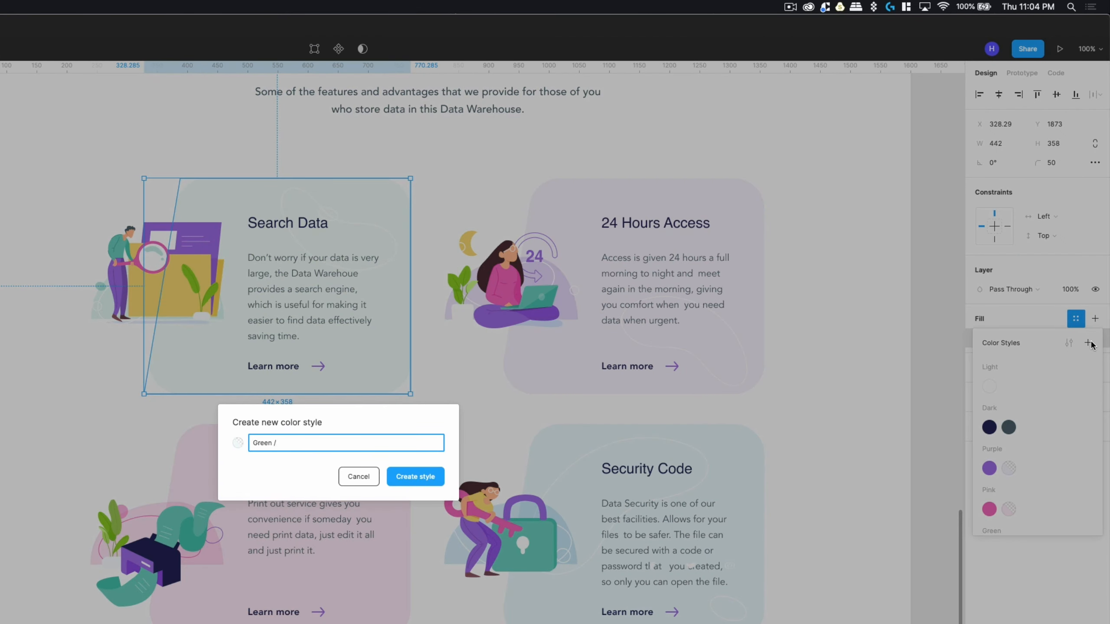
key("Return")
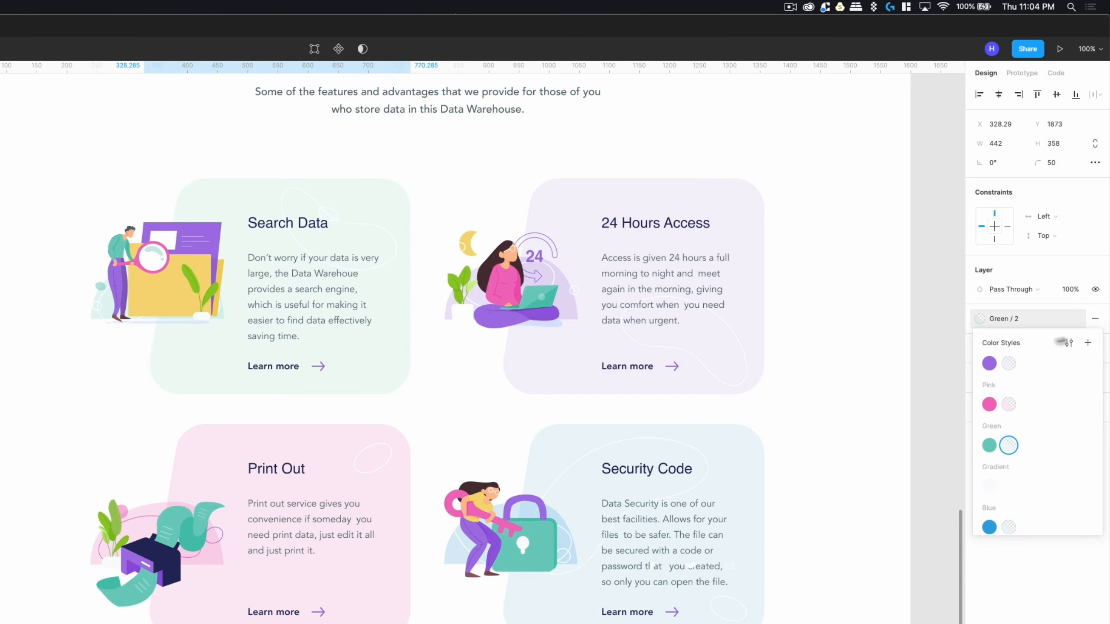
left_click(953, 343)
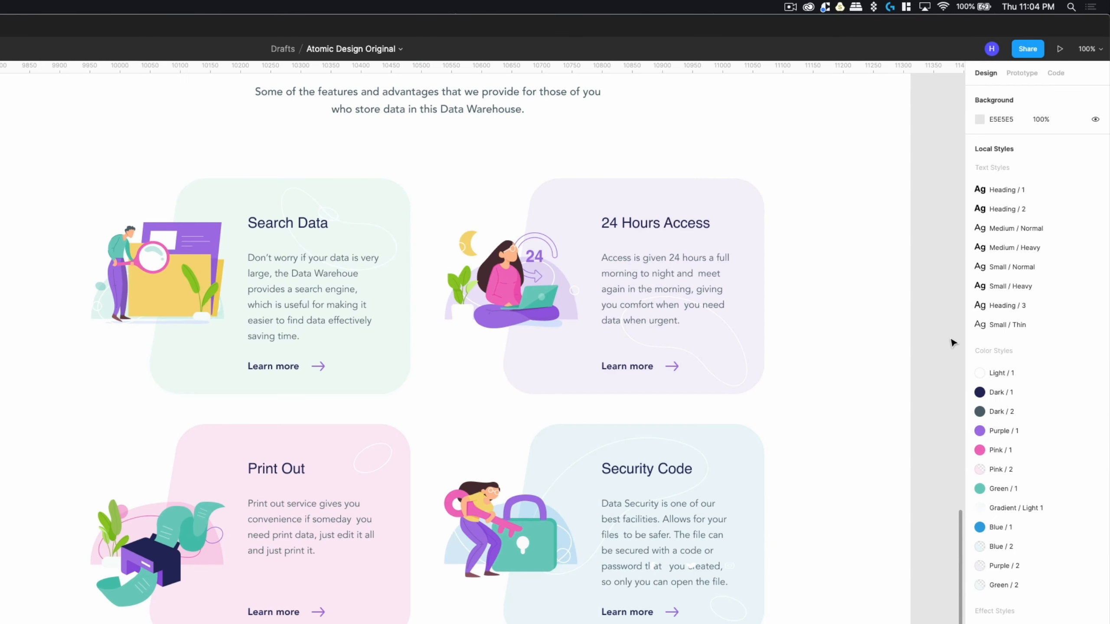
Reorder the color styles so Green / 2 and Purple / 2 follow their base colors and Gradient / Light 1 comes last.
left_click(998, 585)
left_click_drag(991, 502, 991, 503)
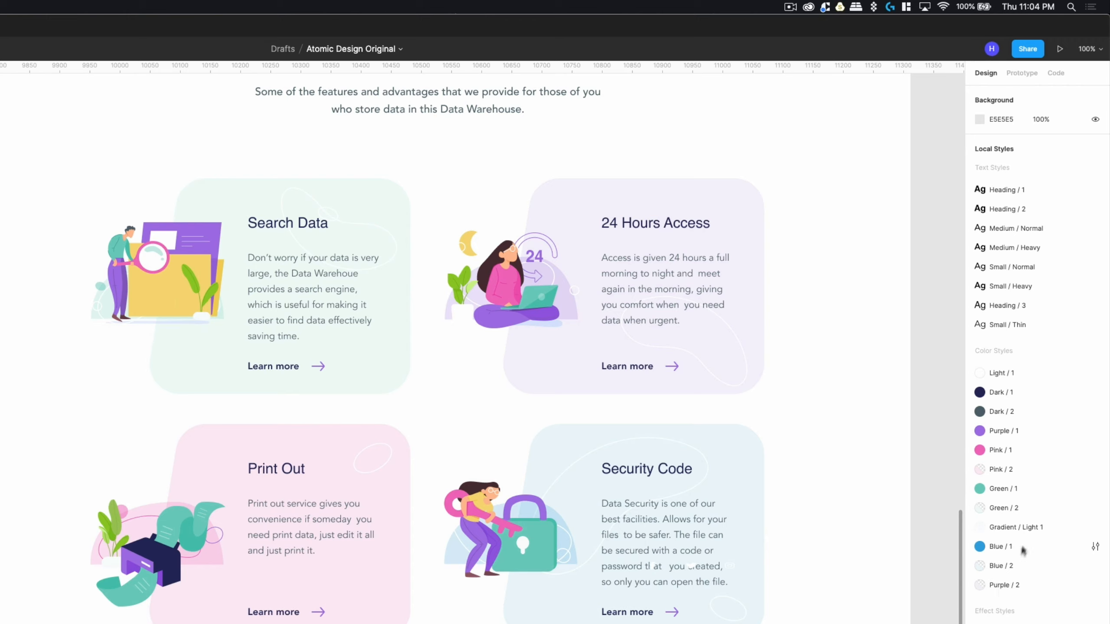
left_click(1001, 586)
left_click_drag(1003, 571, 1012, 442)
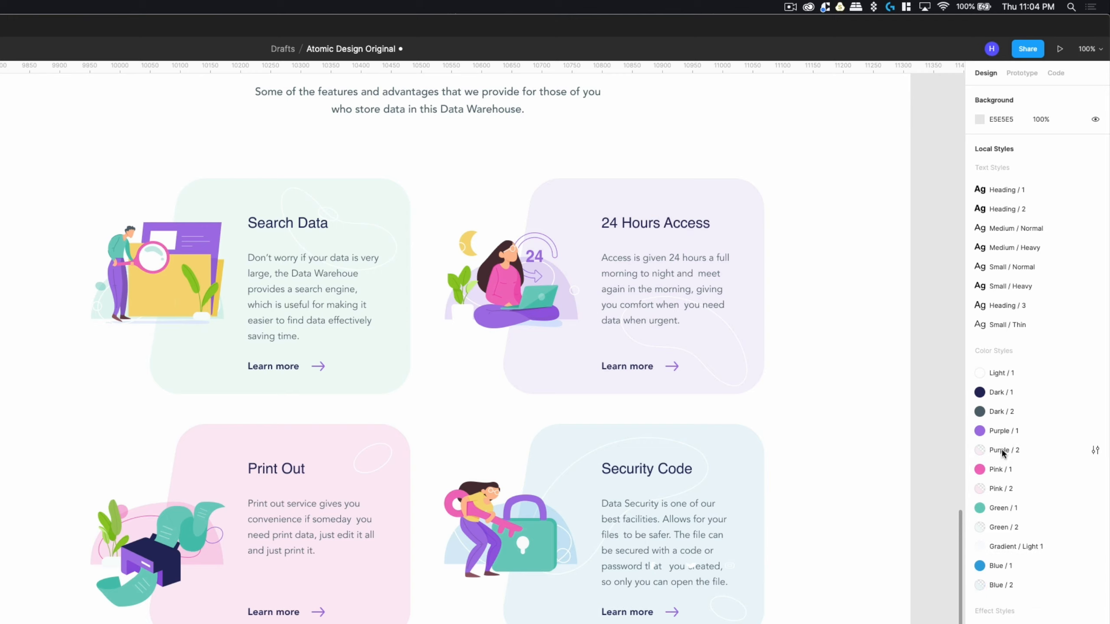
left_click(1011, 551)
left_click_drag(1014, 601, 1014, 602)
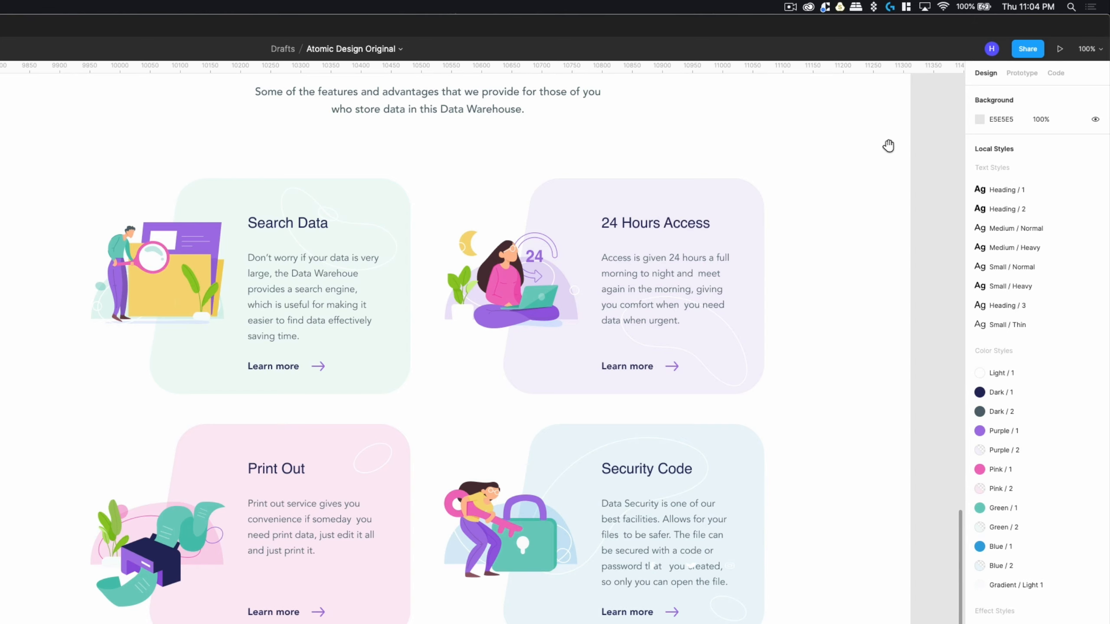
Select the desktop-Datawarehouse frame and show its layout grids.
scroll(889, 145, "up", 15)
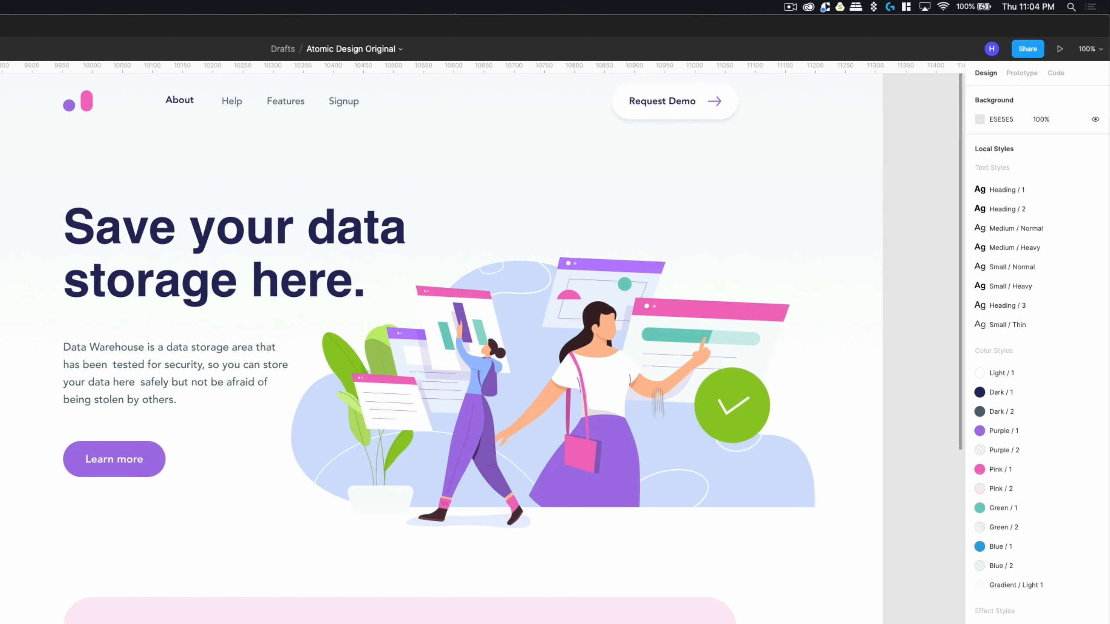
scroll(630, 262, "up", 5)
scroll(579, 489, "left", 5)
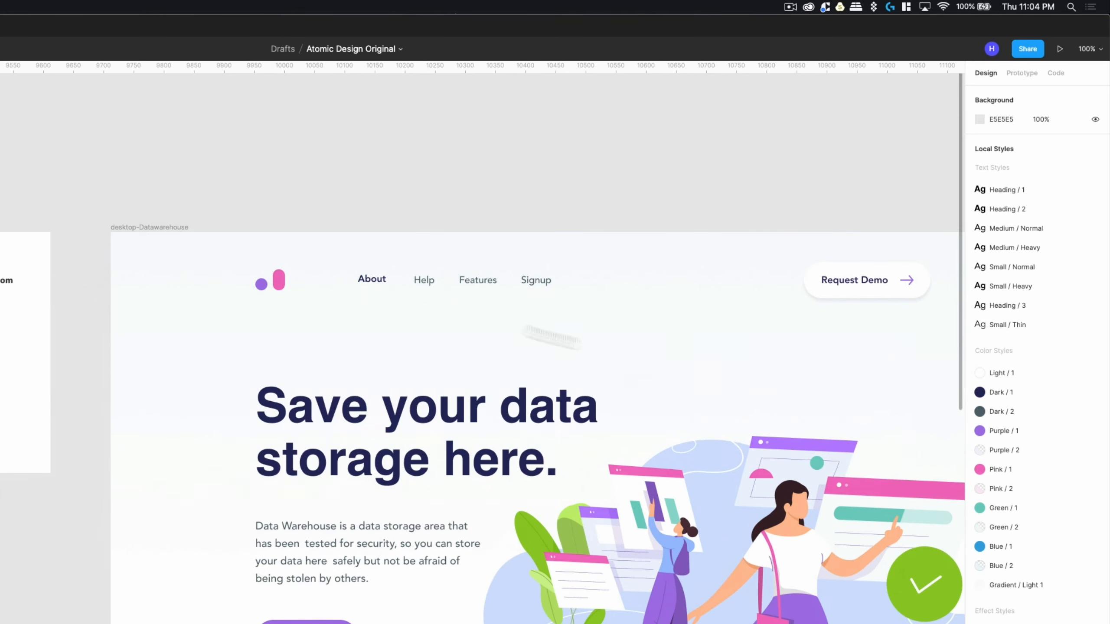
left_click(158, 230)
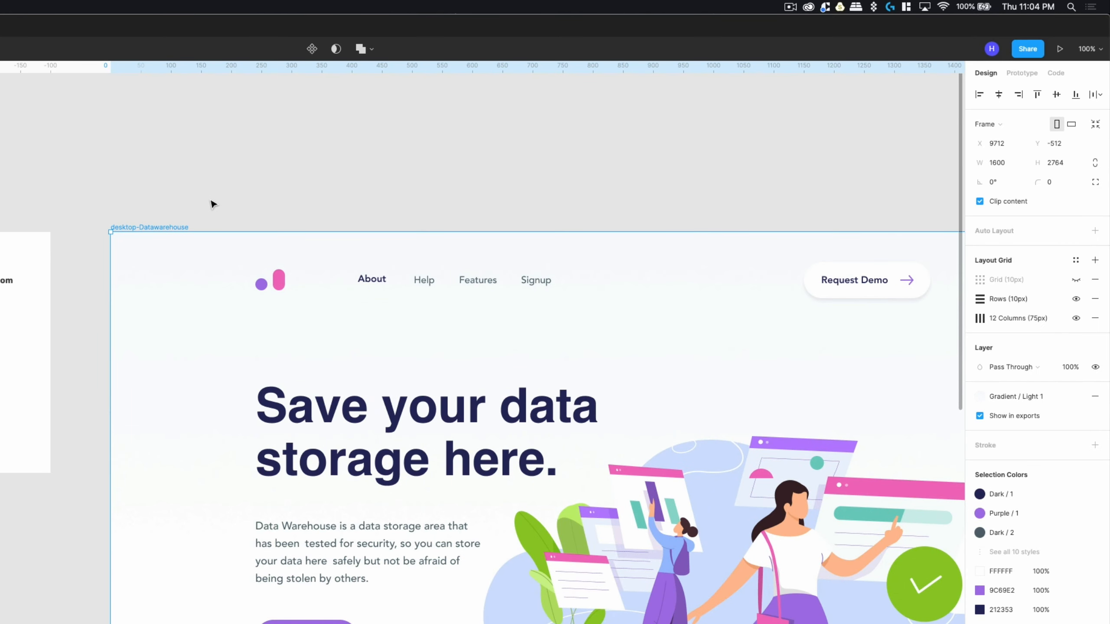
key("ctrl+g")
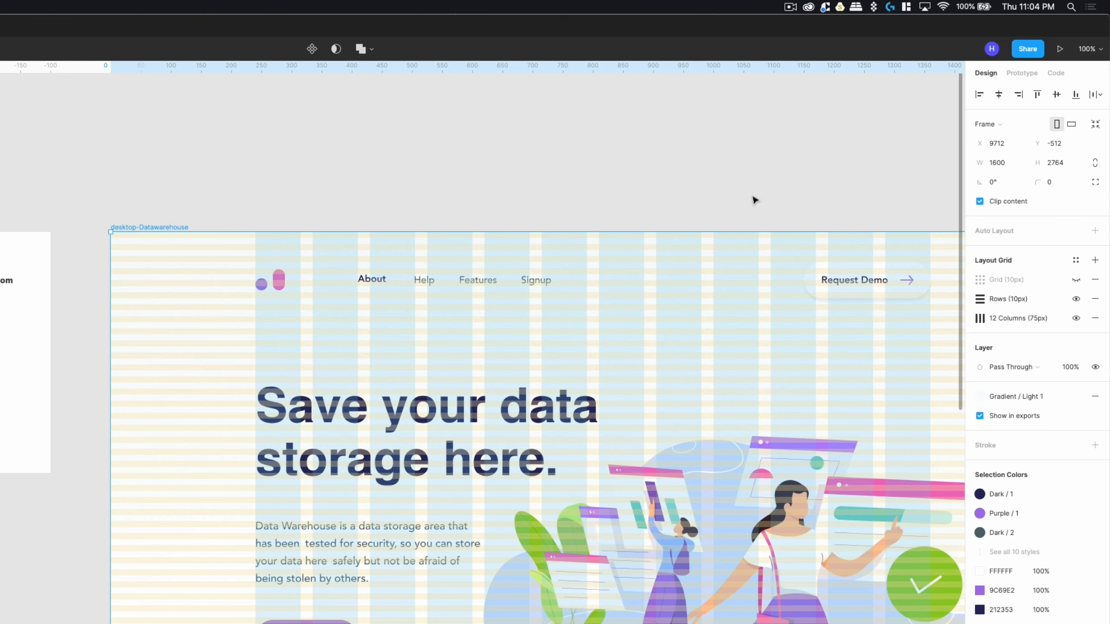
Remove the 10px grid and the 10px rows from the frame's layout grids, keeping only the 12 columns.
left_click_drag(768, 173, 620, 132)
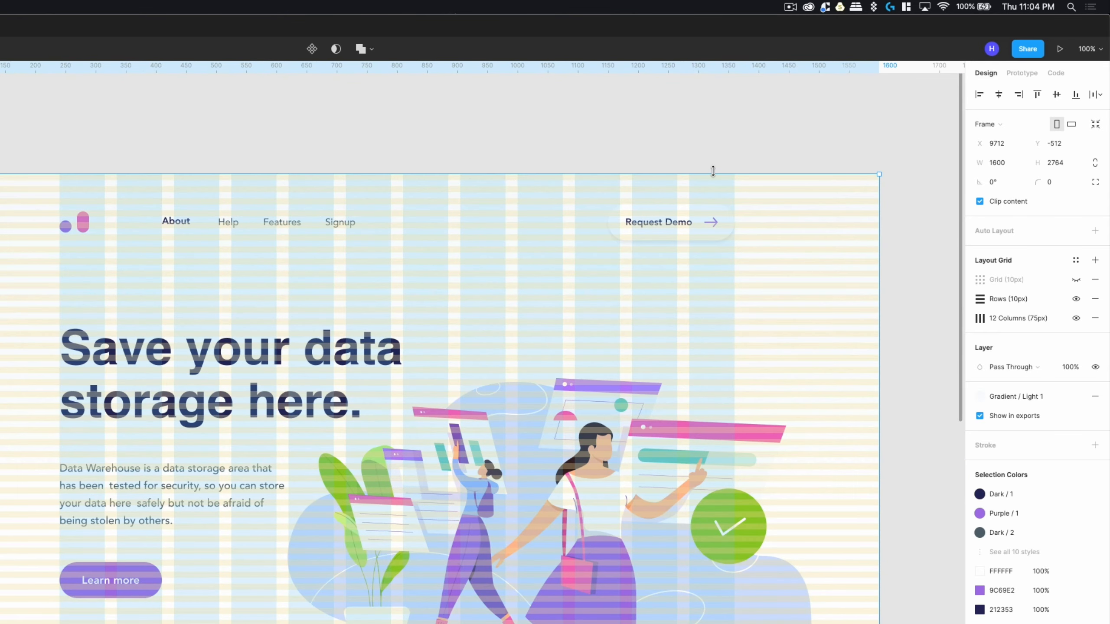
key("minus")
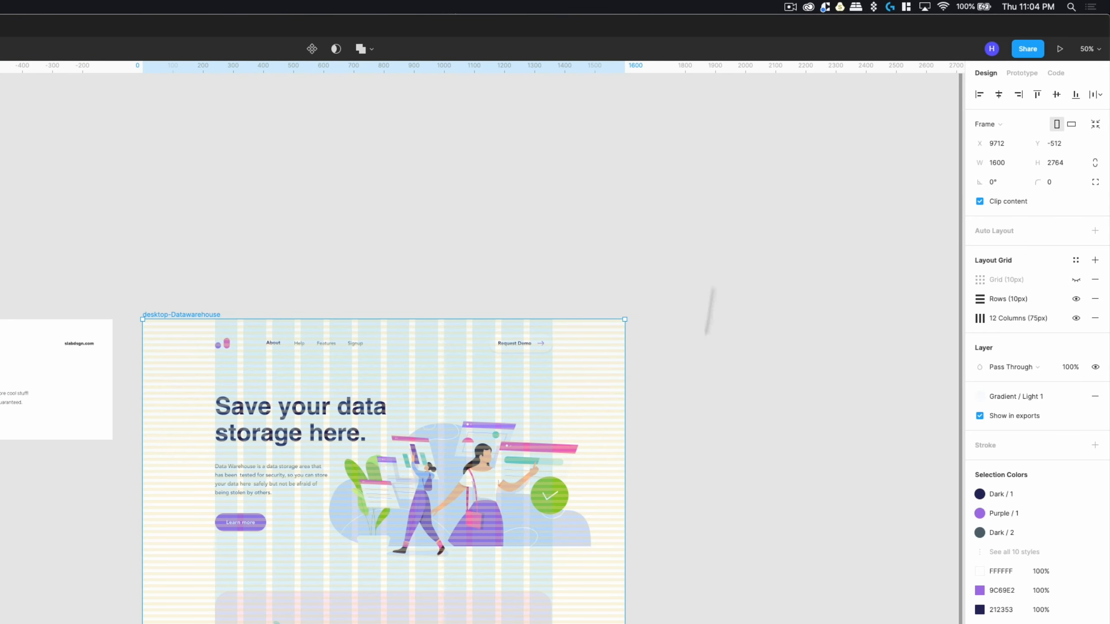
left_click(1099, 282)
left_click(1096, 280)
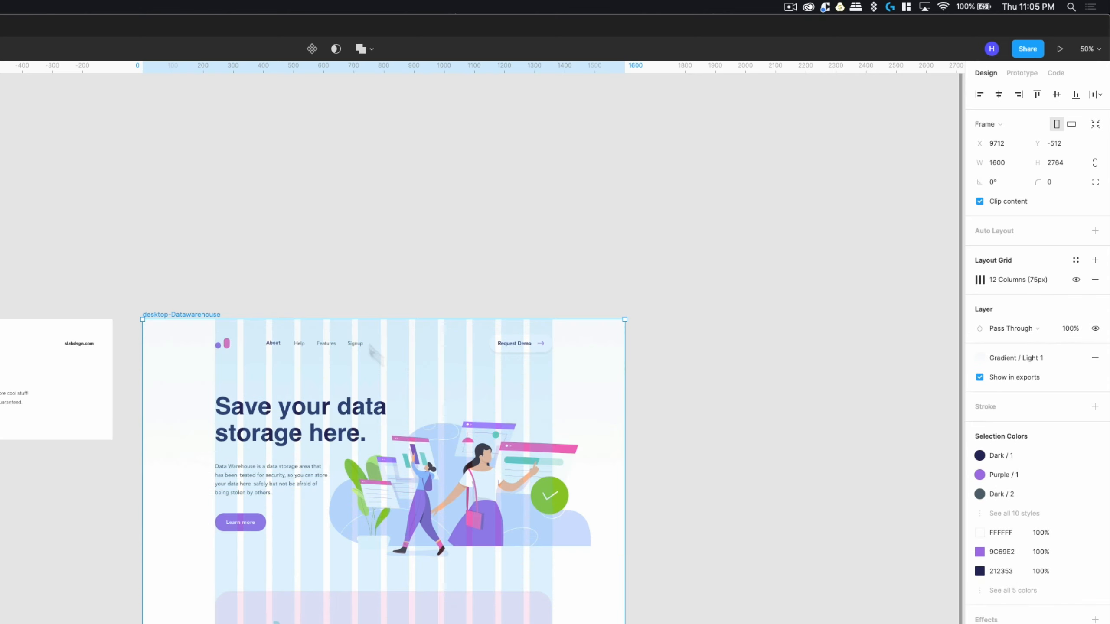
Save the frame's 12-column layout grid as a grid style named 12 / Desktop.
scroll(361, 334, "down", 4)
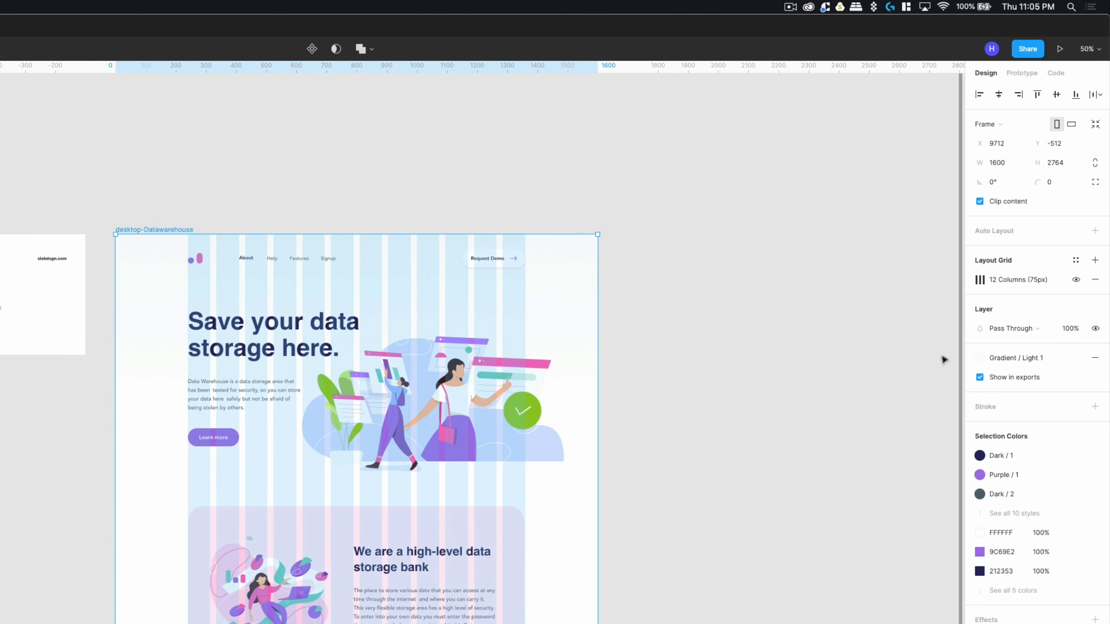
left_click(1076, 260)
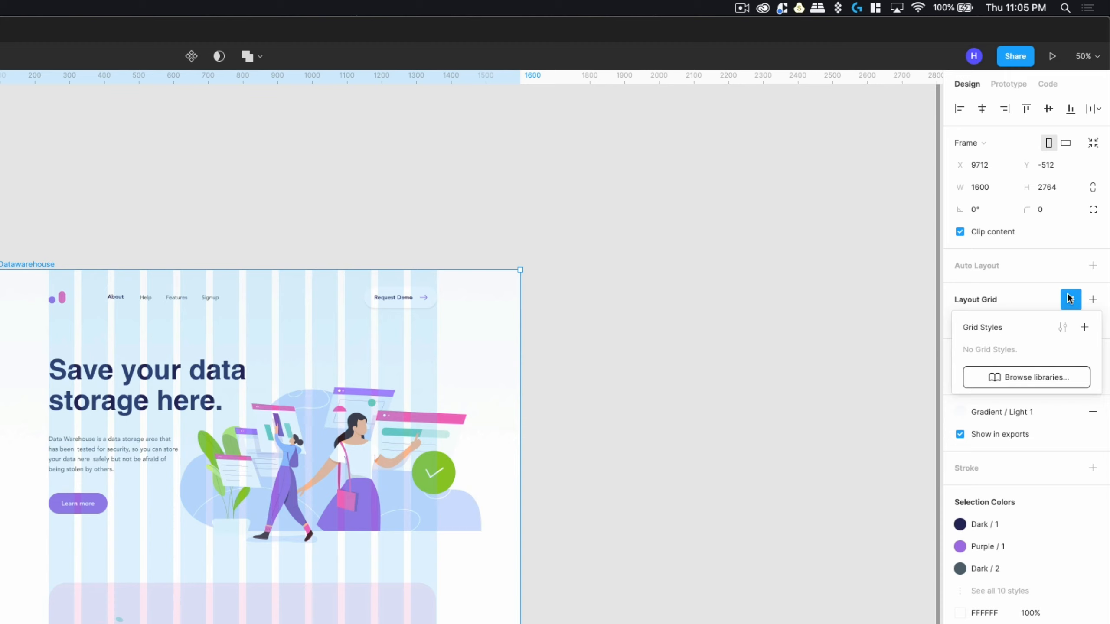
left_click(1082, 328)
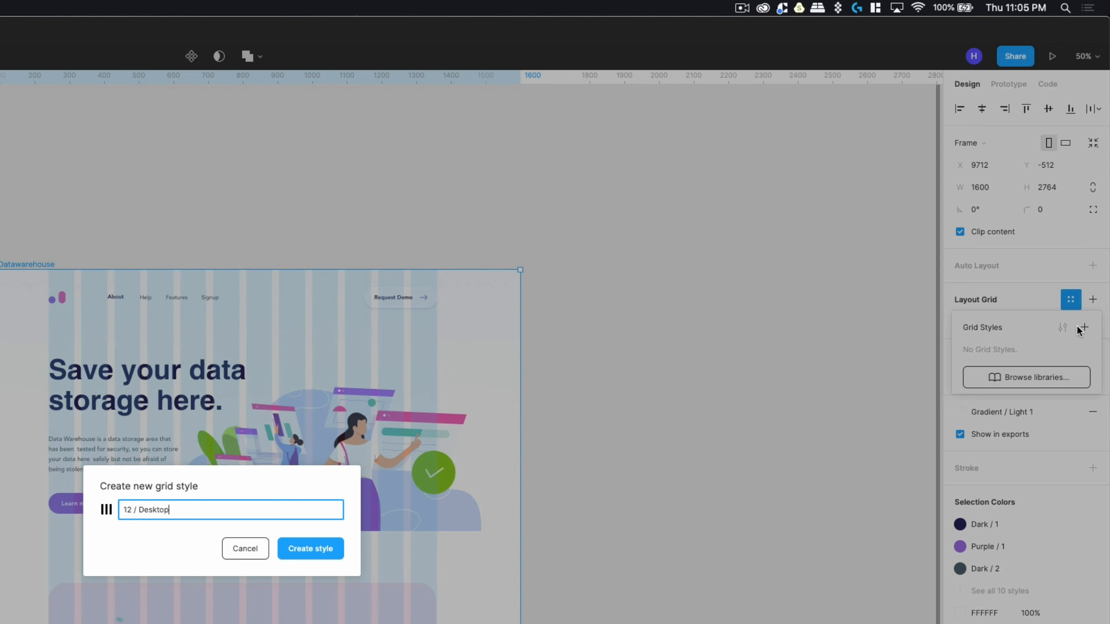
left_click(339, 552)
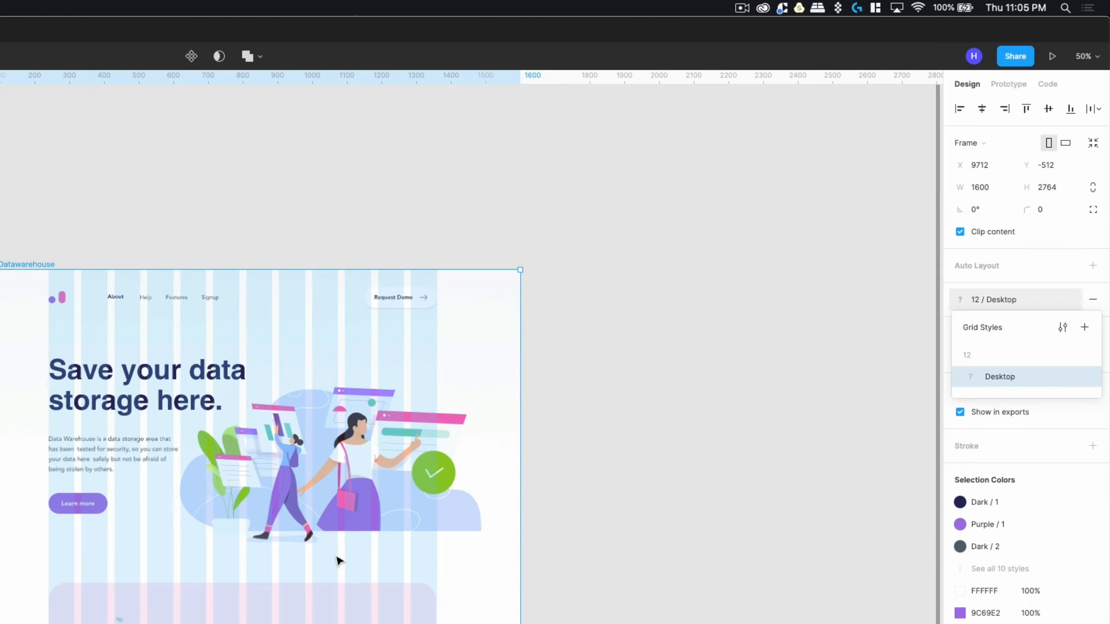
left_click(656, 467)
Duplicate the desktop-Datawarehouse frame beside the original and remove the grid style from the copy.
left_click(2, 265)
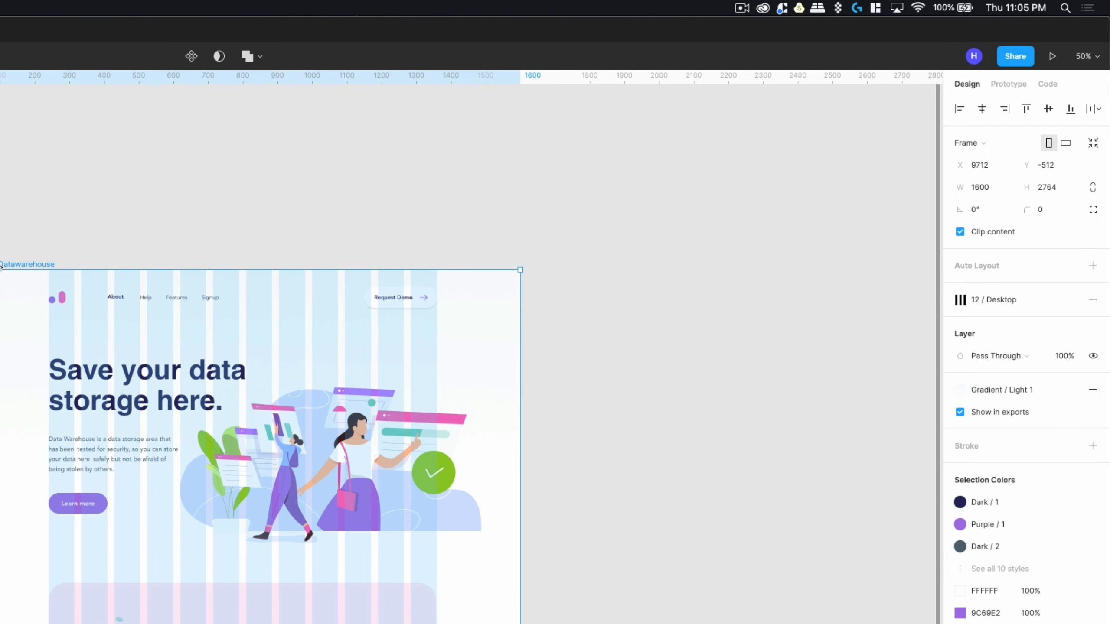
left_click_drag(1, 266, 594, 265)
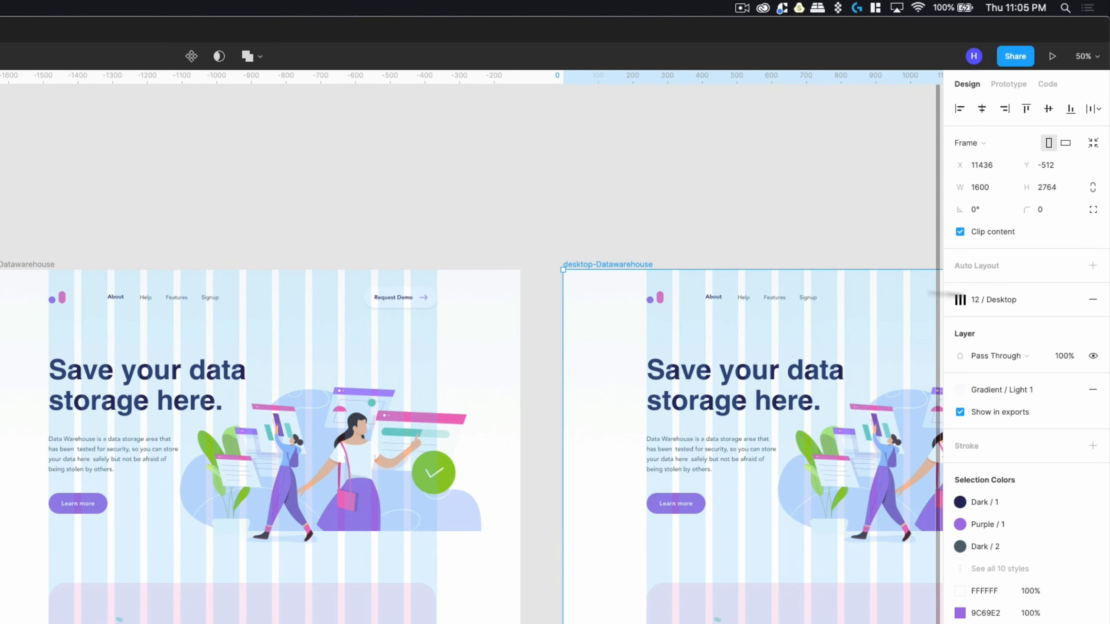
left_click(1092, 300)
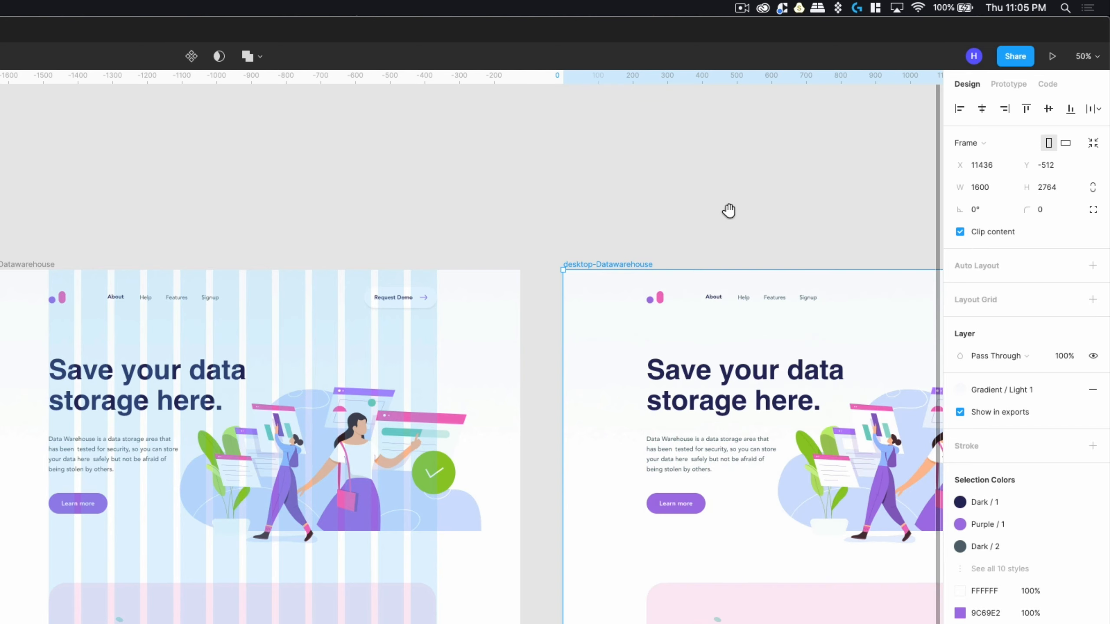
Apply the 12 / Desktop grid style to the duplicated frame as a test and delete the duplicate.
scroll(727, 211, "right", 7)
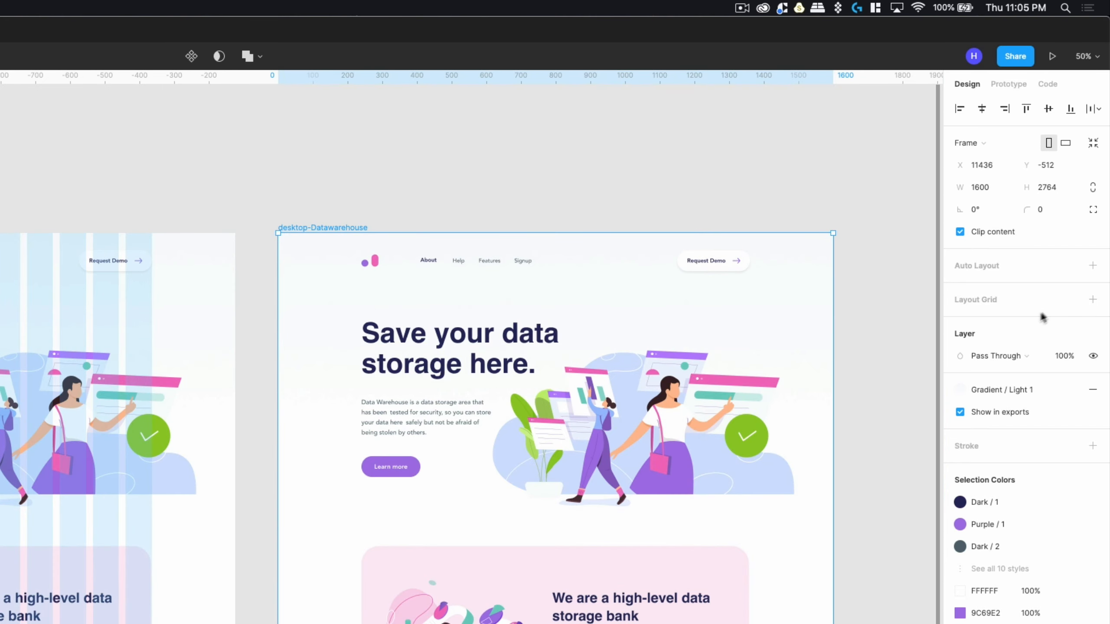
left_click(1069, 300)
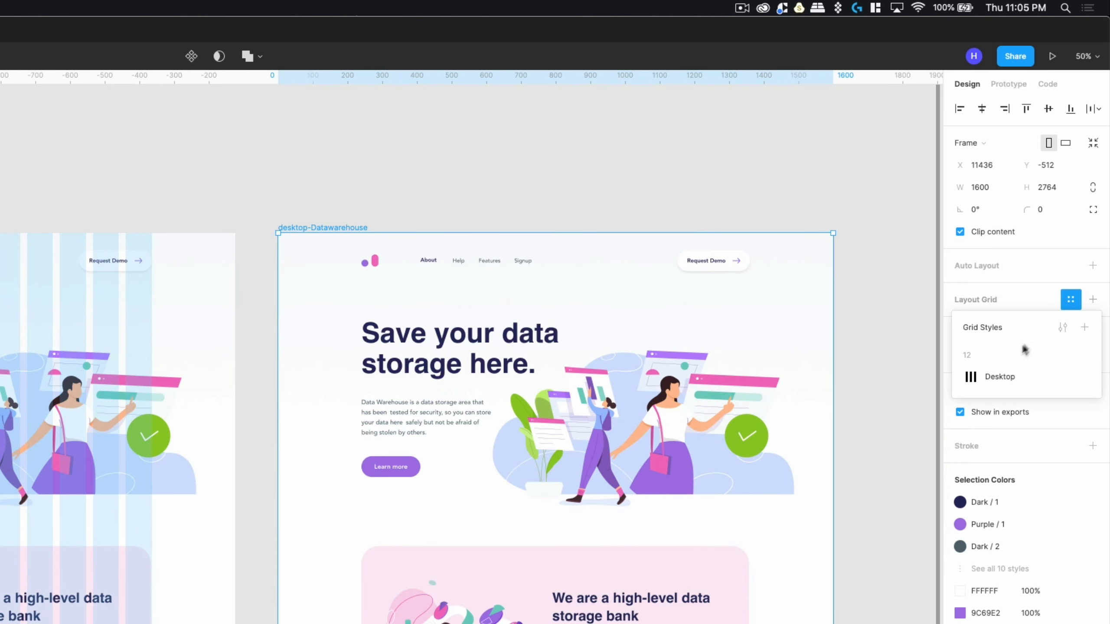
left_click(1002, 377)
left_click(594, 189)
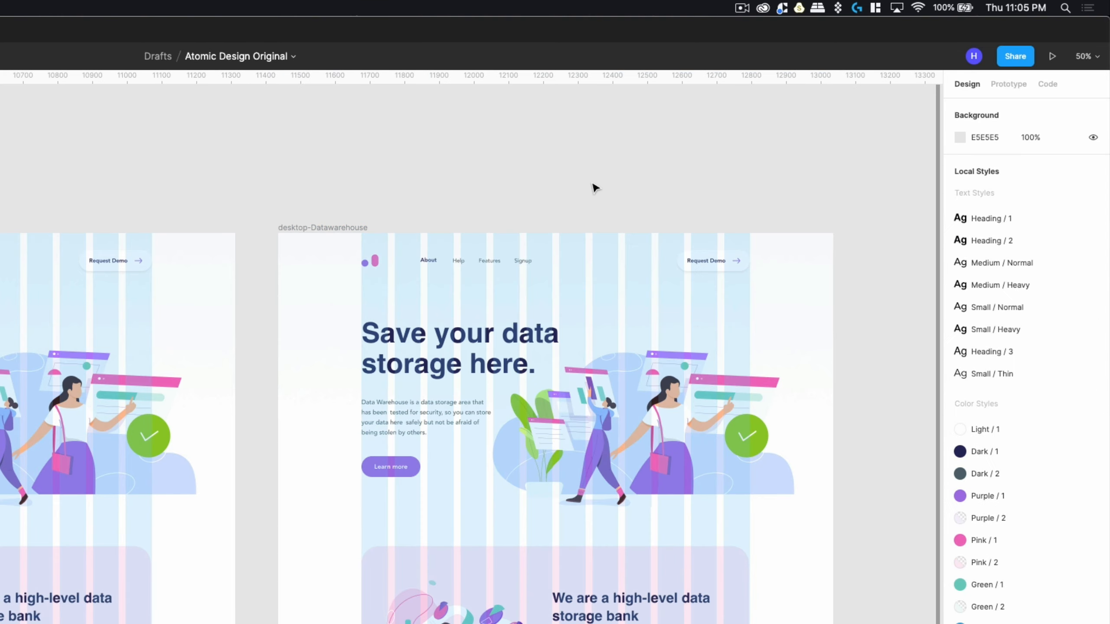
left_click(332, 227)
key("Delete")
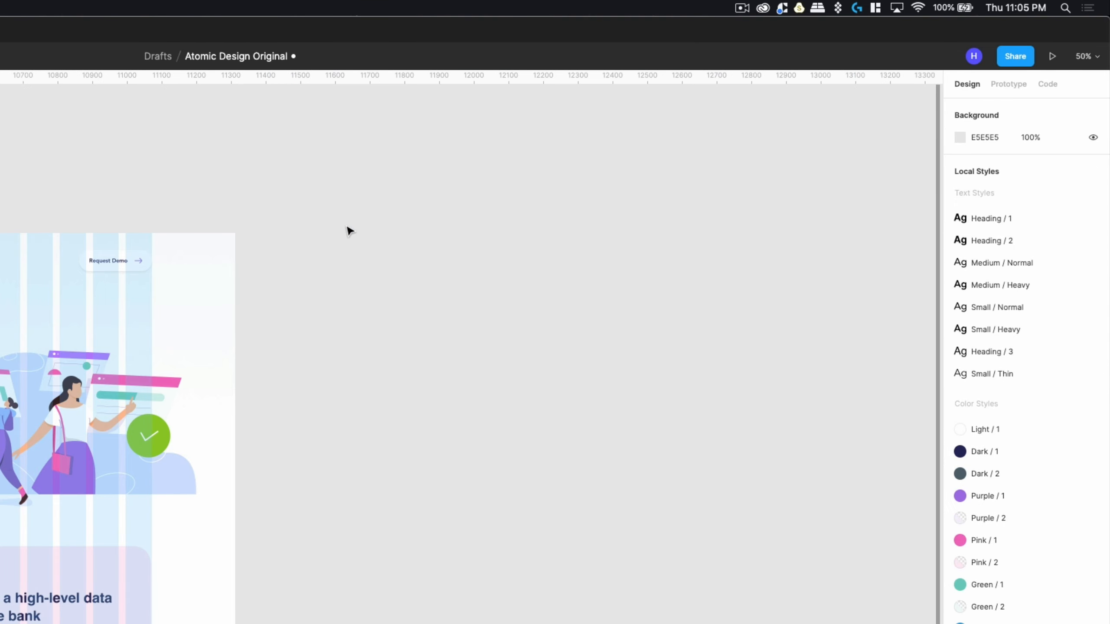
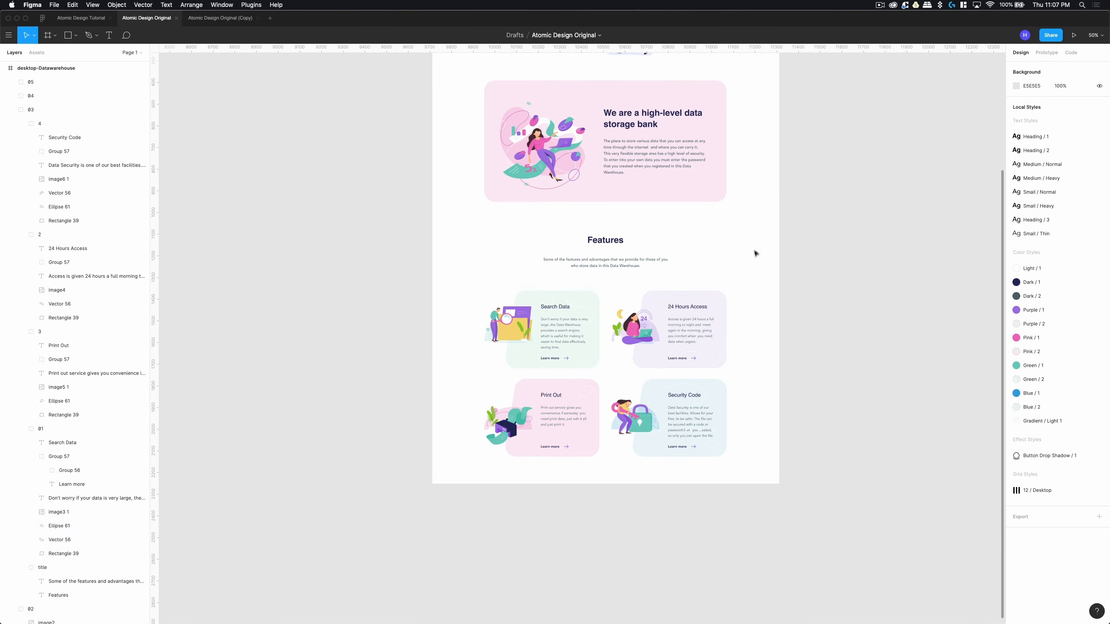
Rename Page 1 as Homepage.
scroll(756, 251, "up", 5)
scroll(640, 254, "up", 5)
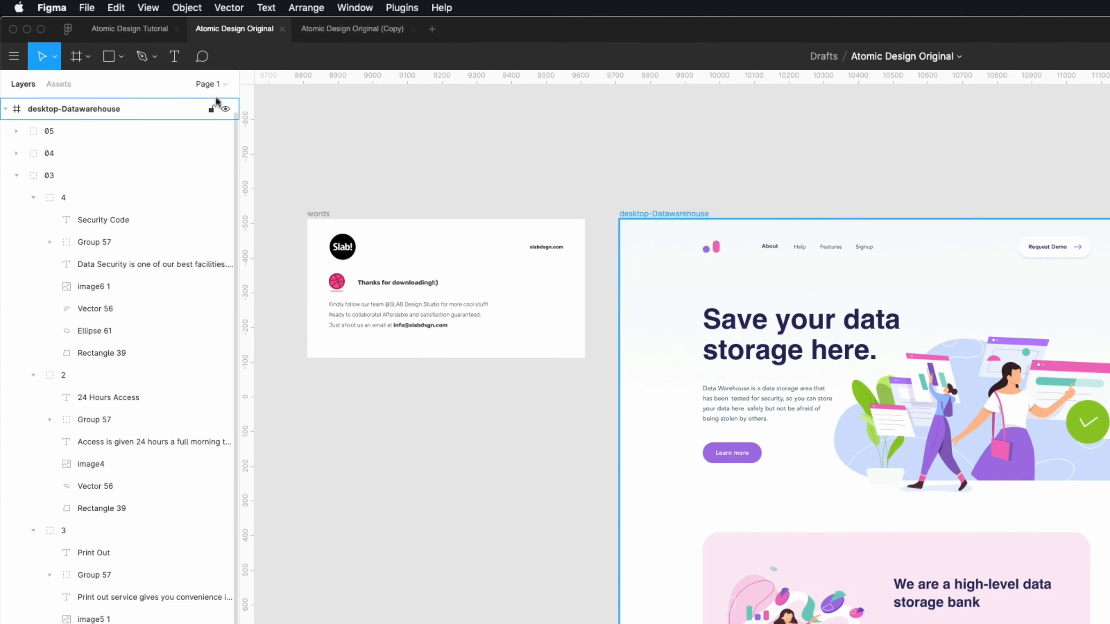
left_click(217, 85)
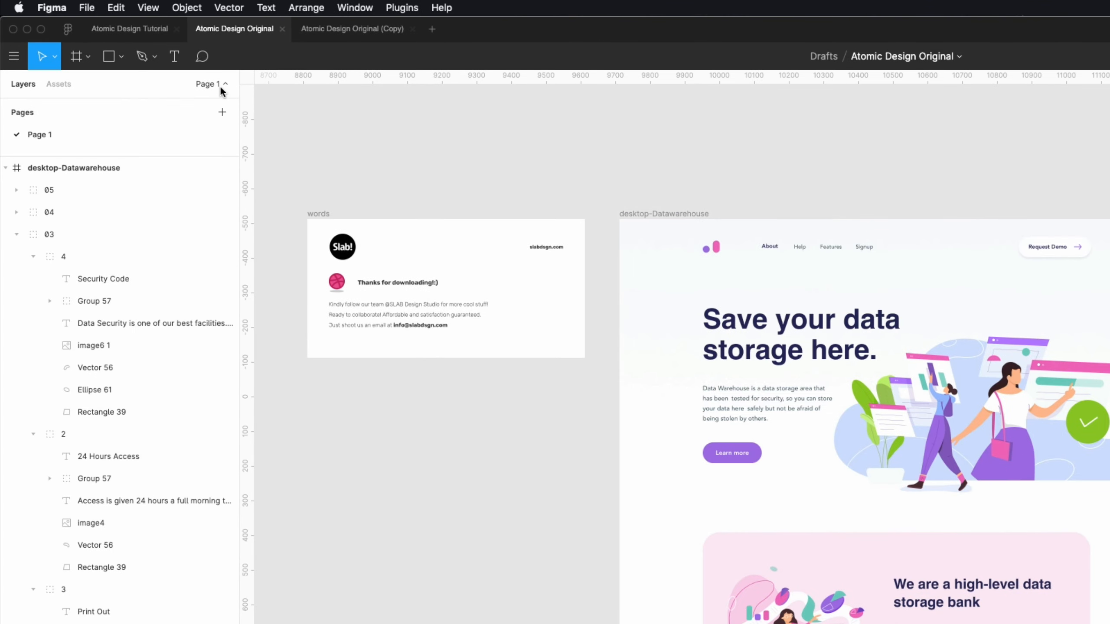
double_click(51, 134)
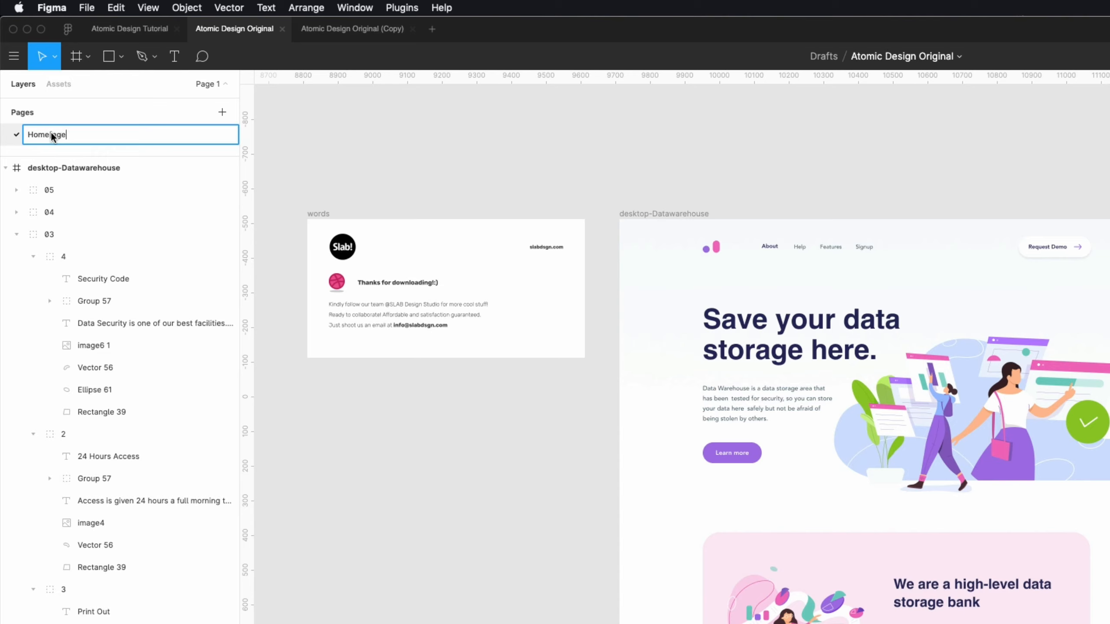
key("BackSpace")
key("BackSpace")
key("BackSpace")
key("BackSpace")
type("page")
Add a new page named Atoms.
left_click(223, 113)
type("At")
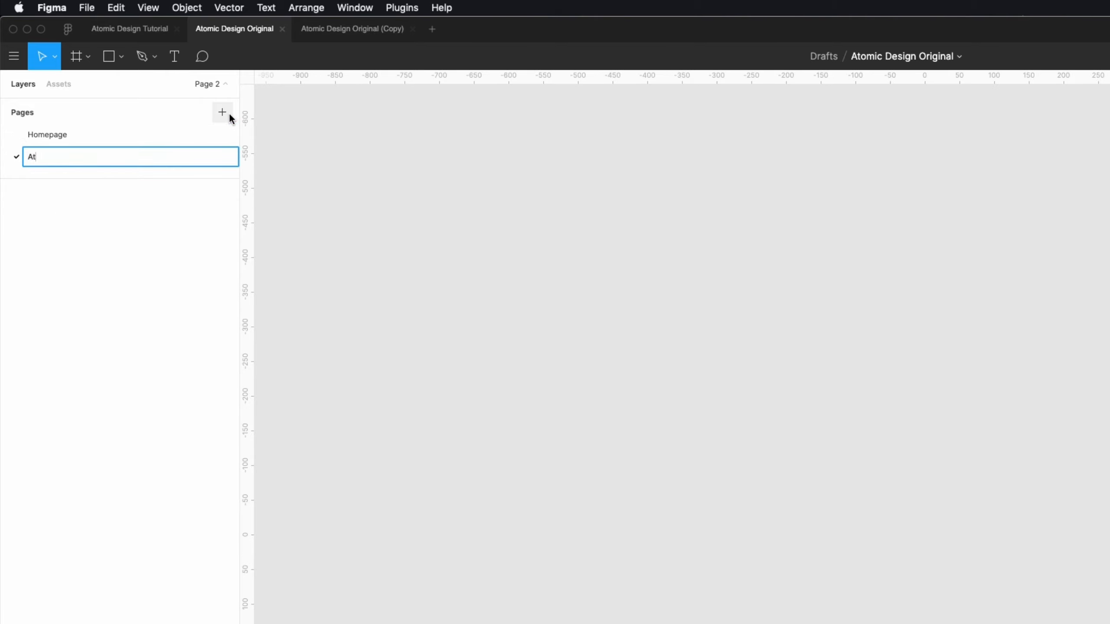
type("oms")
key("Return")
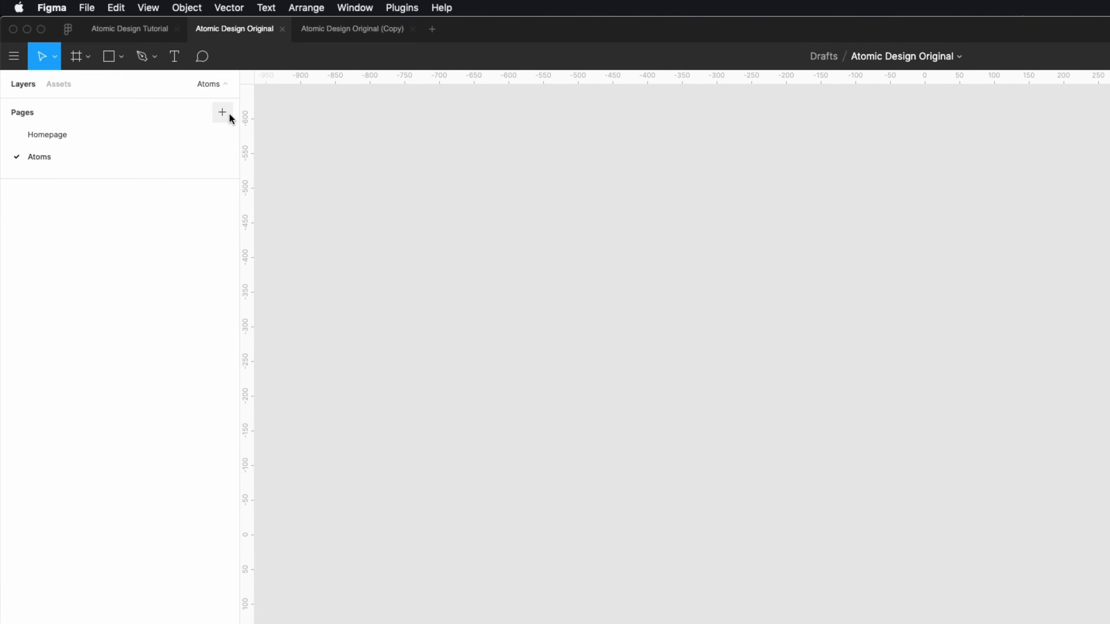
Rename the Request Demo button group in the Homepage header as Button / Icon.
left_click(86, 140)
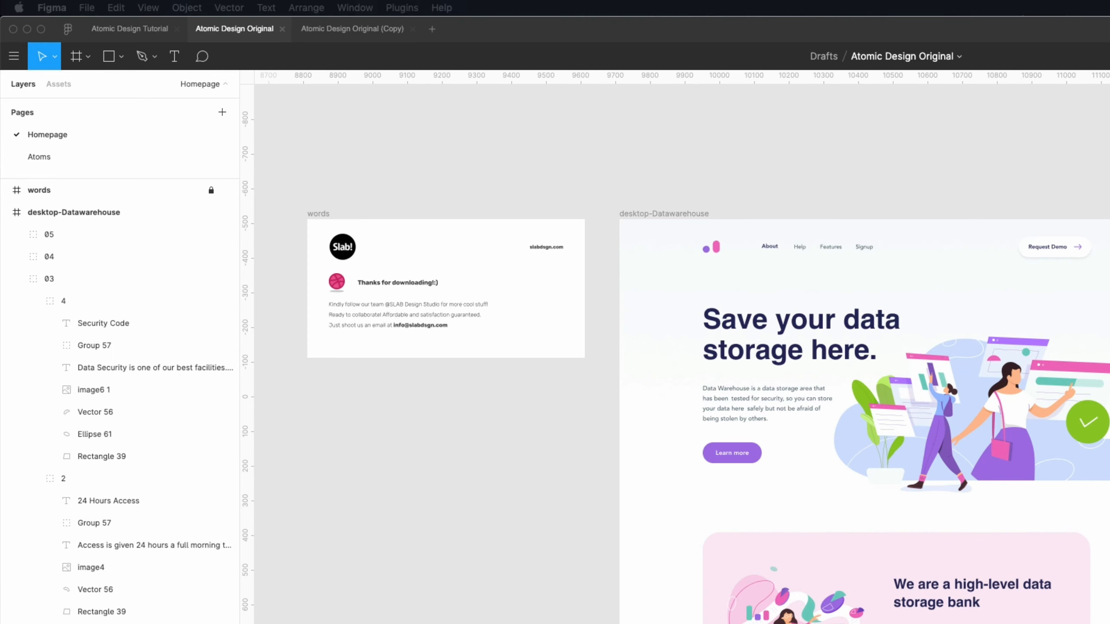
left_click(518, 470)
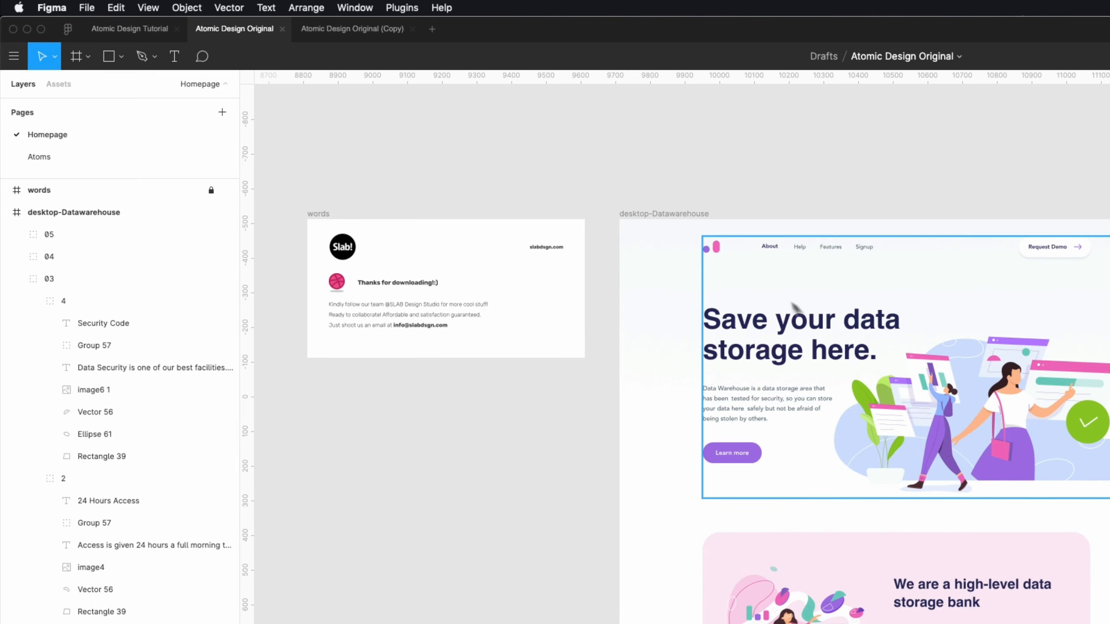
left_click(1045, 253)
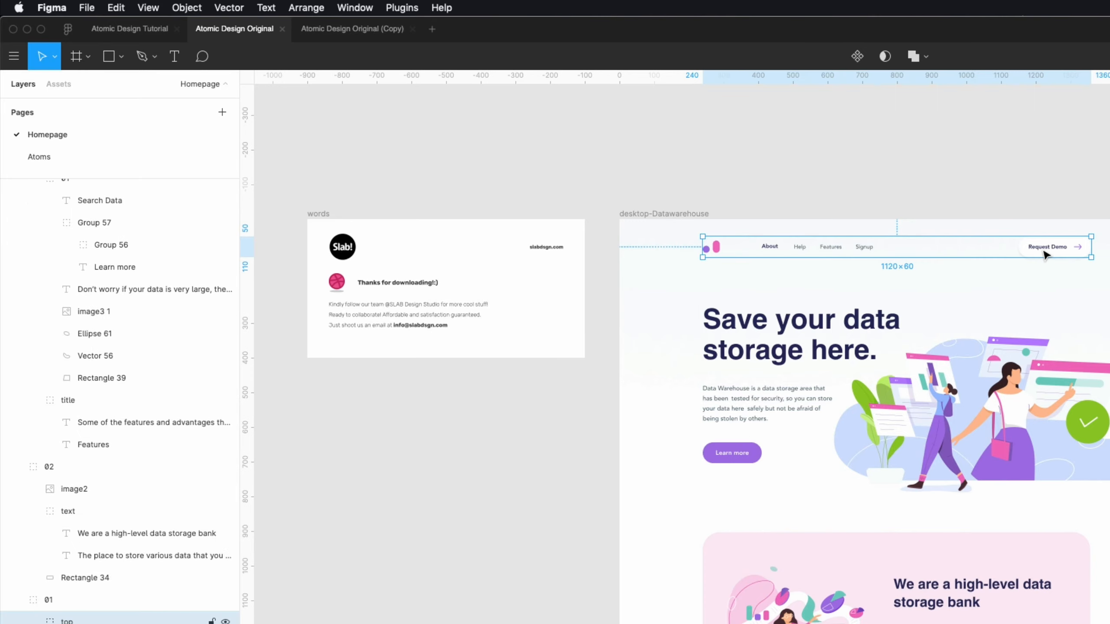
double_click(1045, 255)
key("super+plus")
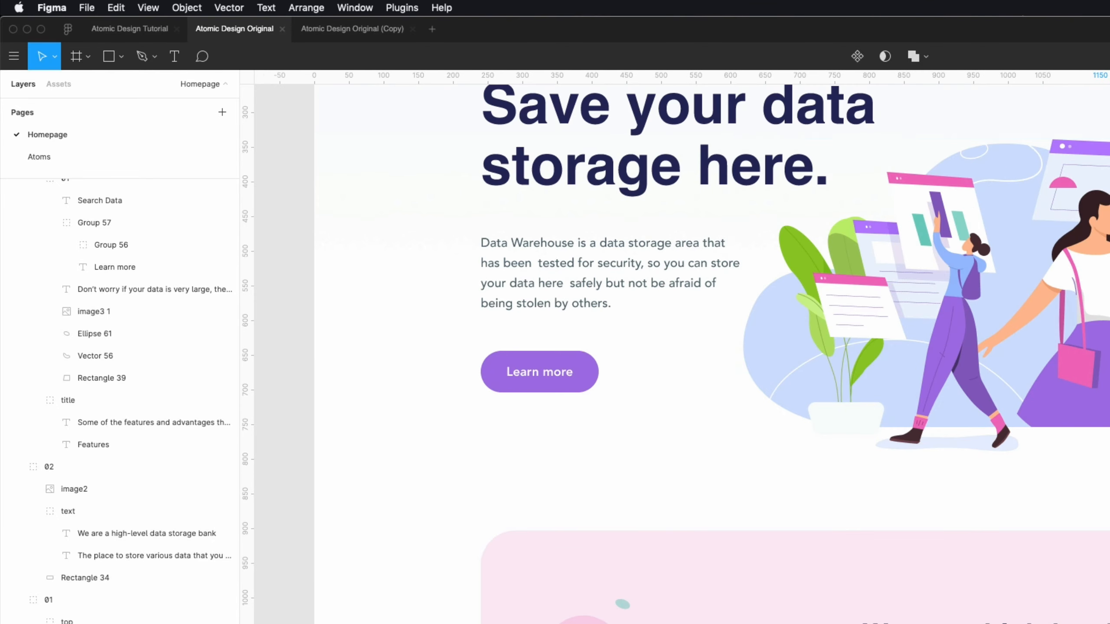
left_click_drag(1109, 86, 1080, 431)
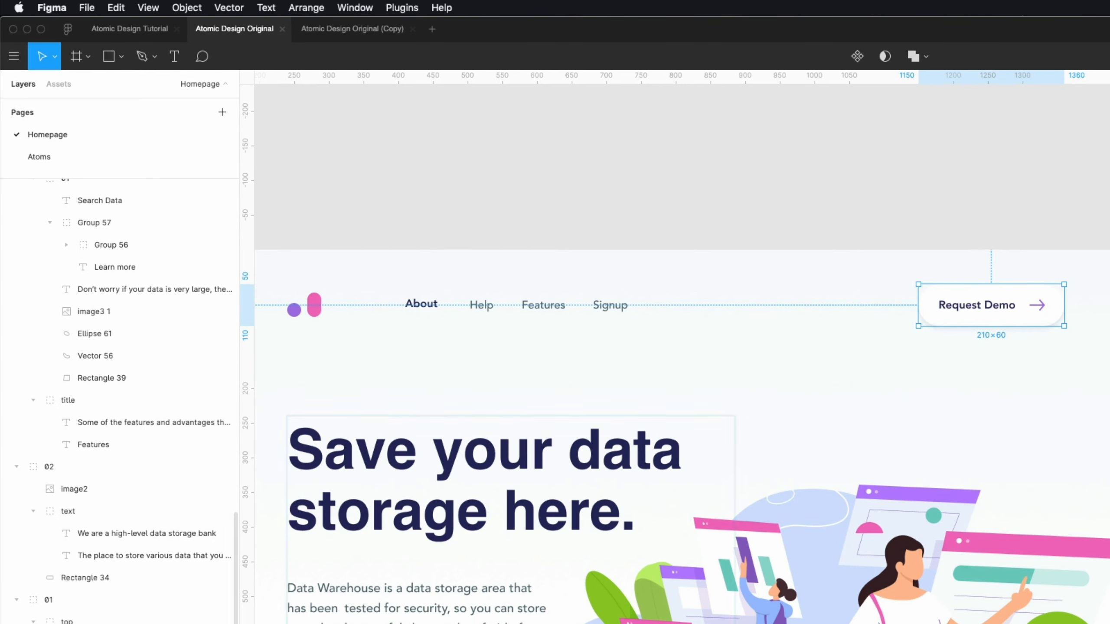
double_click(116, 337)
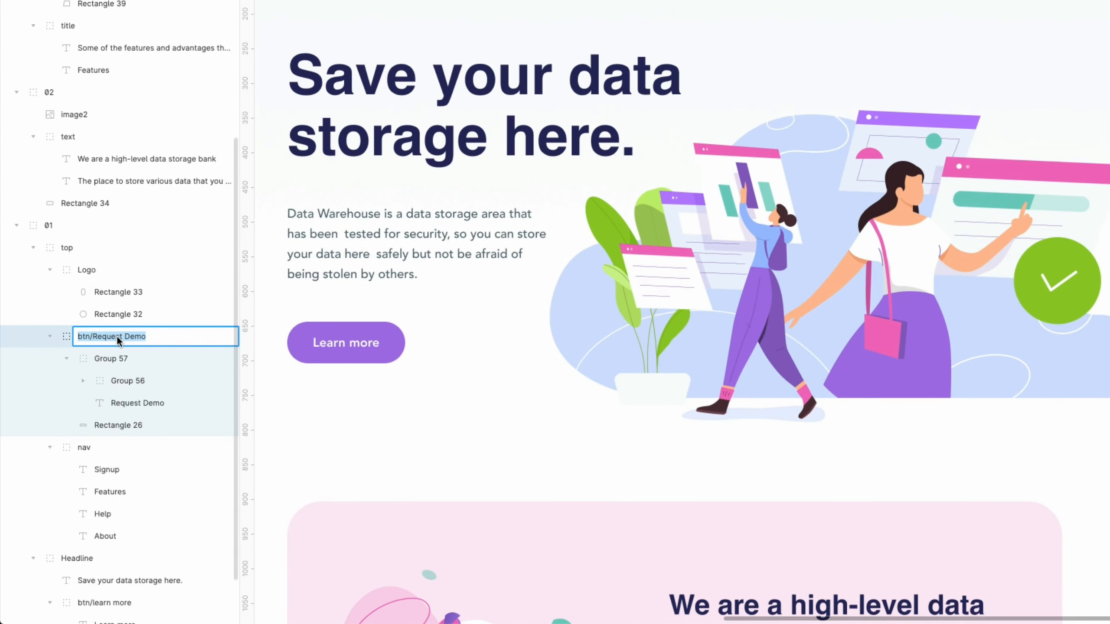
type("Button / Icon")
Rename the Request Demo button's text layer CTA, Group 56 Arrow and Rectangle 26 Background, placing Arrow below CTA.
double_click(137, 403)
type("CTA")
left_click_drag(128, 380, 140, 413)
double_click(151, 402)
type("Arrow")
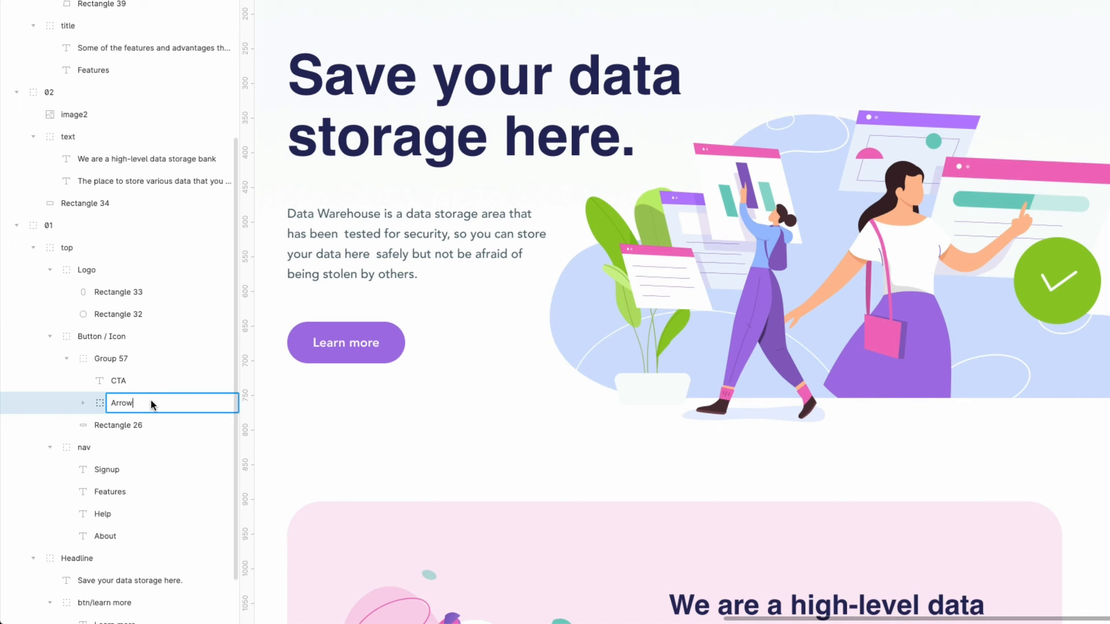
double_click(134, 424)
type("Backg")
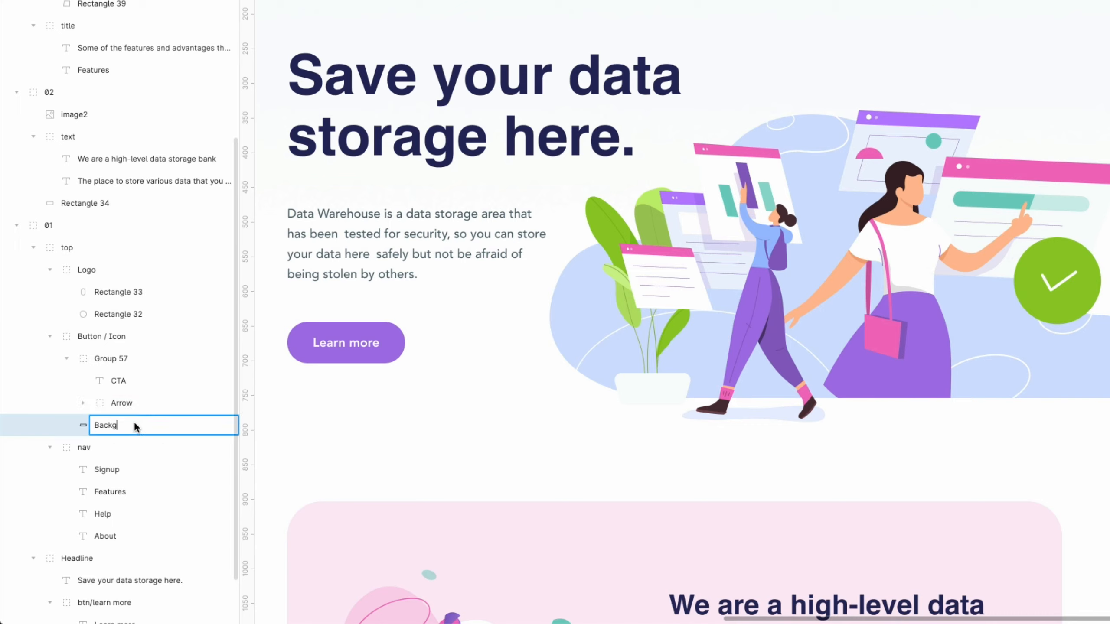
type("round")
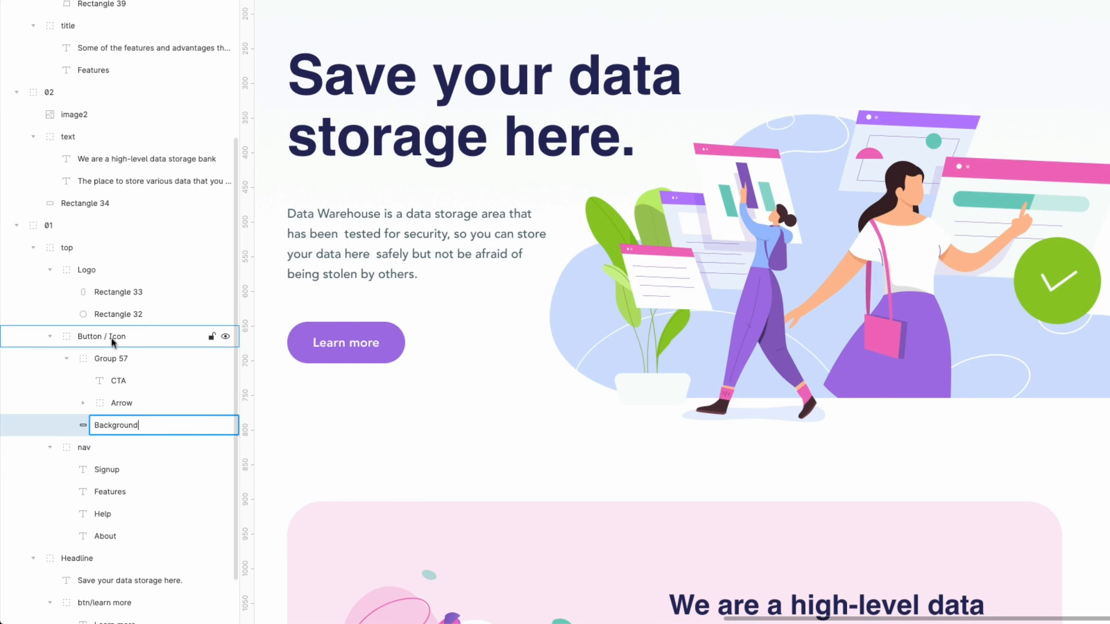
Take the CTA and Arrow layers out of Group 57 so they sit directly inside Button / Icon.
left_click(81, 360)
left_click(66, 359)
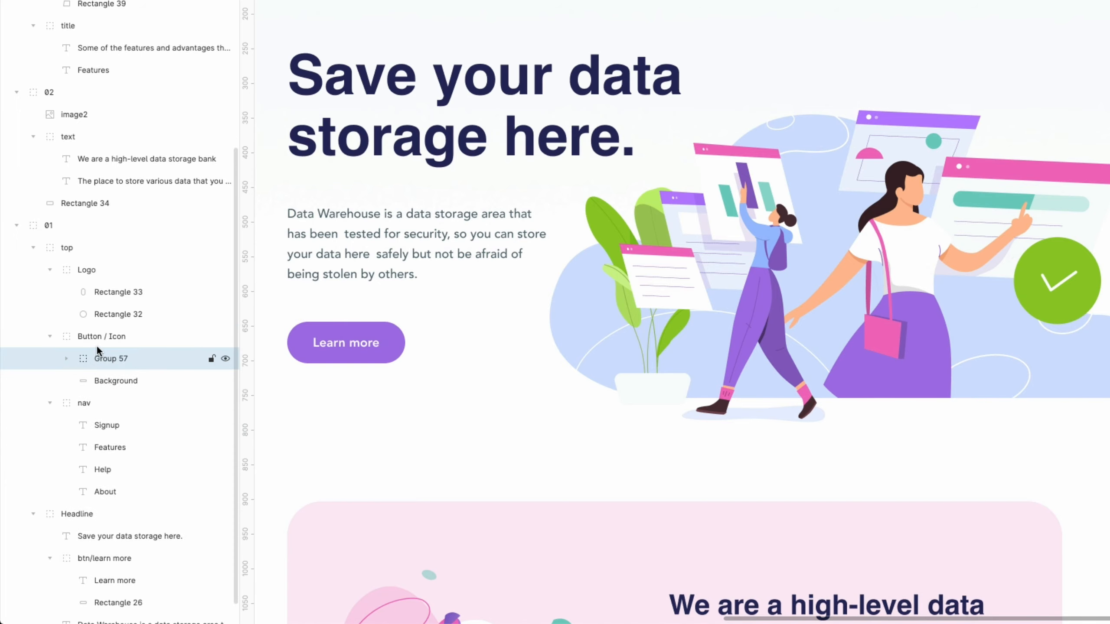
left_click(66, 359)
left_click(119, 382)
left_click(126, 397, "shift")
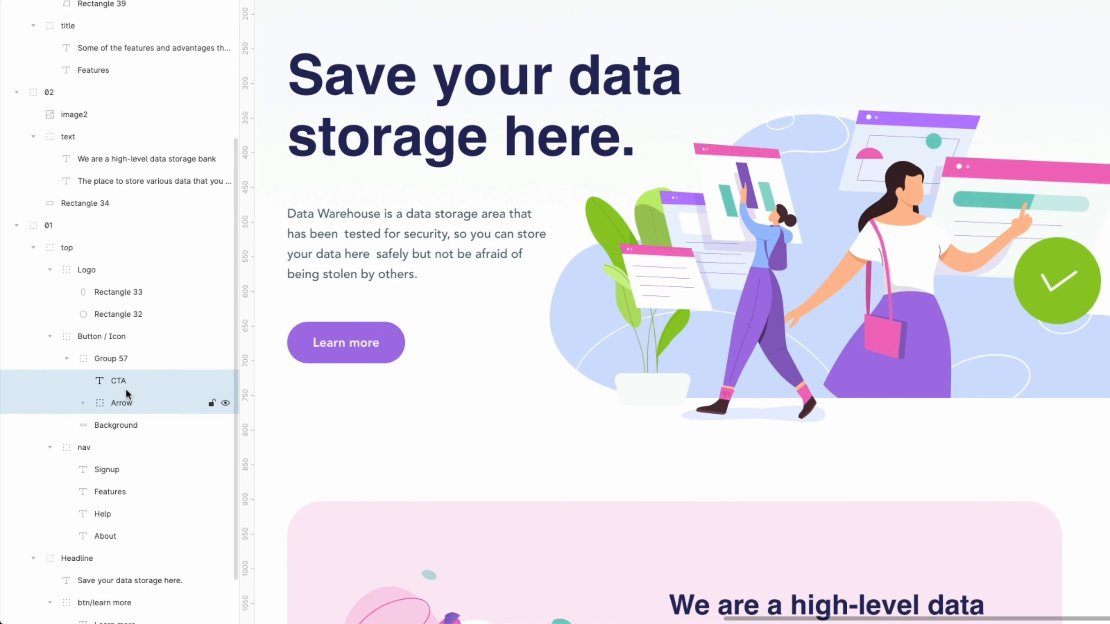
left_click_drag(127, 384, 133, 353)
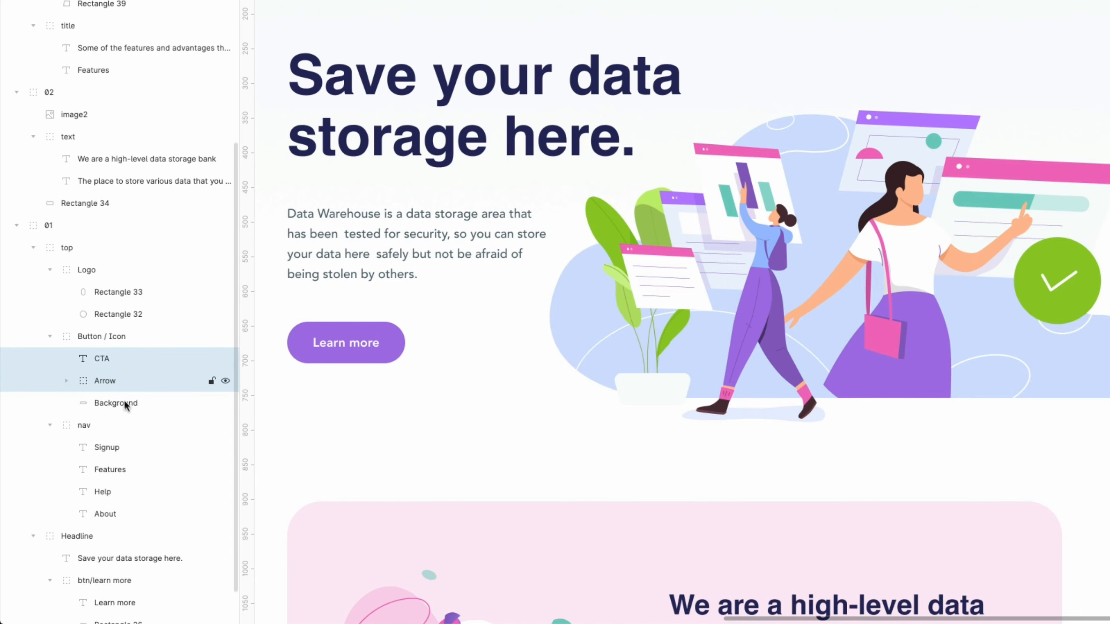
Turn the Button / Icon group into a component.
left_click(124, 404)
left_click(126, 338)
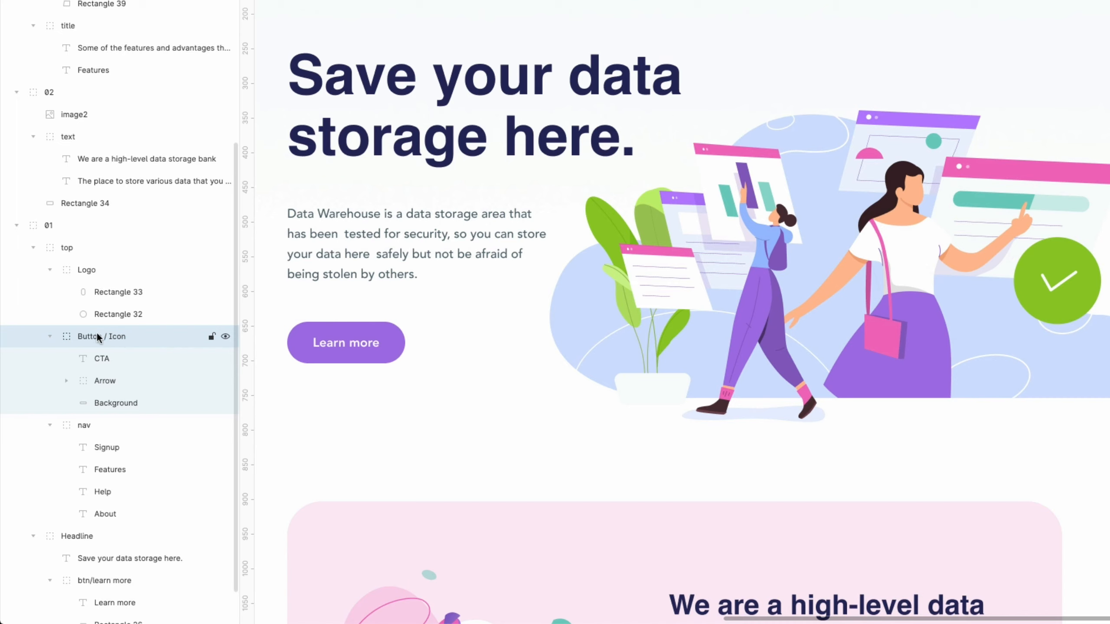
right_click(149, 336)
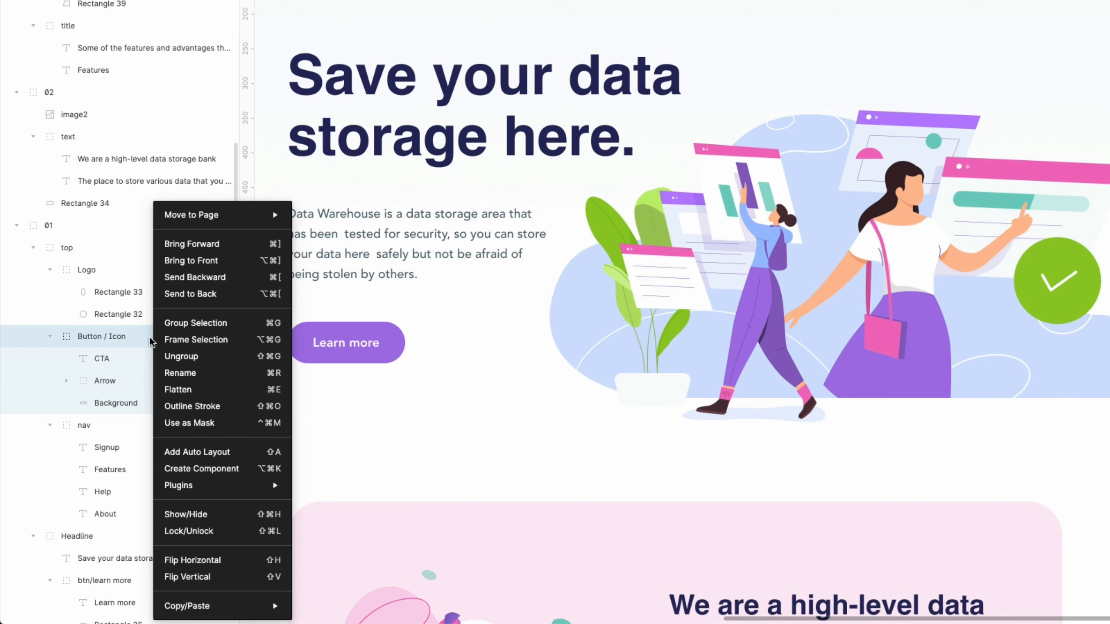
left_click(205, 465)
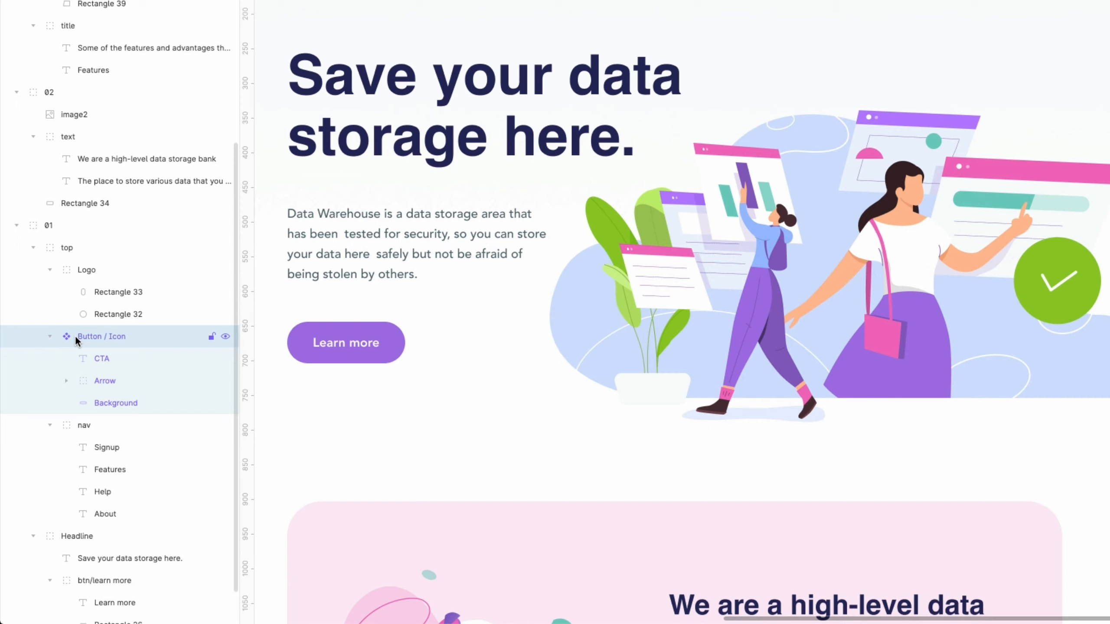
Duplicate the Button / Icon component as an instance and cut the main component from the Homepage.
key("ctrl+d")
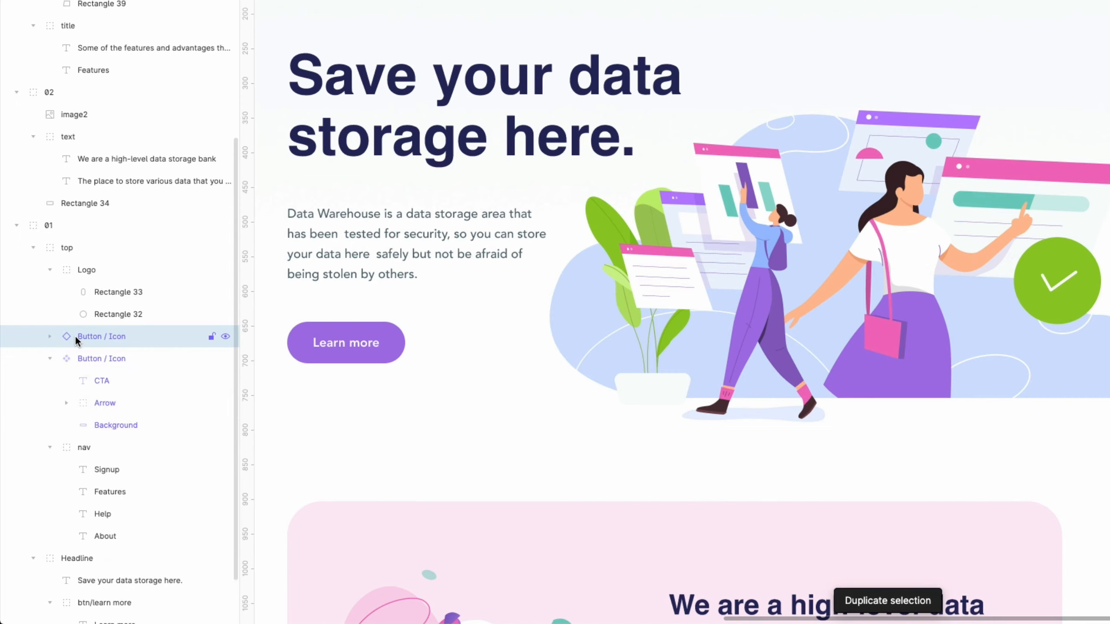
scroll(139, 335, "down", 3)
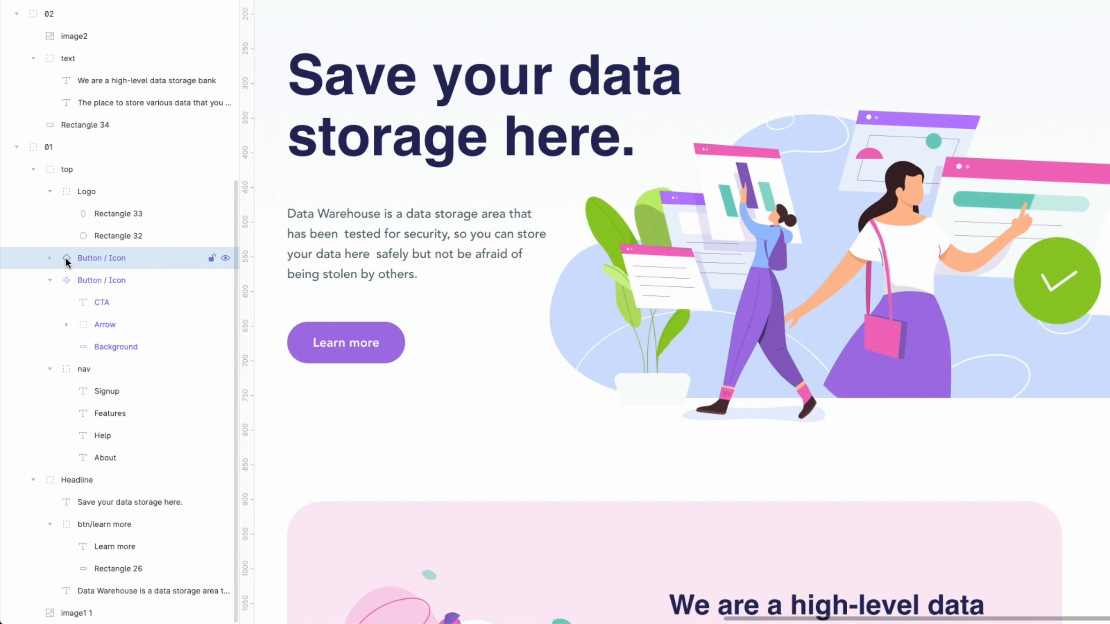
left_click(94, 280)
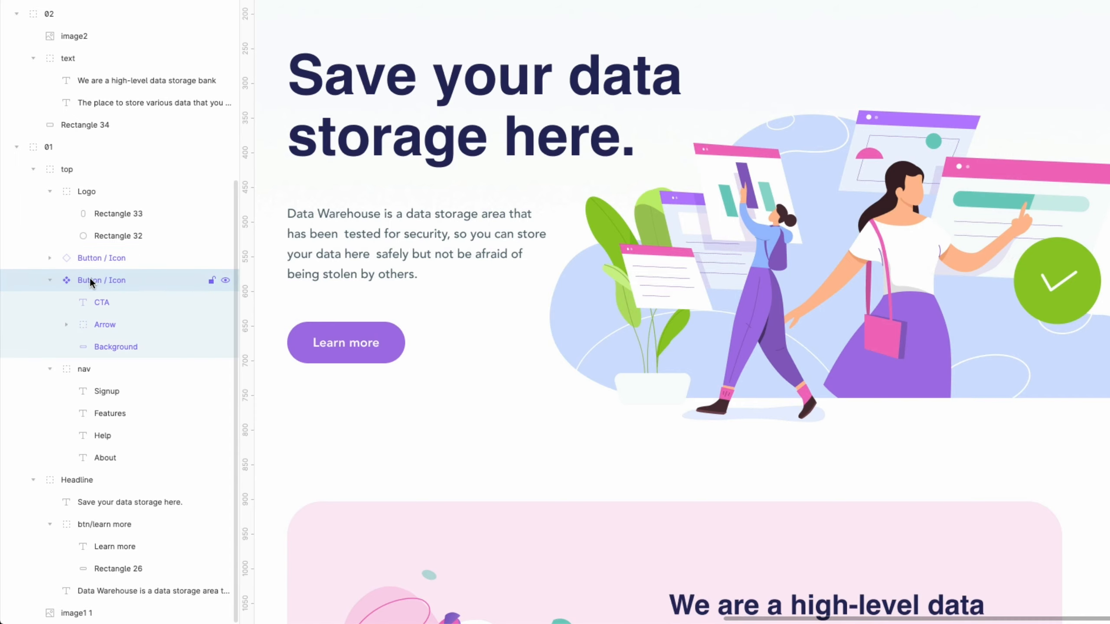
key("Delete")
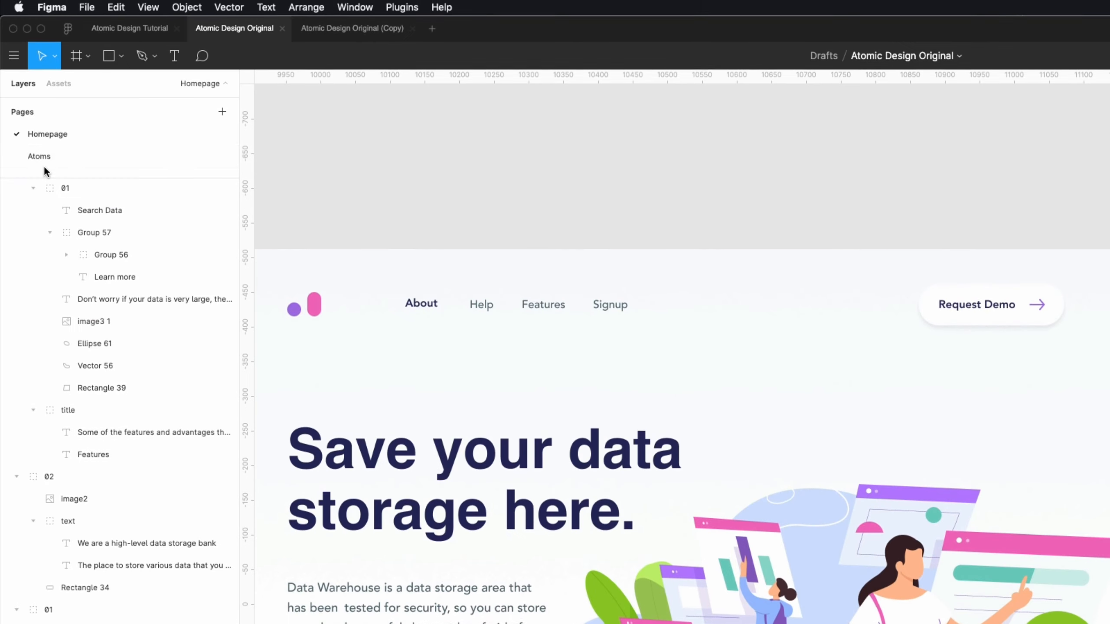
Place the main Button / Icon component on the Atoms page and move it higher on the canvas.
left_click(46, 158)
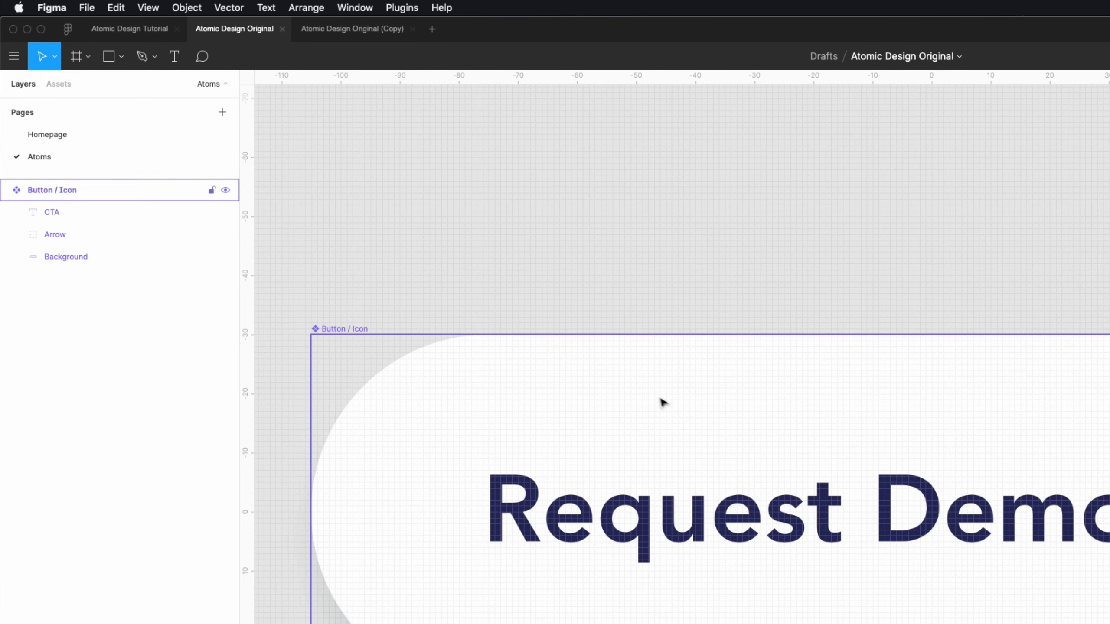
scroll(721, 470, "down", 5)
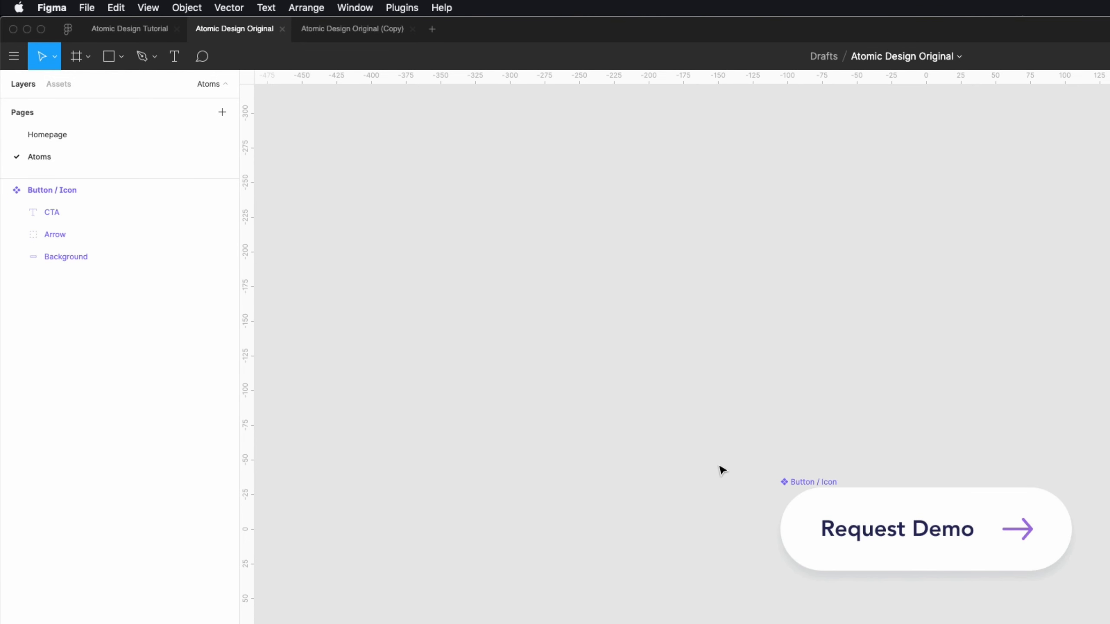
left_click_drag(817, 490, 787, 335)
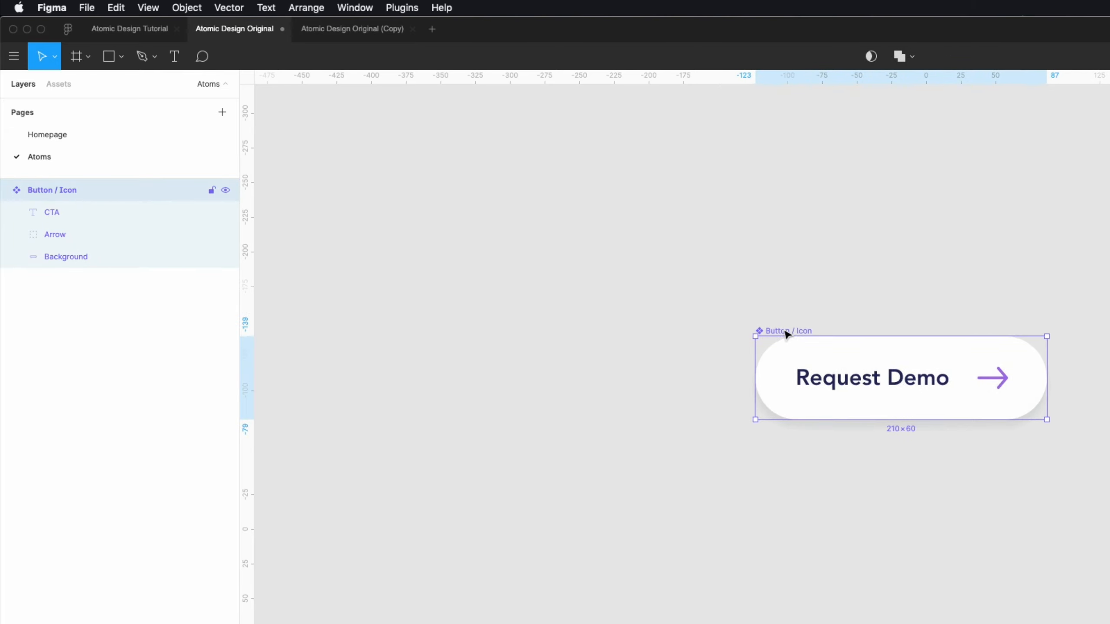
left_click(976, 536)
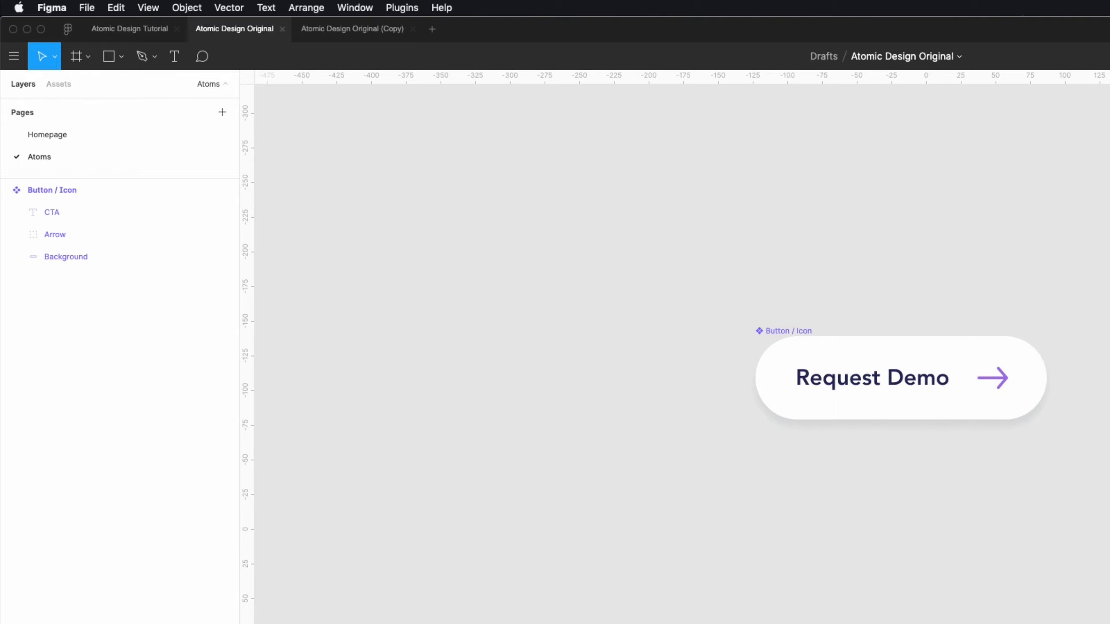
Draw a frame about 487 × 249 below the component and name it Button.
key("f")
left_click_drag(713, 505, 1109, 623)
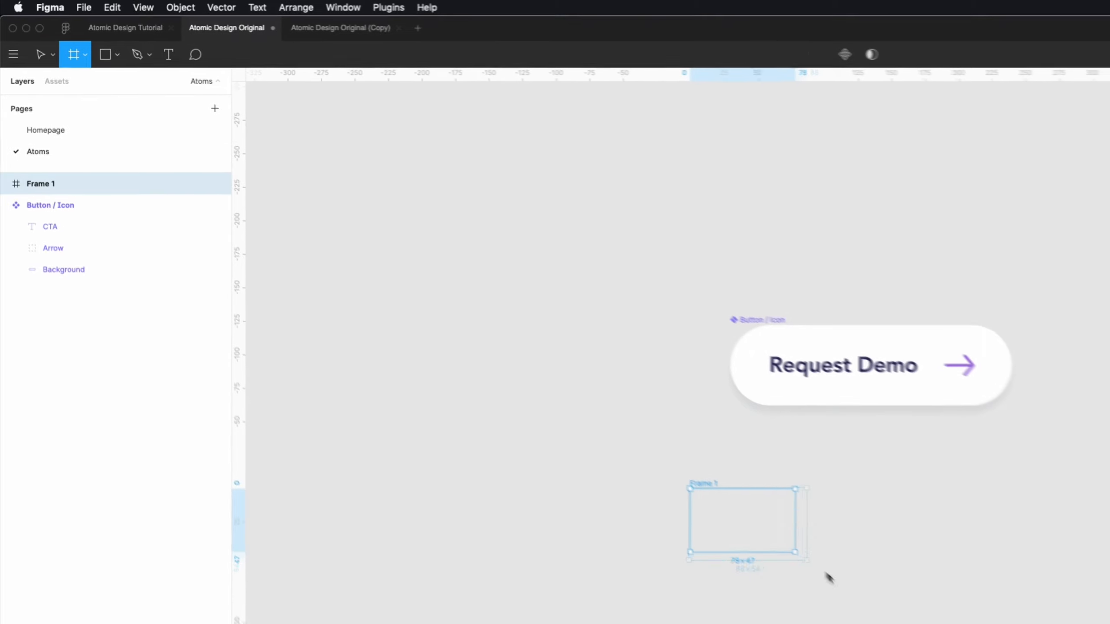
double_click(56, 189)
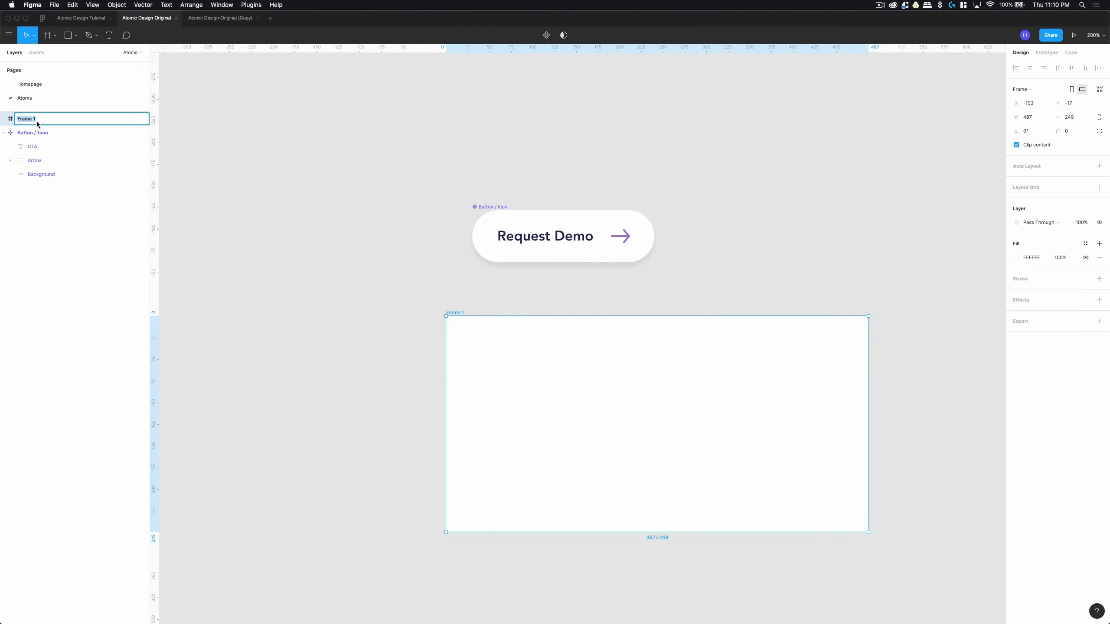
type("Button")
key("Return")
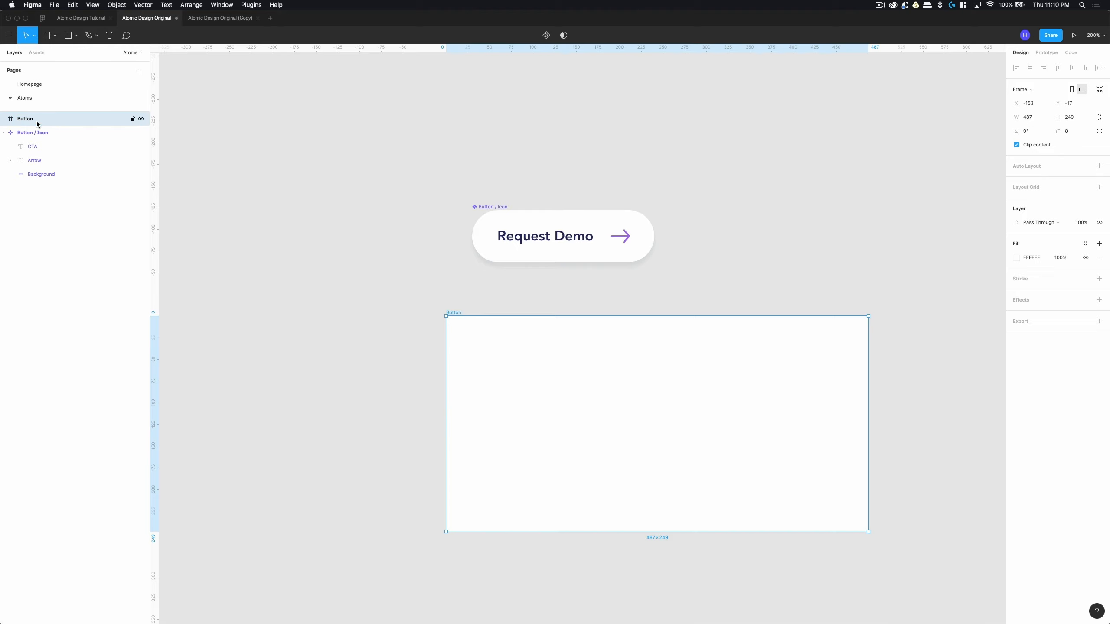
Move the Button / Icon component into the Button frame and centre it there.
left_click_drag(500, 208, 654, 412)
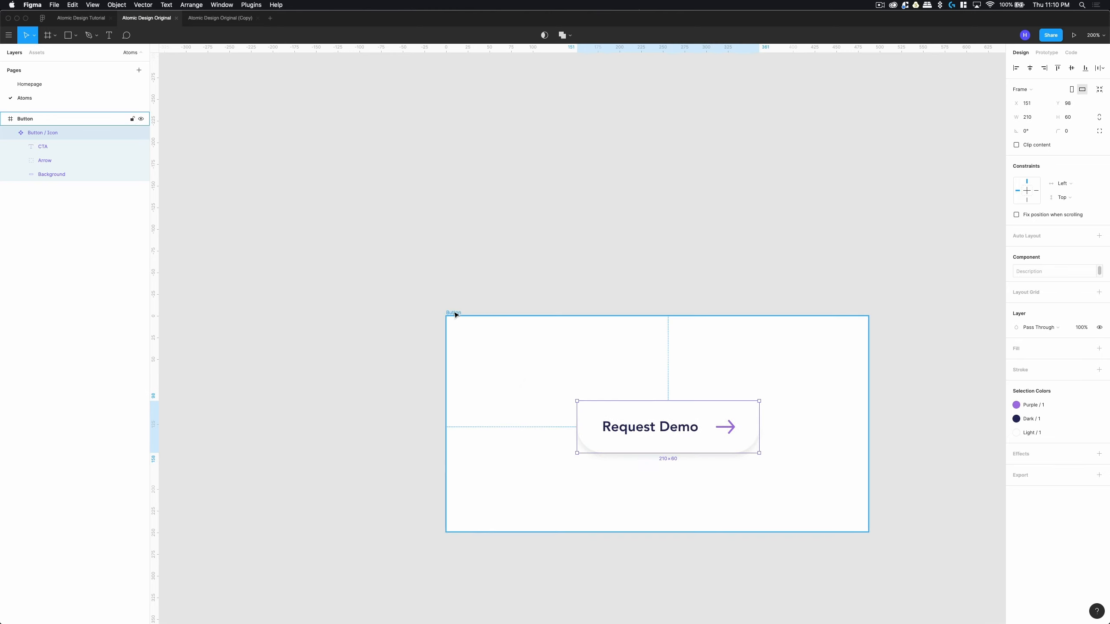
scroll(465, 312, "down", 5)
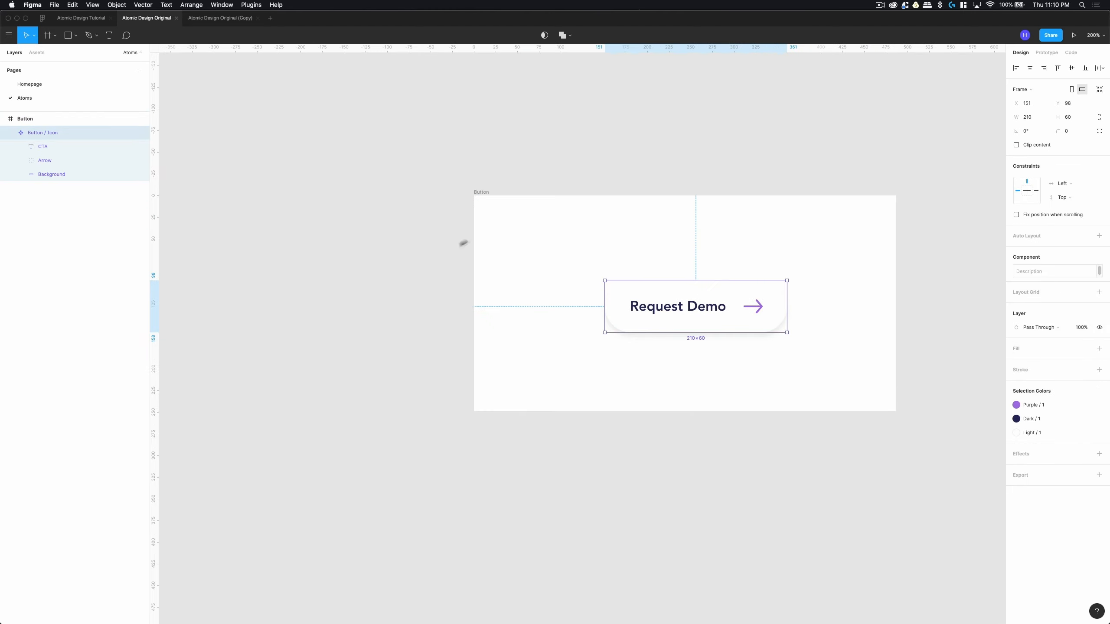
left_click_drag(671, 327, 698, 325)
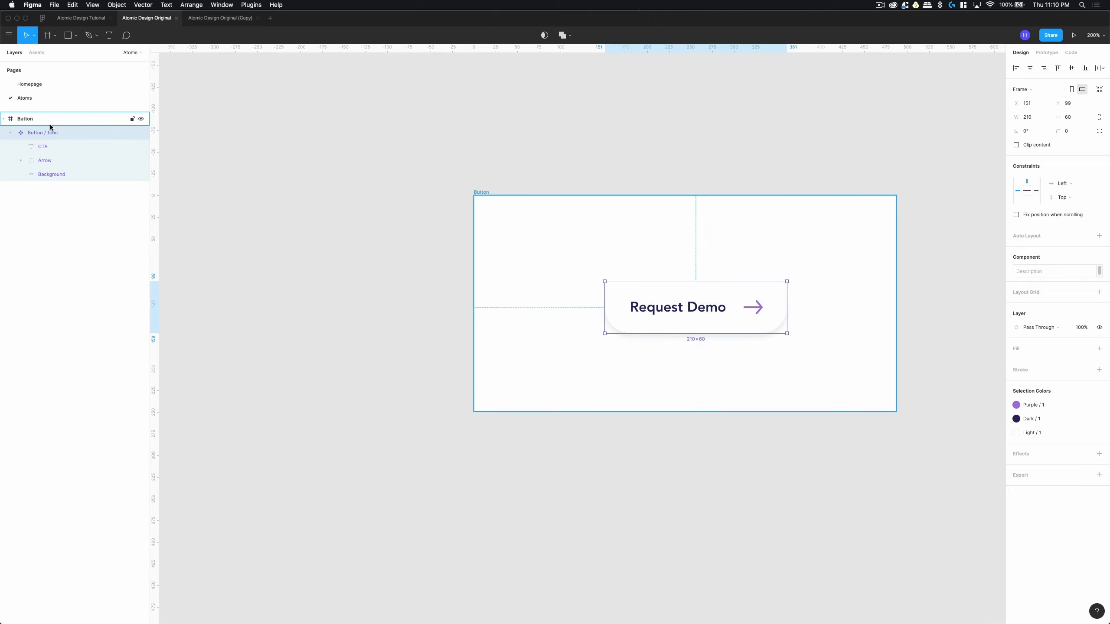
Check how the Button / Icon component is organised among the file's local component assets.
left_click(31, 121)
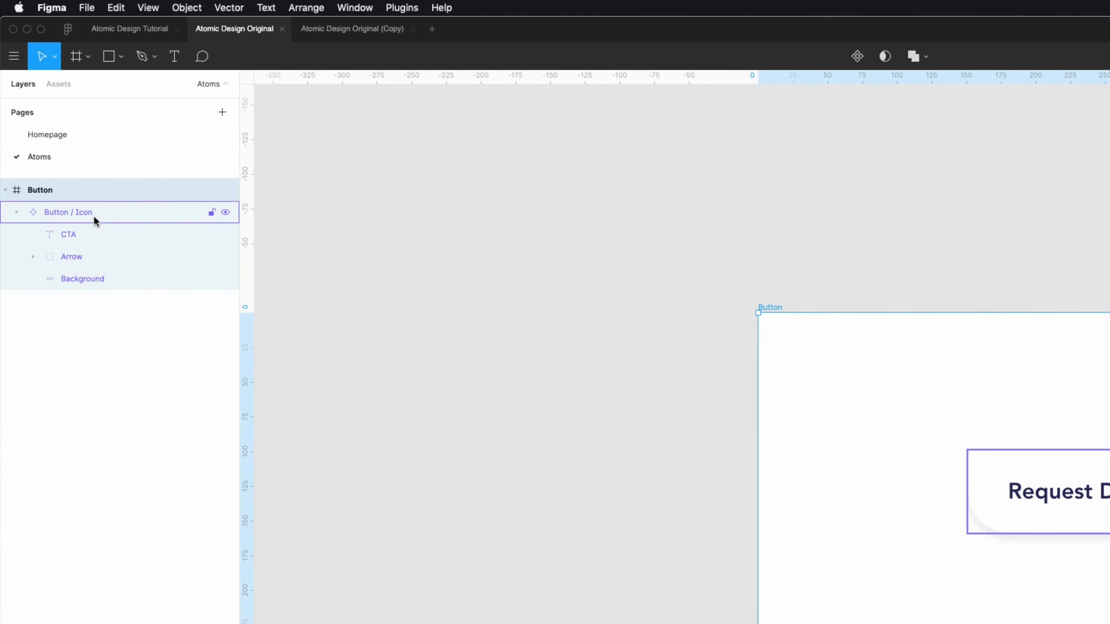
left_click(61, 85)
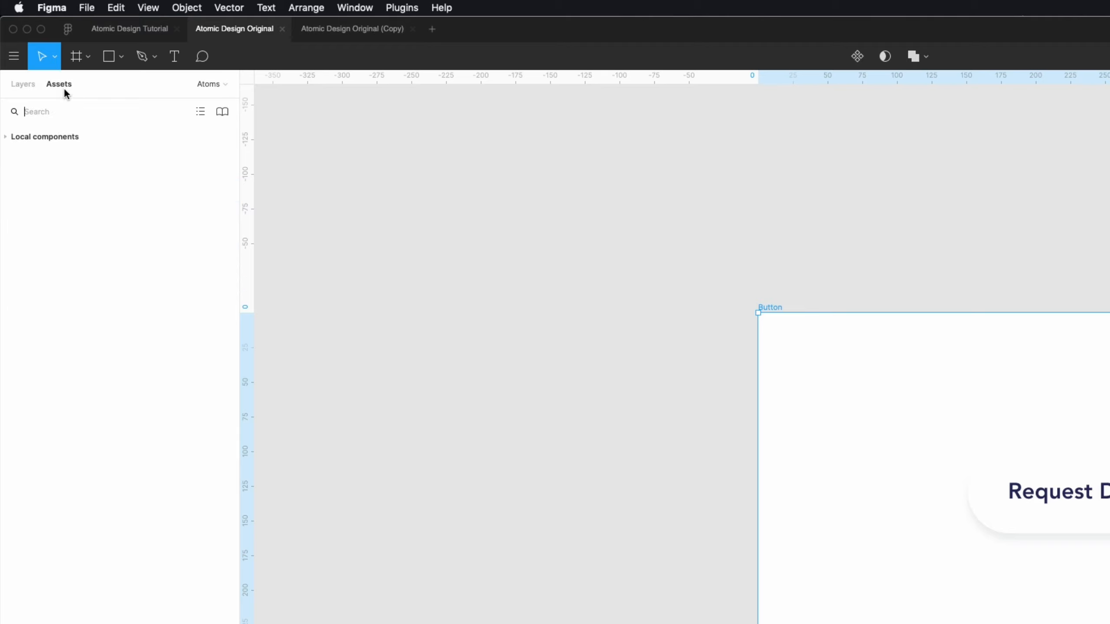
left_click(7, 140)
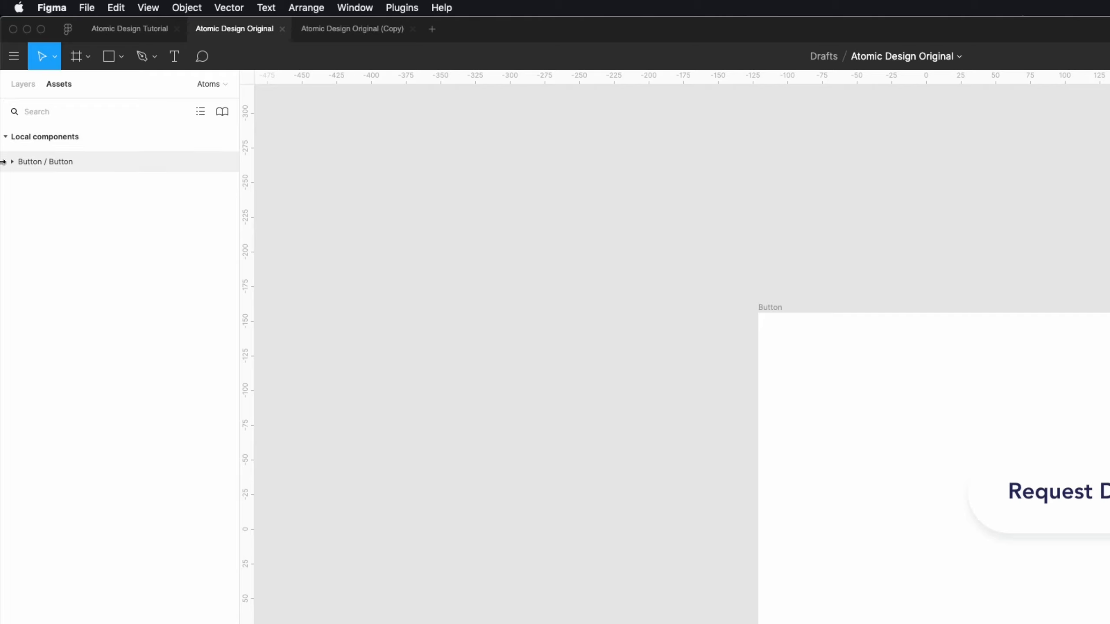
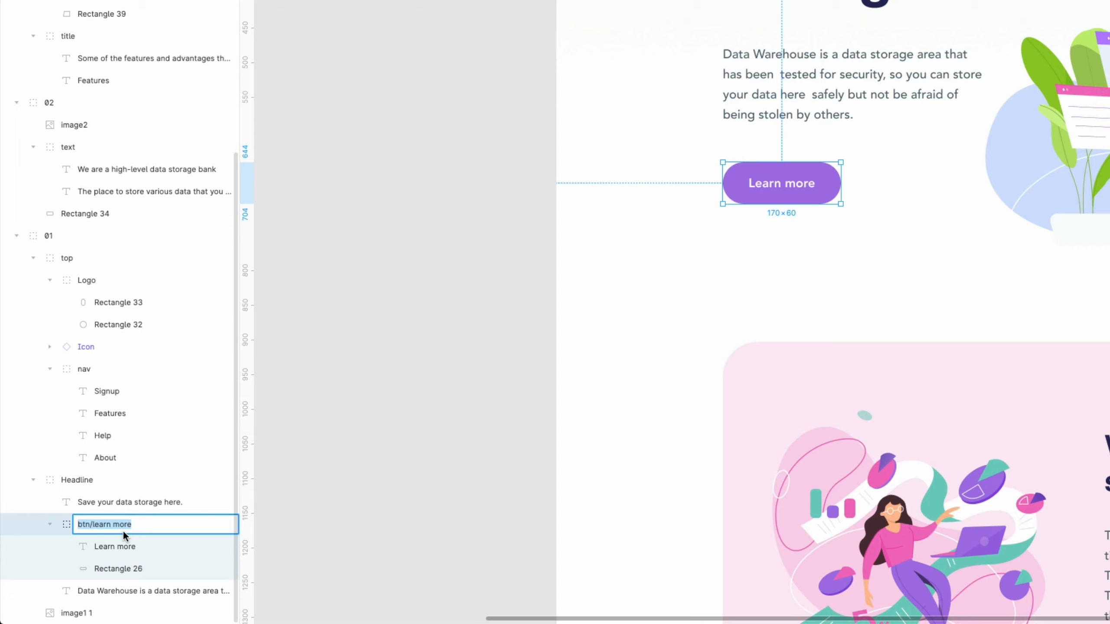
Rename the btn/learn more group as Medium, its text layer as CTA and its rectangle as Background.
type("M<")
type("dium")
key("Return")
double_click(135, 544)
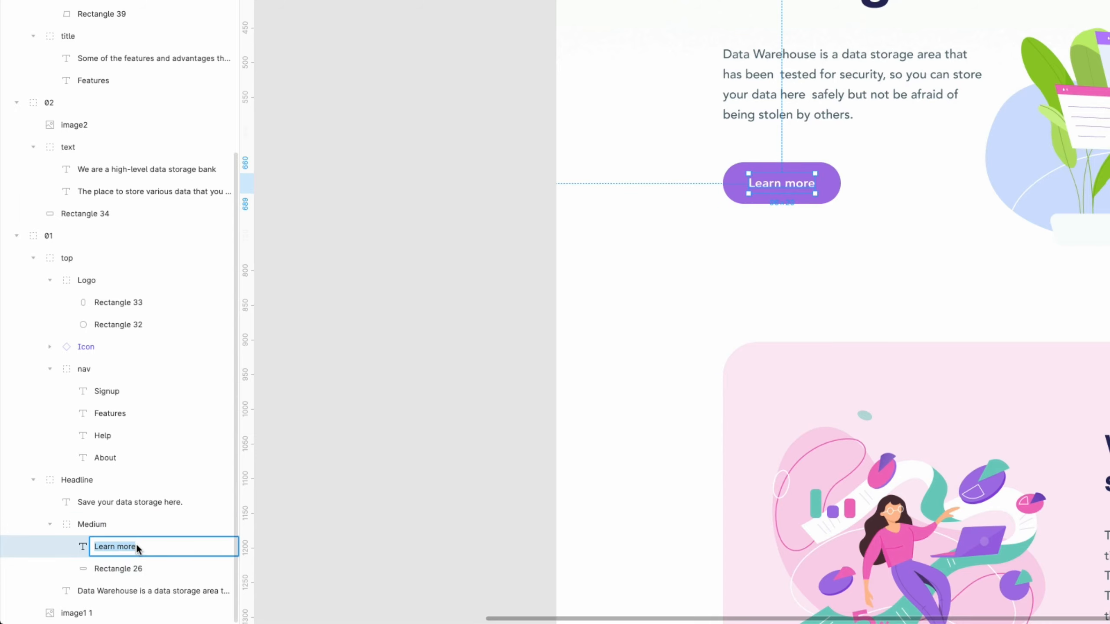
type("CTA")
double_click(126, 569)
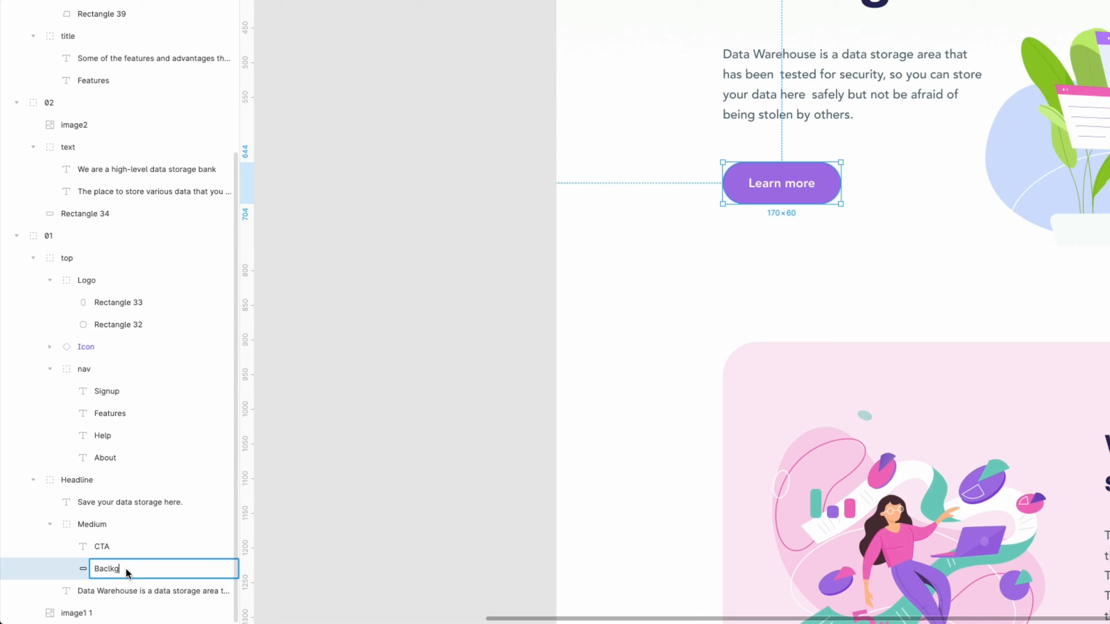
Convert the Medium group into a component, duplicate it as an instance in the Headline group, and cut the main component out.
left_click(127, 530)
right_click(126, 529)
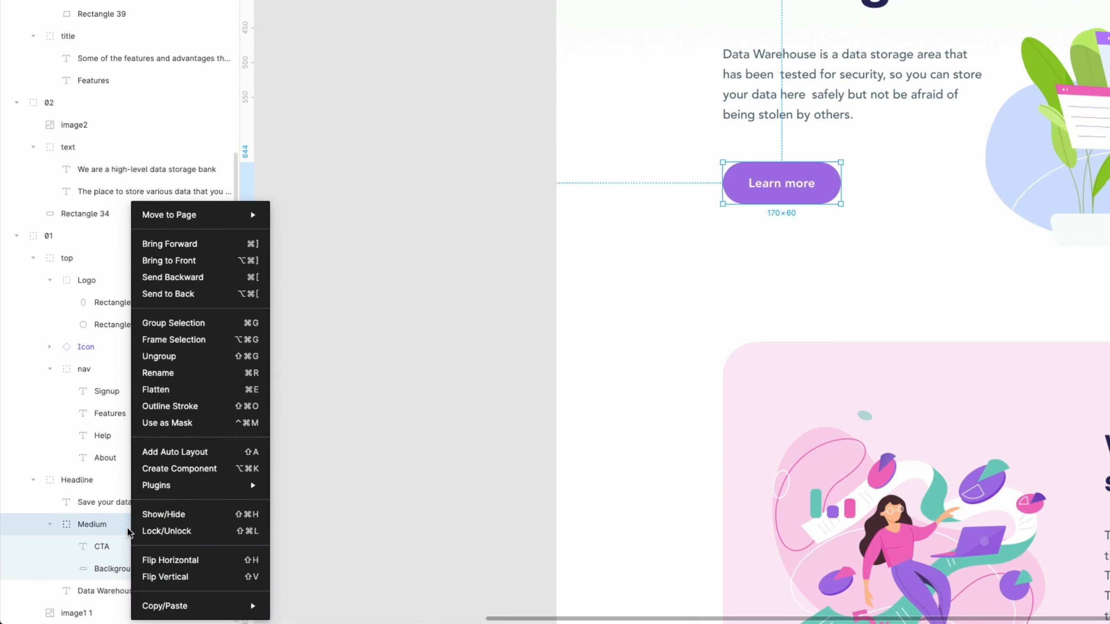
left_click(167, 469)
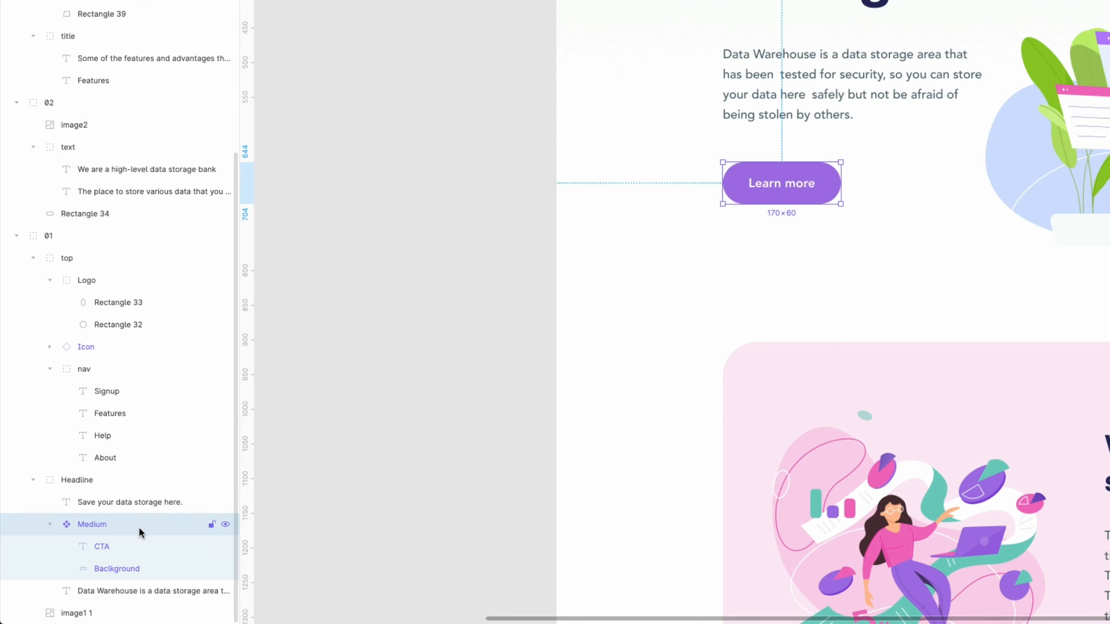
key("ctrl+d")
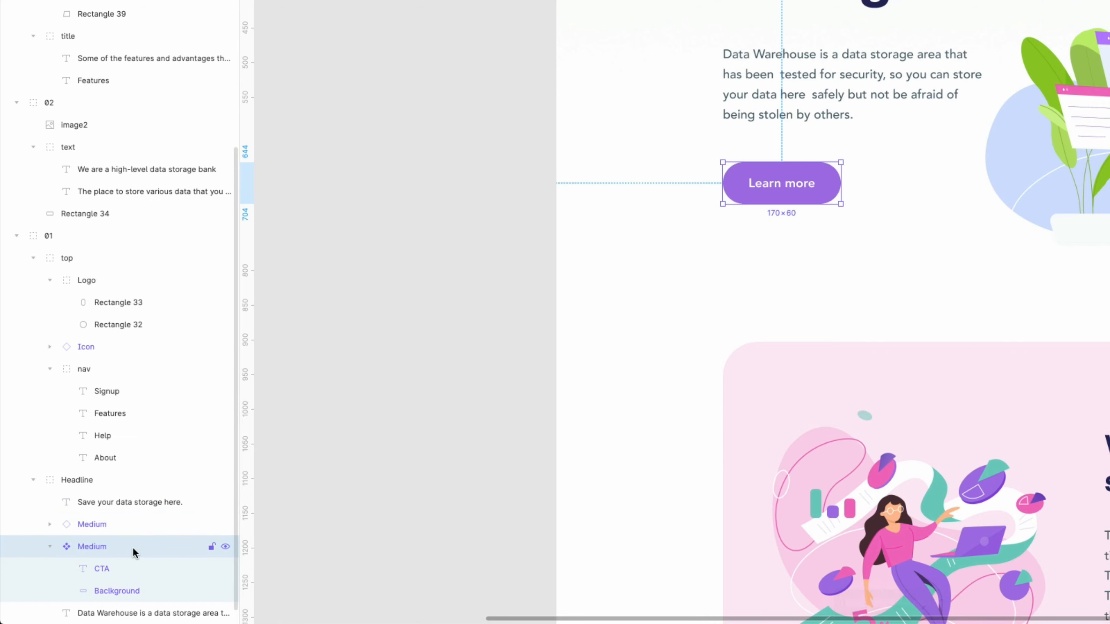
key("Delete")
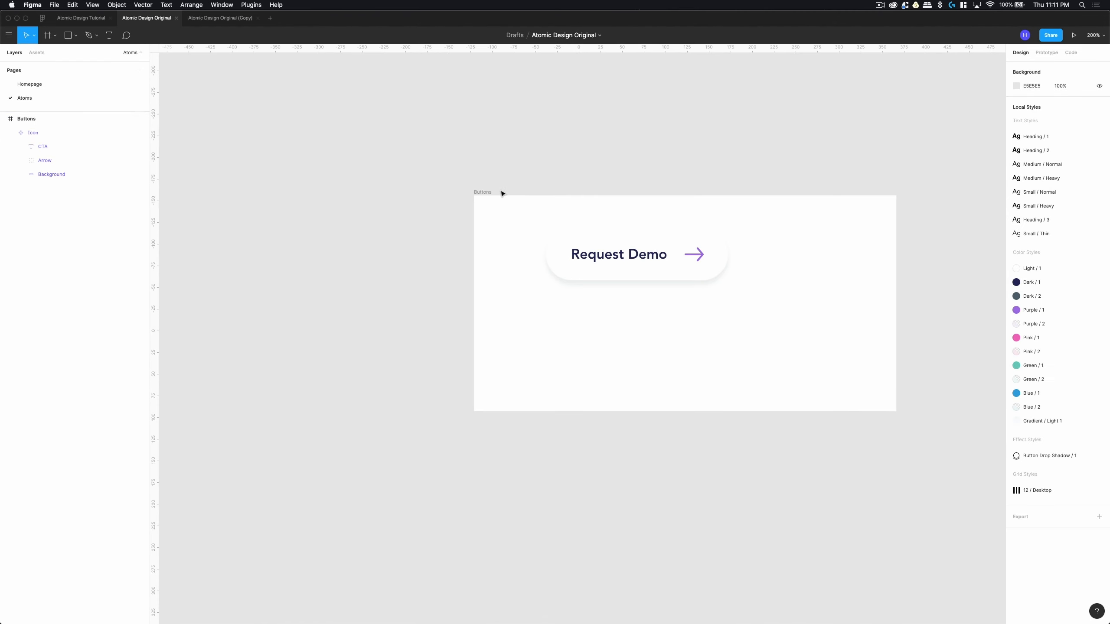
Paste the Medium component into the Buttons frame on the Atoms page, place it below the Icon component, and collapse both layers.
left_click(477, 193)
key("super+v")
left_click_drag(692, 292, 635, 325)
left_click(42, 177)
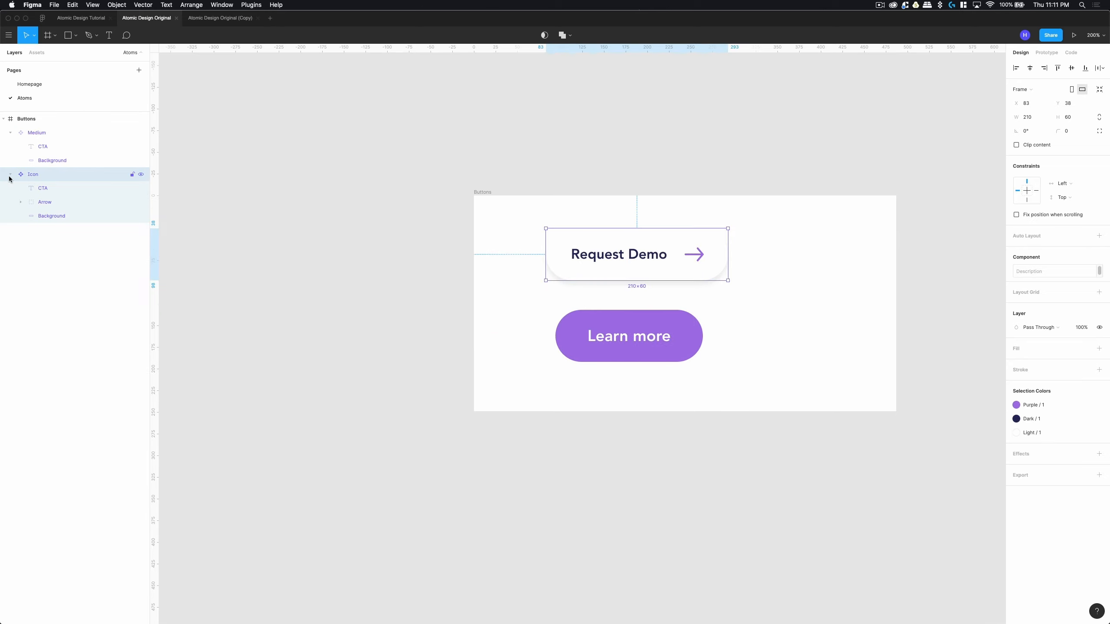
left_click(10, 175)
left_click(10, 132)
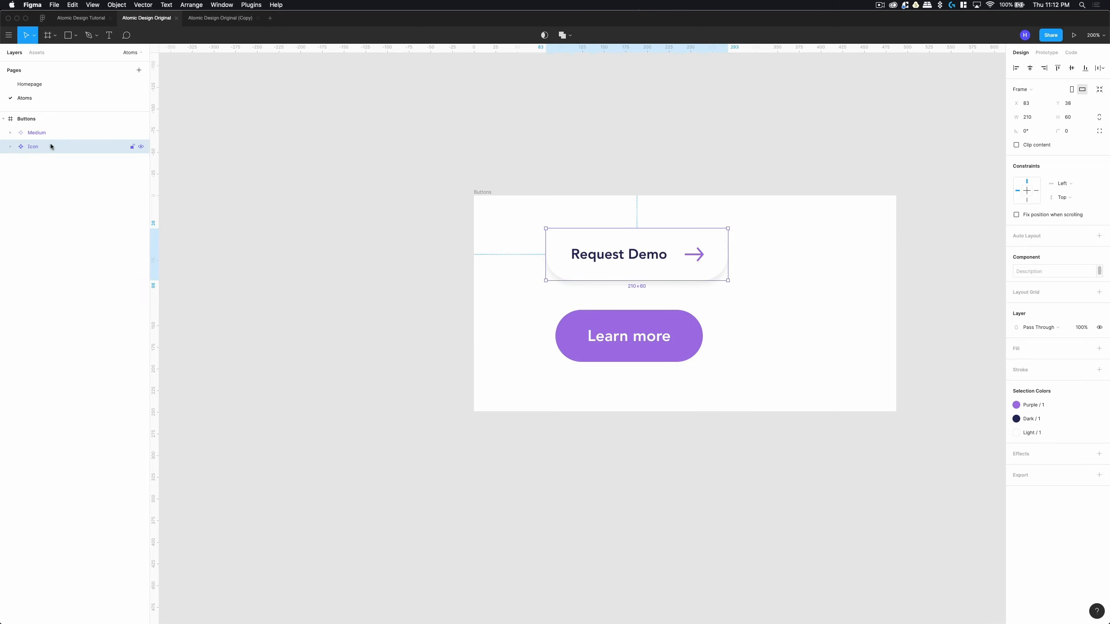
Arrange the Icon and Medium components side by side with a 40 px gap and centre the pair in the Buttons frame.
left_click_drag(630, 336, 846, 274)
left_click_drag(618, 274, 584, 305)
left_click_drag(830, 292, 788, 305)
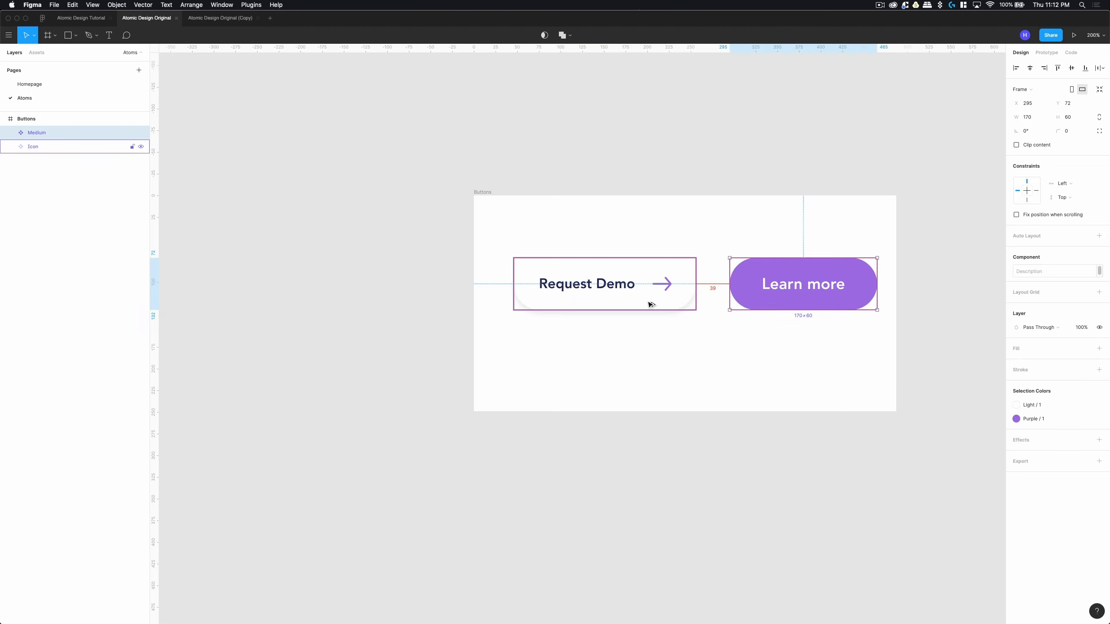
key("shift+Right")
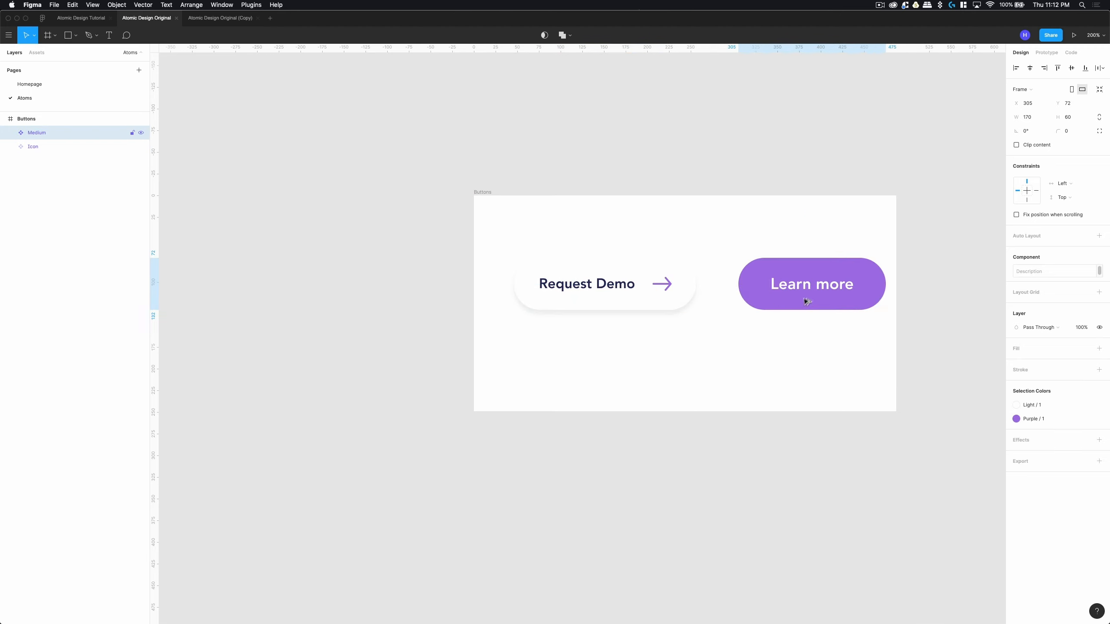
key("shift+Left")
key("Right")
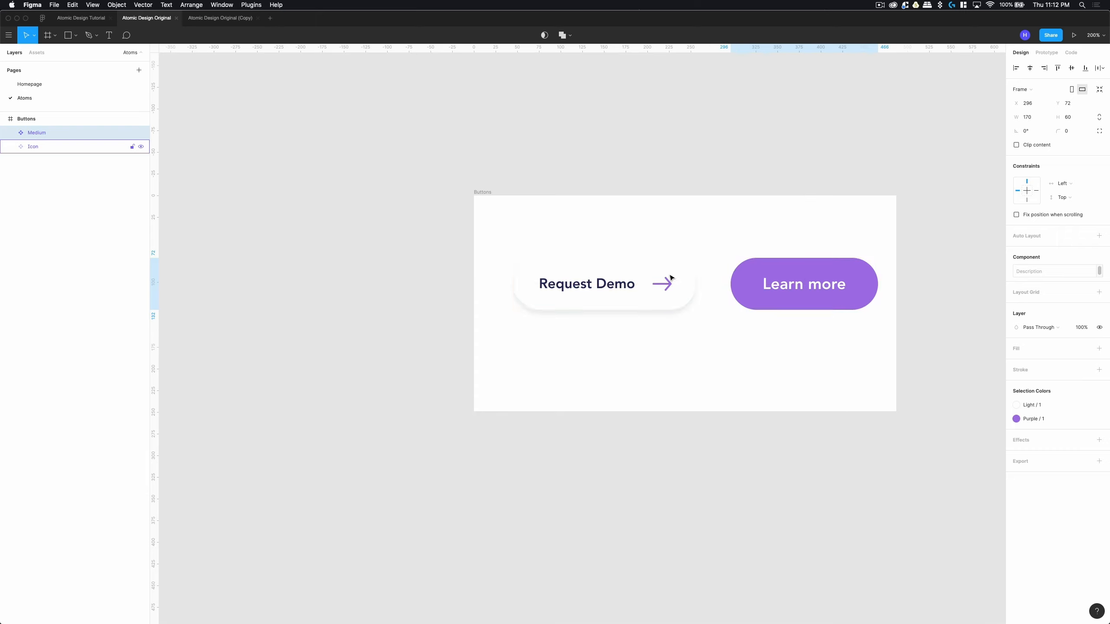
left_click(612, 284, "shift")
left_click_drag(612, 284, 621, 306)
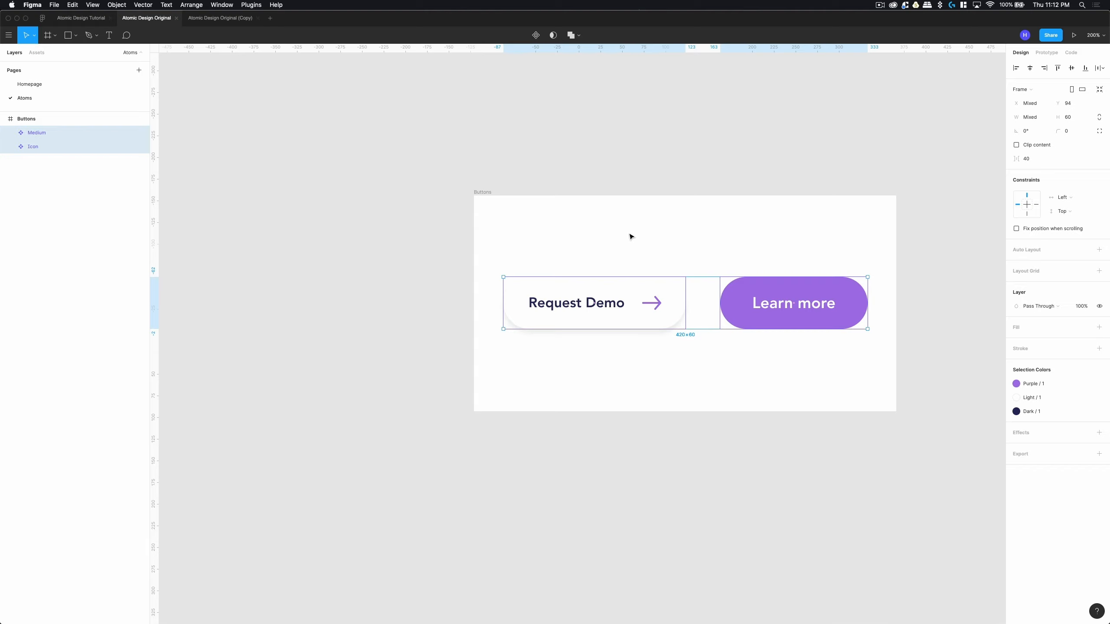
Add auto layout to the Buttons frame with horizontal and vertical padding of 80.
left_click(590, 192)
left_click(487, 192)
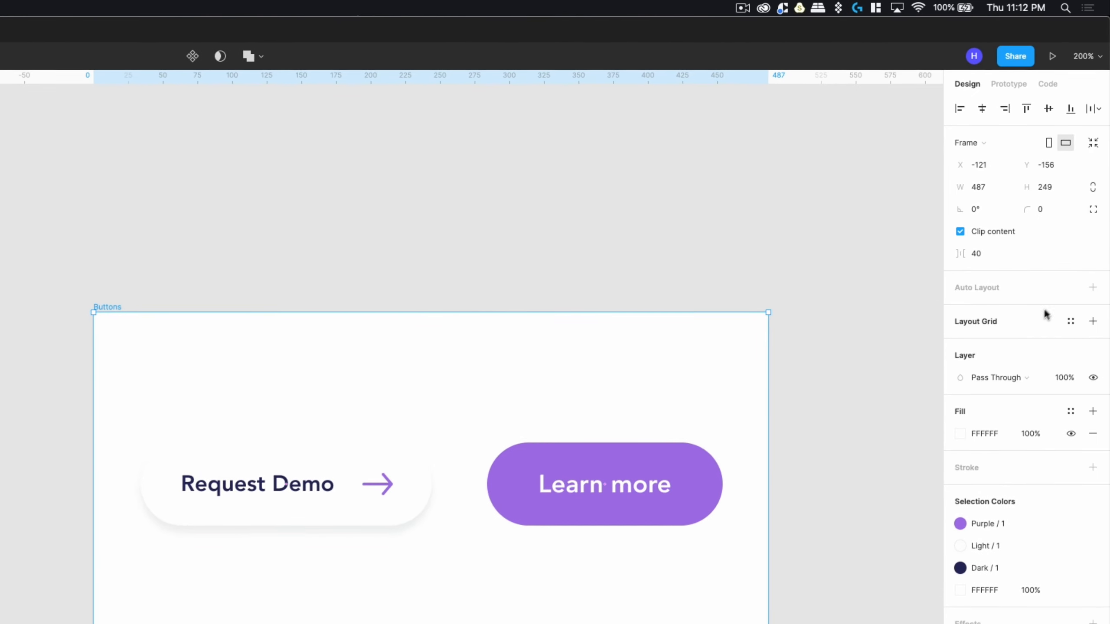
left_click(1093, 288)
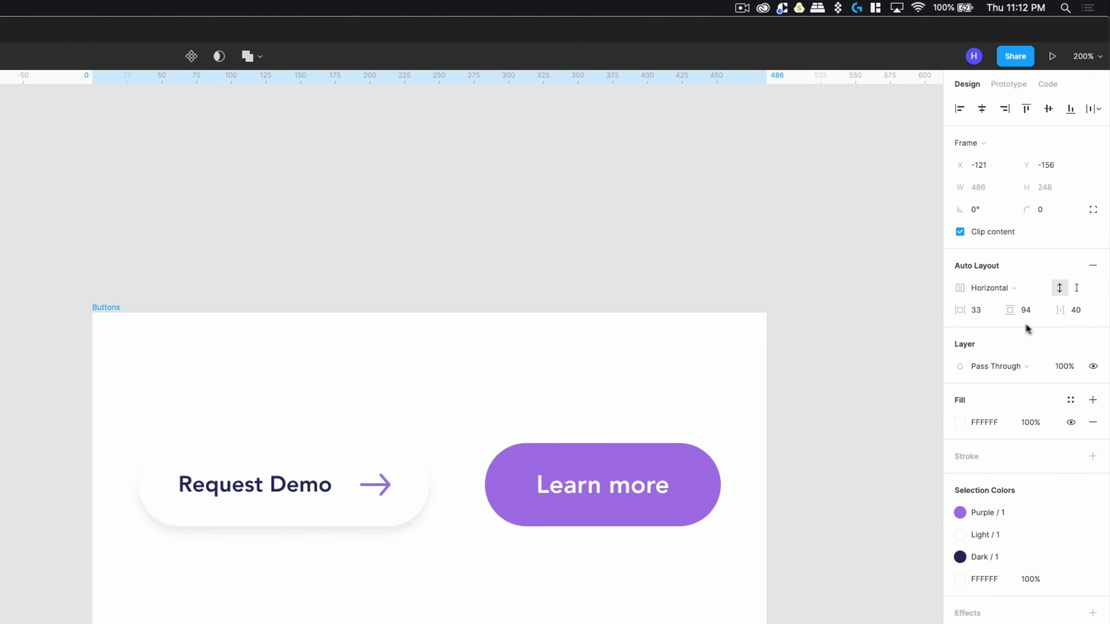
left_click(974, 311)
type("80")
key("Tab")
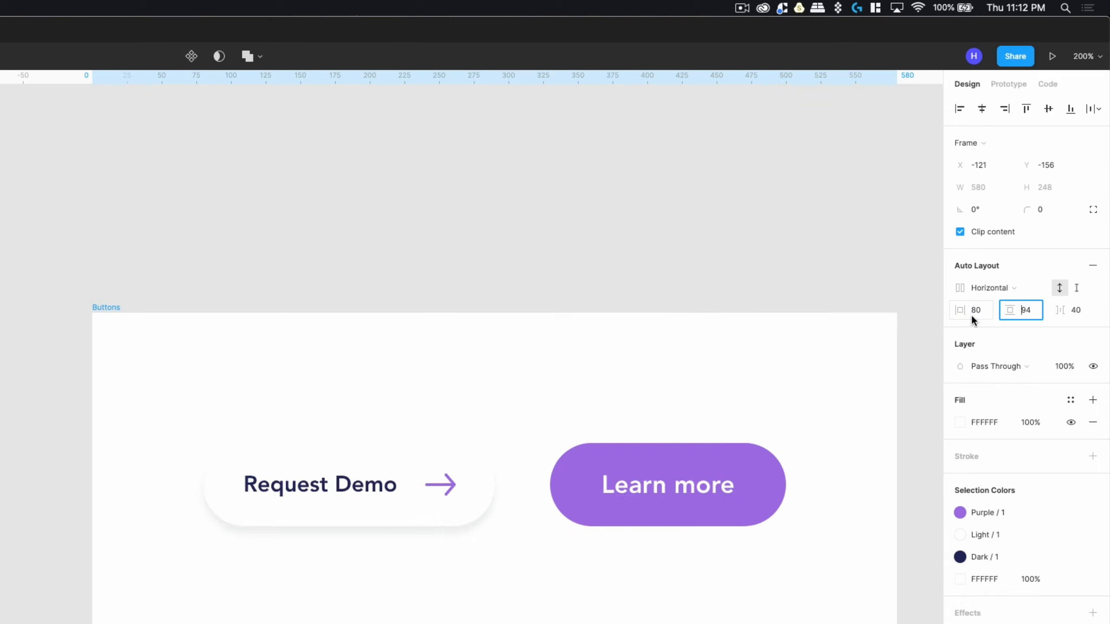
type("80")
key("Return")
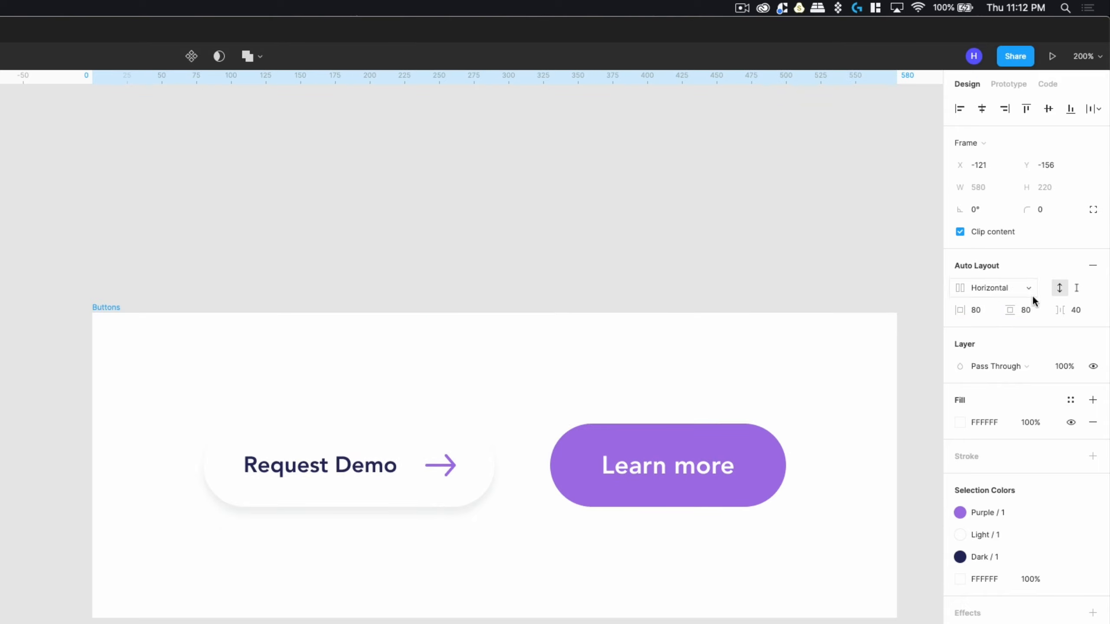
Check the spacing around the Request Demo button and remove the auto layout from the Buttons frame.
left_click(461, 281)
left_click(377, 438)
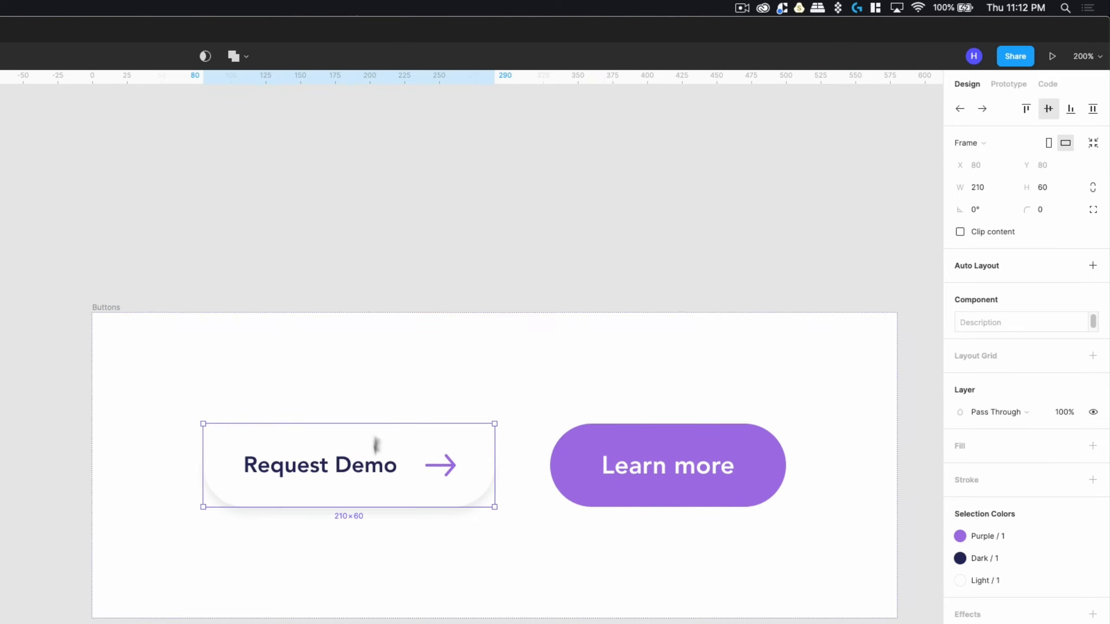
key("alt")
left_click(108, 308)
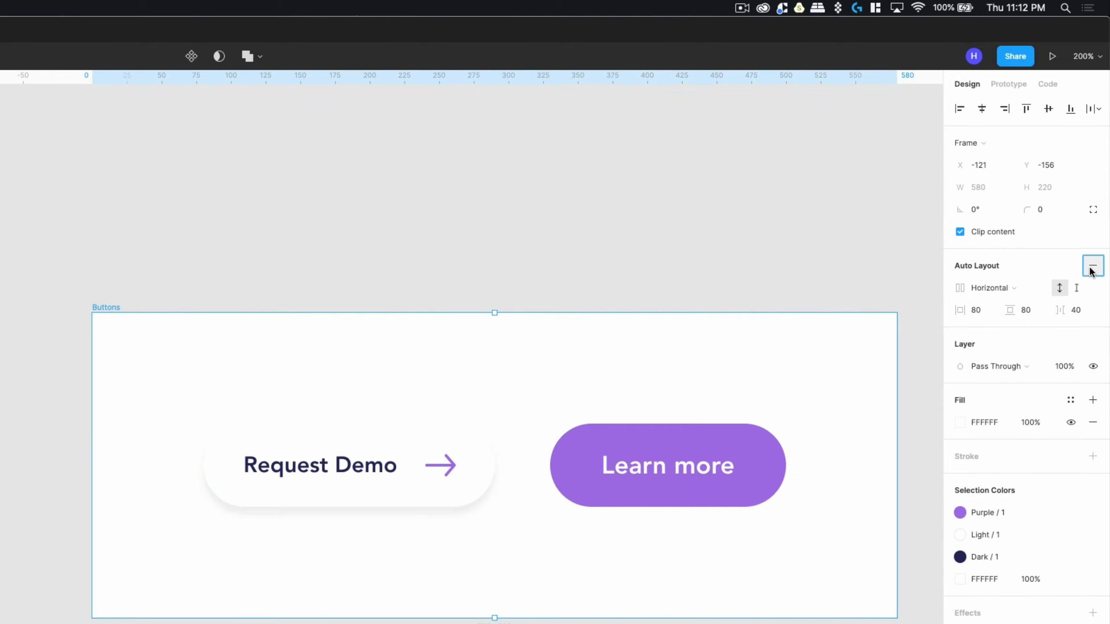
left_click(495, 272)
Move the Buttons frame higher on the Atoms page's canvas.
scroll(369, 250, "right", 4)
scroll(370, 250, "down", 1)
key("super+minus")
key("super+minus")
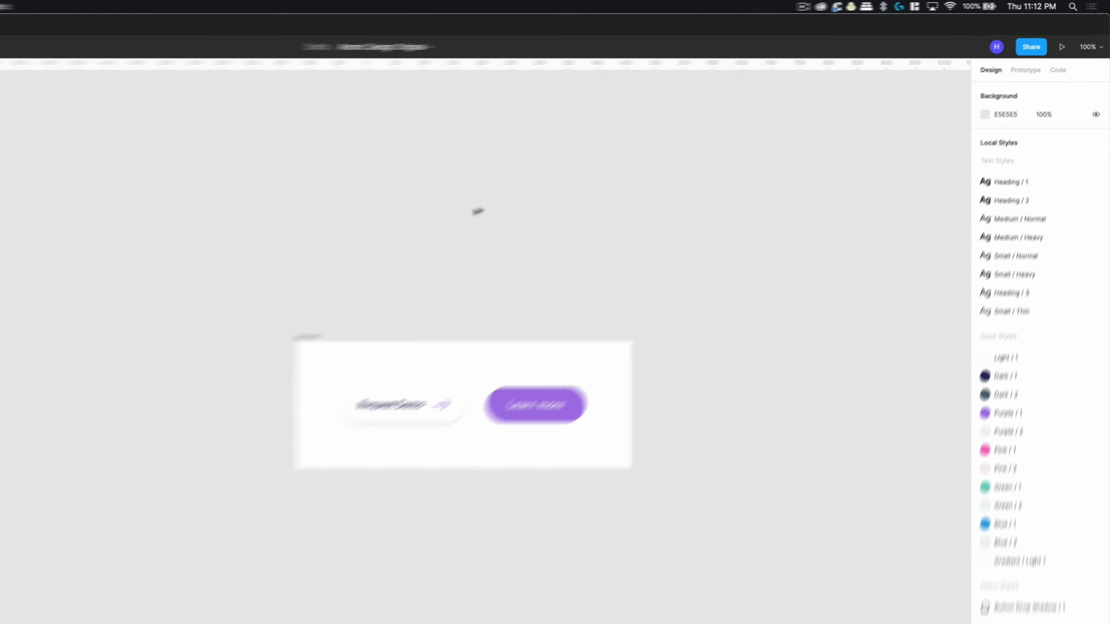
key("super+equal")
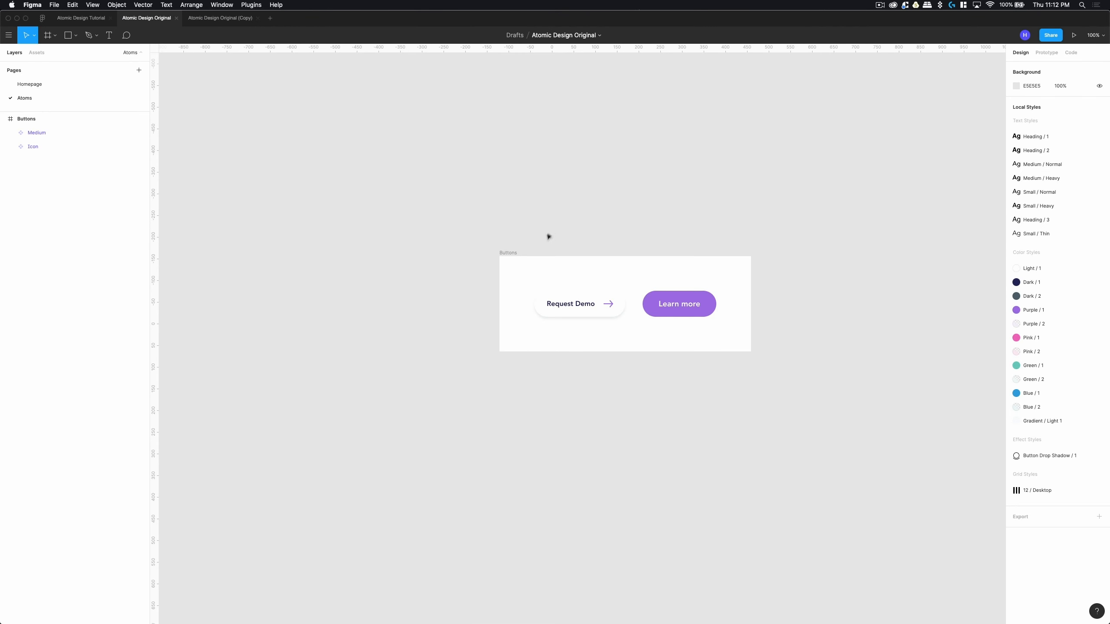
left_click_drag(502, 254, 502, 215)
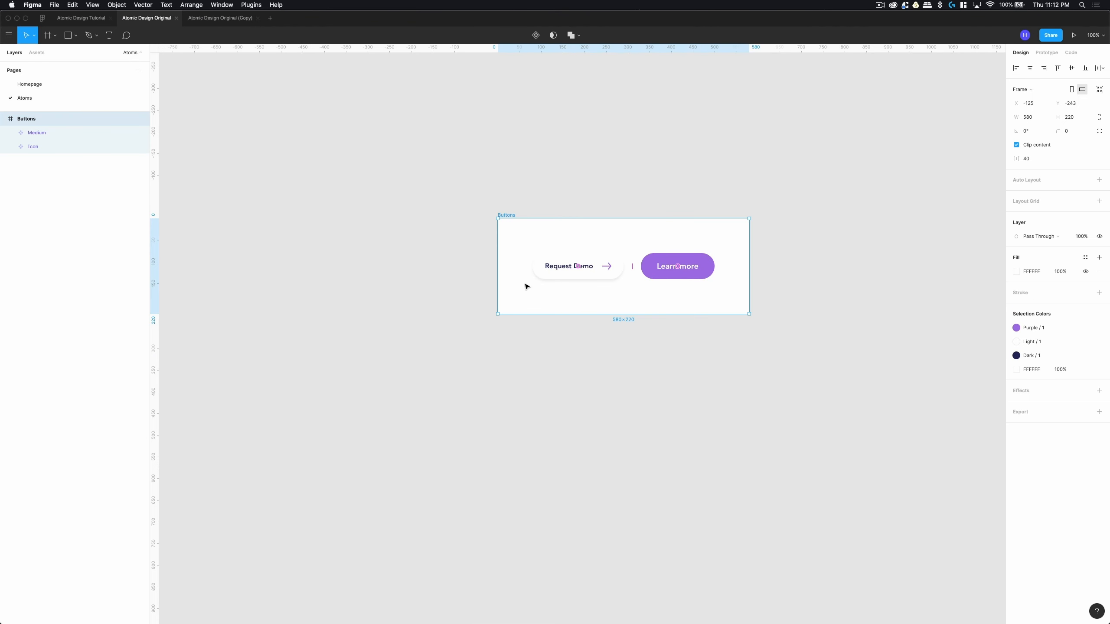
Rename the Logo group in the homepage's top section as Main and collapse it.
left_click(41, 87)
scroll(553, 155, "up", 2)
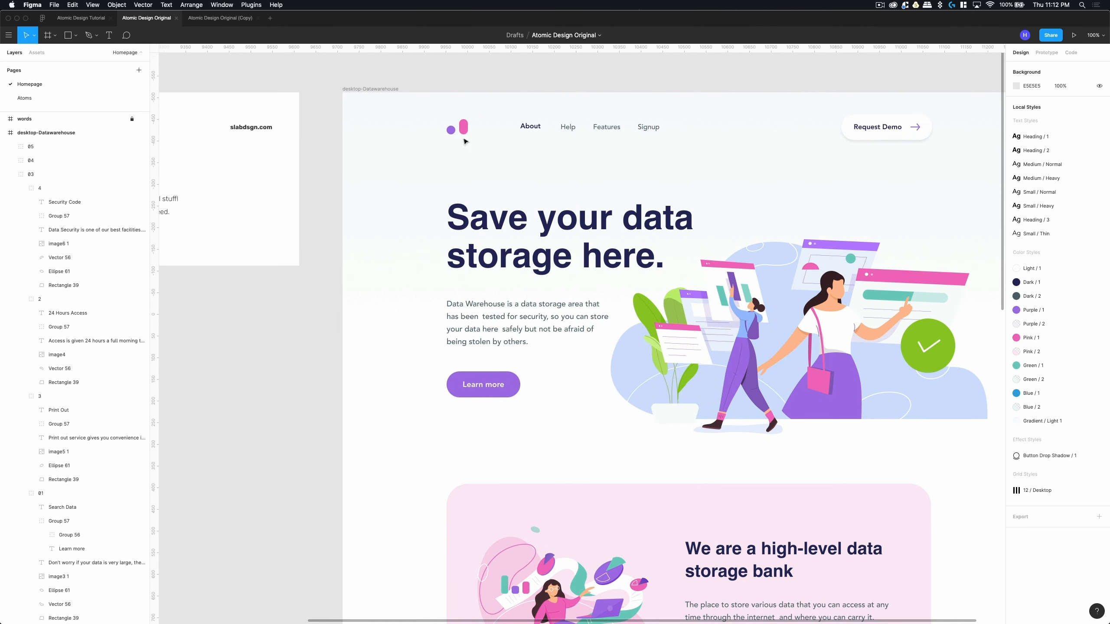
left_click(464, 132)
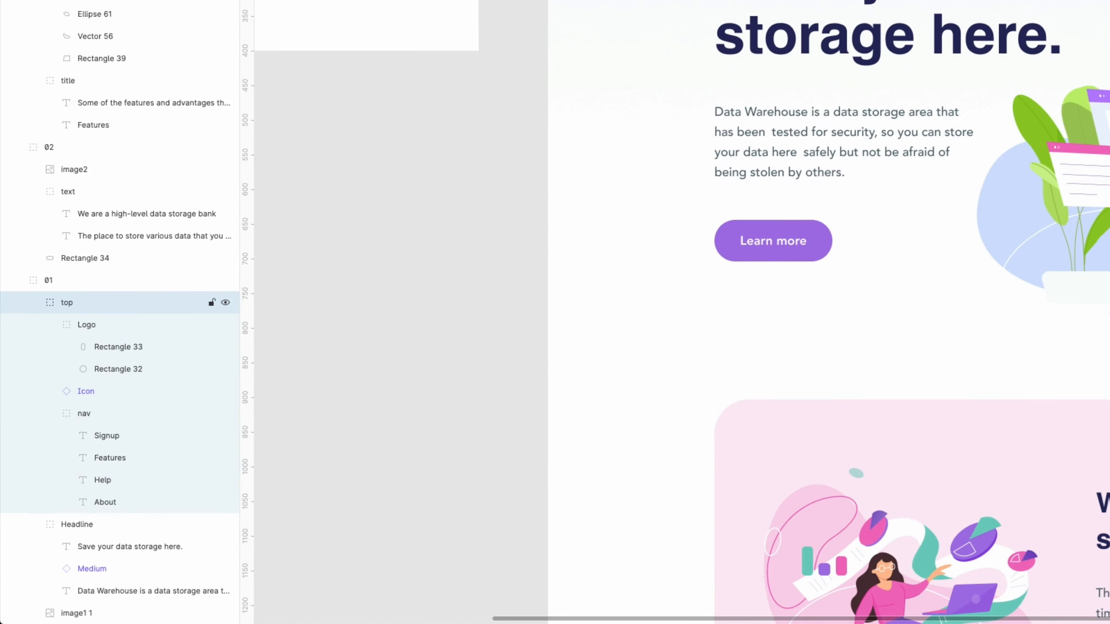
double_click(464, 132)
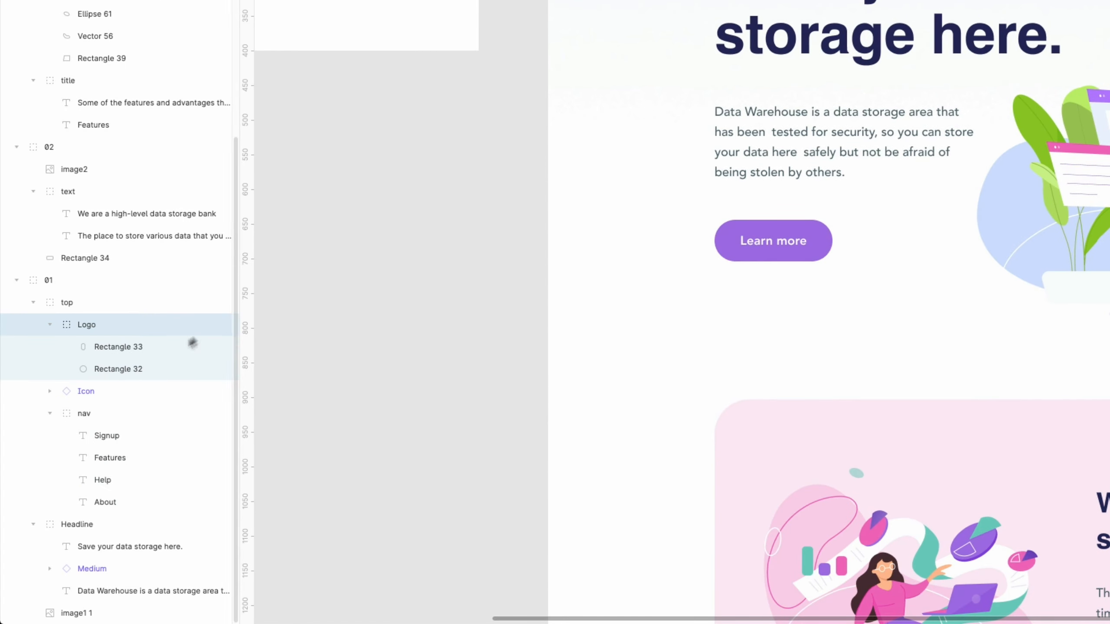
double_click(82, 329)
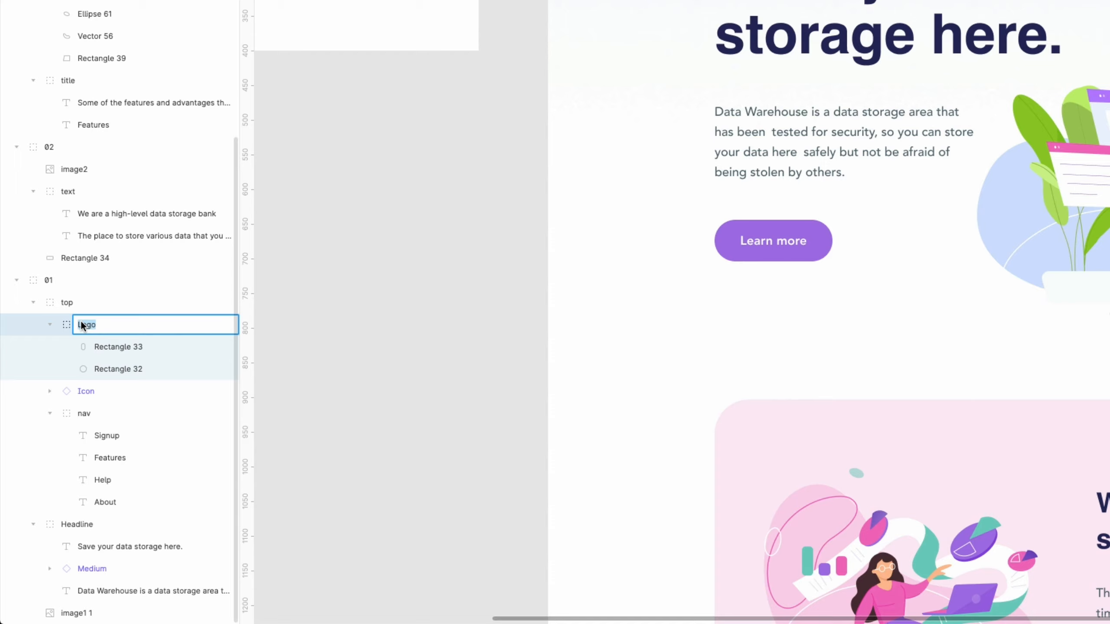
type("N")
left_click(50, 323)
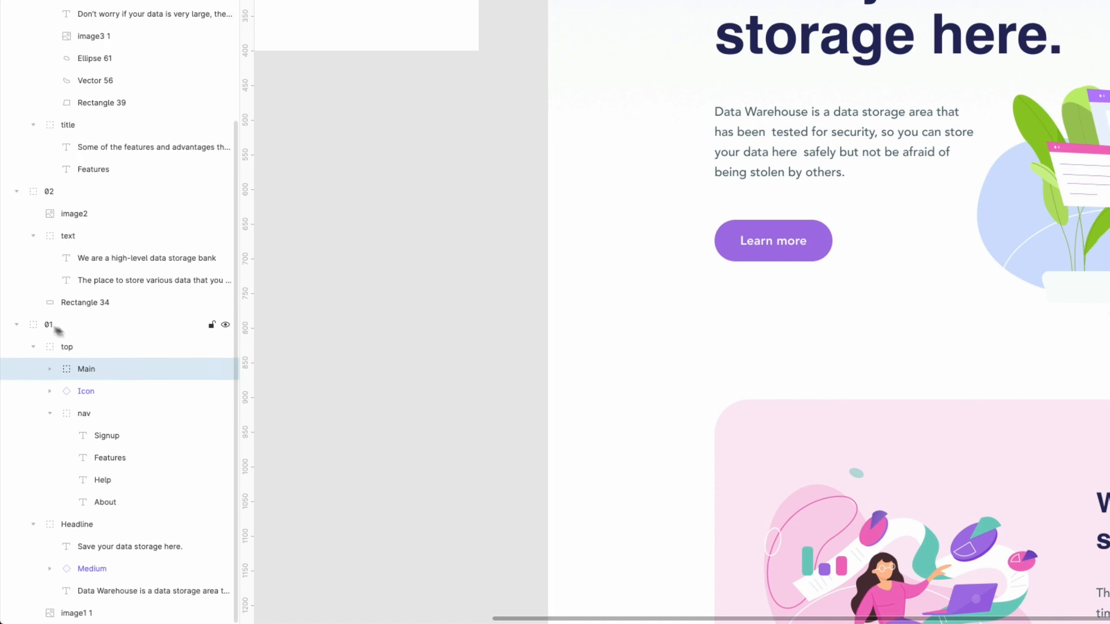
Convert the Main logo group into a component, duplicate it as an instance in the top group, and cut the main component out.
right_click(110, 369)
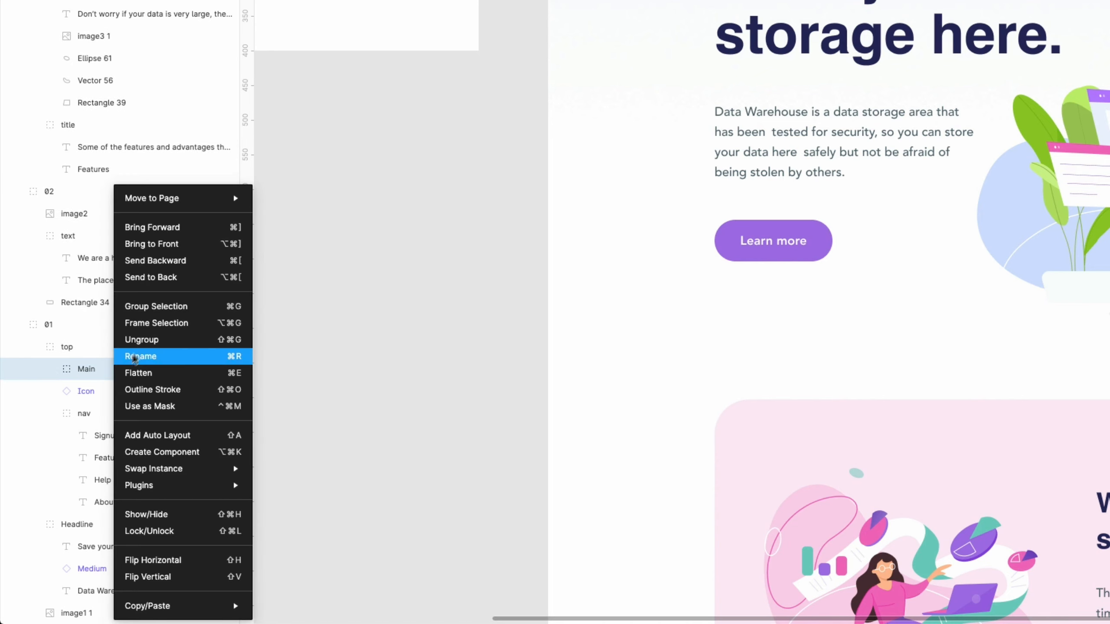
left_click(189, 453)
key("super+d")
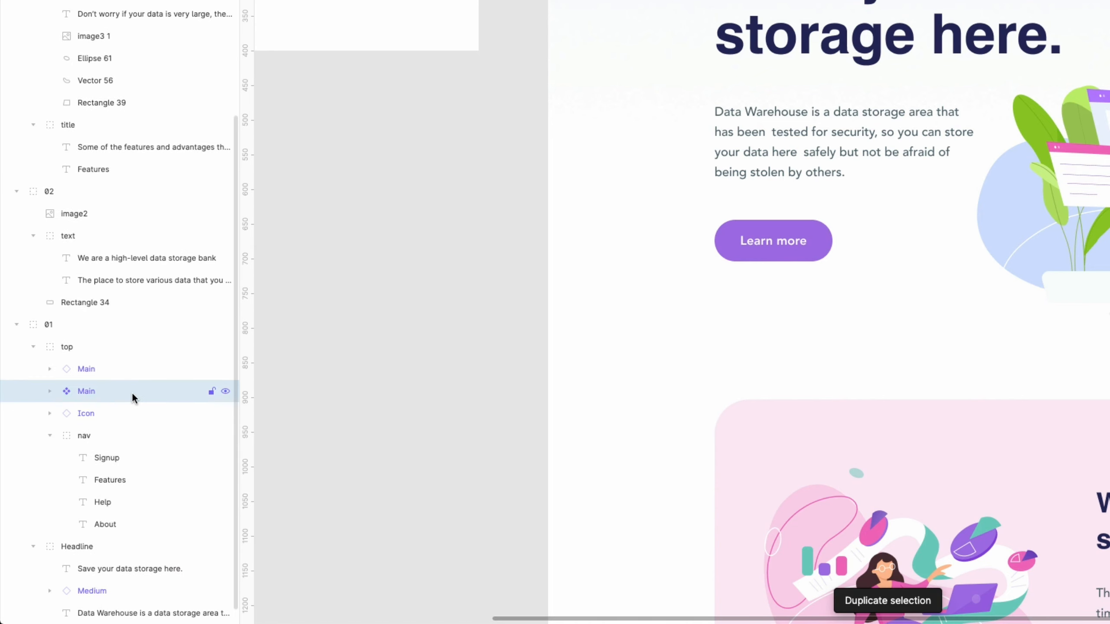
key("Delete")
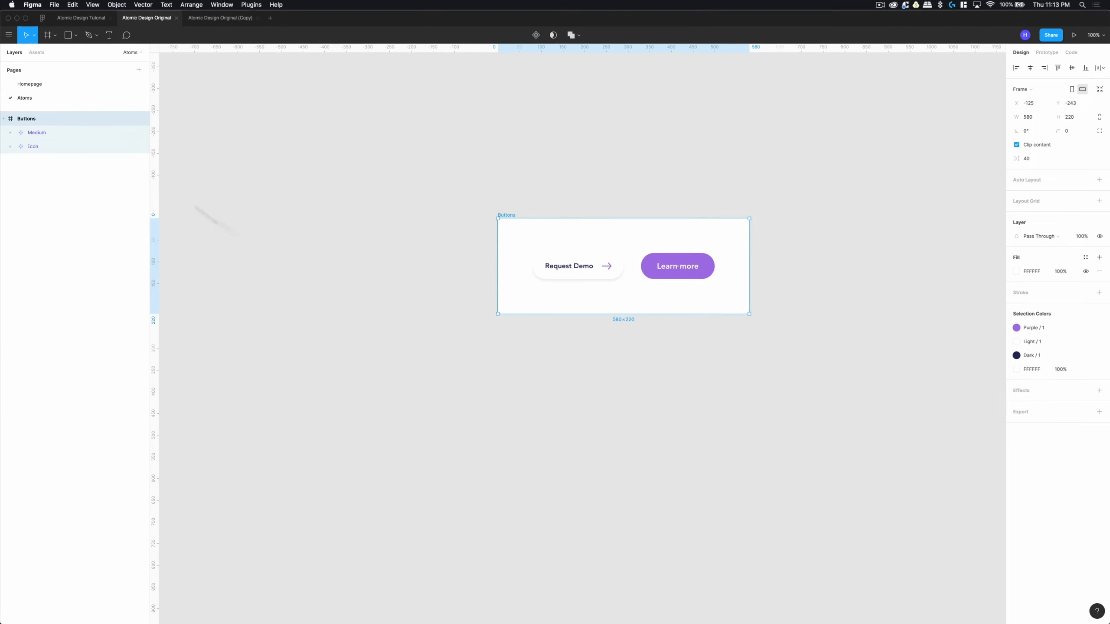
Draw a frame about 318 × 200 beside the Buttons frame on the Atoms page and name it Logos.
left_click(688, 389)
left_click_drag(751, 387, 451, 397)
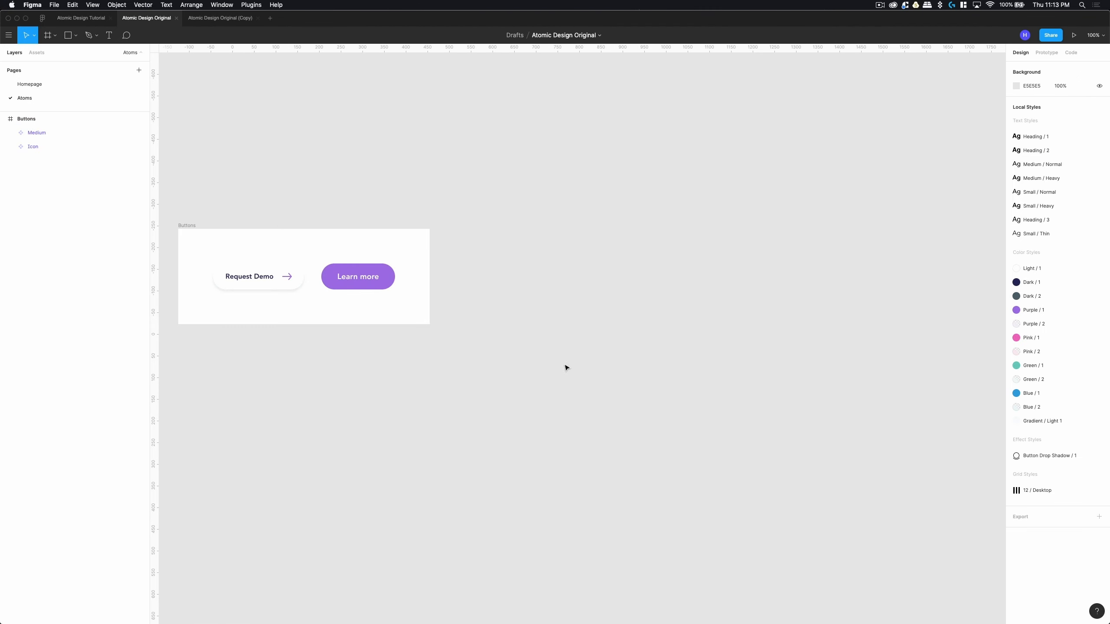
key("f")
left_click_drag(498, 232, 635, 319)
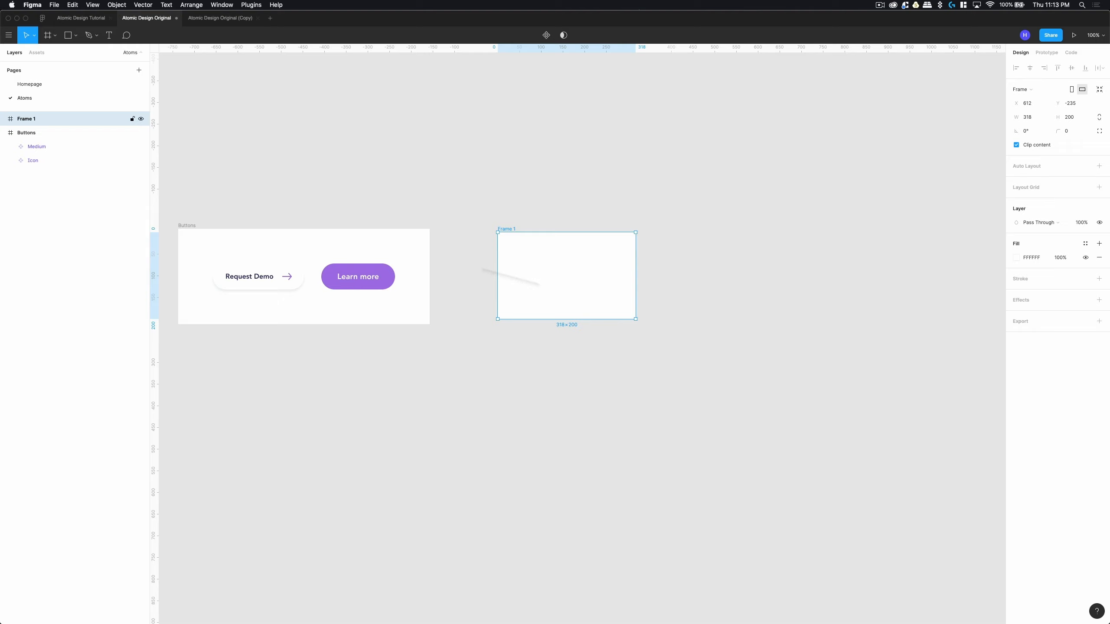
double_click(29, 119)
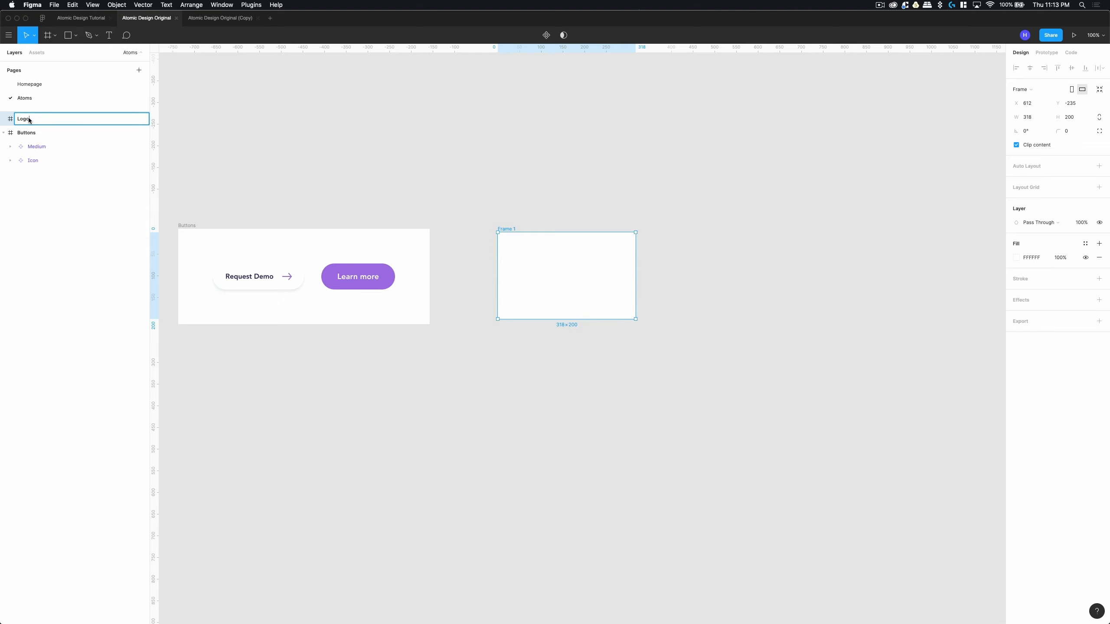
type("Logos")
key("Return")
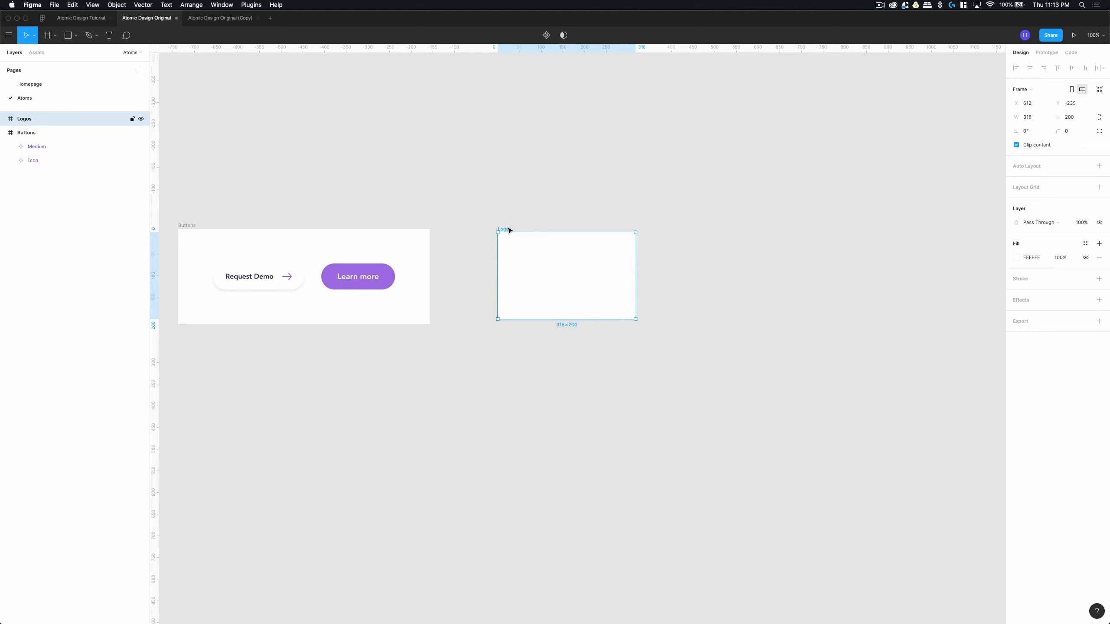
Paste the Main logo component into the Logos frame and add auto layout to the frame.
key("super+v")
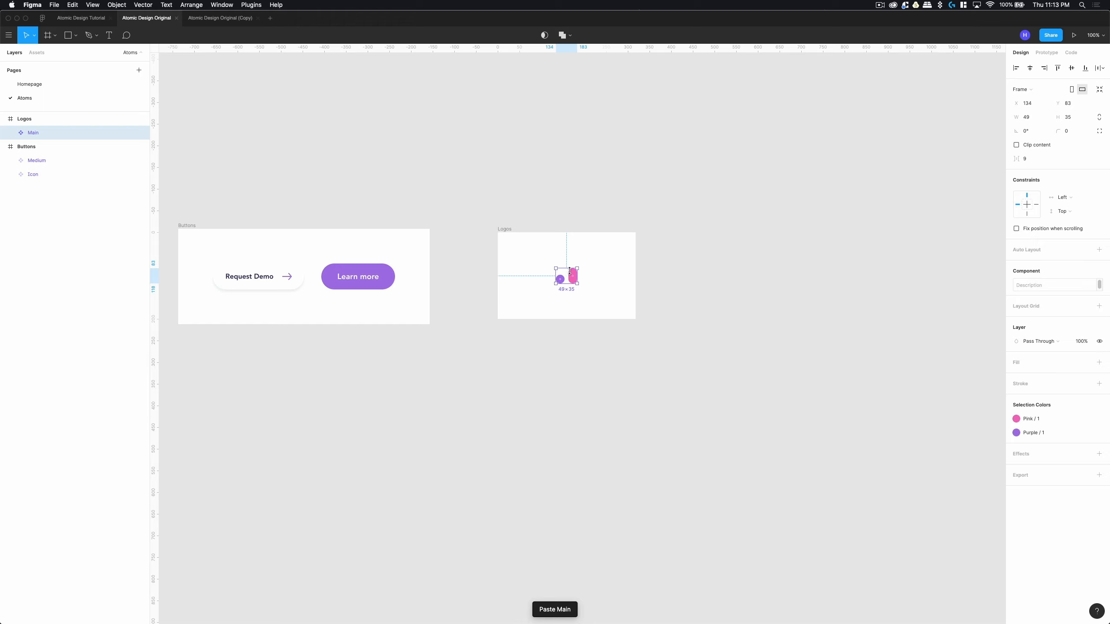
left_click(66, 119)
left_click(1099, 179)
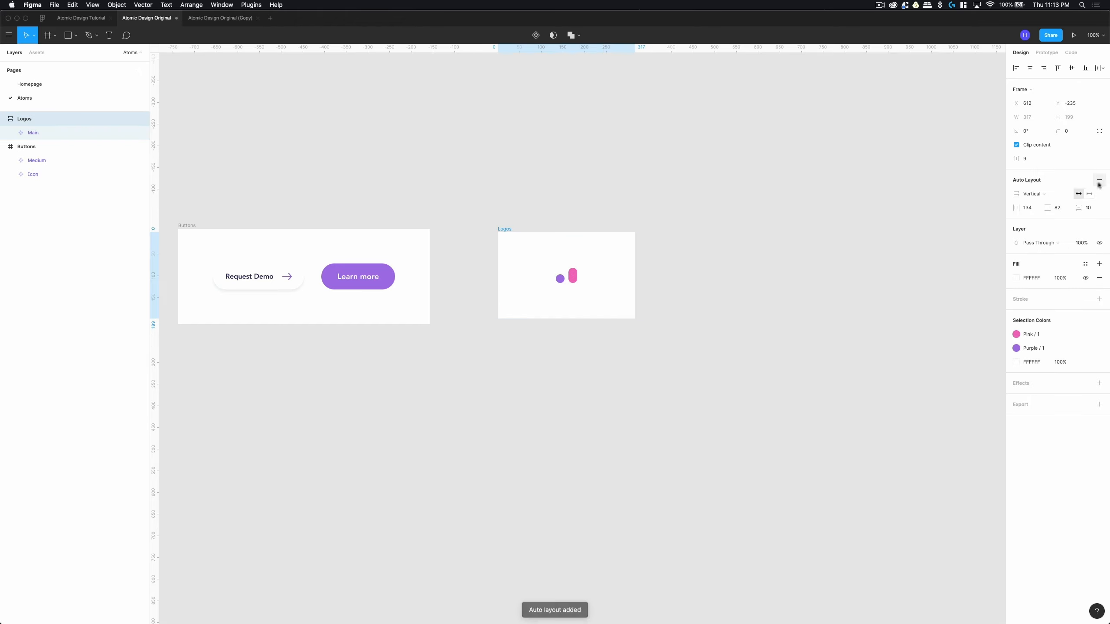
Set the Logos frame's horizontal and vertical auto layout padding to 80.
left_click(1030, 209)
type("80")
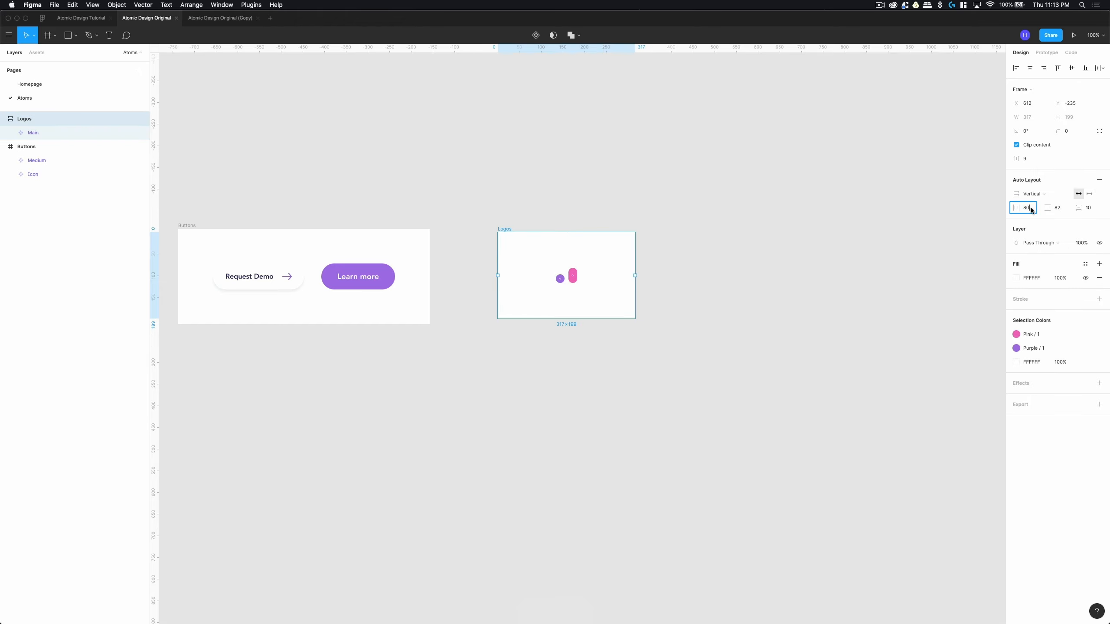
key("Tab")
type("8")
key("Return")
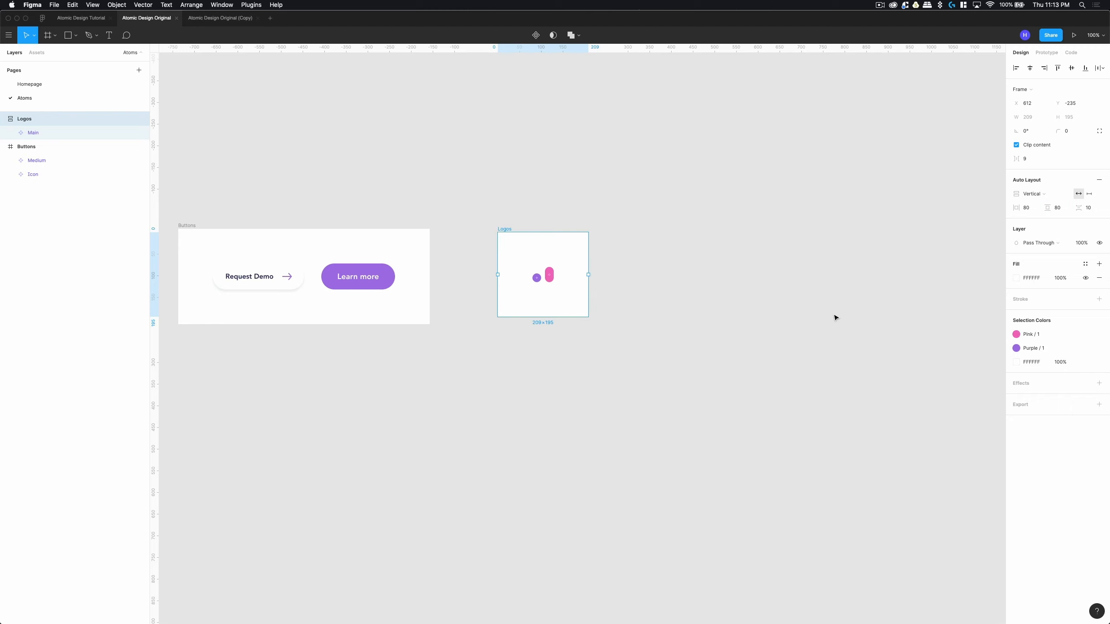
Move the Logos frame closer to the Buttons frame with their tops aligned, at X 555 and Y -243.
left_click(834, 317)
scroll(726, 248, "left", 3)
left_click_drag(634, 231, 605, 229)
key("alt")
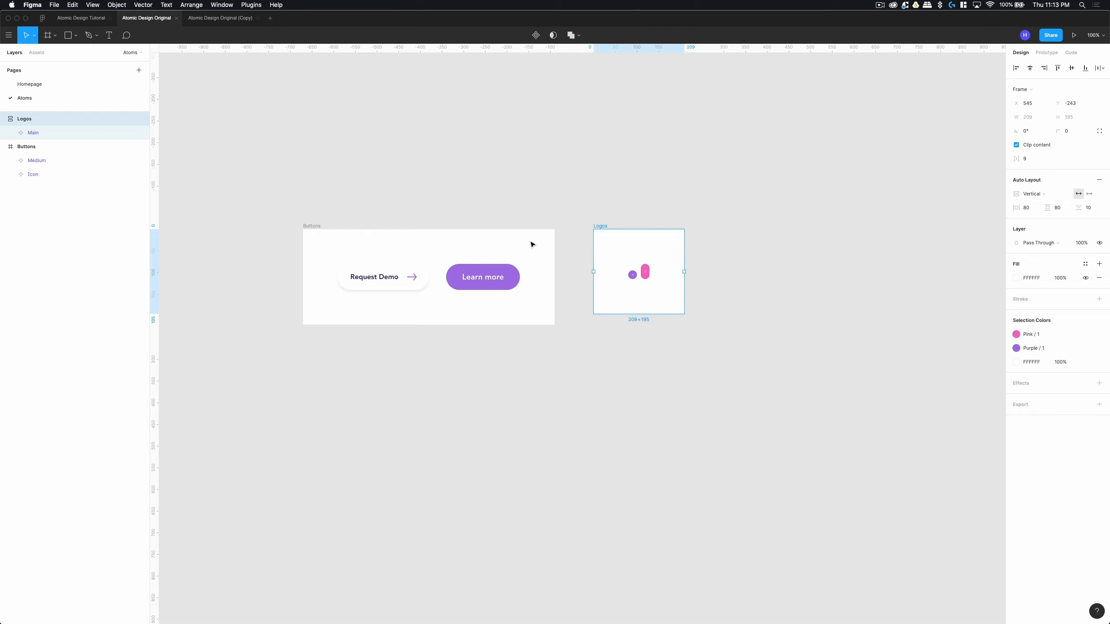
key("shift+Right")
key("minus")
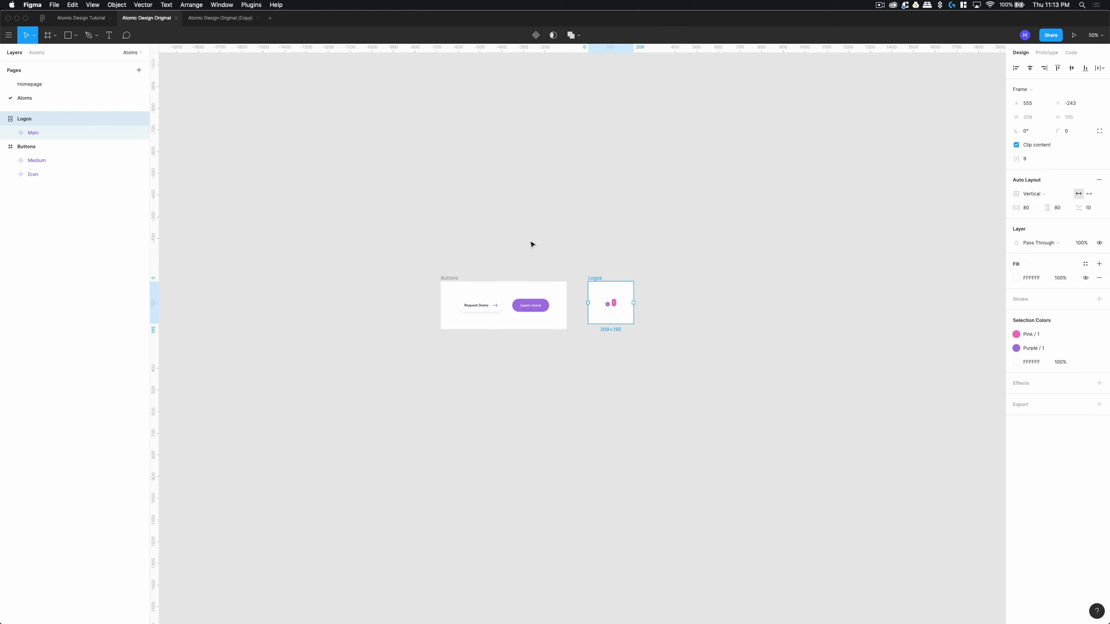
left_click(522, 261)
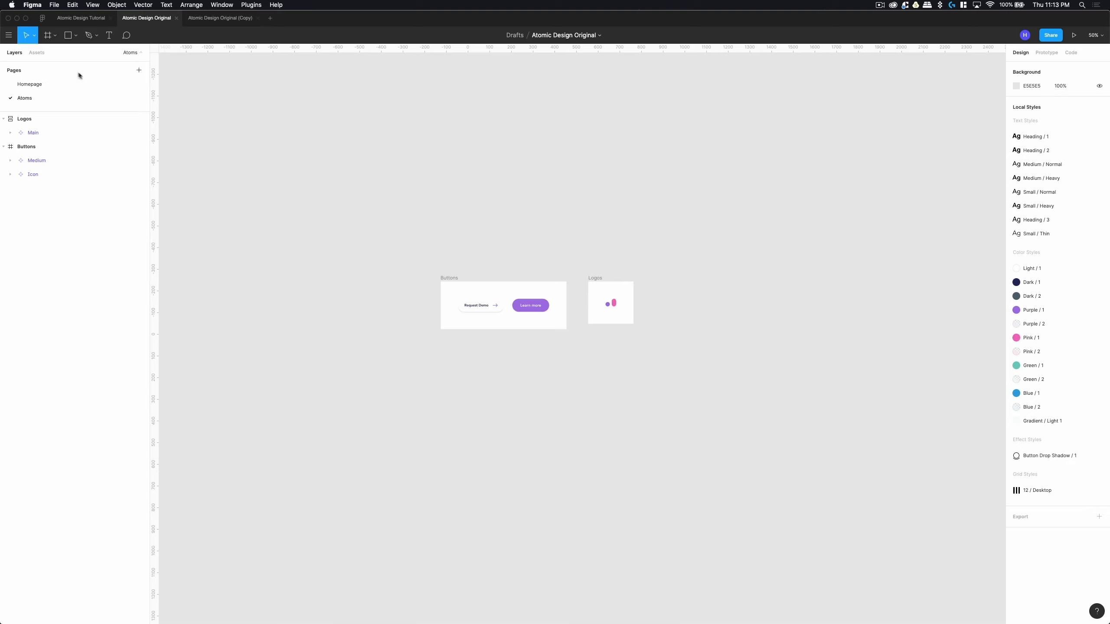
Look over the Buttons and Logos components in the file's local assets.
left_click(45, 56)
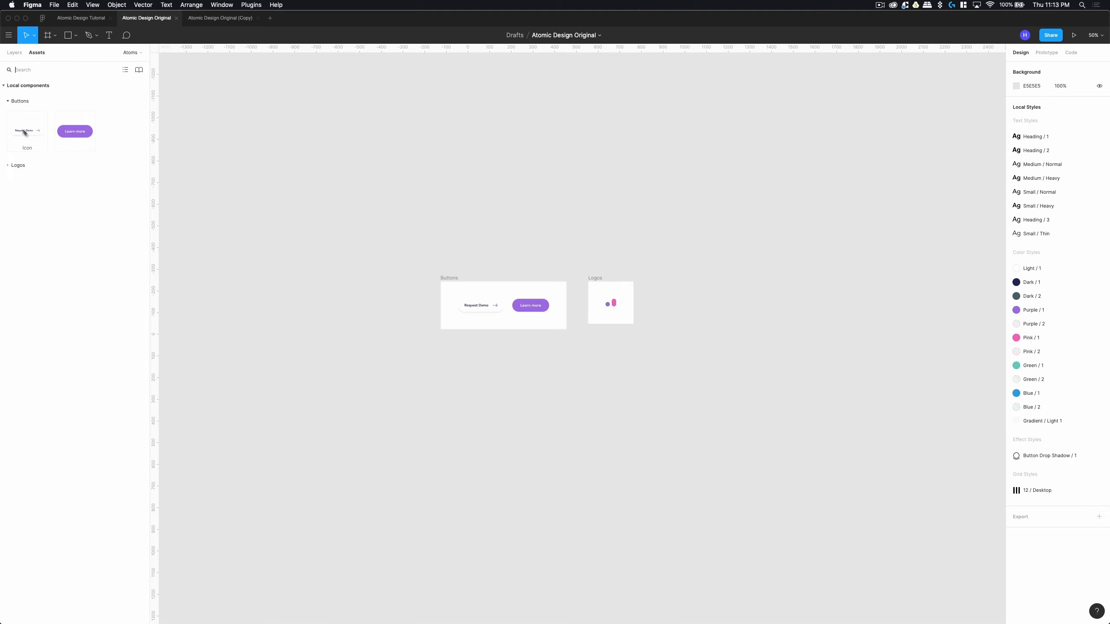
left_click(12, 166)
left_click(13, 52)
Examine the cards and their illustrations in the Features section of the Homepage page.
left_click(56, 84)
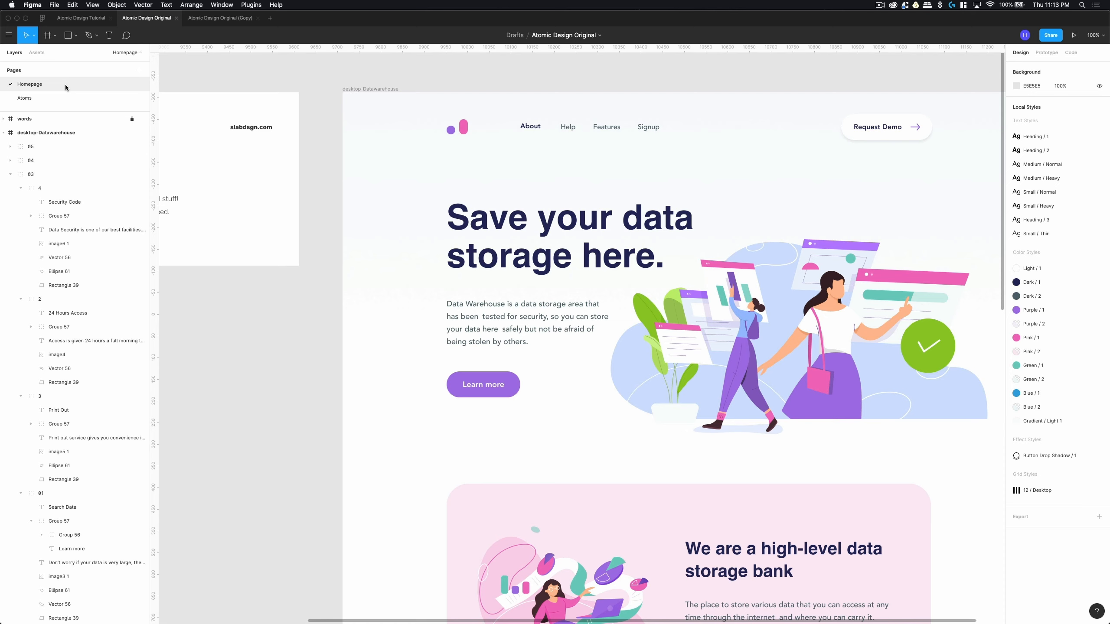
scroll(396, 309, "down", 10)
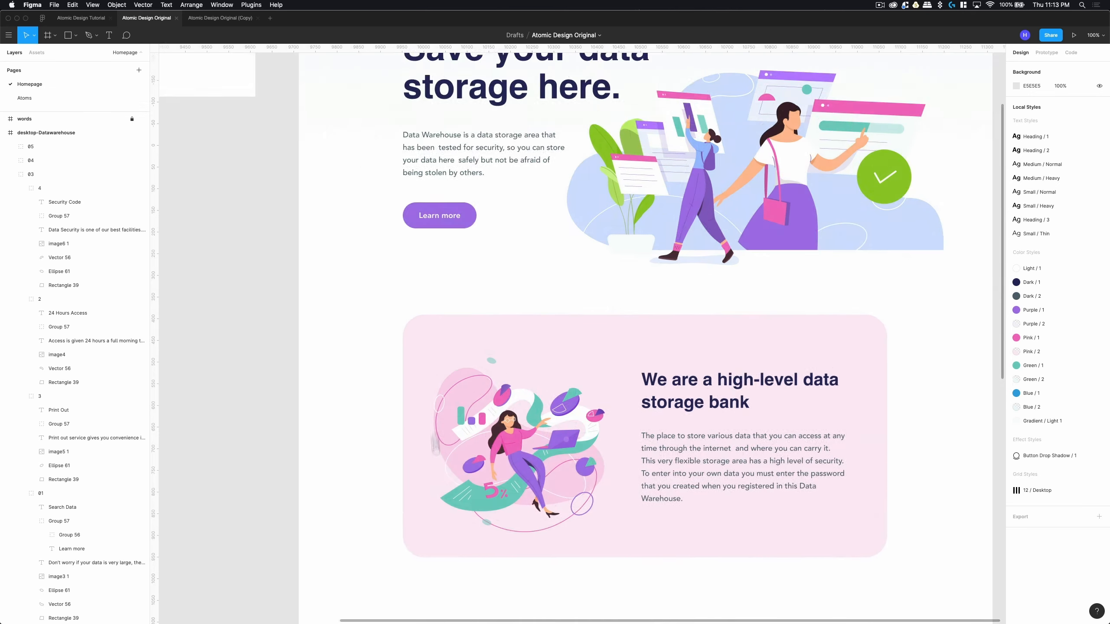
scroll(444, 408, "down", 5)
left_click(562, 214, "super")
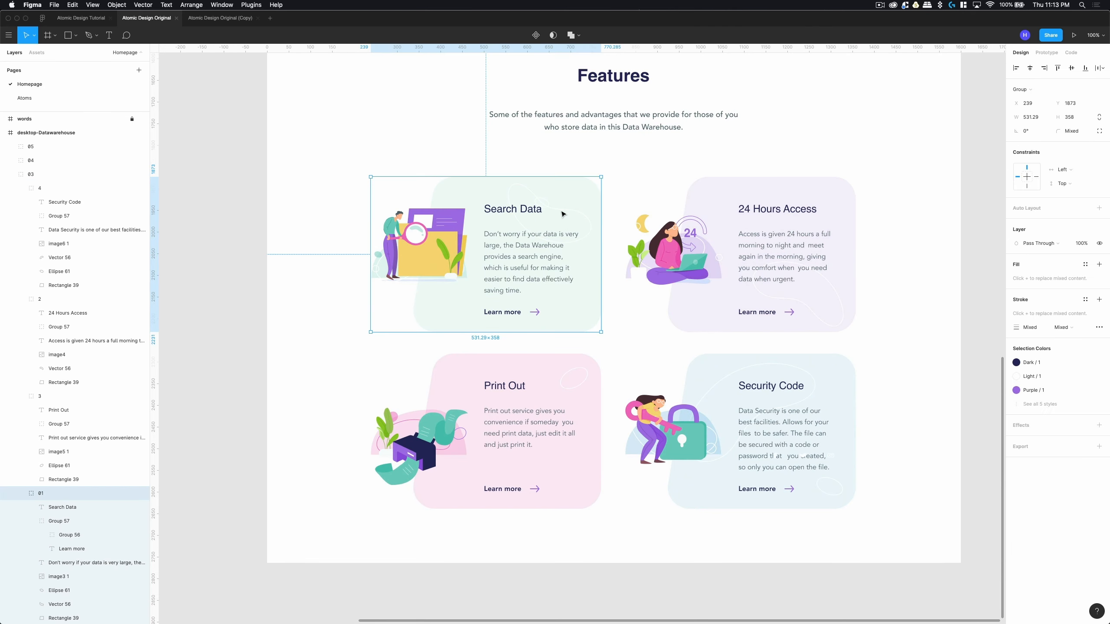
left_click(786, 213)
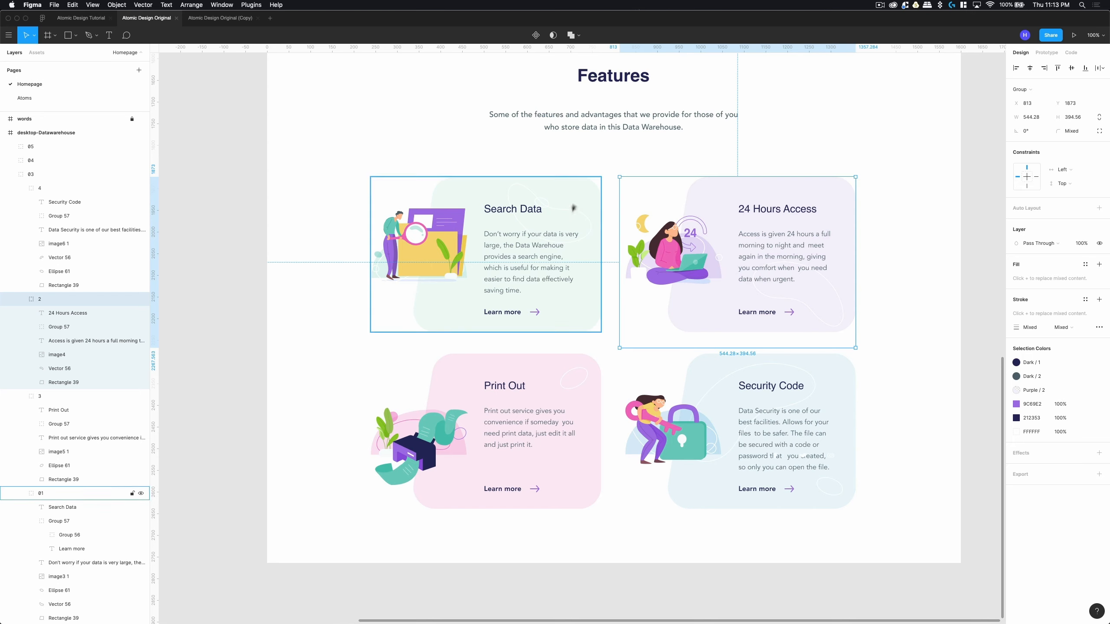
scroll(558, 208, "down", 1)
scroll(558, 209, "left", 1)
left_click(428, 213)
double_click(433, 211)
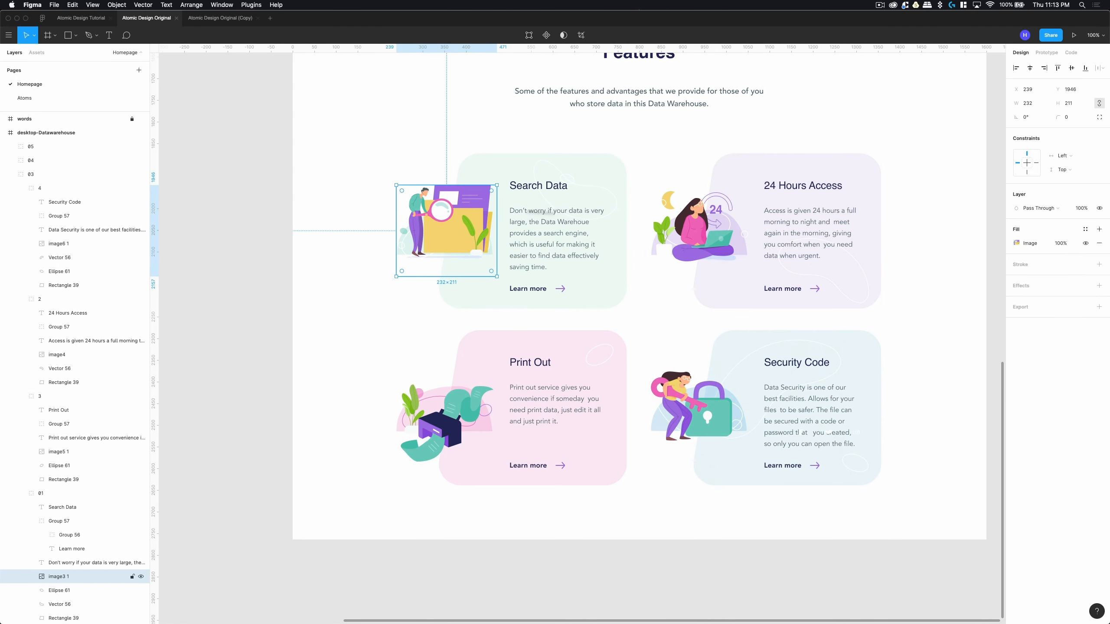
left_click(695, 228)
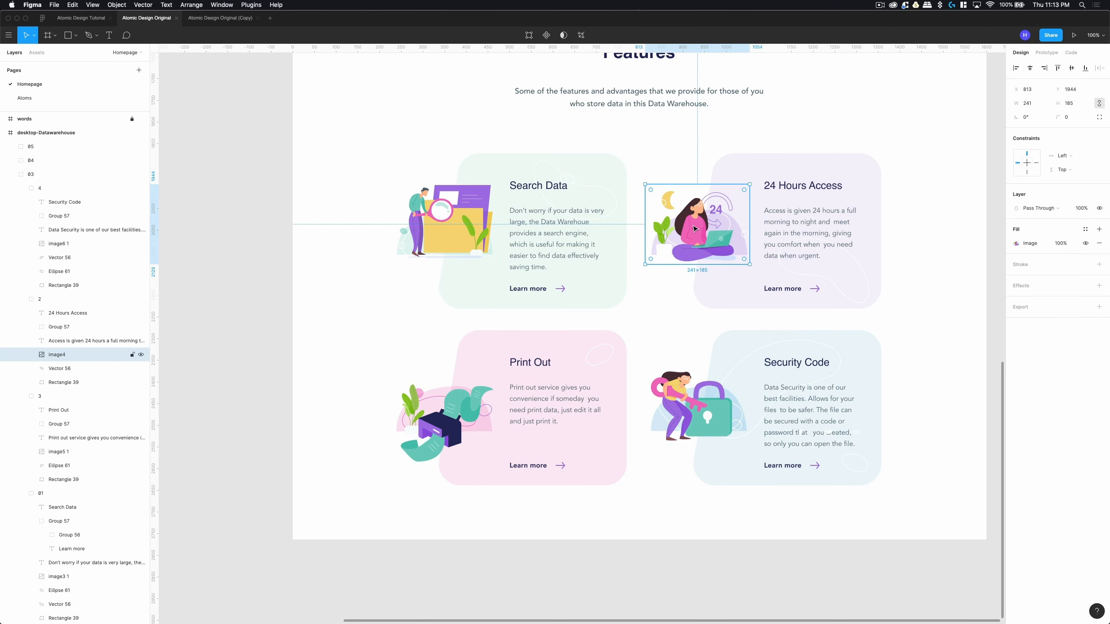
Compare the dimensions of the illustrations in the four feature cards.
key("minus")
left_click(489, 309)
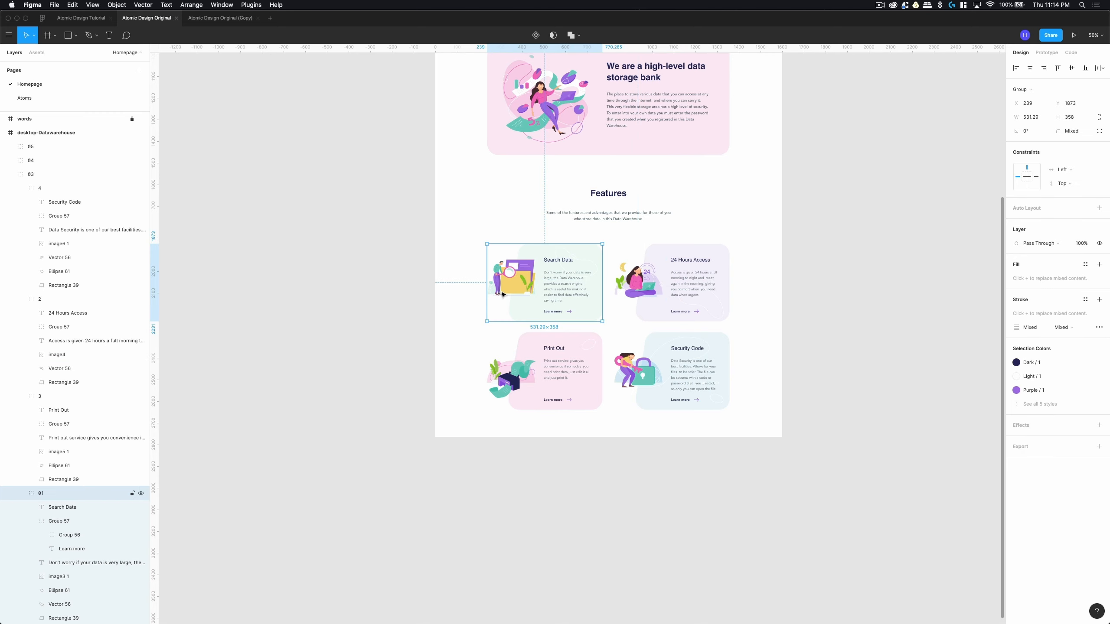
double_click(504, 296)
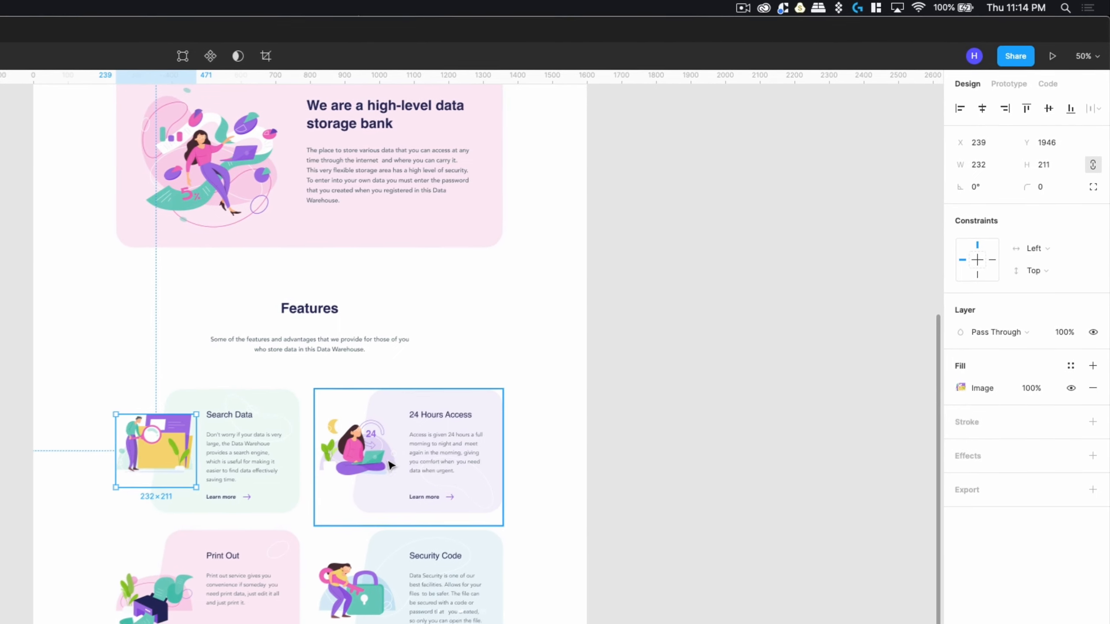
left_click(647, 291)
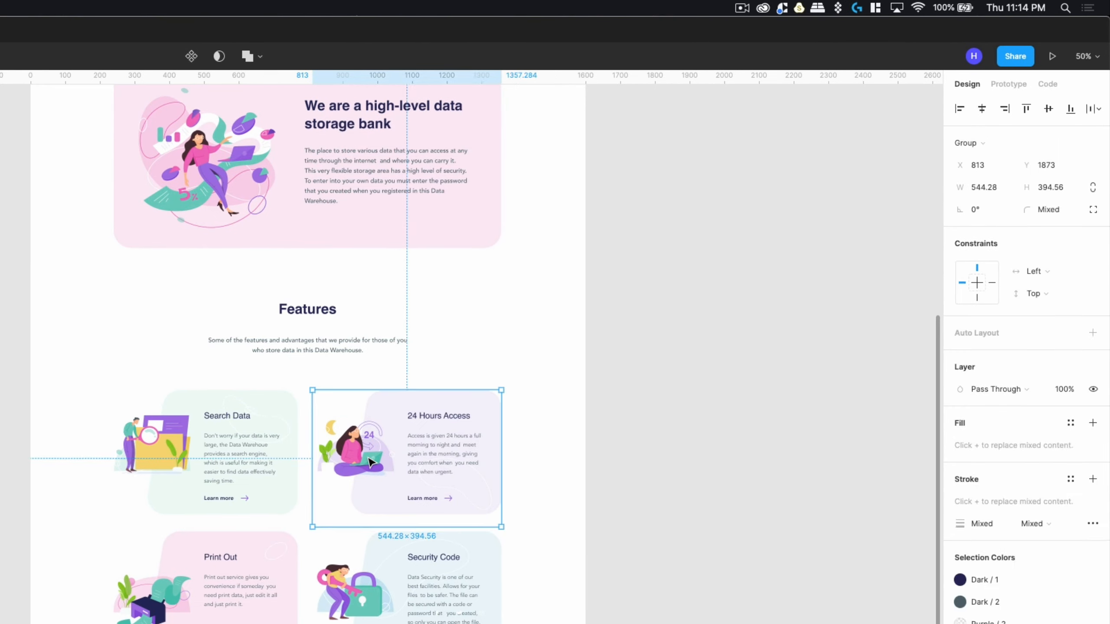
double_click(646, 292)
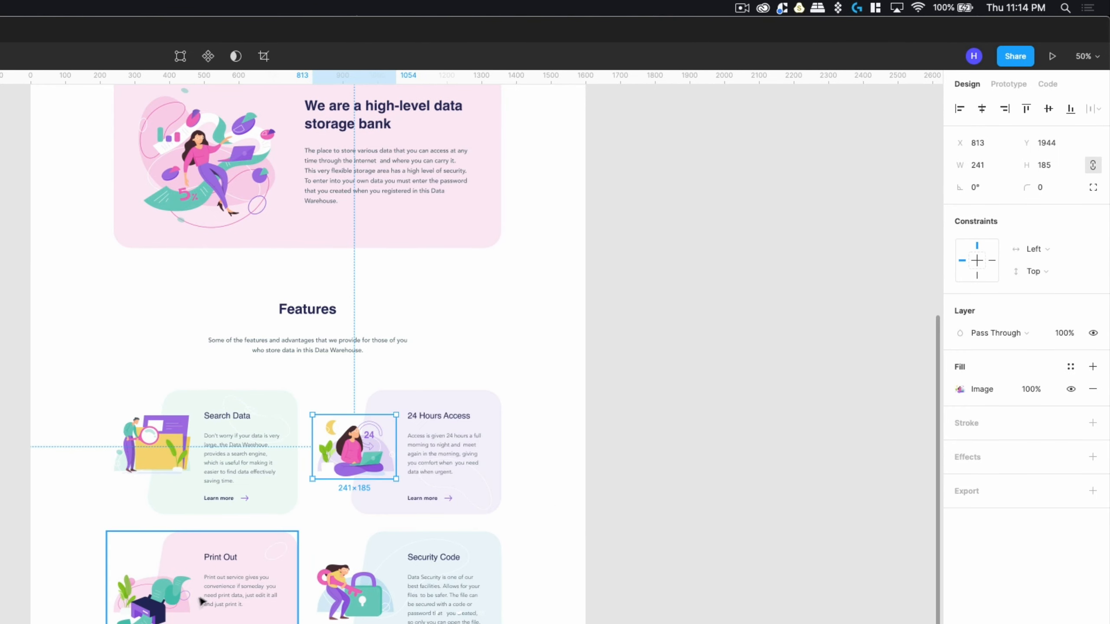
left_click(153, 606)
double_click(153, 606)
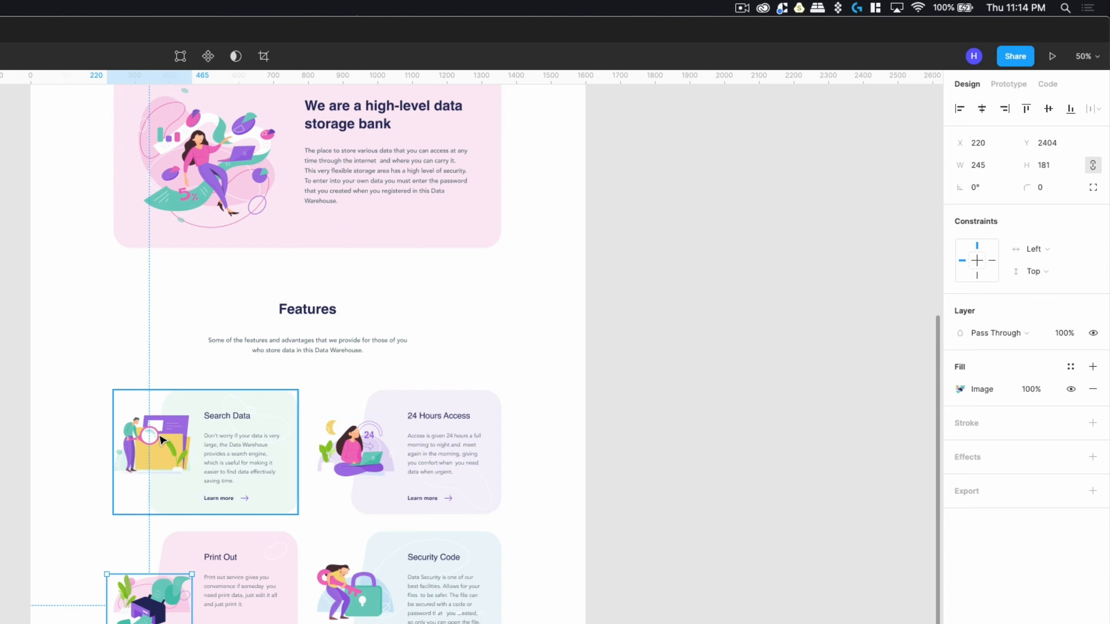
double_click(164, 444)
double_click(361, 442)
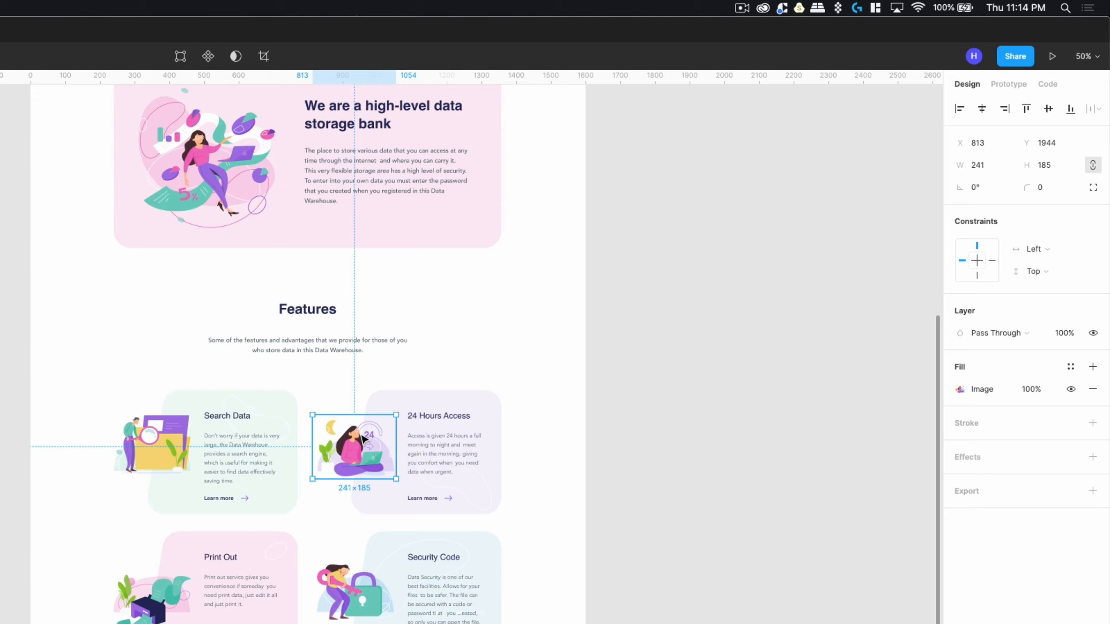
double_click(165, 455)
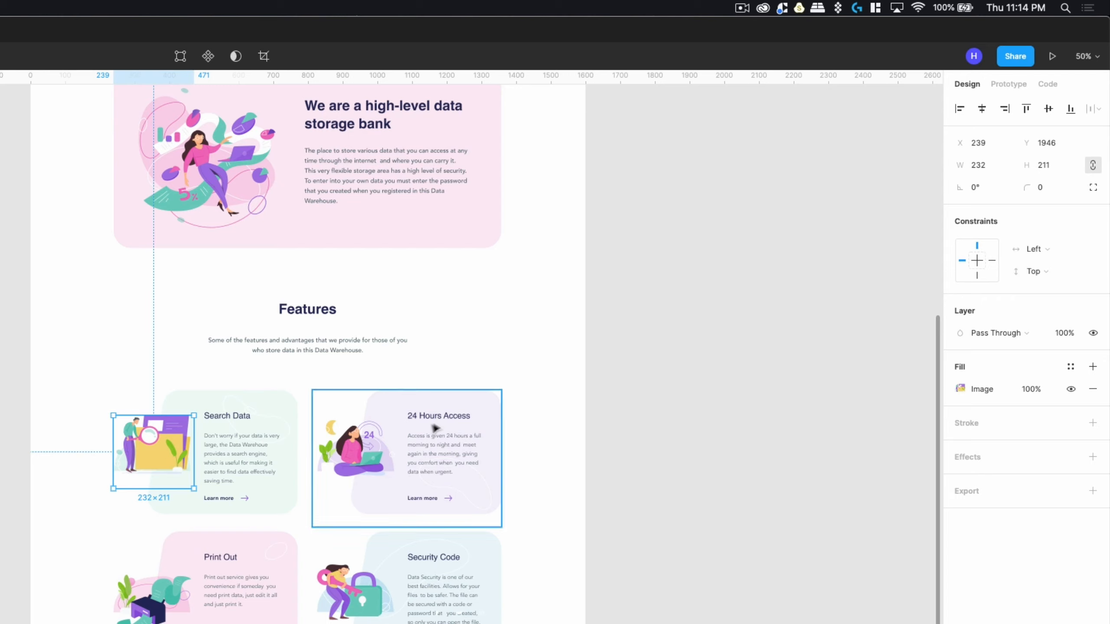
double_click(363, 462)
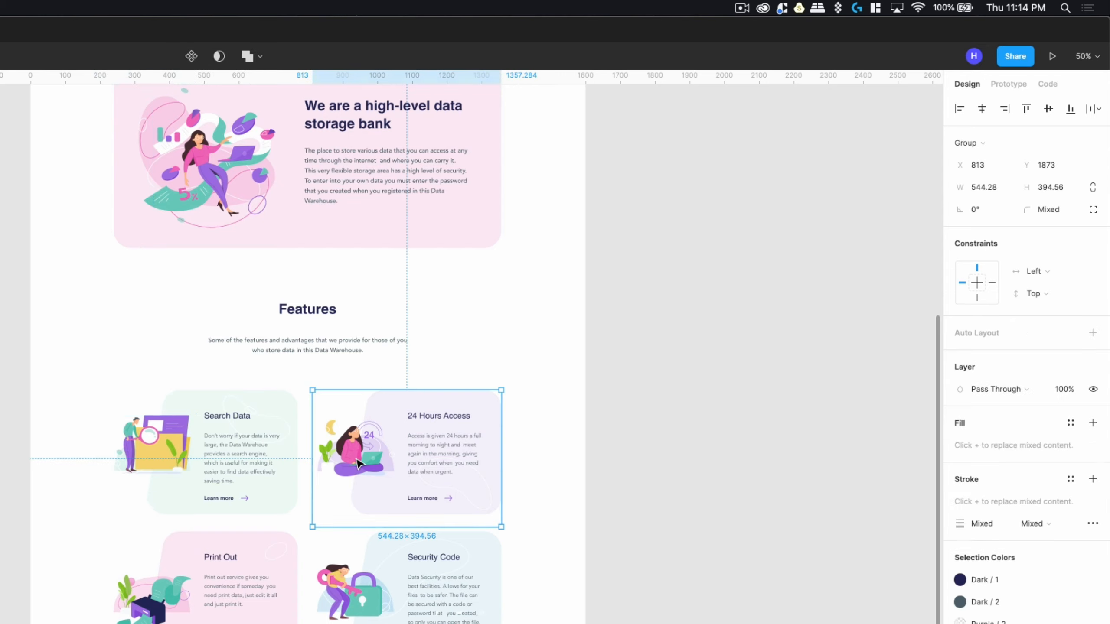
double_click(142, 611)
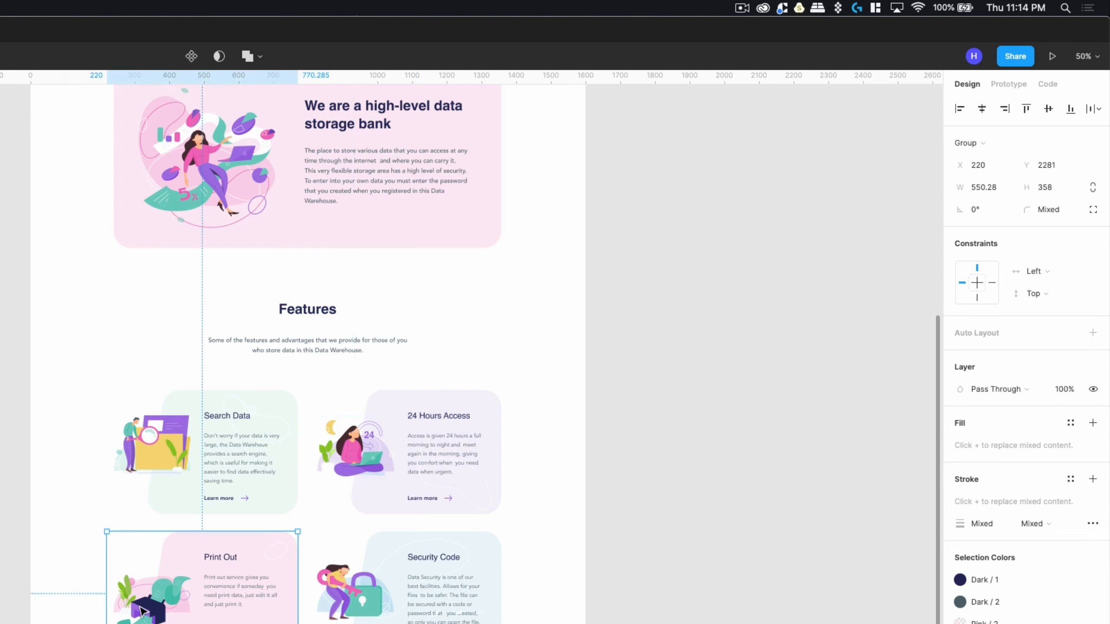
double_click(366, 610)
left_click(783, 515)
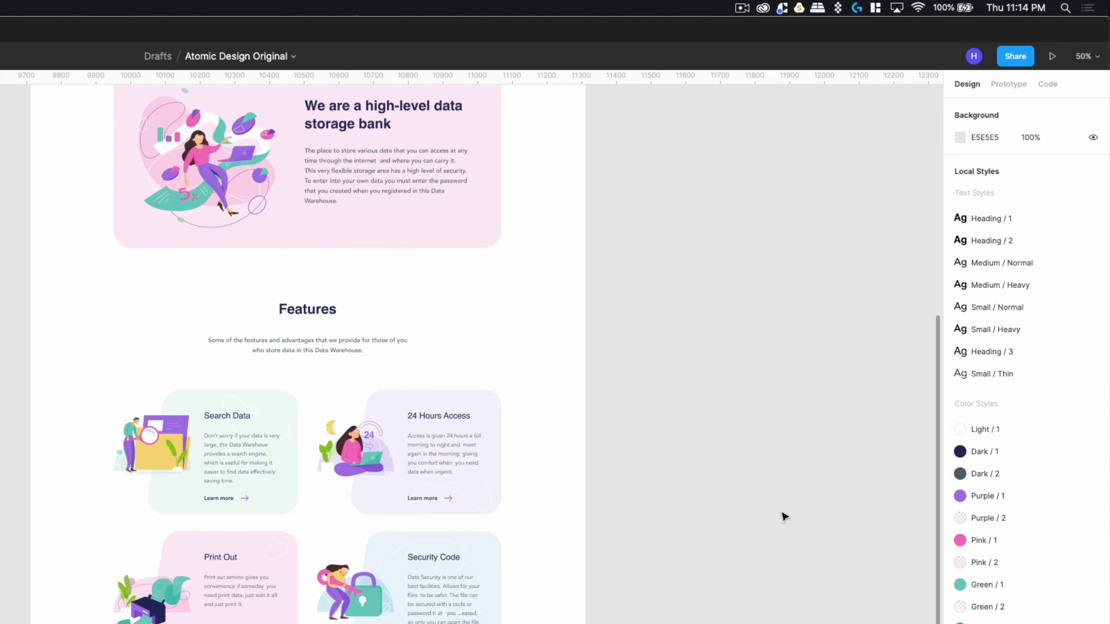
Draw a frame about 344 × 268 beside the Features section and set its width to 245.
key("f")
left_click_drag(678, 408, 798, 505)
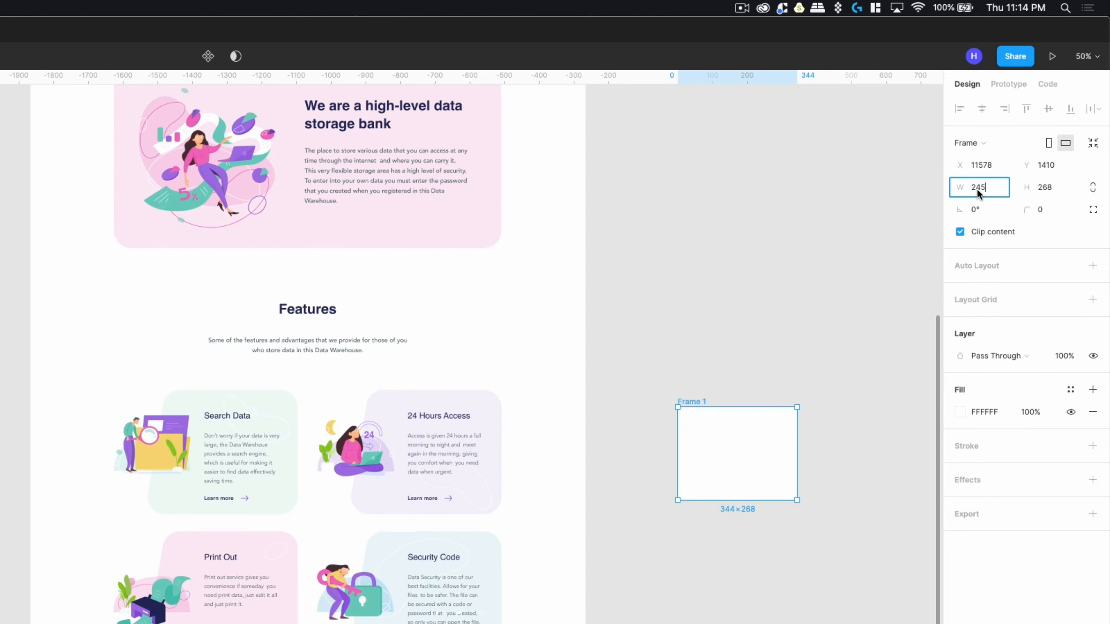
key("Return")
left_click(862, 264)
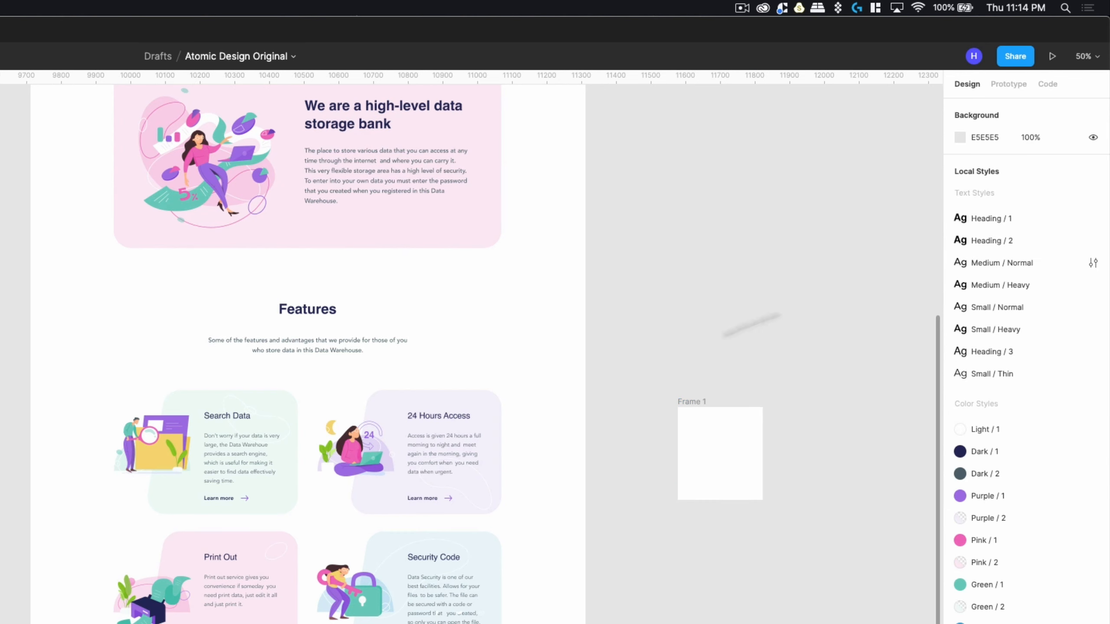
Check the heights of the feature card illustrations and set the new frame's height to 211.
left_click(157, 449)
left_click(157, 448)
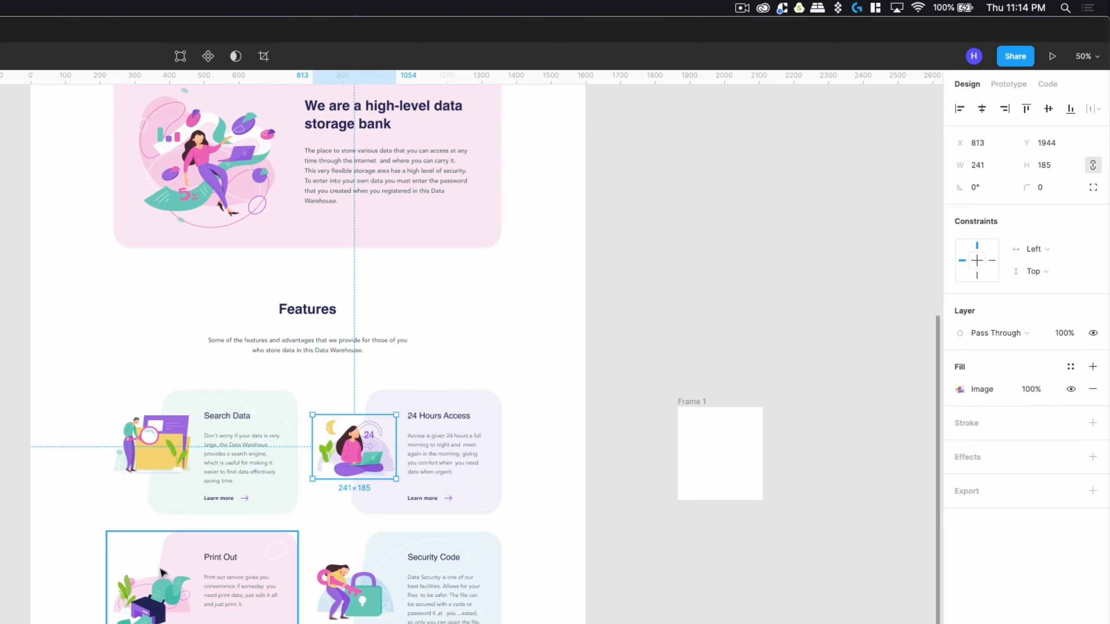
left_click(157, 597)
double_click(157, 596)
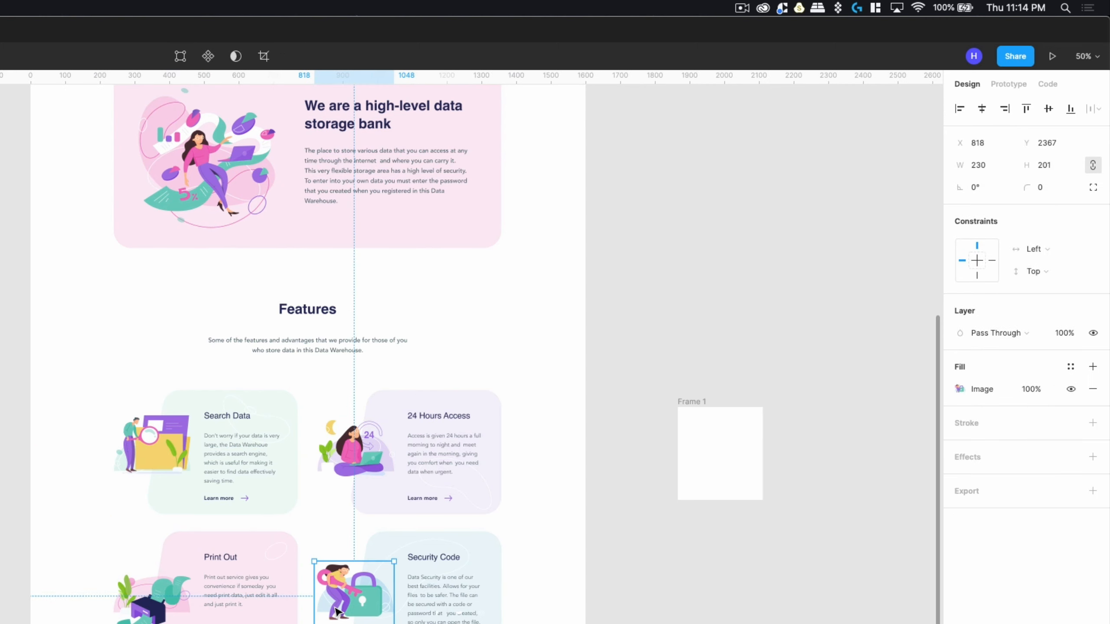
left_click(797, 592)
left_click(698, 407)
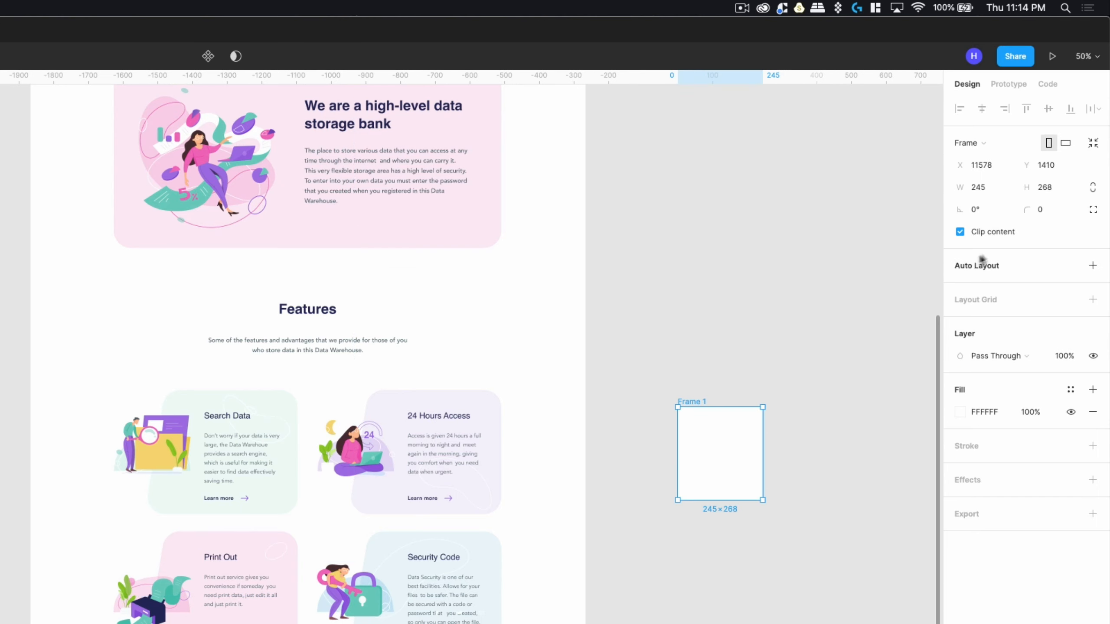
left_click(1054, 188)
type("211")
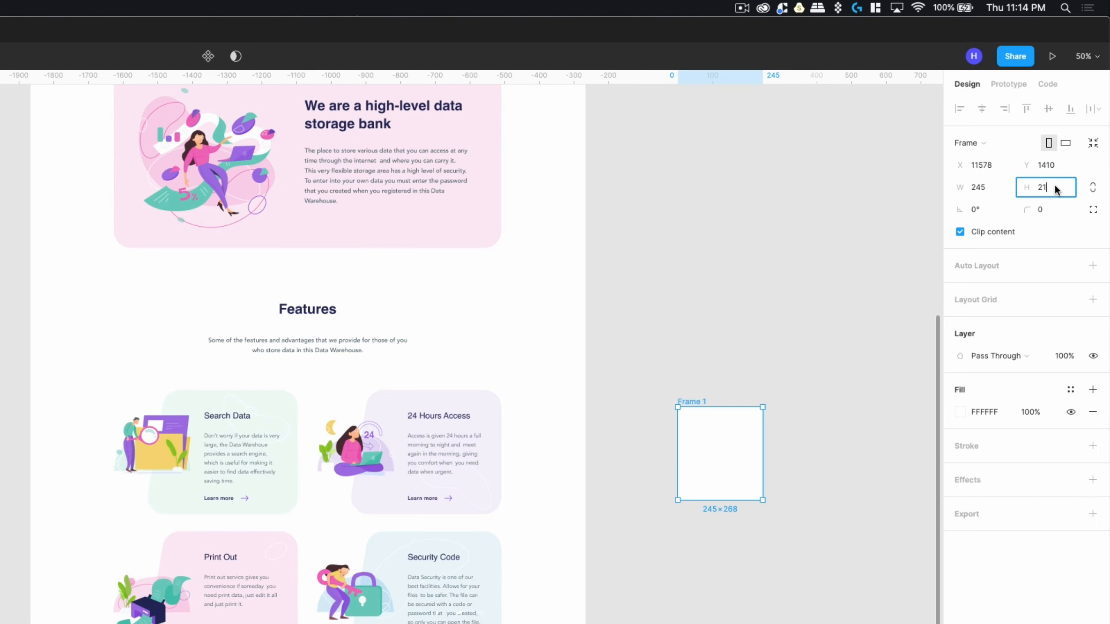
key("Return")
left_click(771, 341)
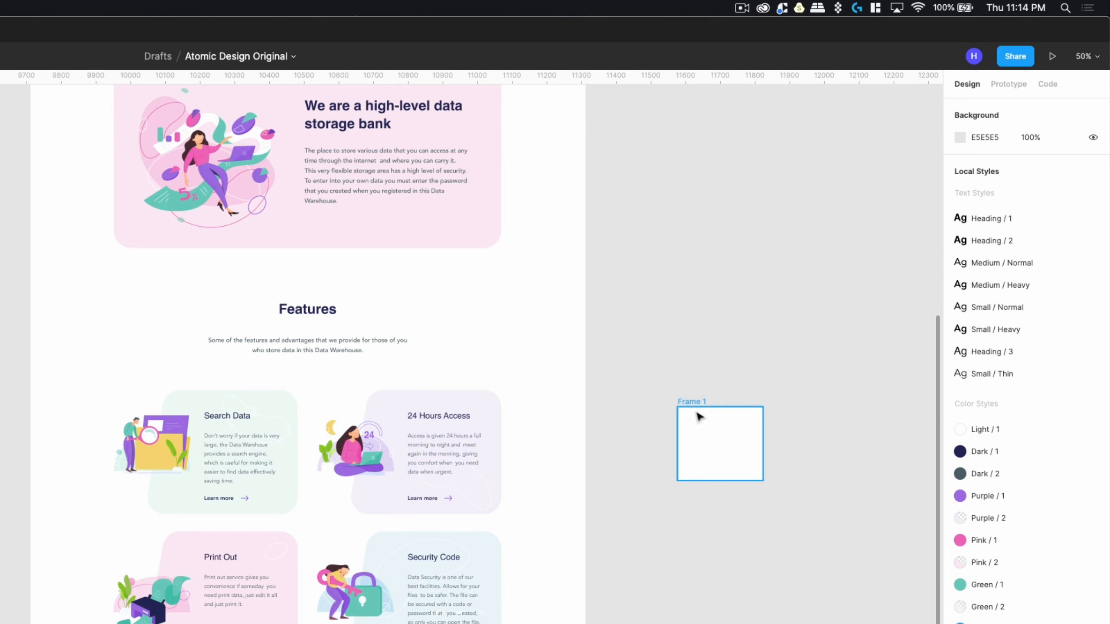
Move the new frame closer to the feature cards, at X 11422 and Y 1356, and rename it as 1.
left_click_drag(698, 409, 643, 389)
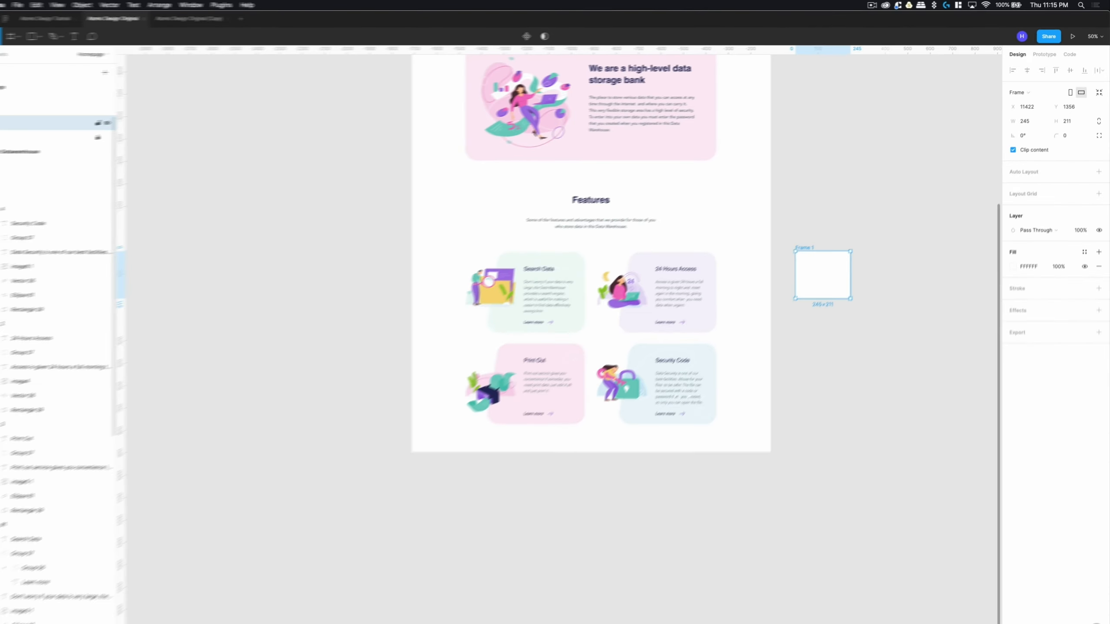
double_click(27, 119)
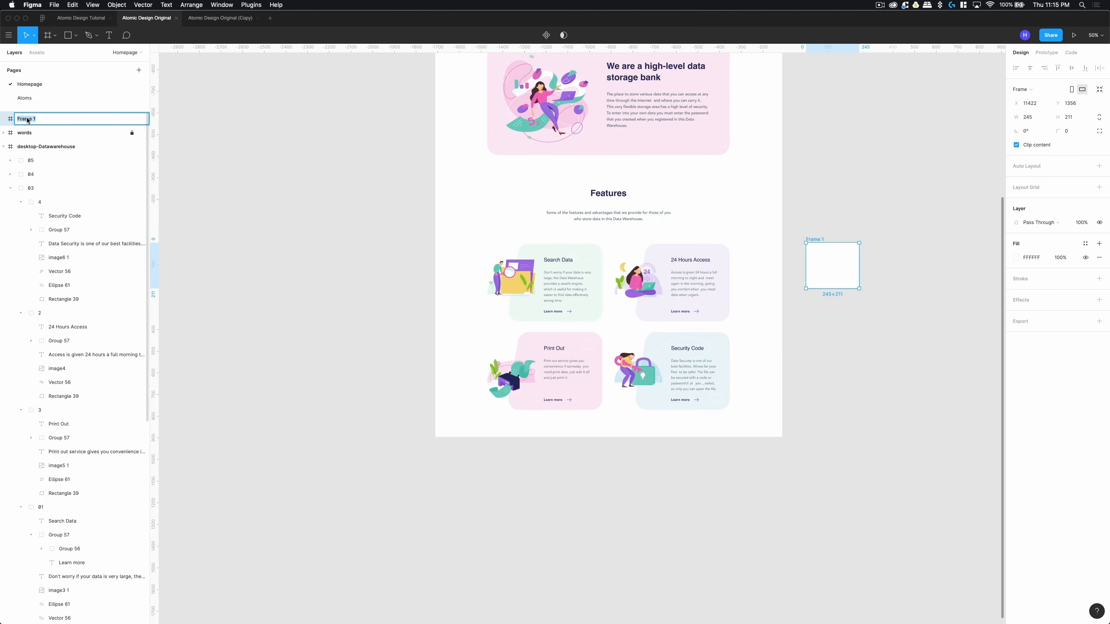
type("1")
key("Return")
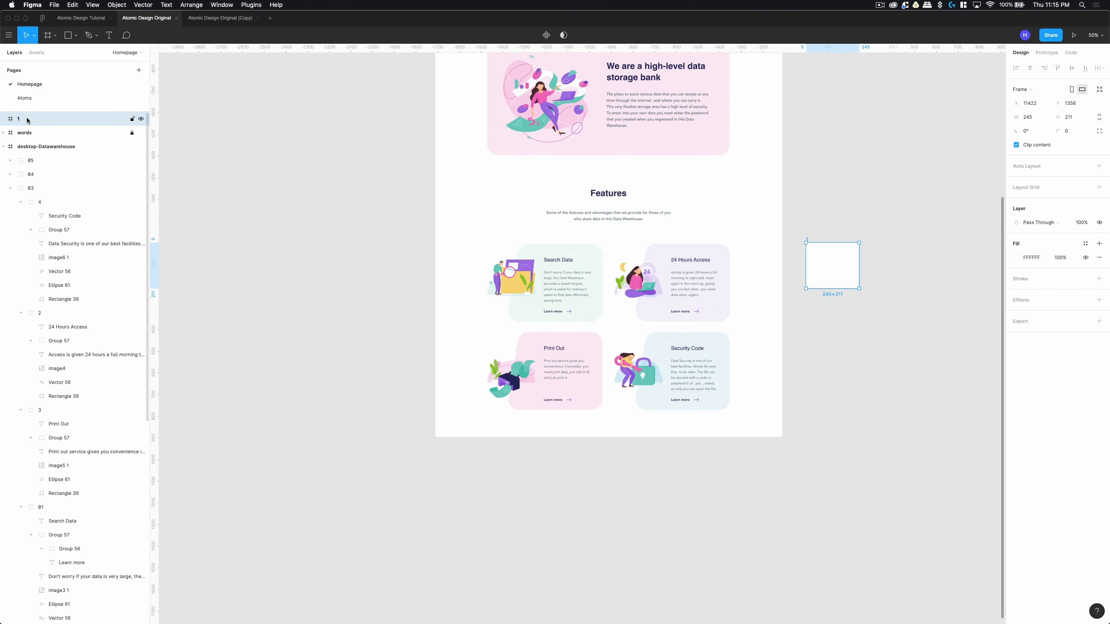
Rename the image layer in the Search Data card as Illustration.
left_click(513, 286, "super")
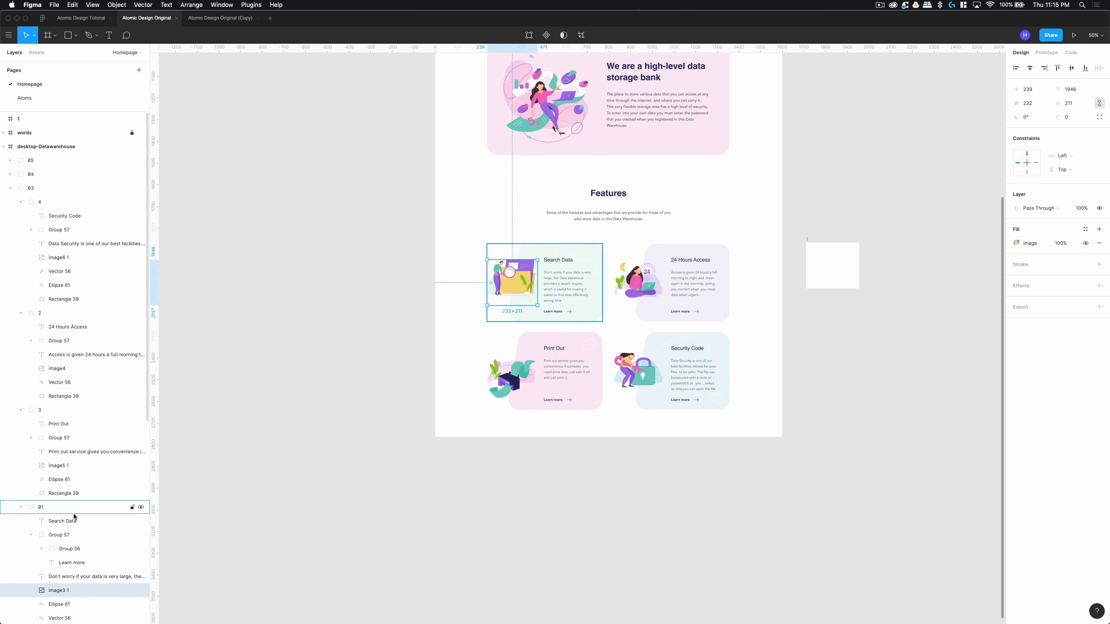
scroll(64, 580, "down", 1)
double_click(61, 577)
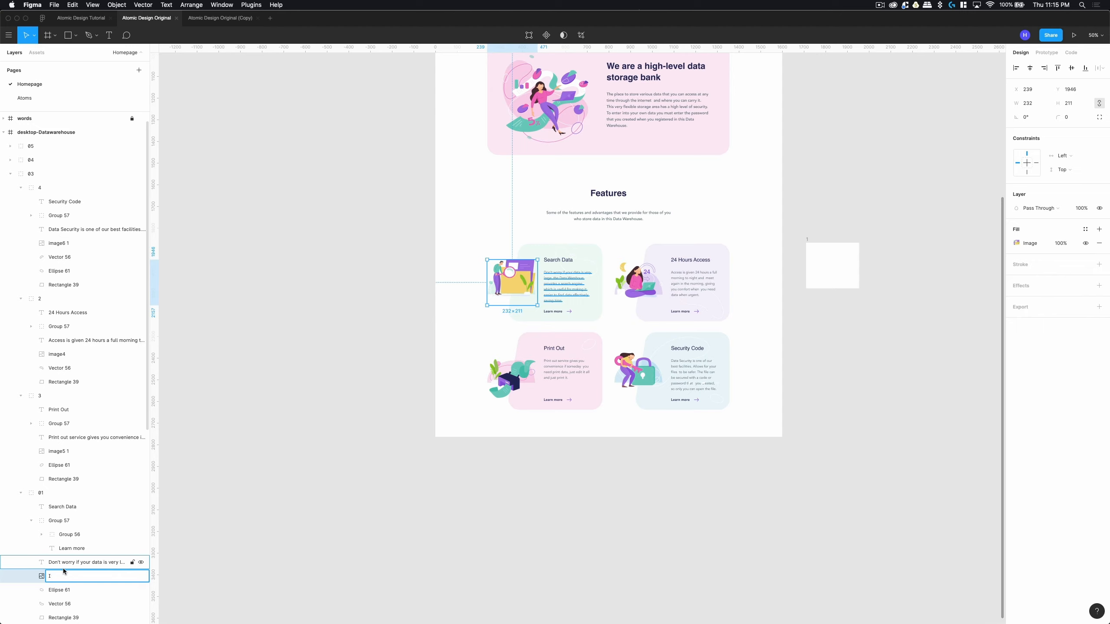
type("Illustration")
key("Return")
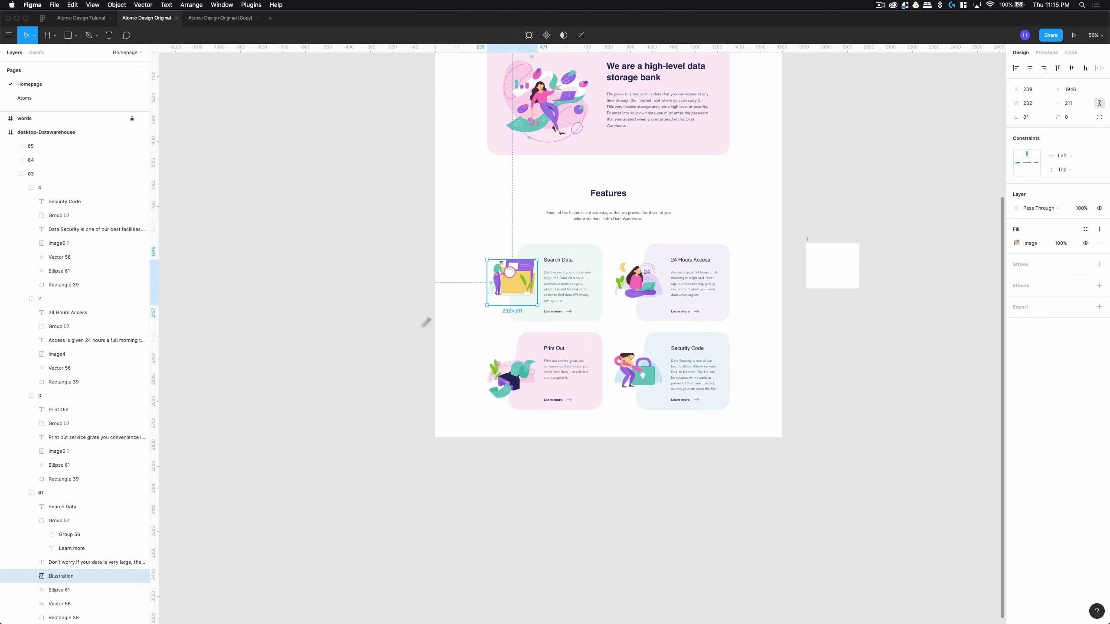
Cut the illustration out of the Search Data card and paste it into the empty frame 1.
key("Delete")
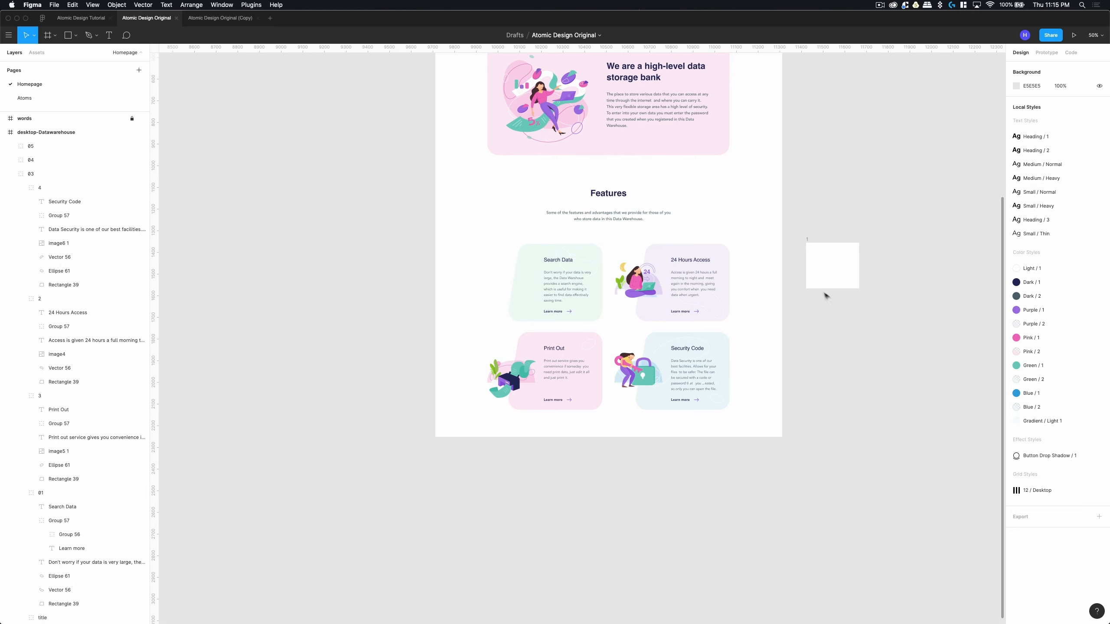
left_click_drag(791, 226, 891, 311)
key("shift+2")
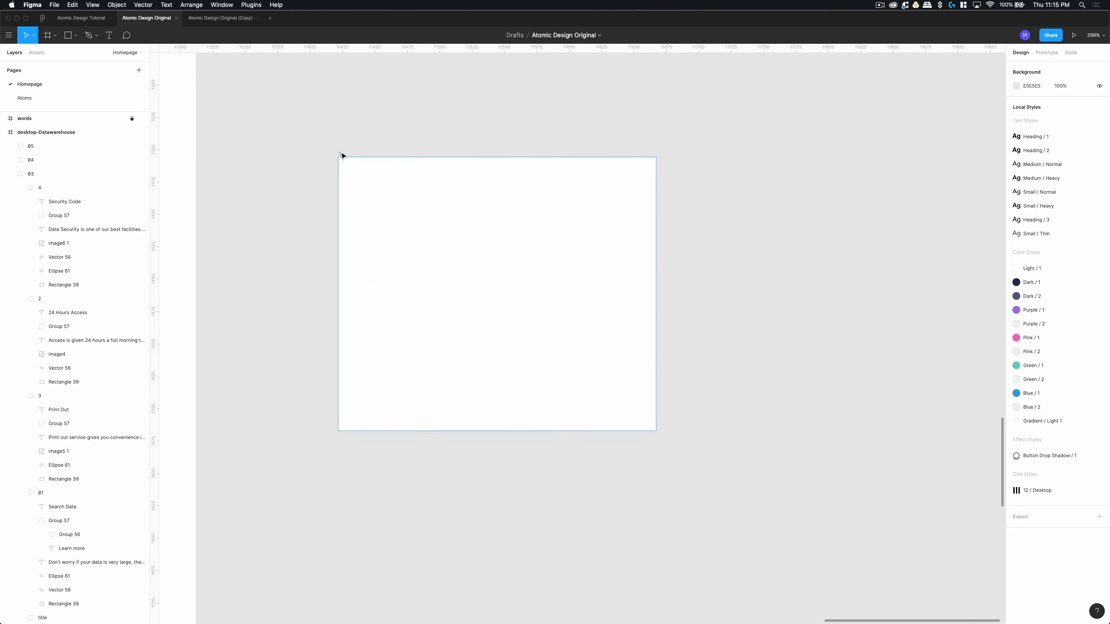
left_click(339, 154)
key("super+v")
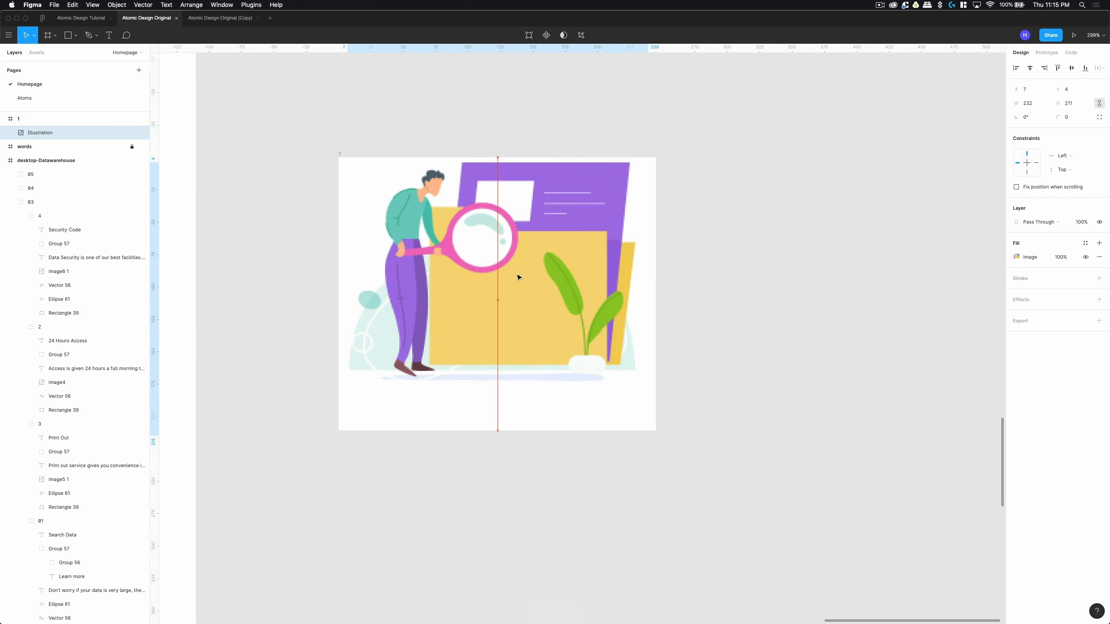
Scale the pasted illustration proportionally to 245 × 222 so it spans the full width of frame 1.
left_click_drag(518, 277, 518, 301)
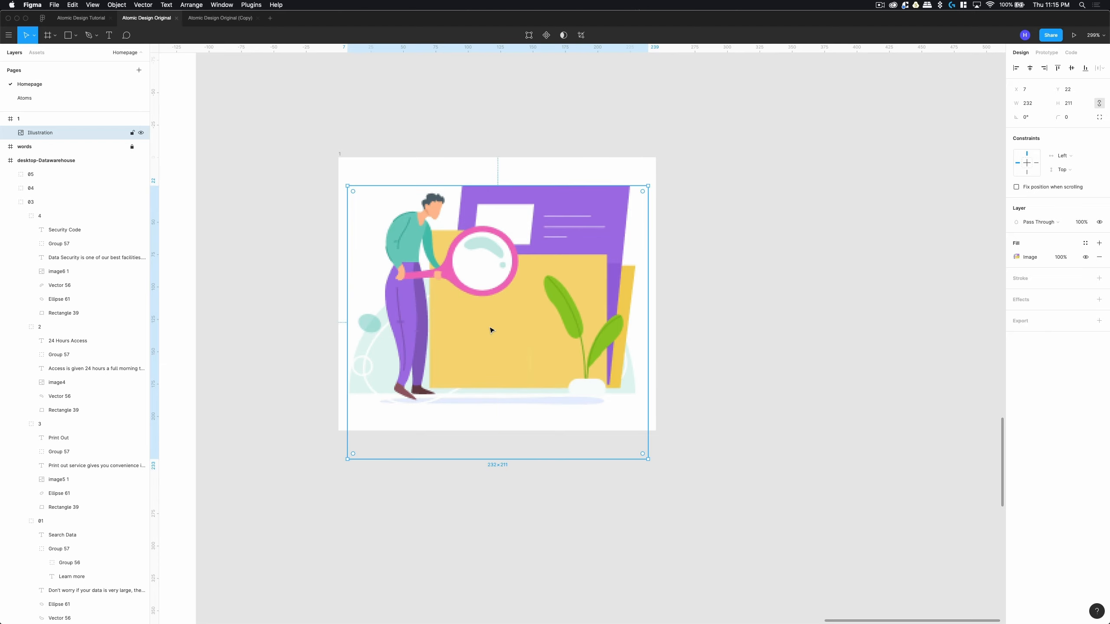
left_click_drag(647, 186, 655, 179)
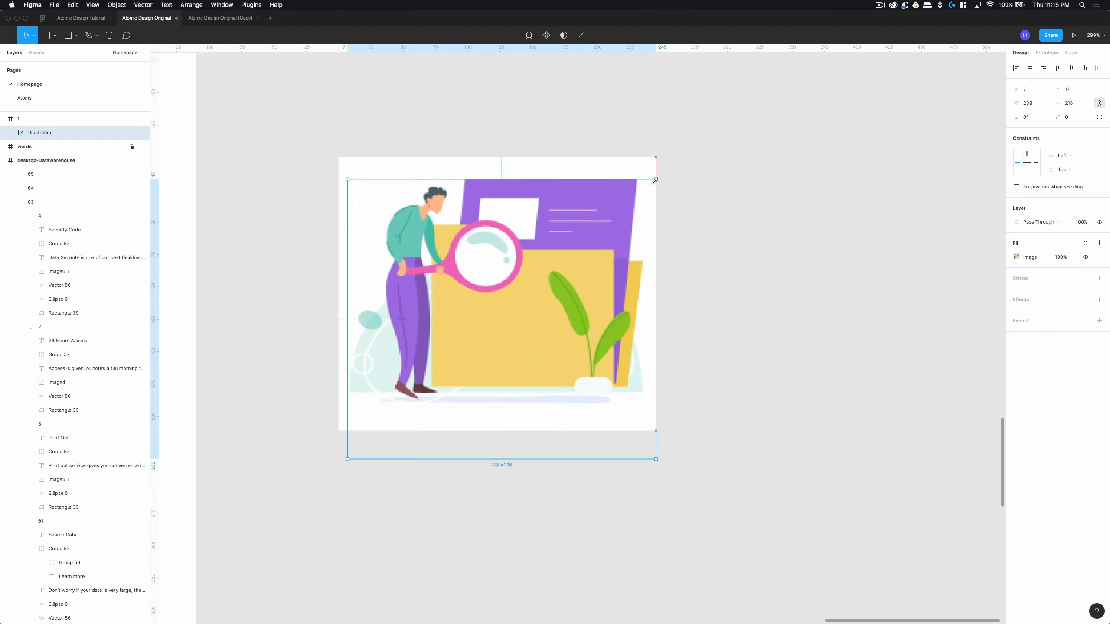
left_click_drag(348, 178, 339, 171)
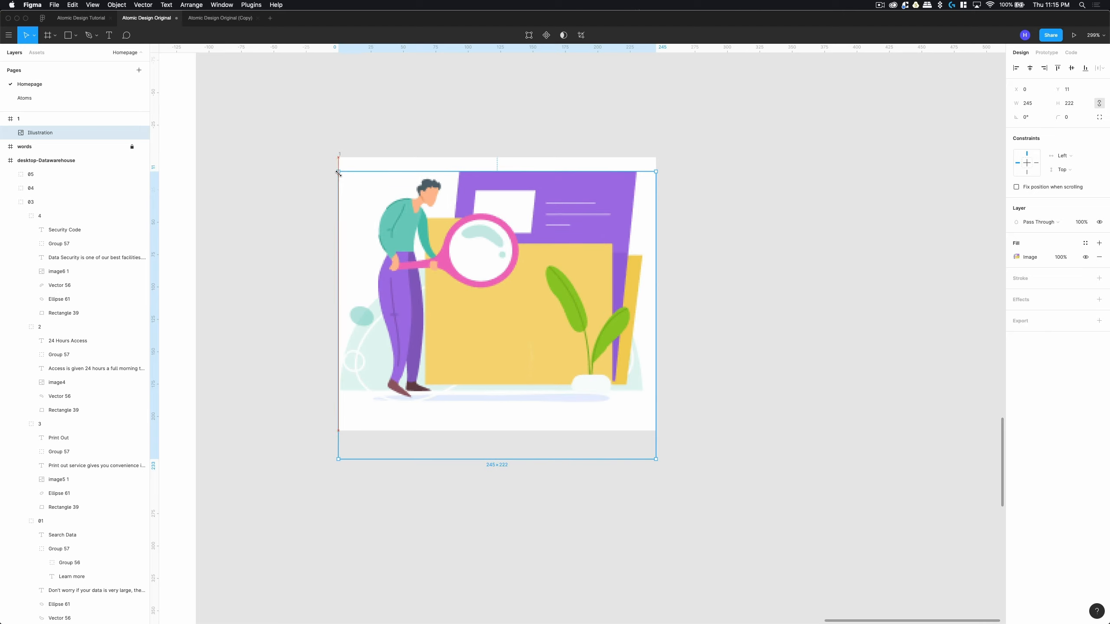
Shift the illustration slightly down so its artwork sits vertically centred within frame 1.
left_click_drag(479, 221, 478, 226)
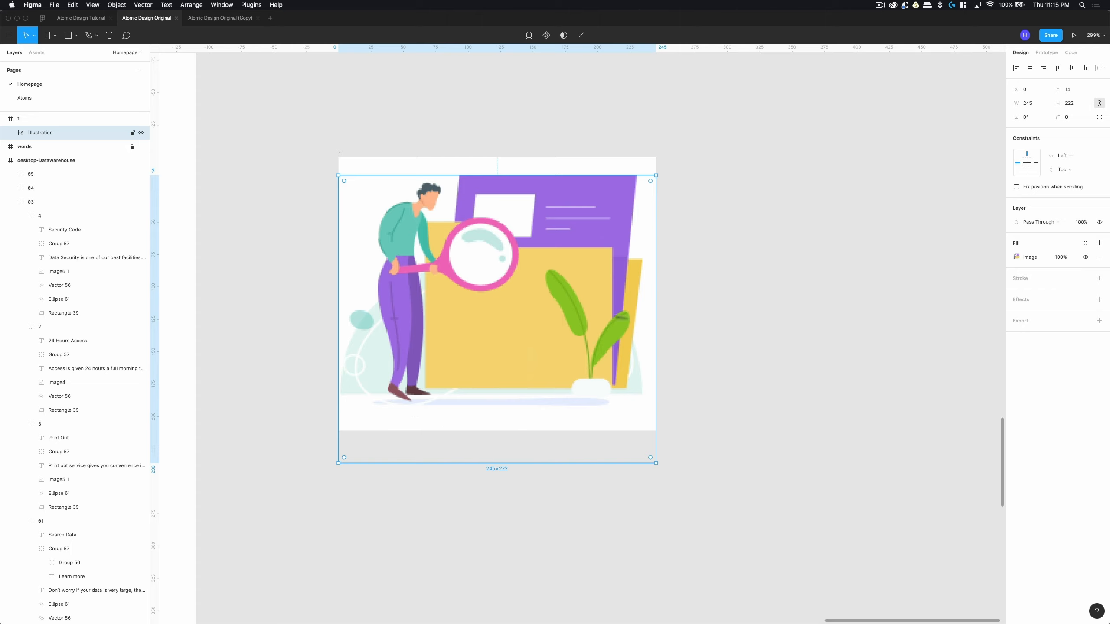
left_click(758, 327)
left_click(341, 156)
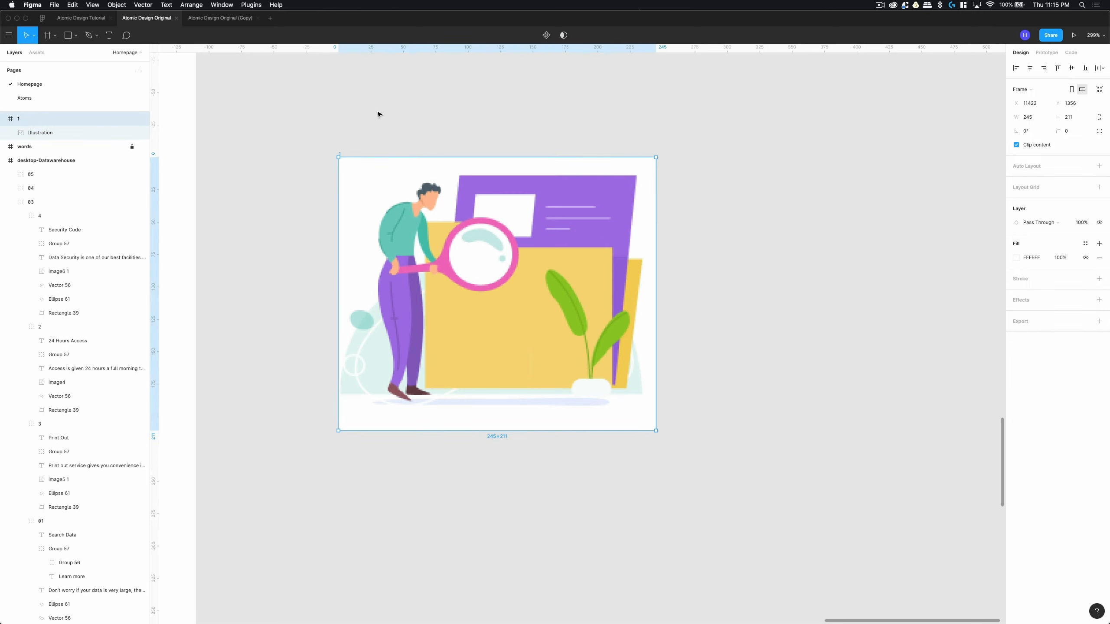
left_click(529, 238)
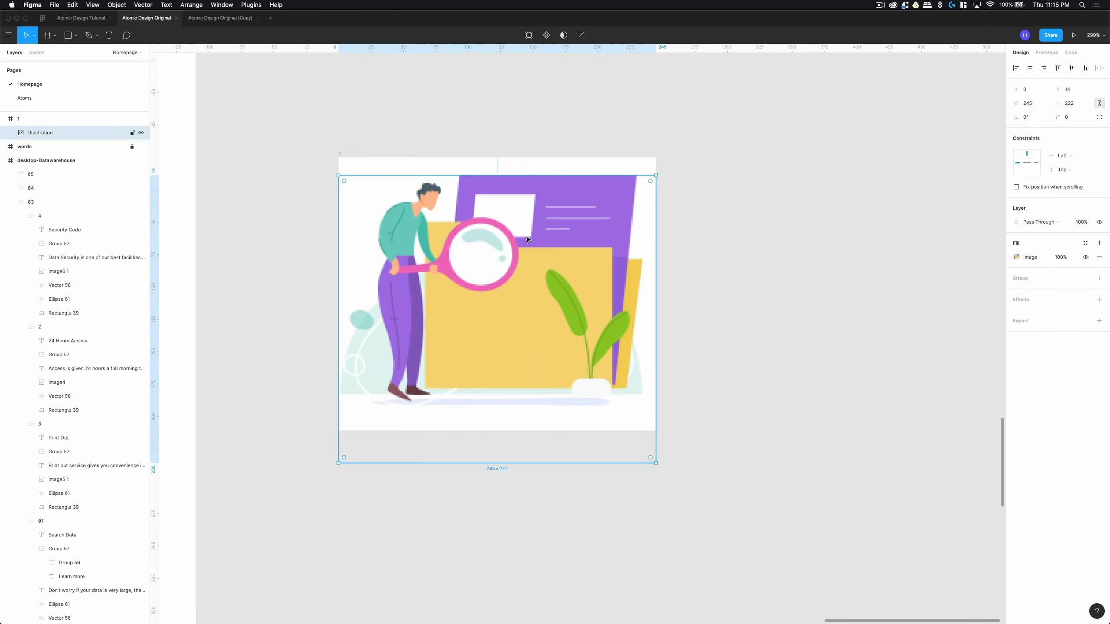
left_click_drag(529, 237, 528, 243)
left_click(709, 244)
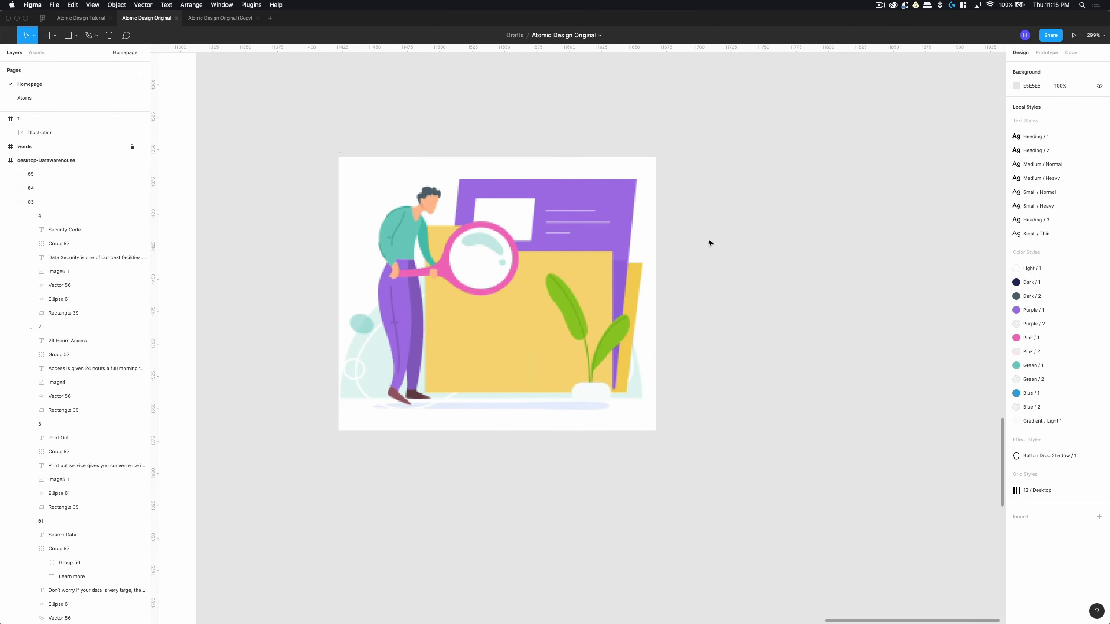
Turn frame 1 with the Search Data illustration into a component.
key("shift+0")
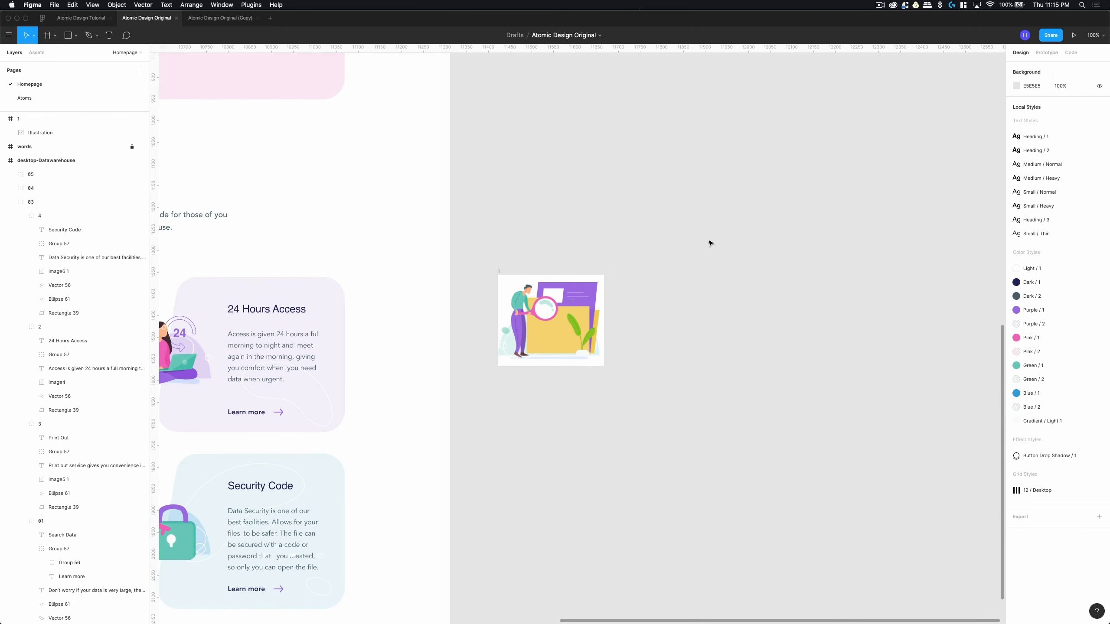
left_click(498, 274)
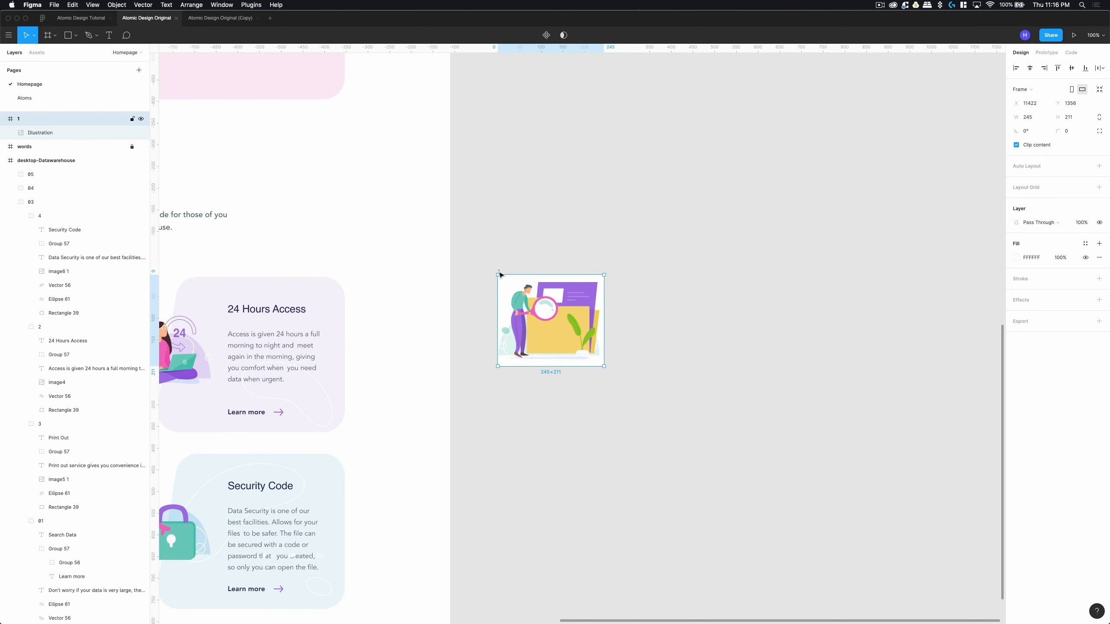
right_click(500, 274)
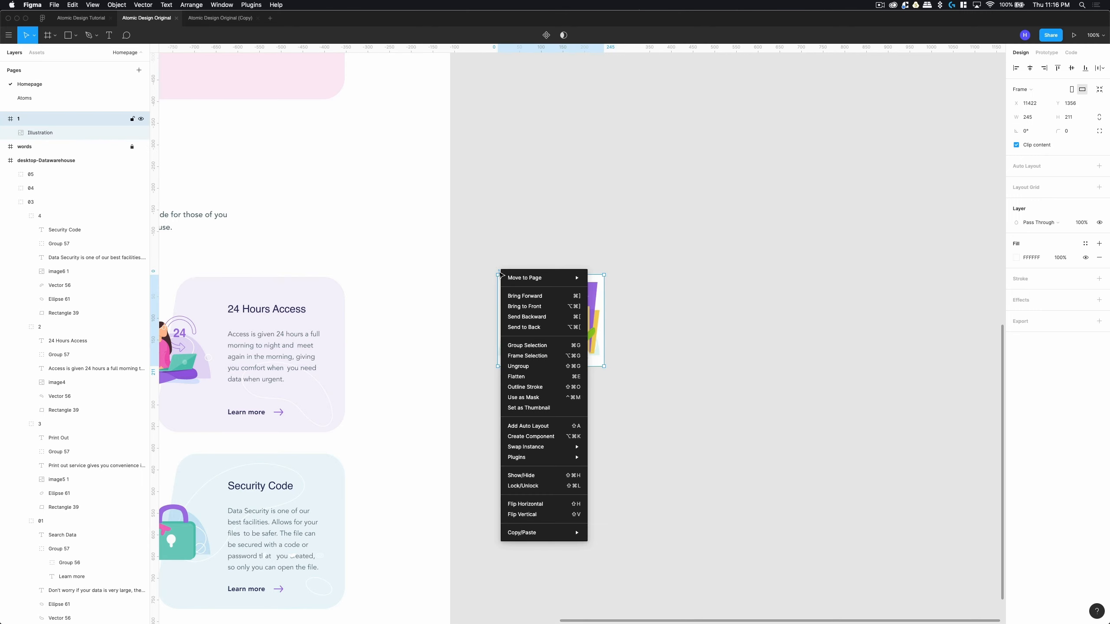
left_click(539, 433)
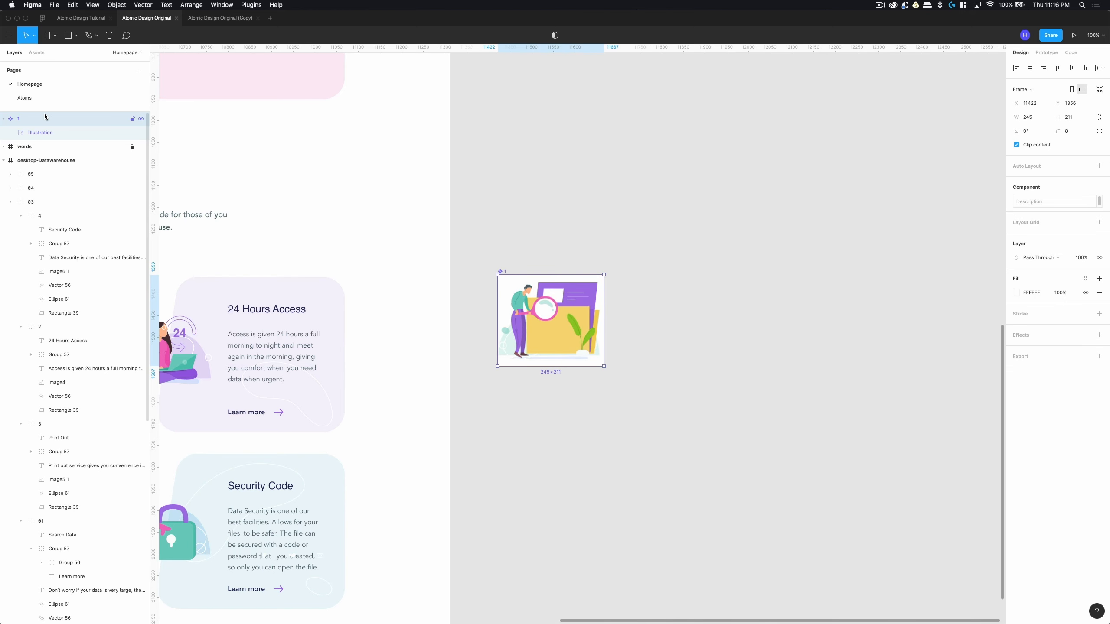
Cut component 1 from the Homepage page and open the Atoms page.
key("Delete")
scroll(456, 189, "left", 10)
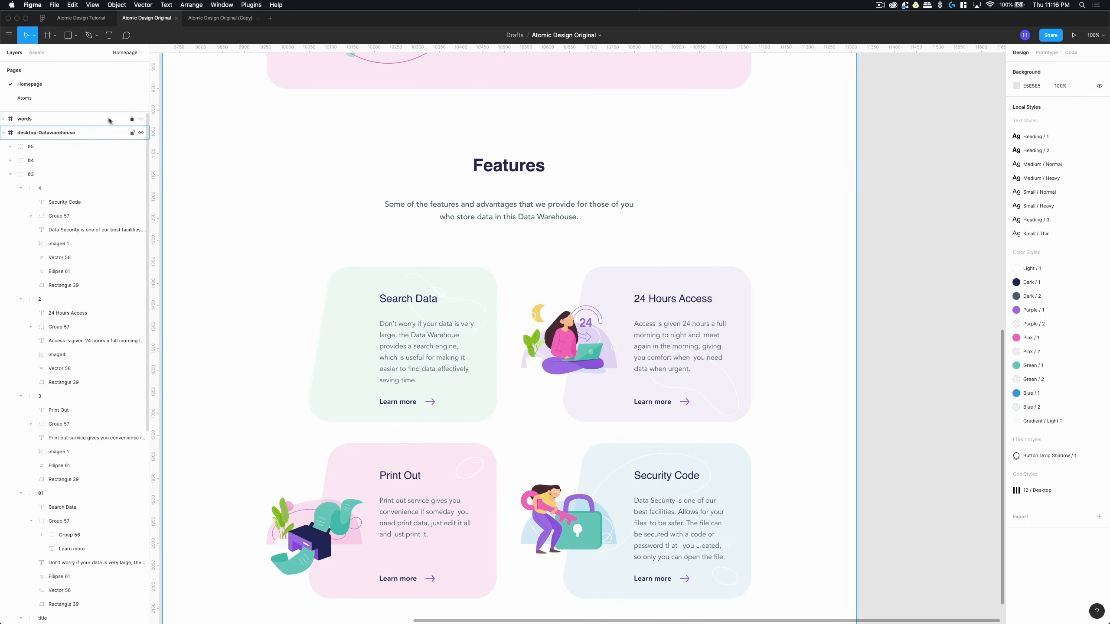
left_click(26, 98)
scroll(551, 384, "right", 5)
scroll(551, 384, "down", 2)
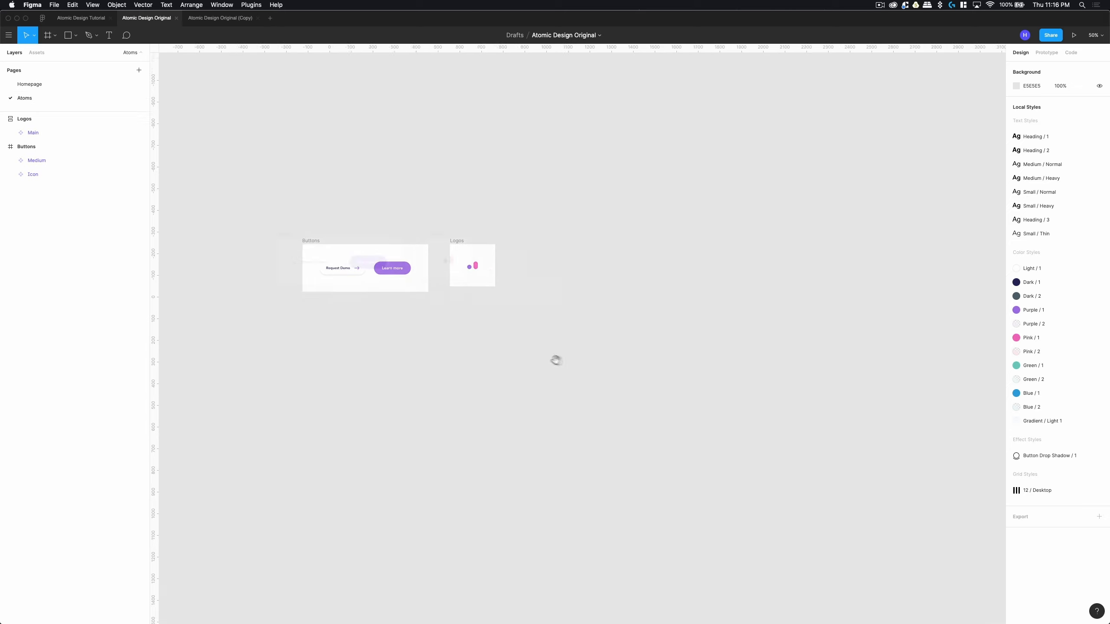
Draw a frame about 1560 × 509 beside the Logos frame and rename it Feature Illustrations.
key("f")
left_click_drag(489, 234, 828, 345)
double_click(36, 119)
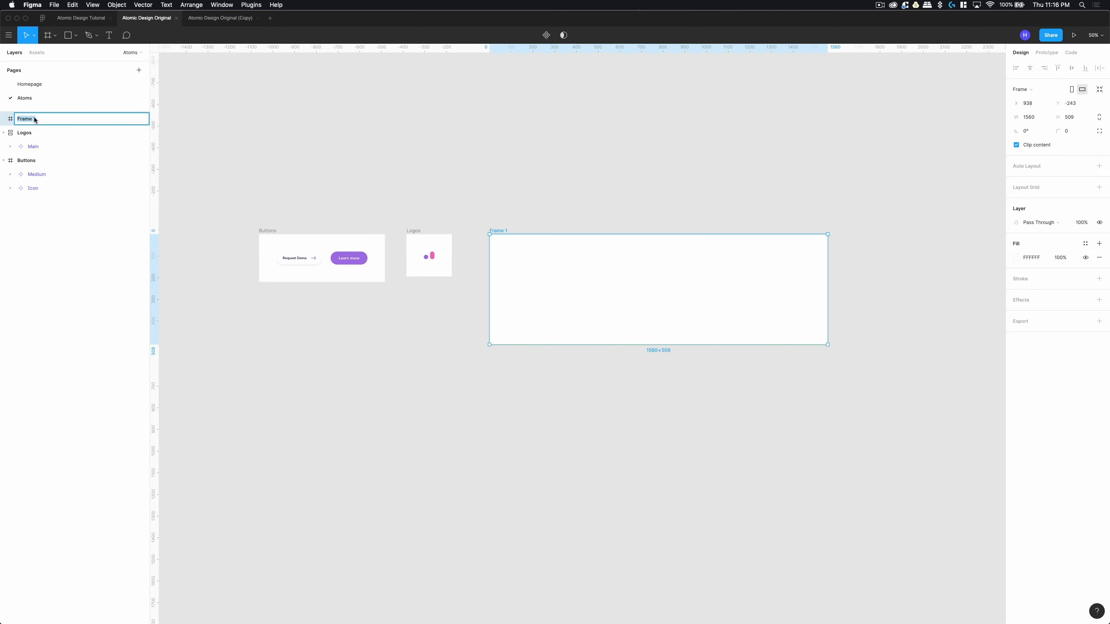
type("Feature Illustrations")
Paste component 1 into the Feature Illustrations frame and move it to about X 119, Y 121.
left_click(558, 128)
key("ctrl+v")
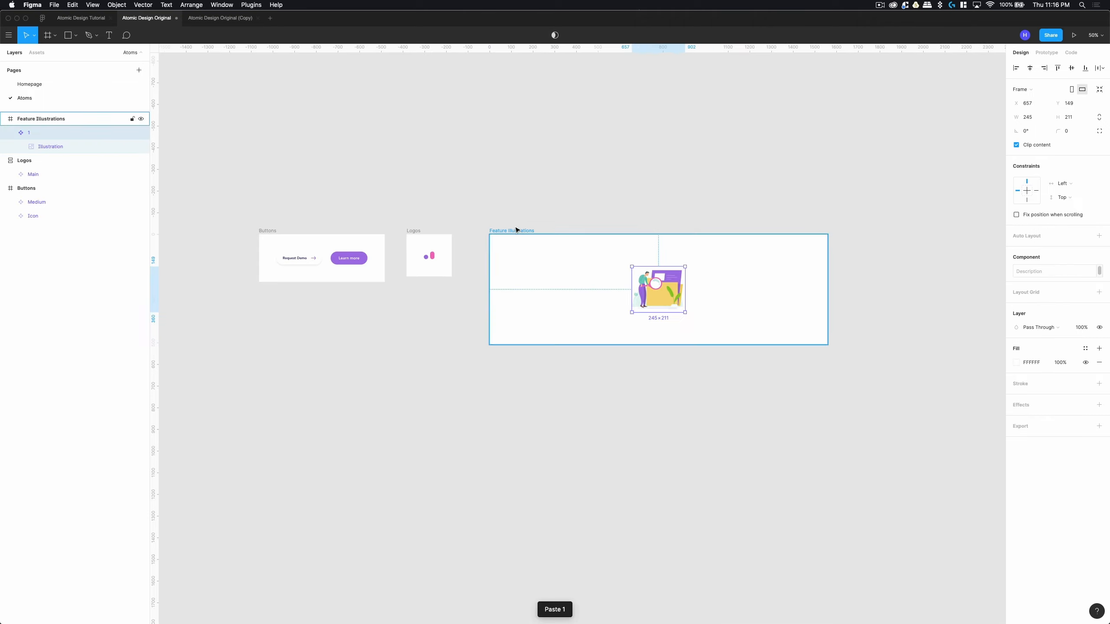
left_click_drag(666, 280, 552, 284)
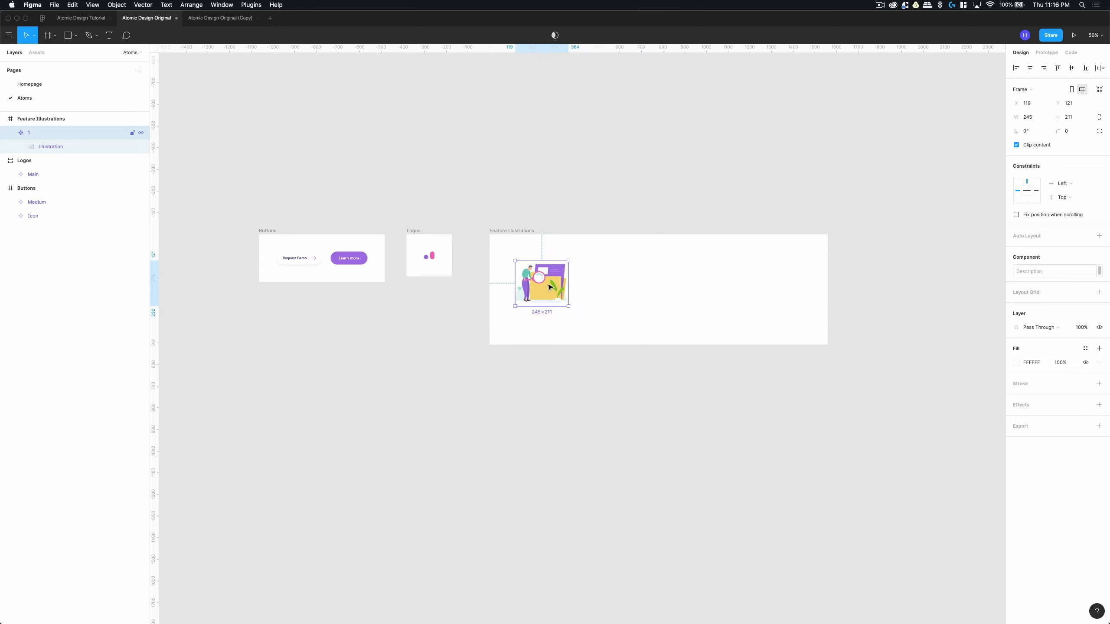
left_click(10, 134)
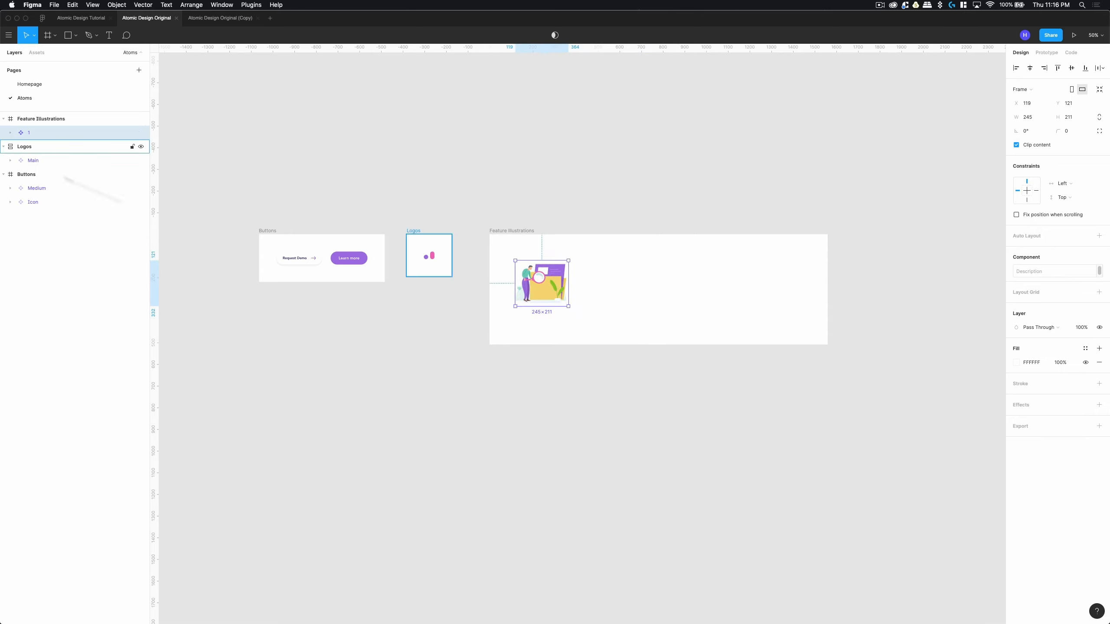
left_click(359, 114)
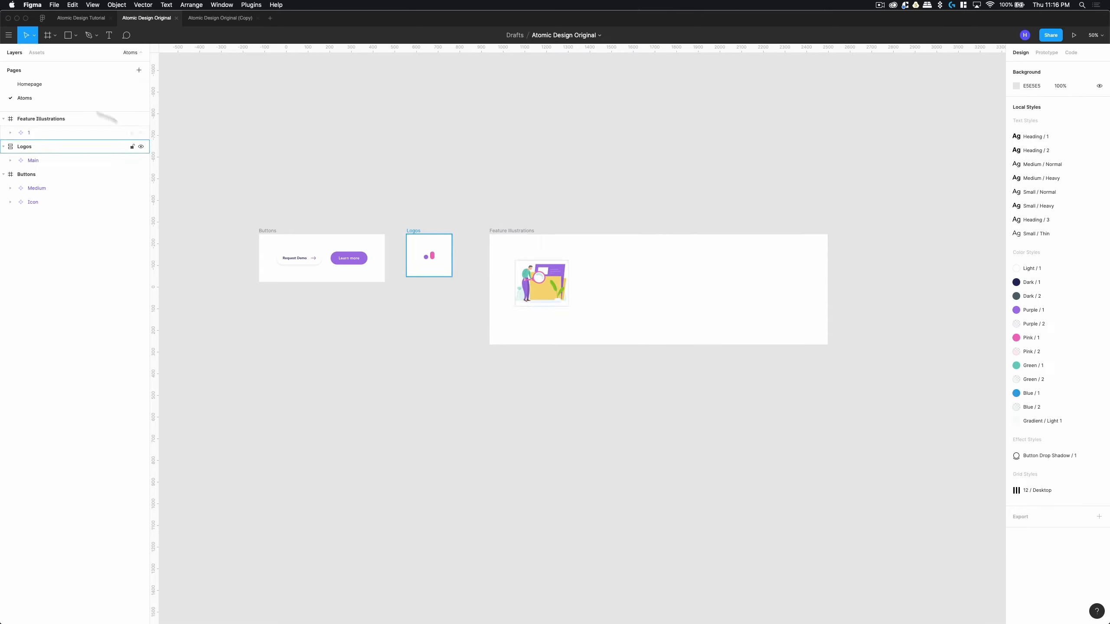
Select the illustration image inside the 24 Hours Access card on the Homepage page.
left_click(35, 86)
left_click(580, 348)
double_click(580, 348)
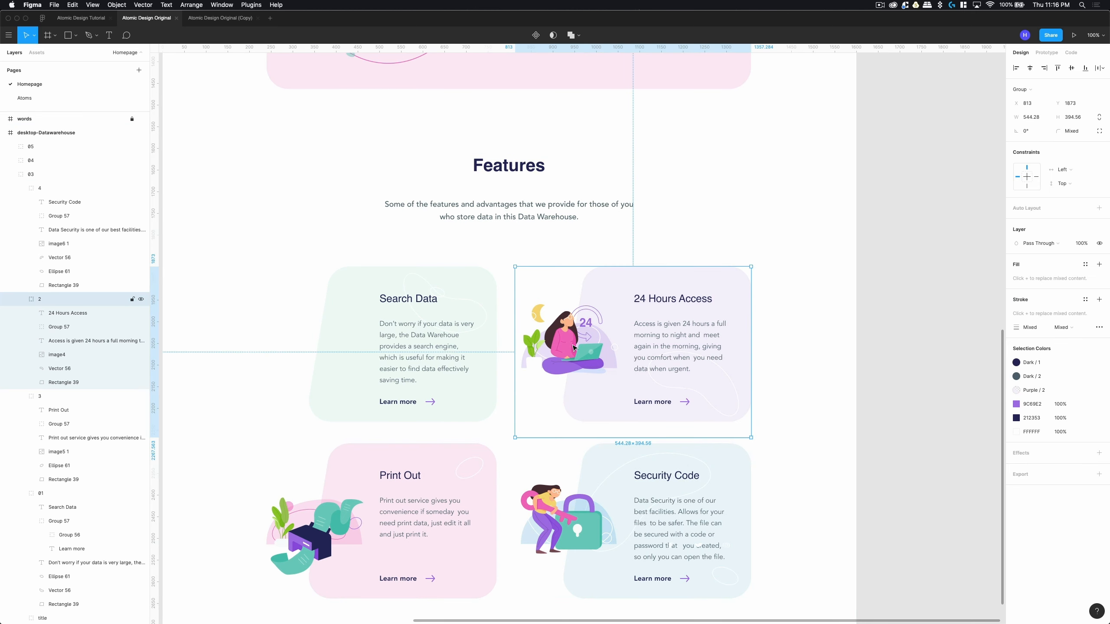
double_click(580, 348)
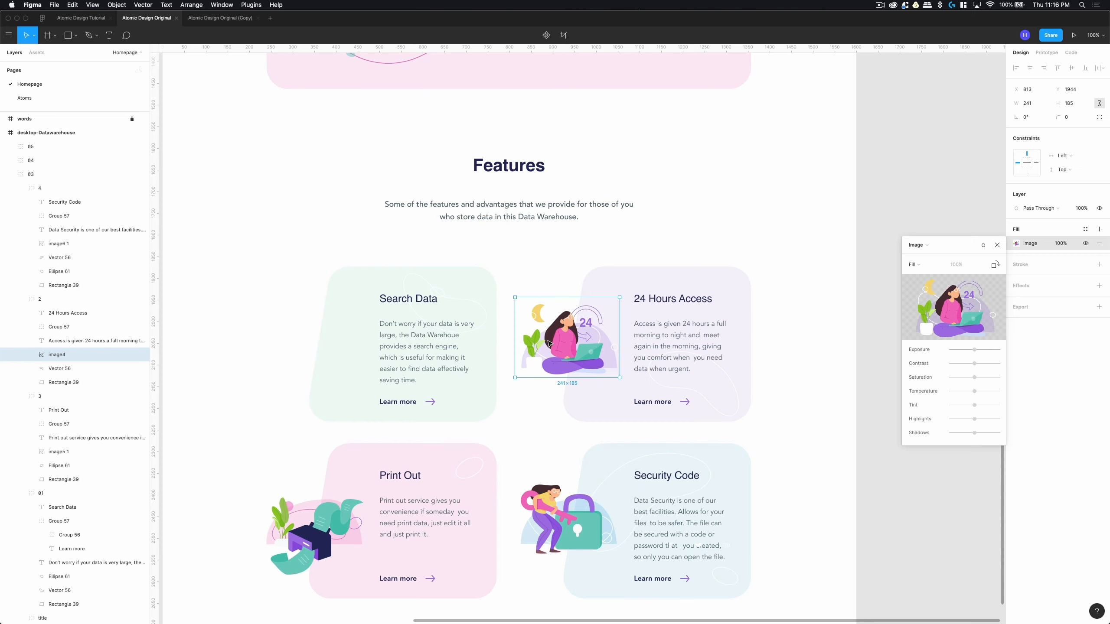
Undo the removal of the image fill from the 24 Hours Access illustration.
left_click(24, 98)
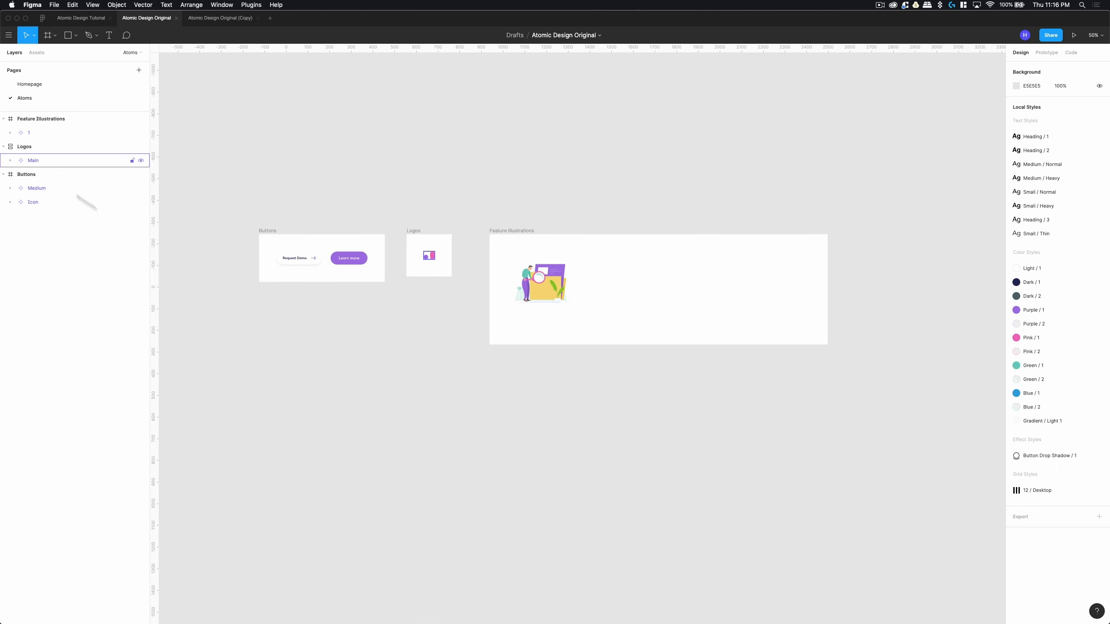
key("super+z")
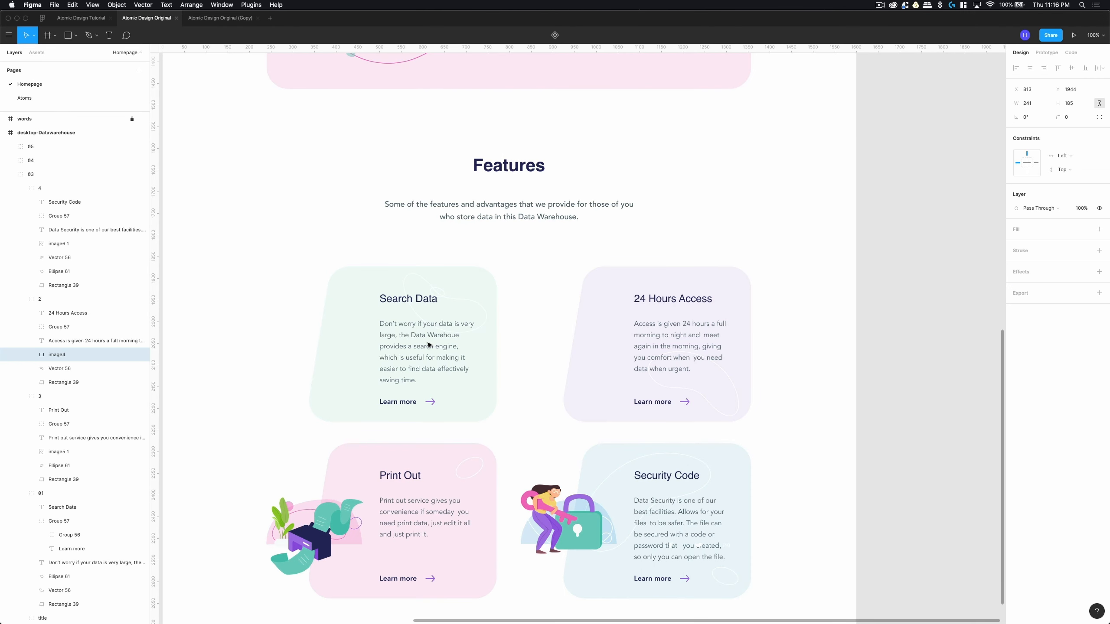
key("super+z")
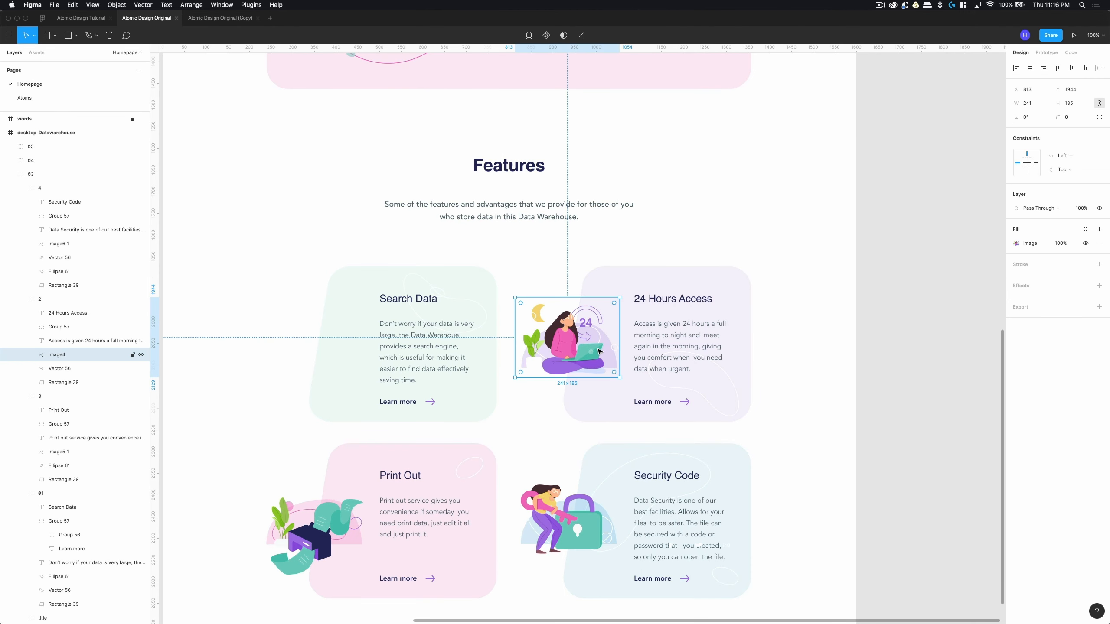
Move the 24 Hours Access illustration to the Atoms page, placing it below the Feature Illustrations frame at about X 1069, Y 428.
key("super+x")
left_click(73, 103)
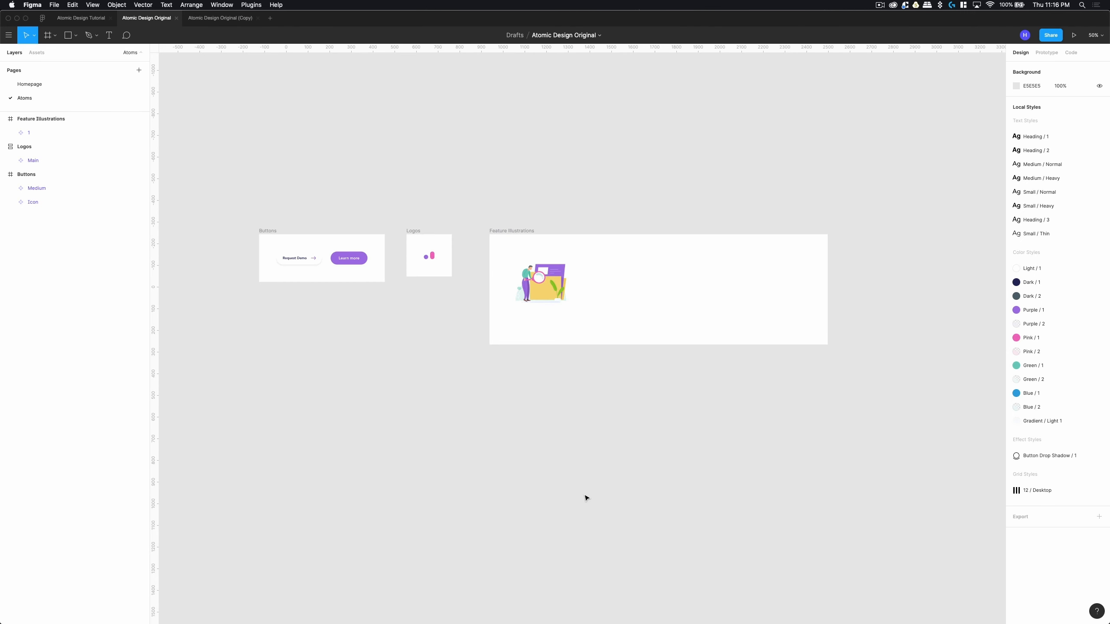
key("super+v")
left_click_drag(581, 335, 549, 400)
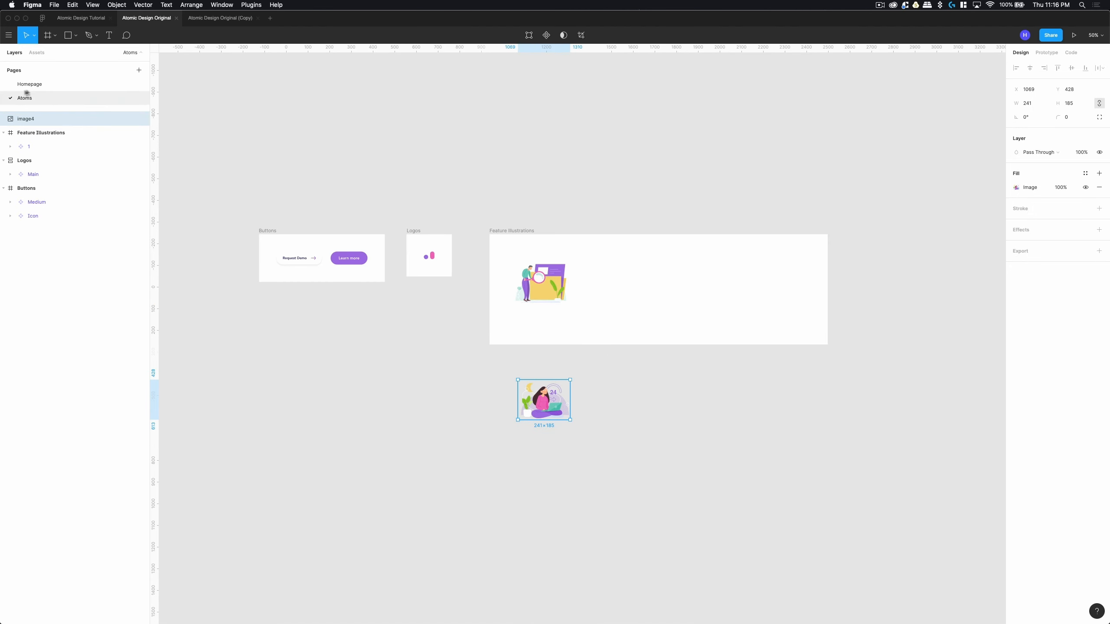
Move the Print Out card's illustration to the Atoms page, placing it beside the 24 Hours Access illustration at about X 1473, Y 498.
left_click(44, 86)
double_click(323, 532)
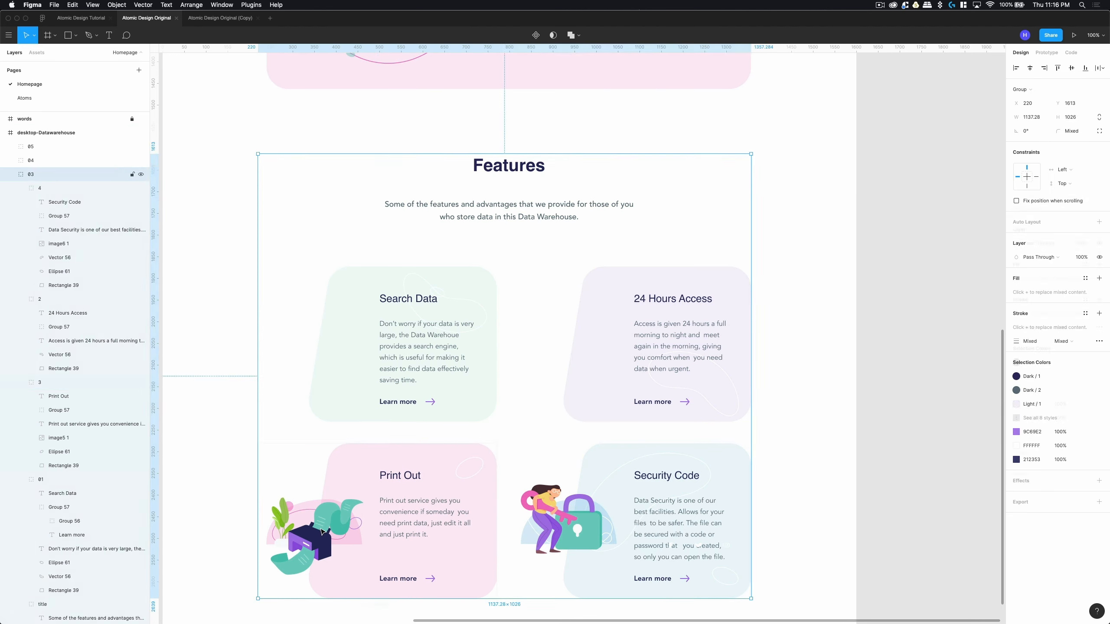
double_click(323, 531)
key("ctrl+x")
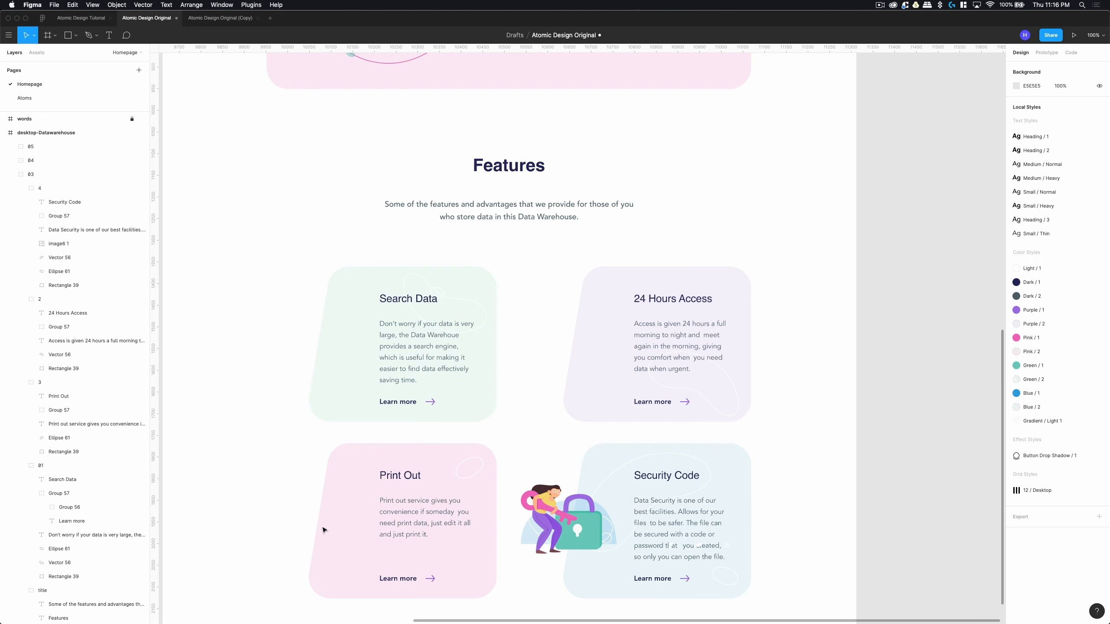
left_click(69, 97)
key("ctrl+v")
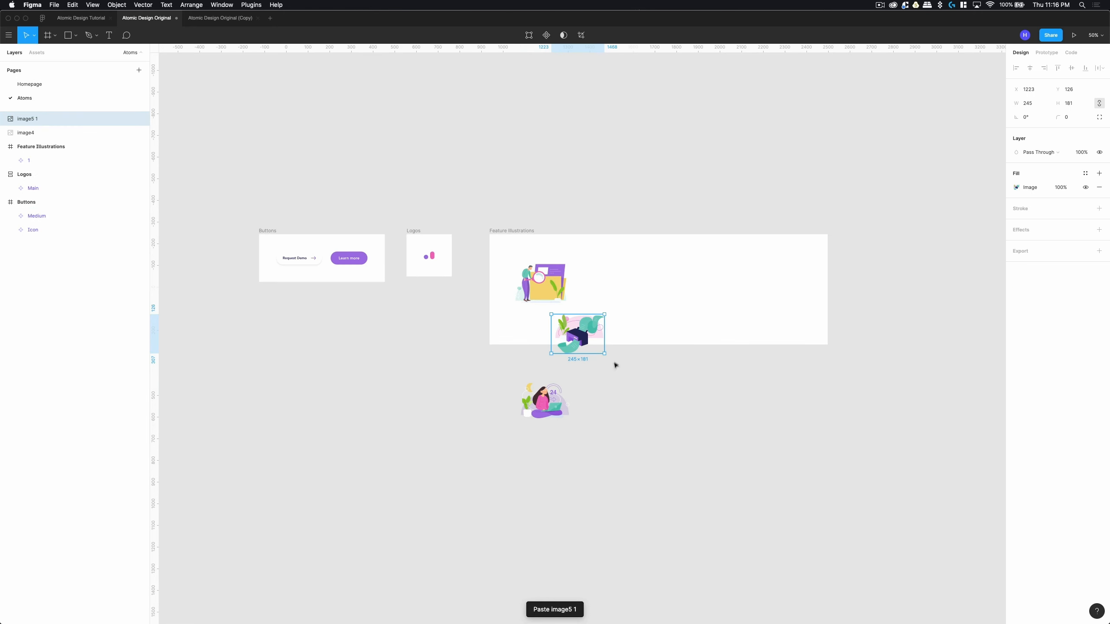
left_click_drag(586, 334, 641, 412)
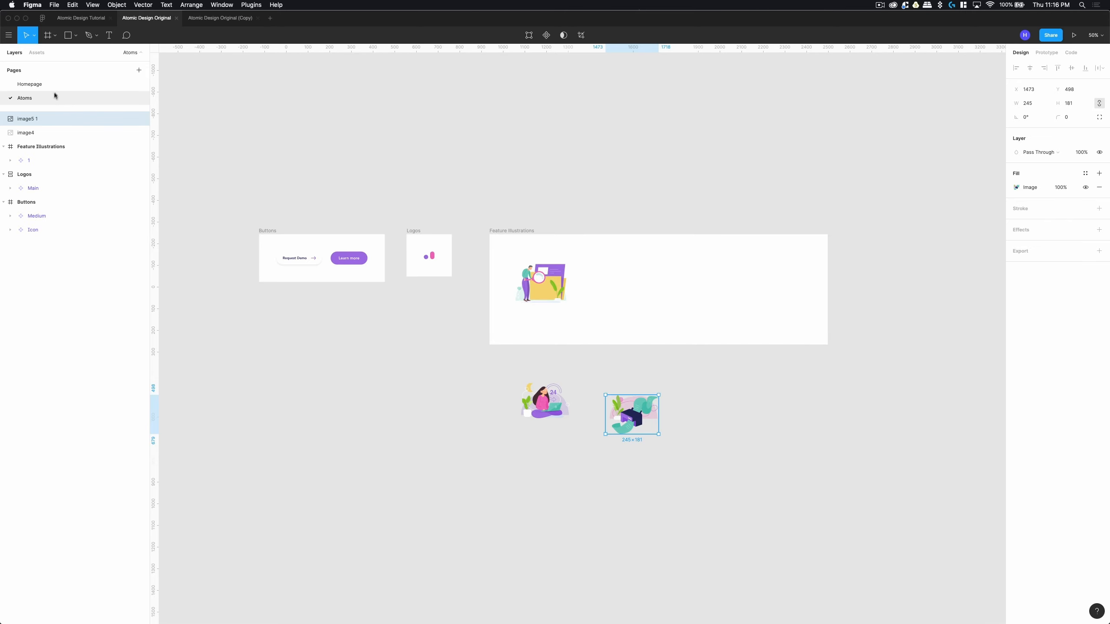
Cut the illustration out of the Security Code card and paste it onto the Atoms page.
left_click(30, 84)
double_click(589, 531)
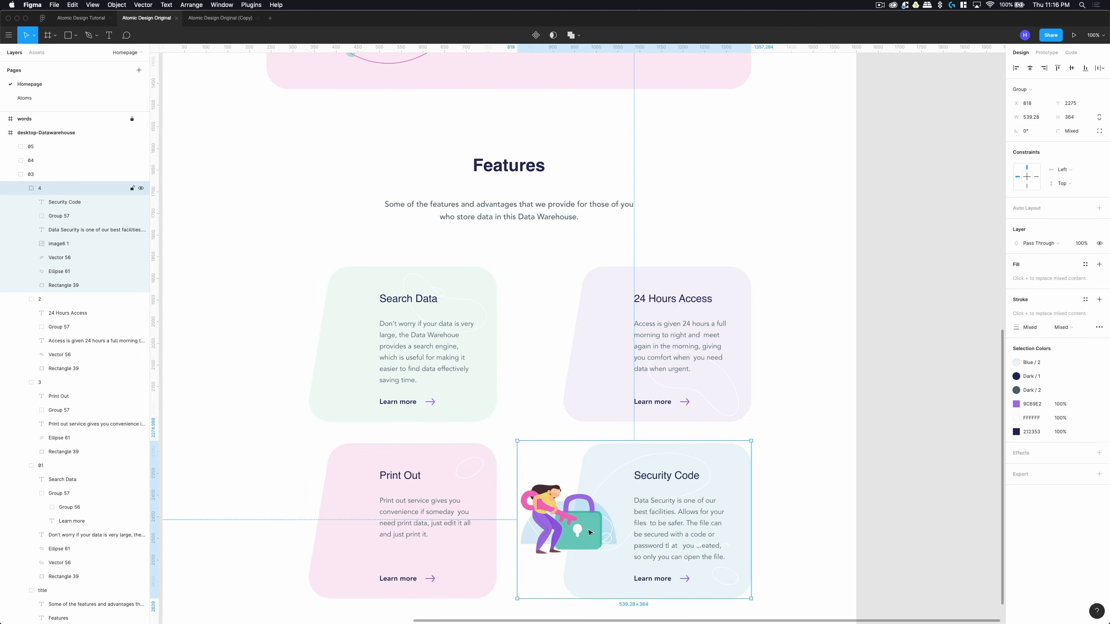
double_click(589, 531)
key("Escape")
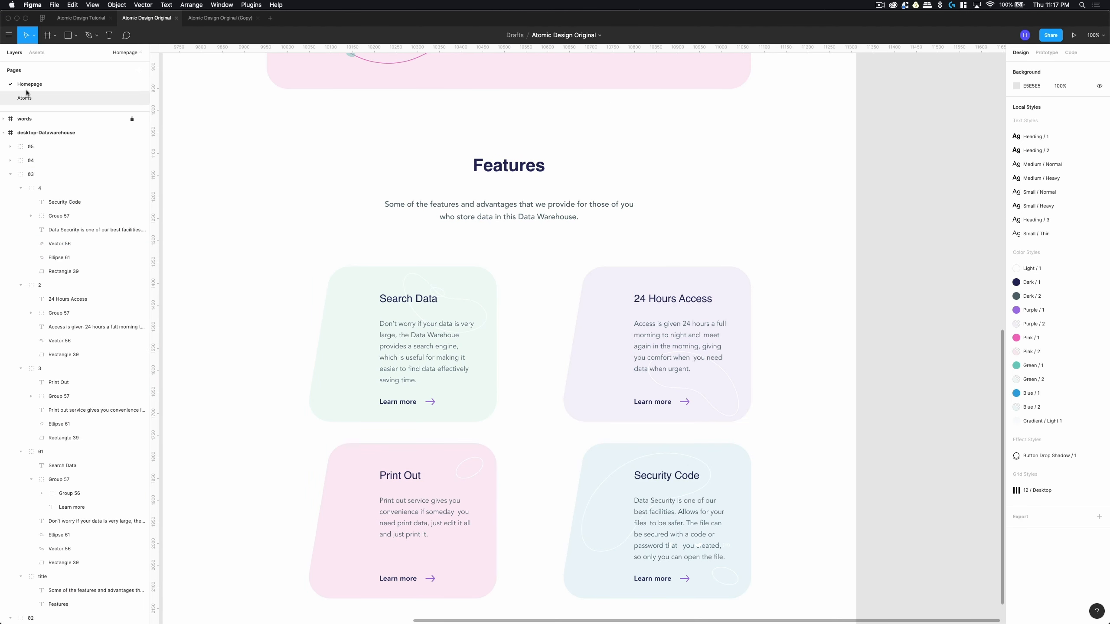
left_click(24, 98)
left_click(768, 447)
key("super+v")
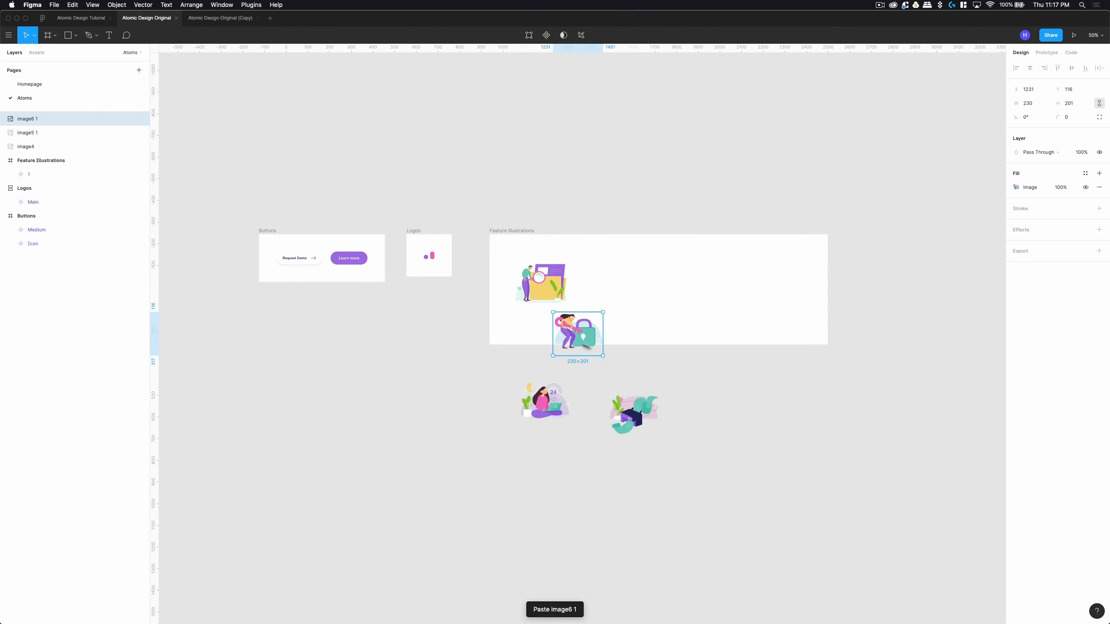
Move the Security Code illustration below the Feature Illustrations frame, beside the Print Out illustration.
left_click_drag(568, 334, 726, 428)
Duplicate the Search Data illustration component, detach the copy from its master and place it beside the original at about X 449, Y 126.
left_click(547, 288)
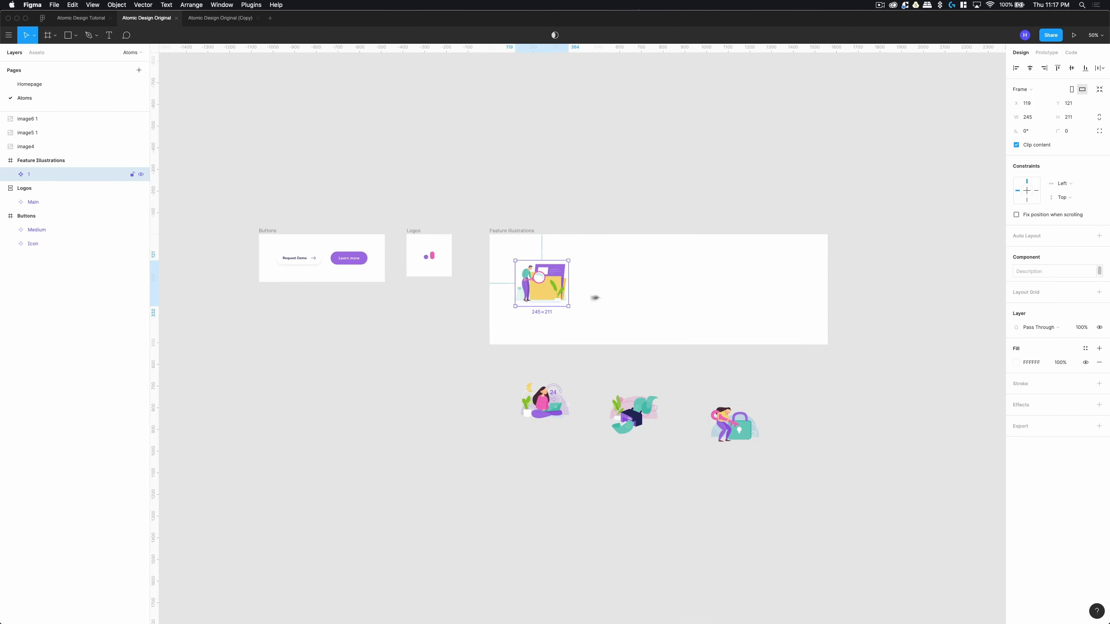
key("super+=")
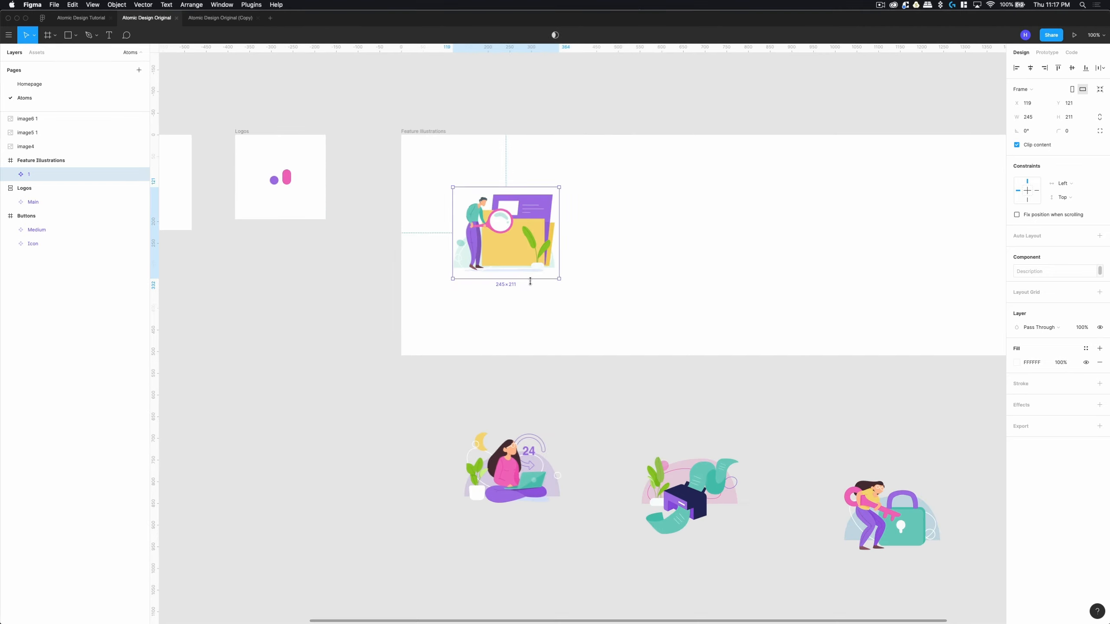
key("super+d")
right_click(88, 93)
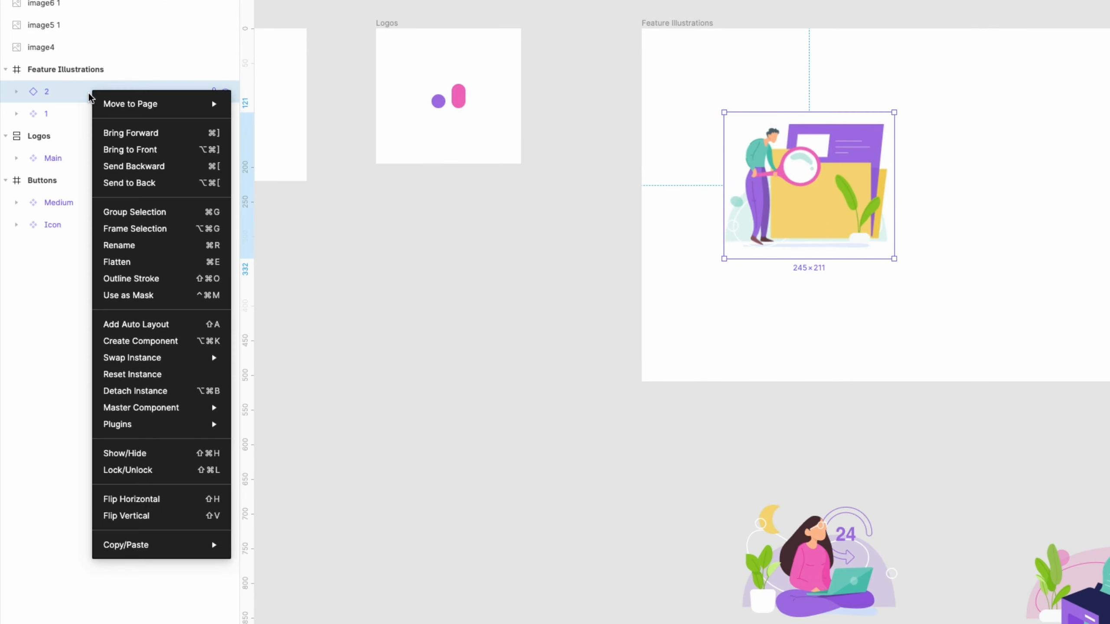
left_click(168, 391)
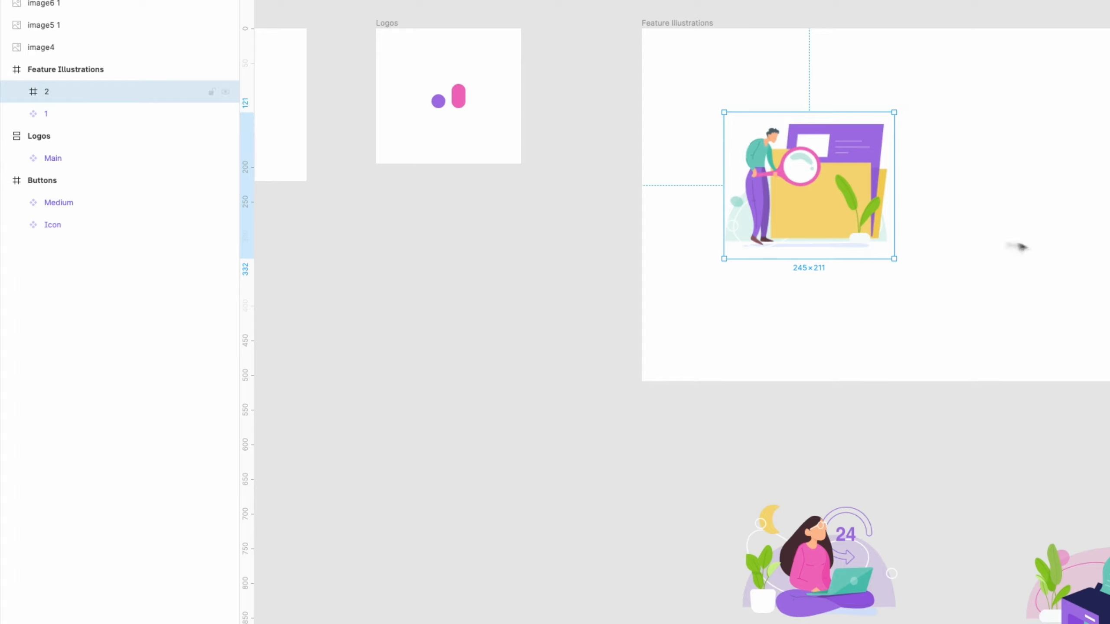
left_click_drag(819, 196, 1049, 199)
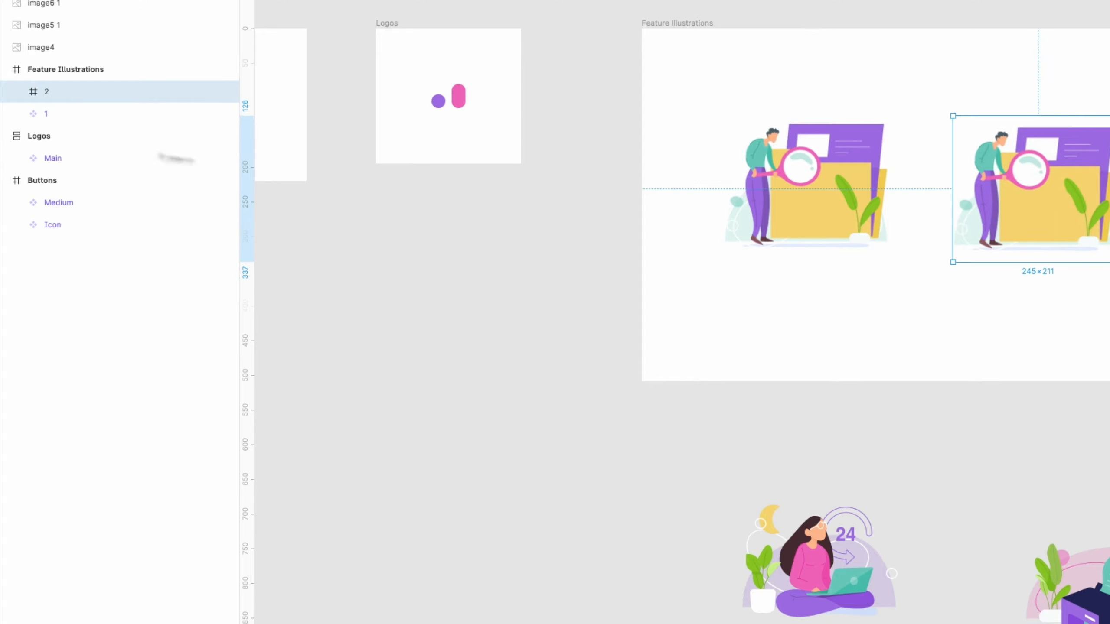
Move the 24 Hours Access illustration into frame 2 and delete the Search Data illustration from that frame.
left_click(17, 94)
left_click(847, 498)
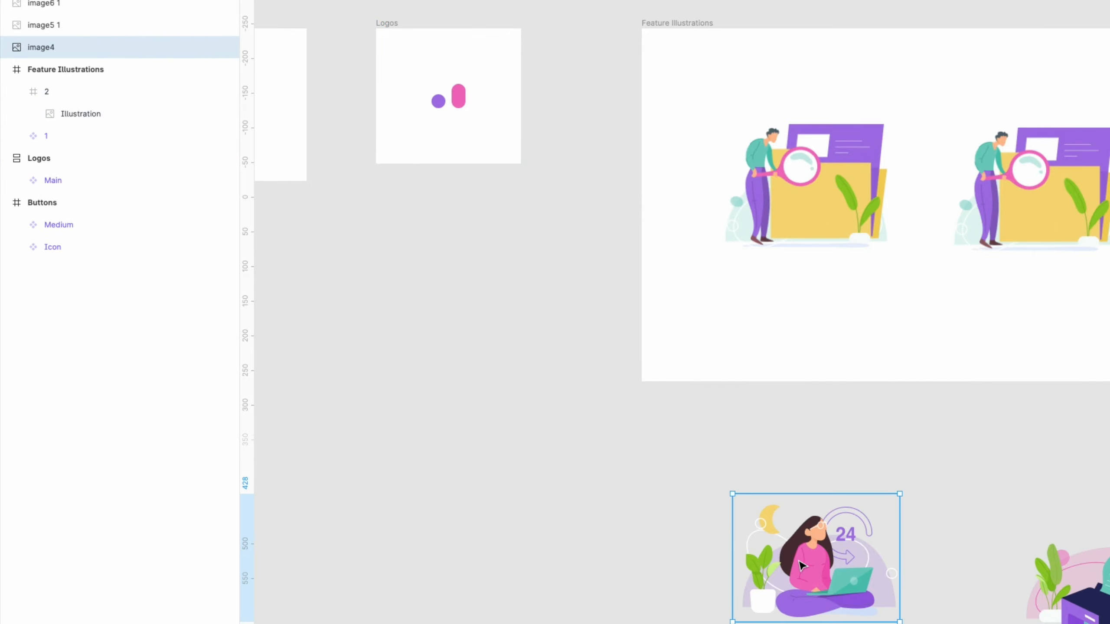
left_click_drag(847, 497, 1064, 170)
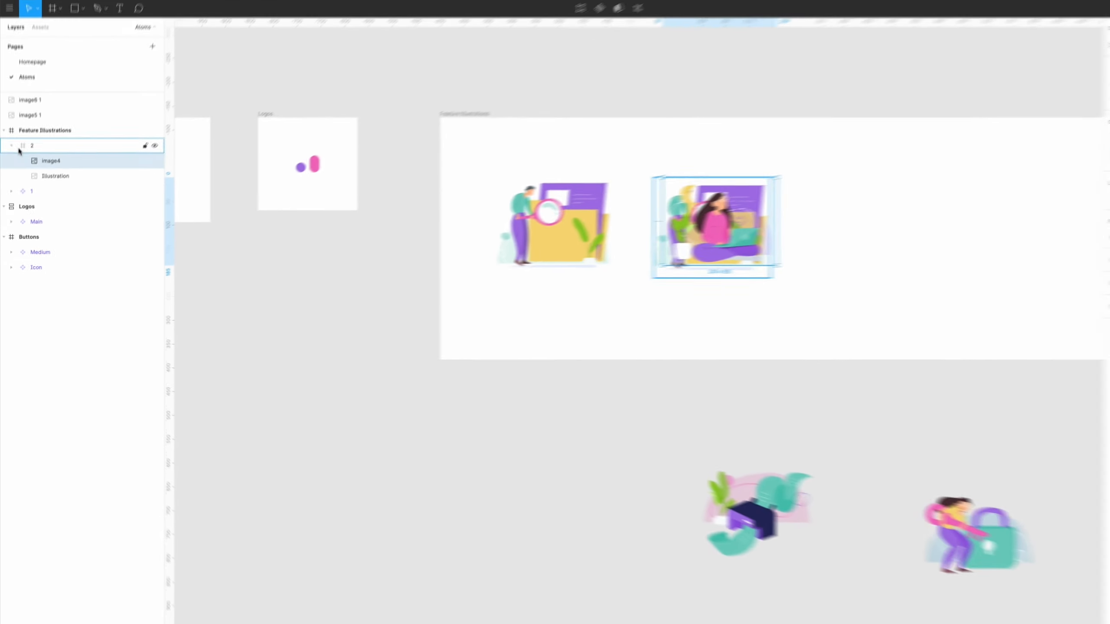
left_click(61, 120)
key("Delete")
left_click(100, 174)
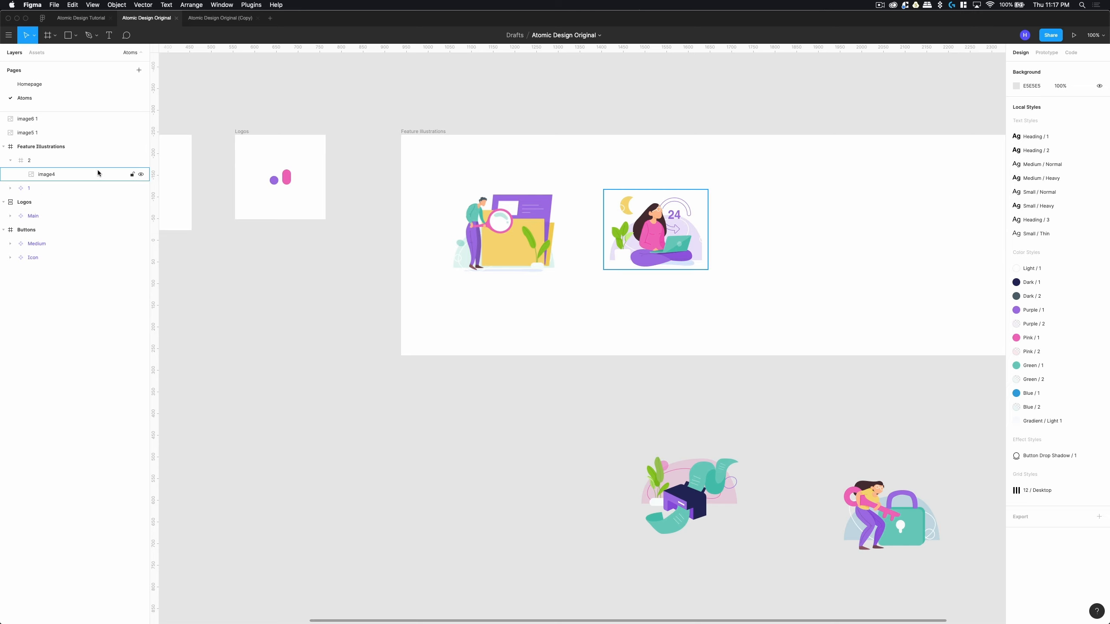
Rename the image4 layer inside frame 2 as Illustration, matching the layer name in component 1.
double_click(64, 175)
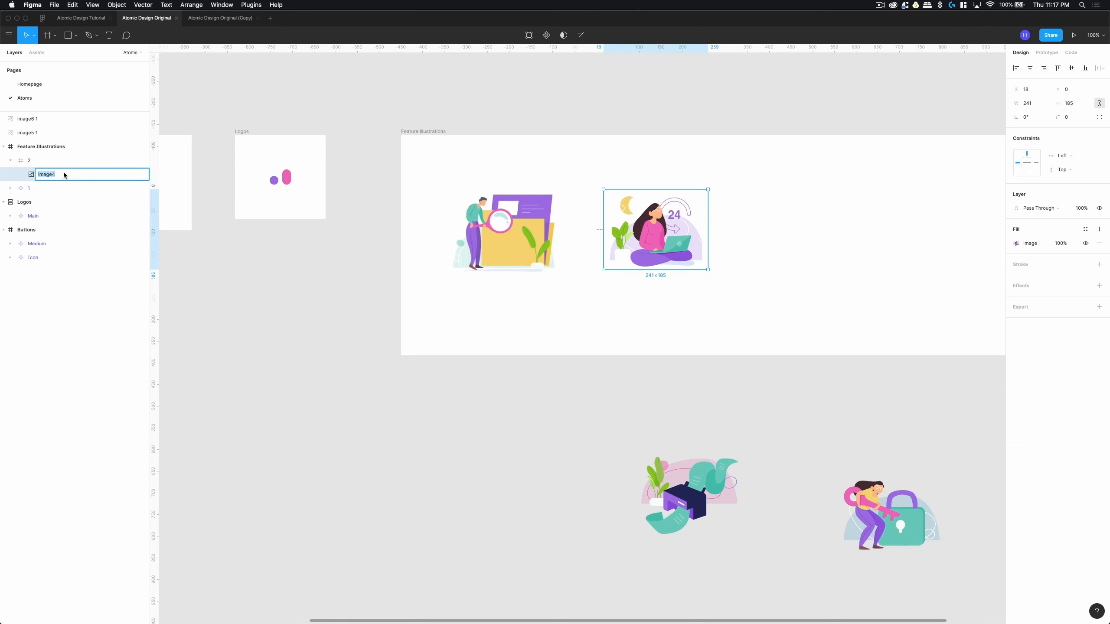
type("I")
left_click(11, 192)
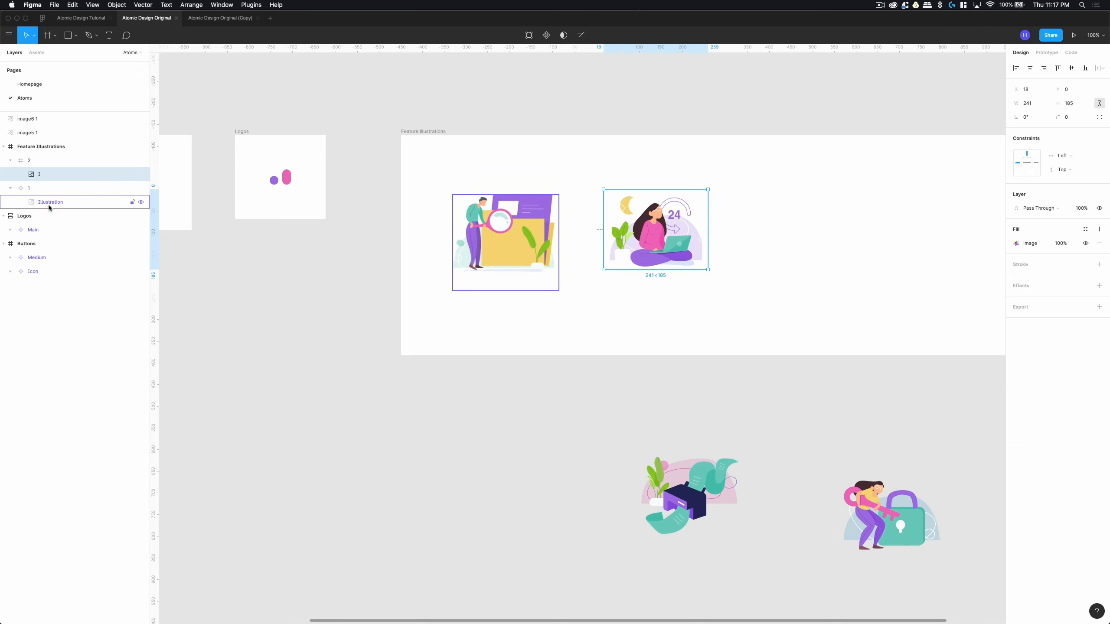
left_click(48, 202)
left_click(38, 175)
double_click(38, 175)
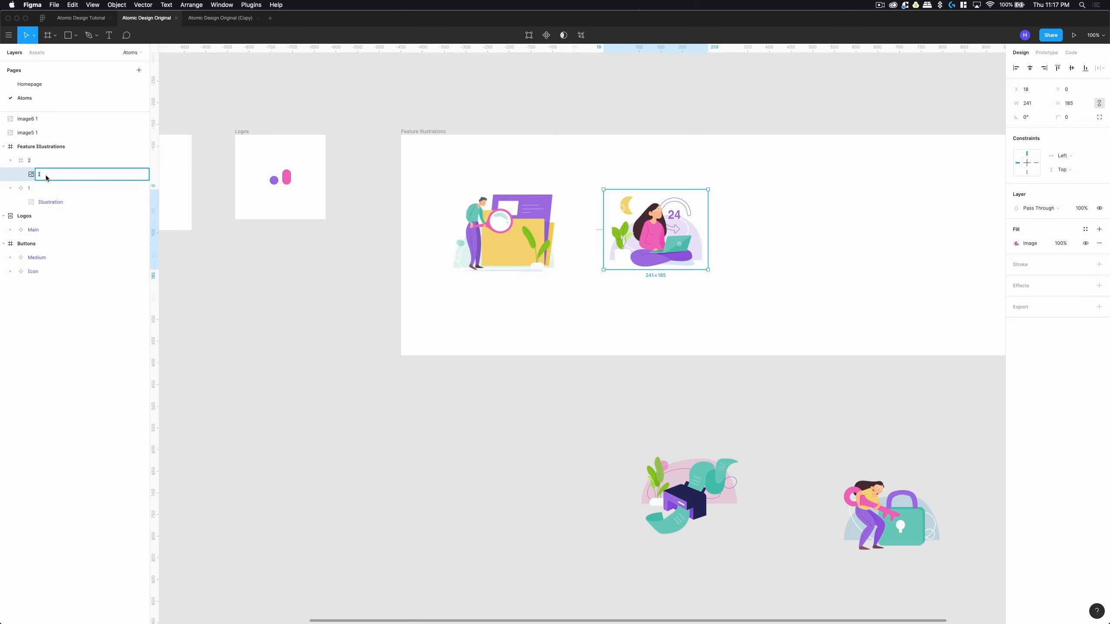
type("Illustration")
left_click(524, 451)
Move frame 2 out of the Feature Illustrations frame onto the empty canvas below it.
left_click(630, 260)
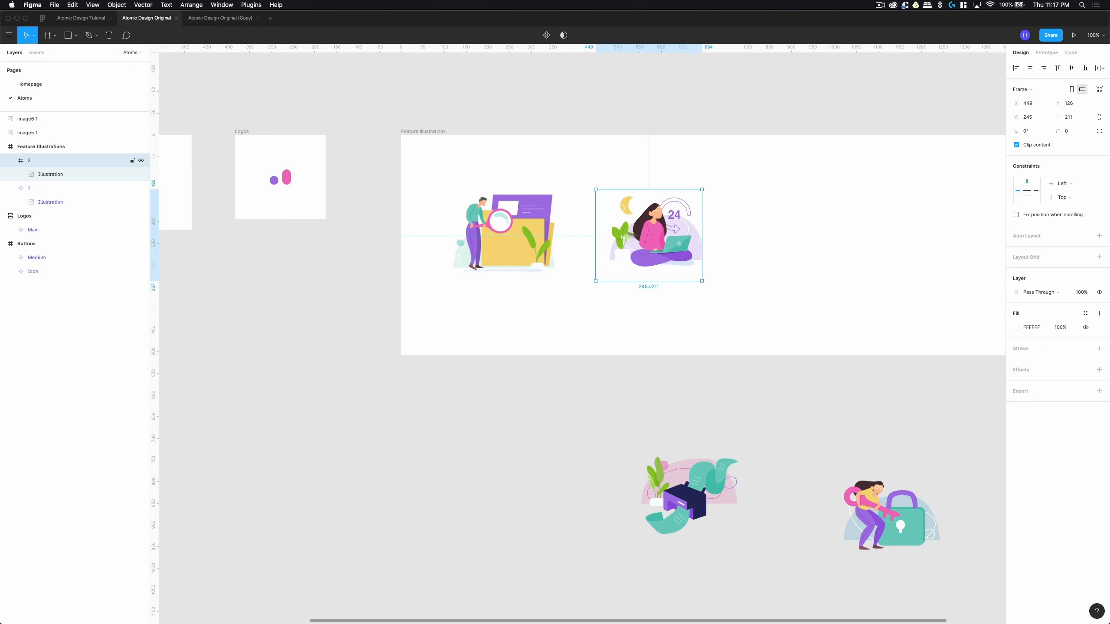
left_click(61, 176)
key("super+equal")
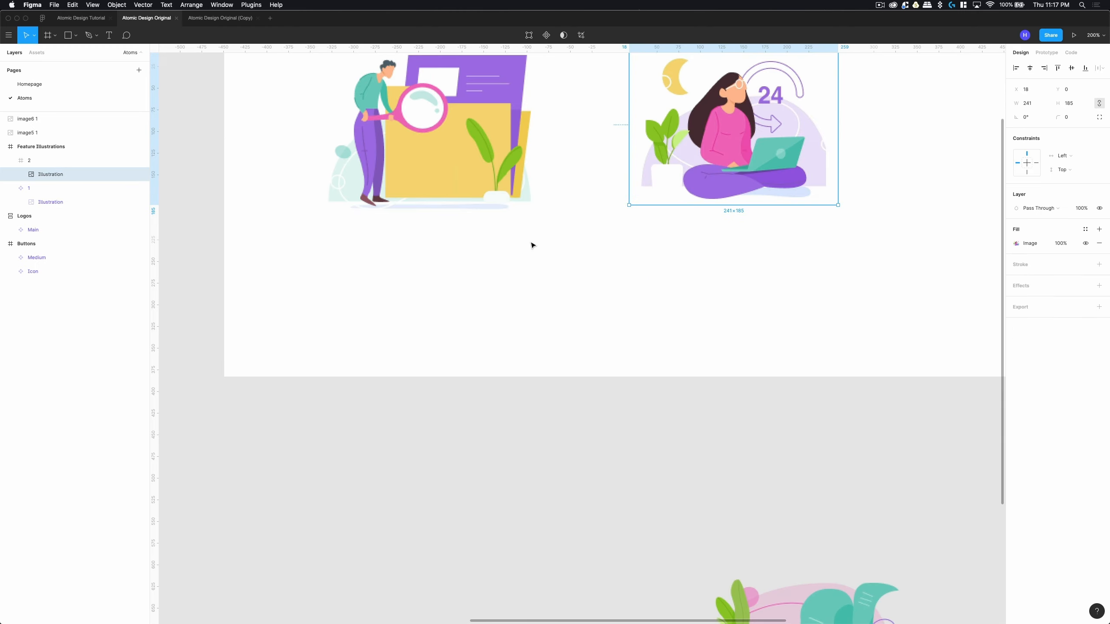
left_click_drag(622, 241, 461, 357)
left_click_drag(552, 290, 548, 304)
left_click(614, 232)
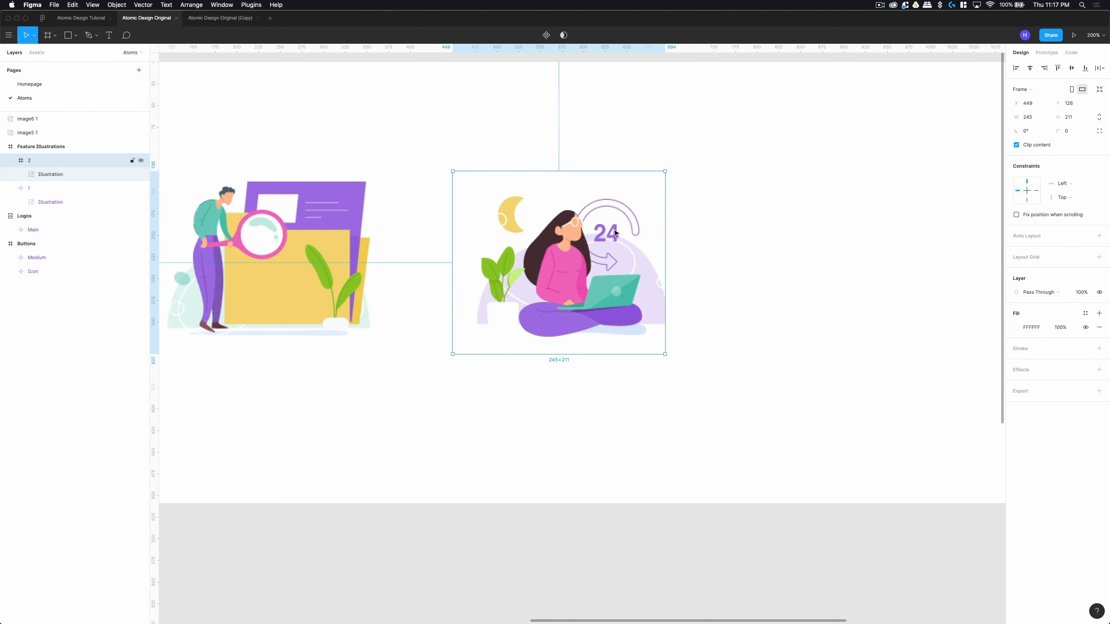
left_click_drag(615, 232, 396, 560)
Align the 24 Hours Access illustration to X 0 in frame 2, enlarge it to 245 × 188 and center it vertically.
left_click_drag(537, 516, 687, 314)
left_click_drag(488, 374, 455, 426)
left_click(455, 420)
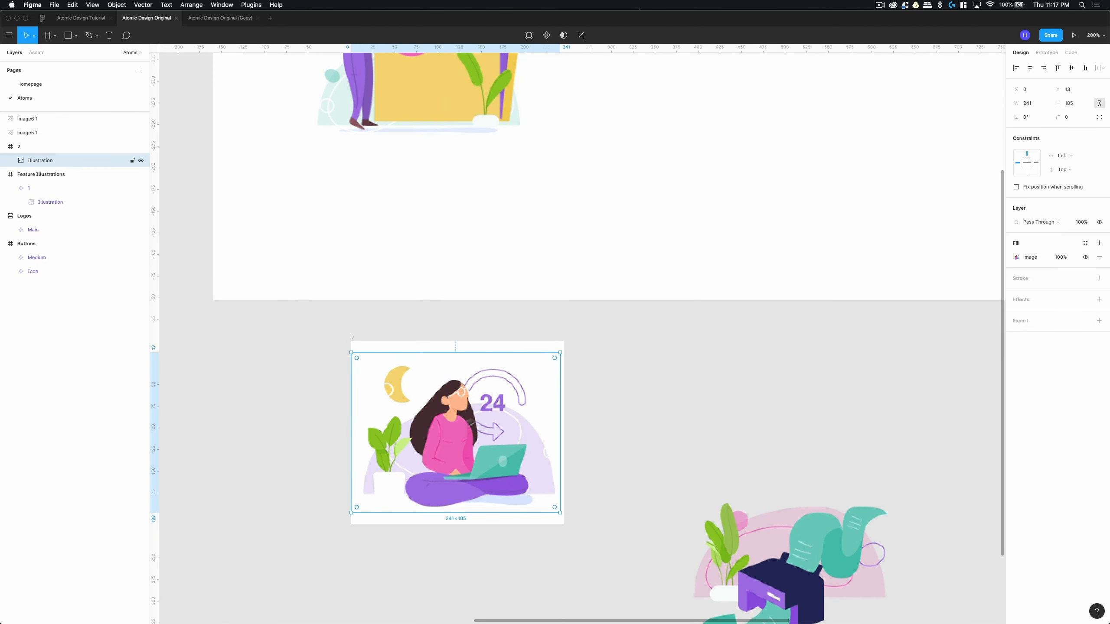
left_click_drag(558, 352, 562, 349)
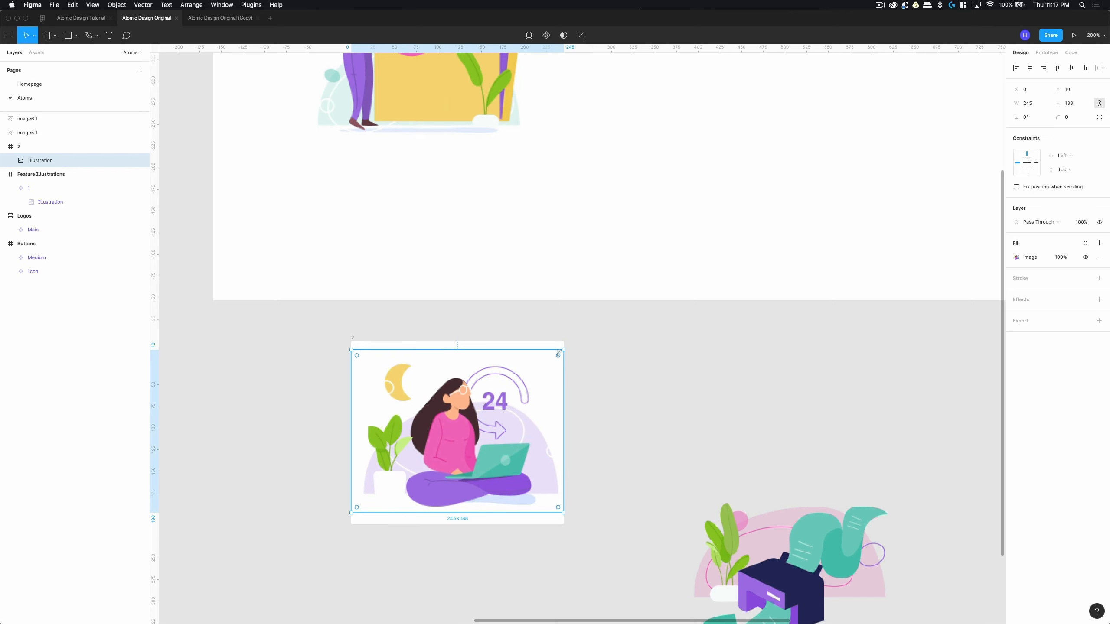
left_click_drag(516, 404, 514, 405)
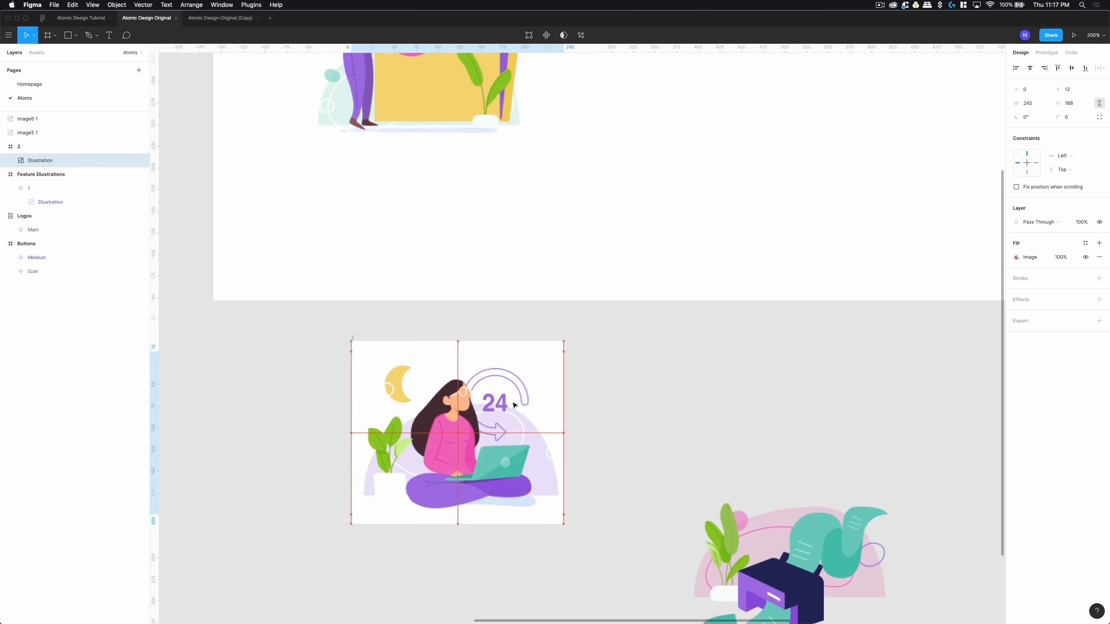
Move frame 2 back into the Feature Illustrations frame, beside component 1 at about X 479, Y 132.
left_click(609, 389)
left_click_drag(355, 339, 643, 81)
scroll(646, 328, "up", 3)
scroll(645, 328, "right", 3)
left_click_drag(646, 329, 634, 218)
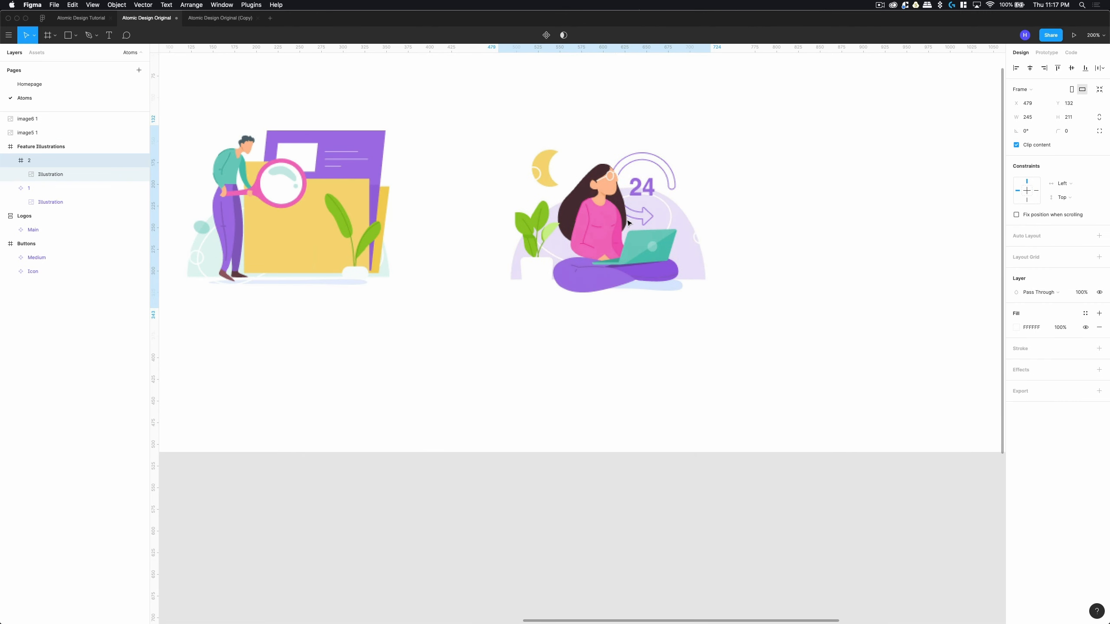
Turn frame 2 into a component and move it up to Y 126 within the Feature Illustrations frame.
right_click(52, 163)
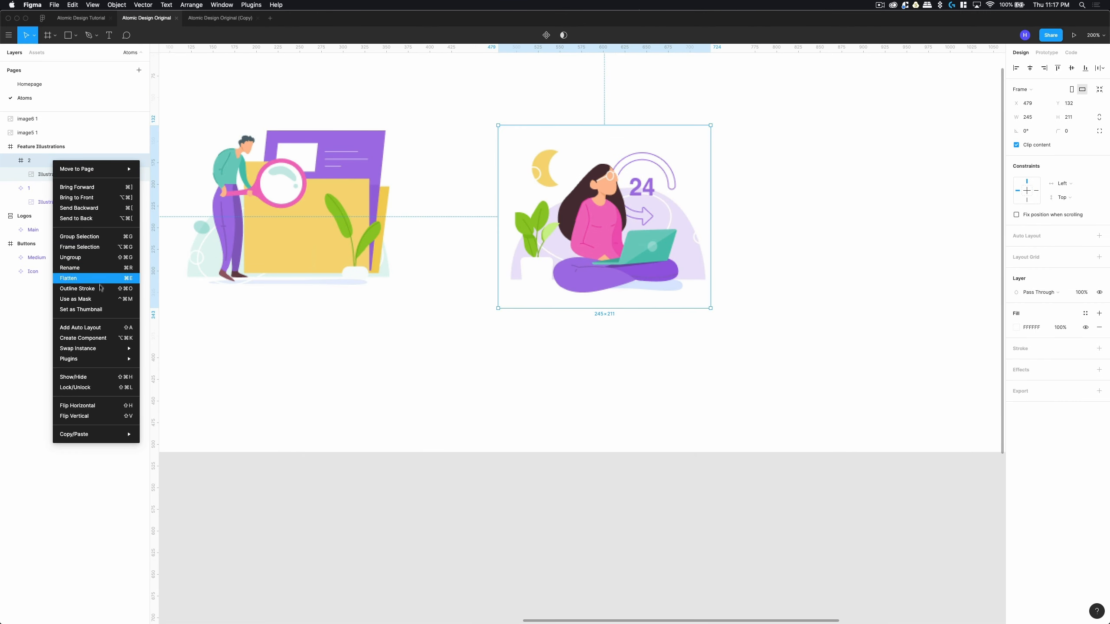
left_click(89, 338)
left_click(282, 487)
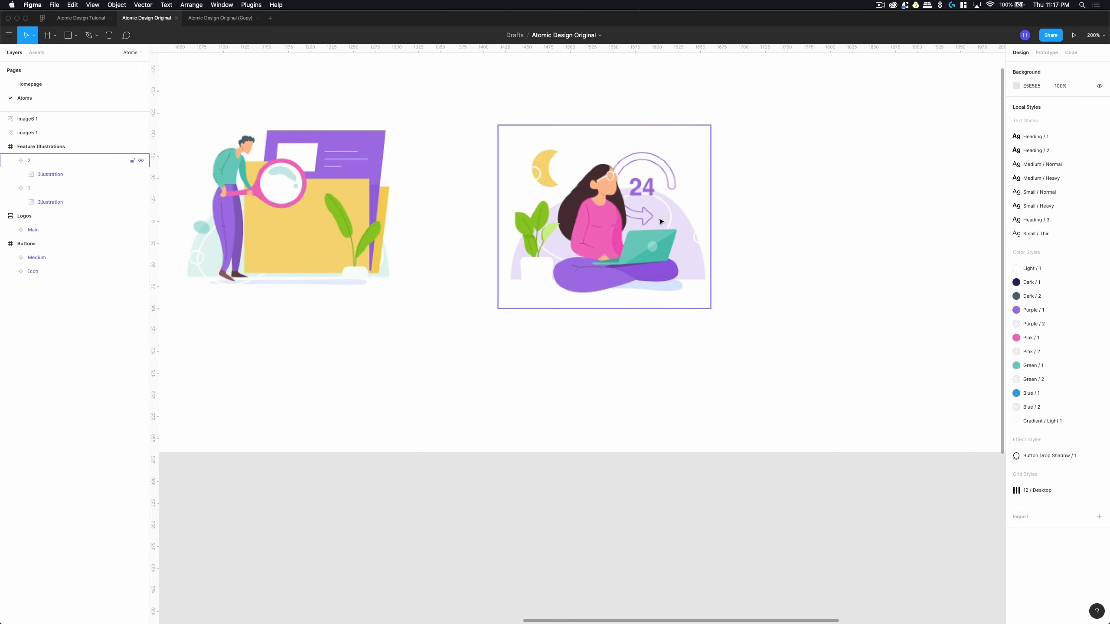
left_click_drag(660, 221, 660, 215)
key("shift+0")
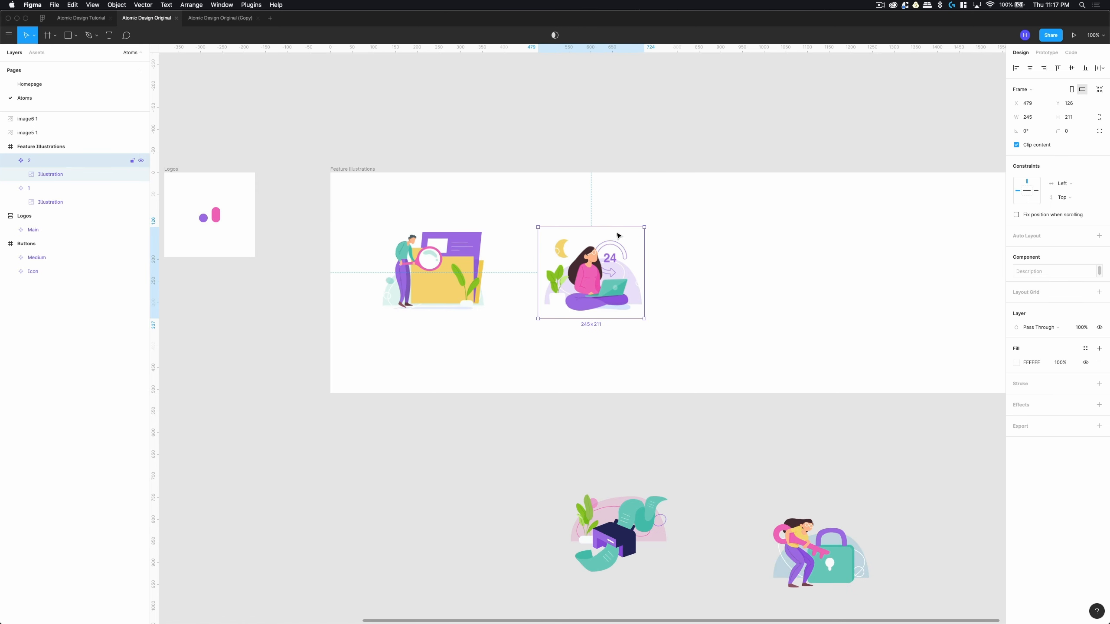
Duplicate component 2 twice as 3 and 4, detach both copies and place them apart on the canvas below the Feature Illustrations frame.
scroll(488, 387, "right", 5)
scroll(488, 386, "down", 3)
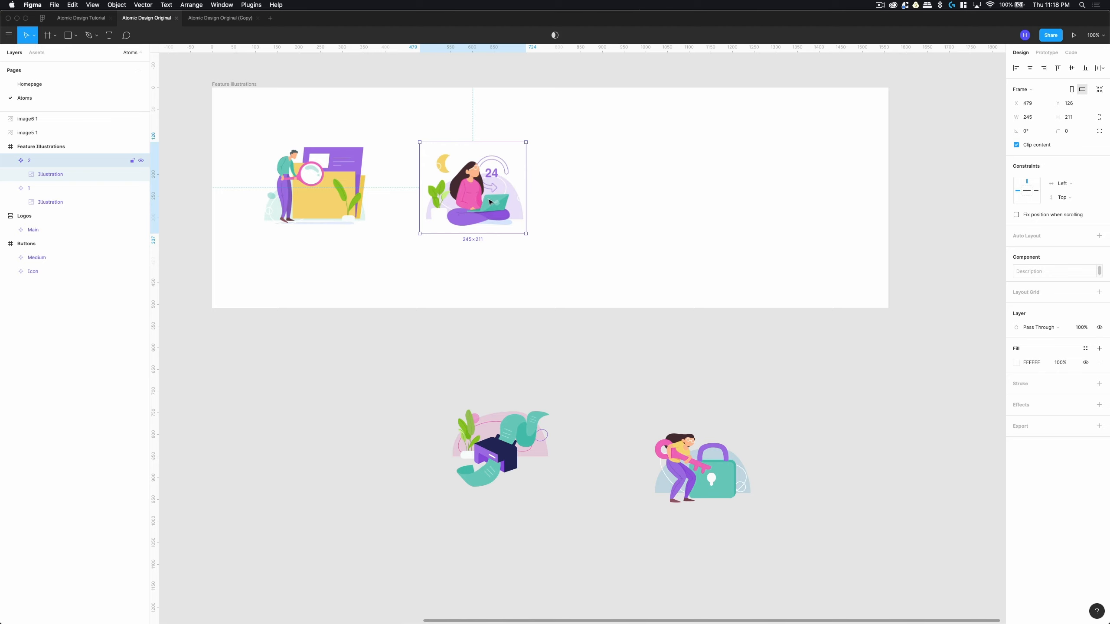
right_click(53, 162)
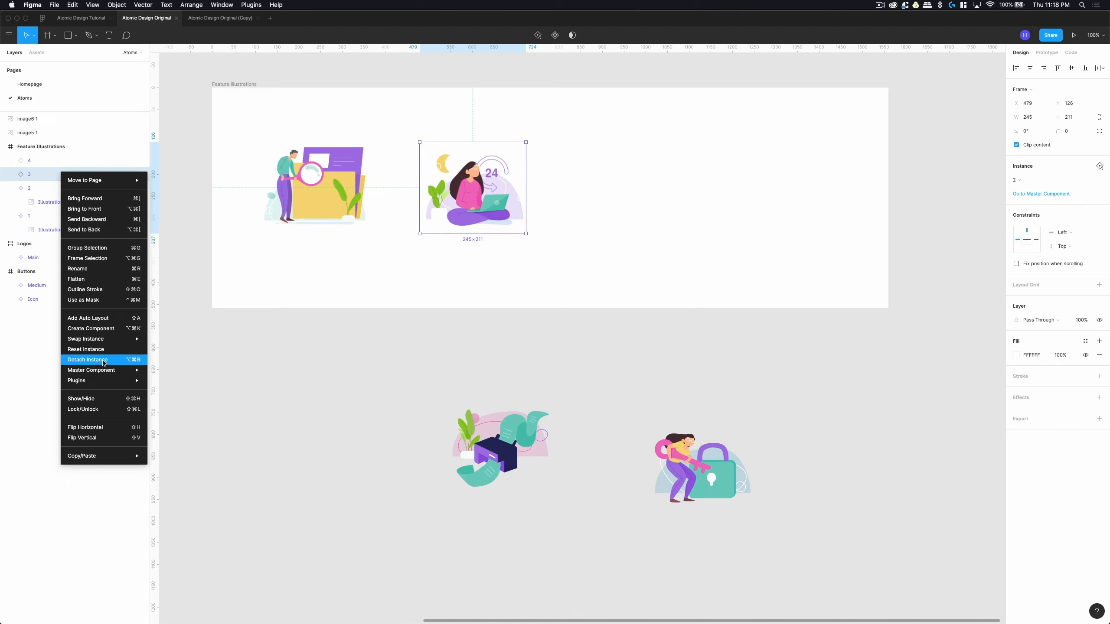
left_click(87, 349)
left_click(46, 174, "shift")
left_click_drag(473, 193, 290, 428)
left_click_drag(290, 428, 323, 428)
key("super+z")
left_click_drag(239, 374, 363, 496)
Delete the 24 Hours Access image from frame 4 and put the Security Code illustration in its place.
left_click(433, 545)
key("Delete")
left_click_drag(710, 473, 422, 545)
Enlarge the Security Code illustration to 245 × 214 to fill frame 4's width, and shift it down within the frame.
scroll(422, 545, "up", 10)
scroll(422, 545, "down", 5)
left_click_drag(500, 309, 490, 316)
left_click_drag(693, 89, 716, 69)
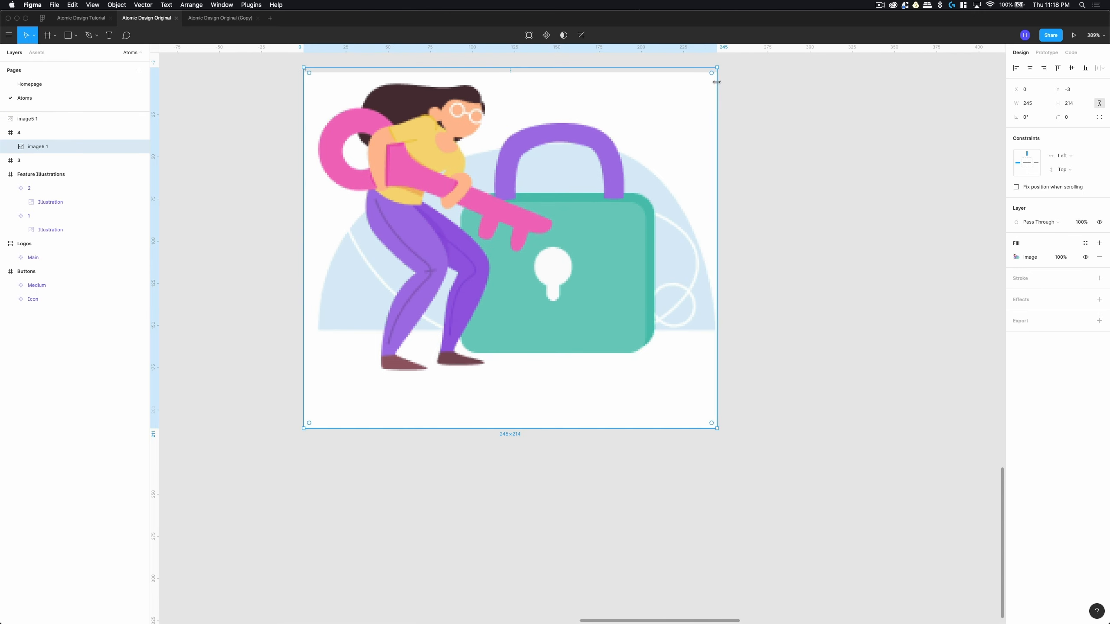
left_click_drag(670, 121, 670, 145)
Move frame 4 into the Feature Illustrations frame, leaving a gap after the 24 Hours Access component, and turn it into a component.
key("super+0")
left_click(509, 263)
key("super+x")
scroll(525, 280, "up", 5)
key("super+v")
left_click_drag(549, 197, 751, 197)
right_click(76, 158)
left_click(107, 334)
Replace the image in frame 3 with the Print Out illustration, sized 245 × 181.
left_click(496, 441)
left_click(306, 430)
key("Delete")
left_click(496, 441)
key("super+x")
left_click(237, 371)
key("super+v")
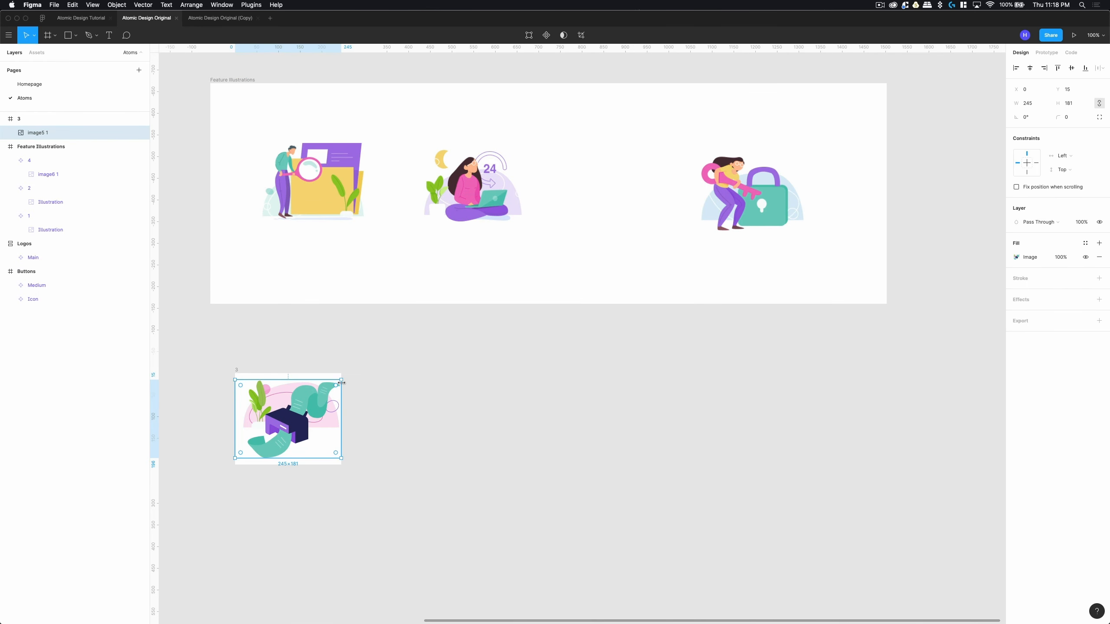
Move frame 3 into the gap in the Feature Illustrations frame, make it a component and order layer 4 above it.
left_click_drag(237, 370, 575, 152)
right_click(46, 133)
left_click(80, 310)
left_click_drag(62, 160, 61, 126)
Move components 2, 3 and 4 closer together into an evenly spaced row beside component 1.
left_click_drag(474, 188, 441, 186)
left_click_drag(625, 199, 561, 179)
left_click_drag(750, 197, 684, 185)
Fit the Feature Illustrations frame to its components using auto layout with 80 horizontal and vertical padding, and remove the auto layout.
left_click(818, 231)
left_click(1099, 180)
left_click(1028, 195)
type("80")
key("Tab")
type("80")
left_click(1100, 166)
Move the Feature Illustrations frame closer to the Logos frame, keeping their top edges aligned.
left_click(810, 288)
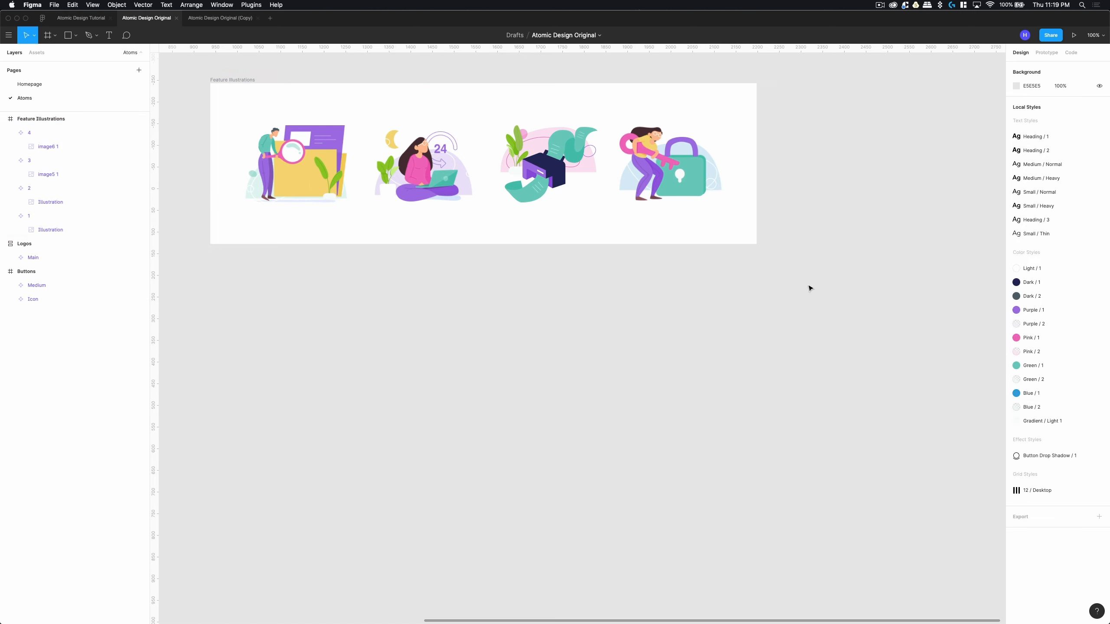
key("super+minus")
left_click_drag(424, 402, 578, 380)
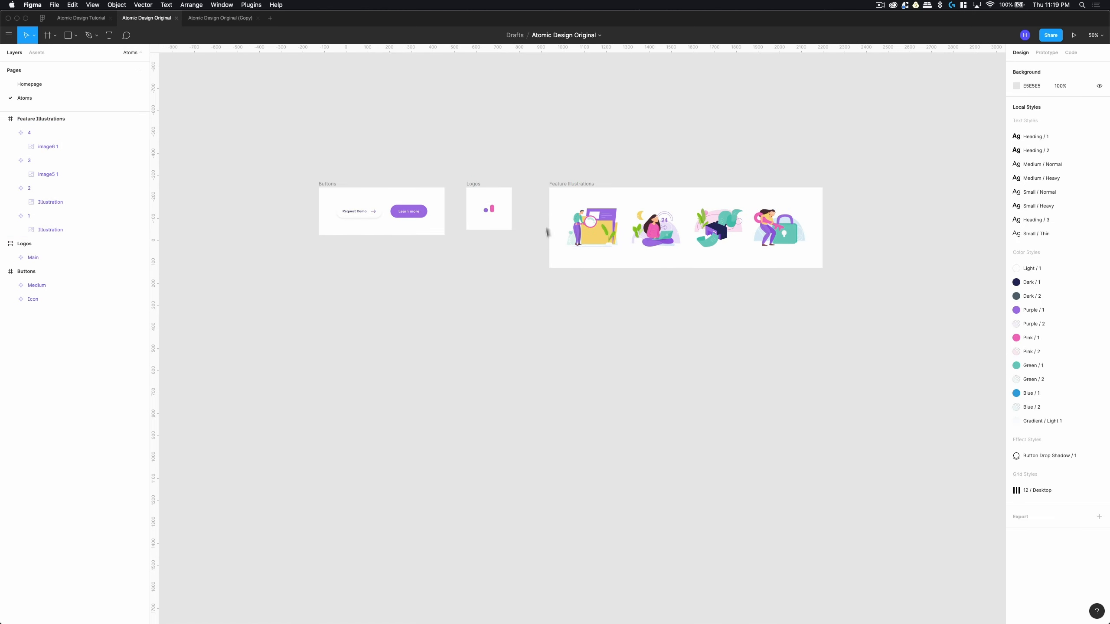
left_click_drag(562, 186, 546, 191)
left_click(599, 128)
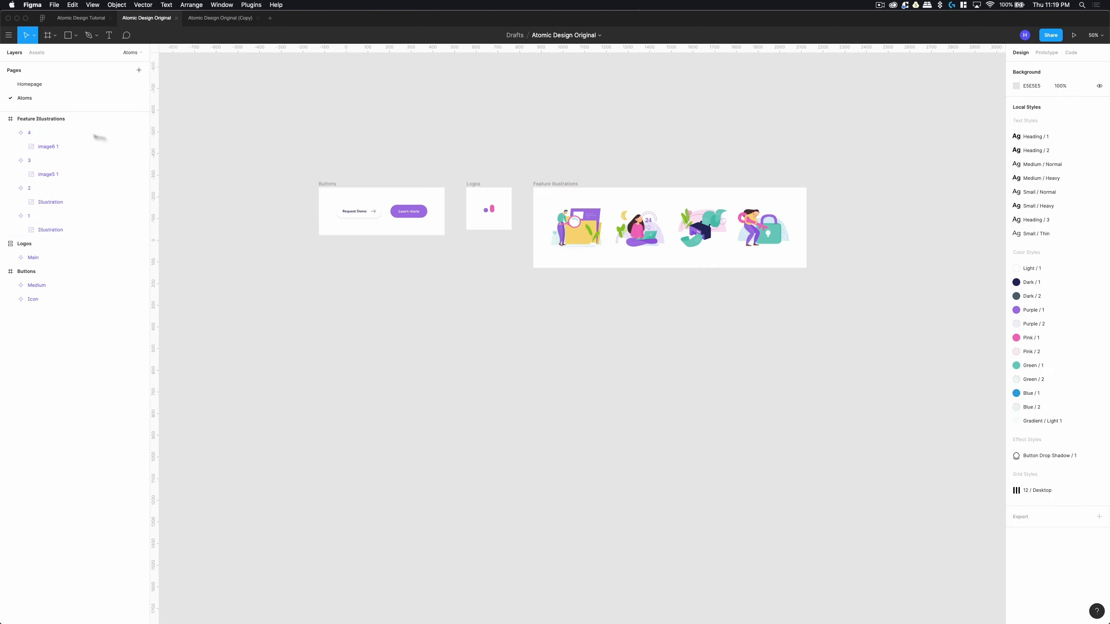
Place an instance of Feature Illustrations component 1 over the Search Data card on the Homepage at about X 378, Y 2021.
left_click(52, 85)
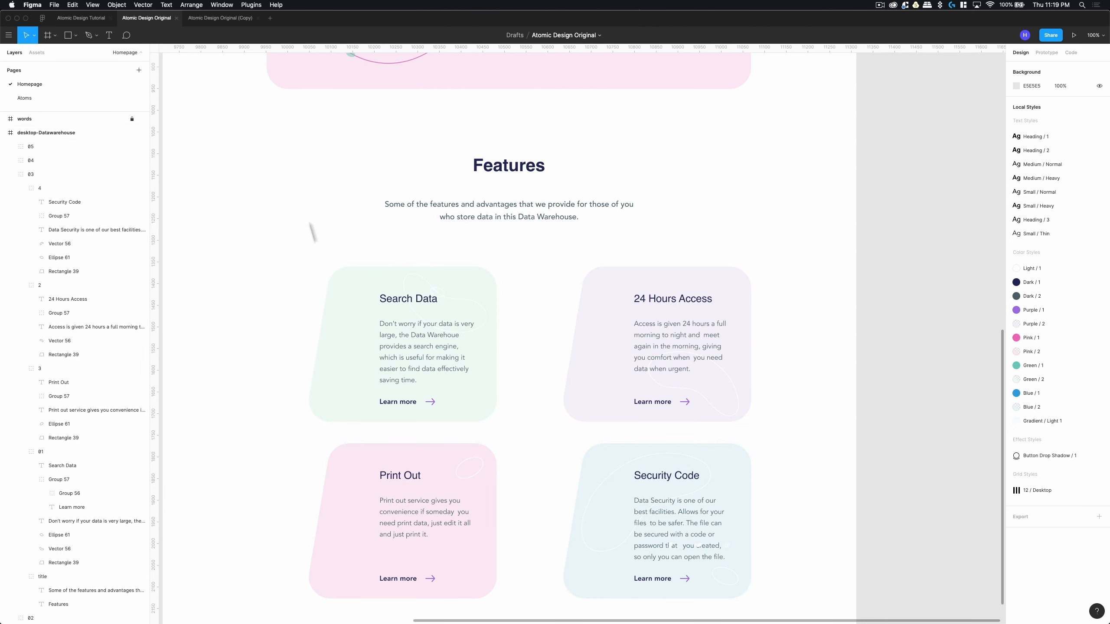
left_click(35, 54)
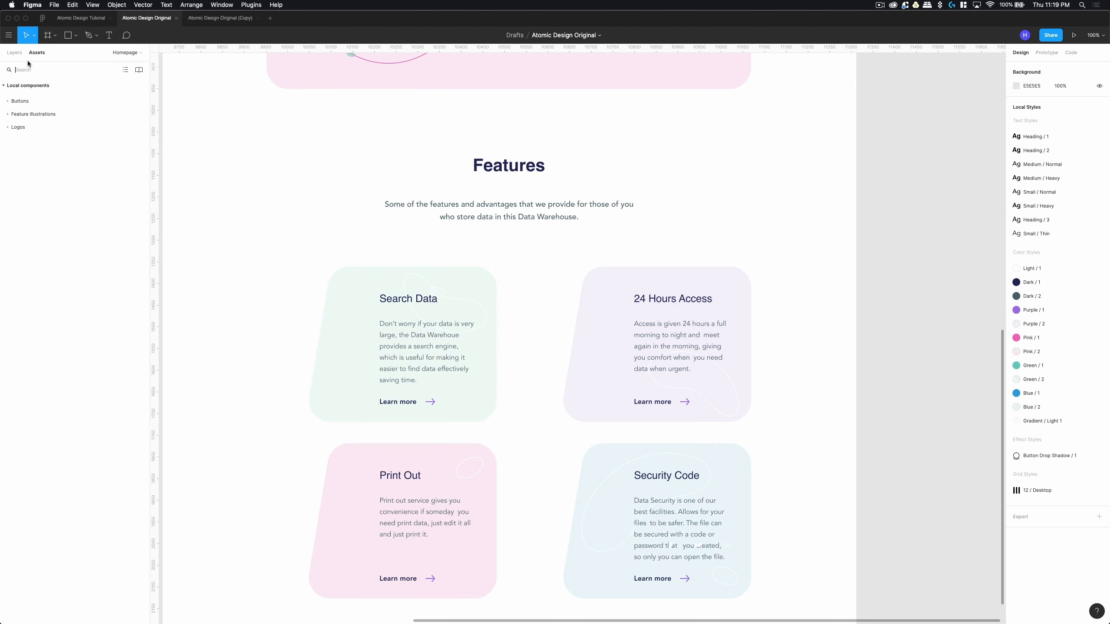
left_click(7, 115)
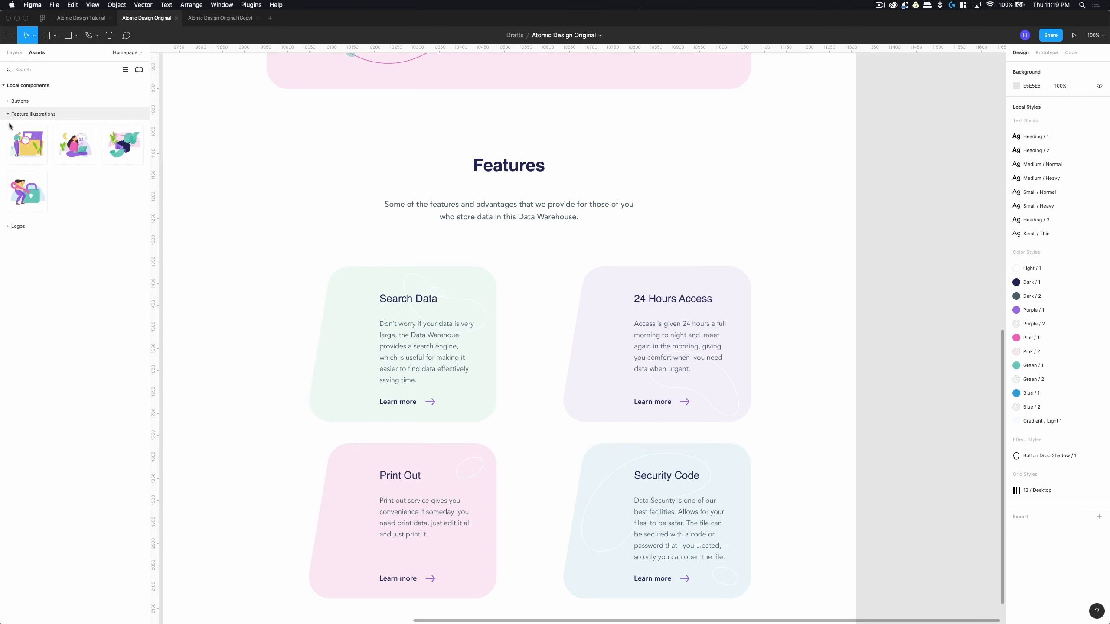
left_click(31, 140)
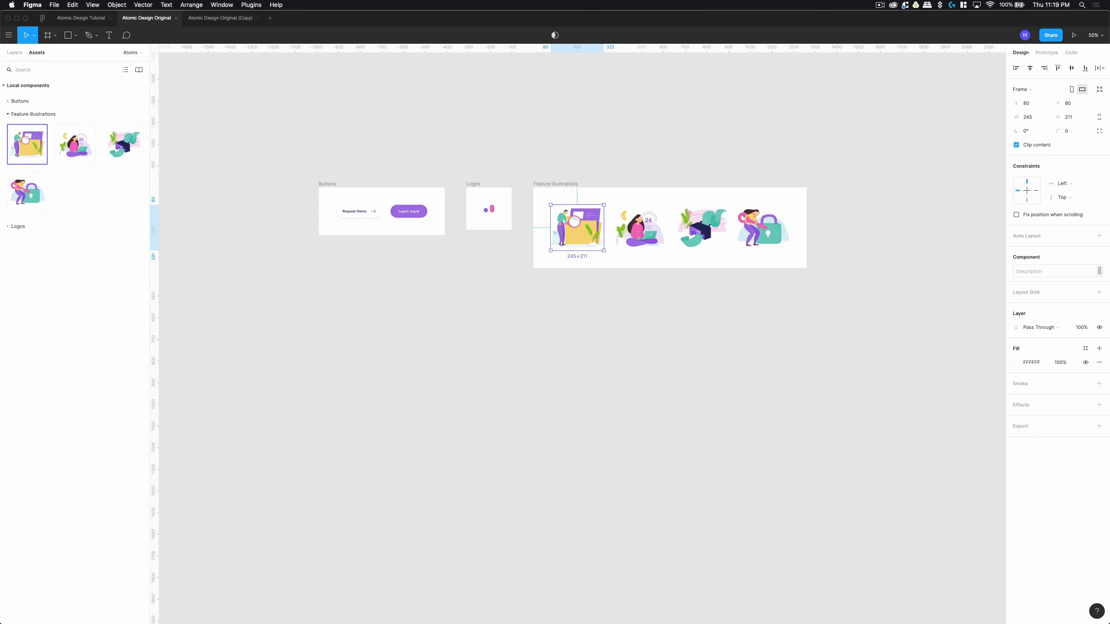
left_click(16, 53)
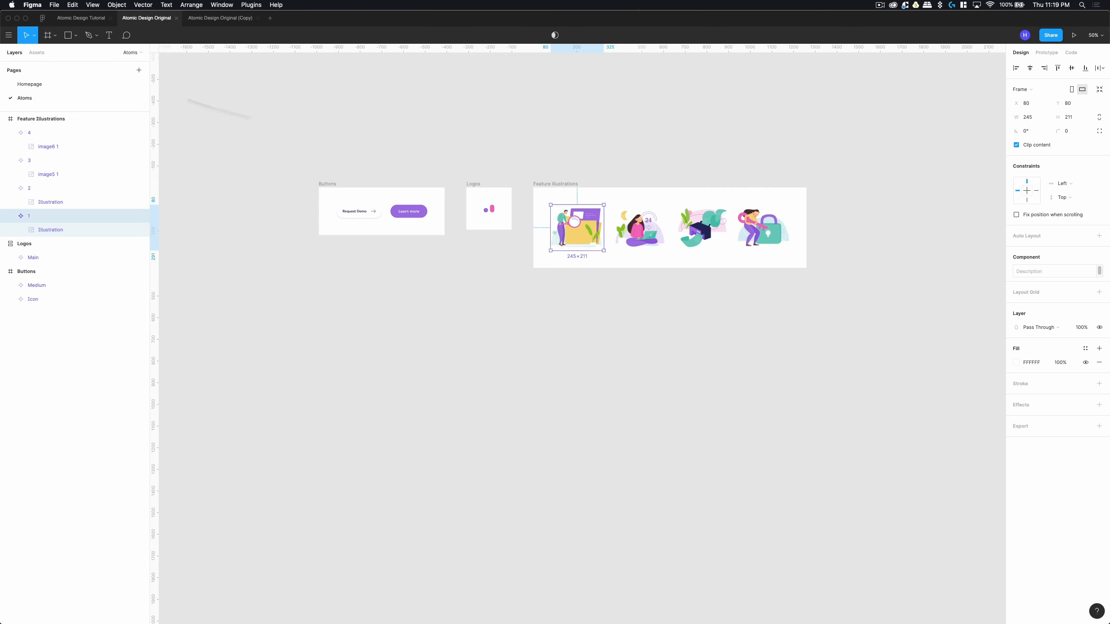
left_click(49, 83)
left_click(37, 53)
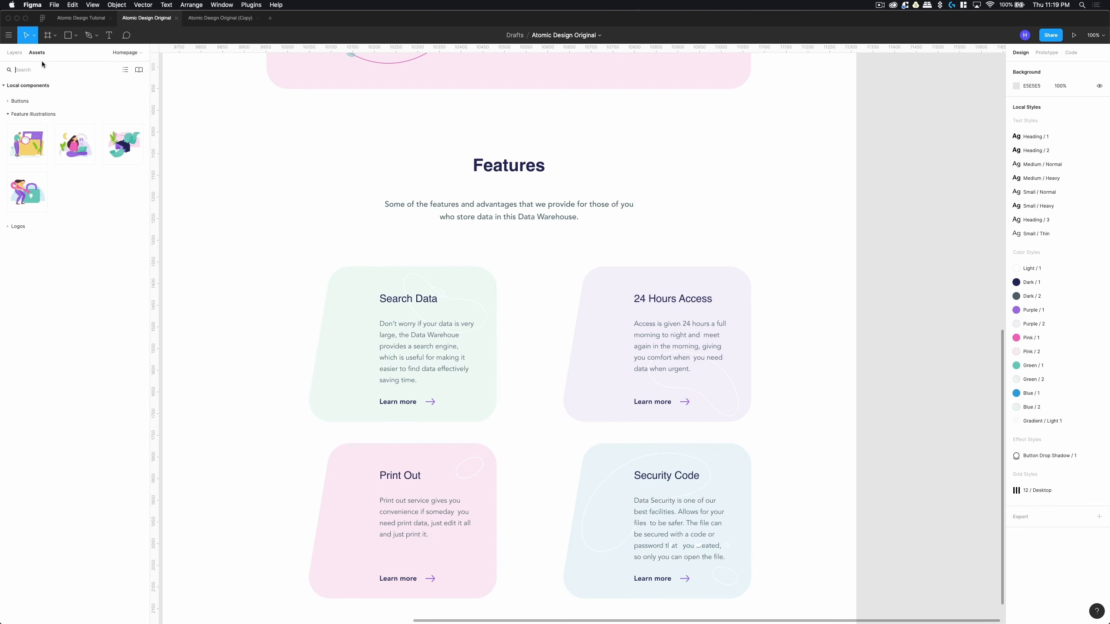
left_click_drag(32, 141, 330, 348)
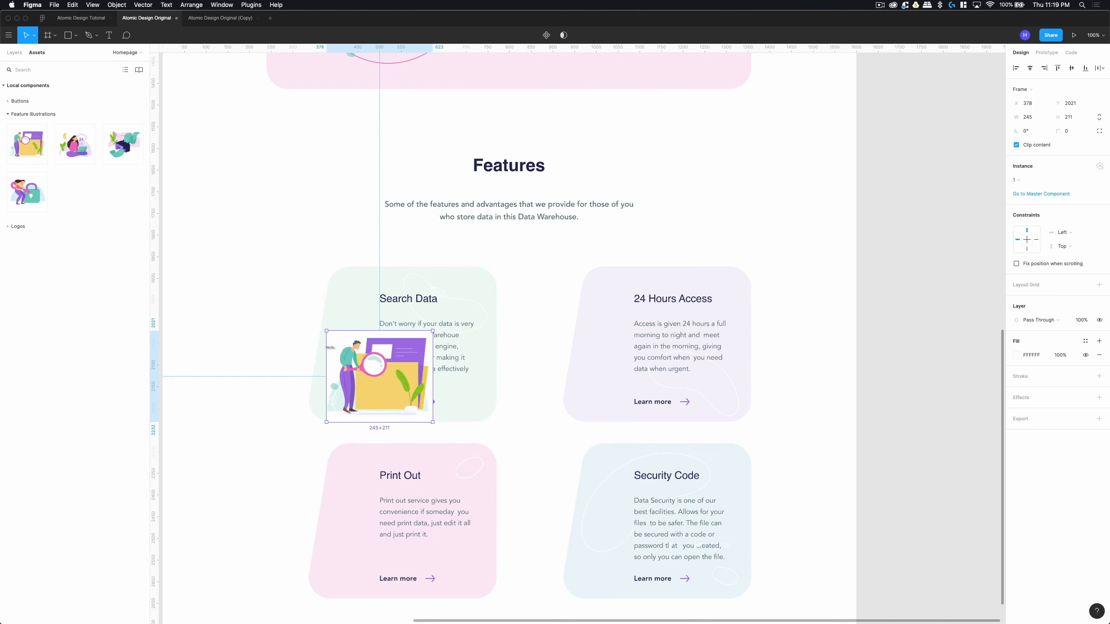
Move the illustration instance over the slanted edge of the Search Data card, at about X 205, Y 1947.
left_click_drag(388, 370, 378, 260)
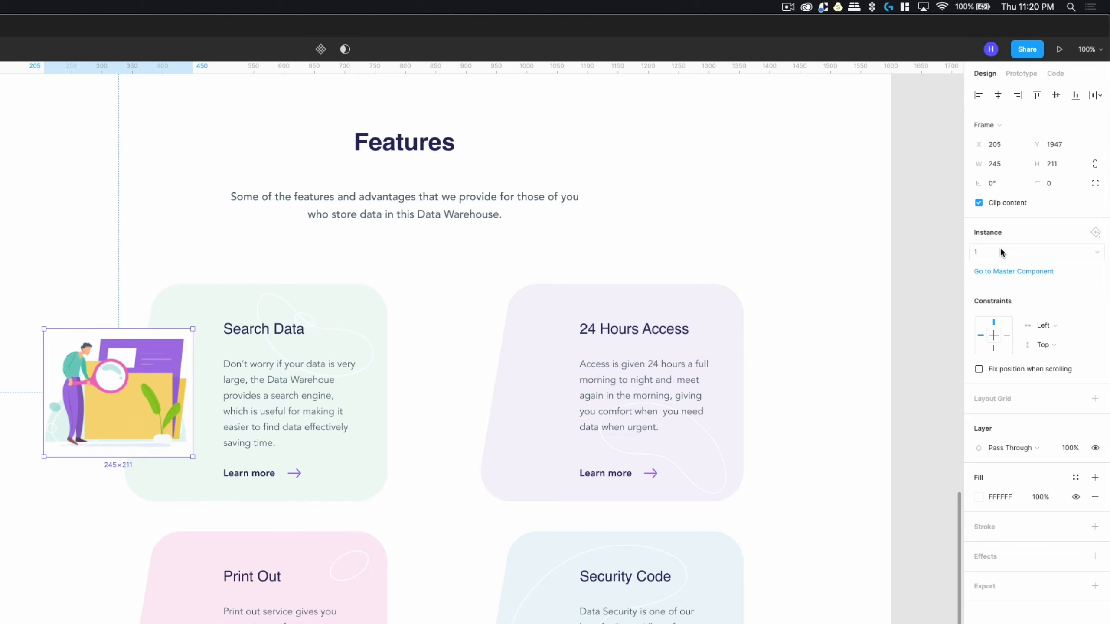
Swap the illustration instance to components 2, 3 and 4 in turn, and back to component 1.
left_click(1095, 255)
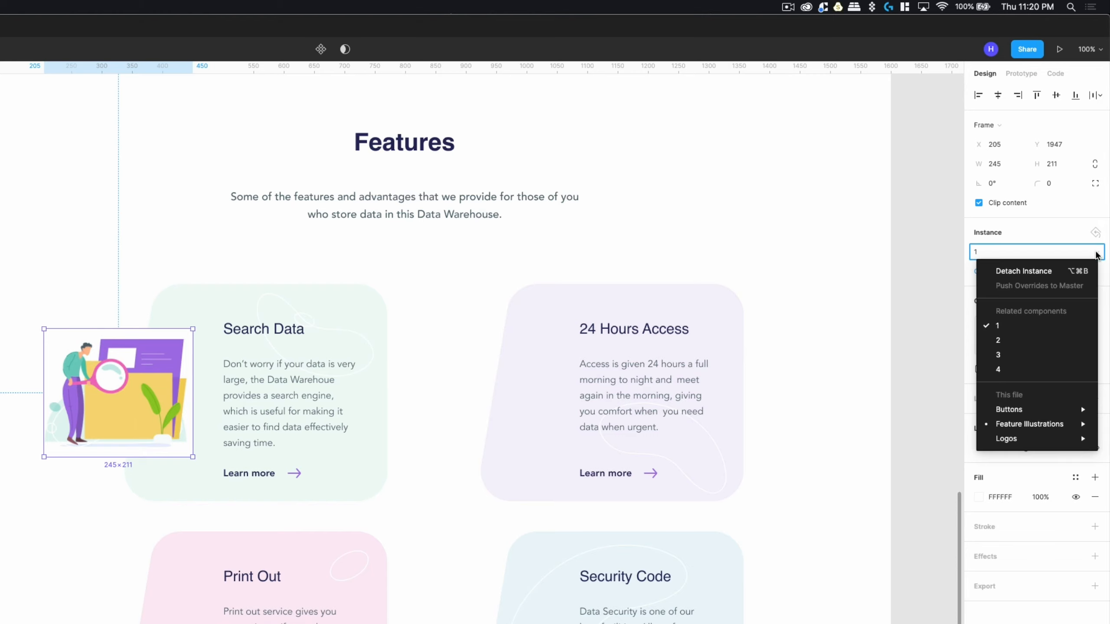
left_click(1011, 340)
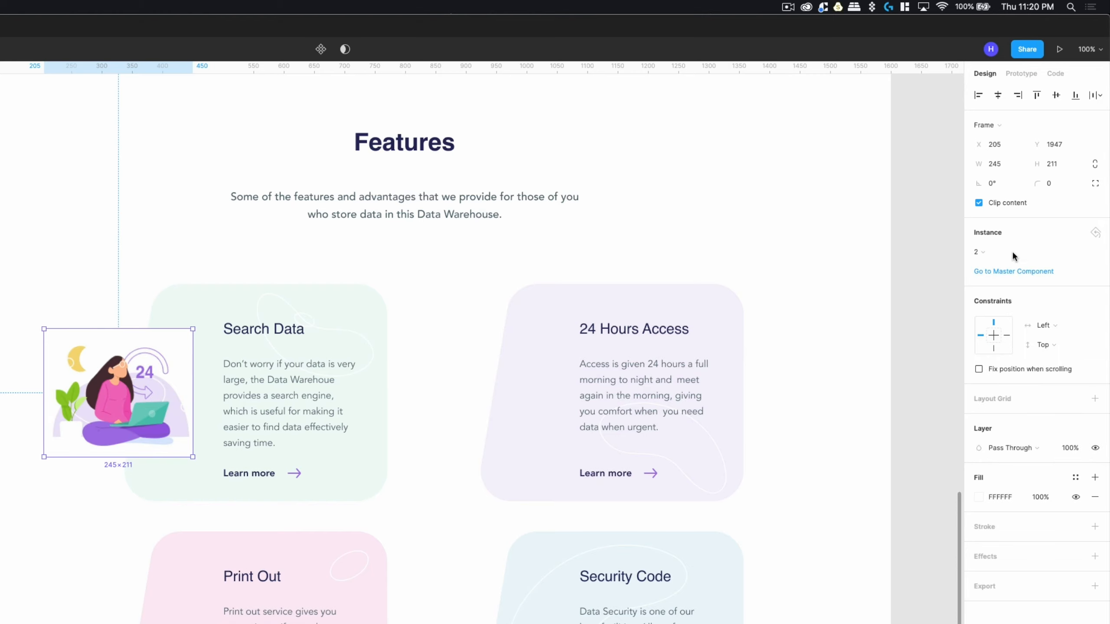
left_click(1012, 250)
left_click(1013, 351)
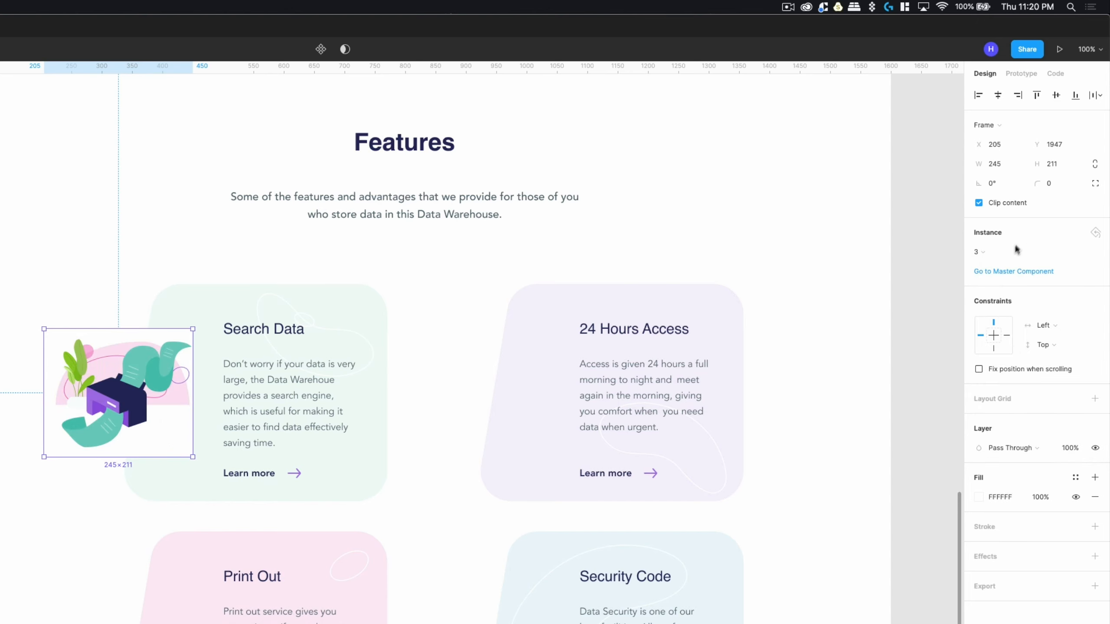
left_click(1014, 250)
left_click(1006, 371)
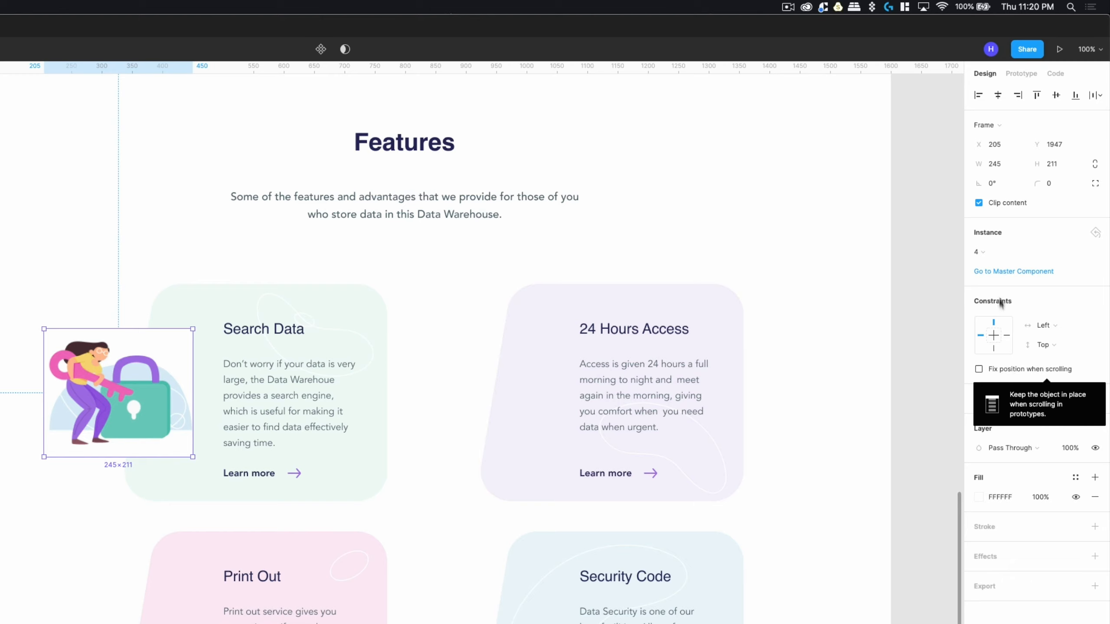
left_click(992, 252)
left_click(1004, 325)
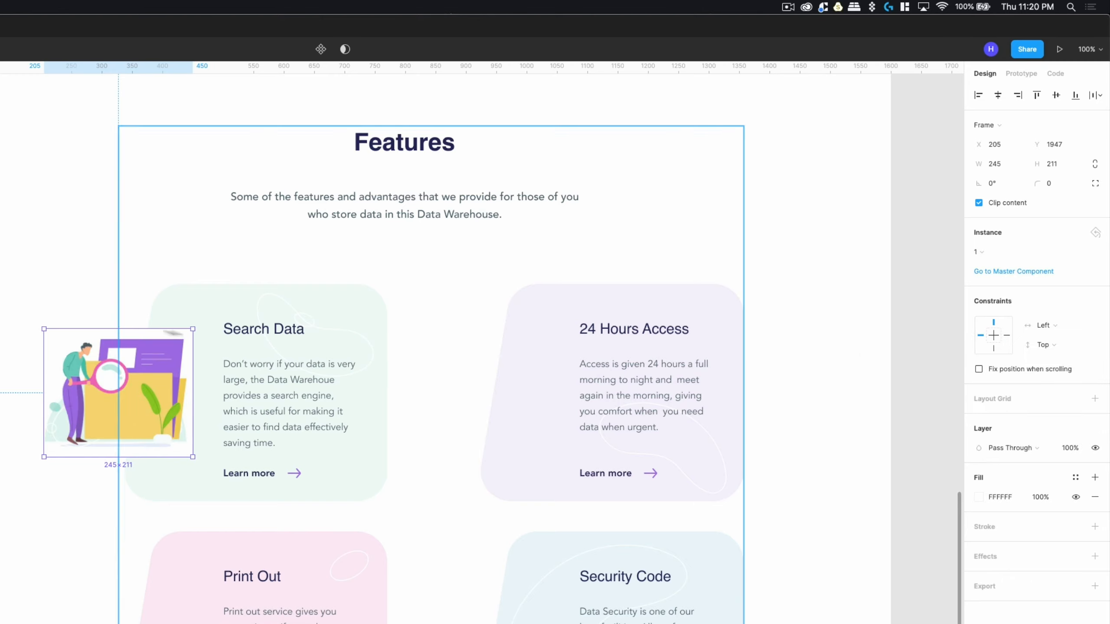
left_click(26, 384)
left_click(126, 379)
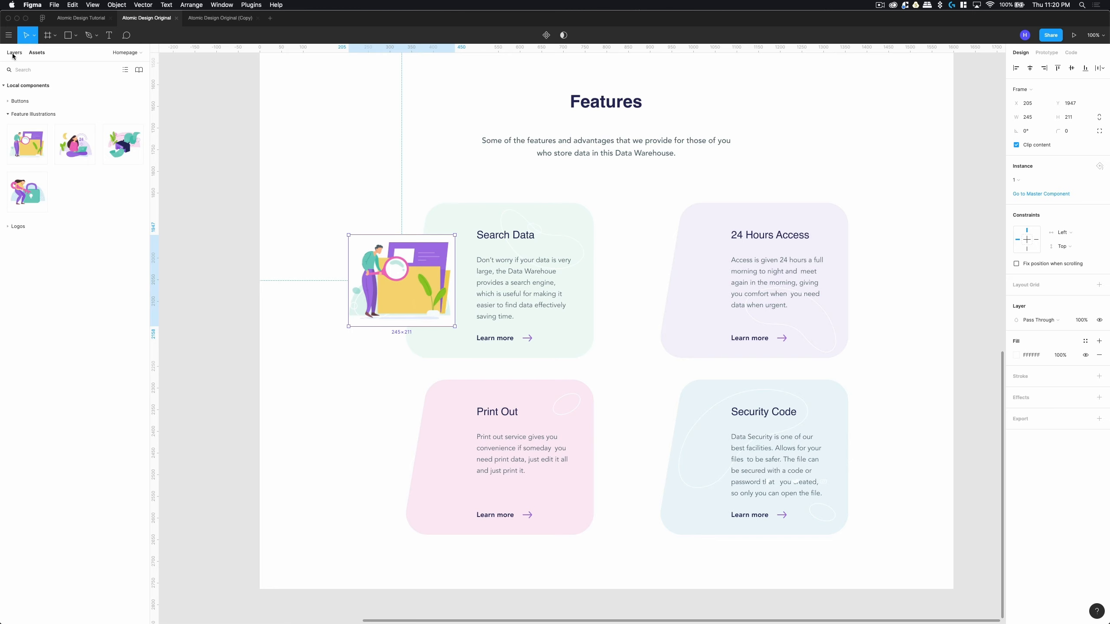
Remove the white fill from master components 1, 2, 3 and 4 on the Atoms page, and return to the Homepage.
right_click(420, 277)
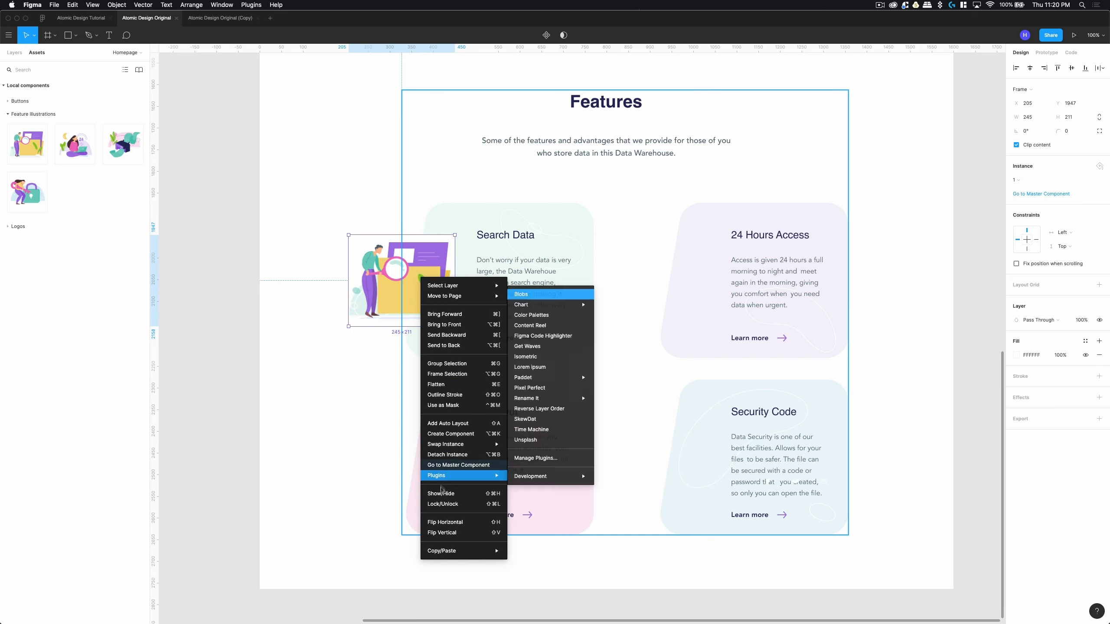
left_click(458, 464)
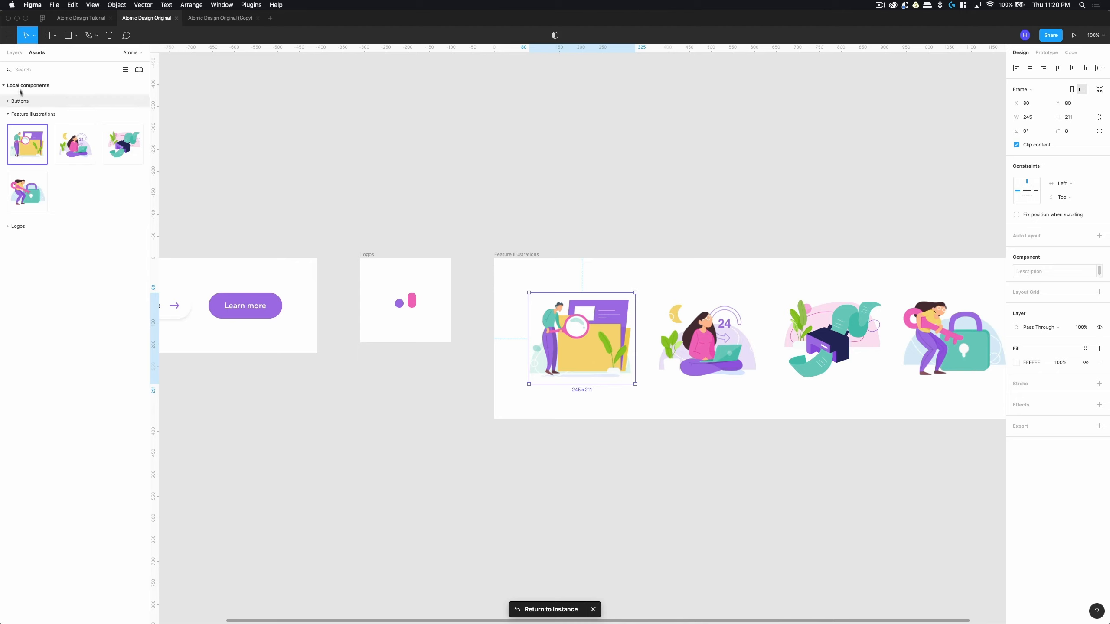
left_click(14, 52)
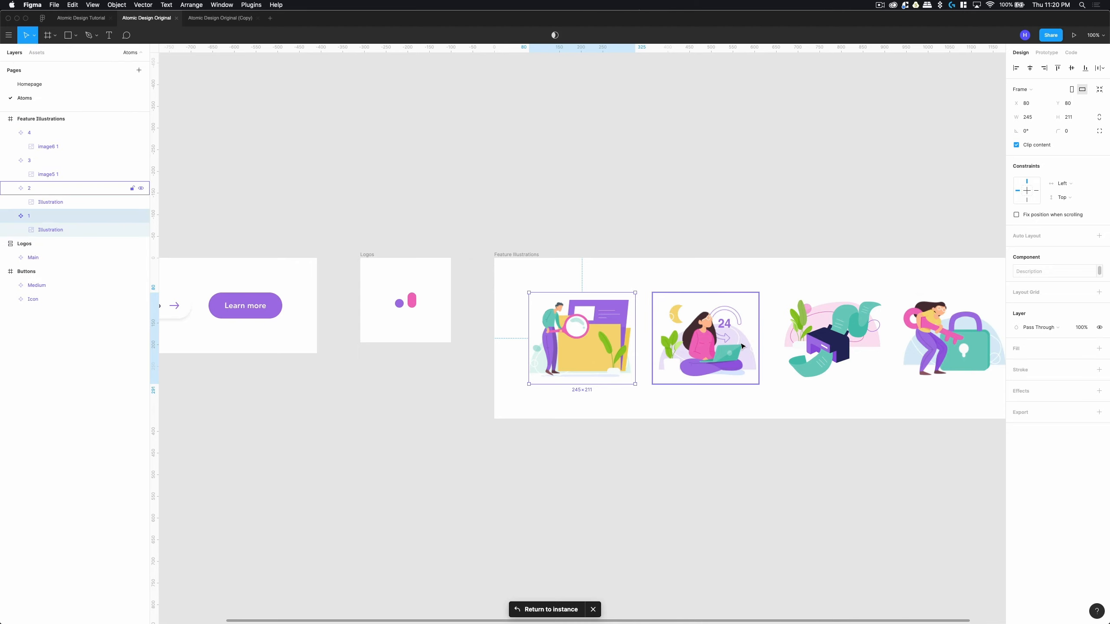
key("Tab")
left_click(1099, 363)
key("Tab")
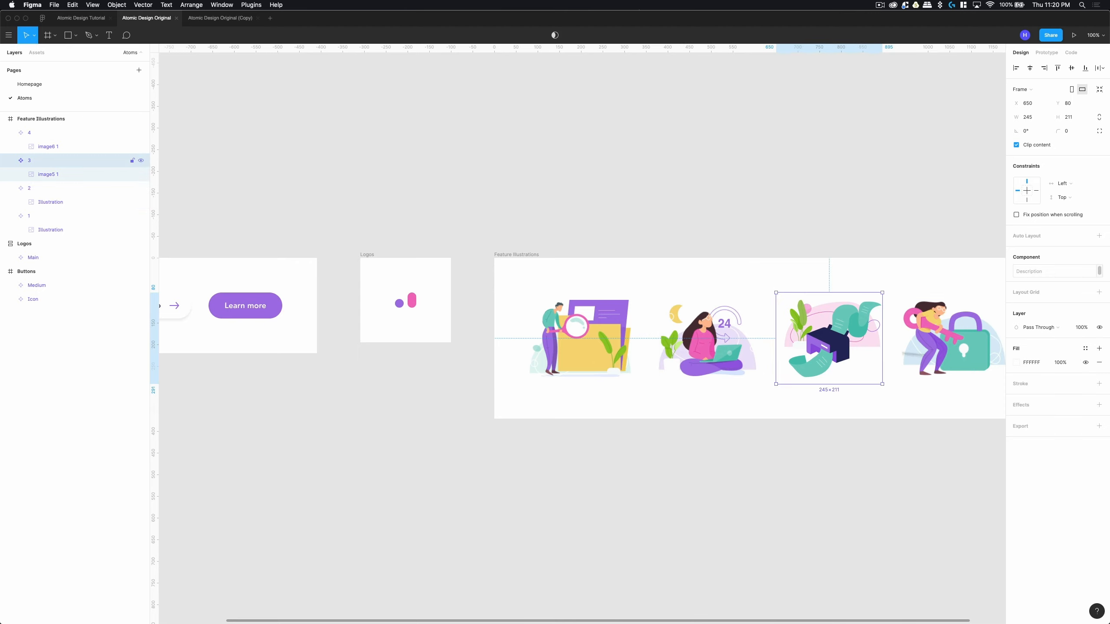
left_click(1099, 363)
key("Tab")
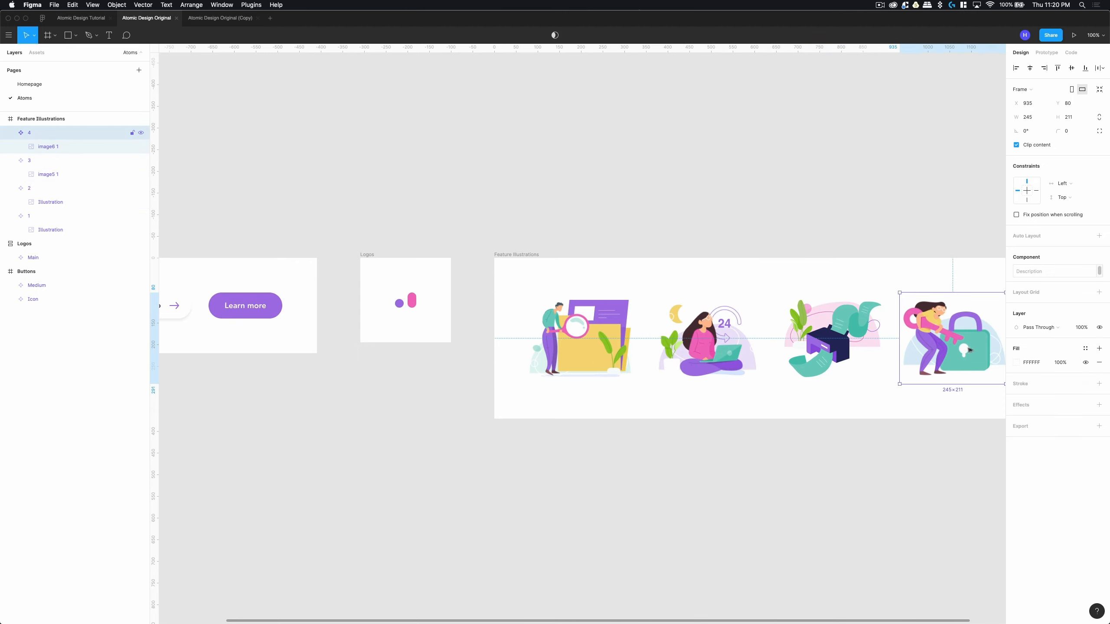
left_click(1099, 363)
left_click(29, 84)
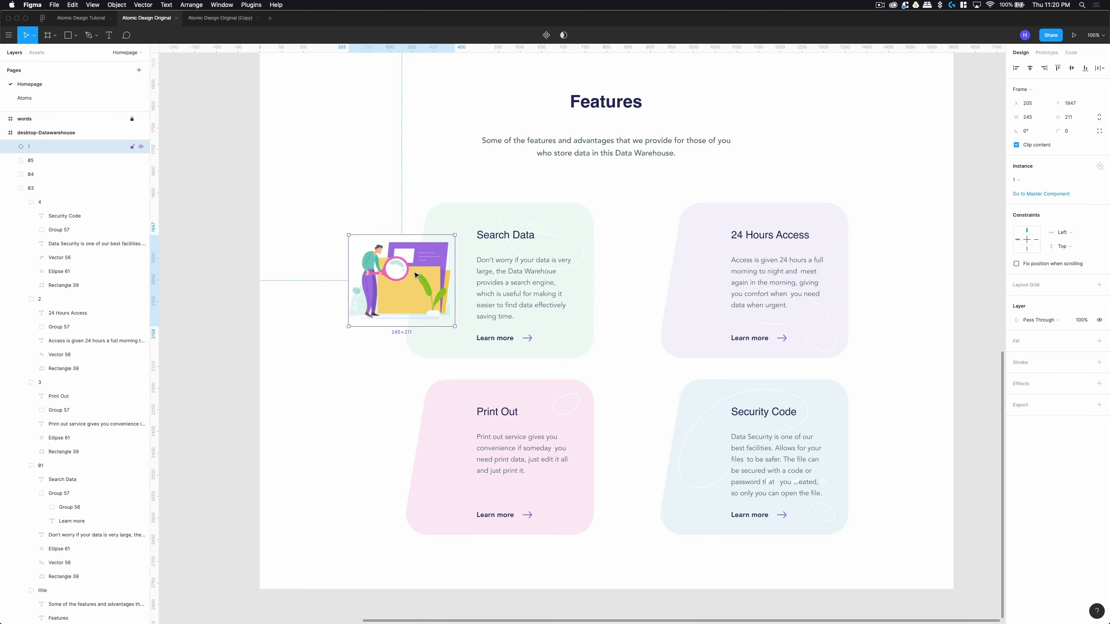
Group the Search Data card's title, description and Learn more link, and name the group Card Info.
double_click(524, 284)
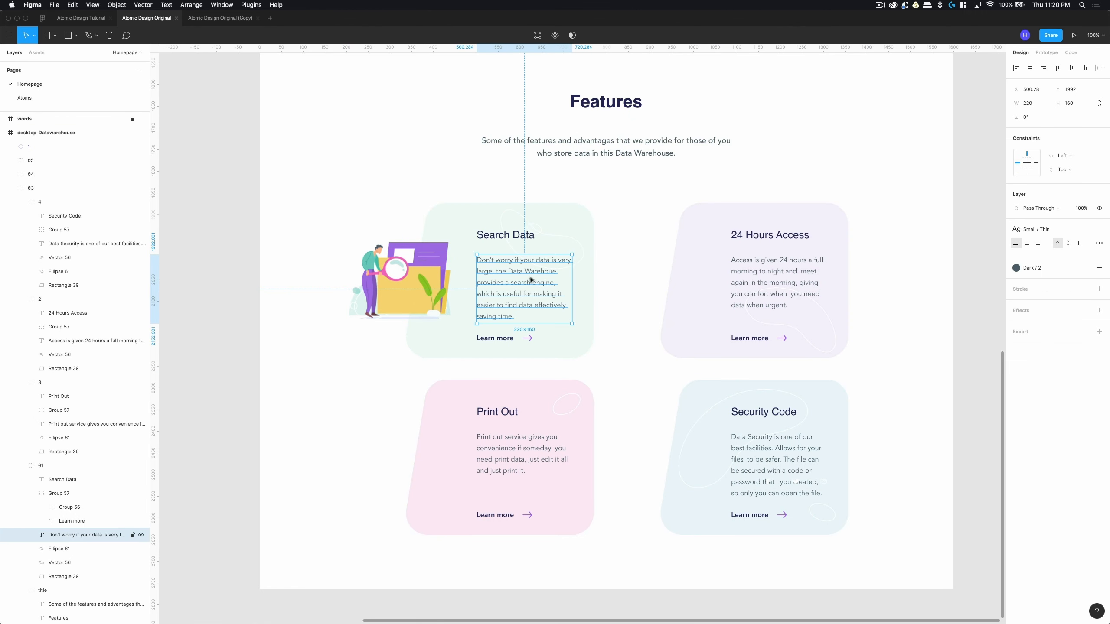
left_click(490, 240, "shift")
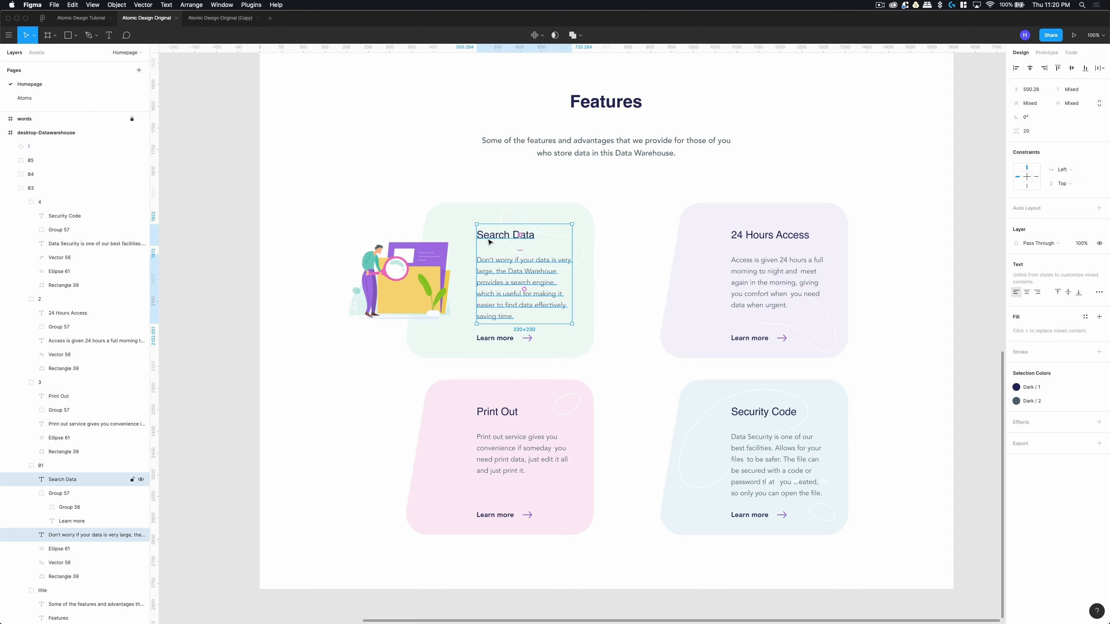
left_click(491, 339, "shift")
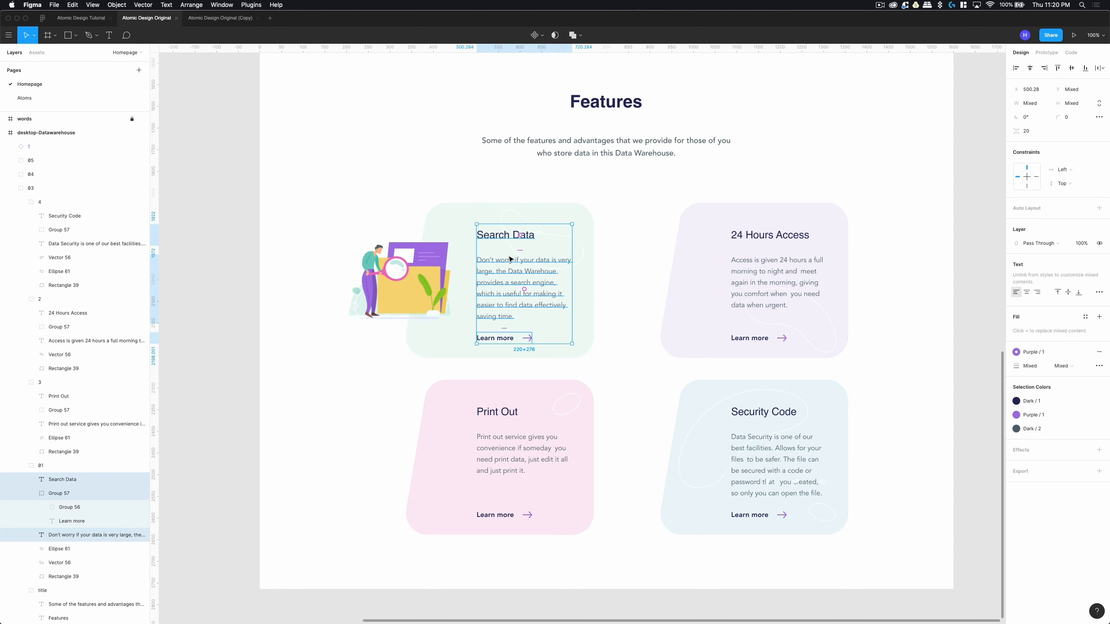
key("super+g")
double_click(65, 480)
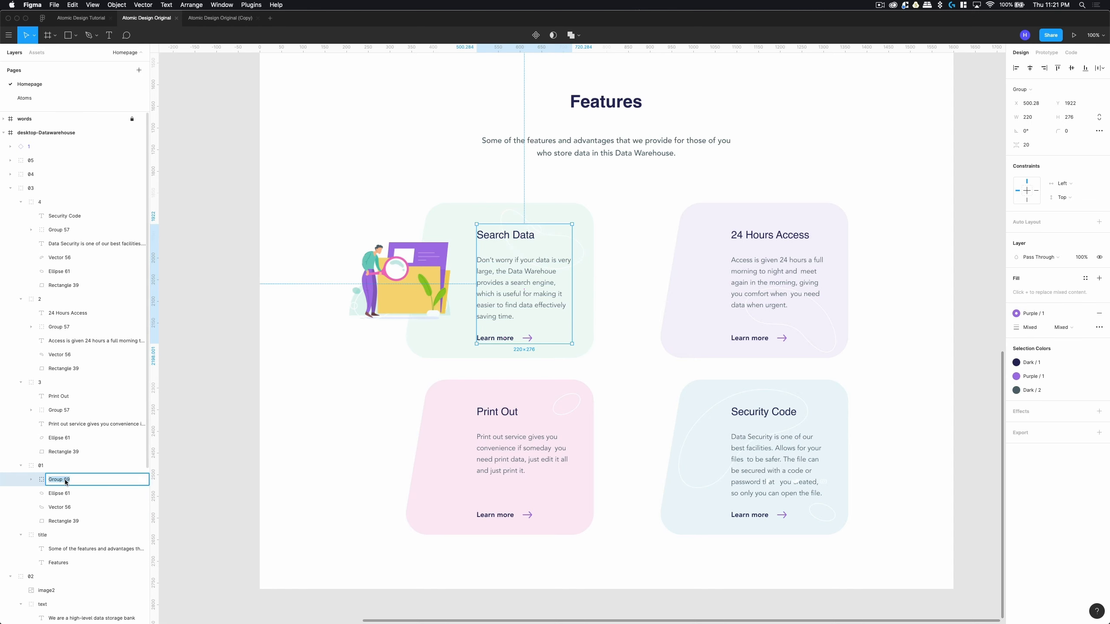
type("Card Info")
key("Return")
Move illustration instance 1 into group 01, directly above Card Info in the layer order.
left_click(420, 280)
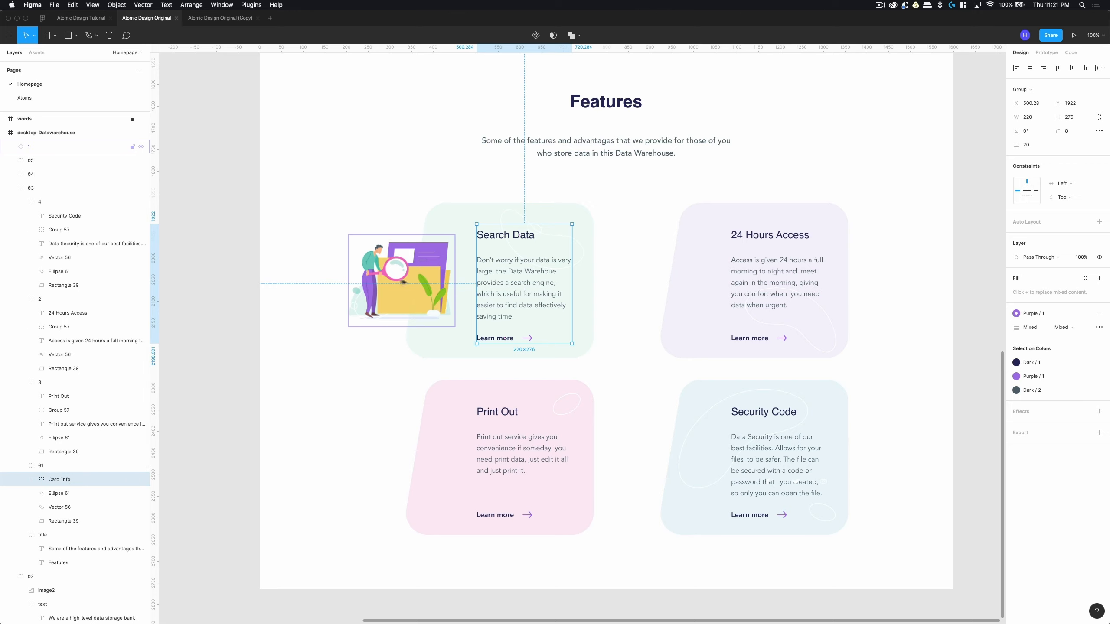
double_click(509, 283)
double_click(509, 284)
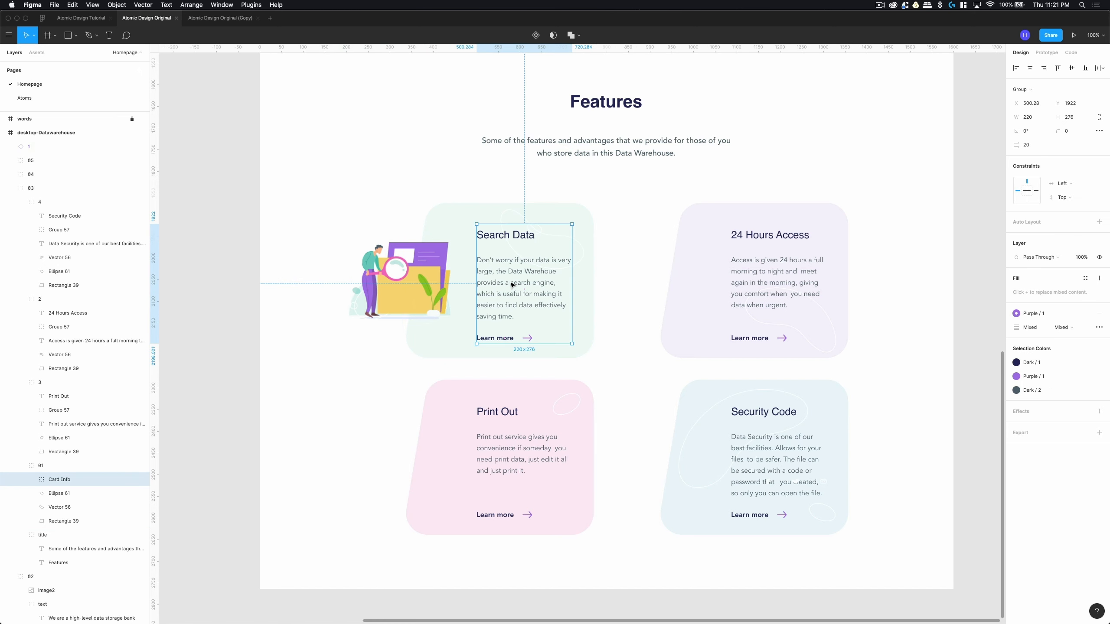
left_click(434, 283)
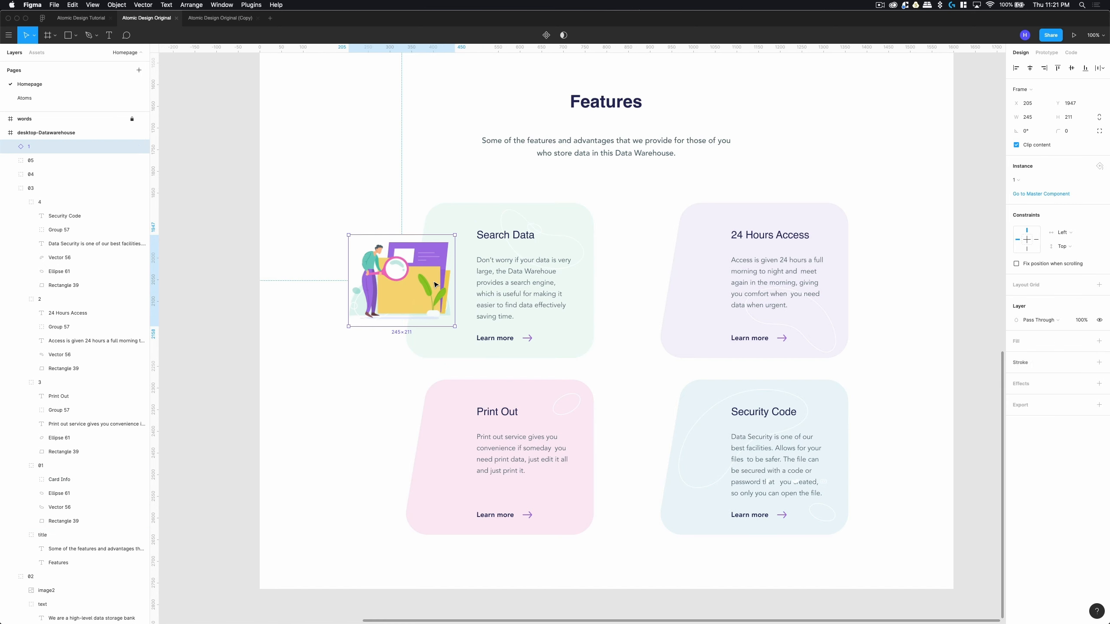
left_click(476, 232, "super")
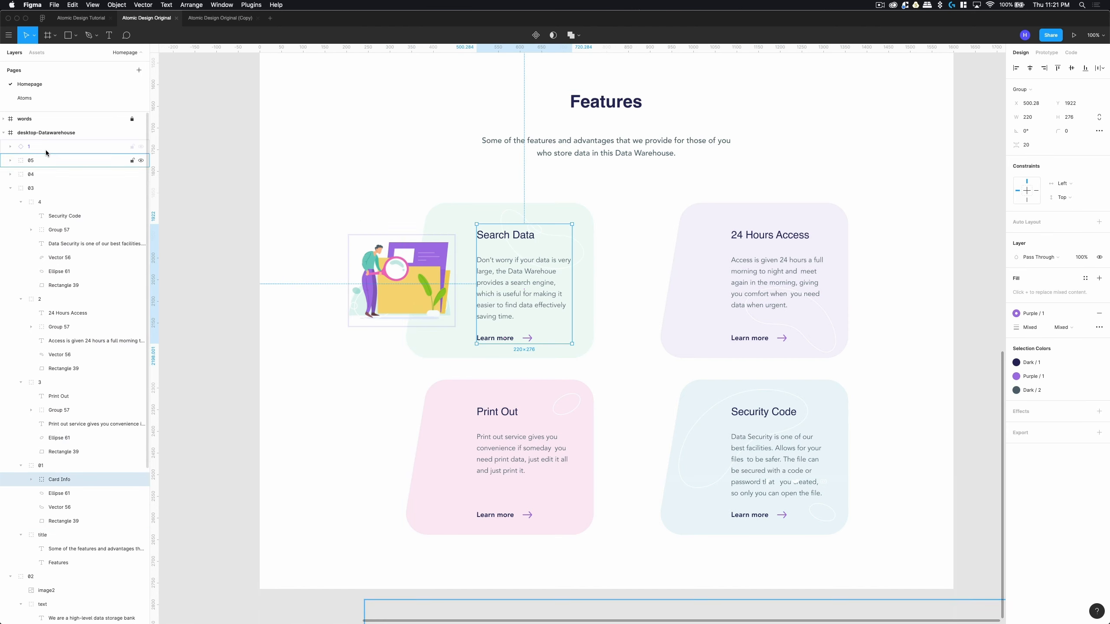
left_click(13, 147)
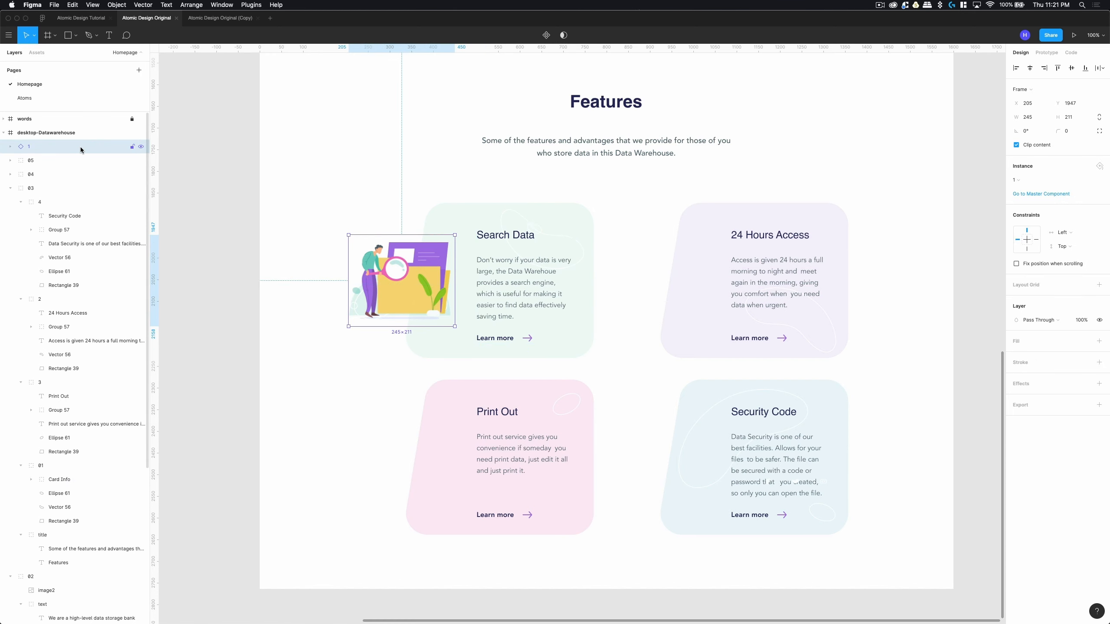
left_click_drag(80, 147, 75, 476)
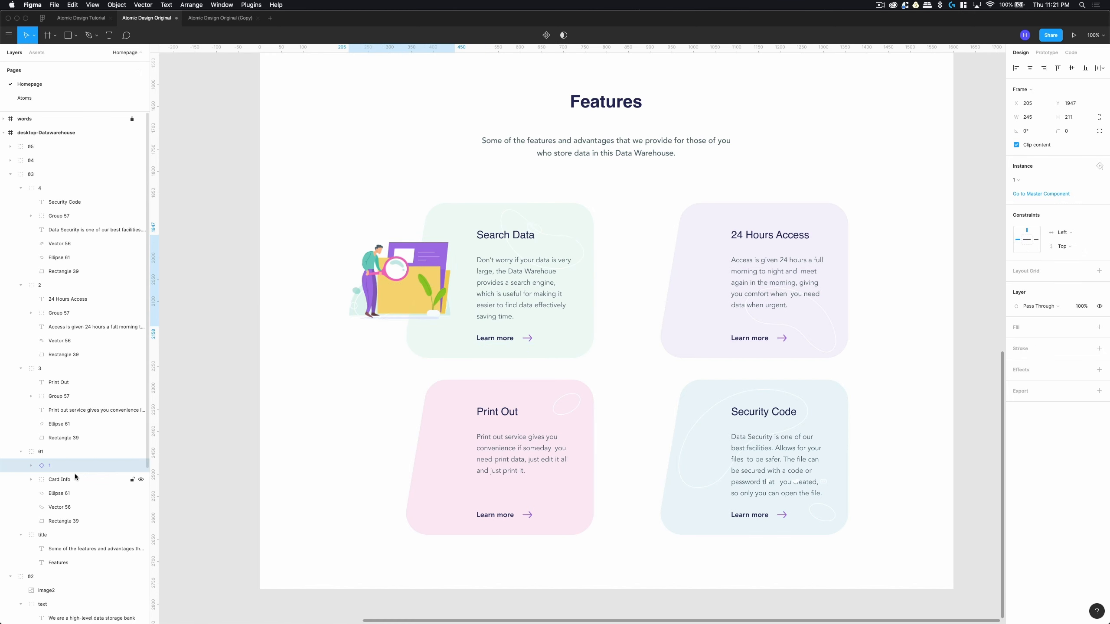
Align the illustration instance and the Card Info group on their vertical centers.
left_click(509, 276, "shift")
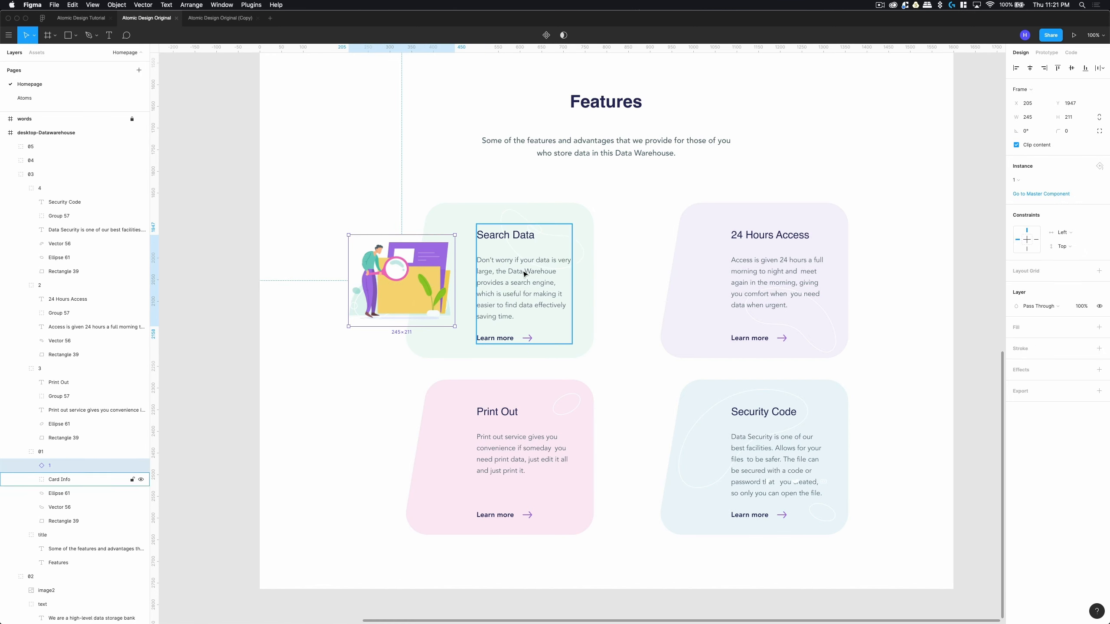
left_click(1071, 67)
left_click(321, 372)
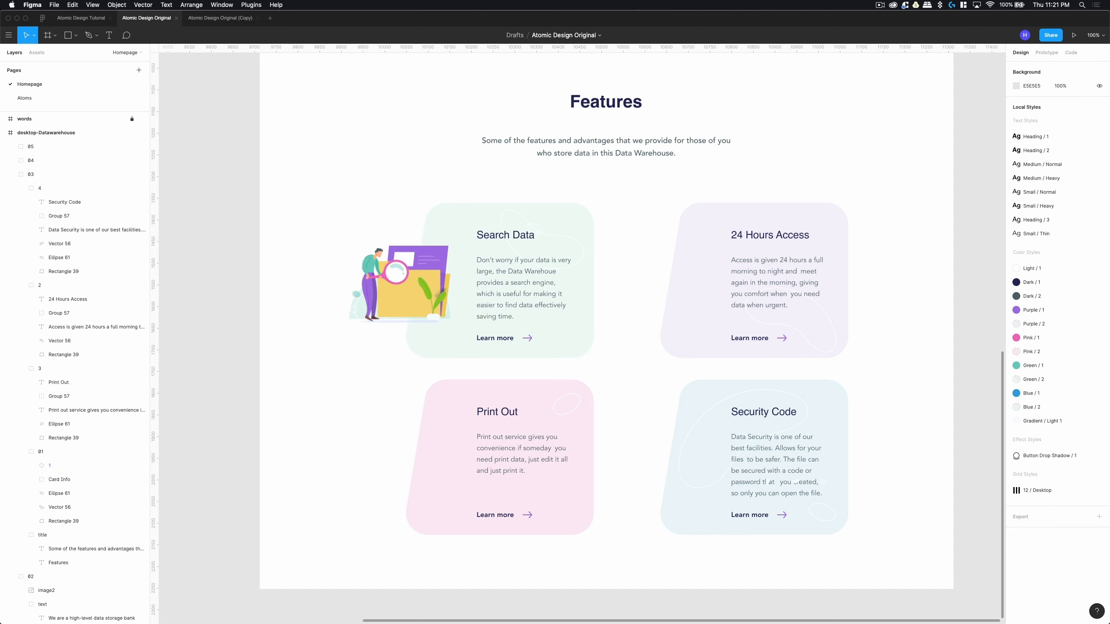
Shift the illustration instance slightly closer to the Card Info text, to X 214, keeping its vertical position.
double_click(447, 276)
double_click(436, 281)
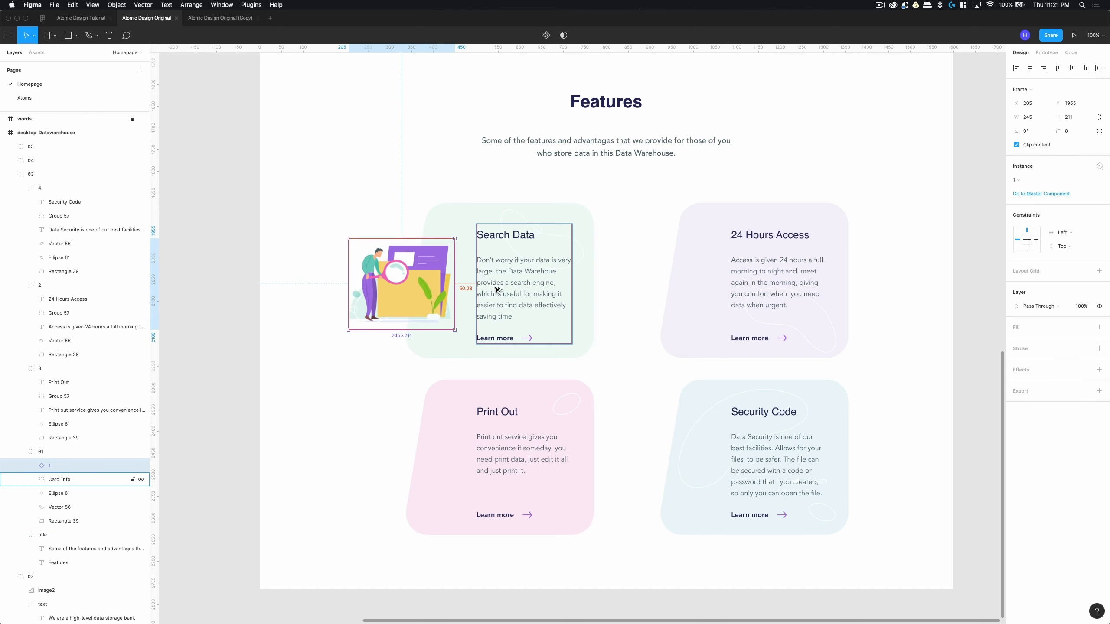
left_click_drag(438, 291, 449, 297)
key("alt")
left_click(378, 378)
Examine the layers of the Search Data and Print Out cards, including their decorative outlines and background shape.
left_click(505, 273)
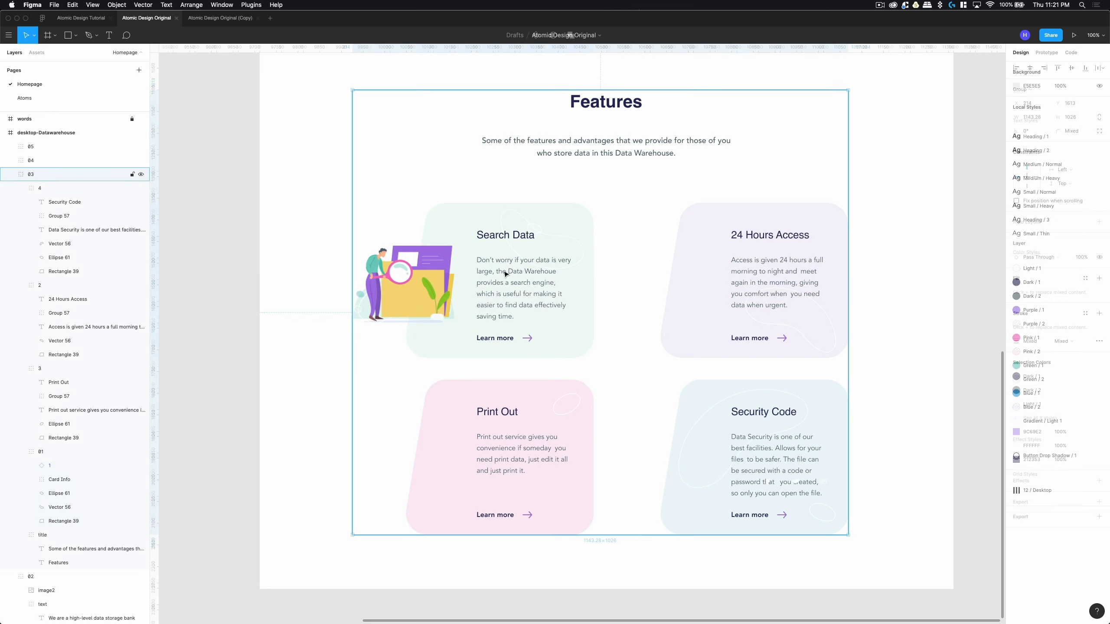
double_click(504, 273)
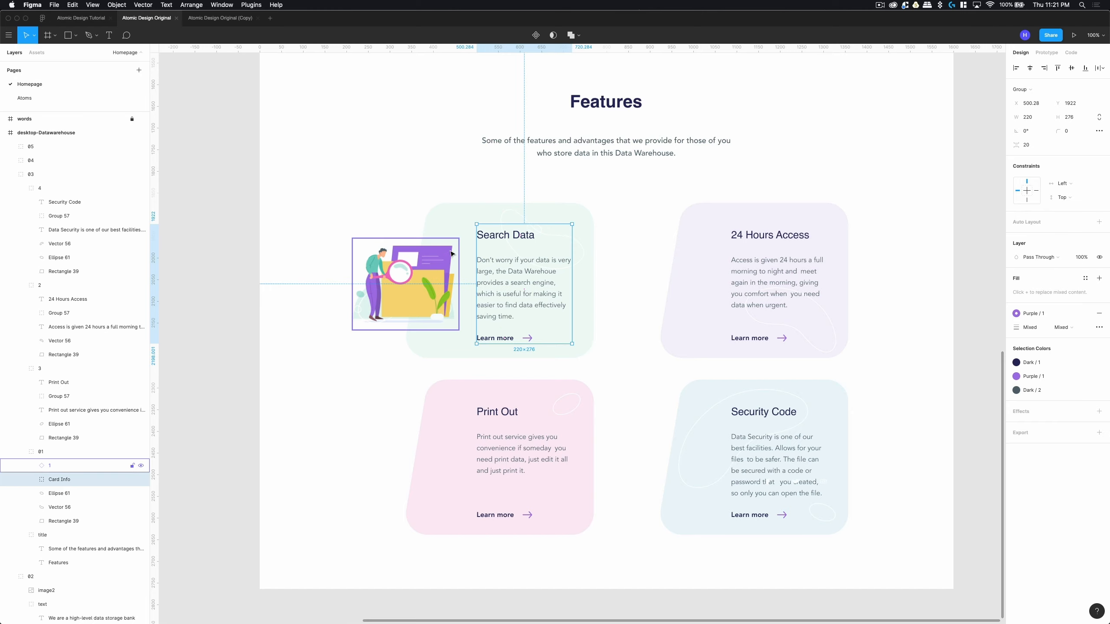
left_click(531, 229)
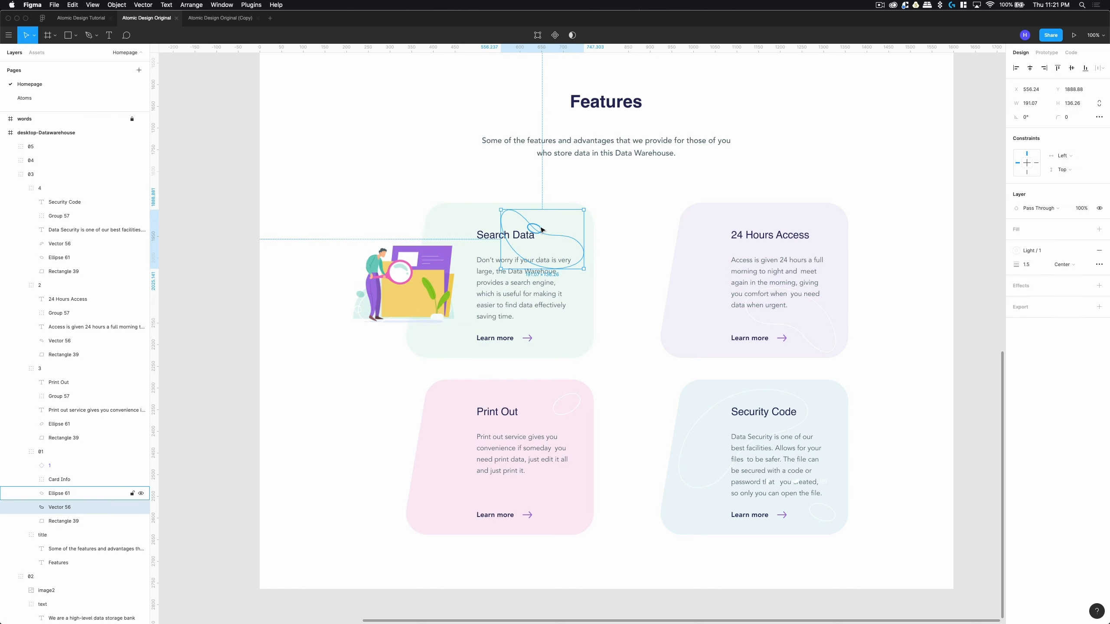
left_click(534, 228)
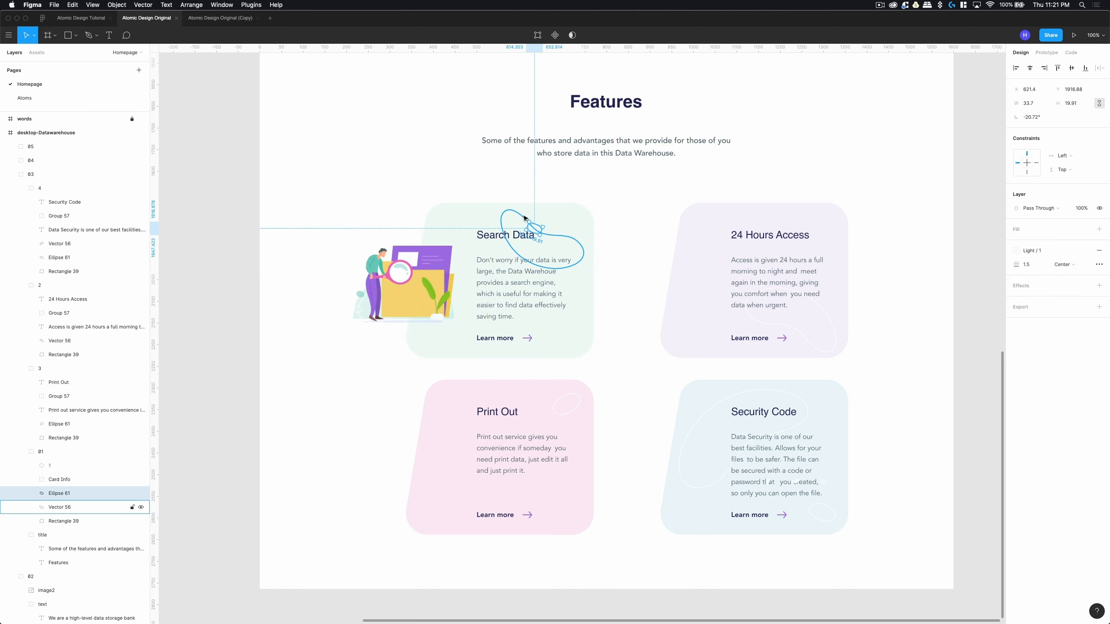
left_click(564, 399)
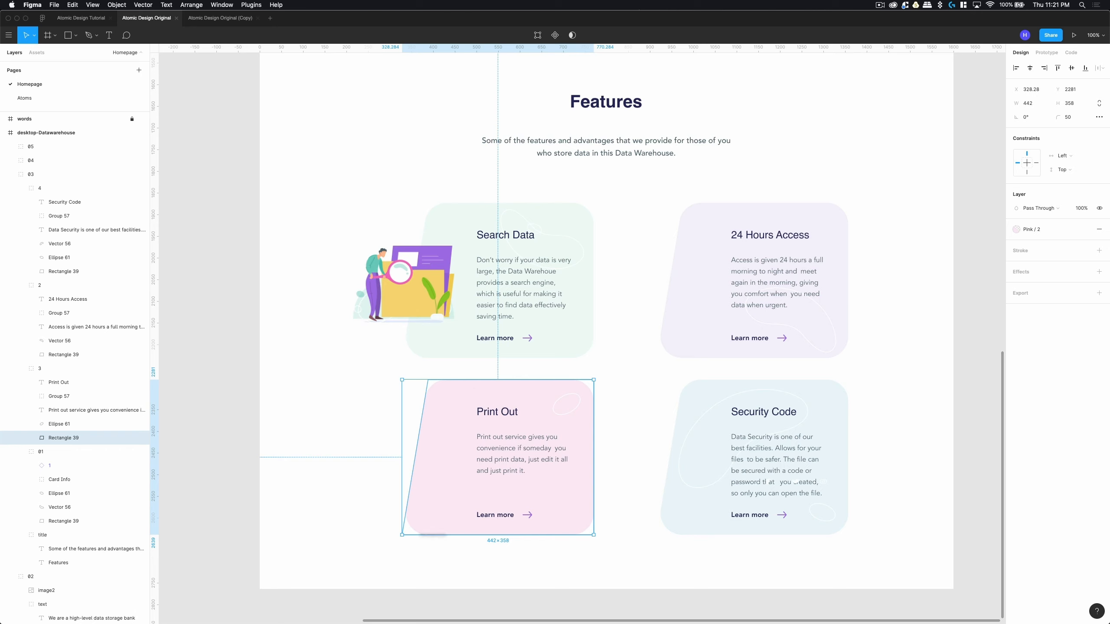
left_click(572, 412)
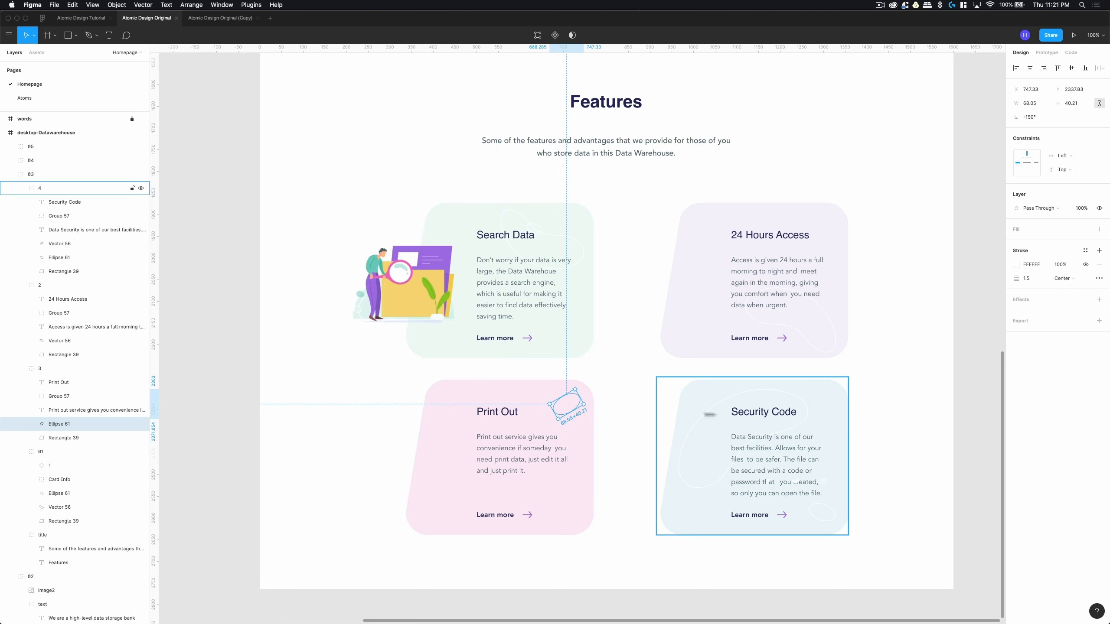
left_click(412, 282)
left_click(412, 282)
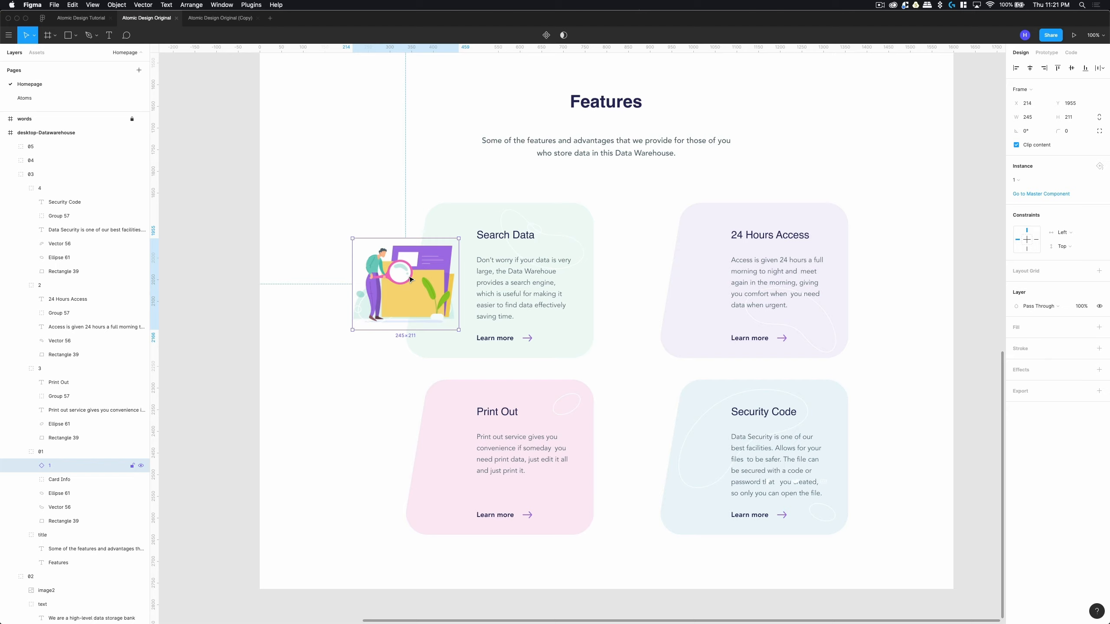
double_click(521, 222)
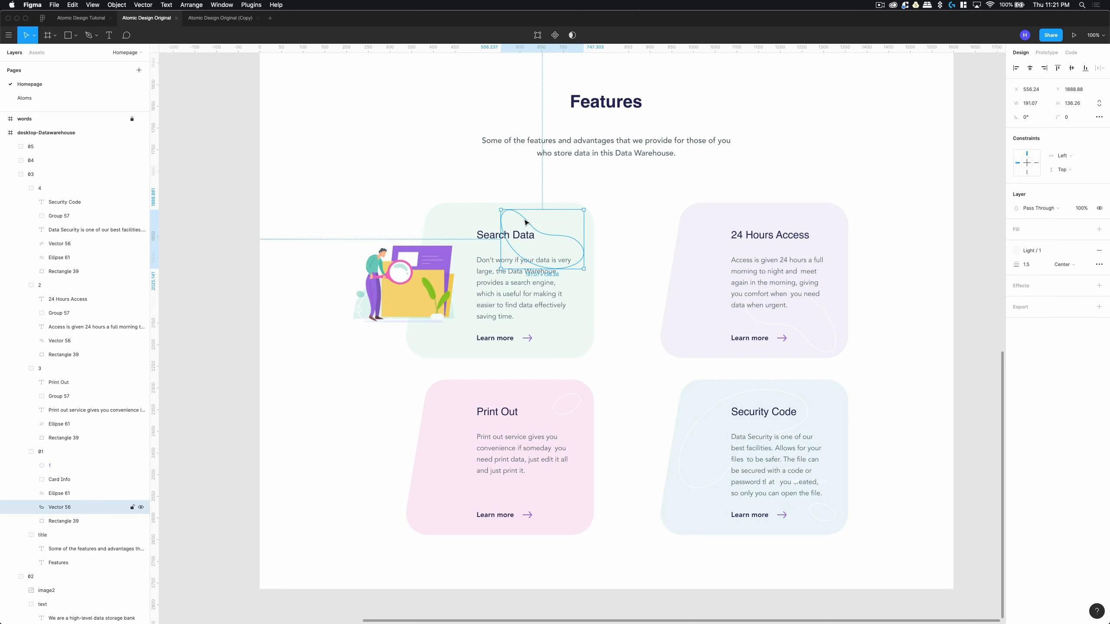
key("Escape")
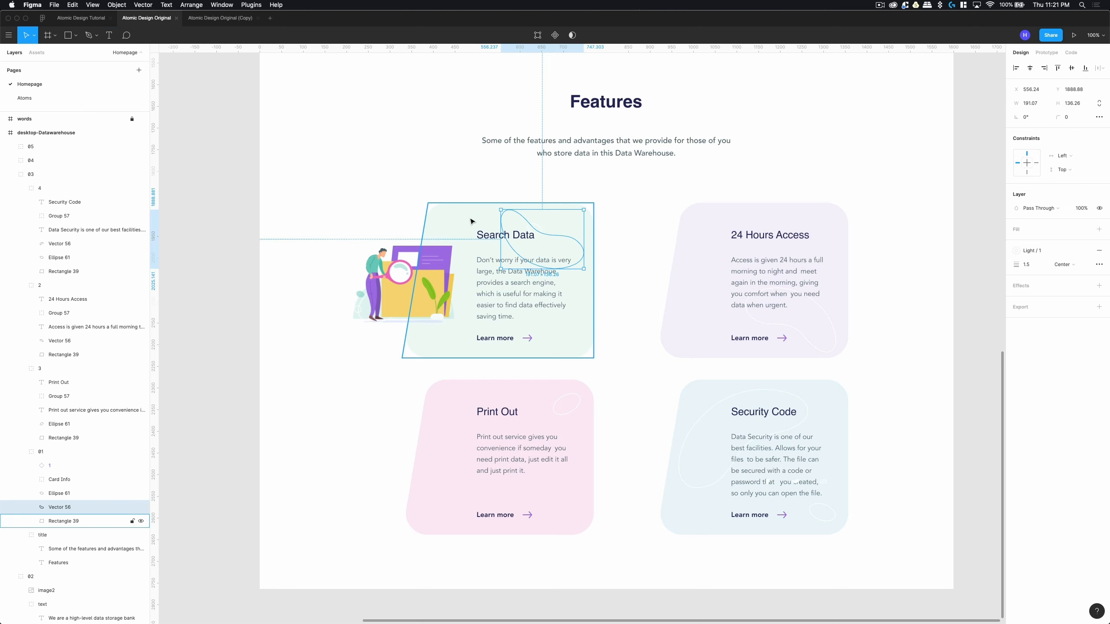
Hide and show the Search Data card's background rectangle to check which shape it draws.
left_click(64, 521)
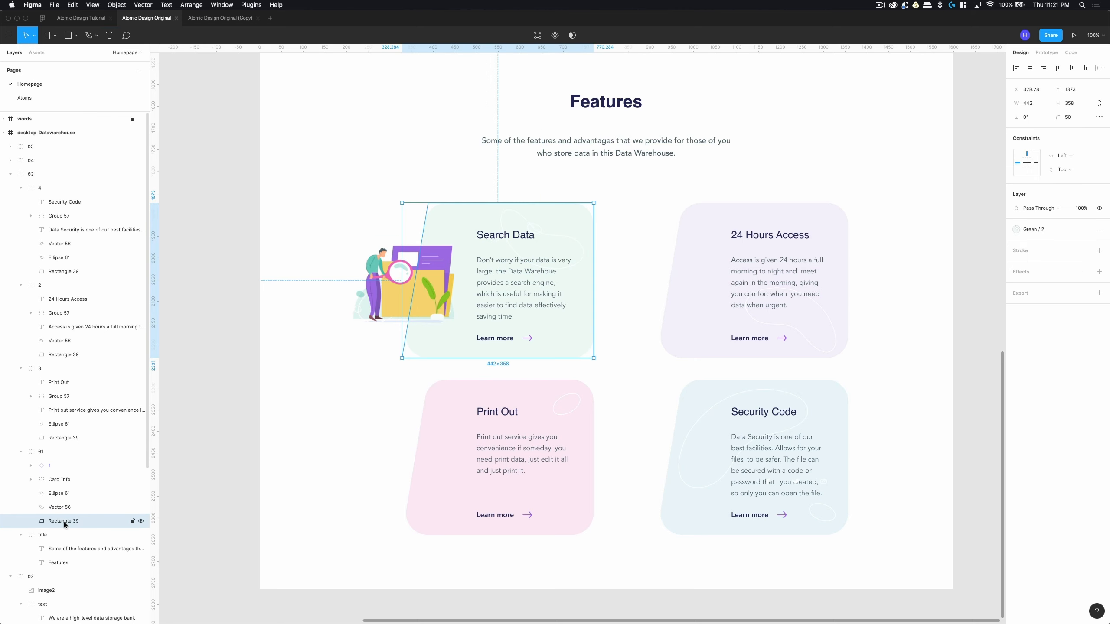
left_click(141, 522)
left_click(141, 522)
left_click(141, 522)
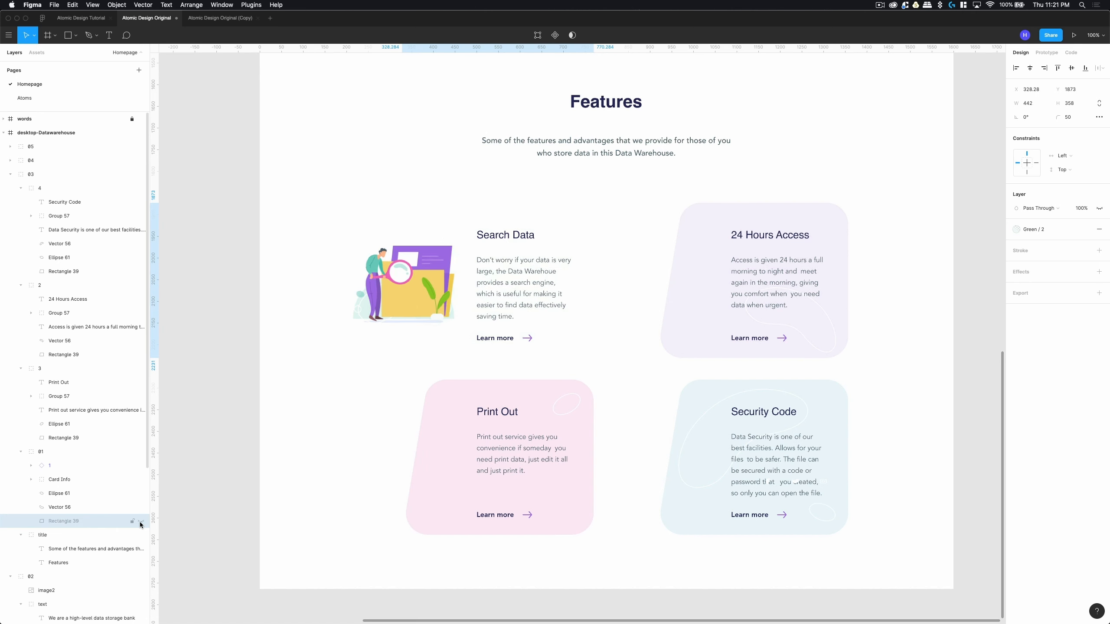
left_click(141, 522)
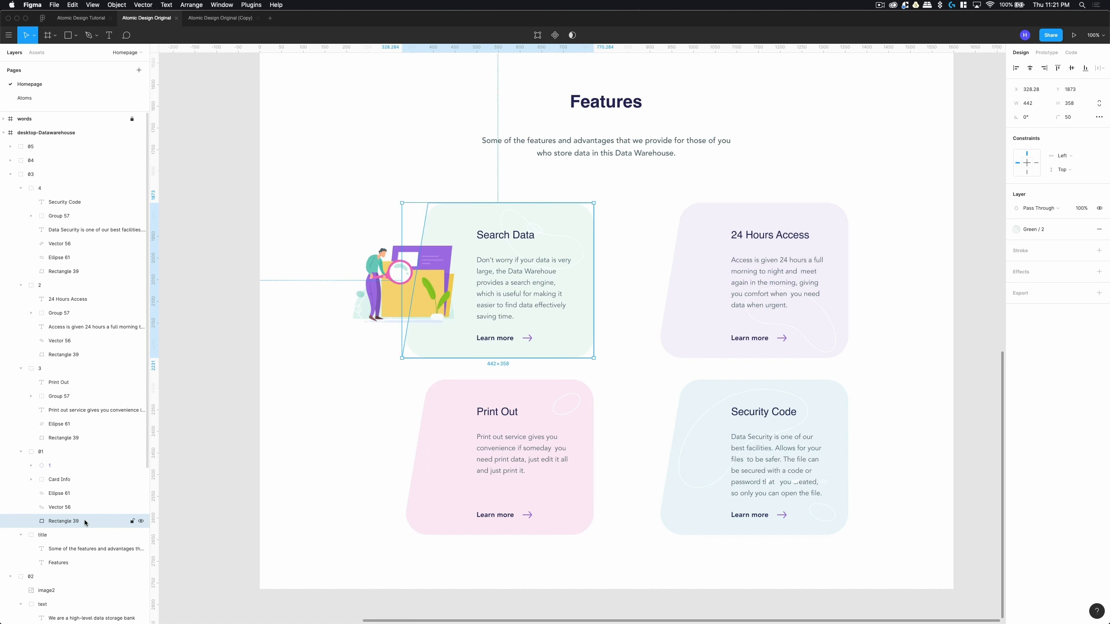
Duplicate the Search Data card's background rectangle and group the copy with the card's Ellipse 61 and Vector 56 outlines.
key("super+d")
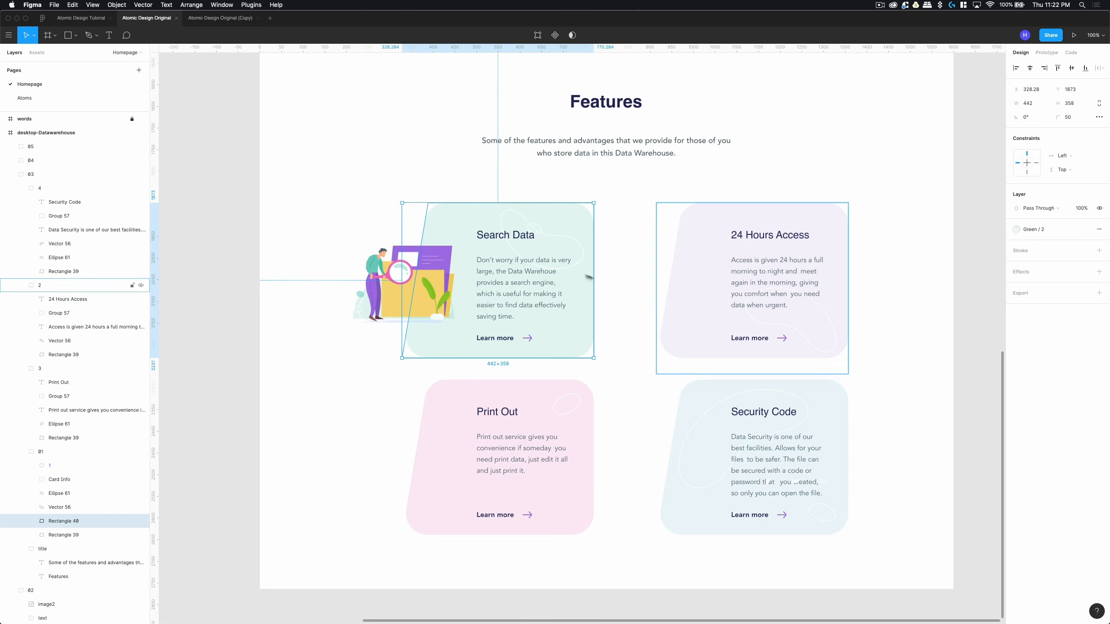
left_click(86, 508)
left_click(79, 496)
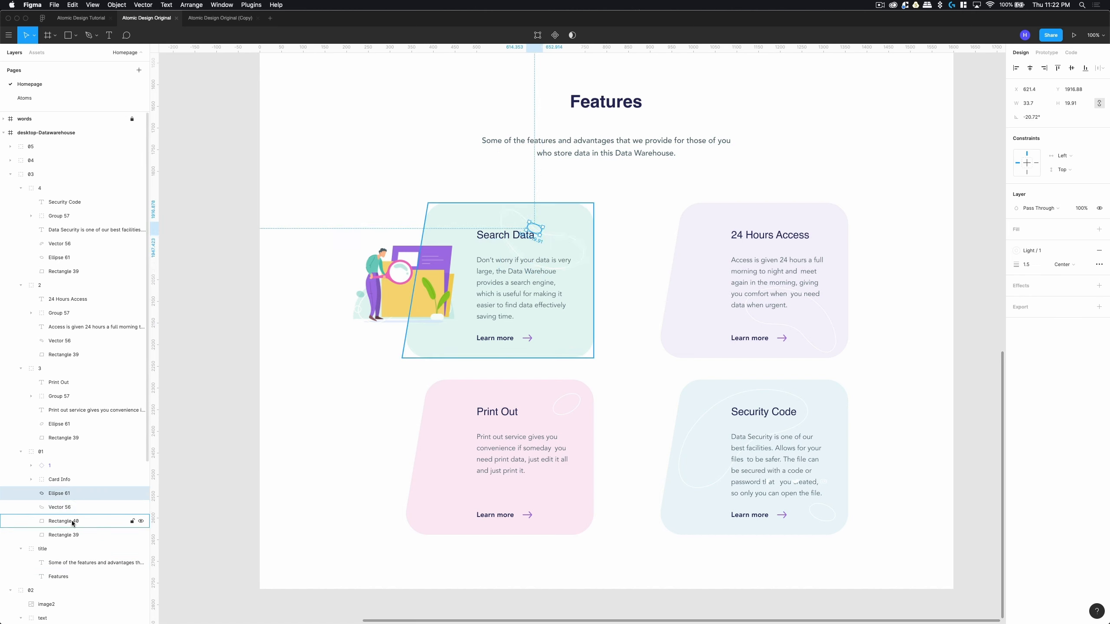
left_click(73, 521, "shift")
key("super+g")
Rename the new background group in 01 as Group and open the name of Rectangle 39 beneath it for editing.
double_click(56, 494)
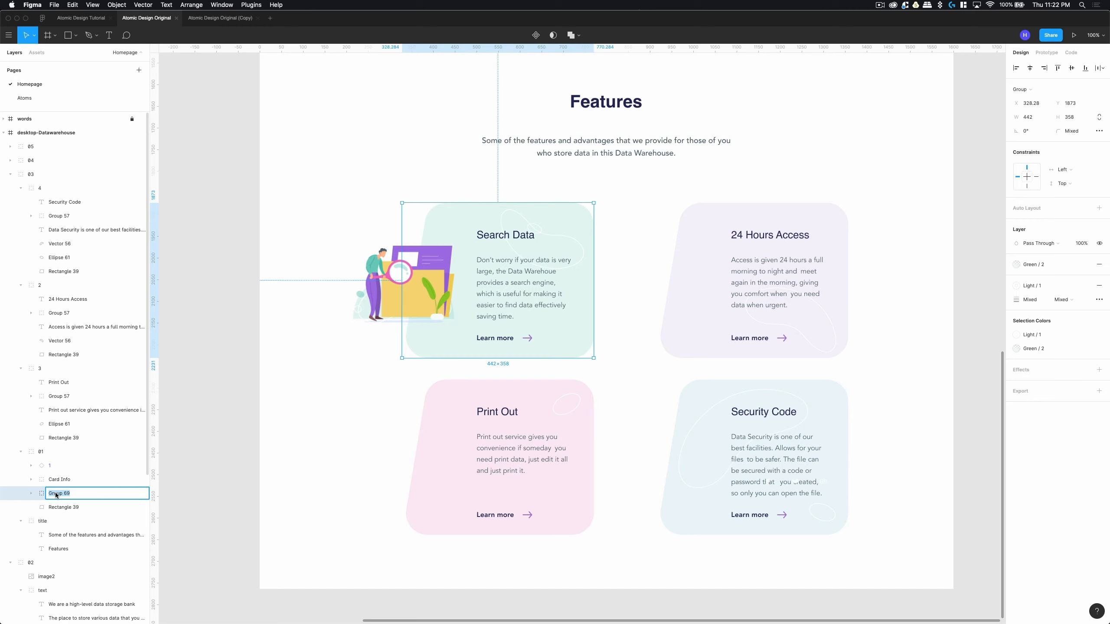
type("Ca")
key("Tab")
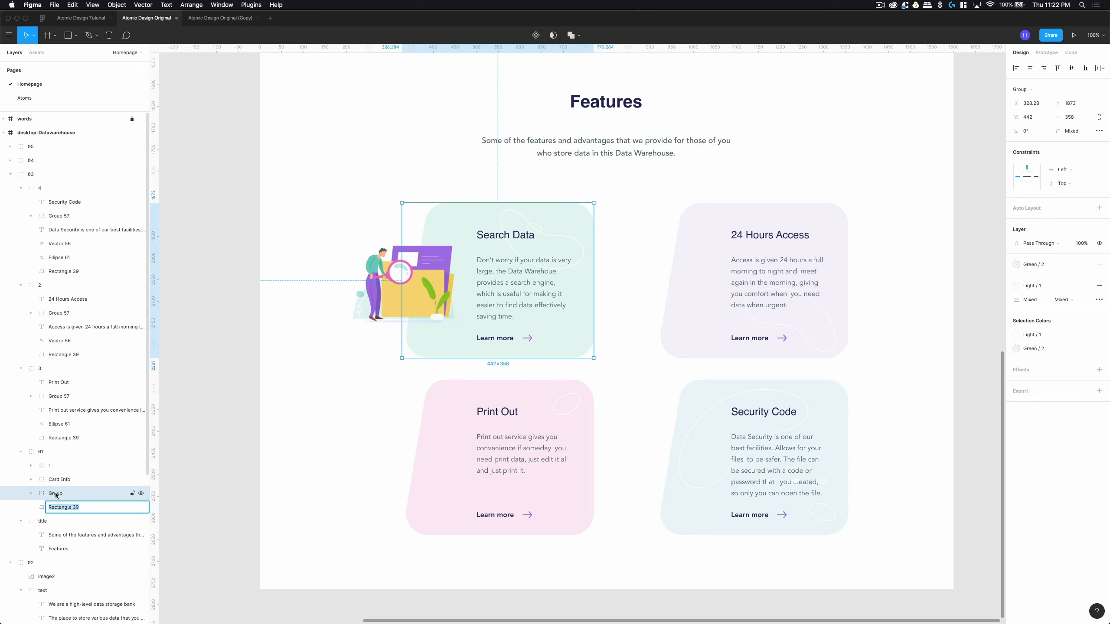
Rename the Search Data card's background group as 1.
key("Escape")
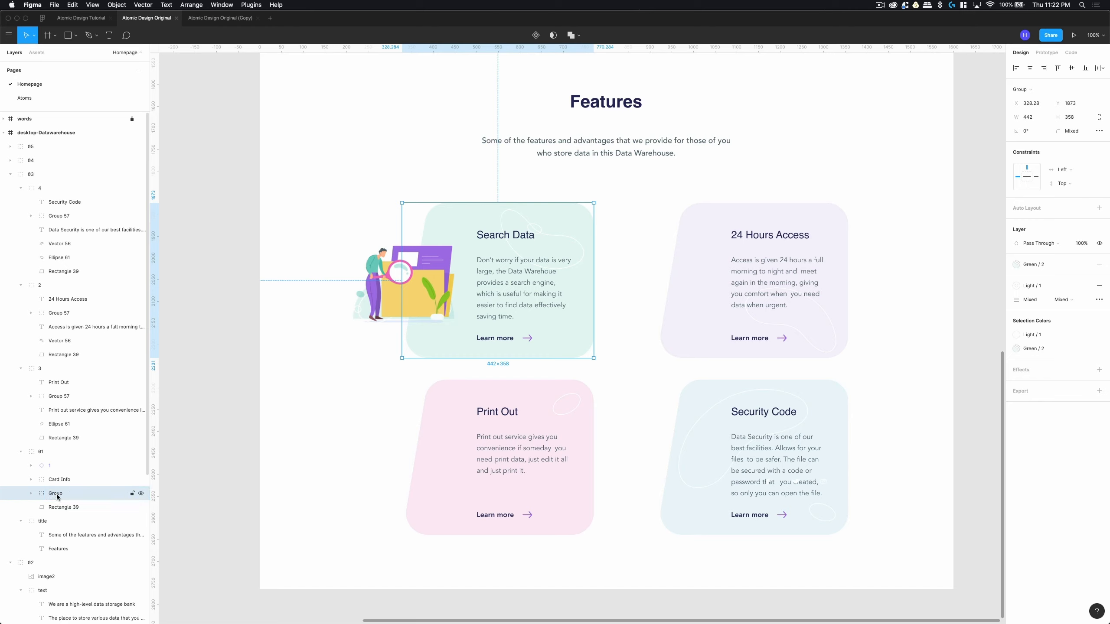
double_click(55, 493)
type("1")
key("Return")
Paste the texture group 1 onto the Atoms page and place it in the empty area below the Feature Illustrations frame.
left_click(37, 103)
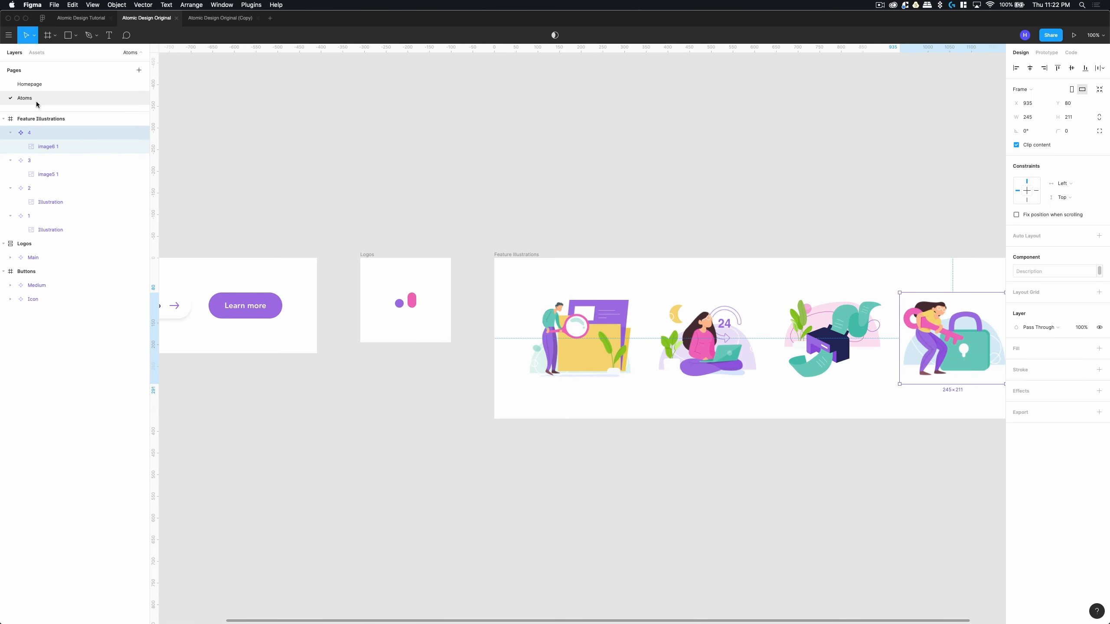
left_click(375, 486)
key("minus")
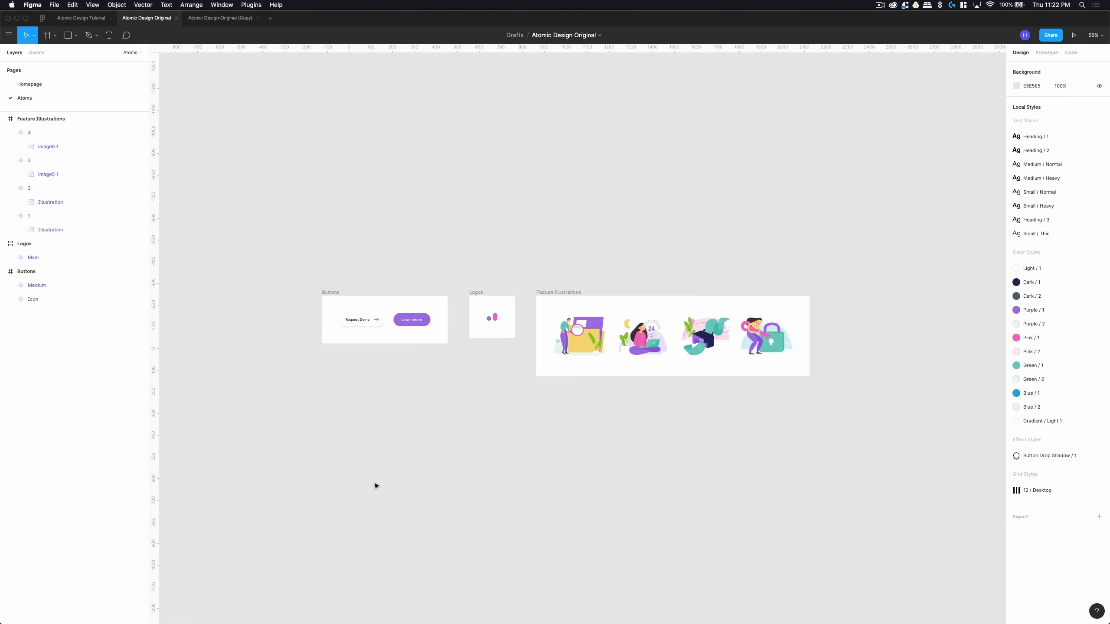
scroll(640, 374, "right", 5)
key("super+v")
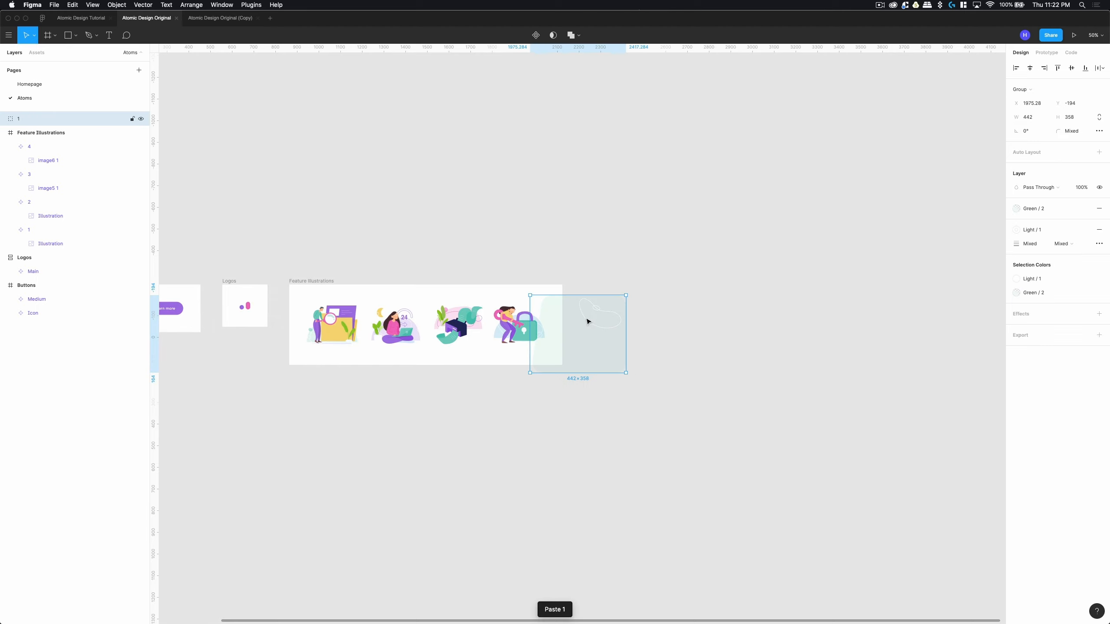
left_click_drag(587, 321, 665, 313)
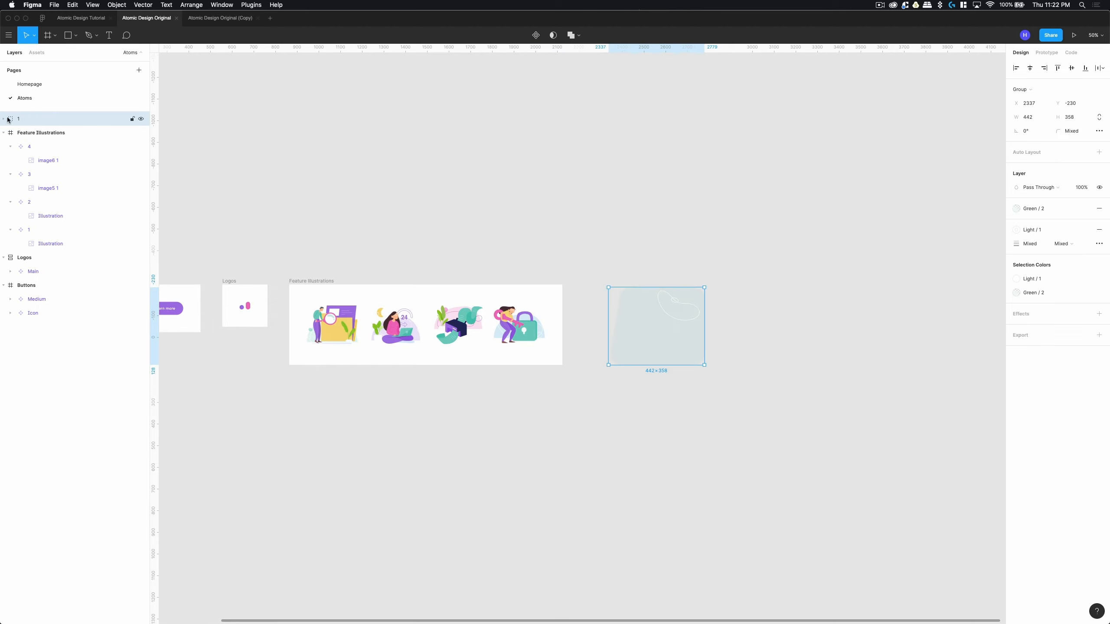
left_click_drag(679, 337, 506, 548)
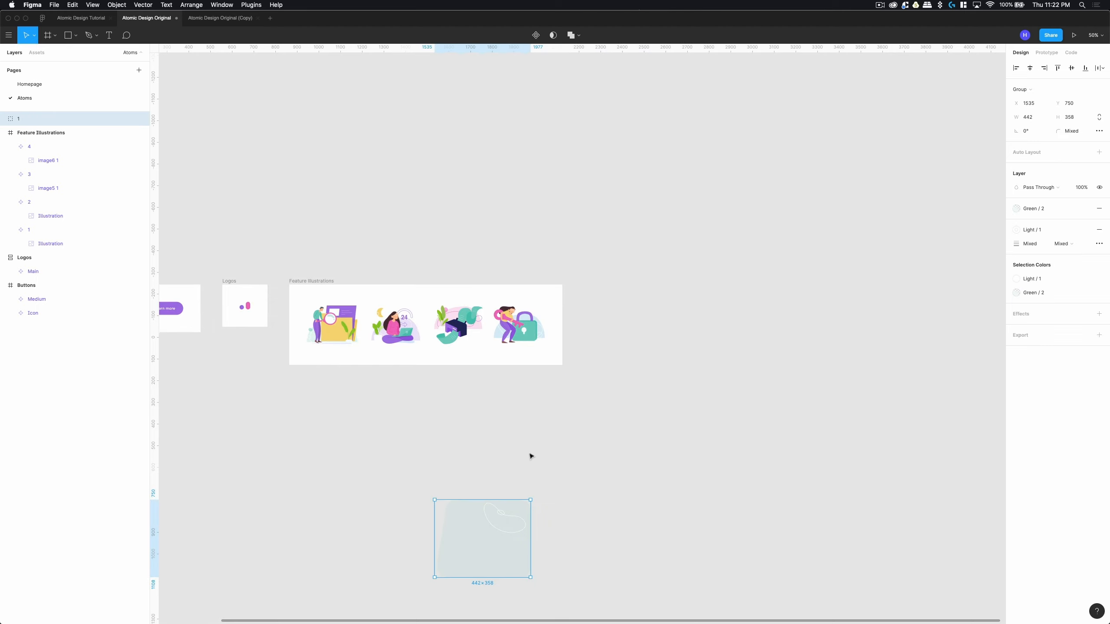
Draw a frame of about 1218 × 842 beside Feature Illustrations and name it Card Textures.
left_click(530, 456)
key("f")
left_click_drag(602, 278, 866, 461)
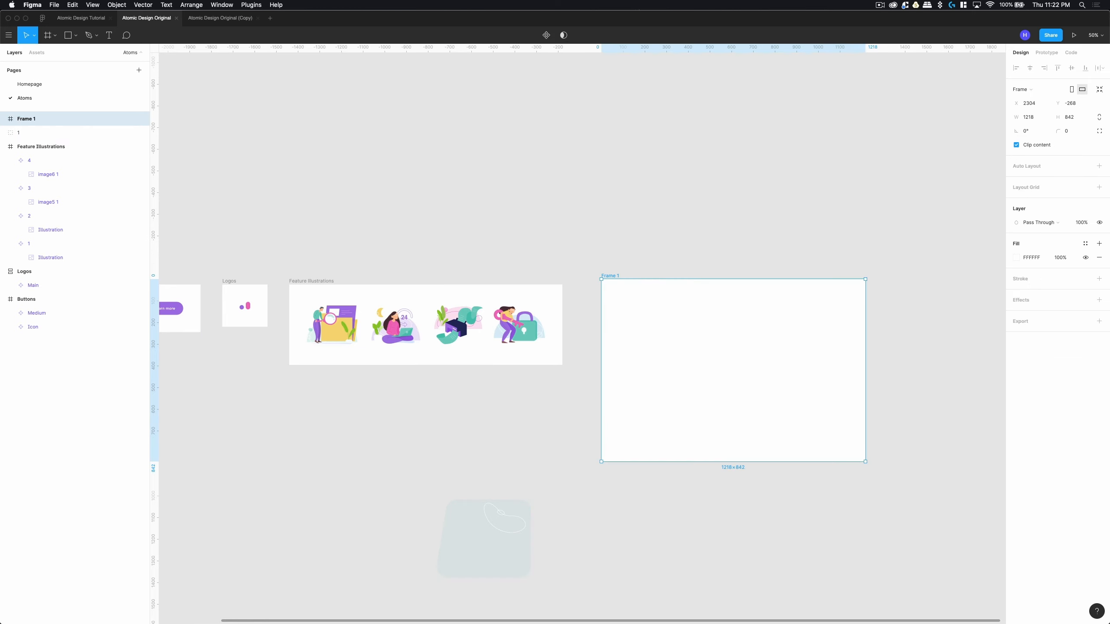
double_click(26, 120)
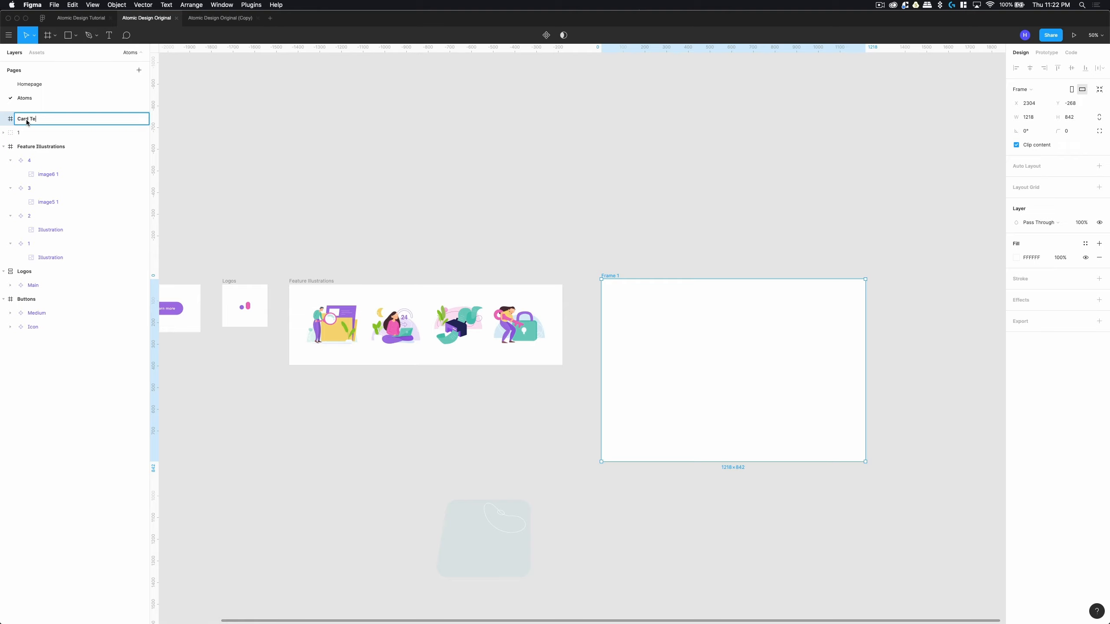
type("tures")
key("Return")
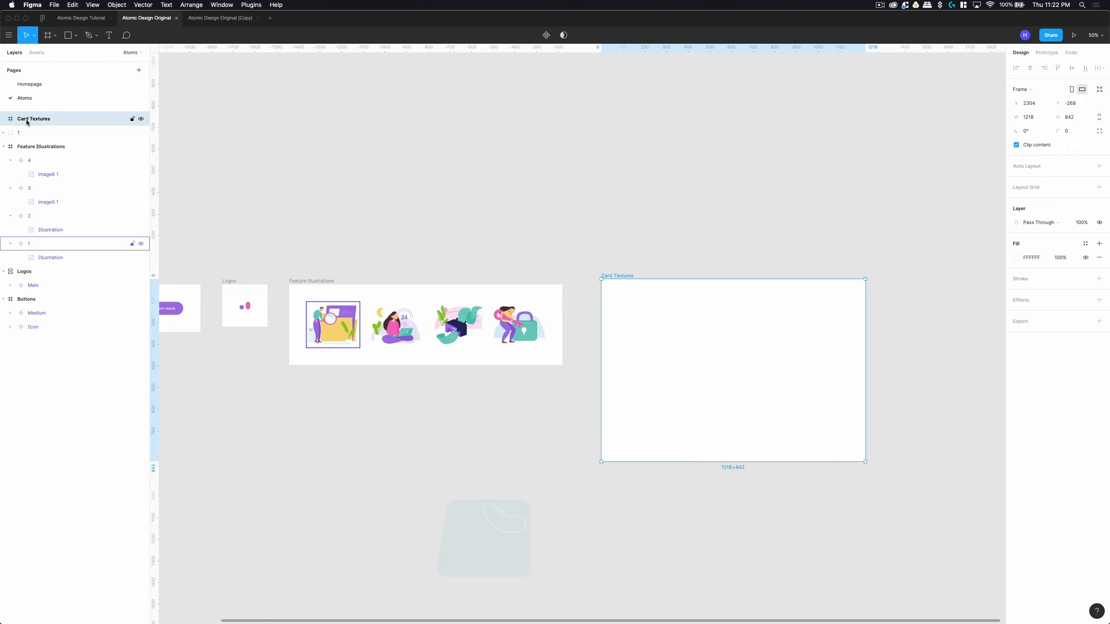
Move group 1 into the Card Textures frame, near its upper-left corner at about X 53, Y 63.
left_click(483, 523)
left_click_drag(483, 523, 674, 338)
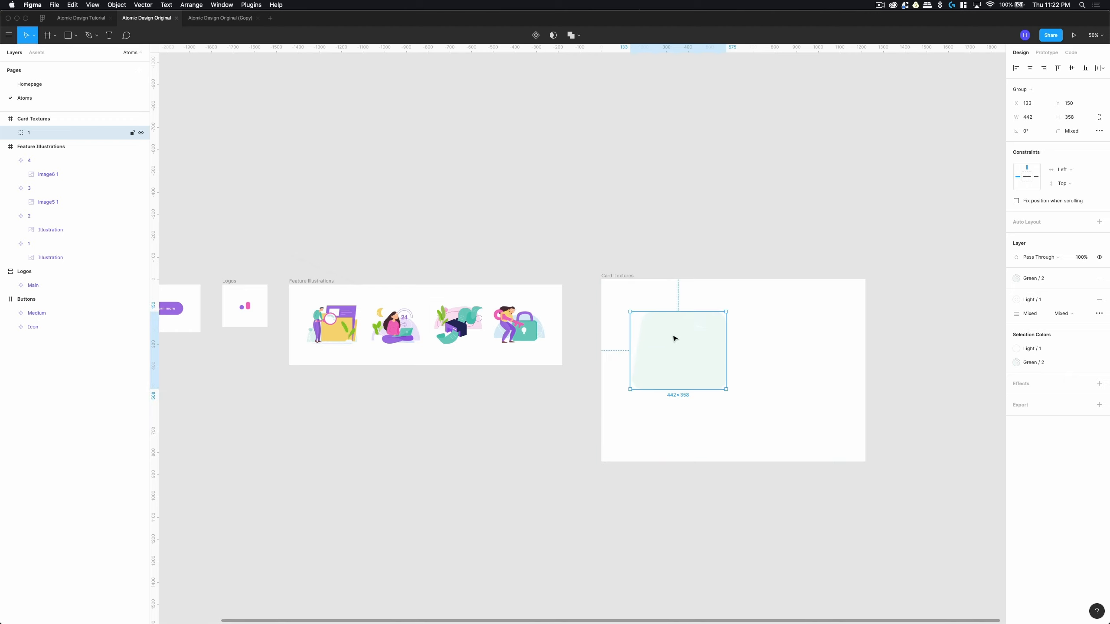
left_click(10, 132)
left_click(48, 175)
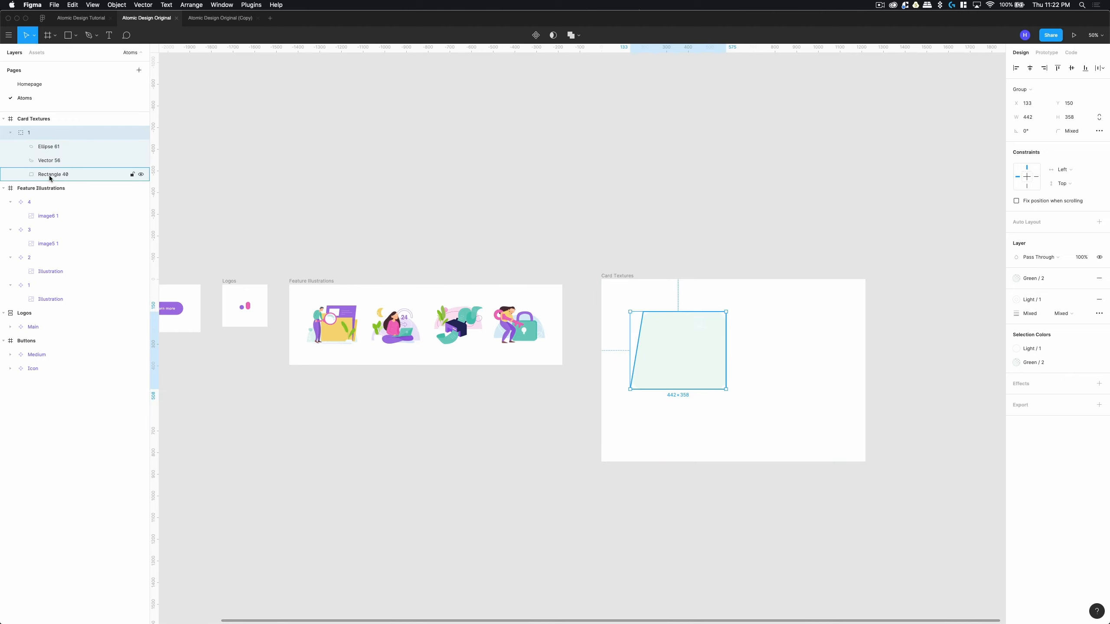
left_click(141, 174)
left_click(140, 175)
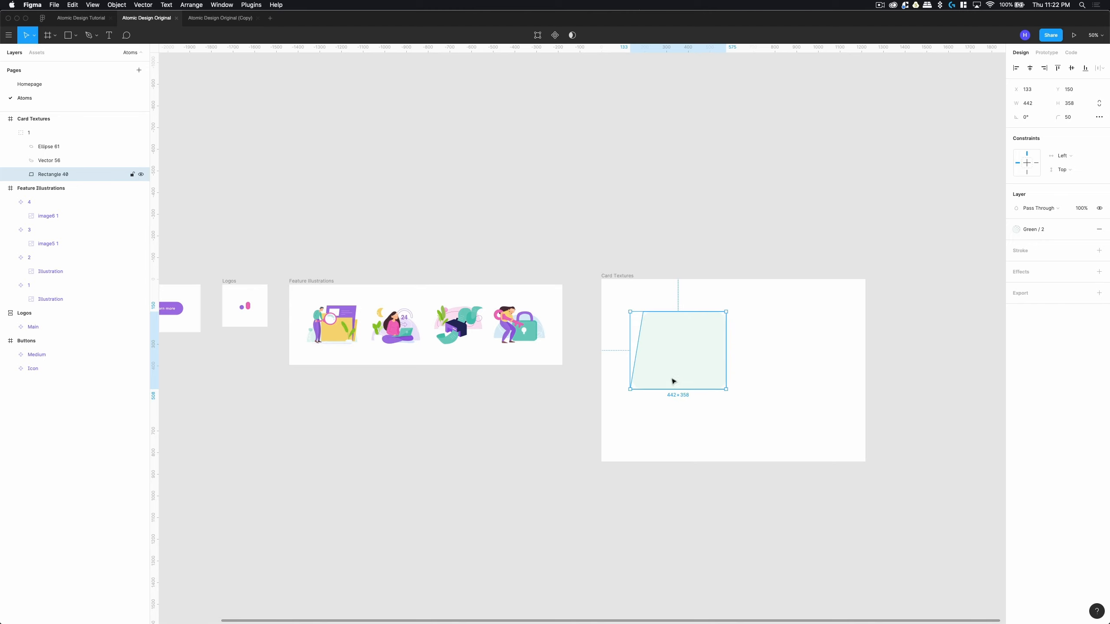
left_click_drag(671, 382, 689, 363)
left_click(808, 282)
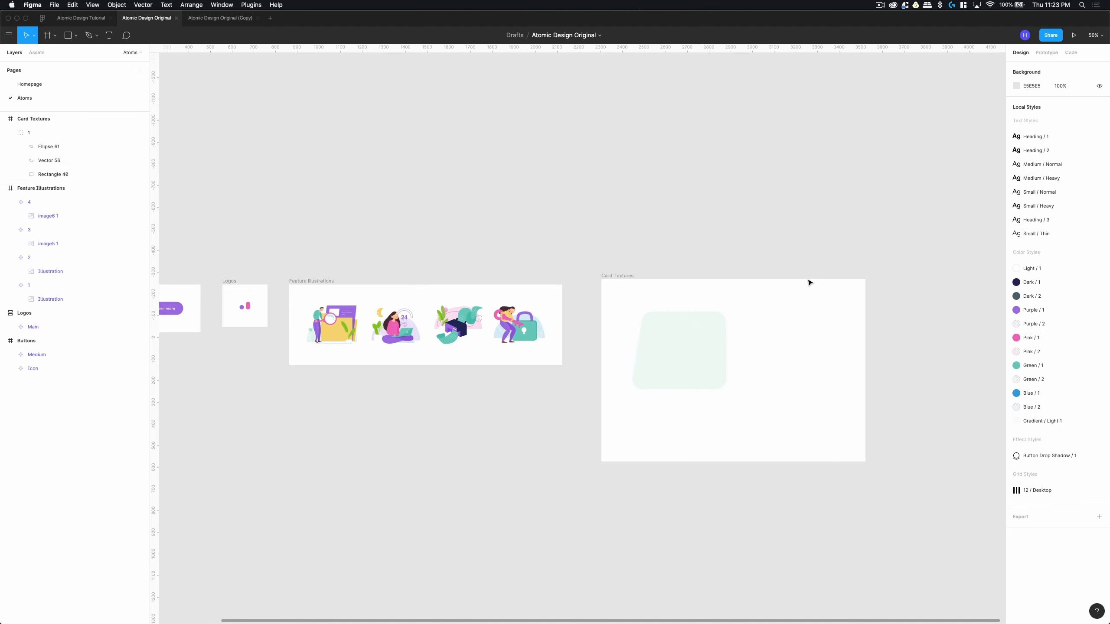
scroll(808, 282, "up", 5)
left_click(637, 275)
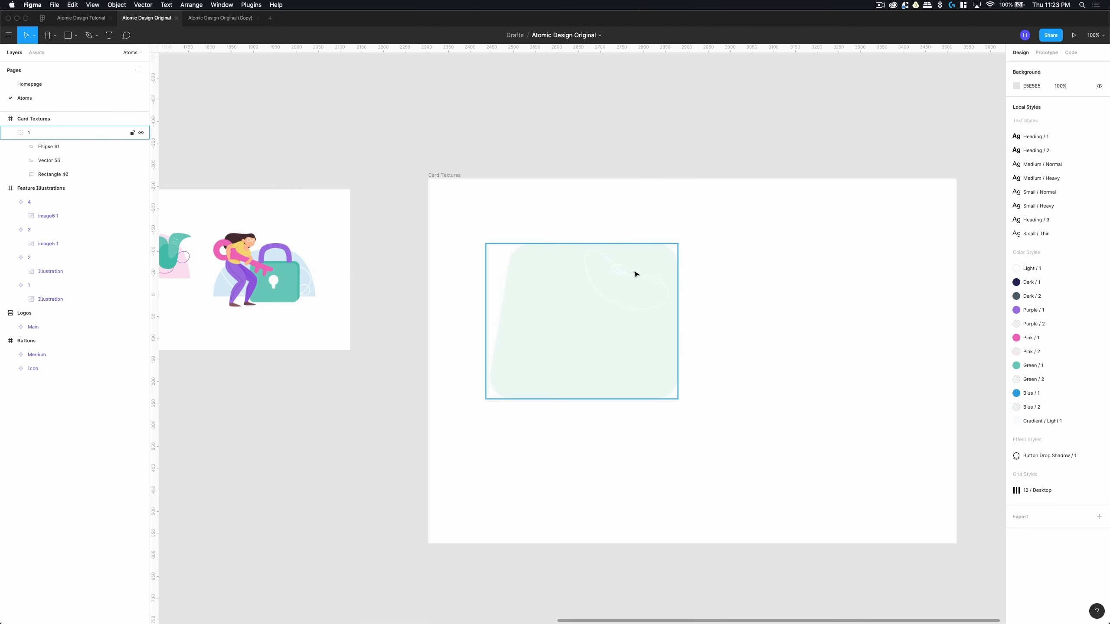
left_click(628, 310)
left_click_drag(656, 327, 622, 289)
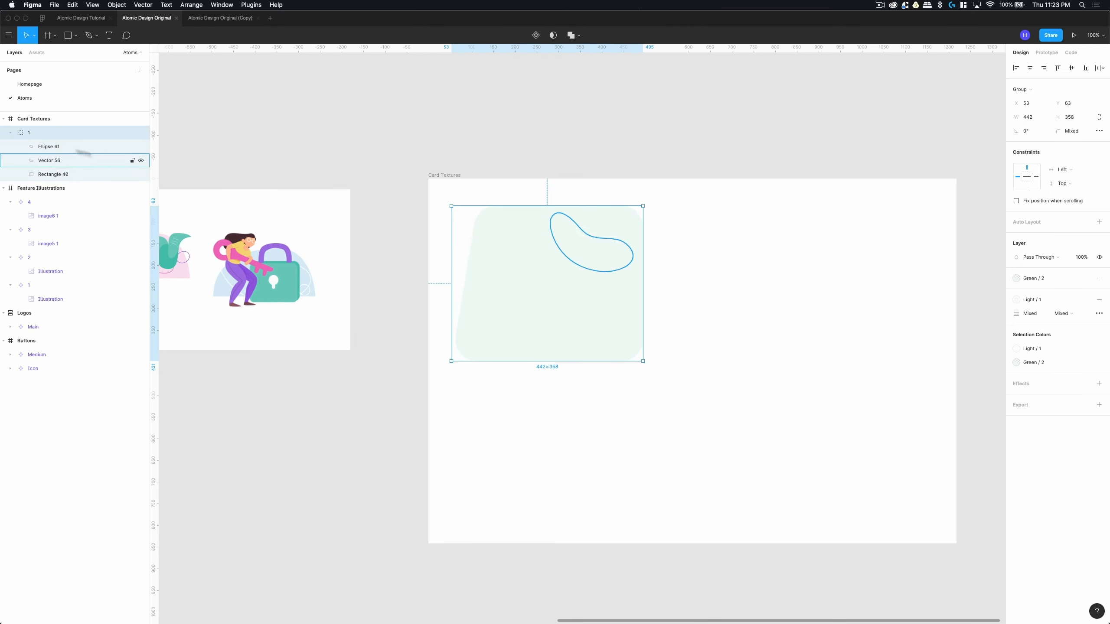
Check the layers inside group 1 and turn the group into a component.
left_click(58, 151)
left_click(45, 158)
left_click(51, 174)
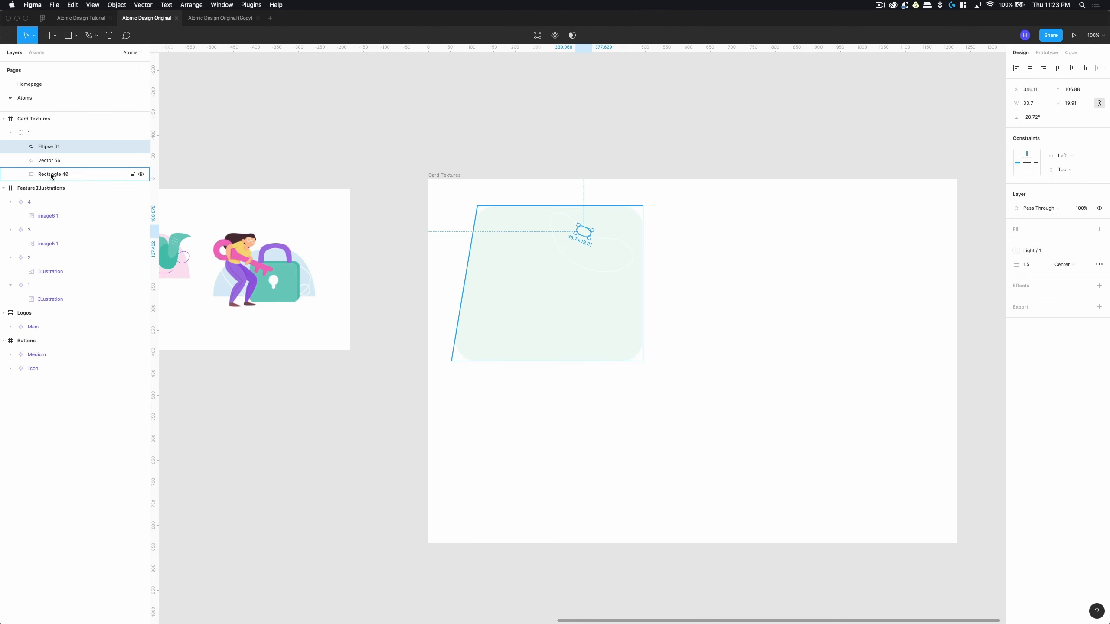
left_click(10, 132)
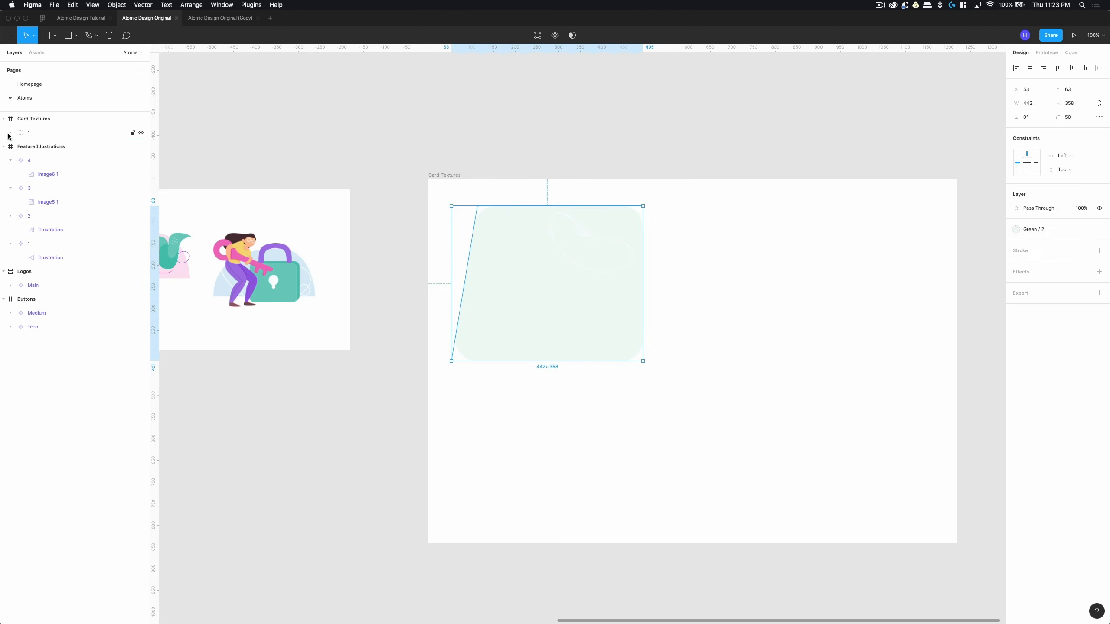
left_click(50, 133)
right_click(52, 133)
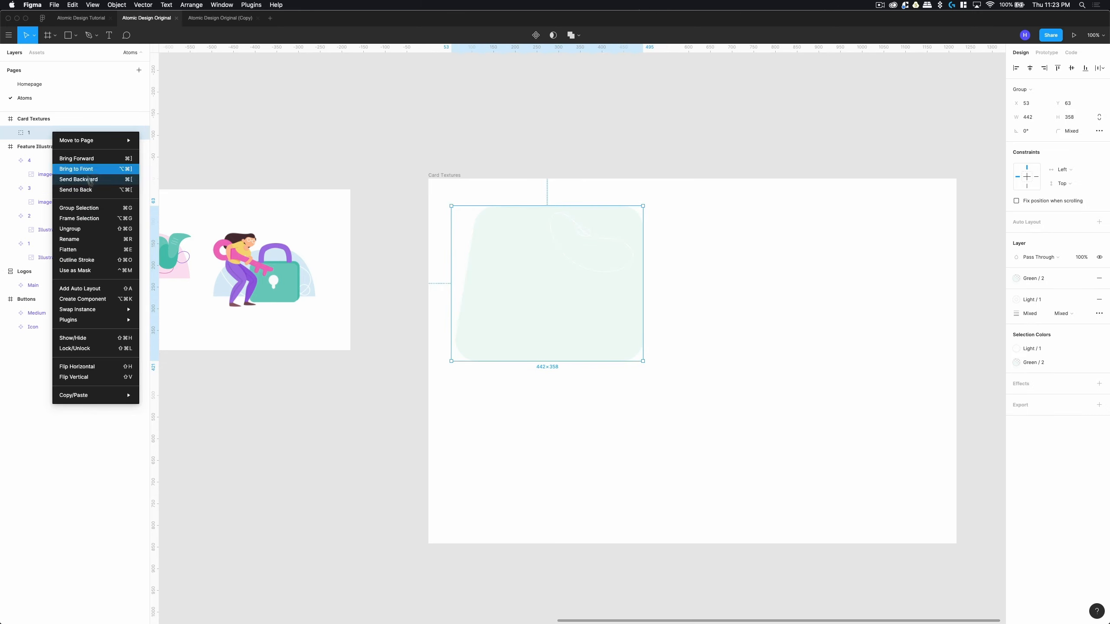
left_click(99, 306)
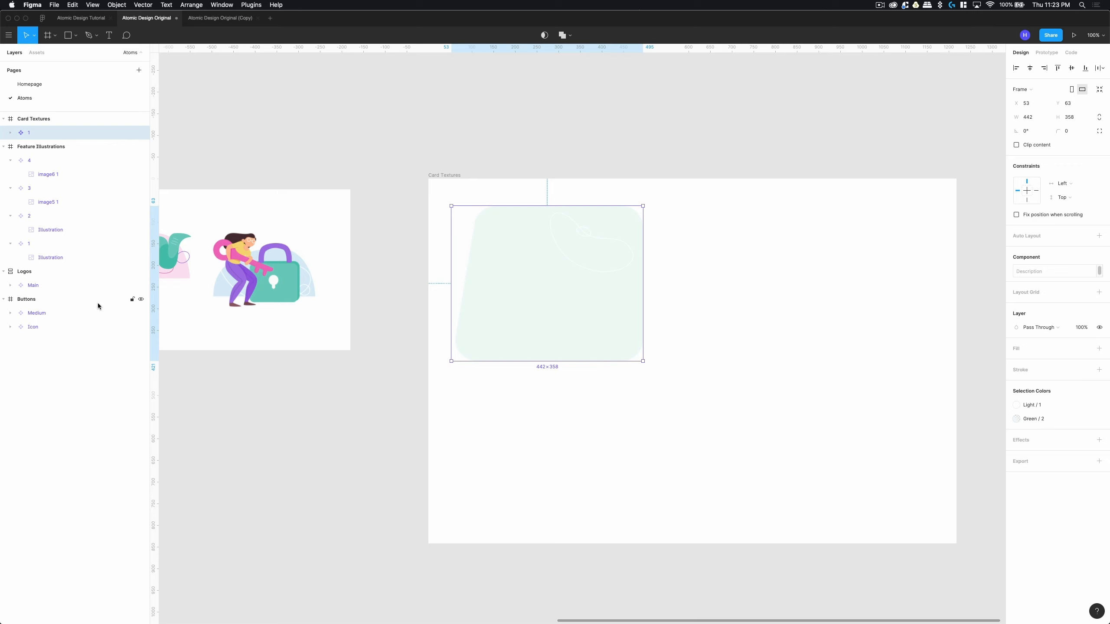
left_click(755, 142)
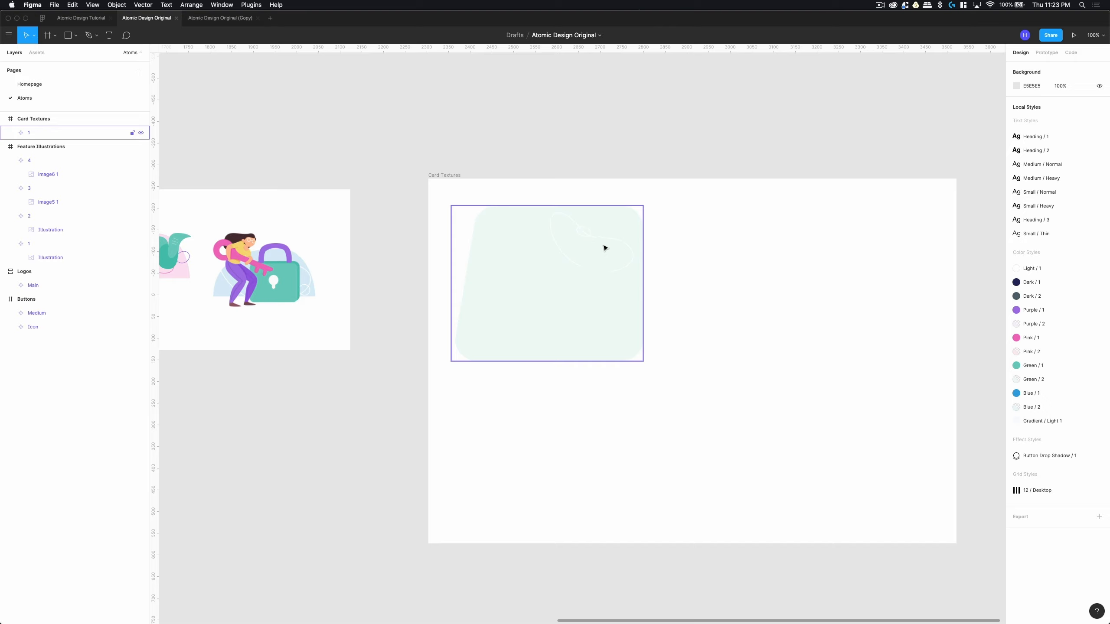
Duplicate the 24 Hours Access card's background rectangle and move the copy with Vector 56 into Card Textures on the Atoms page.
left_click(485, 149)
left_click(71, 83)
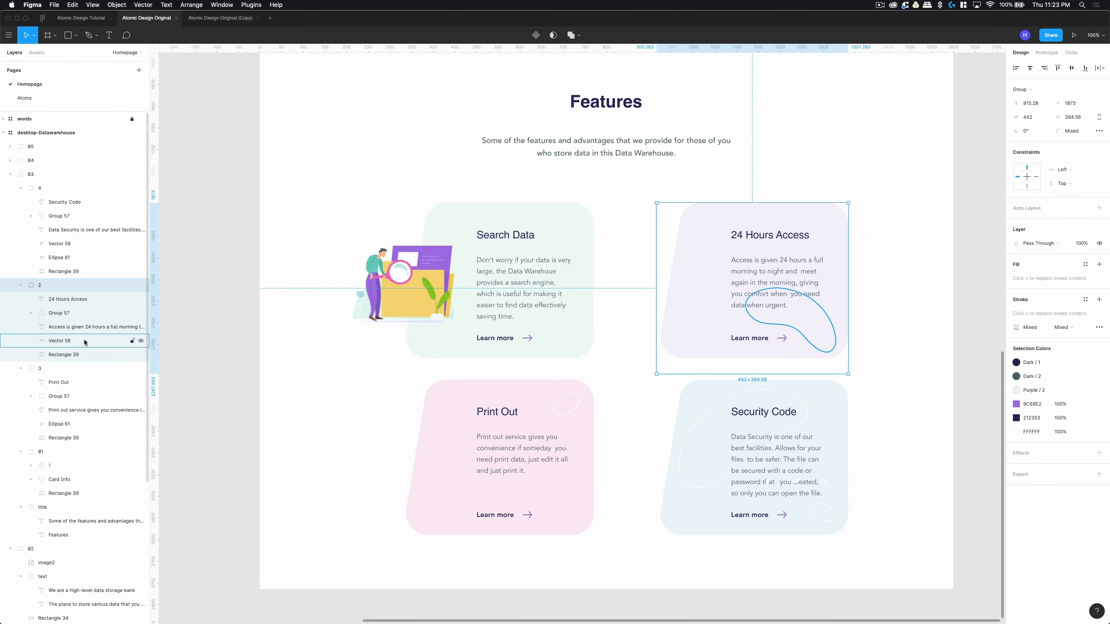
left_click(75, 355)
key("super+d")
left_click(79, 341, "shift")
key("super+x")
left_click(39, 98)
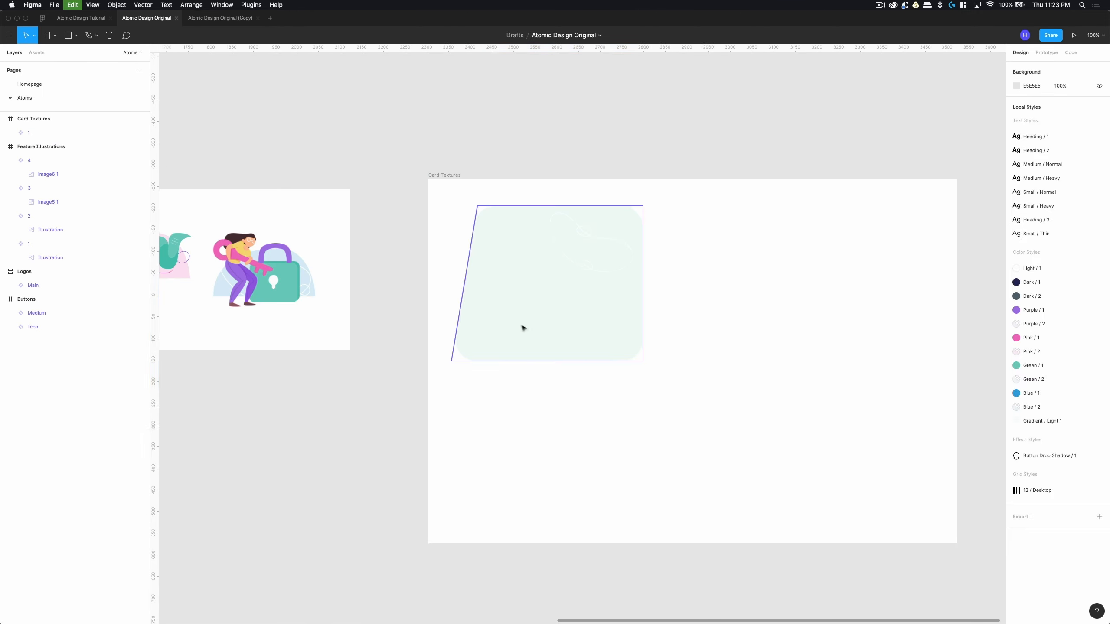
key("super+v")
Group the pasted purple shapes, name the group 2 and make it a component.
key("super+g")
double_click(48, 134)
type("2")
key("Return")
key("super+alt+k")
Duplicate the Print Out card's background rectangle and move the copy with Ellipse 61 into Card Textures on the Atoms page.
left_click(30, 84)
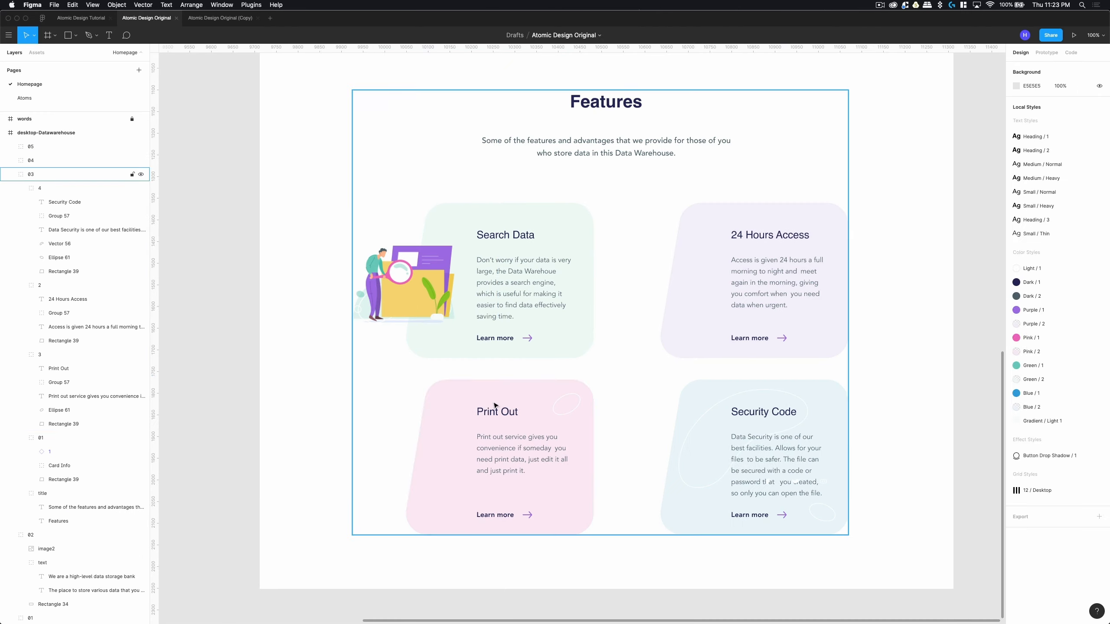
left_click(71, 428)
key("super+d")
left_click(70, 411, "shift")
key("super+x")
left_click(24, 98)
key("super+v")
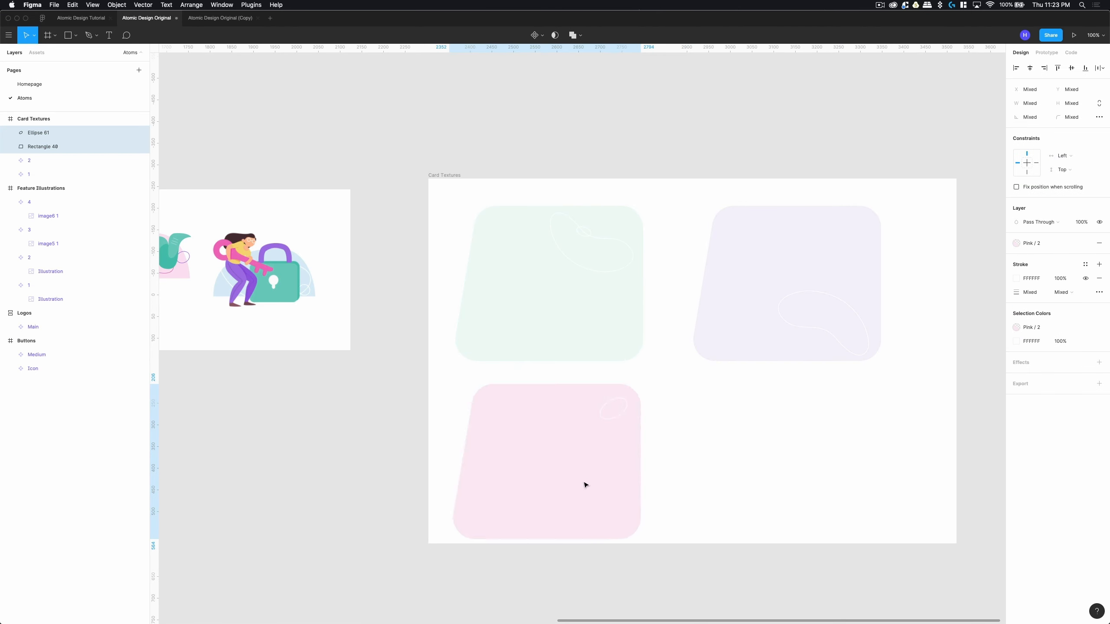
Group the pasted pink shapes and name the group 3.
key("super+g")
double_click(42, 137)
type("3")
Duplicate the Security Code card's background rectangle, move the copy with its outline shapes into Card Textures, and place them beside the pink texture.
left_click(30, 84)
left_click(696, 397)
left_click(90, 272)
key("super+d")
left_click(72, 244)
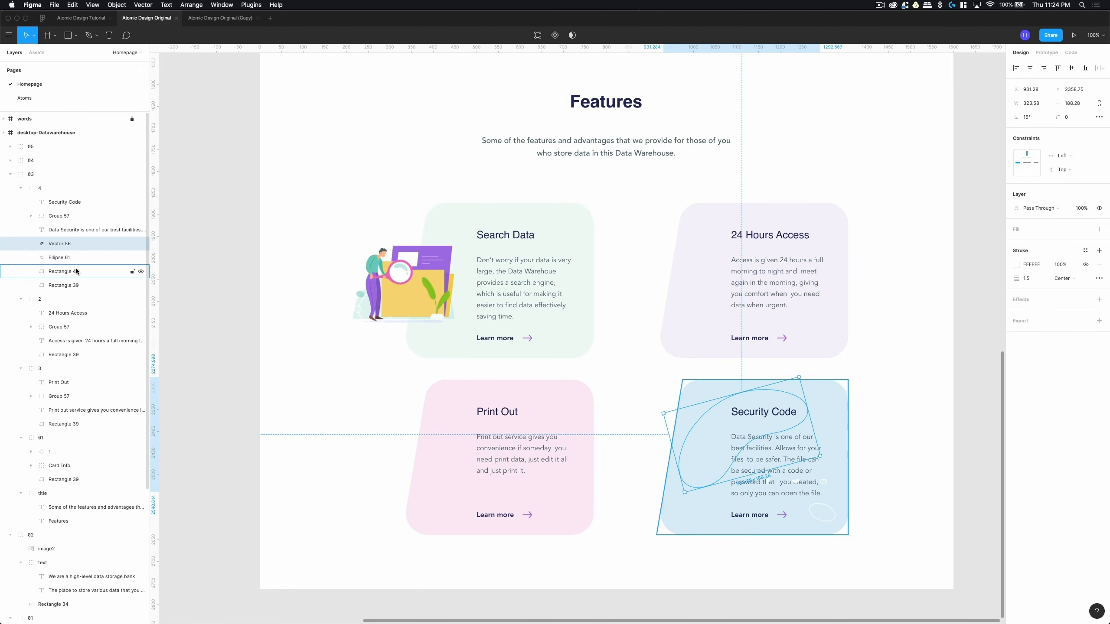
left_click(75, 271)
left_click(72, 245, "shift")
key("super+x")
left_click(24, 98)
key("super+v")
left_click_drag(572, 341, 769, 462)
Group the pasted blue shapes and name the group 4.
key("super+g")
double_click(36, 137)
type("4")
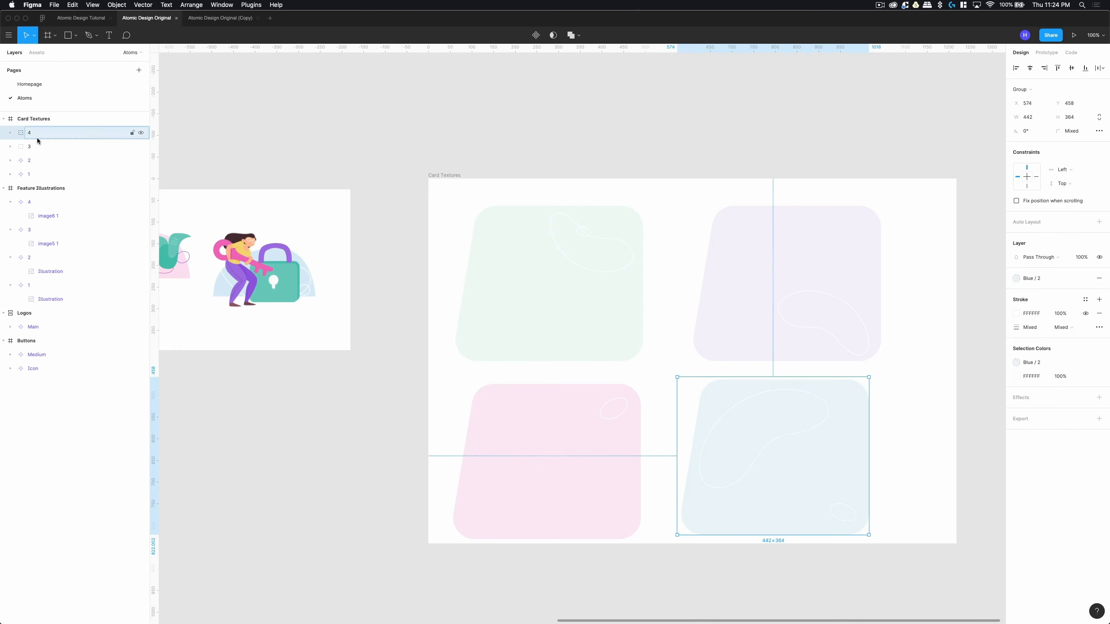
Turn groups 3 and 4 in Card Textures into components.
right_click(50, 146)
left_click(89, 317)
right_click(53, 131)
left_click(91, 299)
Move the purple texture component closer to the green one and align the top edges of both.
left_click_drag(739, 273, 710, 270)
left_click(621, 282, "shift")
left_click(1057, 68)
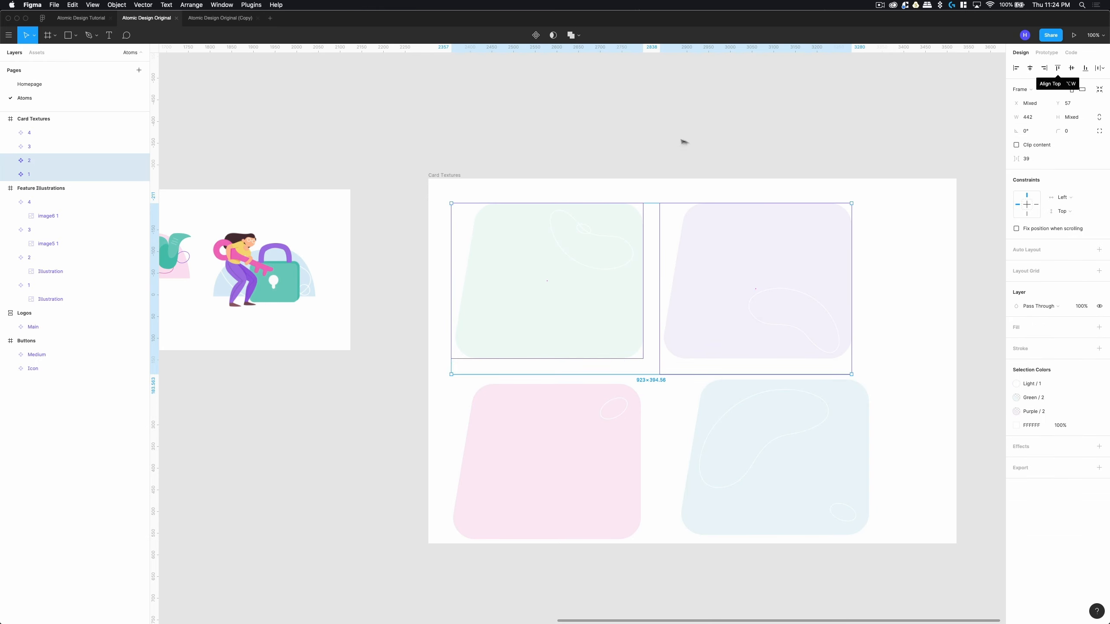
Examine the bounds of texture components 1 and 2 and of the curved outline inside component 2.
left_click(683, 143)
left_click(717, 245)
double_click(825, 352)
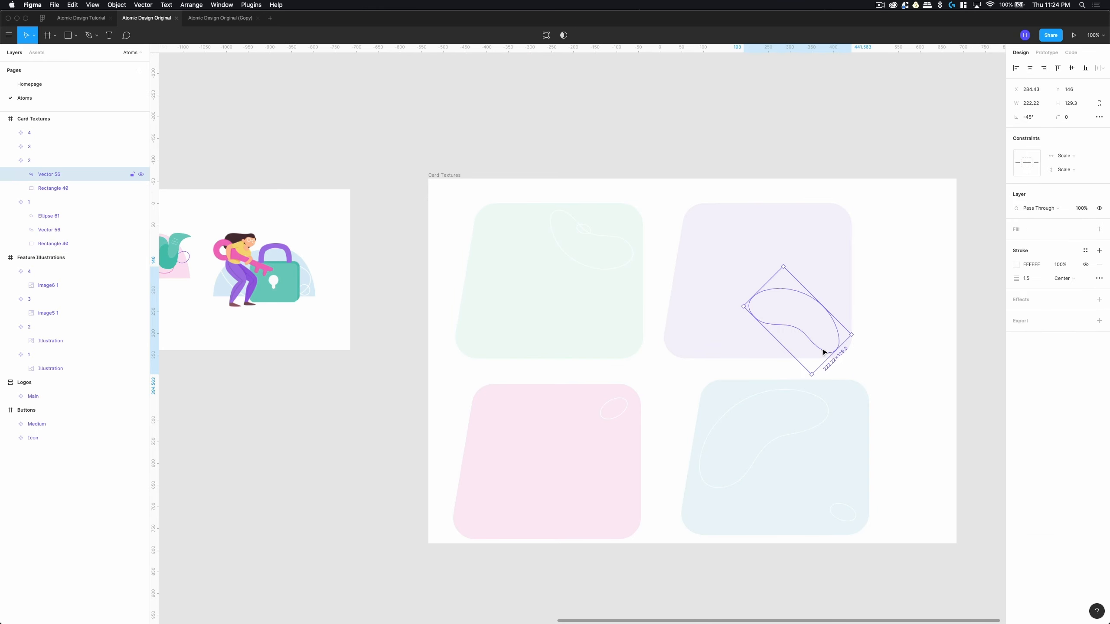
left_click(744, 153)
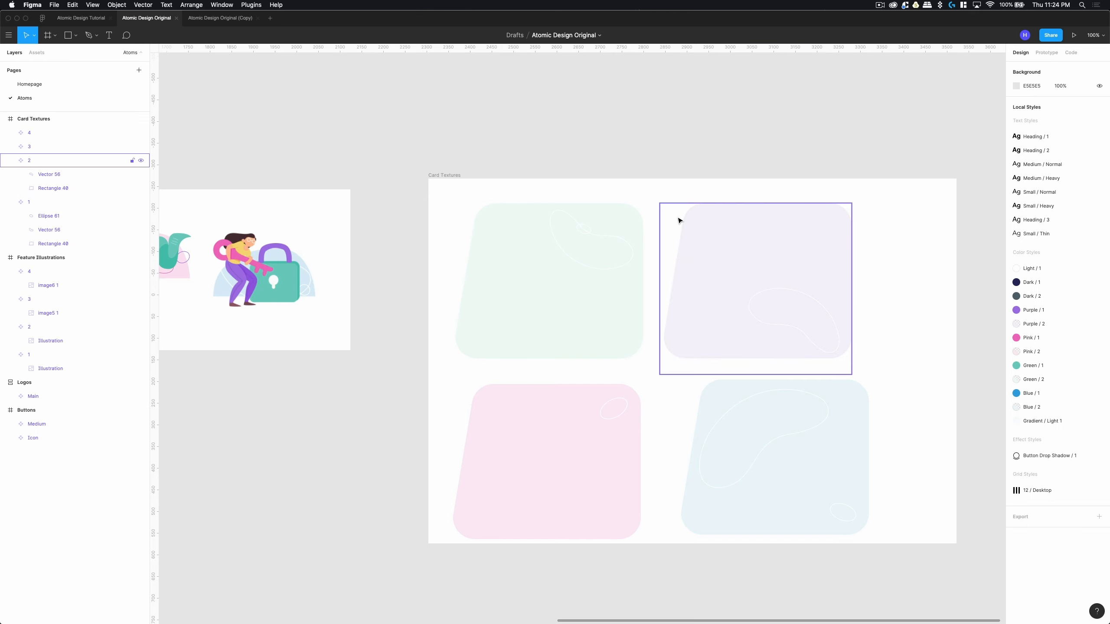
left_click(555, 243)
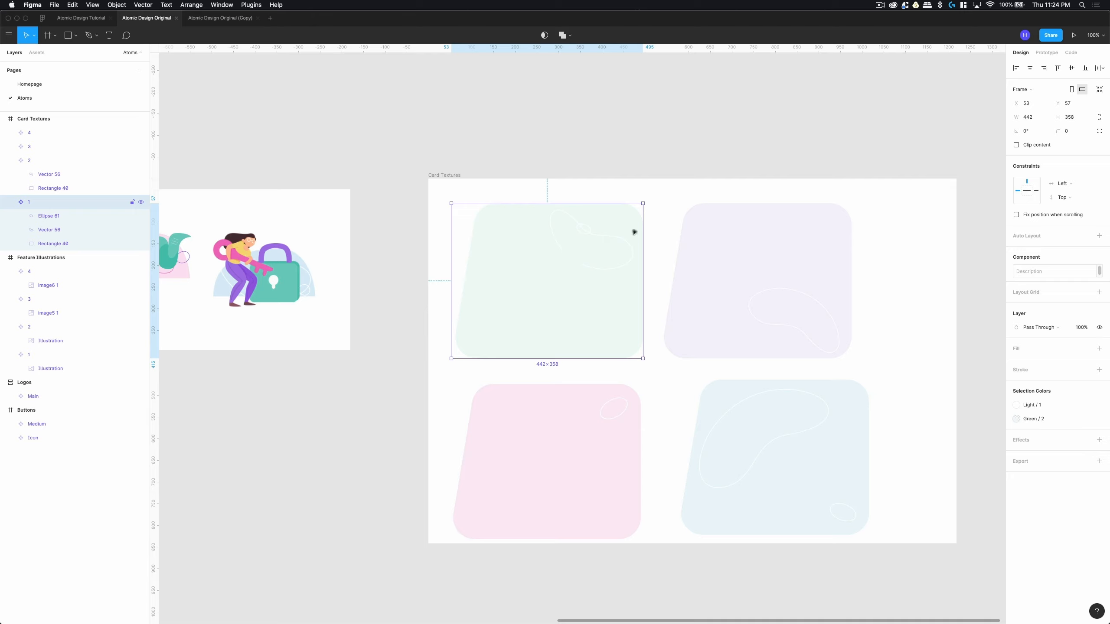
left_click(684, 271)
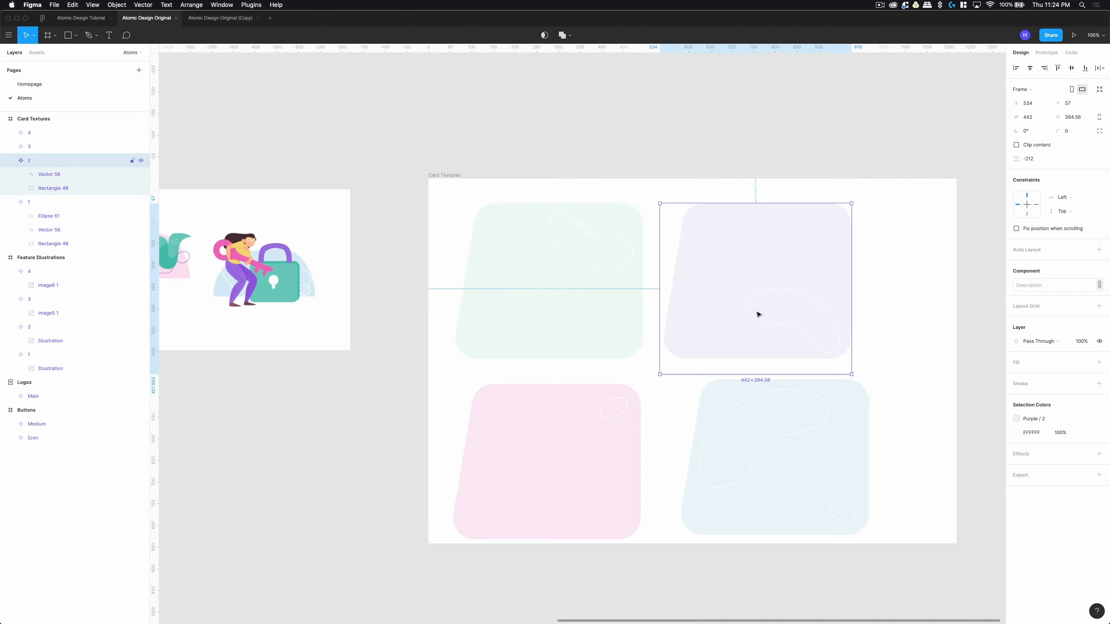
double_click(782, 326)
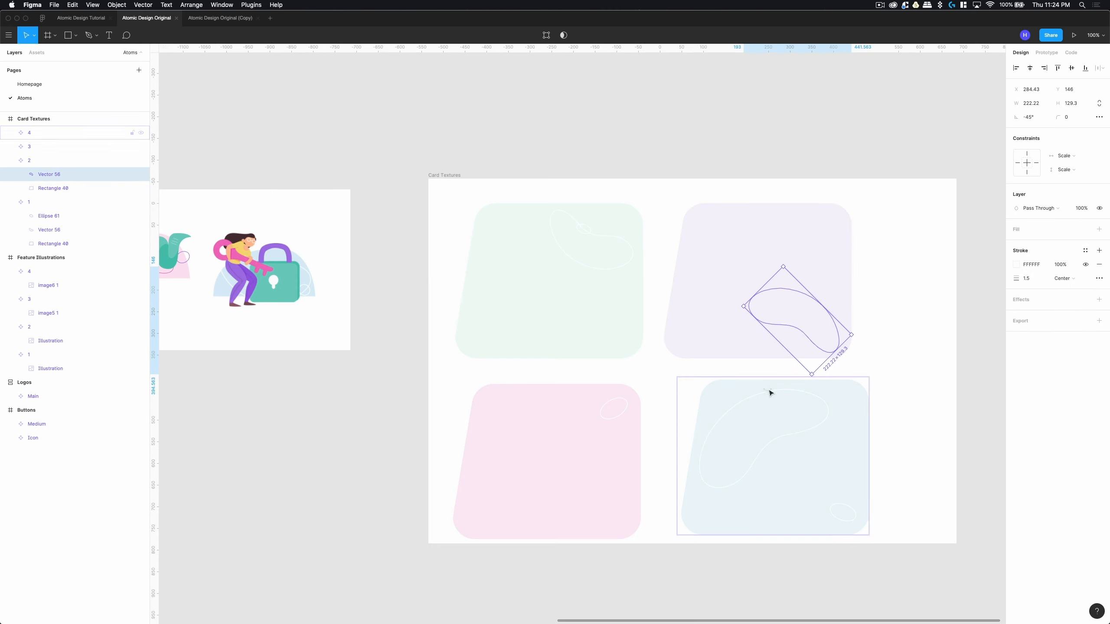
Flatten the rotated curved outline inside the purple texture component and inspect its vector points.
scroll(776, 322, "right", 3)
scroll(775, 322, "down", 1)
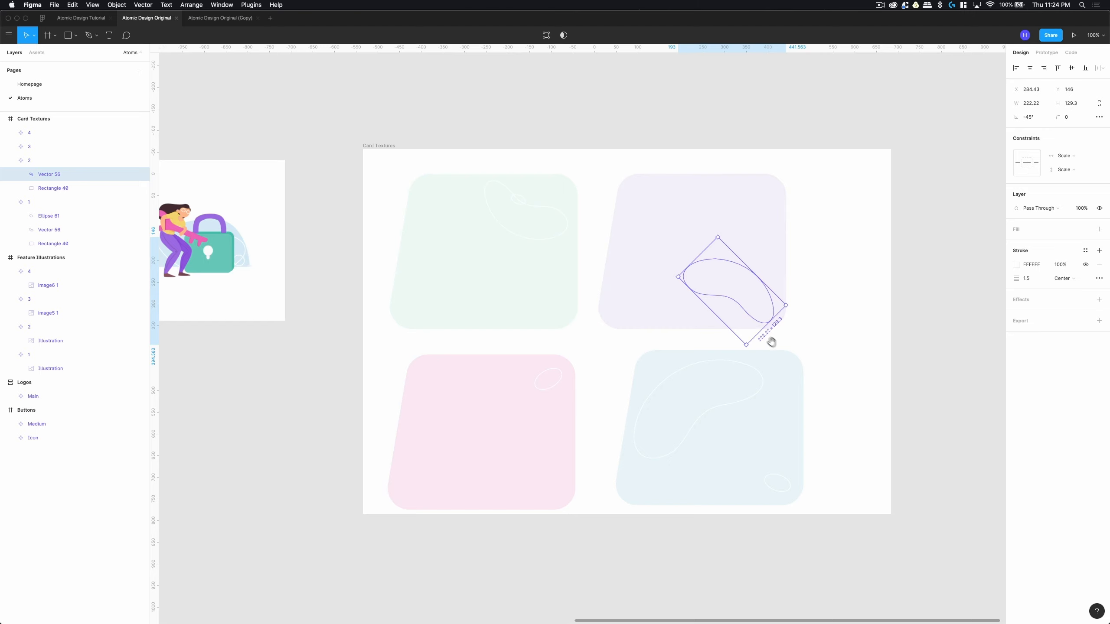
scroll(771, 342, "right", 4)
scroll(770, 342, "down", 2)
key("super+equal")
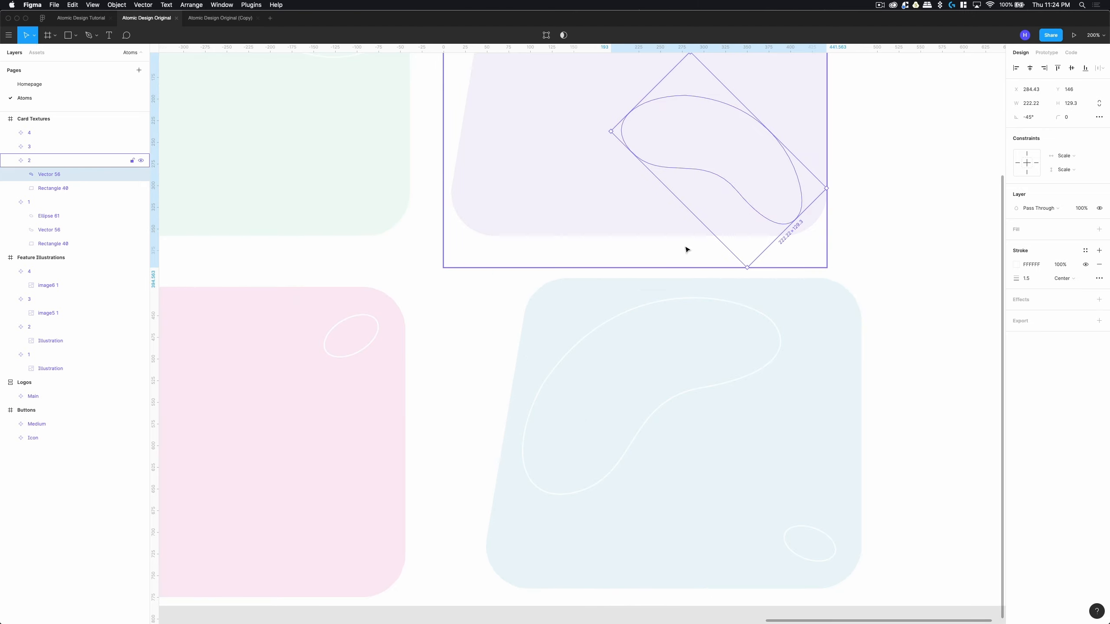
scroll(685, 248, "right", 7)
scroll(686, 248, "up", 4)
right_click(589, 270)
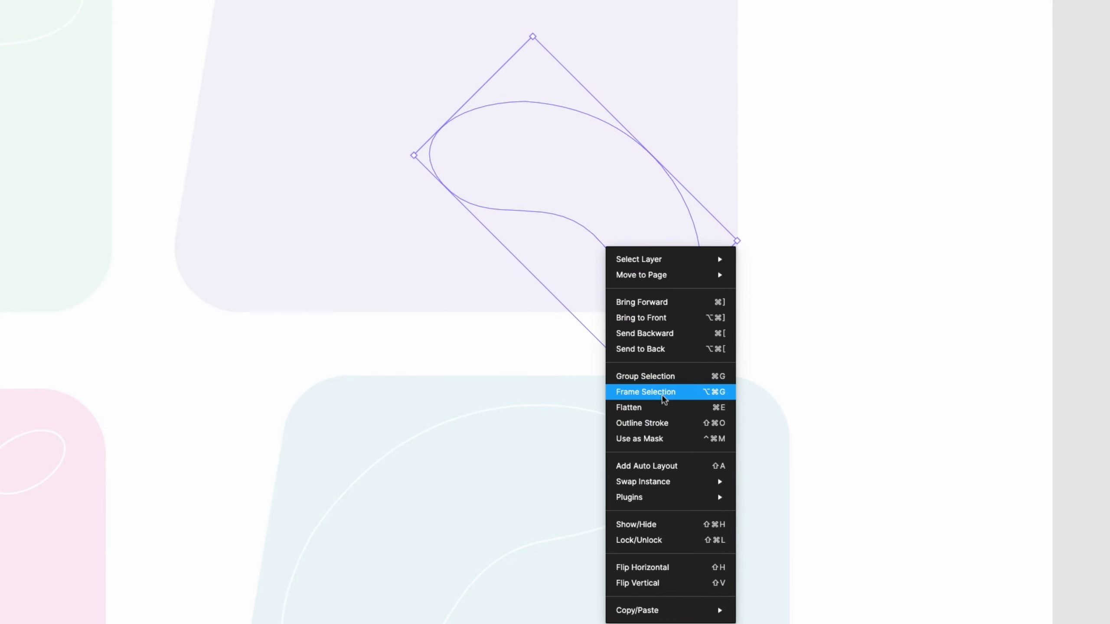
left_click(661, 407)
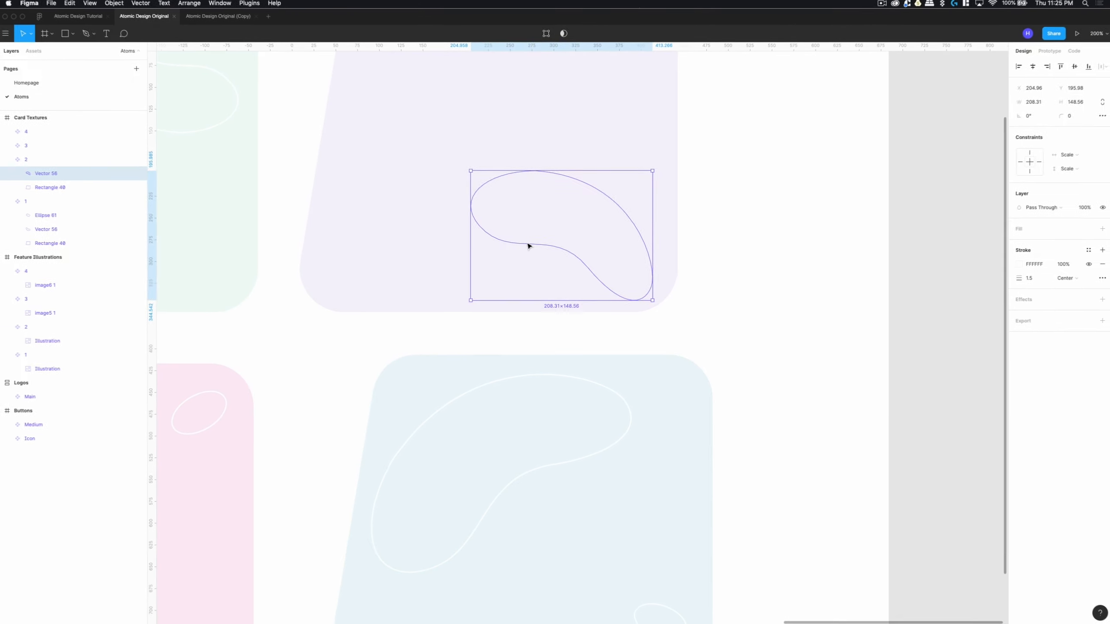
double_click(529, 245)
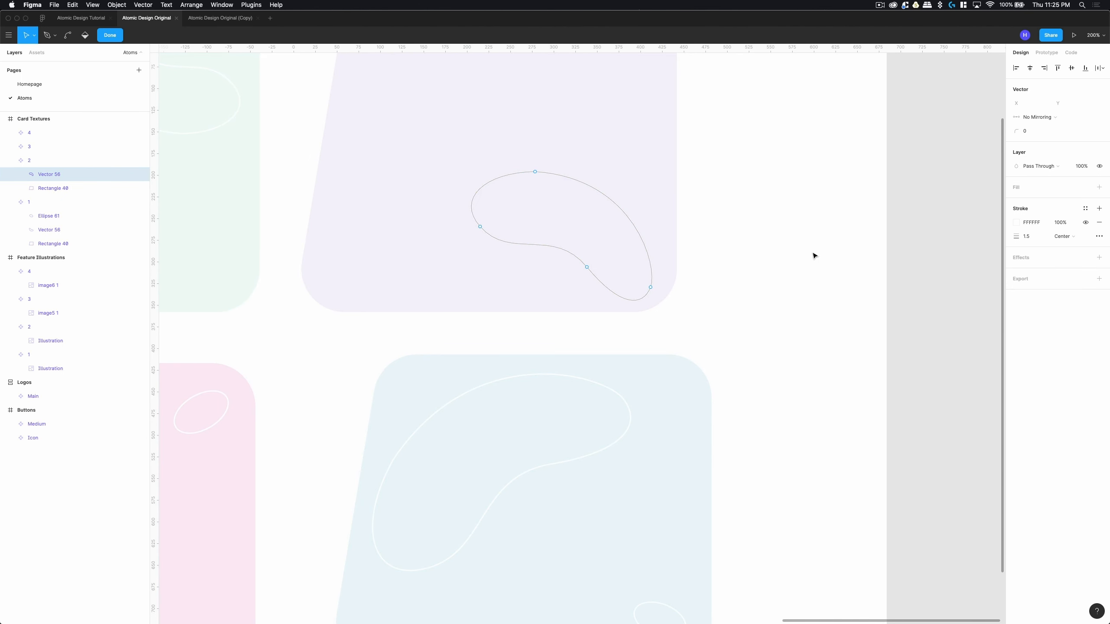
key("Escape")
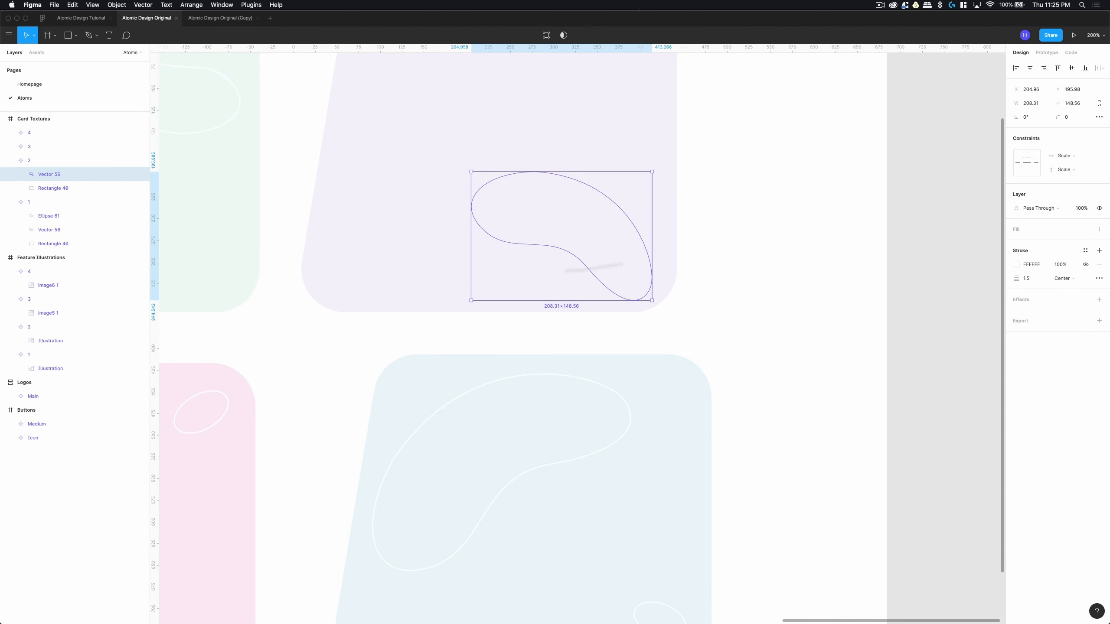
Resize the purple texture component to fit its contents and compare its bounds with the green one.
left_click(848, 210)
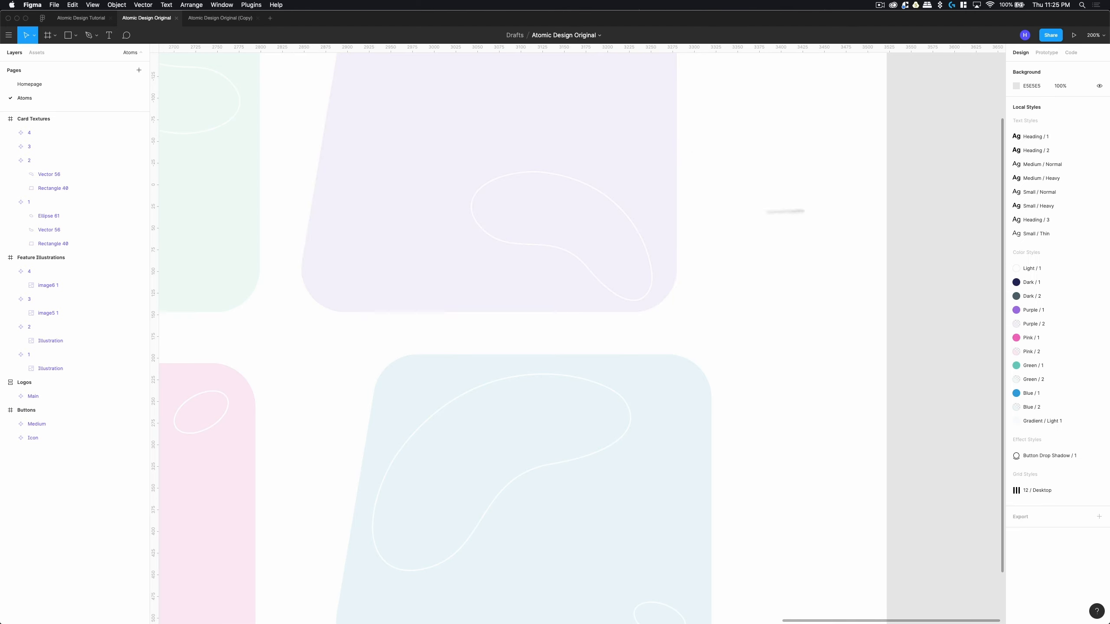
left_click(525, 223)
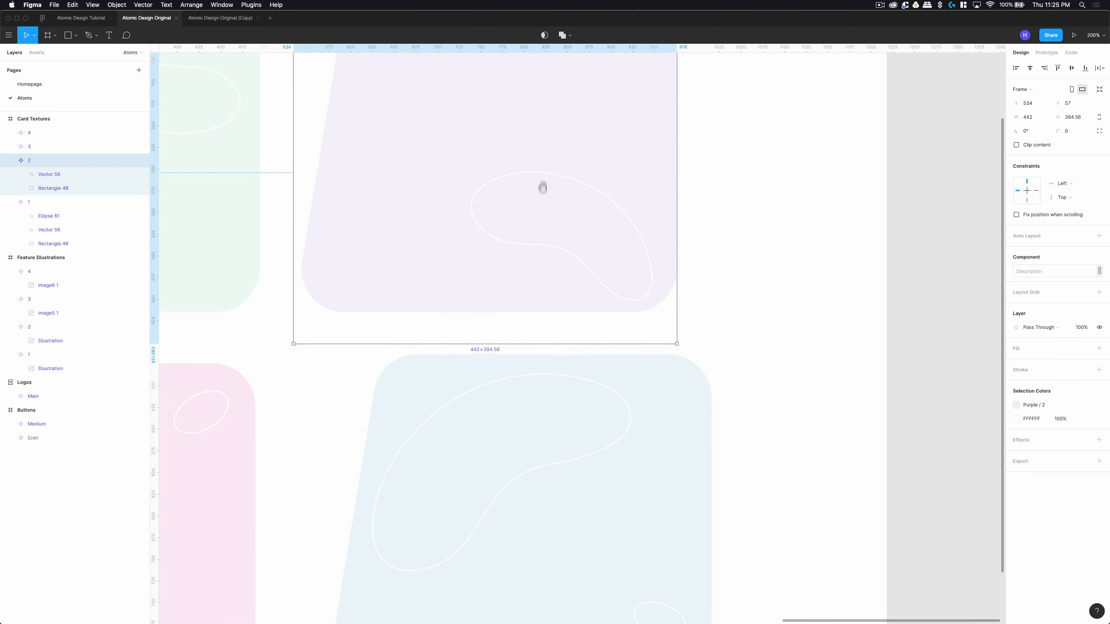
scroll(542, 184, "up", 3)
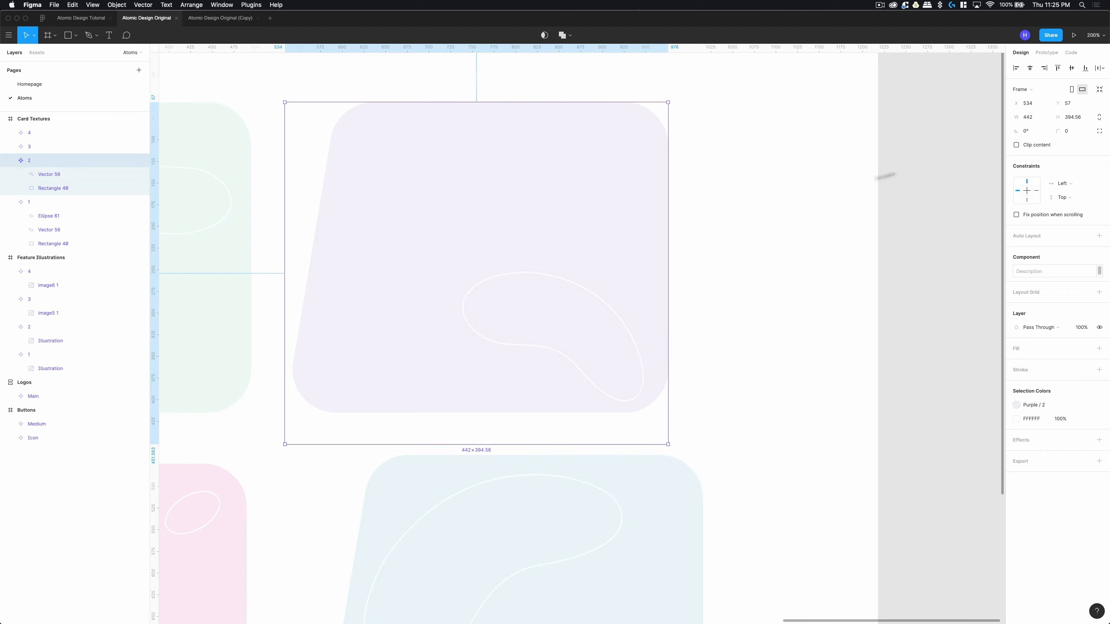
left_click(1101, 91)
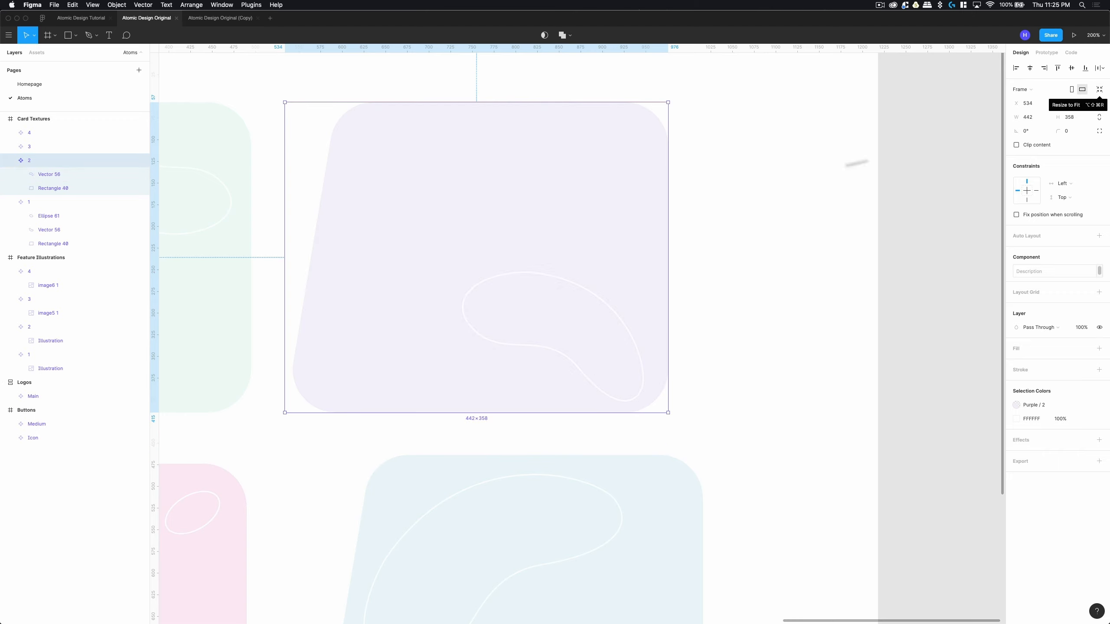
scroll(446, 219, "left", 10)
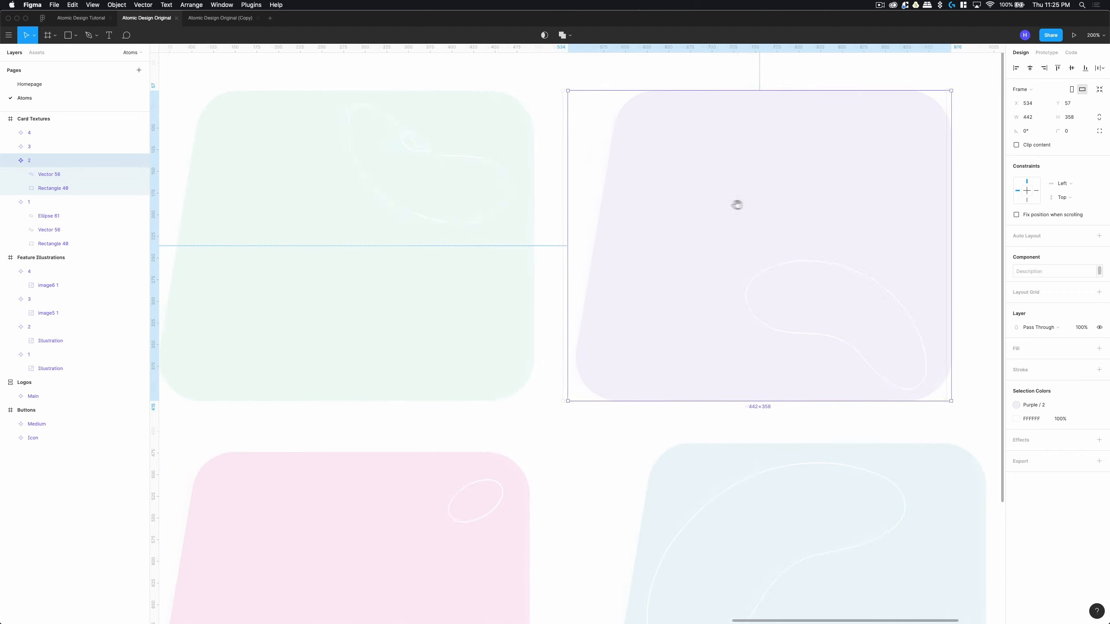
left_click(483, 228)
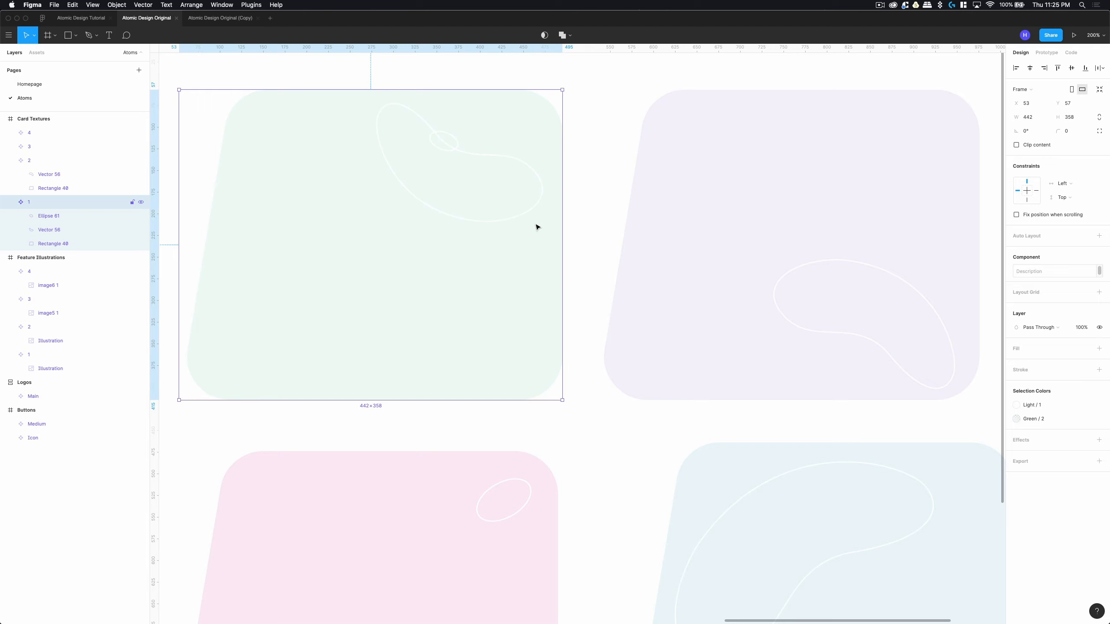
left_click(787, 221)
Flatten the large curved outline inside the blue texture component.
scroll(787, 221, "down", 6)
scroll(787, 221, "left", 3)
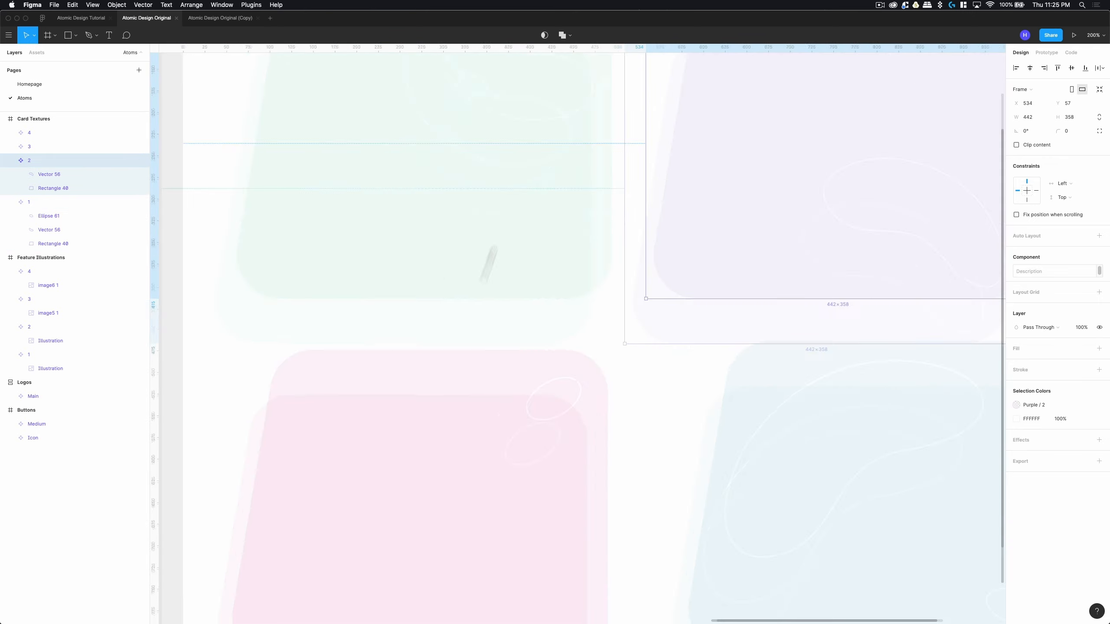
left_click(507, 285)
left_click(844, 280)
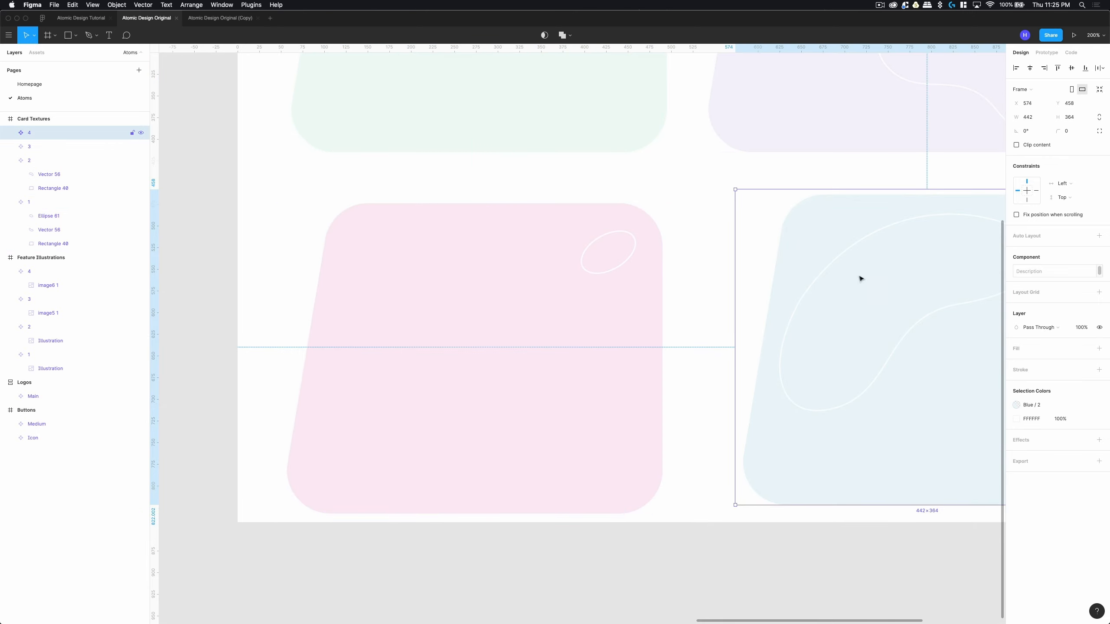
scroll(860, 279, "right", 8)
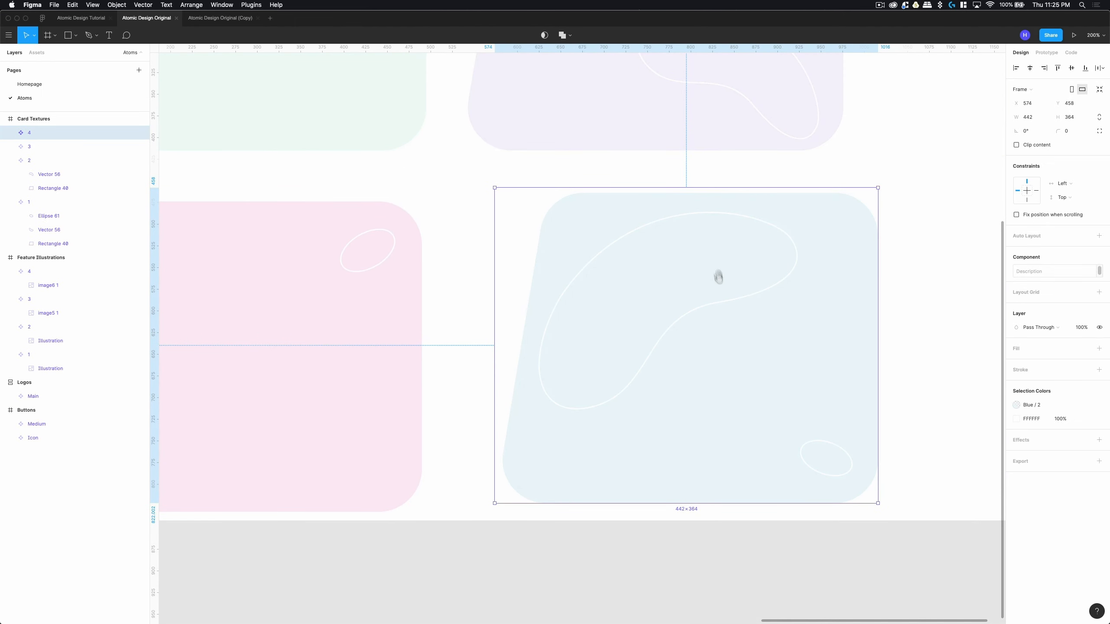
double_click(692, 218)
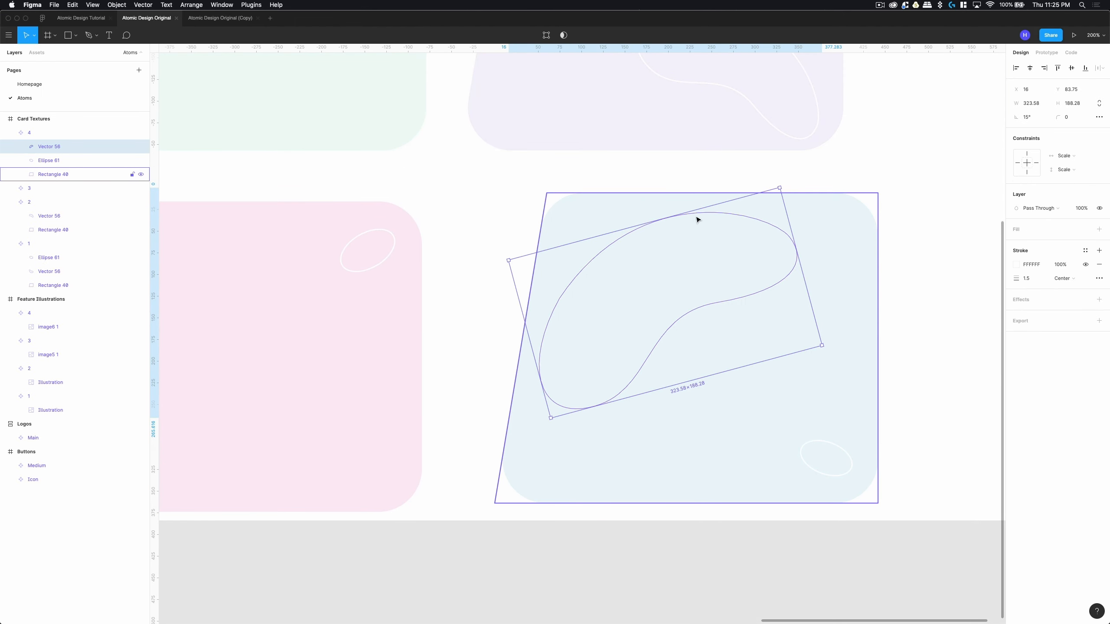
right_click(696, 215)
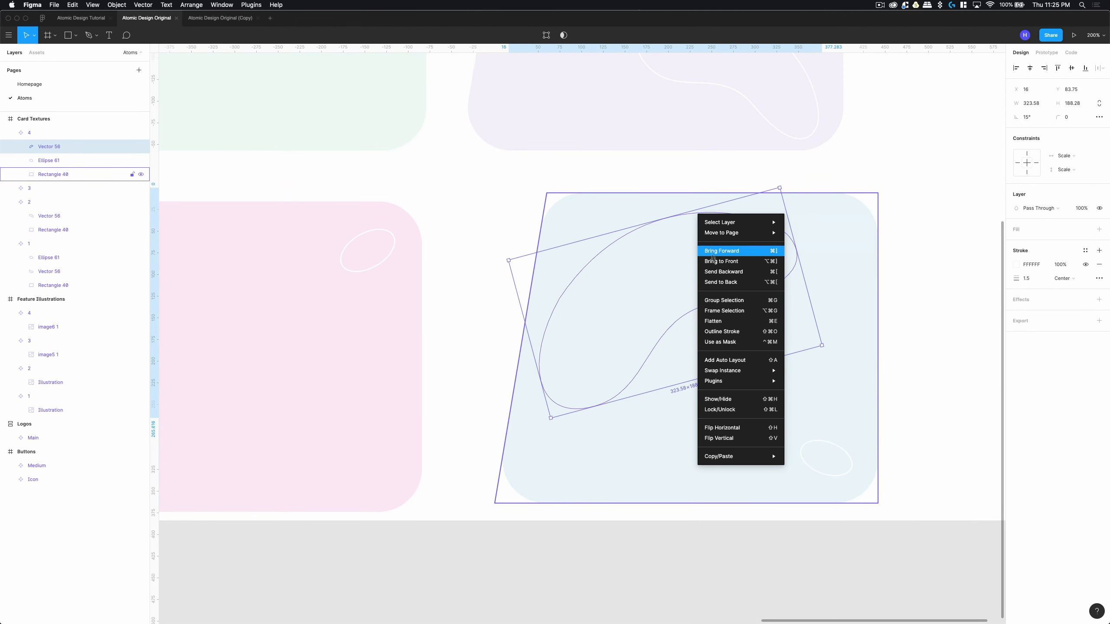
left_click(731, 321)
Resize blue texture component 4 to fit its contents and compare its size with the purple one.
left_click(856, 267)
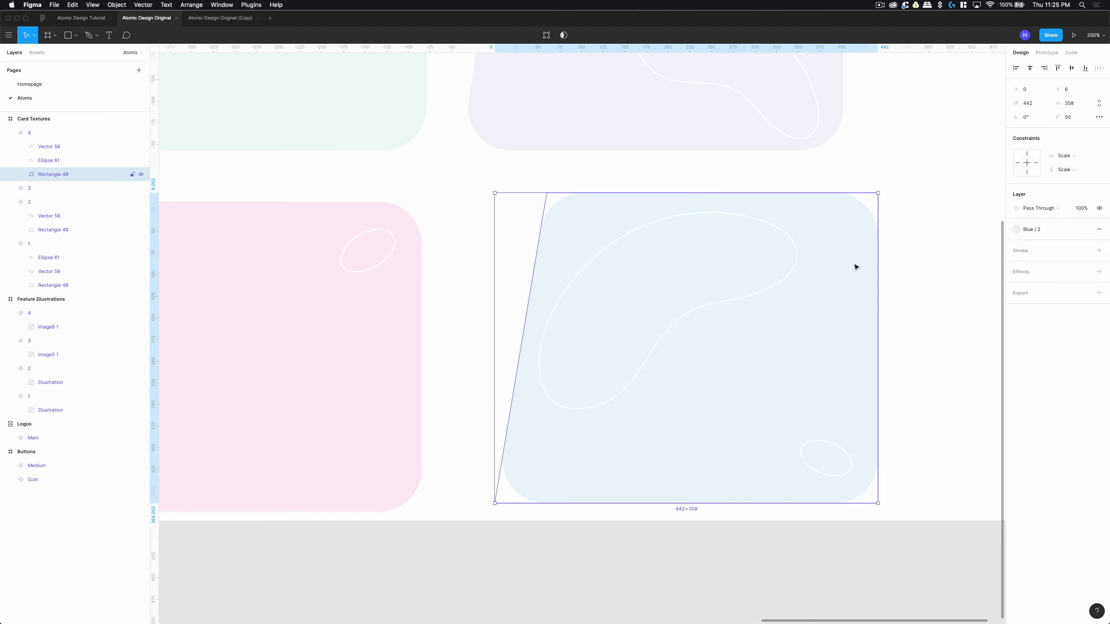
left_click(44, 132)
left_click(1099, 89)
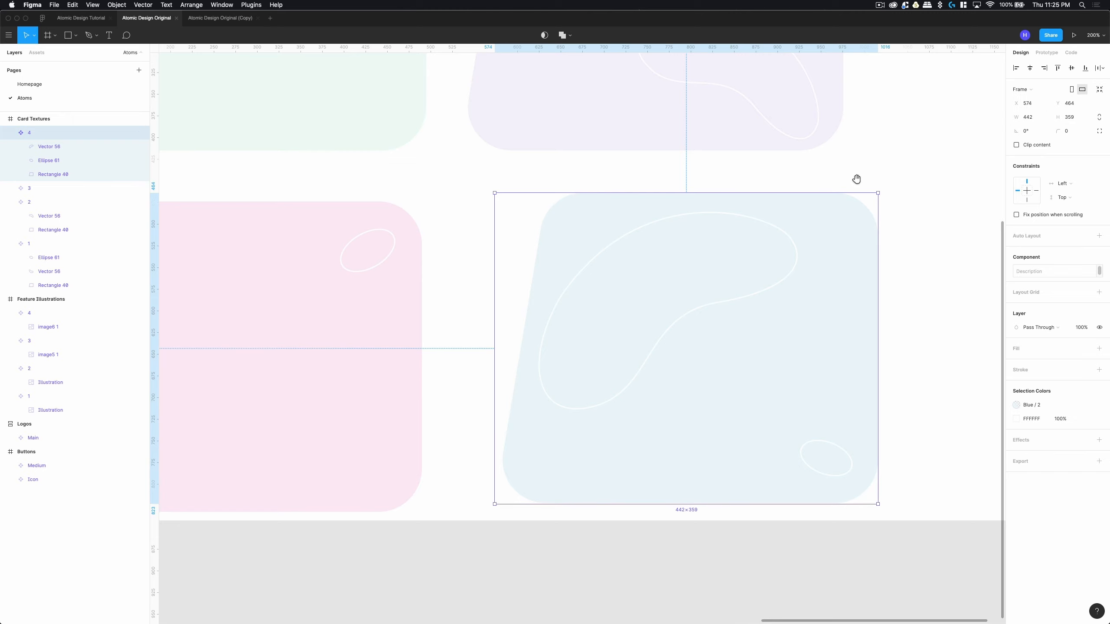
scroll(856, 179, "up", 5)
left_click(743, 256)
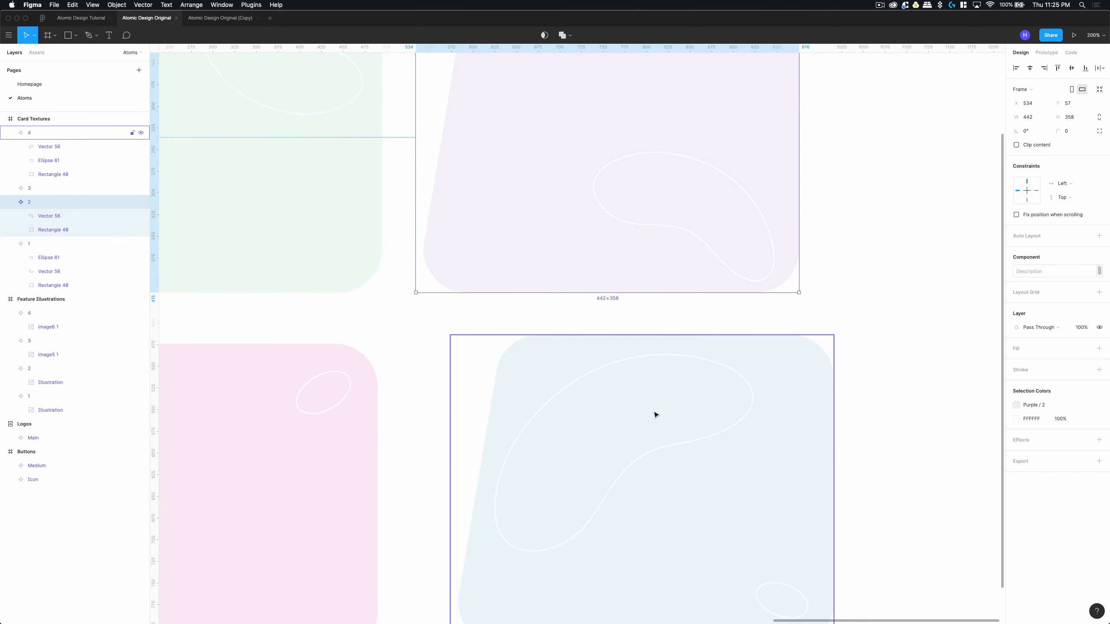
left_click(680, 401)
scroll(807, 443, "down", 5)
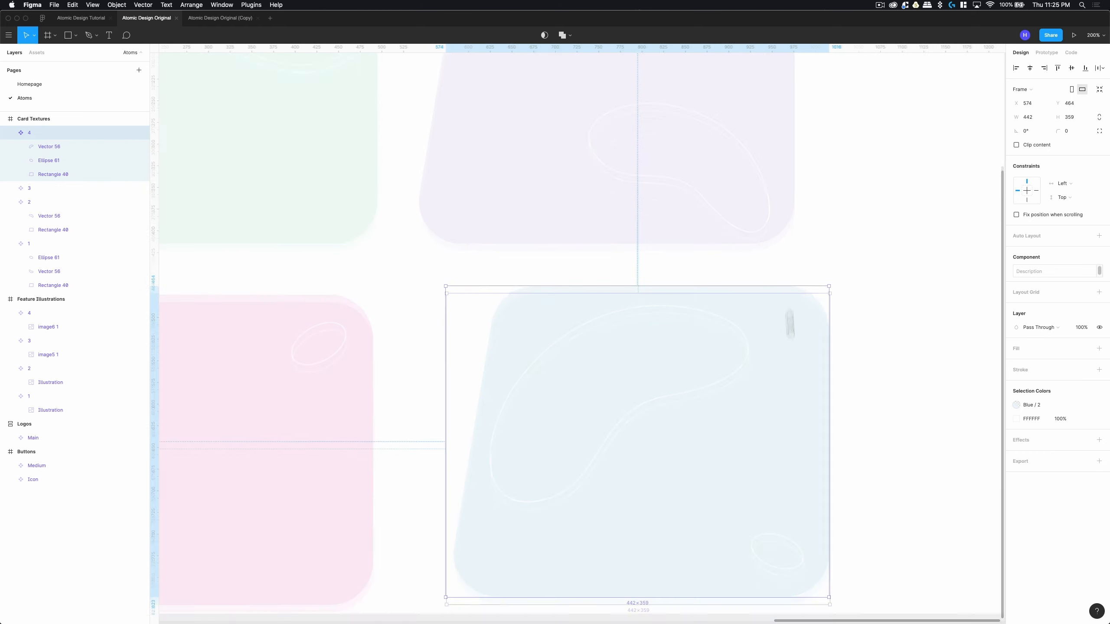
Check the blue background shape's bounds and set the height of texture component 4 to 358.
double_click(782, 437)
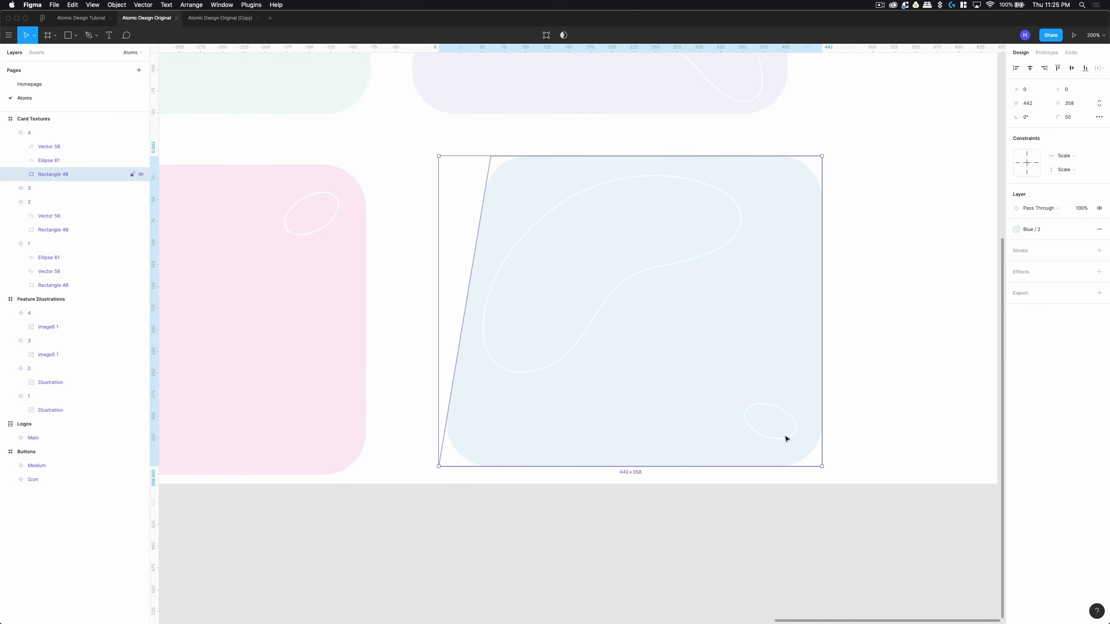
double_click(786, 438)
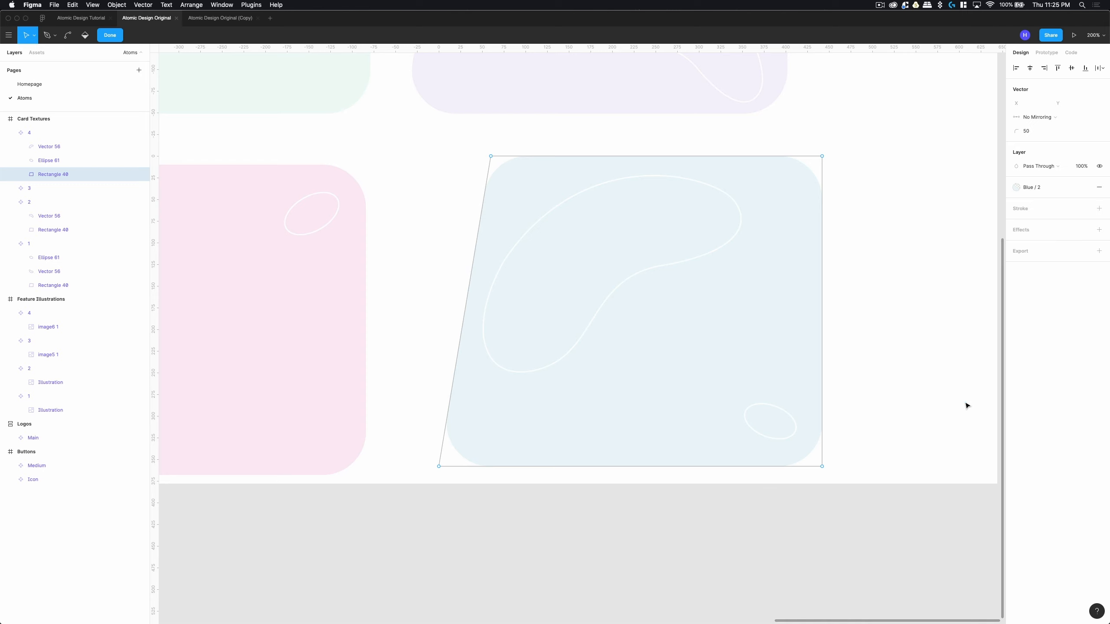
key("Escape")
key("Escape")
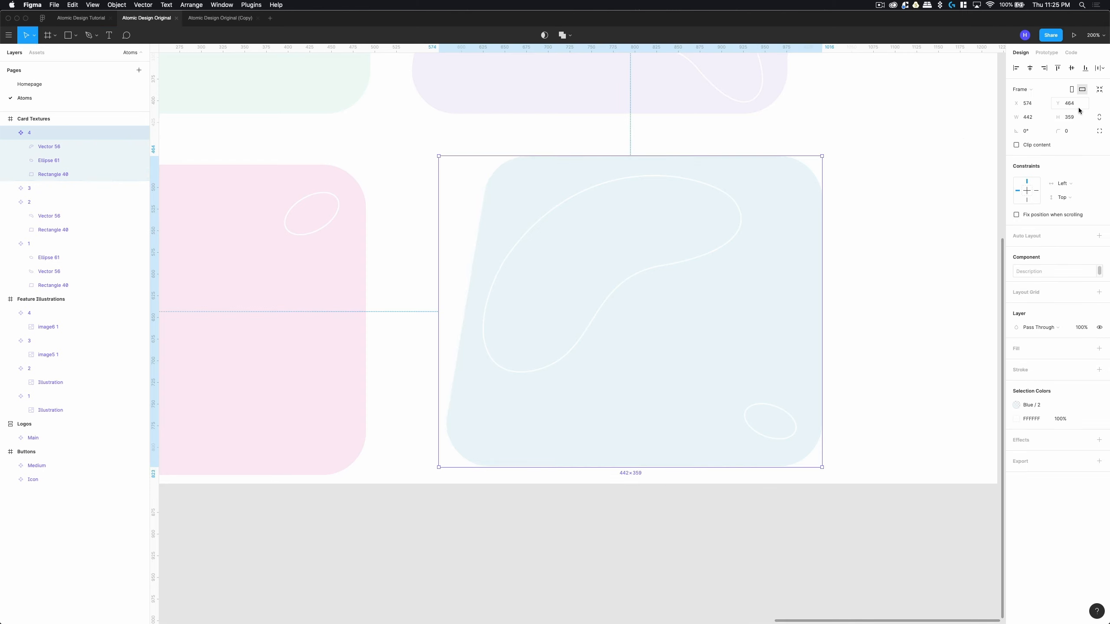
left_click(1084, 121)
type("358")
key("Return")
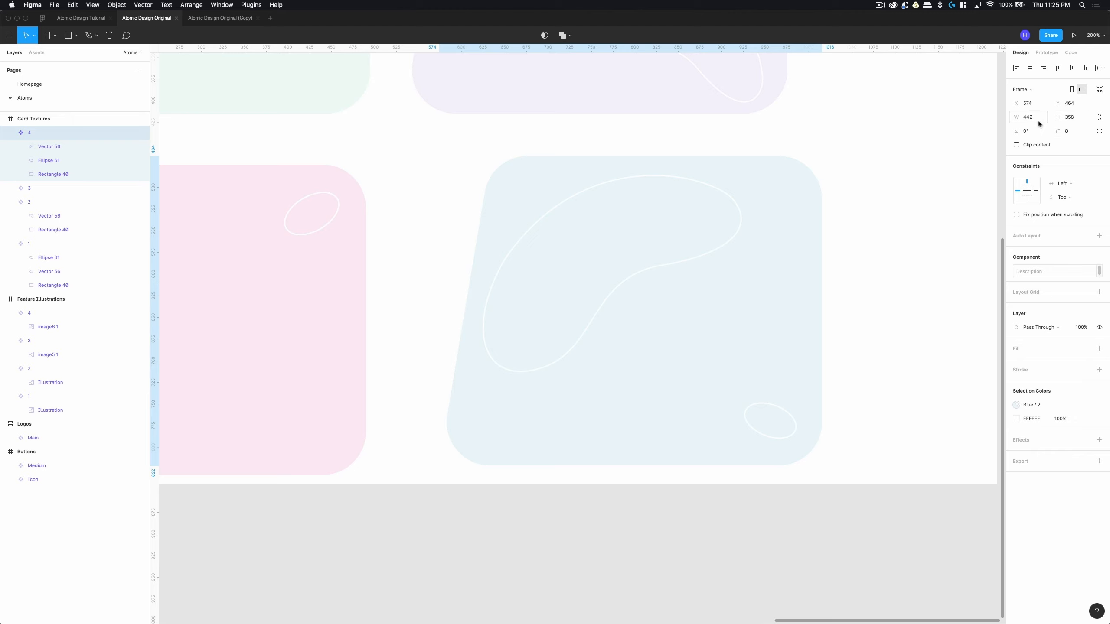
left_click(709, 109)
left_click(728, 245)
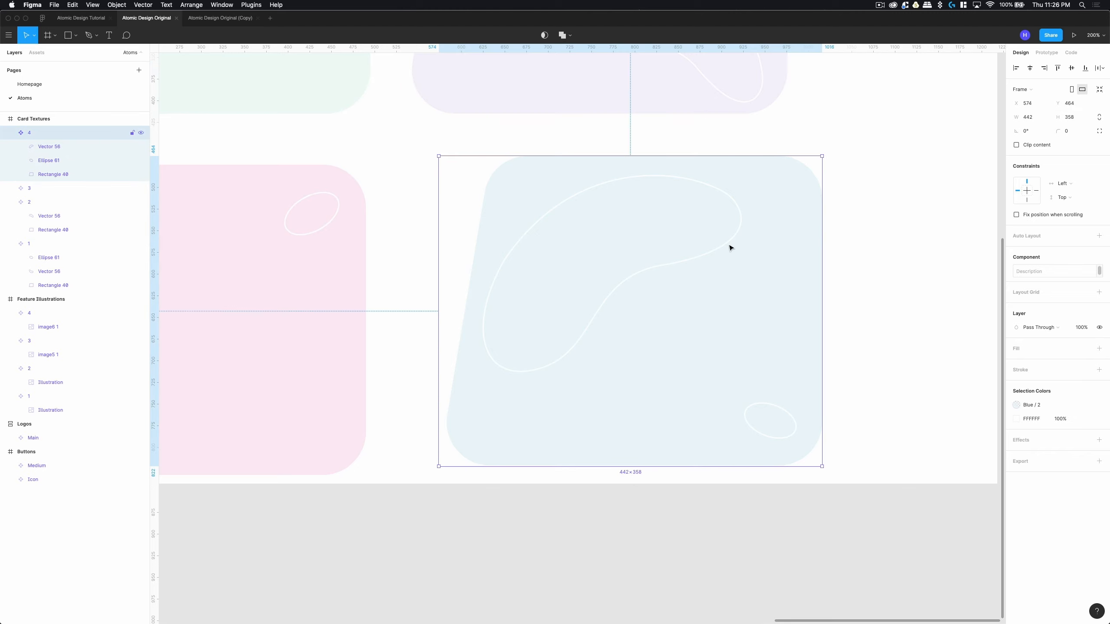
left_click(847, 398)
Check the bounds of the pink texture component and collapse the layer contents of components 4, 2 and 1.
scroll(880, 290, "left", 10)
left_click(573, 278)
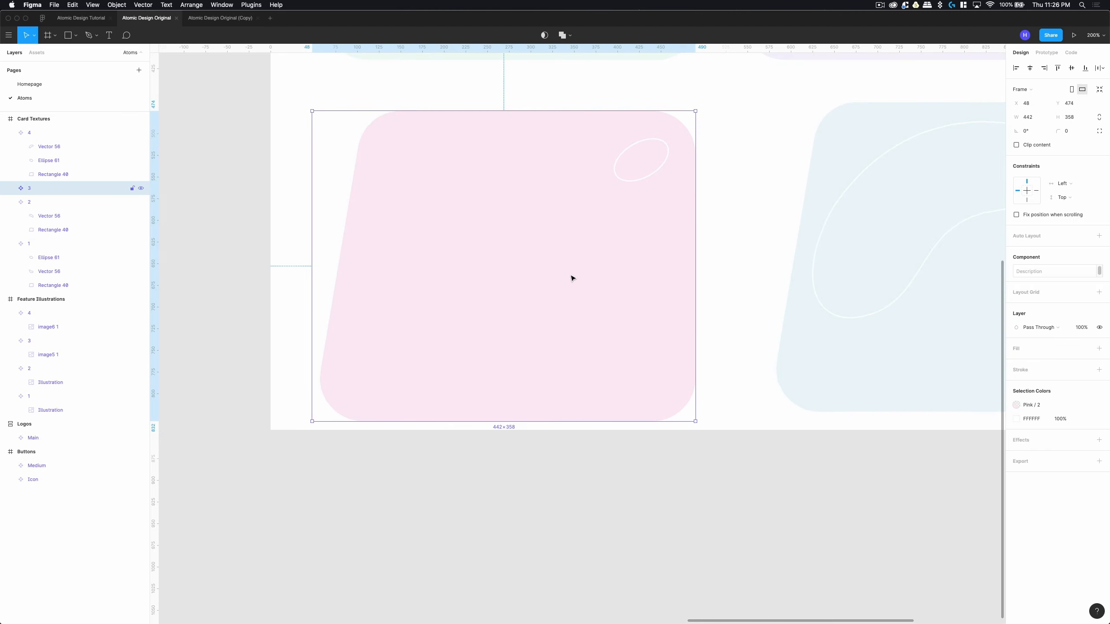
left_click_drag(622, 239, 596, 255)
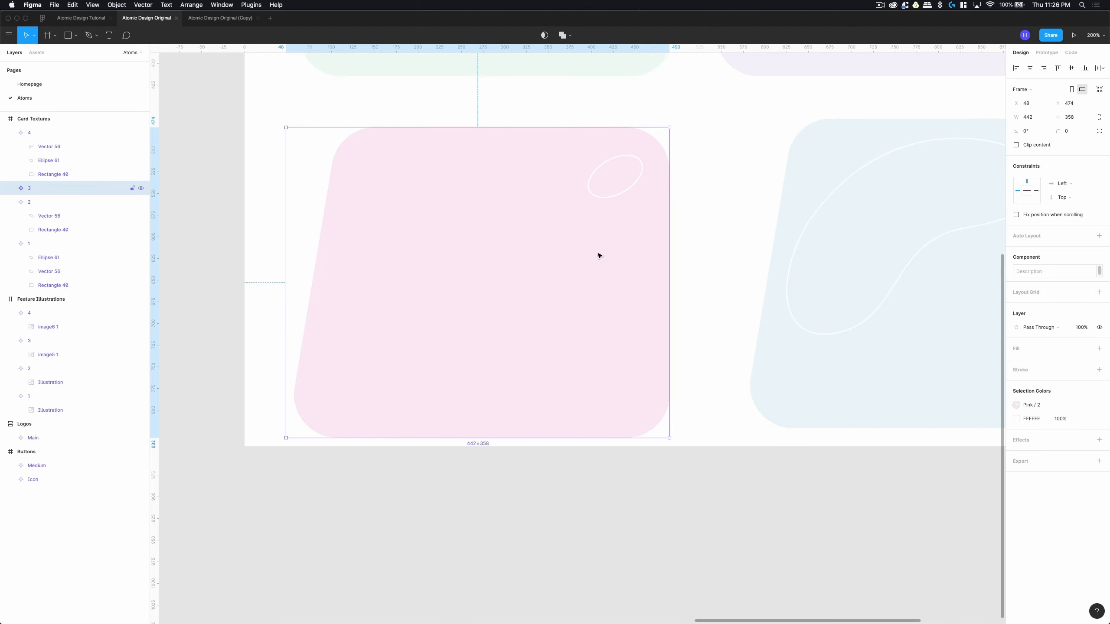
key("shift+0")
left_click(7, 136)
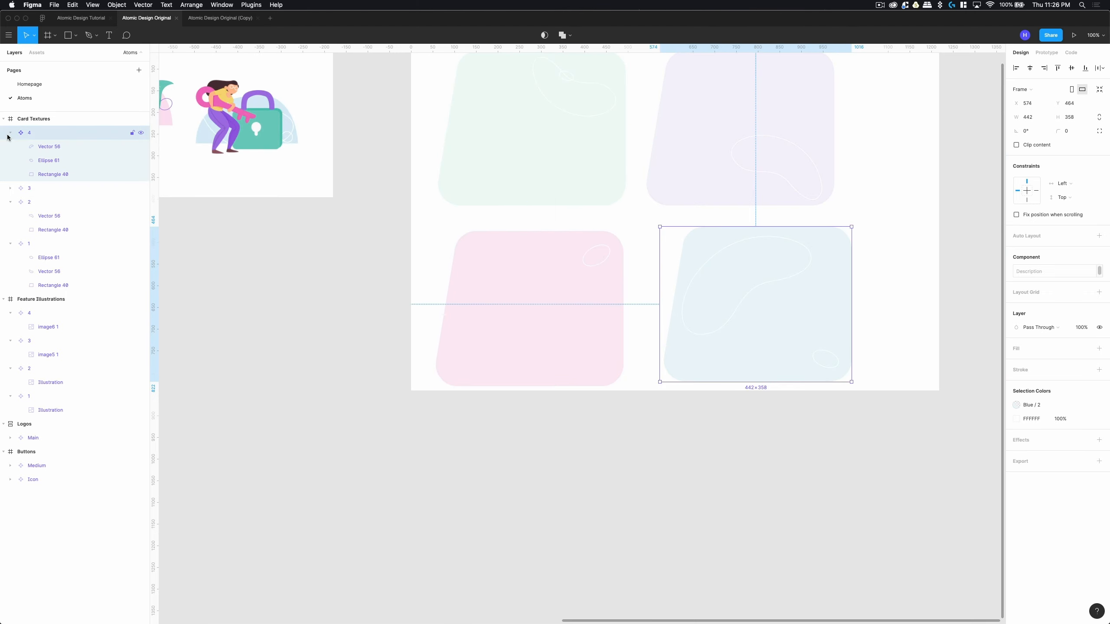
left_click(8, 134)
left_click(10, 160)
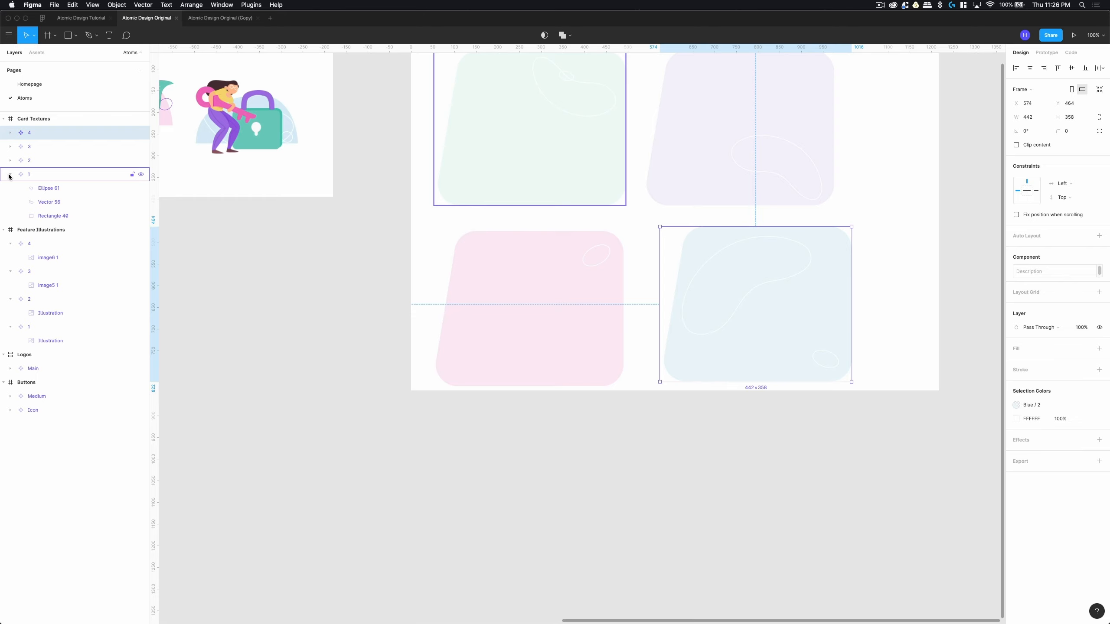
left_click(9, 176)
Nudge the purple texture component horizontally to X 535 within the Card Textures frame.
scroll(262, 323, "left", 10)
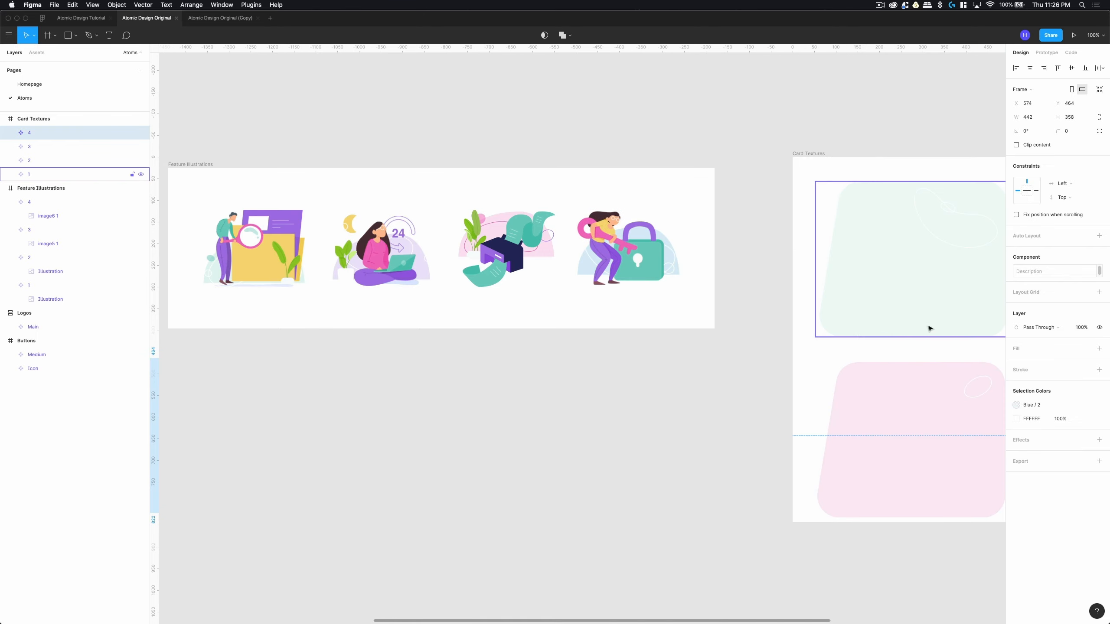
scroll(930, 328, "right", 10)
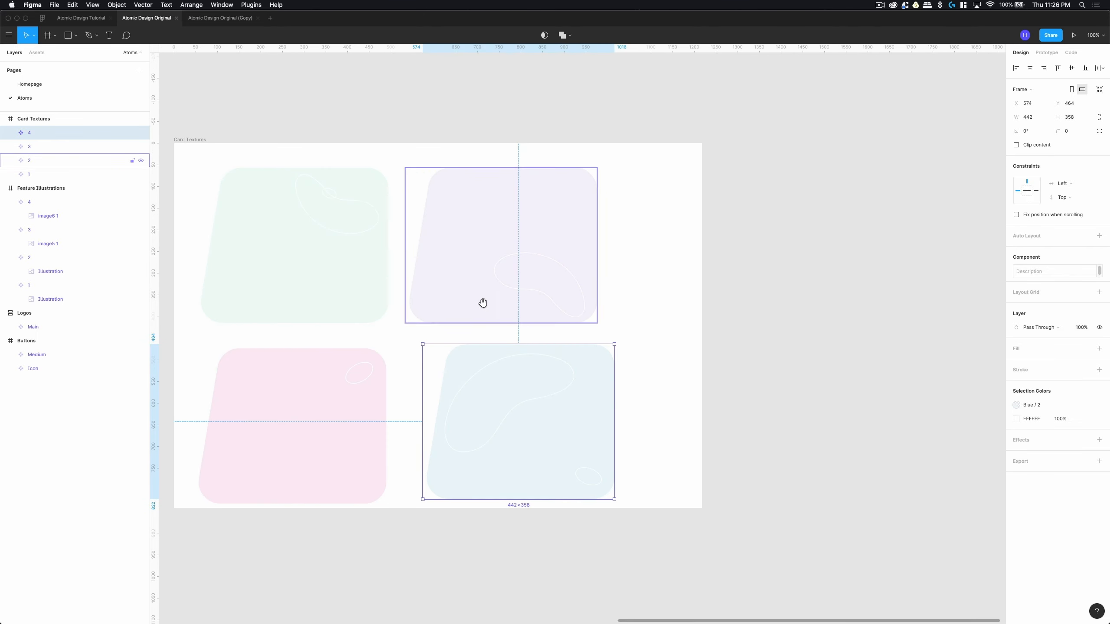
left_click_drag(482, 303, 731, 307)
left_click(575, 250)
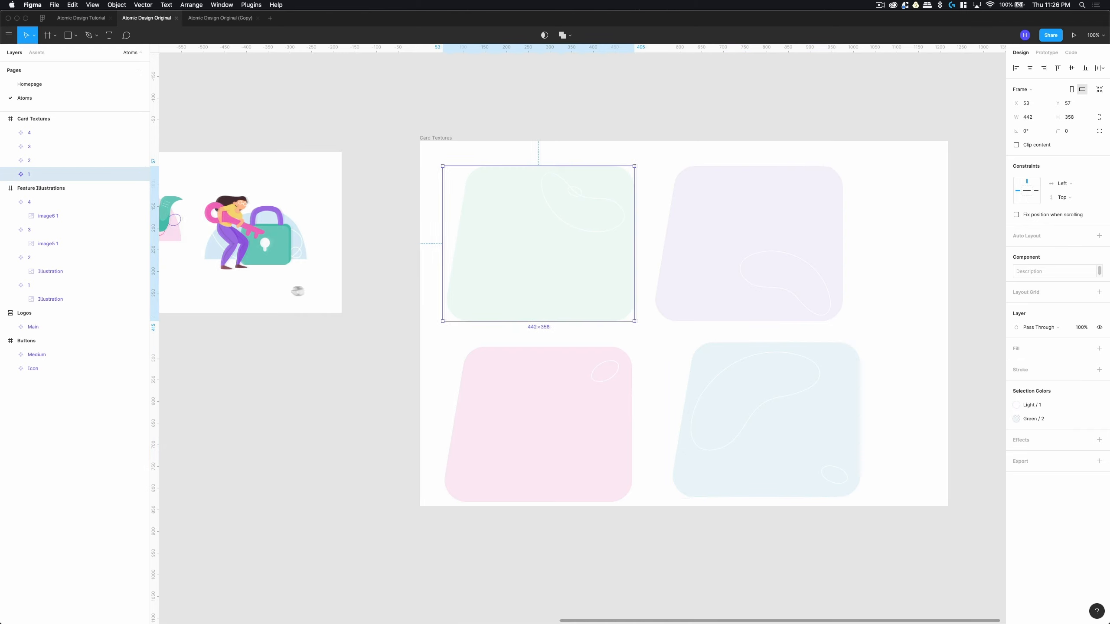
left_click_drag(298, 290, 339, 289)
left_click(731, 243)
key("Right")
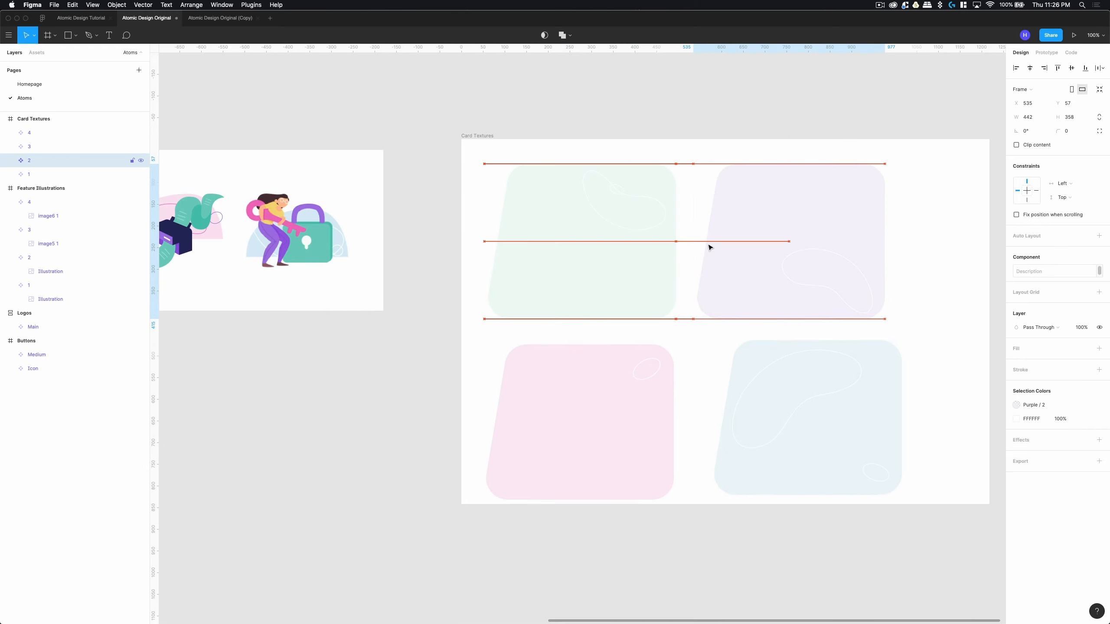
Reposition the pink texture component below the green one and shift the blue component in the lower row.
left_click_drag(650, 364, 651, 337)
key("shift+Down")
key("shift+Down")
key("shift+Down")
key("shift+Down")
left_click_drag(769, 389, 752, 386)
Add auto layout to the Card Textures frame and set its horizontal and vertical padding to 80.
left_click(474, 137)
left_click(1100, 166)
left_click(1028, 196)
type("80")
key("Tab")
type("80")
left_click(1090, 197)
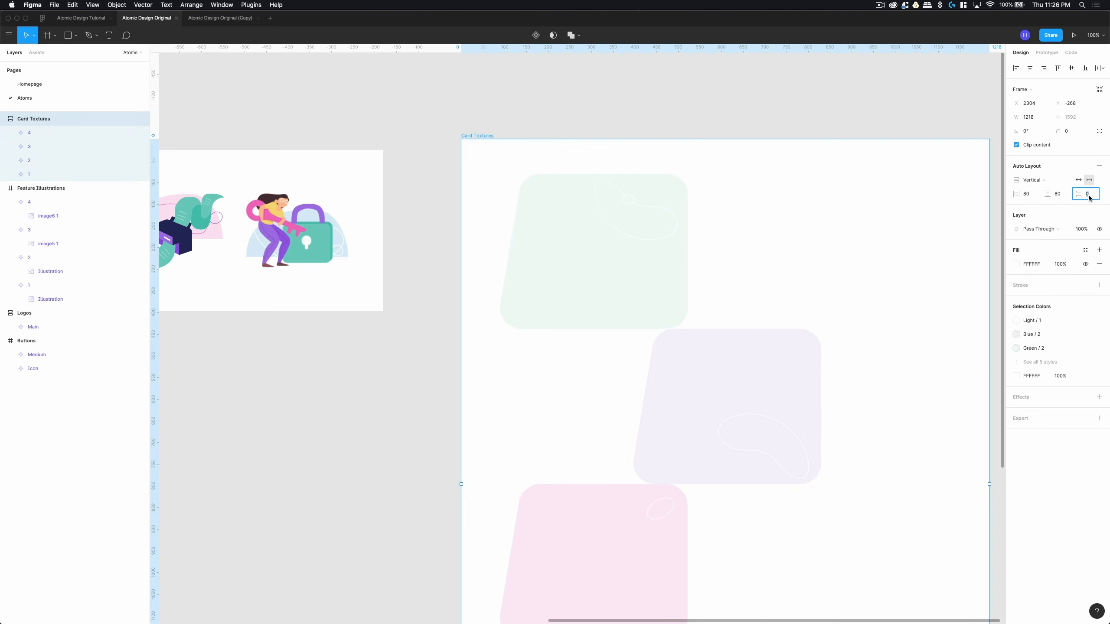
type("80")
key("Return")
key("super+z")
key("super+z")
Arrange the Card Textures auto layout horizontally, with a vertical padding of 80 and a spacing of 40 between items.
left_click(1044, 180)
left_click(1042, 190)
left_click(1058, 195)
type("80")
left_click(708, 180)
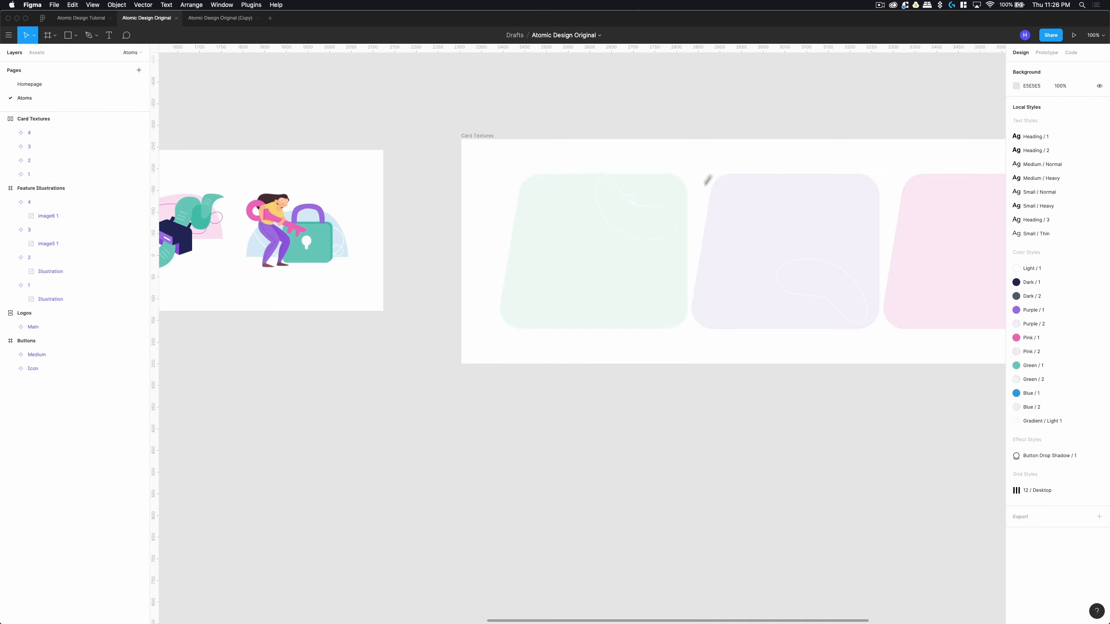
left_click(477, 136)
left_click(1088, 196)
type("40")
key("Return")
left_click(700, 161)
Move the Card Textures frame to X 2224, Y -243, aligning its top edge with the Feature Illustrations frame.
left_click_drag(487, 138, 469, 148)
key("shift+Left")
key("shift+Left")
key("shift+Left")
key("shift+Left")
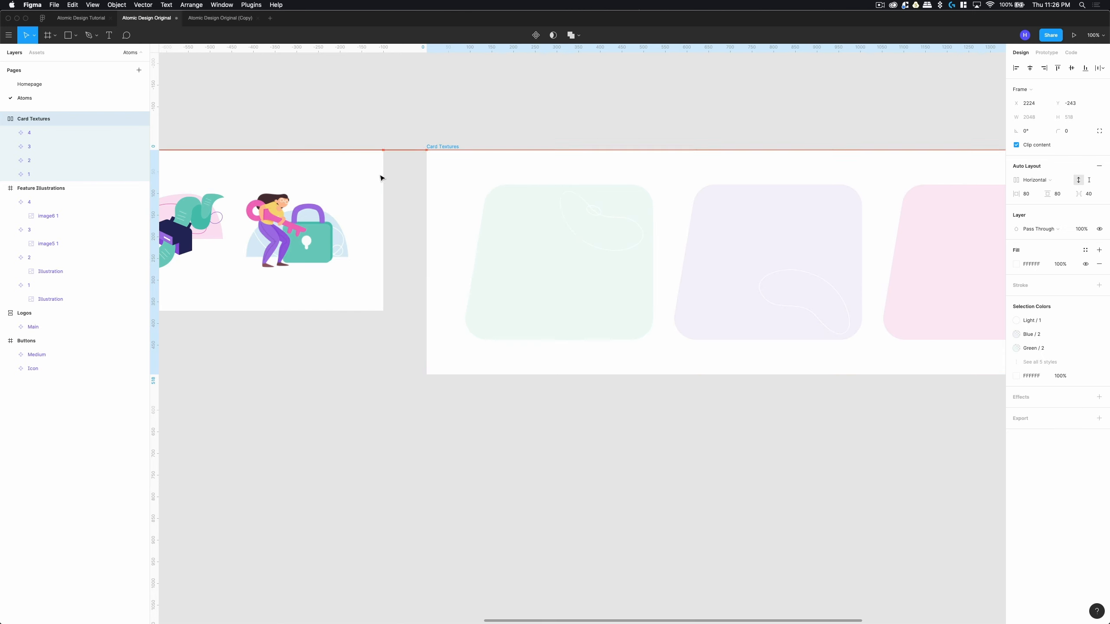
left_click(666, 75)
key("minus")
key("minus")
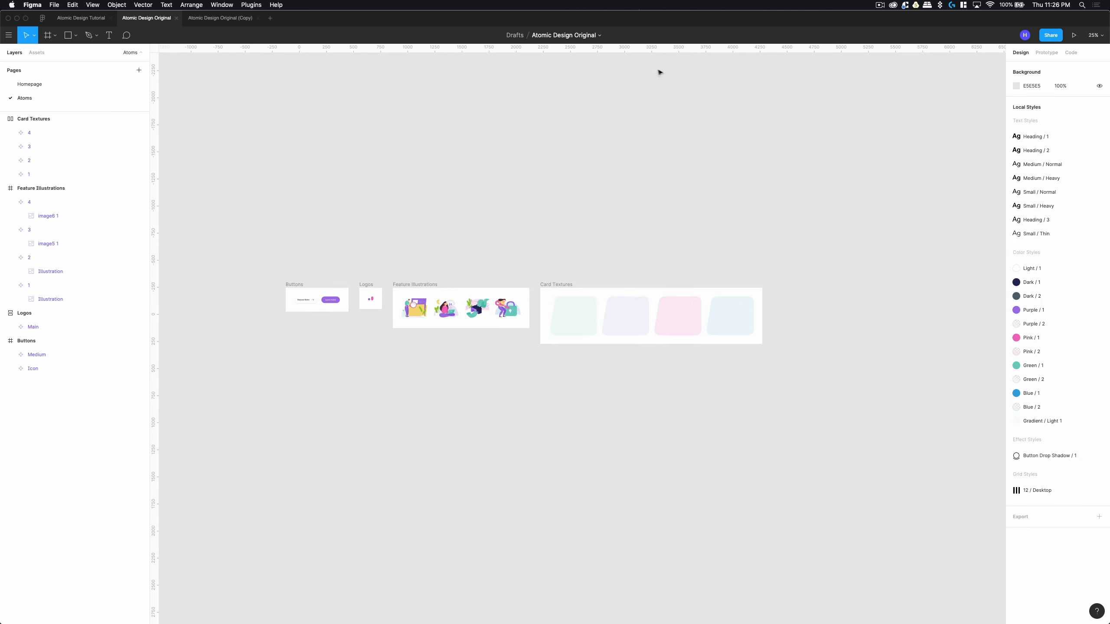
left_click_drag(497, 221, 568, 148)
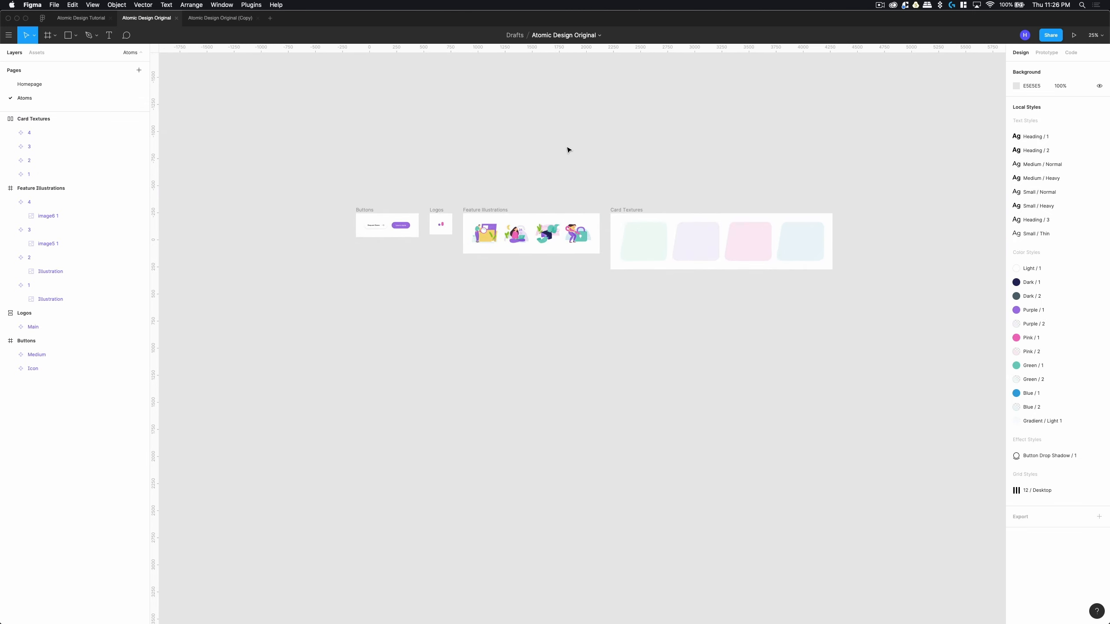
Add a new page to the file and name it Molecules.
left_click(139, 70)
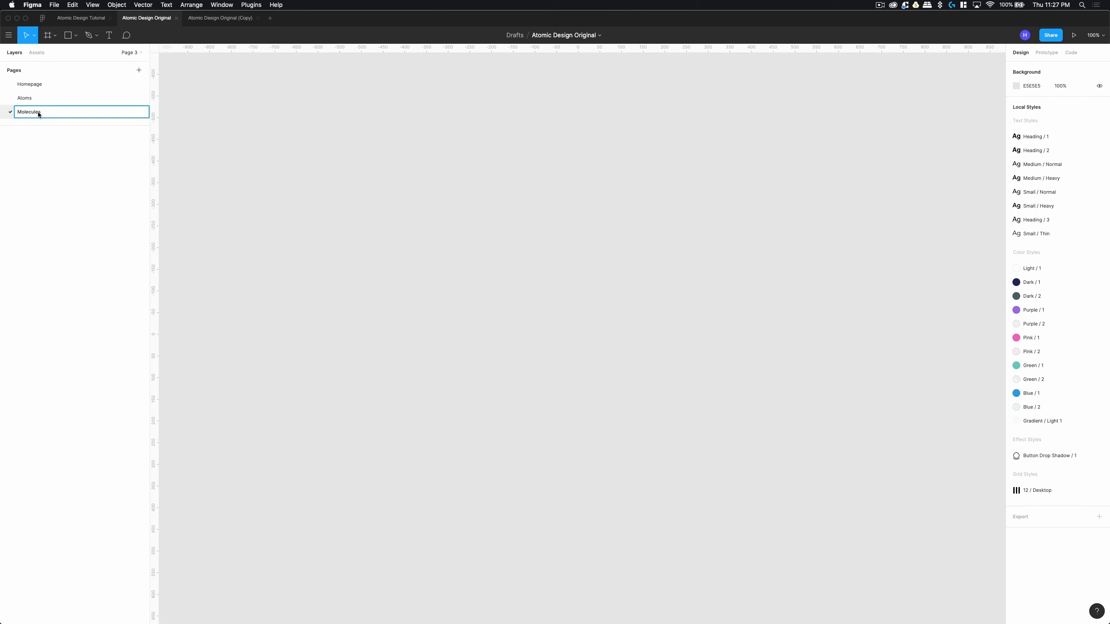
key("Return")
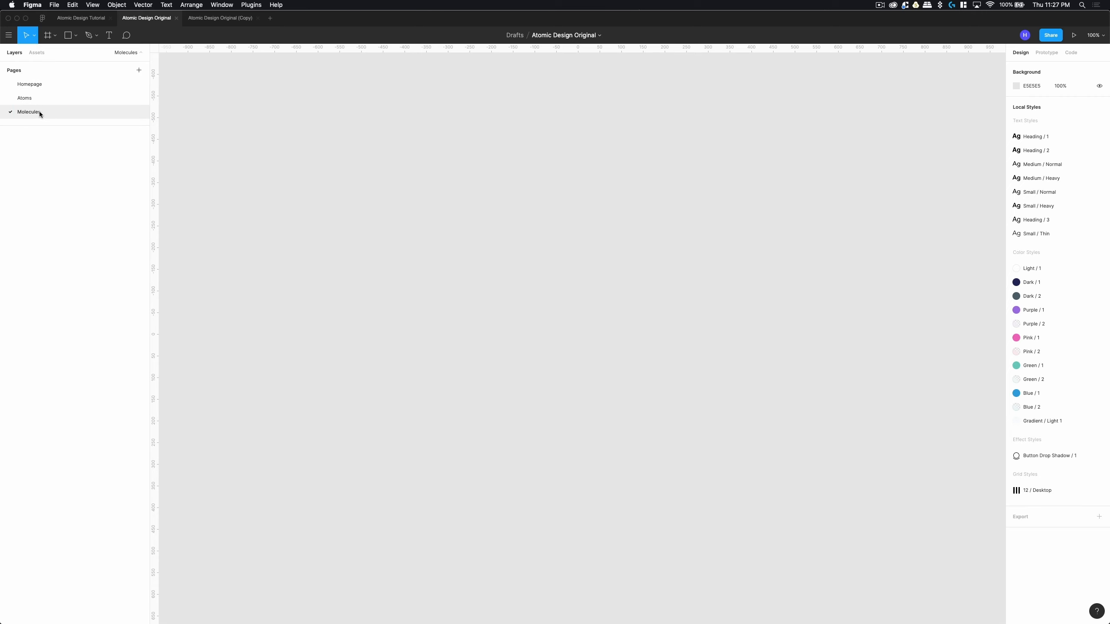
Cut the Search Data card group out of the Features section on the Homepage page.
left_click(62, 83)
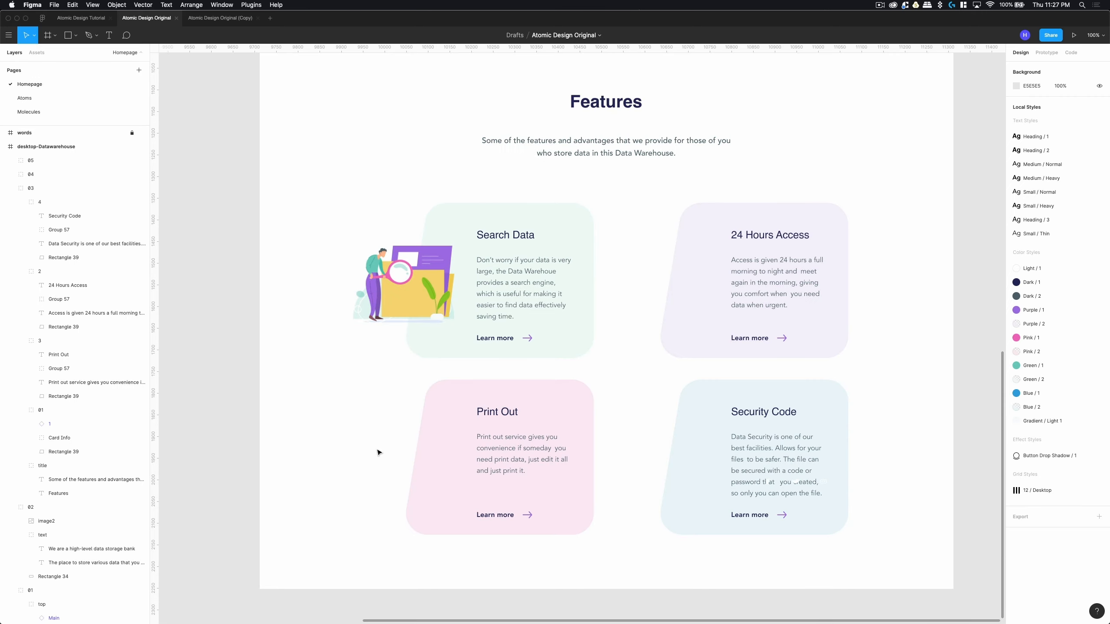
scroll(595, 379, "right", 3)
scroll(594, 379, "down", 2)
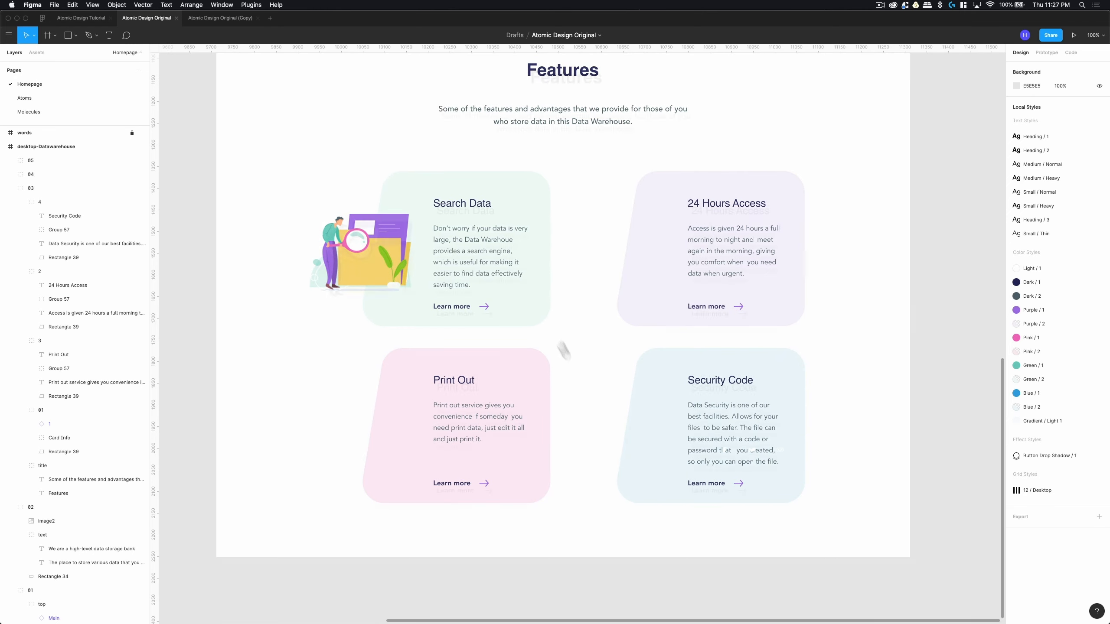
scroll(564, 350, "up", 3)
scroll(564, 350, "left", 2)
scroll(616, 271, "down", 2)
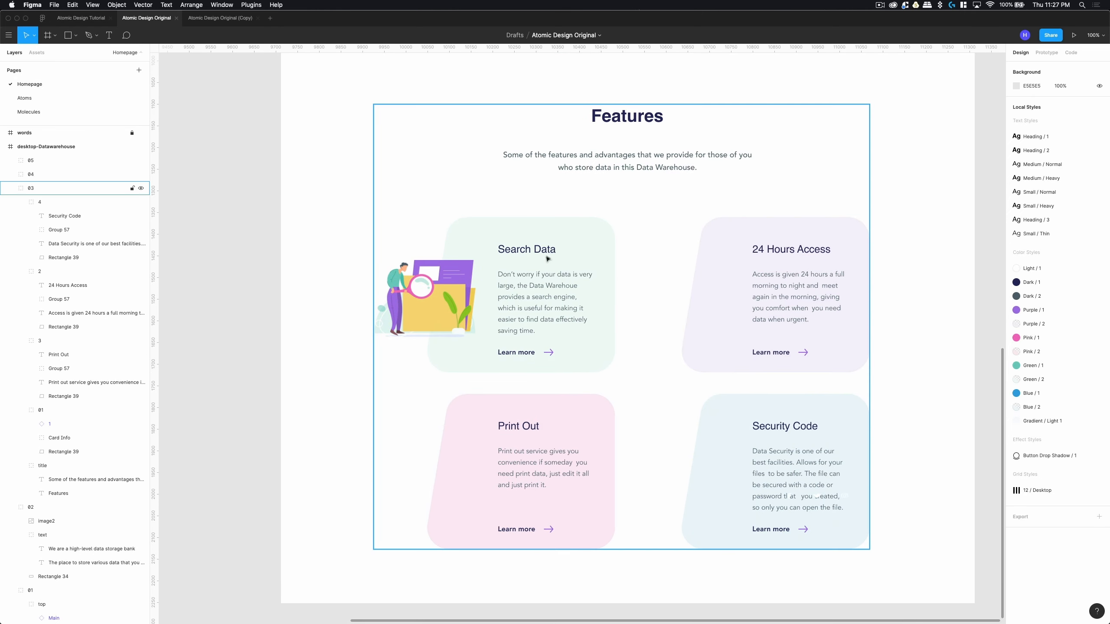
double_click(552, 250)
double_click(552, 250)
left_click(629, 230)
left_click(528, 247)
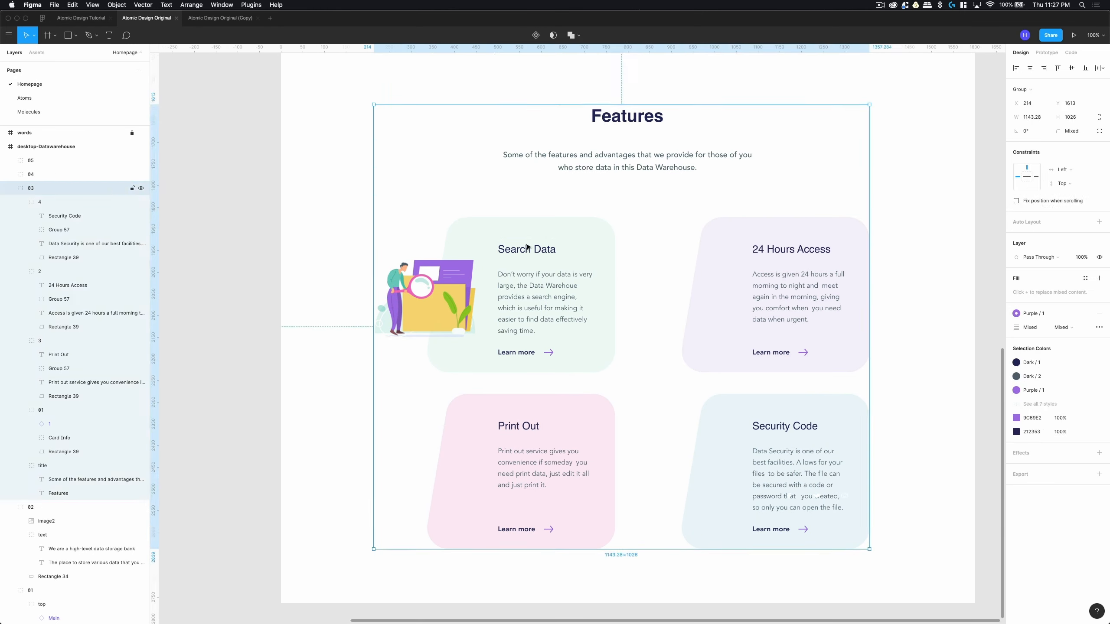
double_click(528, 247)
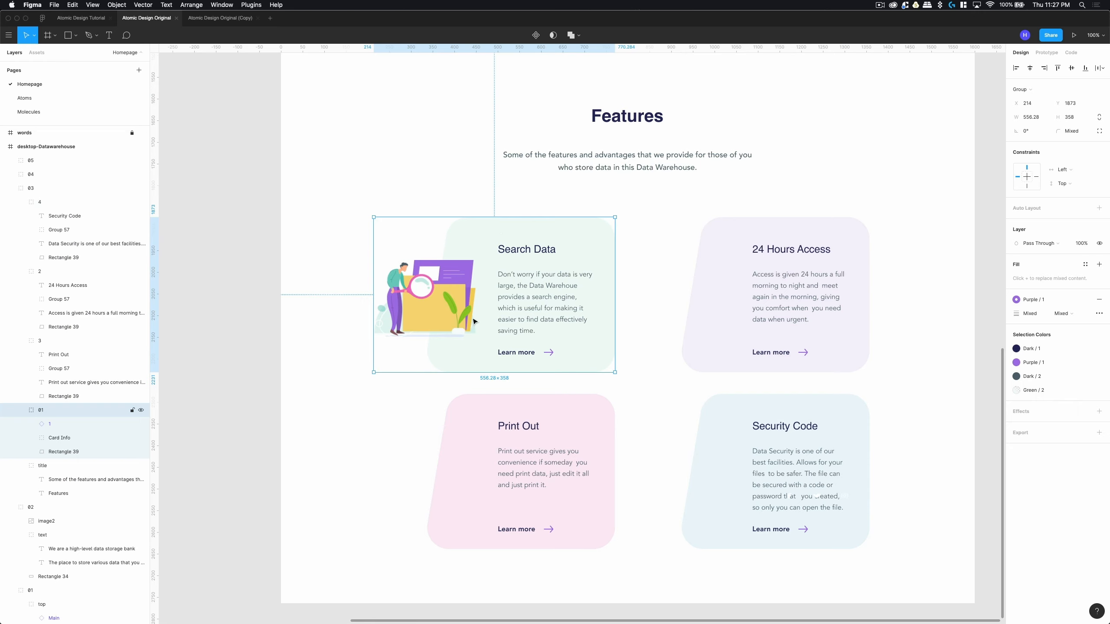
key("Delete")
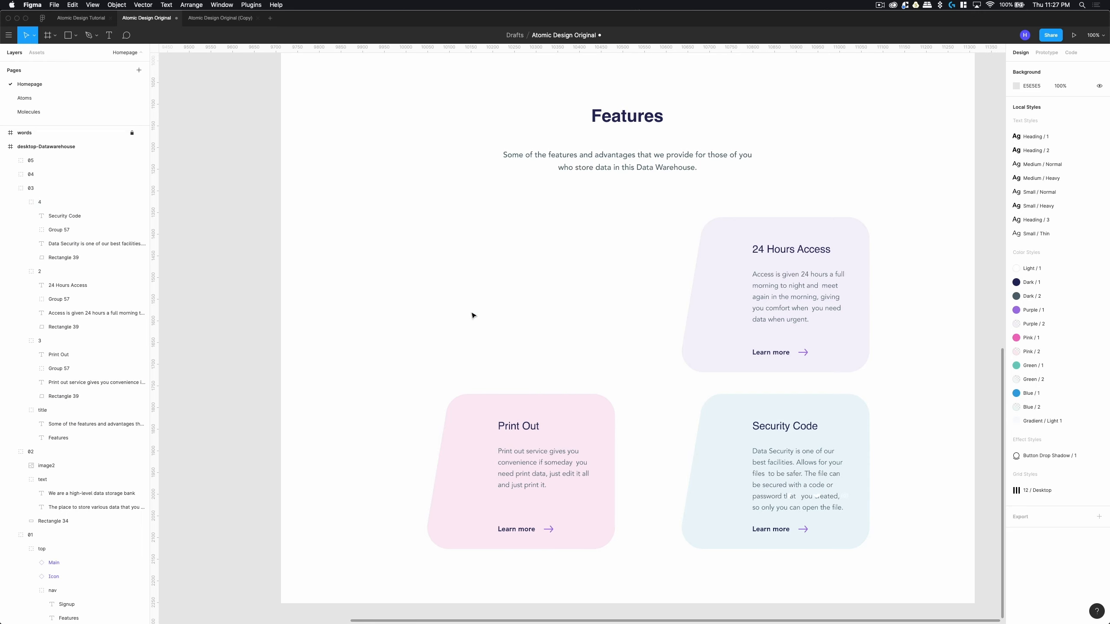
Paste the Search Data card onto the Molecules page and shift it up and to the left on the canvas.
left_click(29, 112)
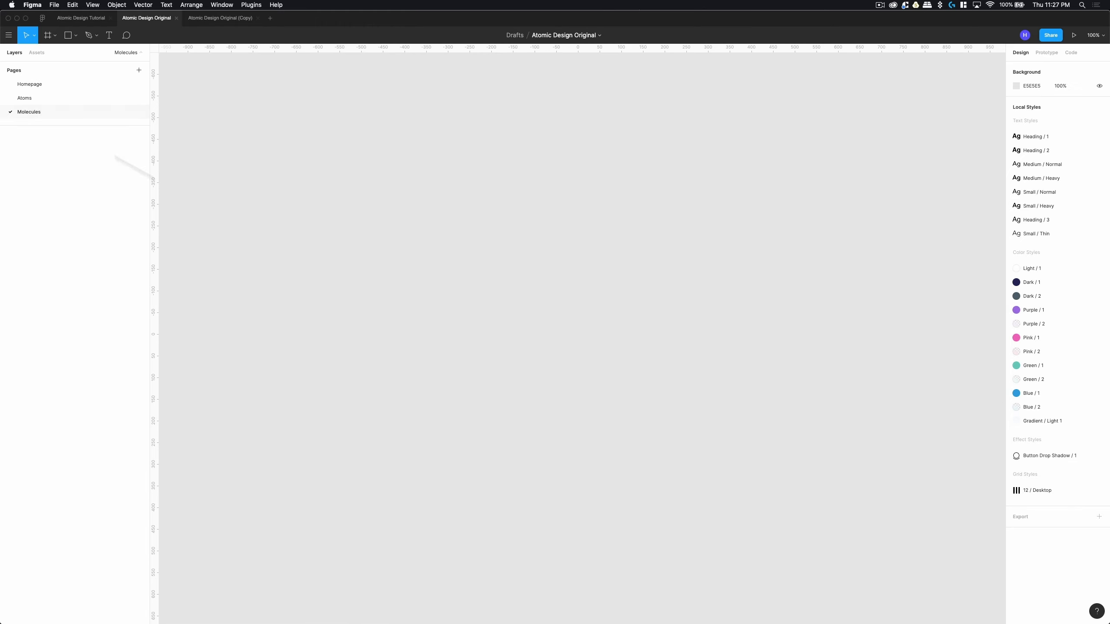
key("super+v")
key("shift+0")
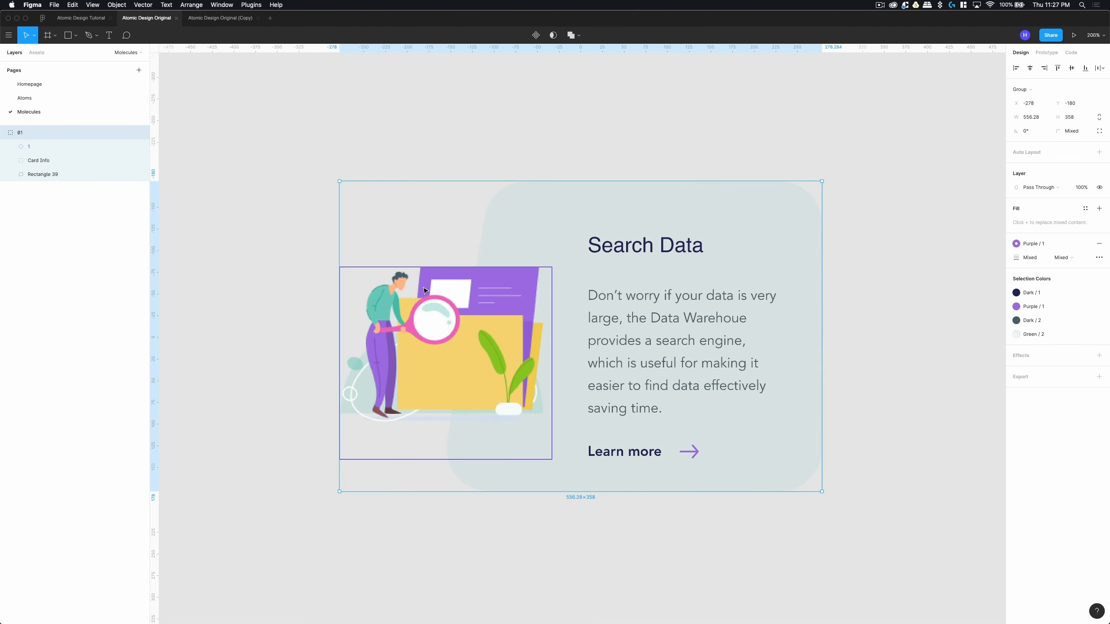
left_click_drag(592, 402, 491, 334)
left_click(678, 436)
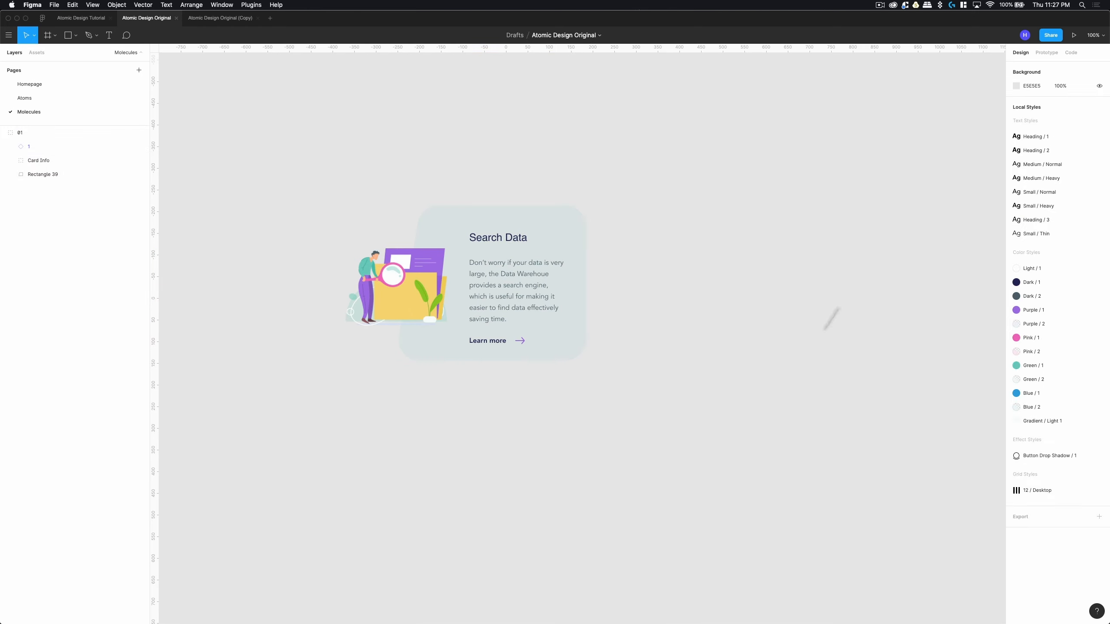
Draw a frame of about 573 × 405 to the right of the Search Data card and name it Feature Cards.
key("f")
mouse_move(688, 216)
left_mouse_down()
mouse_move(875, 381)
mouse_move(939, 393)
left_mouse_up()
scroll(678, 384, "right", 5)
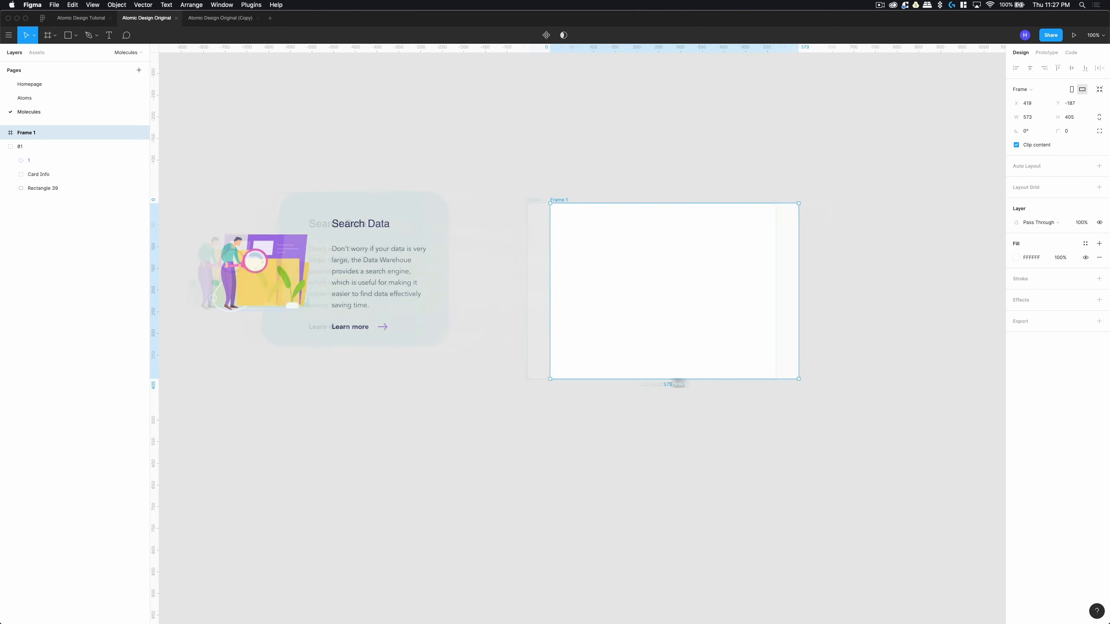
double_click(24, 132)
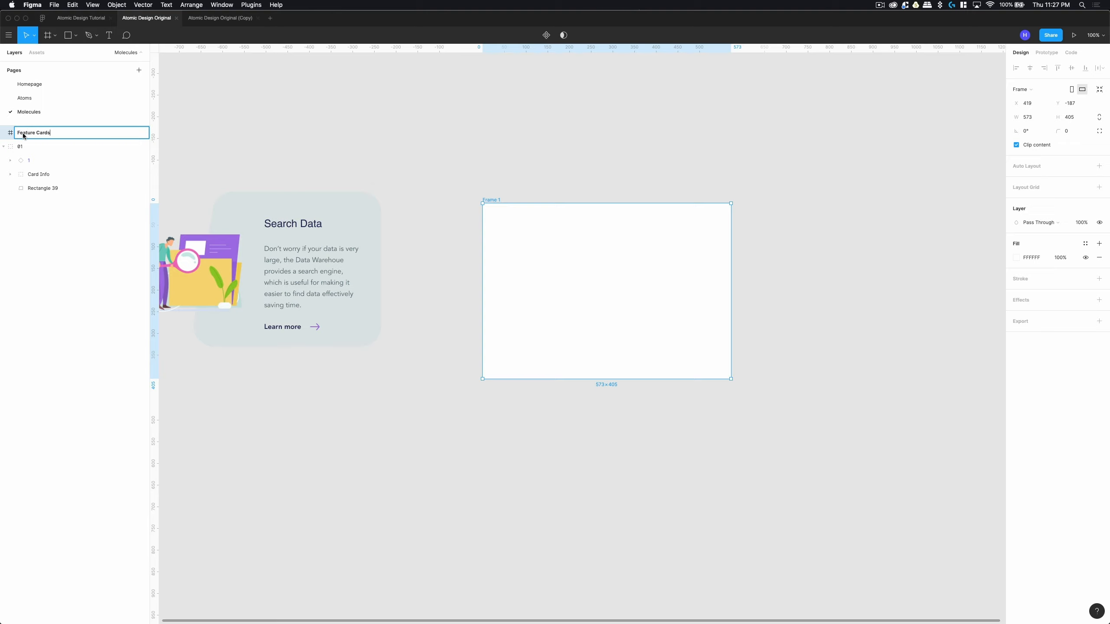
key("Return")
Move the Search Data card into the Feature Cards frame and enlarge the frame to leave room around the card.
left_click(290, 255)
left_click_drag(290, 256, 632, 276)
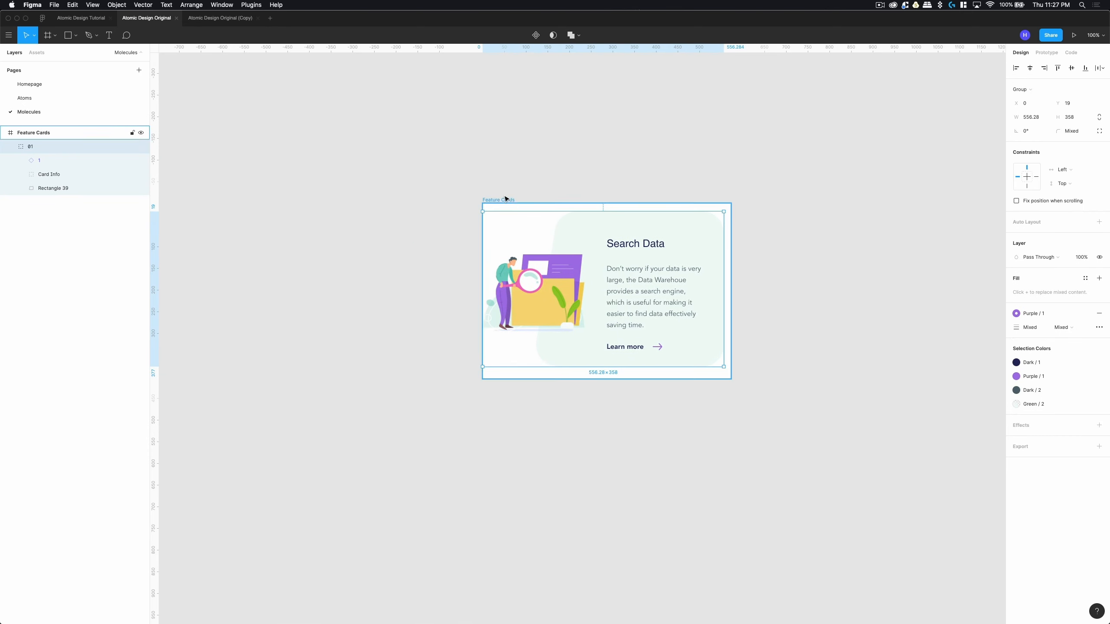
left_click(496, 201)
left_click_drag(484, 219, 342, 218)
left_click_drag(533, 204, 523, 83)
left_click_drag(538, 162, 599, 309)
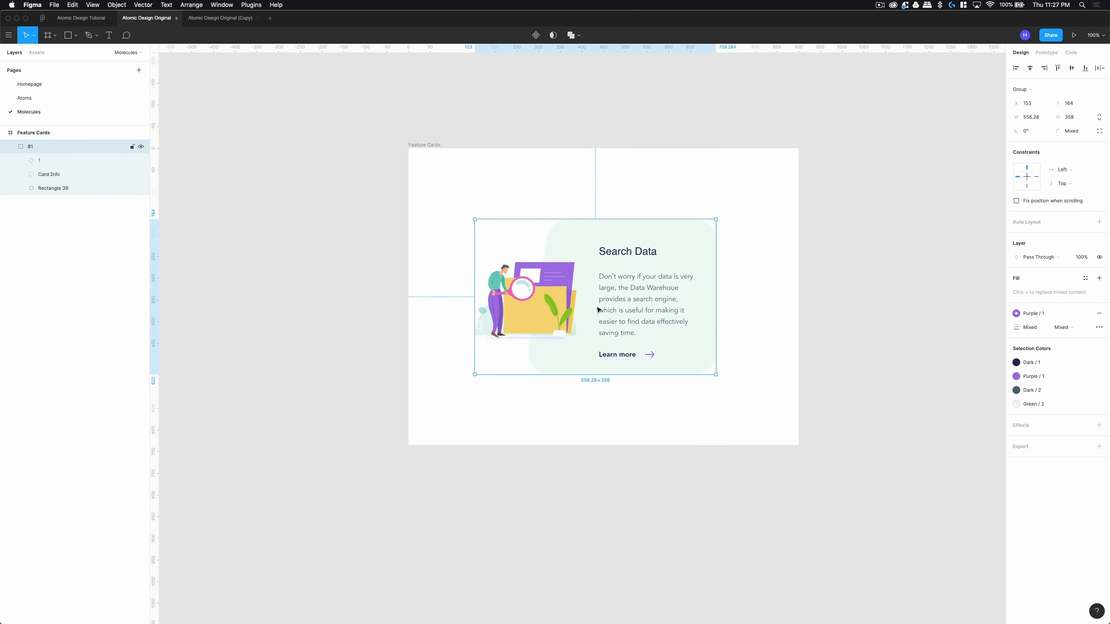
Check the card's illustration and Card Info group, and copy its Learn more link group with the arrow.
double_click(553, 306)
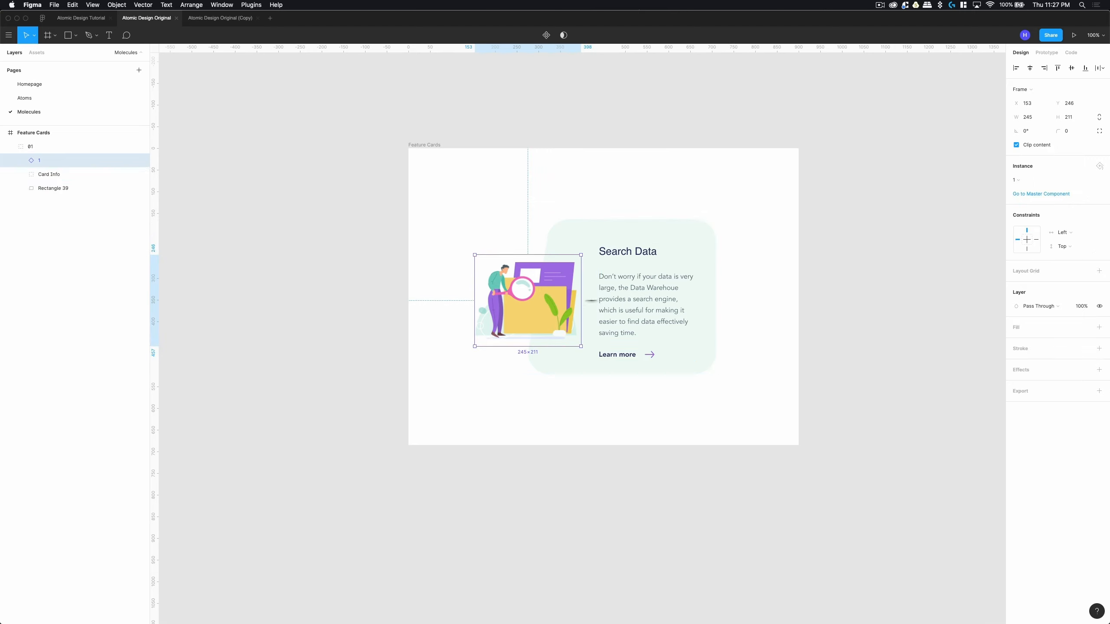
left_click(641, 298)
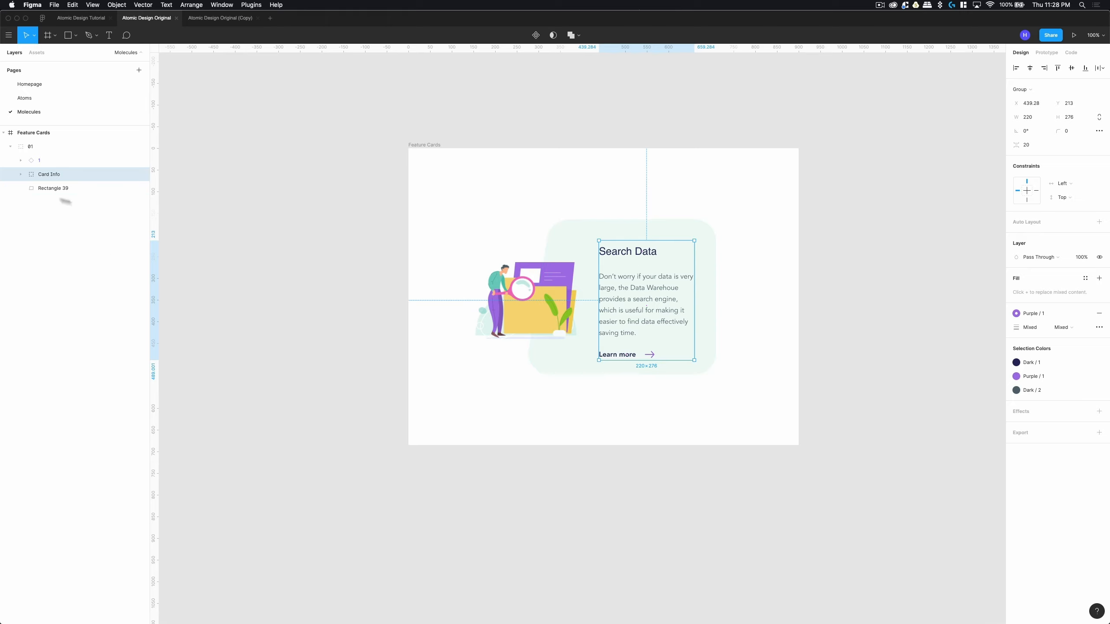
left_click(621, 356)
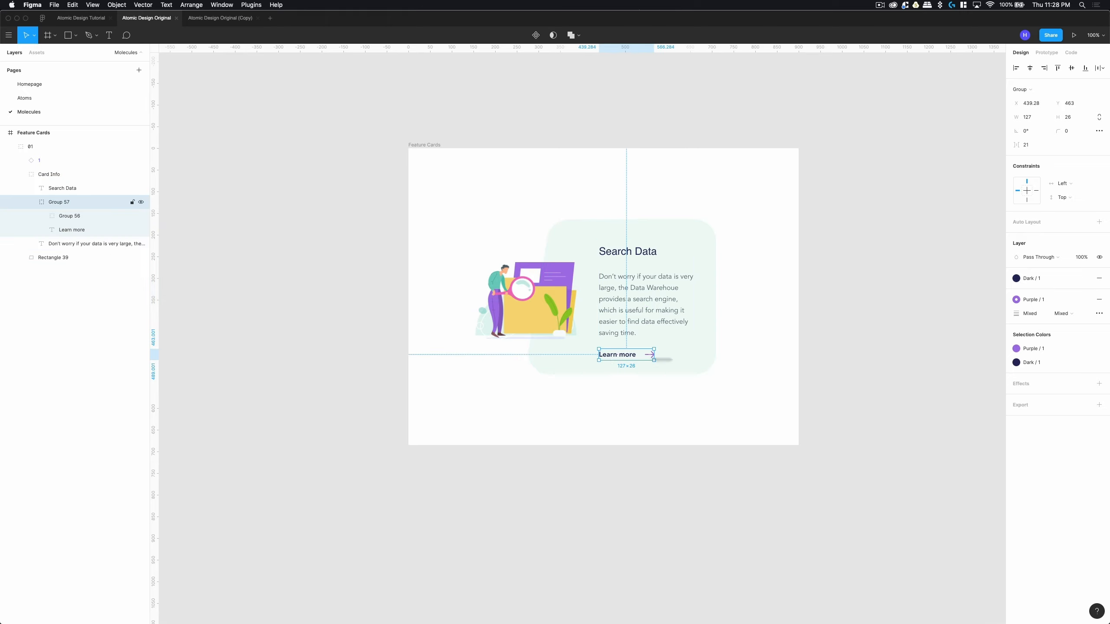
left_click(49, 99)
left_click(22, 85)
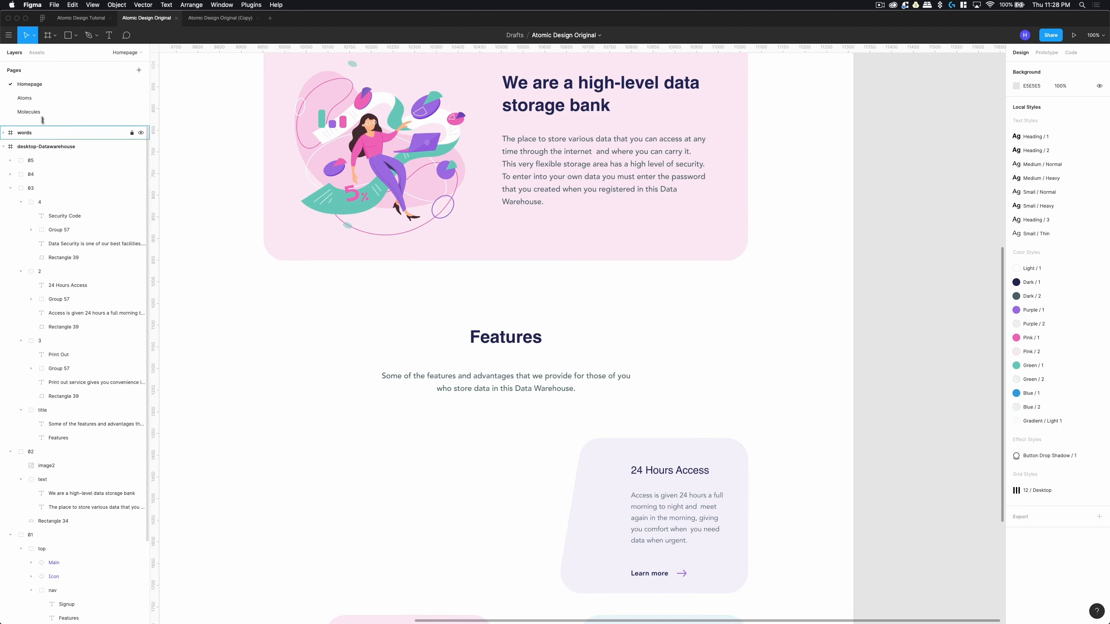
left_click(29, 112)
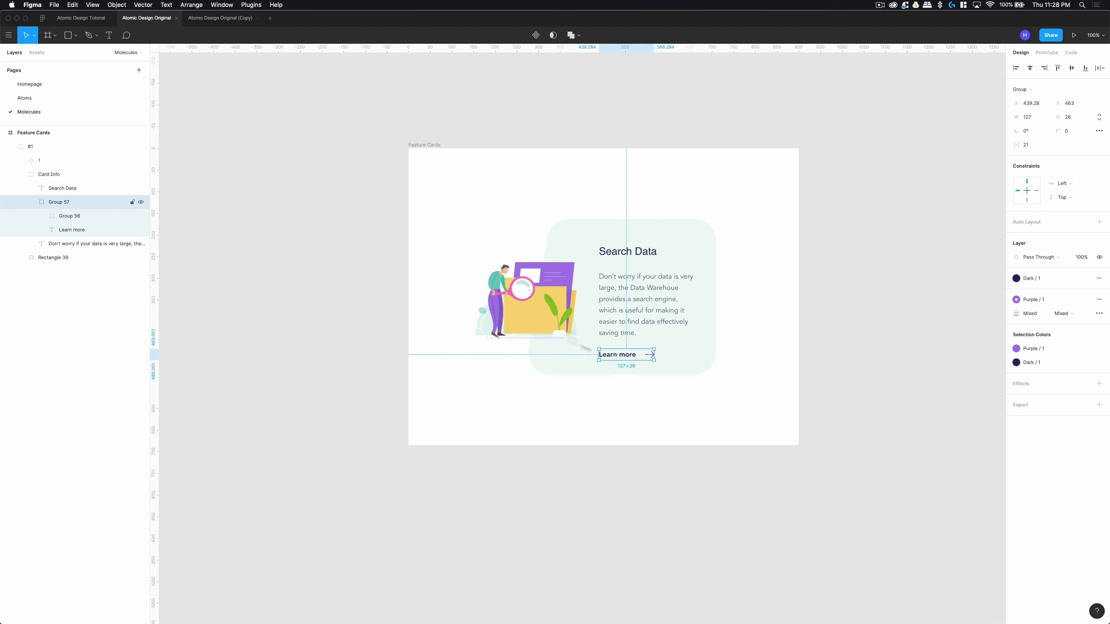
Extend the Atoms page's Buttons frame to a height of 472 and paste the Learn more link below the Request Demo button.
left_click(42, 98)
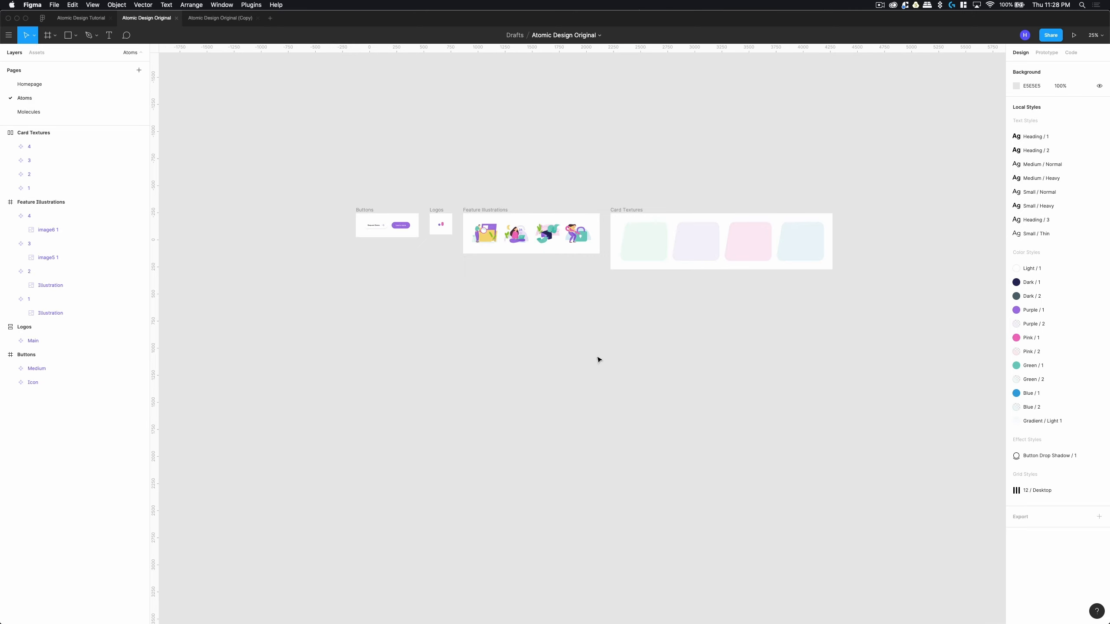
left_click(369, 218)
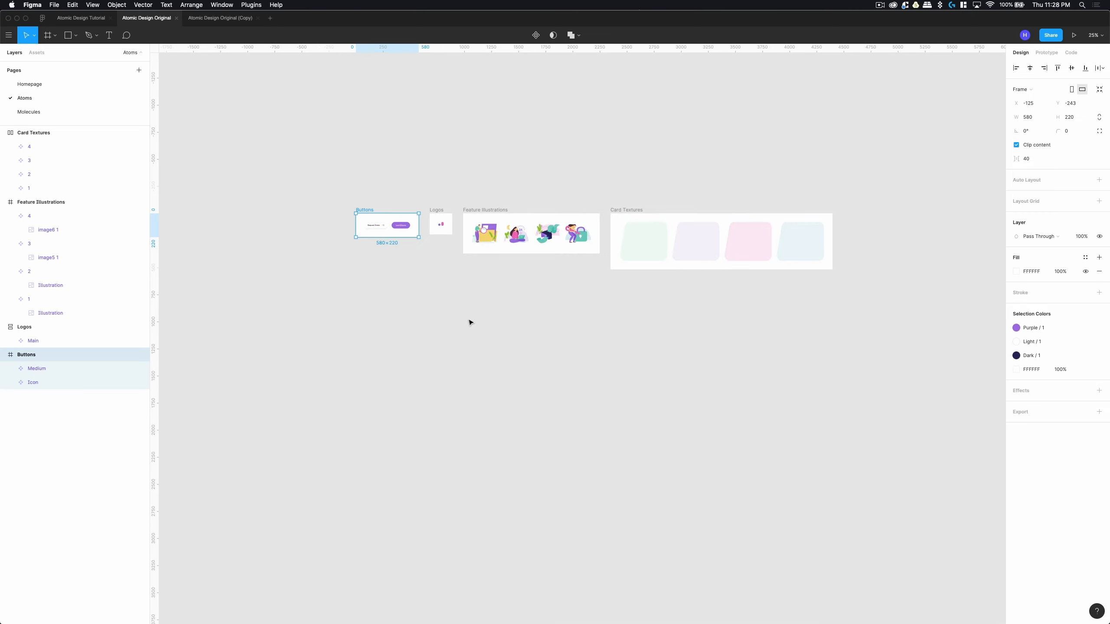
left_click_drag(330, 191, 480, 341)
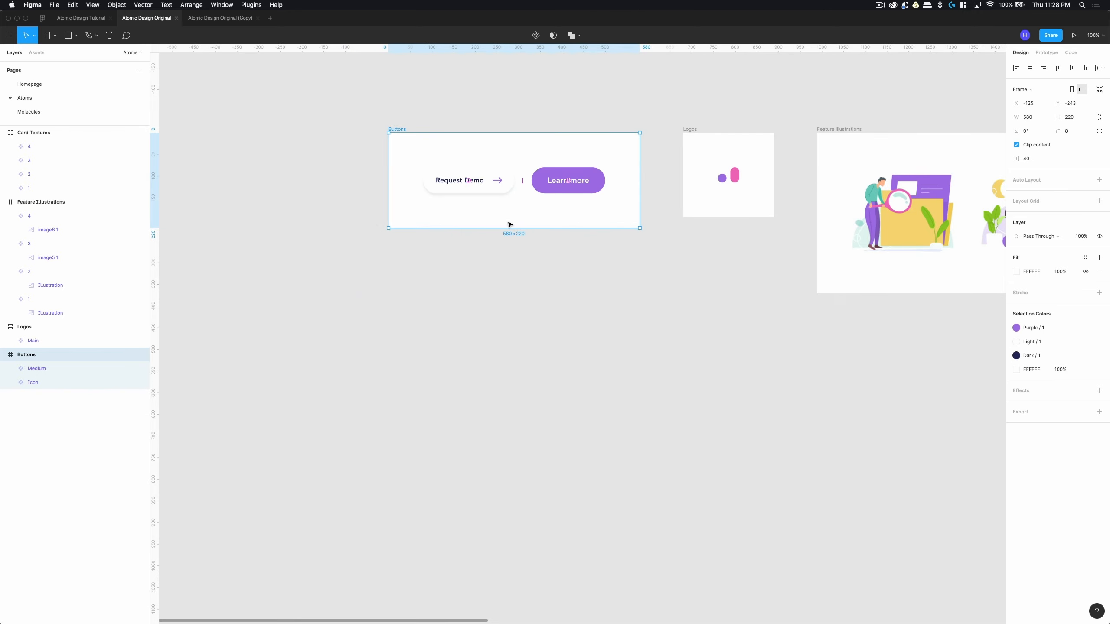
left_click_drag(510, 231, 509, 337)
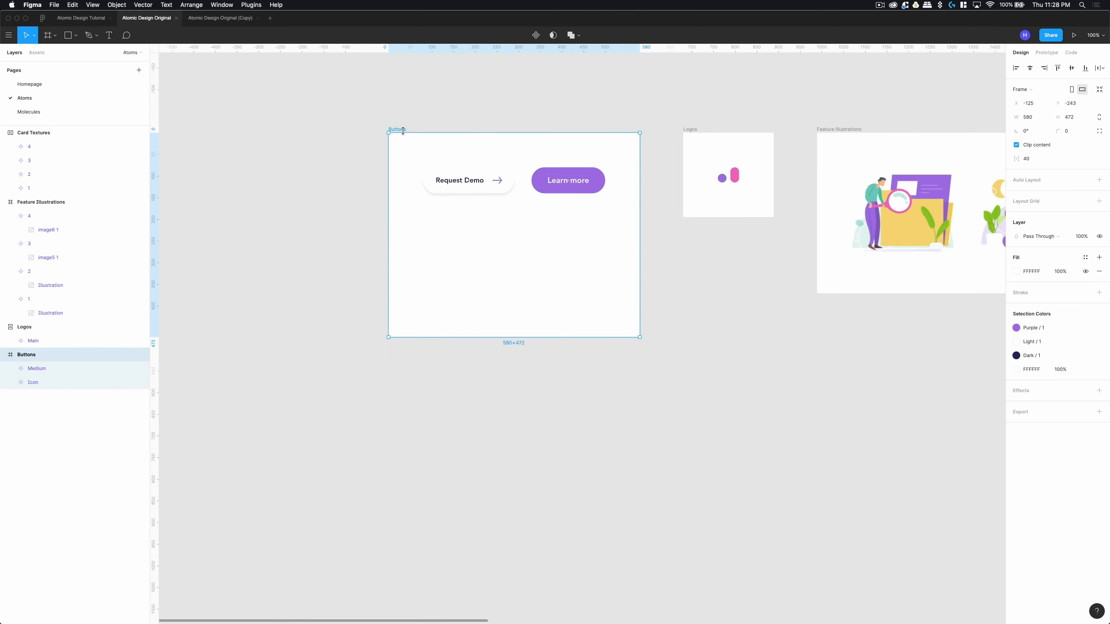
key("super+v")
left_click_drag(502, 234, 448, 236)
Rename the pasted link's inner group to Arrow and its text layer to Cta.
left_click(53, 385)
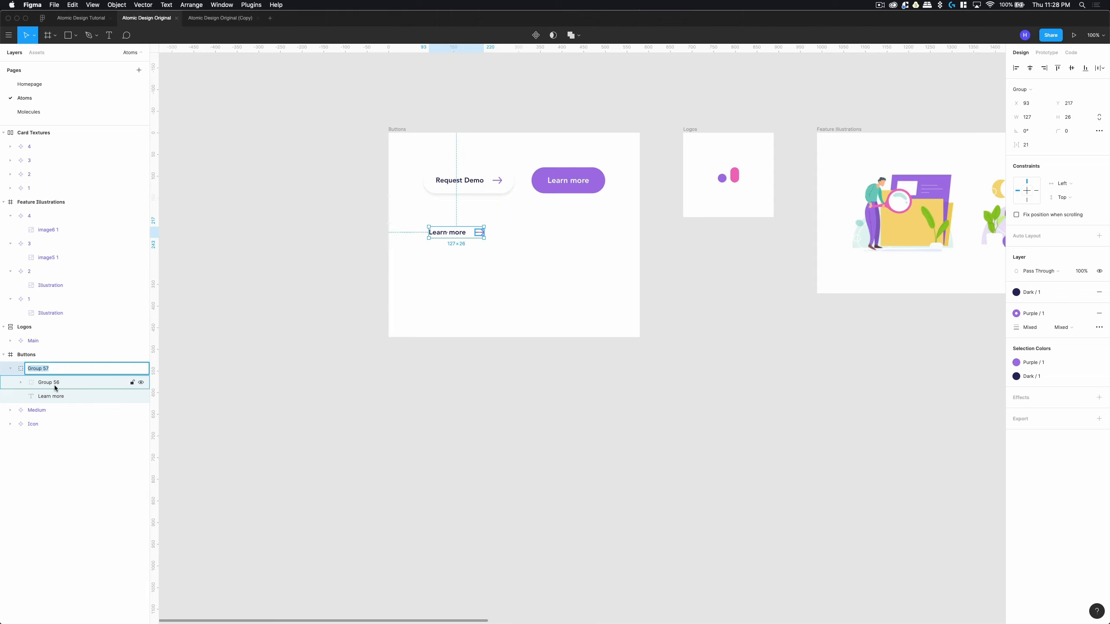
double_click(57, 385)
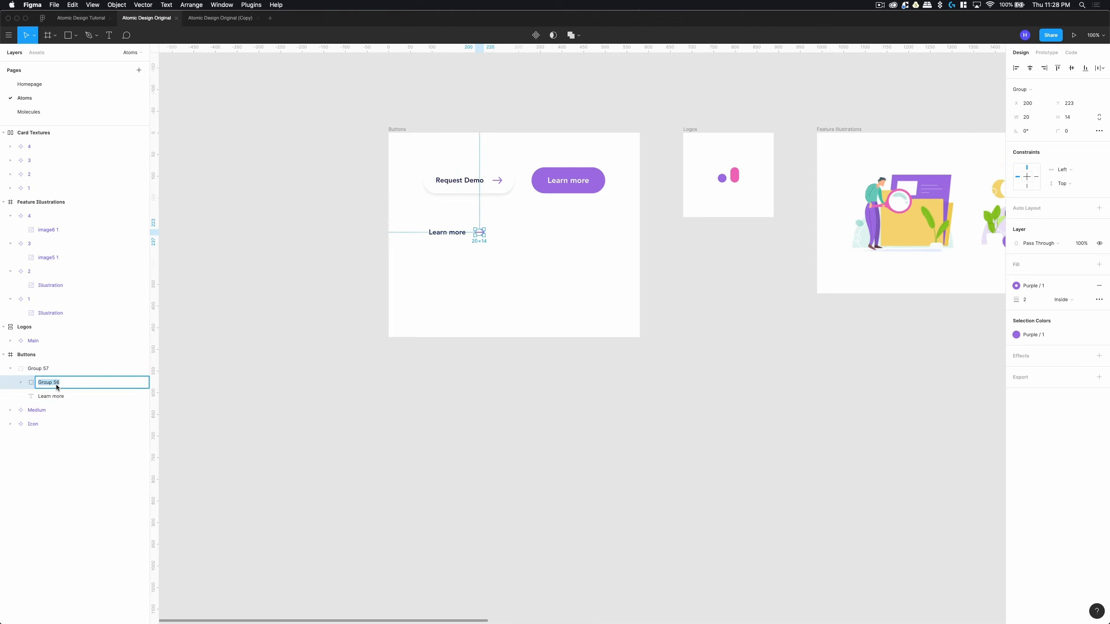
left_click(52, 398)
double_click(52, 398)
type("Ct")
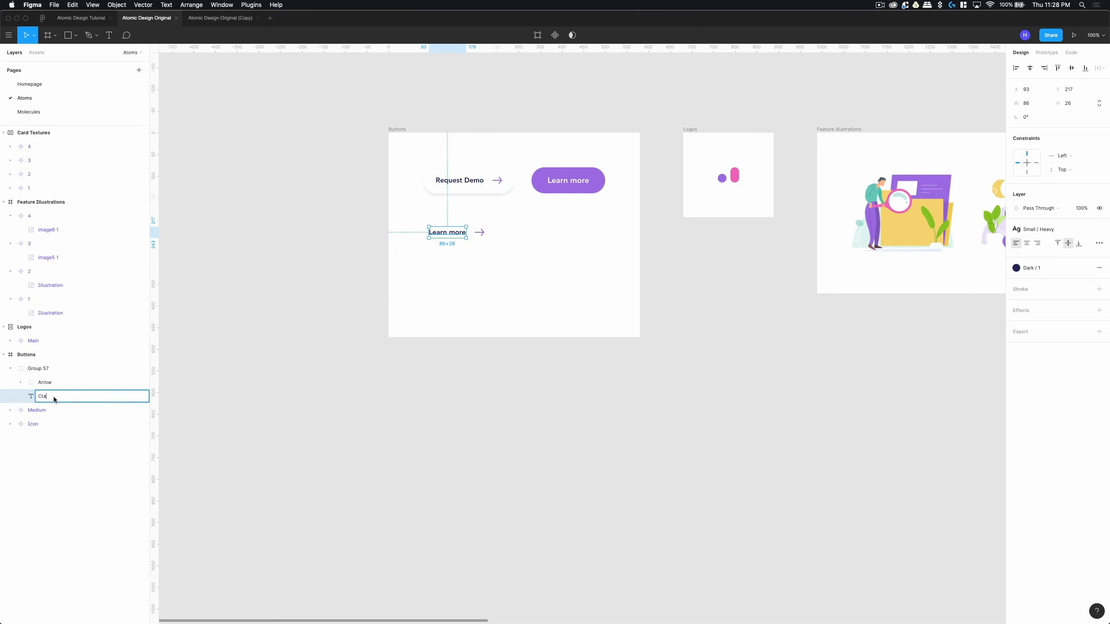
type("a")
key("Return")
Rename the Learn more link group to Action Link and turn it into a component.
left_click(43, 368)
double_click(43, 368)
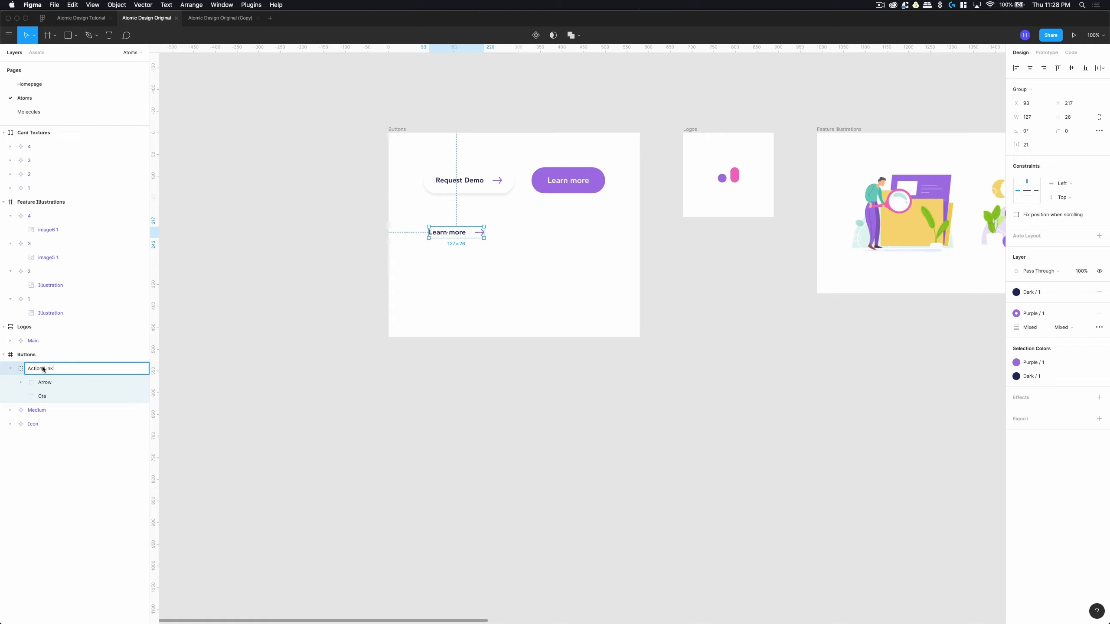
key("Return")
right_click(59, 370)
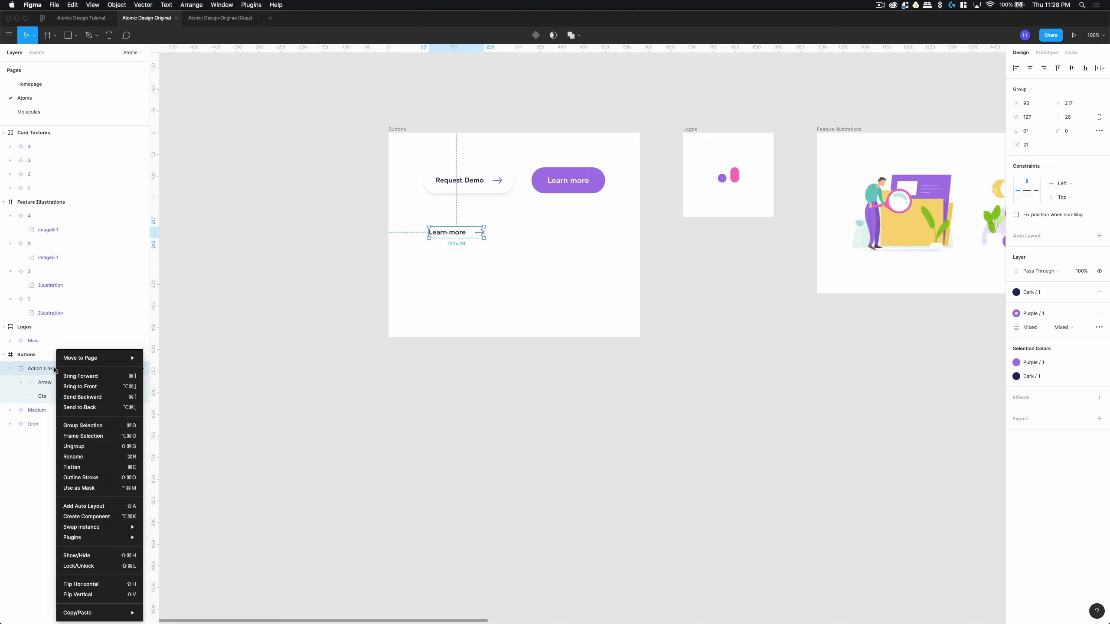
left_click(94, 516)
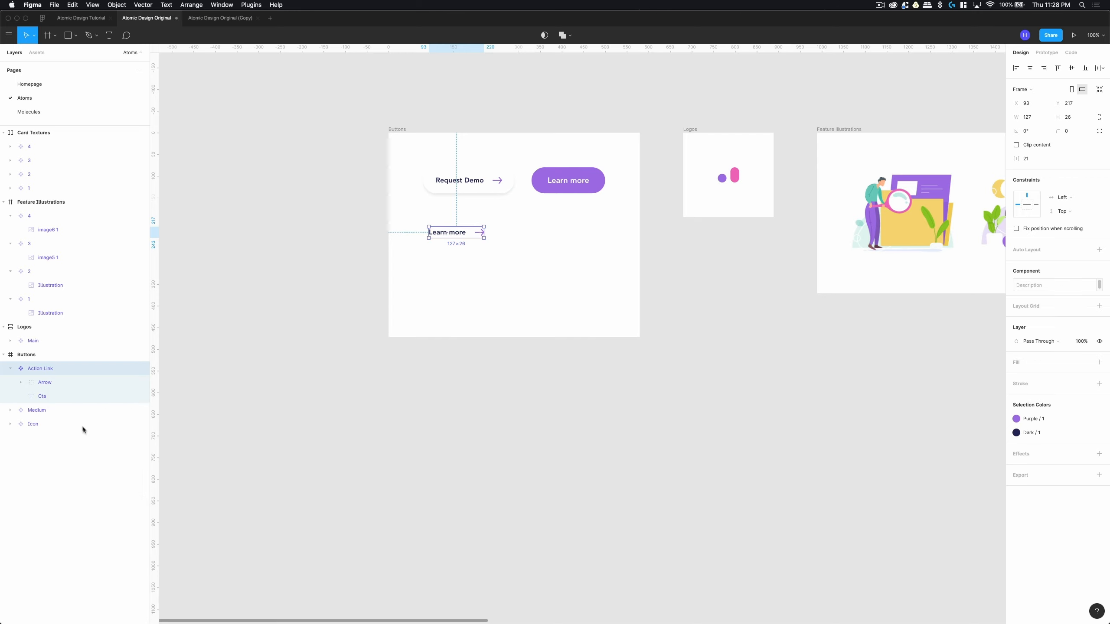
Move the Action Link component to X 80, Y 180, left-aligned with the Request Demo button above it.
left_click(10, 368)
left_click(460, 418)
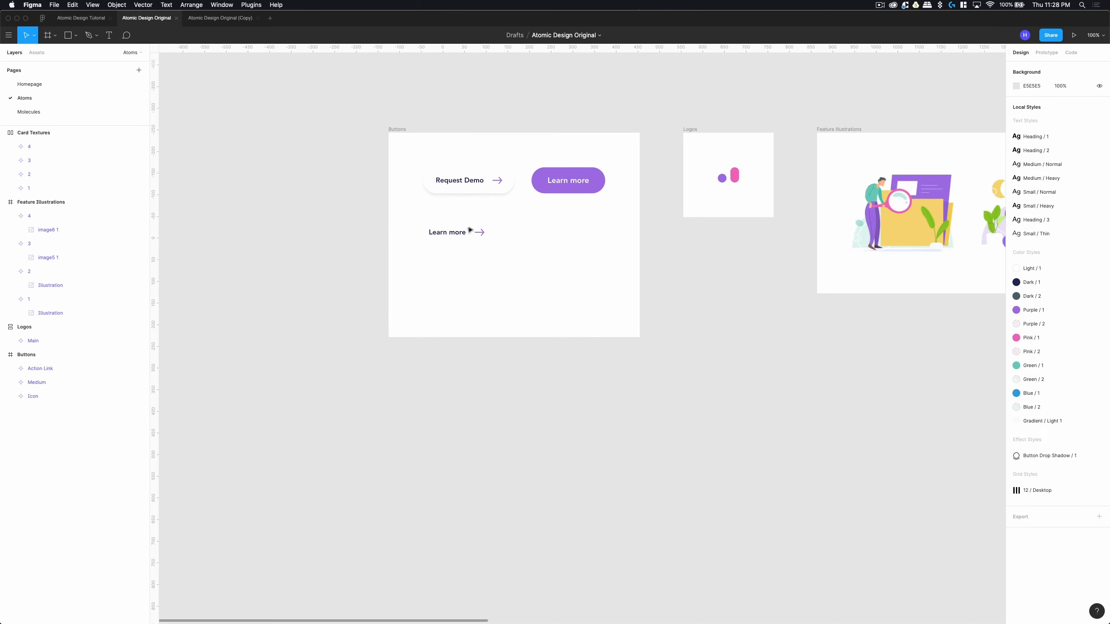
left_click_drag(460, 236, 454, 220)
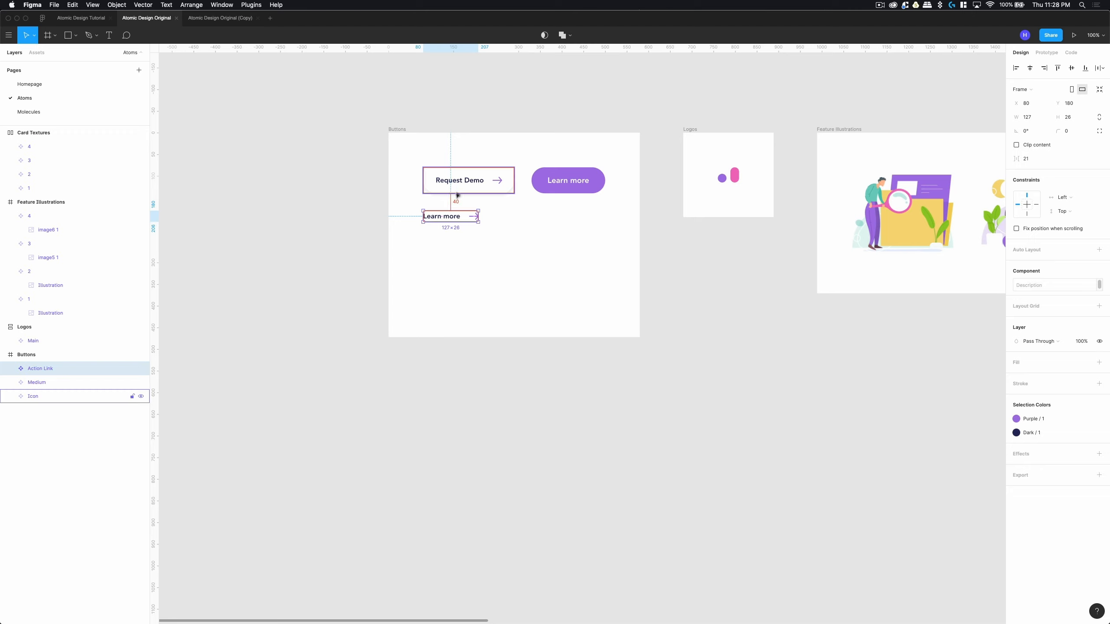
Shrink the Buttons frame around its contents by adding and removing auto layout, and move the purple Learn more button back beside Request Demo.
left_click(401, 139)
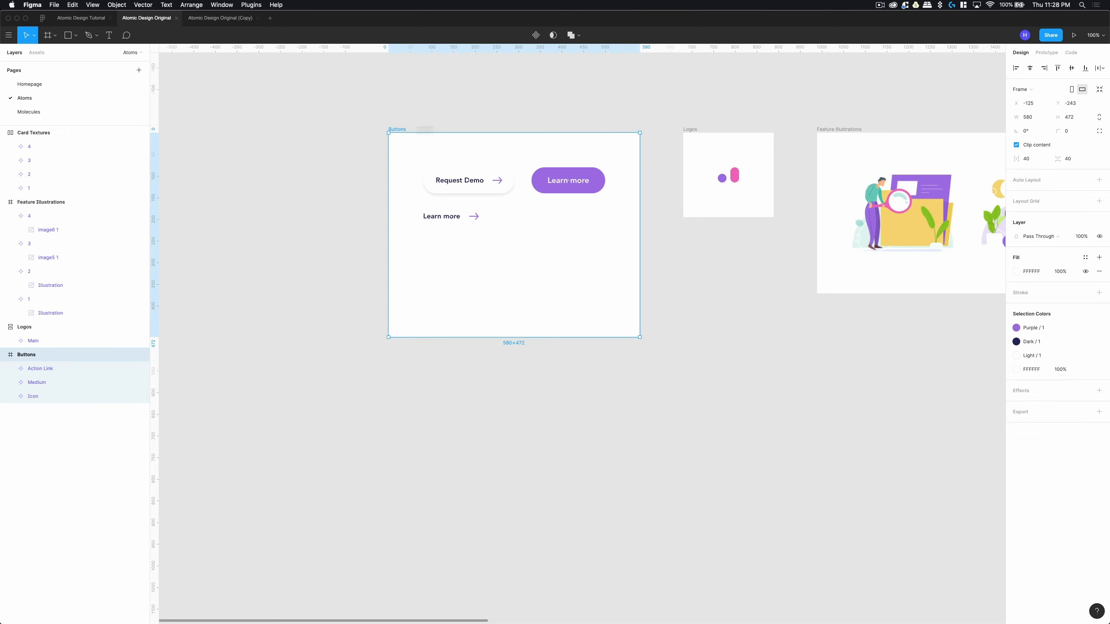
left_click(1099, 181)
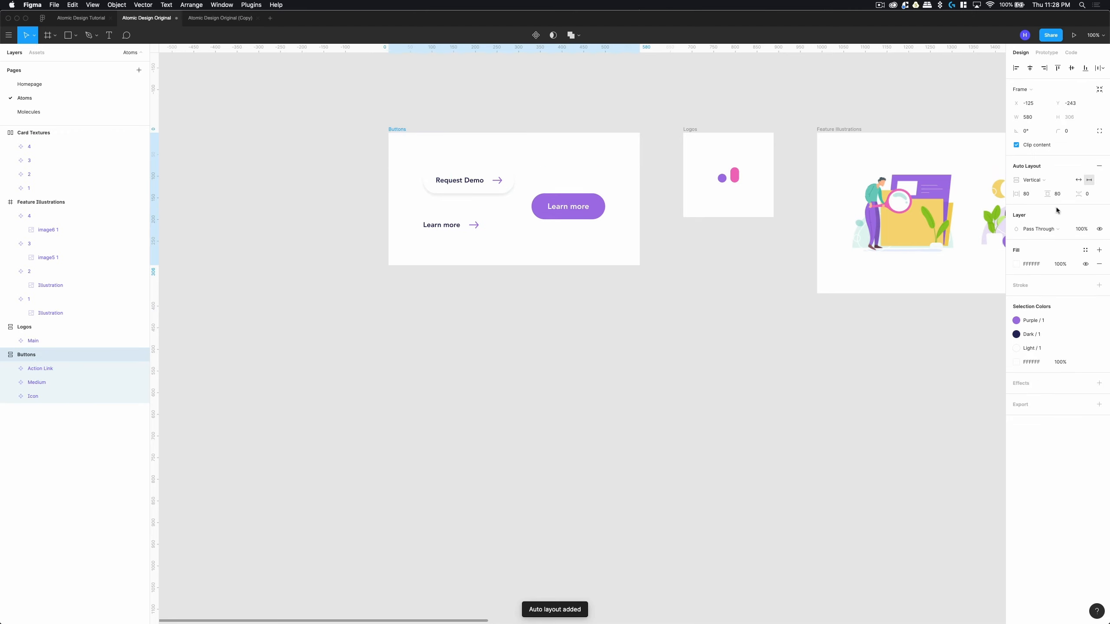
left_click(1099, 166)
left_click(586, 210)
left_click_drag(586, 210, 586, 187)
left_click(665, 357)
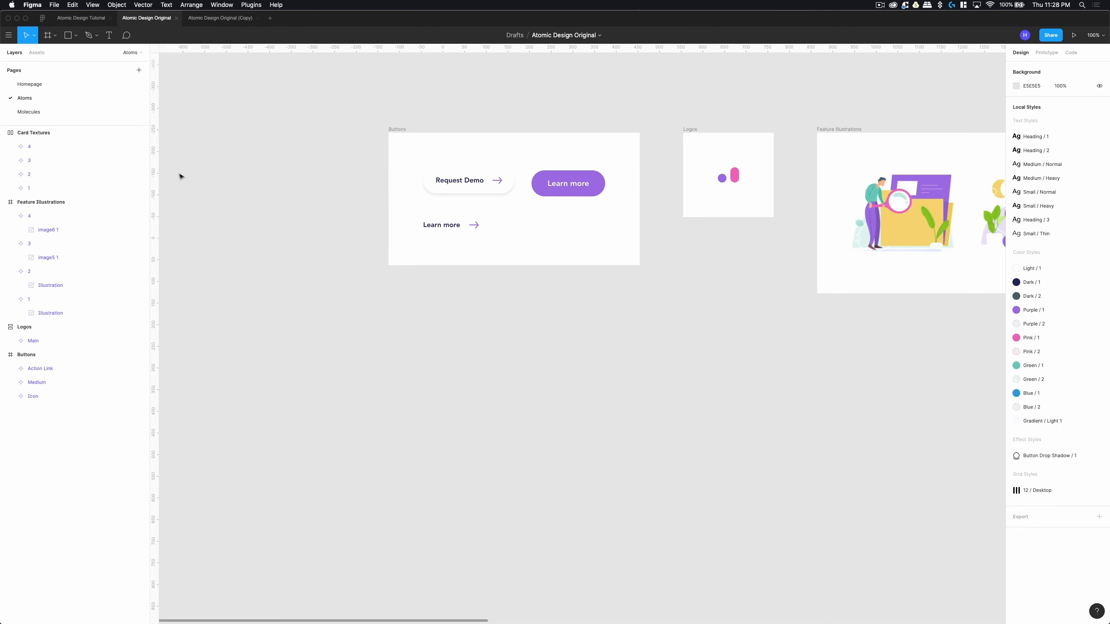
Insert an Action Link instance into the feature card on the Molecules page and place it above Group 57 in the Card Info group.
left_click(28, 112)
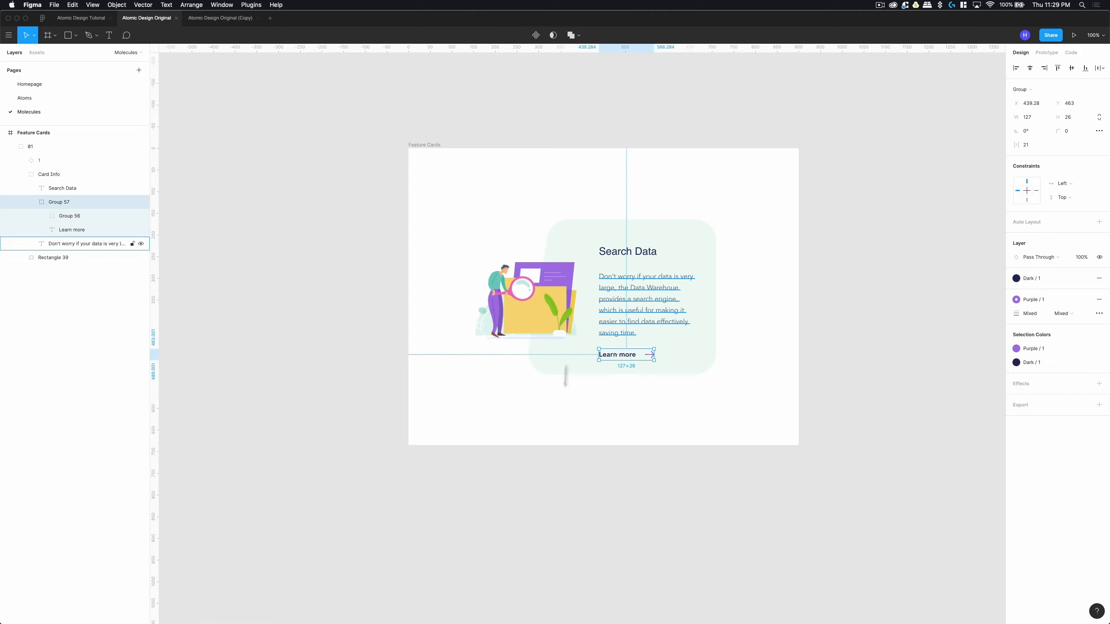
left_click(36, 53)
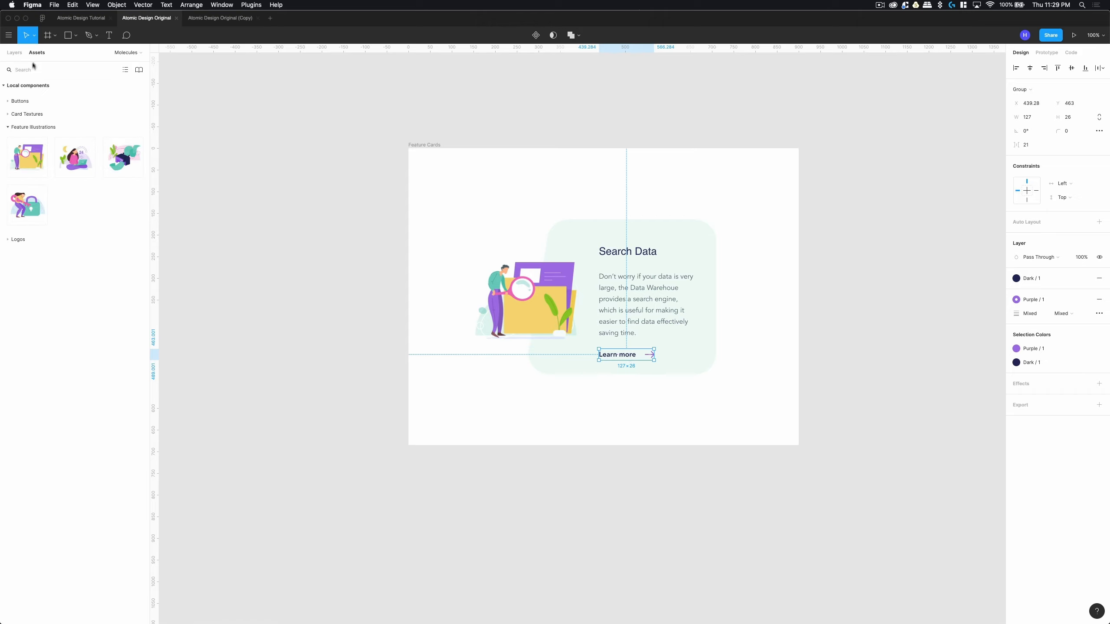
left_click(8, 102)
left_click_drag(17, 119, 620, 352)
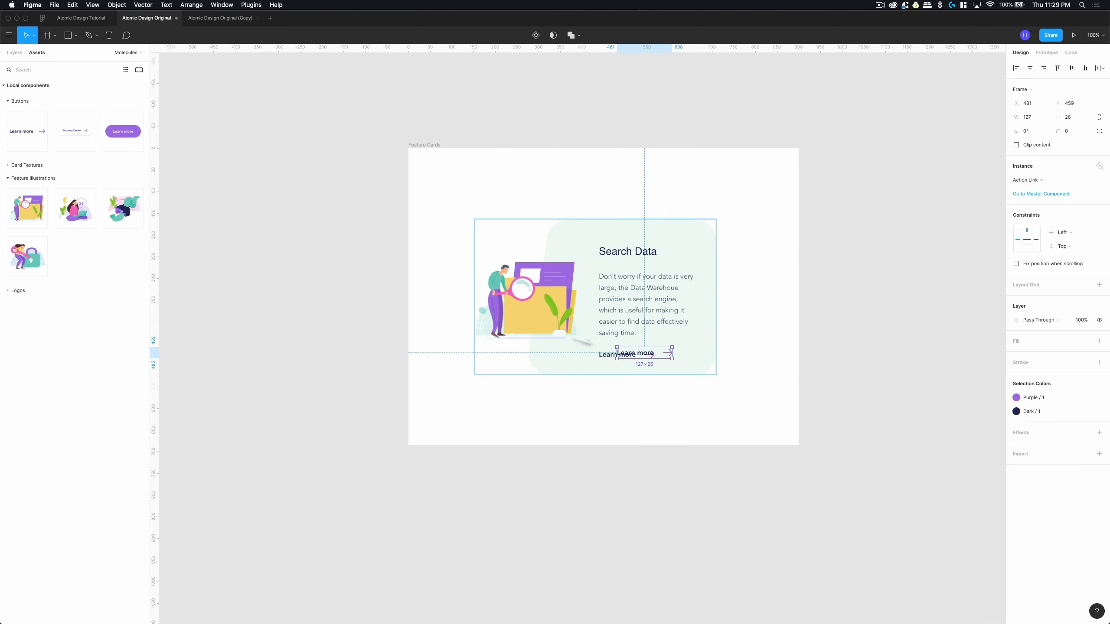
left_click(18, 53)
left_click_drag(55, 147, 61, 206)
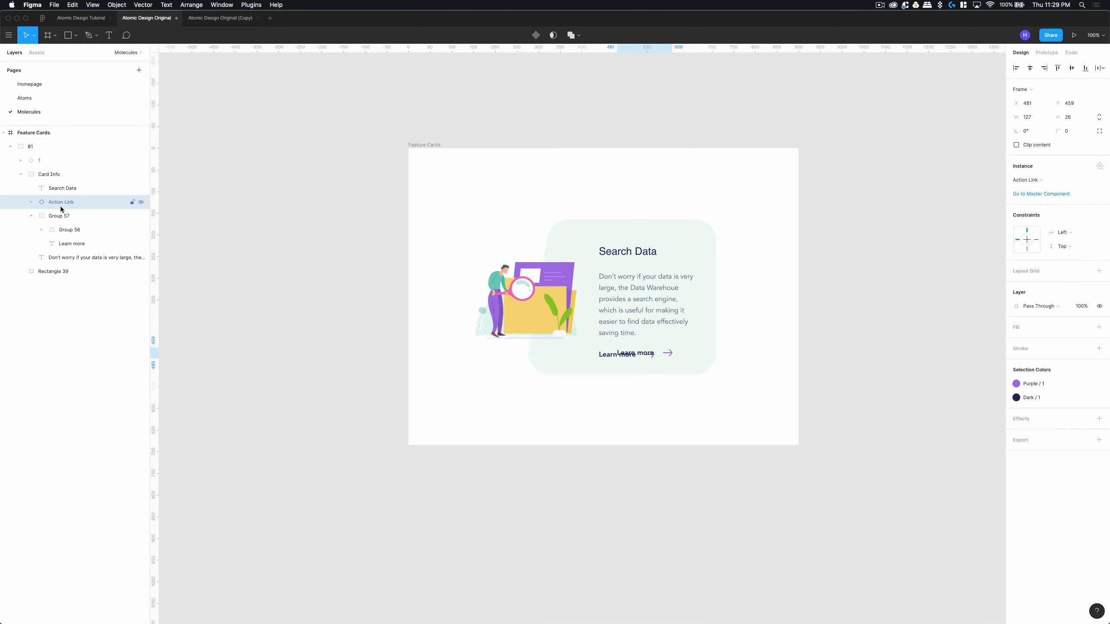
Position the Action Link instance at X 439, Y 463, exactly over the card's original Learn more link.
left_click(55, 218)
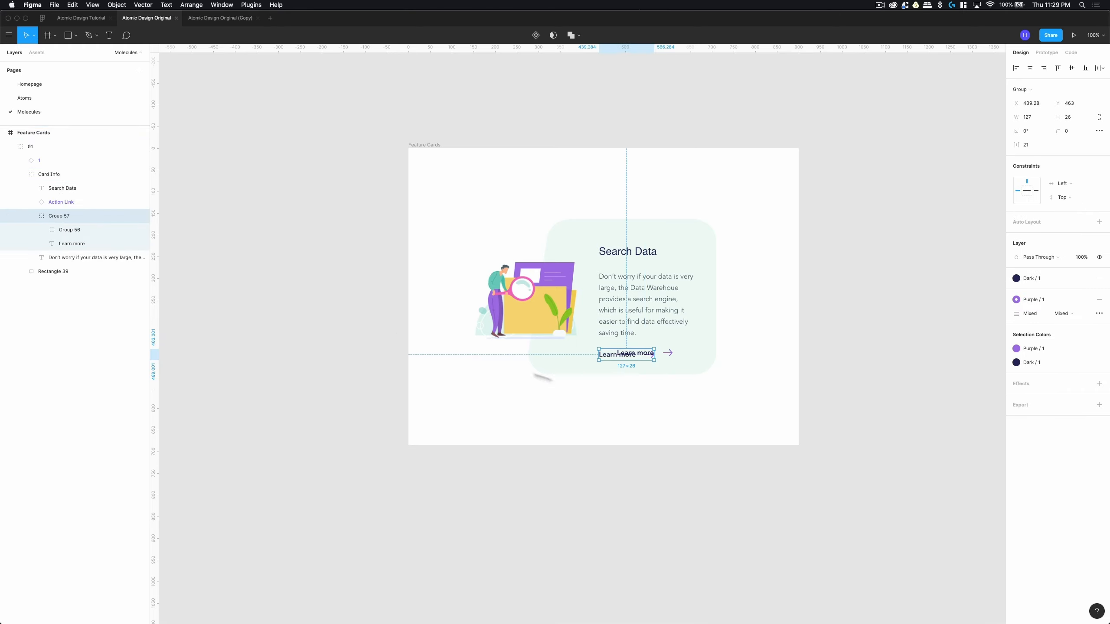
key("plus")
key("plus")
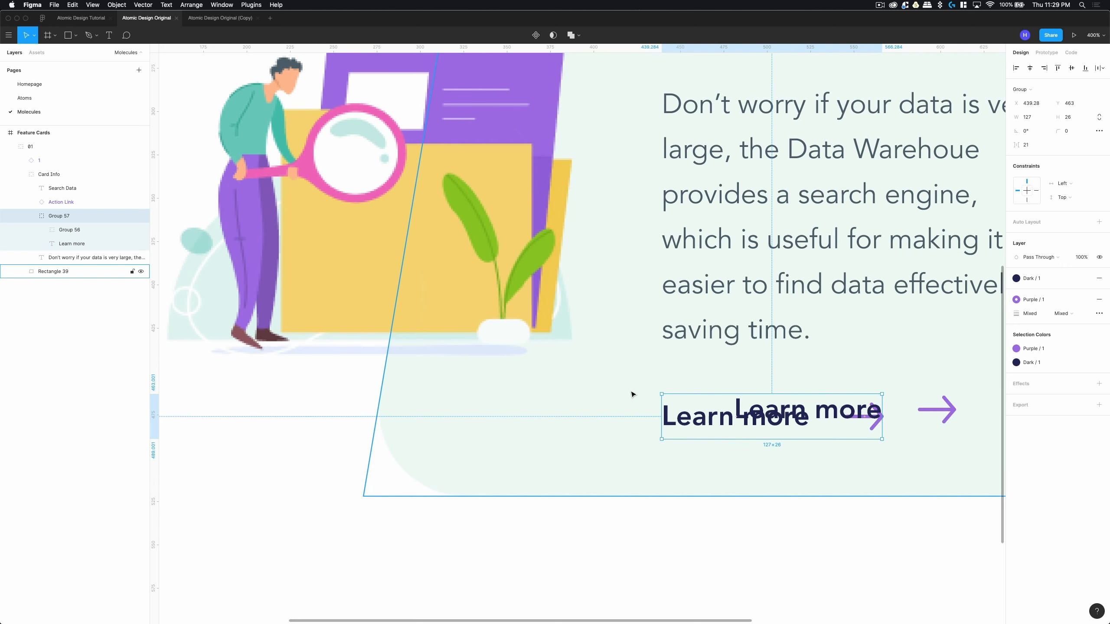
left_click_drag(830, 411, 793, 416)
key("super+z")
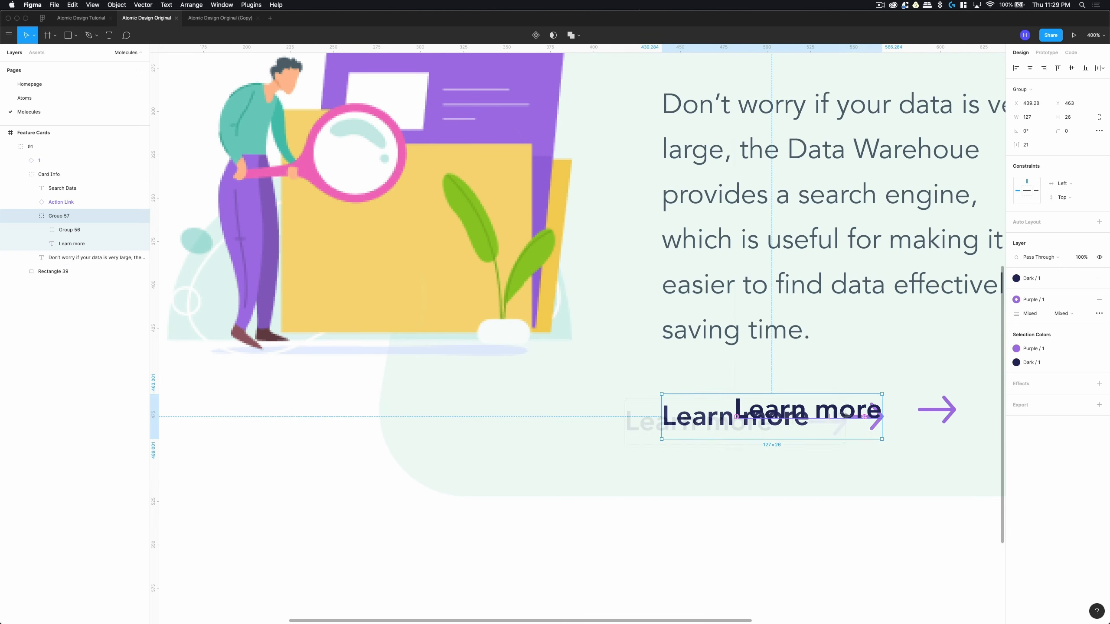
left_click_drag(943, 411, 872, 420)
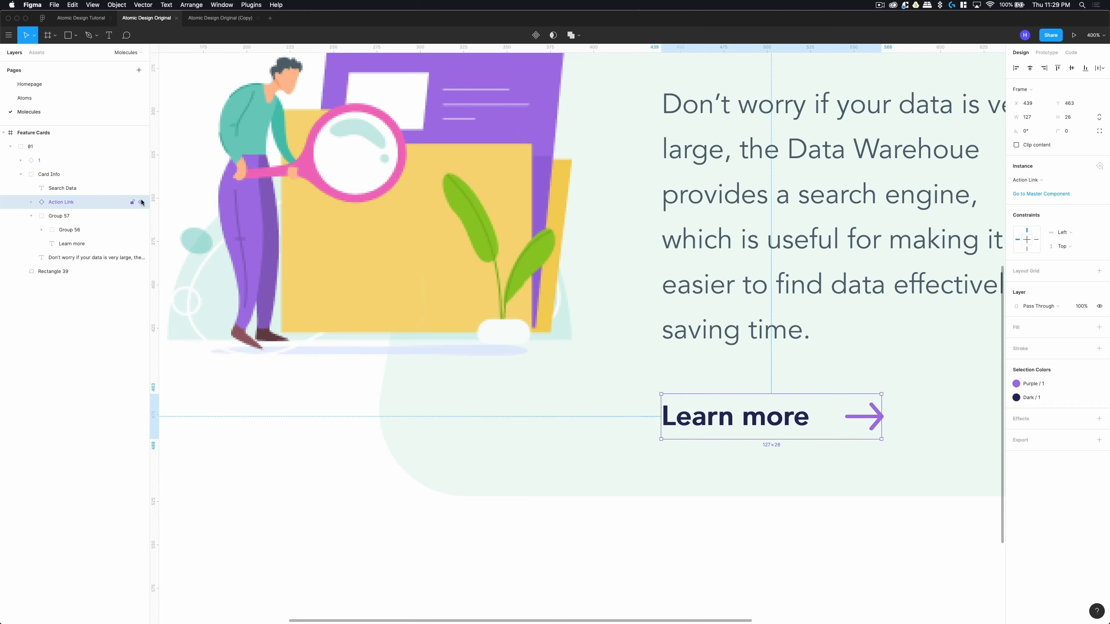
Lock and temporarily hide the Action Link instance, delete the original Learn more group (Group 57), and show the instance again.
left_click(141, 202)
left_click(132, 202)
left_click(87, 215)
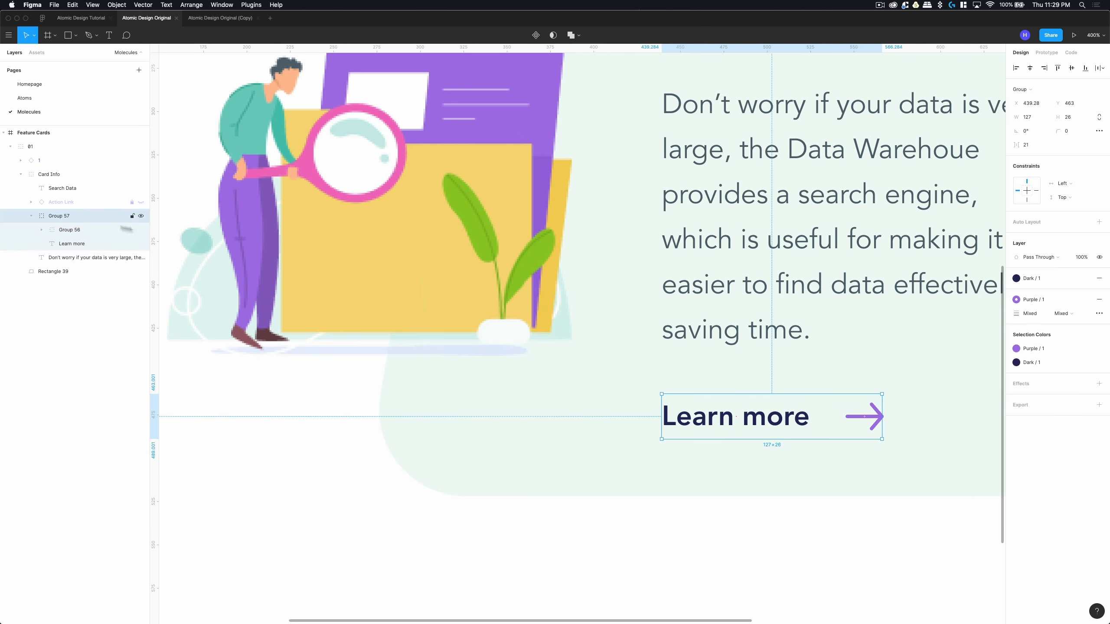
key("Delete")
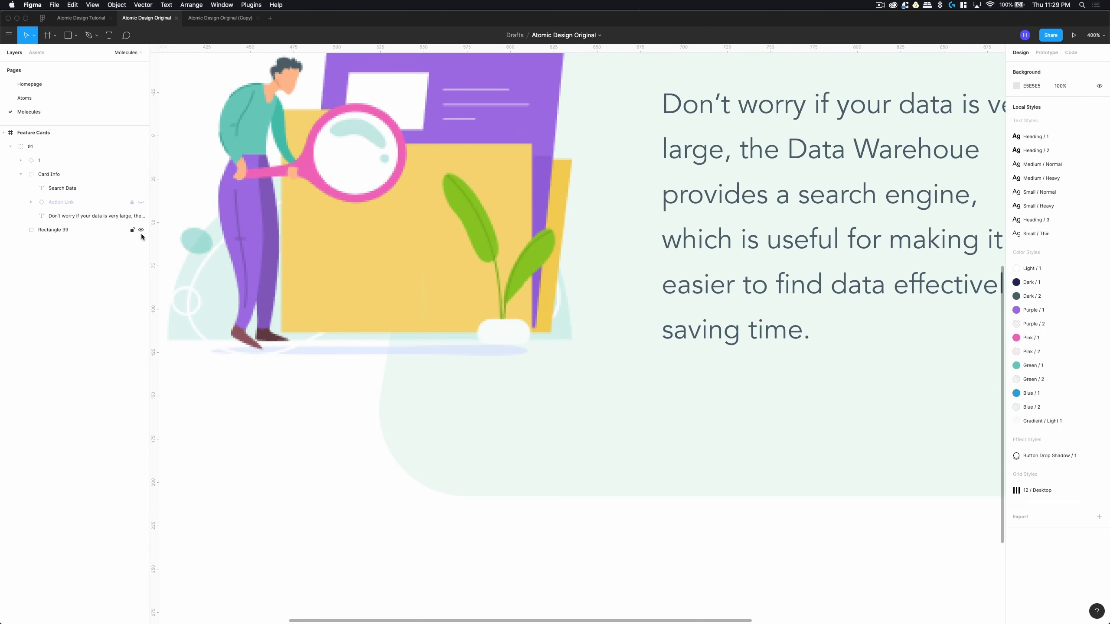
left_click(141, 202)
left_click(711, 572)
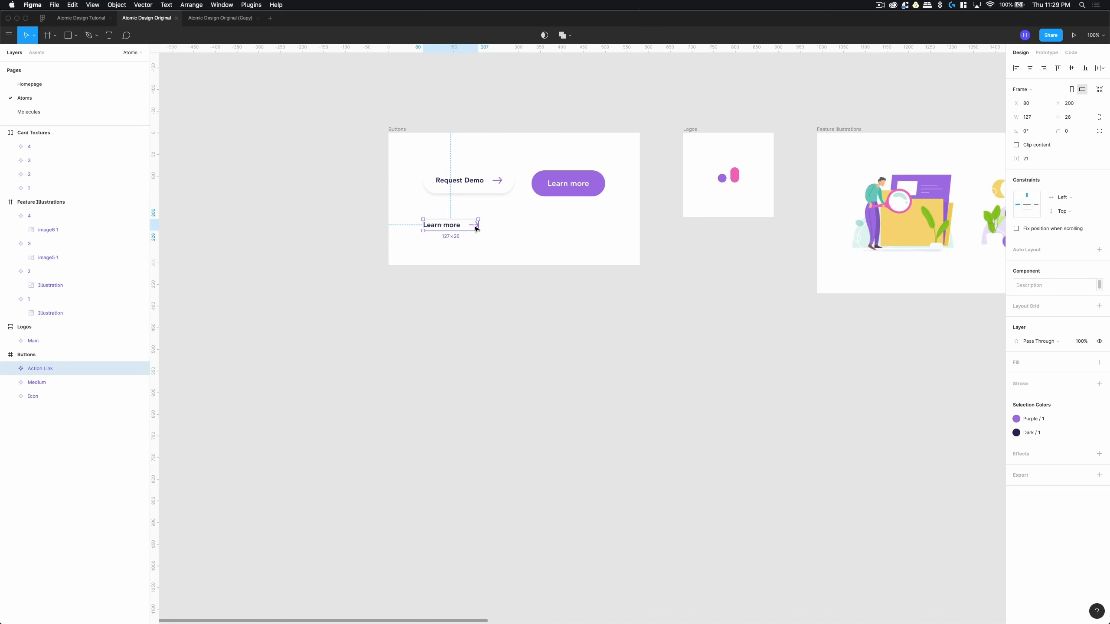
Recolor the Action Link component's arrow to Pink / 1 on the Atoms page and check the card's instance on the Molecules page.
left_click(474, 225)
left_click(1048, 285)
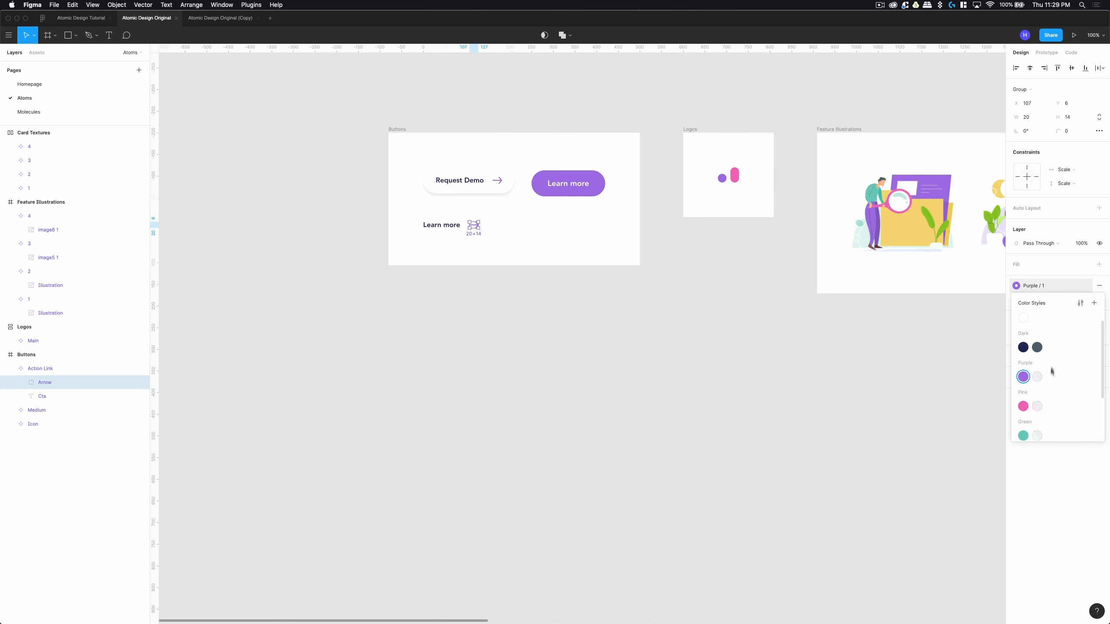
left_click(662, 364)
left_click(43, 112)
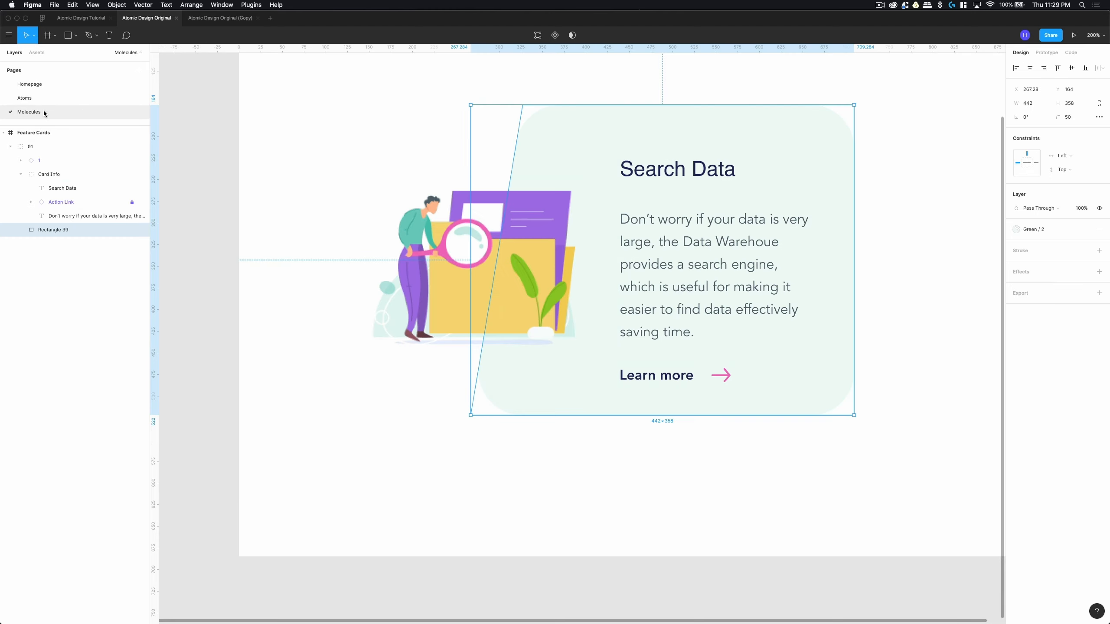
left_click(631, 445)
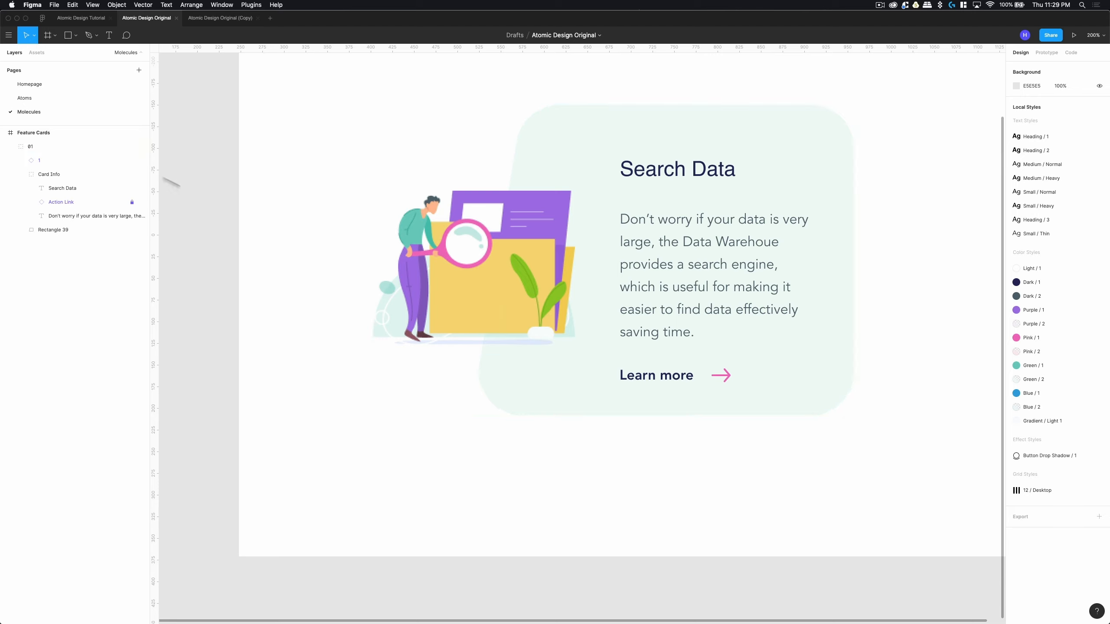
Set the Action Link component's arrow back to Purple / 1 on the Atoms page and return to the Molecules page.
left_click(25, 98)
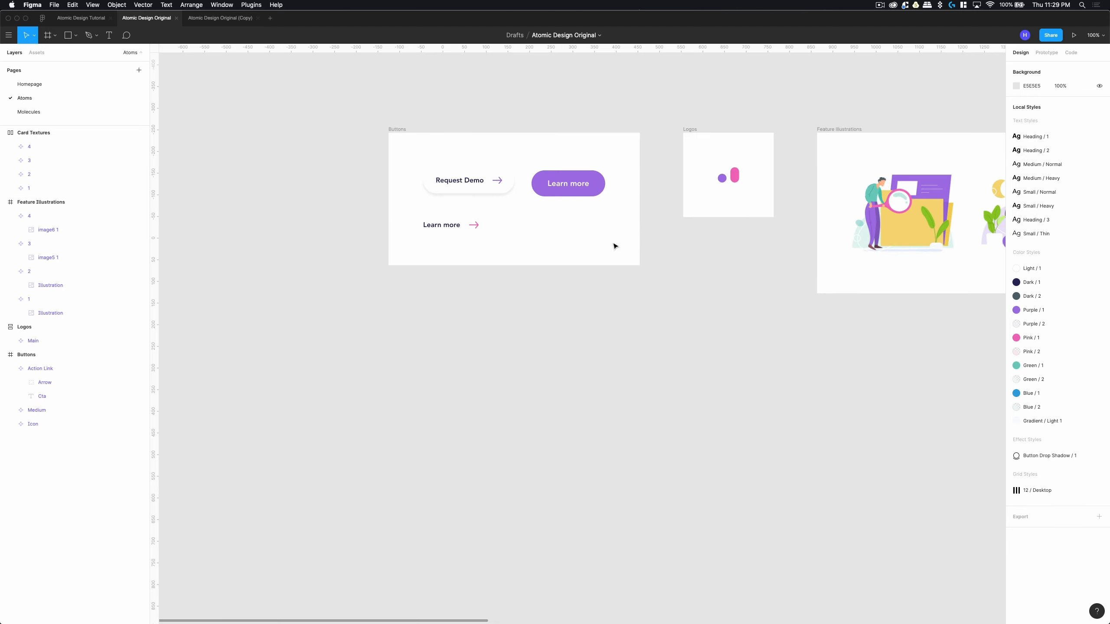
left_click(477, 227)
left_click(477, 228)
left_click(1058, 289)
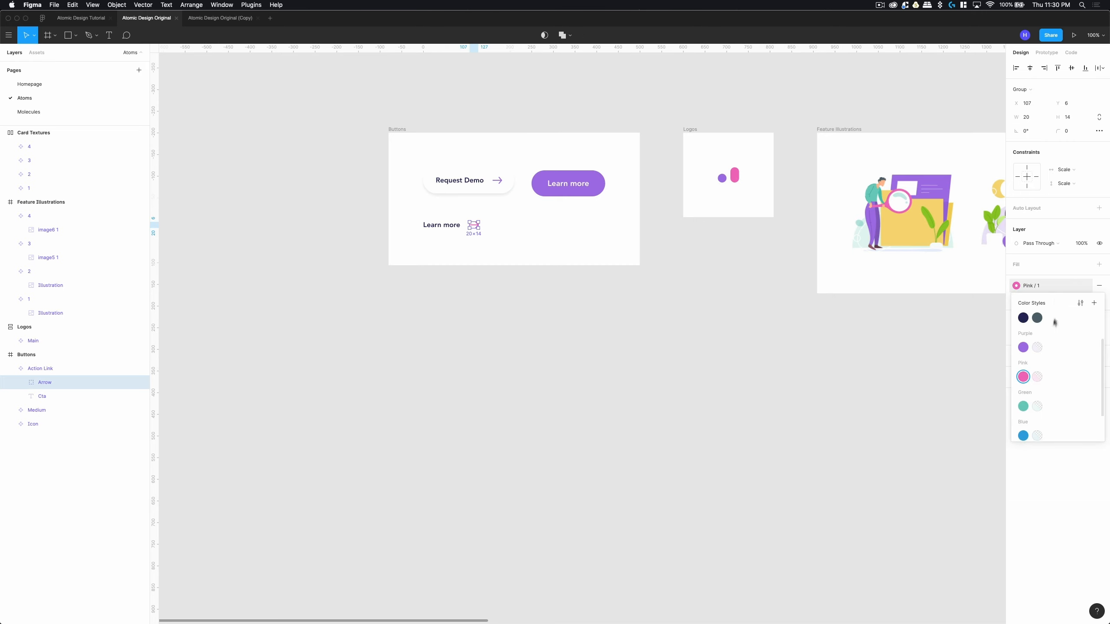
left_click(1023, 347)
left_click(679, 352)
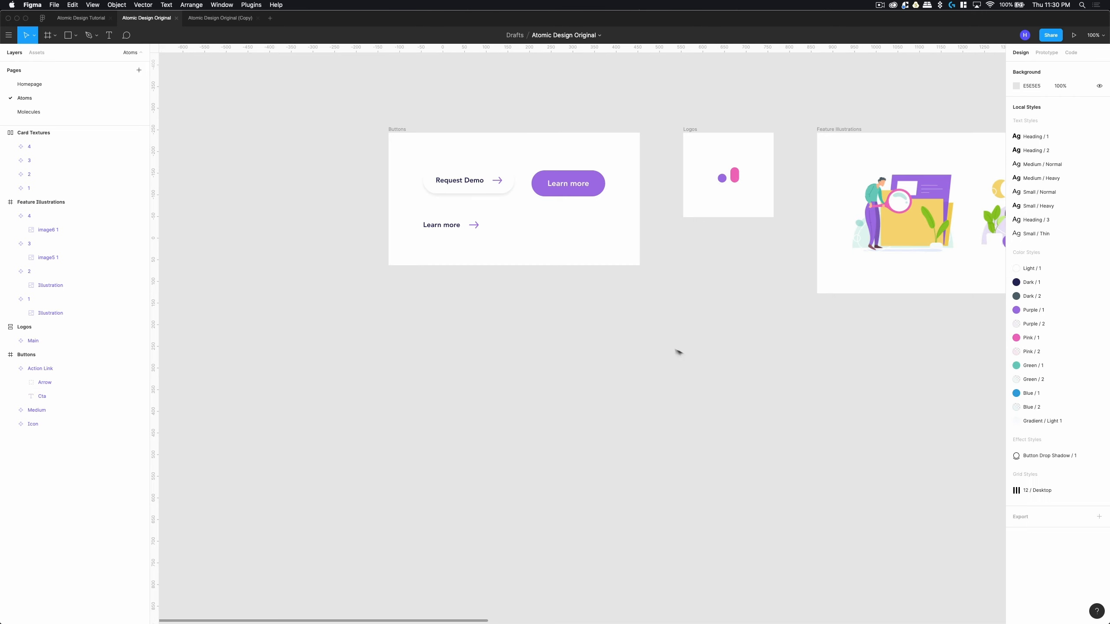
left_click(46, 110)
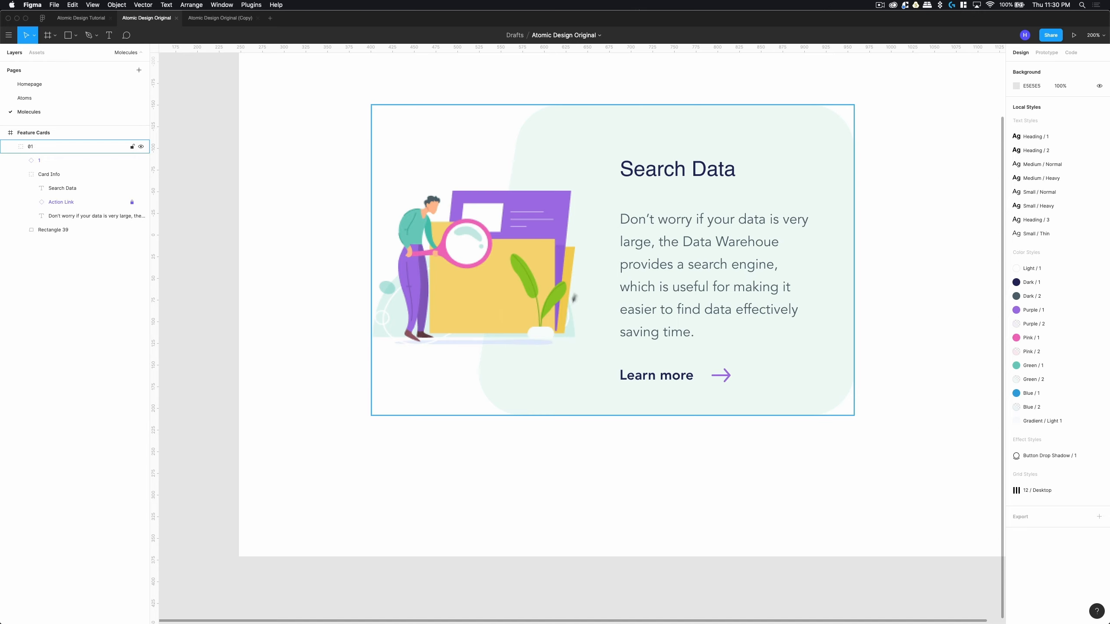
Insert the green card texture component 1 and align it over the card's background at X 267, Y 164.
left_click(588, 154)
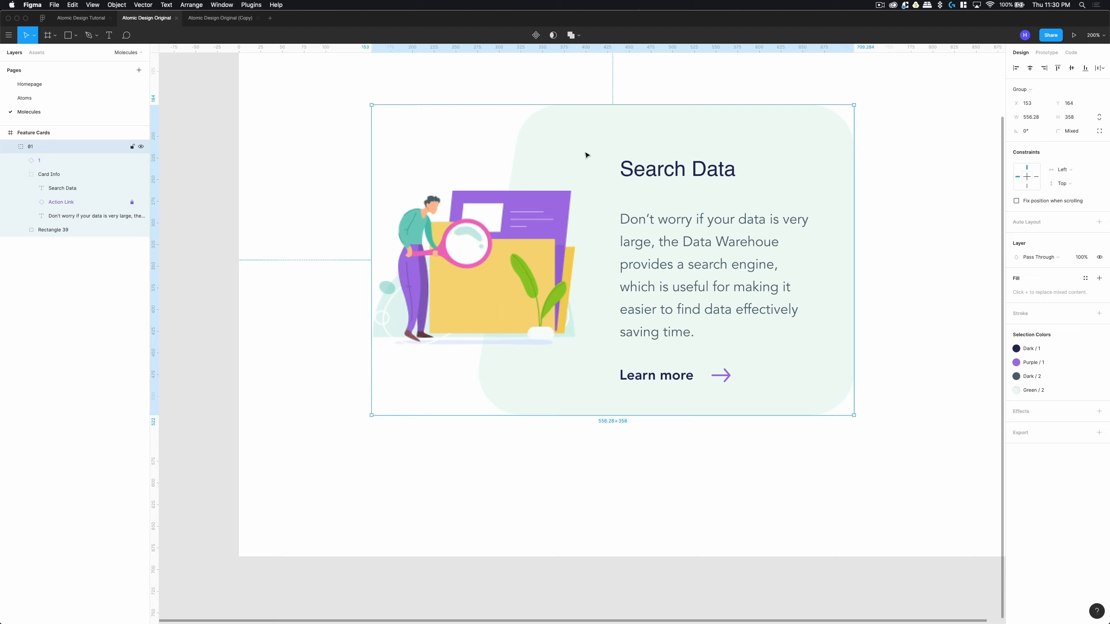
left_click(36, 53)
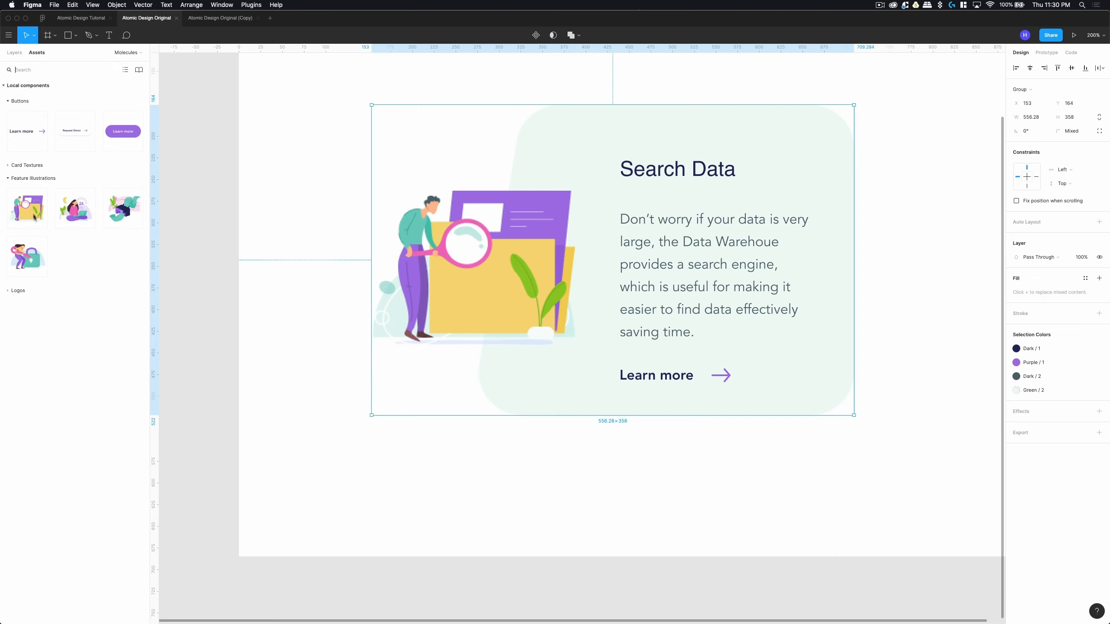
left_click(33, 178)
left_click(27, 164)
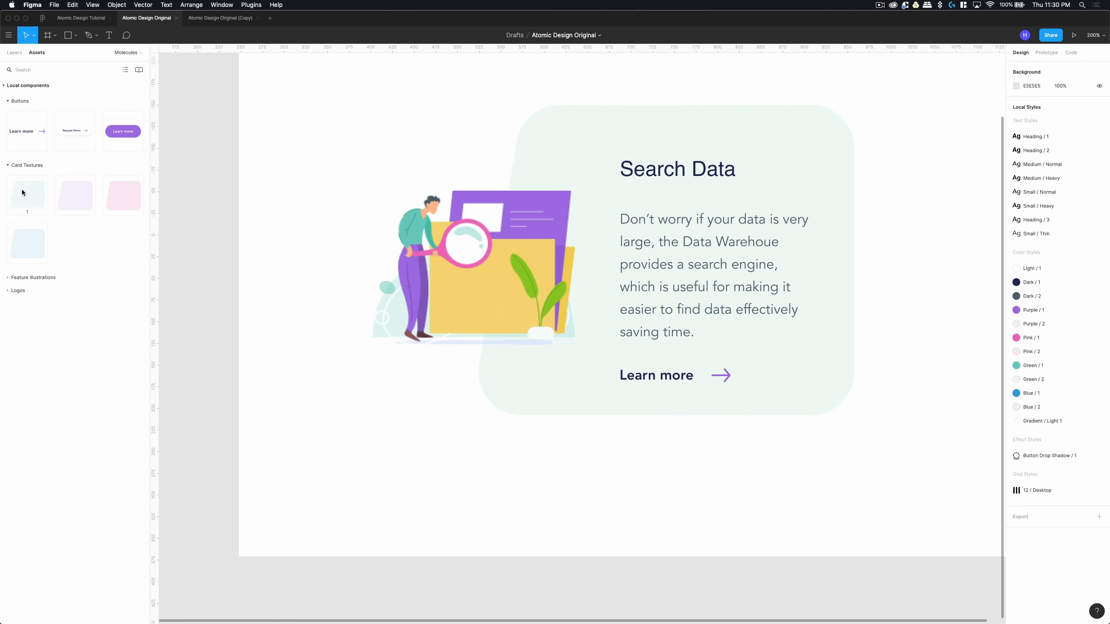
left_click_drag(23, 192, 638, 207)
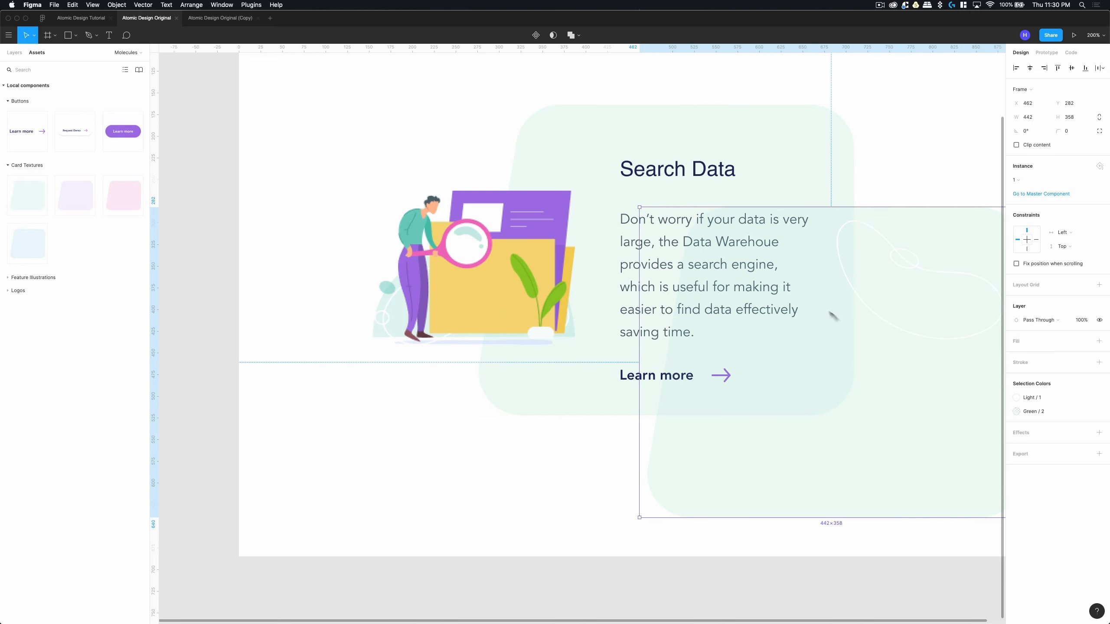
left_click_drag(833, 315, 700, 324)
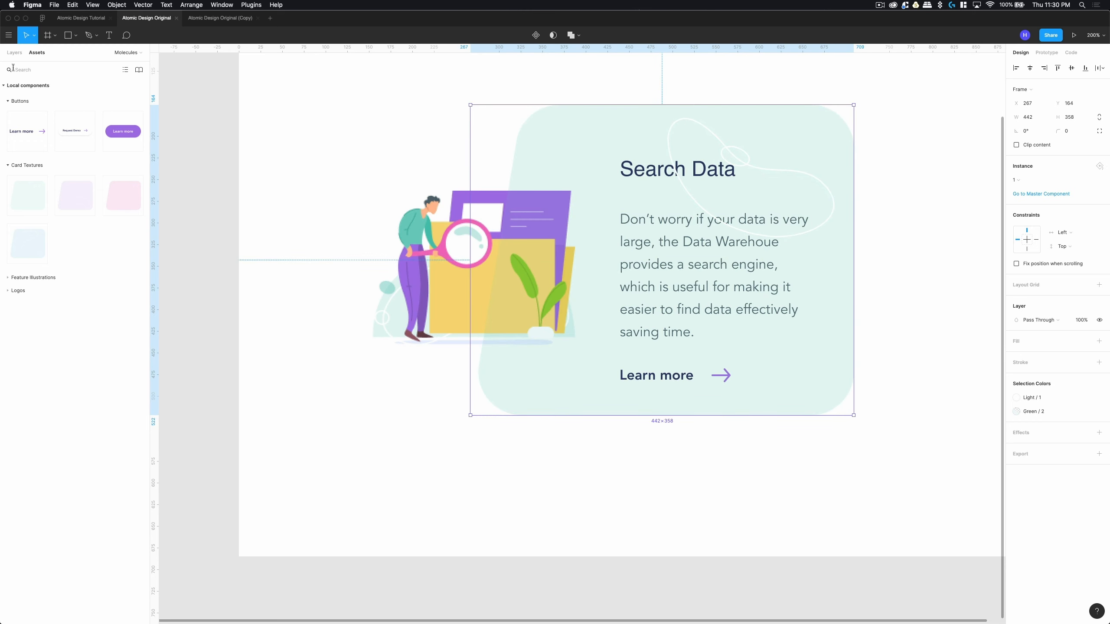
Move the texture instance to the bottom of the Card Info group and rename the Rectangle 39 layer to Background.
left_click(14, 53)
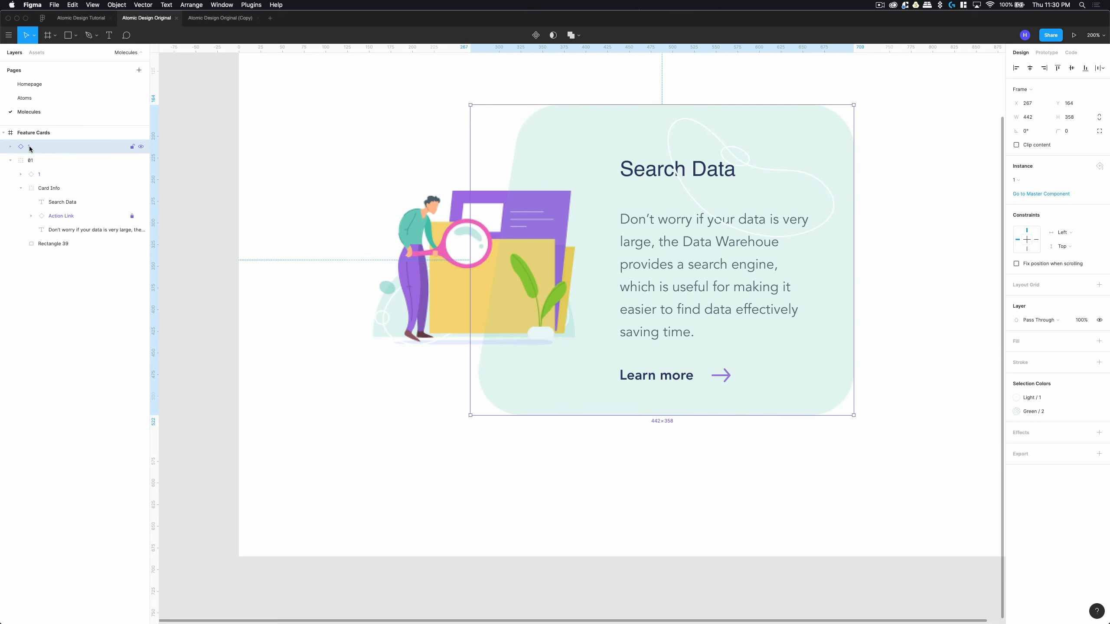
left_click_drag(29, 149, 50, 240)
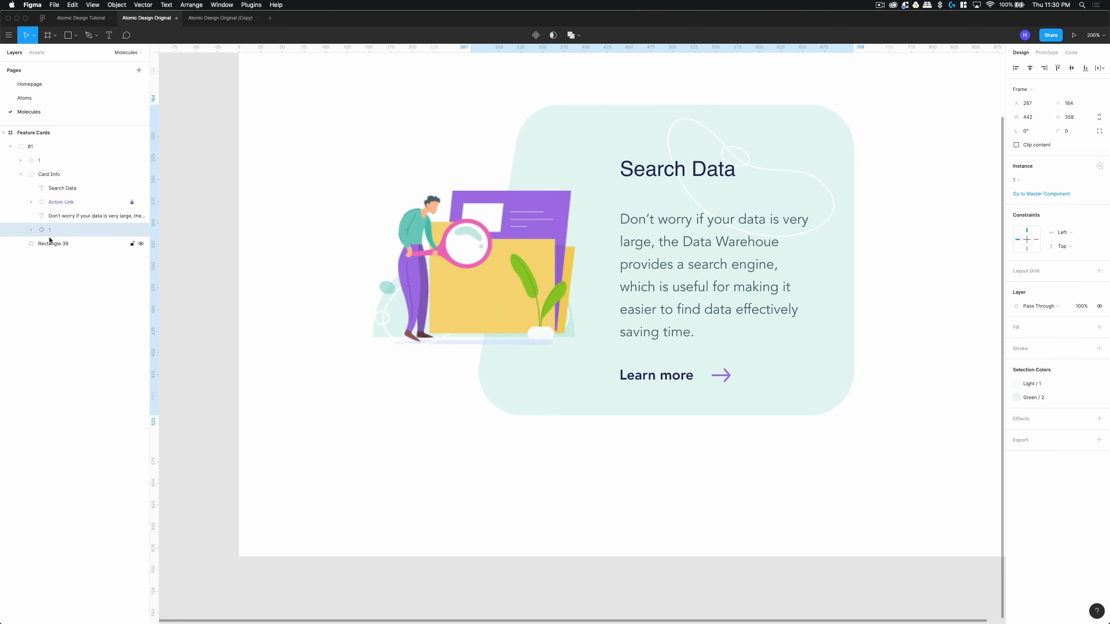
double_click(52, 246)
type("Bac")
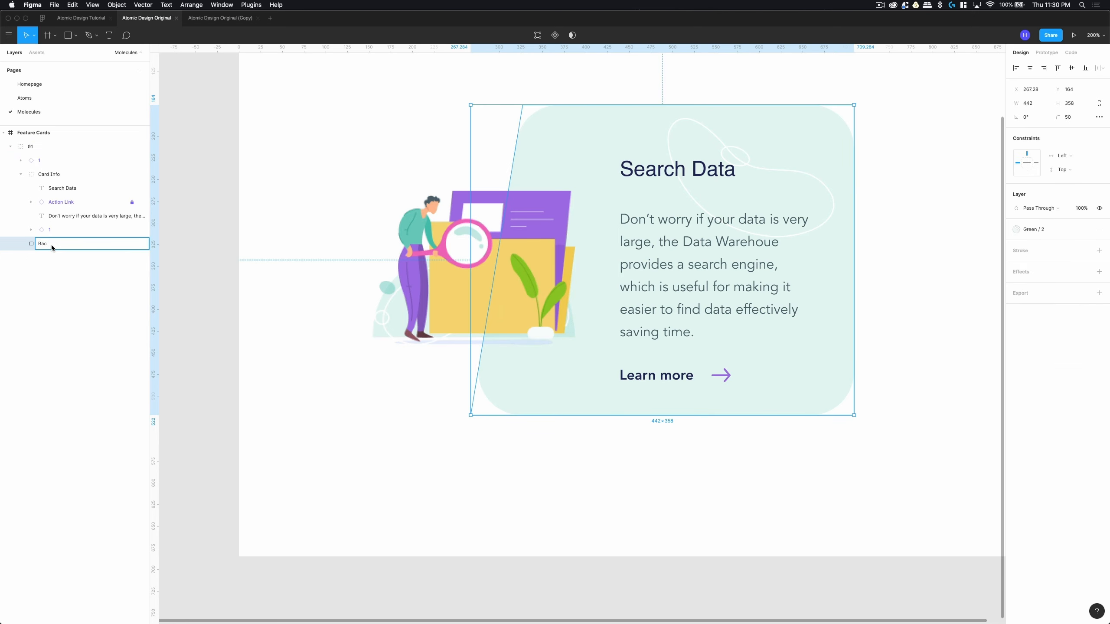
type("kground")
key("Return")
Hide the green rectangle inside the card's texture instance, leaving its ellipse and vector layers shown, and select the instance.
left_click(57, 229)
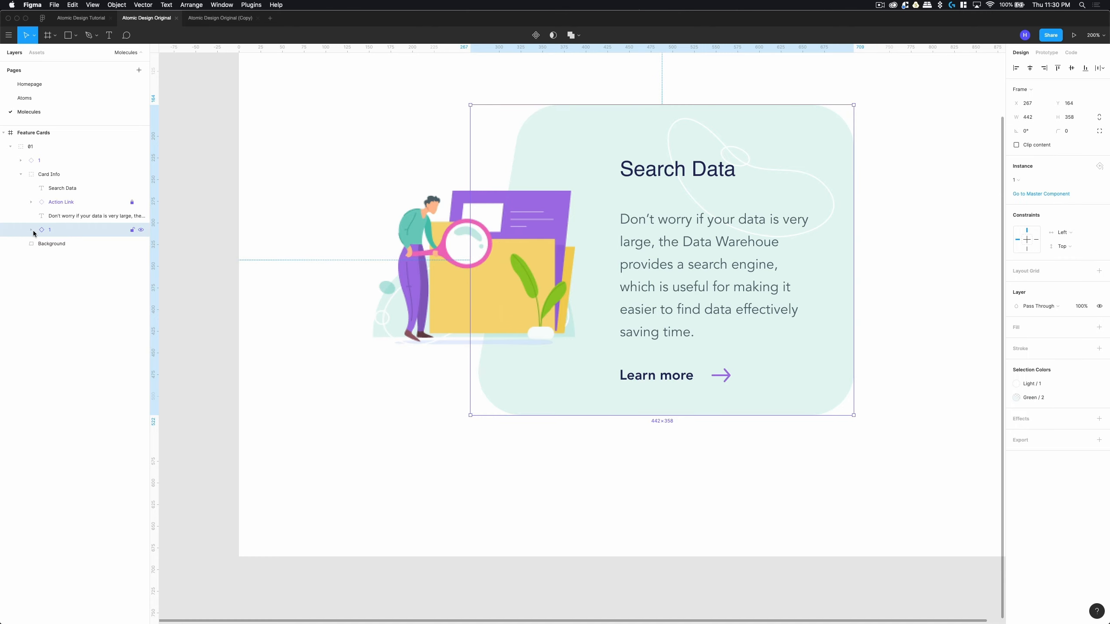
left_click(31, 230)
left_click(71, 272)
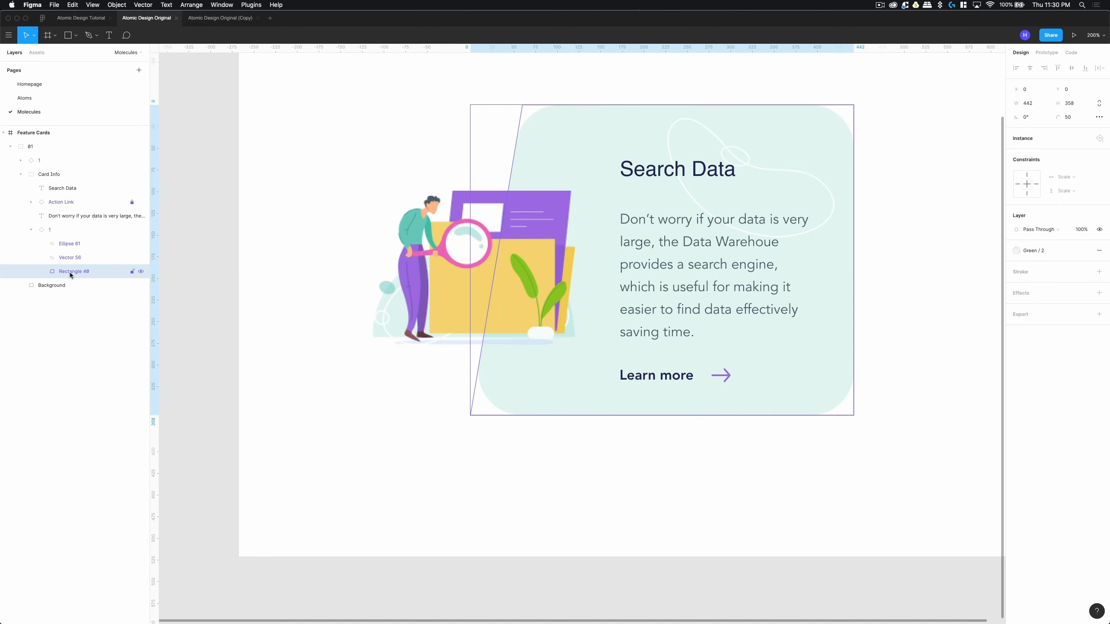
left_click(141, 272)
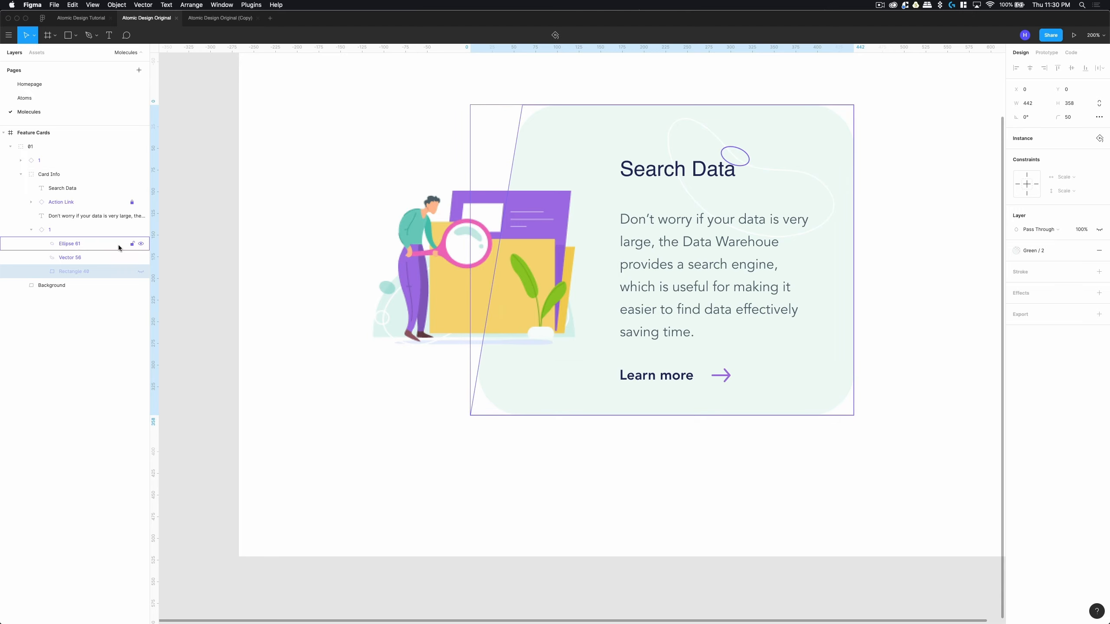
left_click(54, 229)
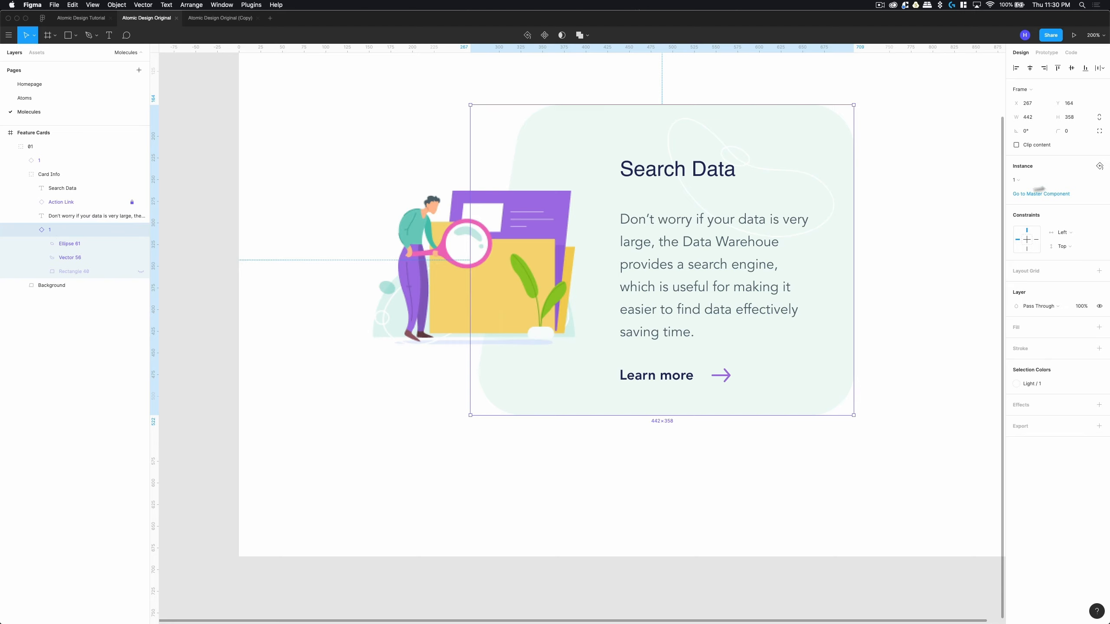
Swap the card's texture instance to components 2, 3 and 4 in turn, and hide the blue rectangle inside texture 4.
left_click(1053, 177)
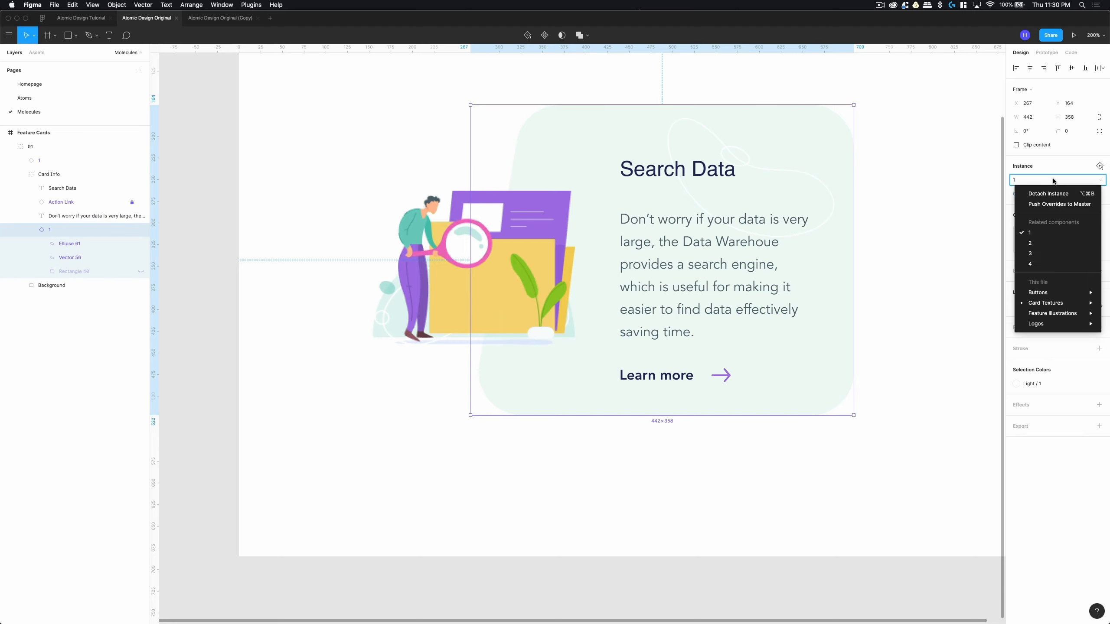
left_click(1039, 238)
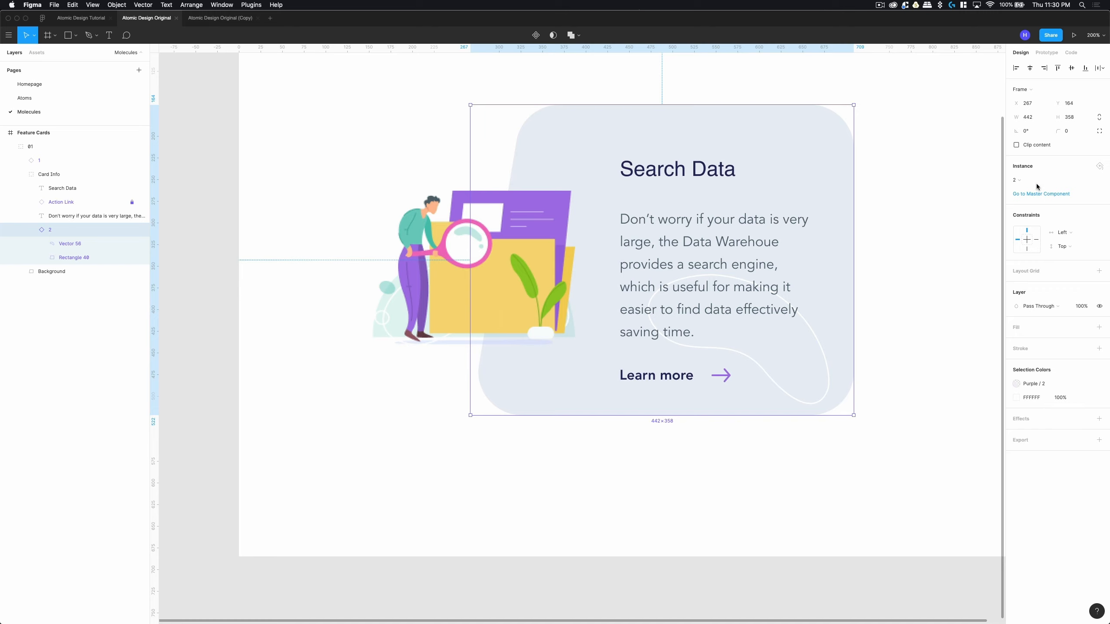
left_click(1037, 184)
left_click(1040, 254)
left_click(1035, 183)
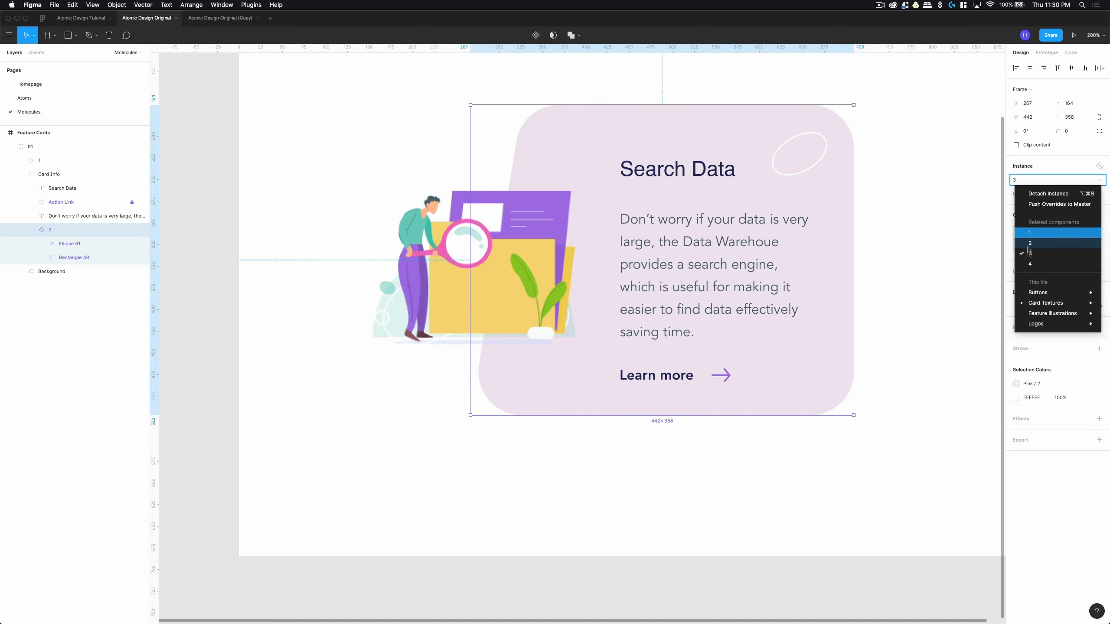
left_click(1033, 270)
left_click(74, 271)
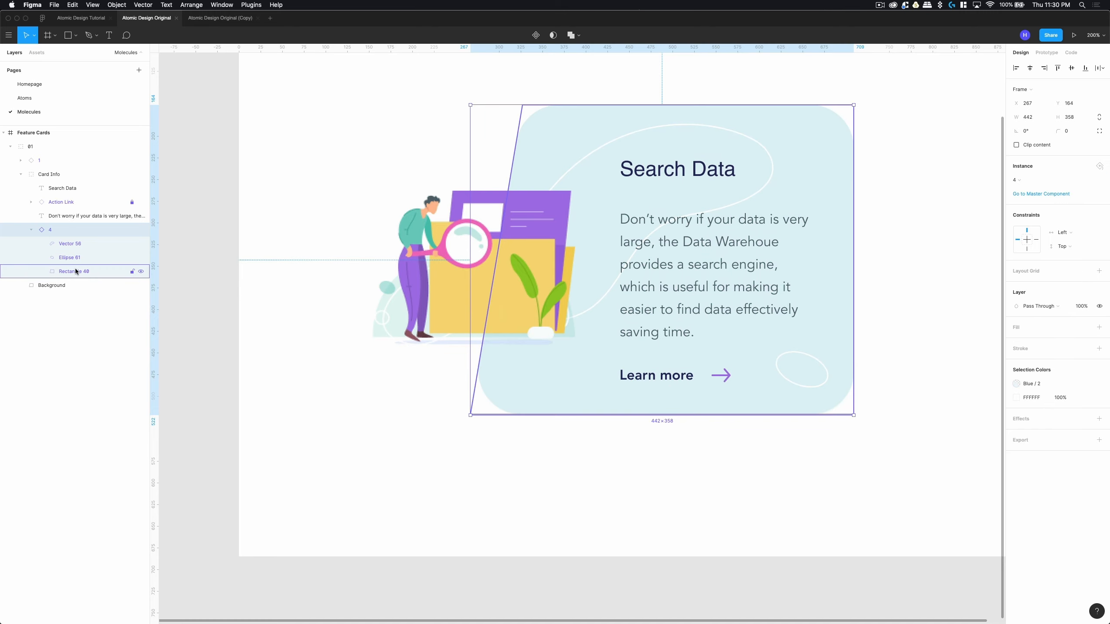
left_click(141, 271)
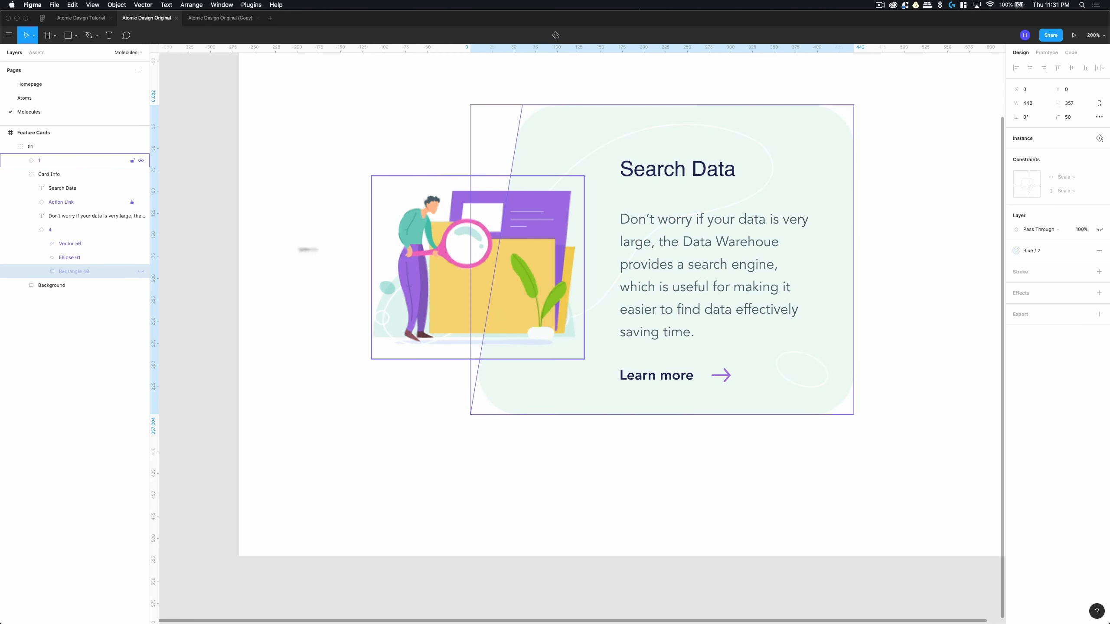
Swap the card's texture instance back to component 1 and hide its green rectangle.
left_click(70, 229)
left_click(1049, 177)
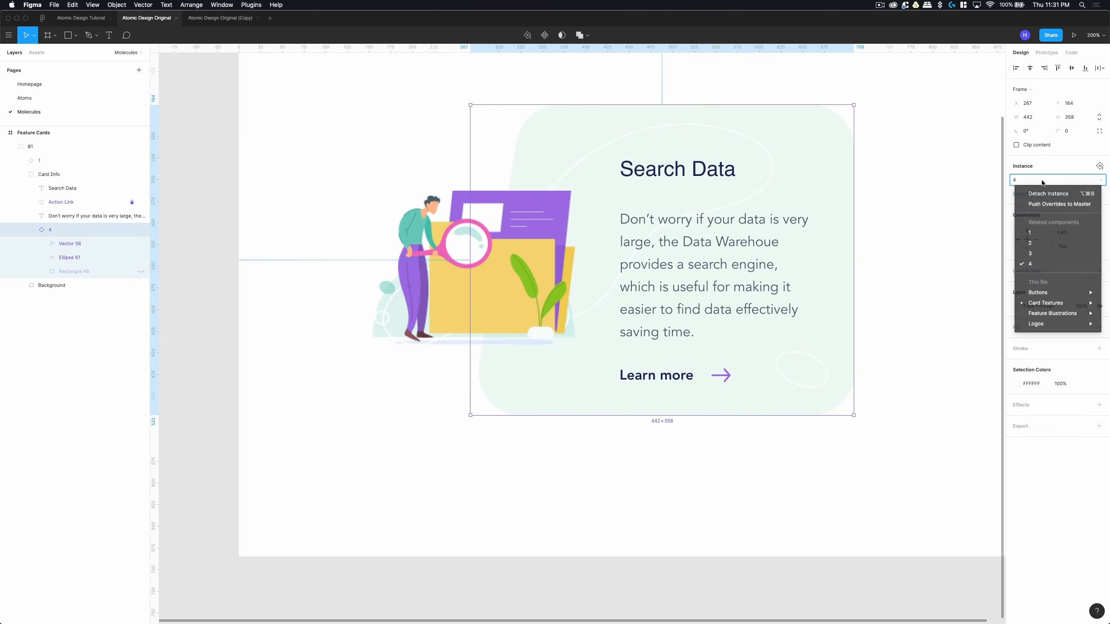
left_click(1040, 234)
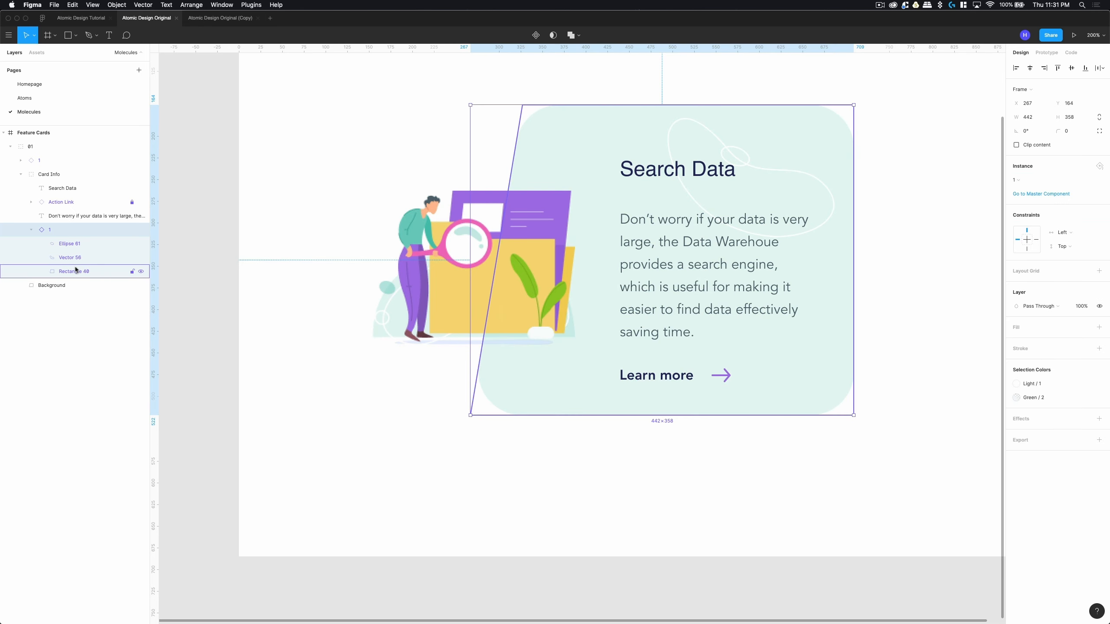
left_click(141, 271)
left_click(575, 452)
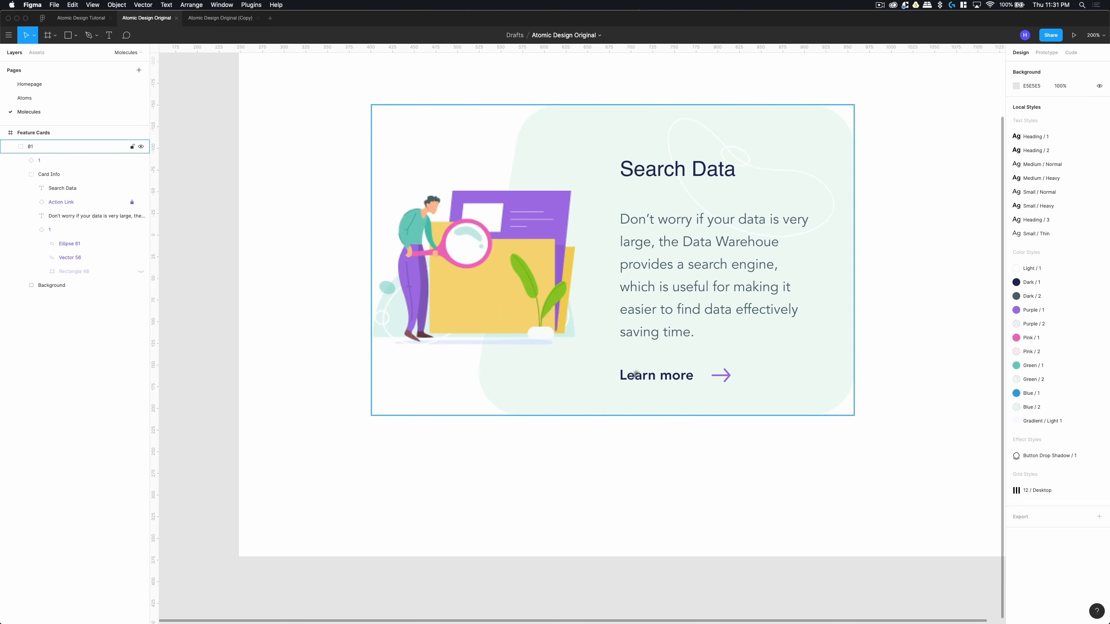
Examine the card's description, Action Link, Search Data heading, Background, illustration and Card Info layers.
left_click(654, 387)
double_click(654, 387)
double_click(654, 387)
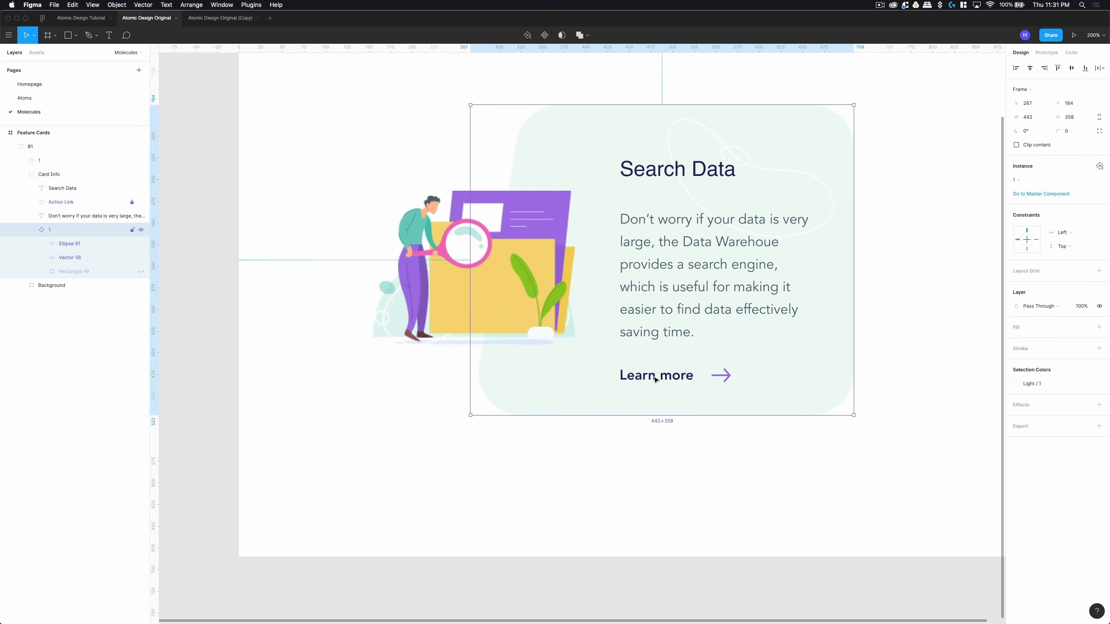
left_click(660, 308)
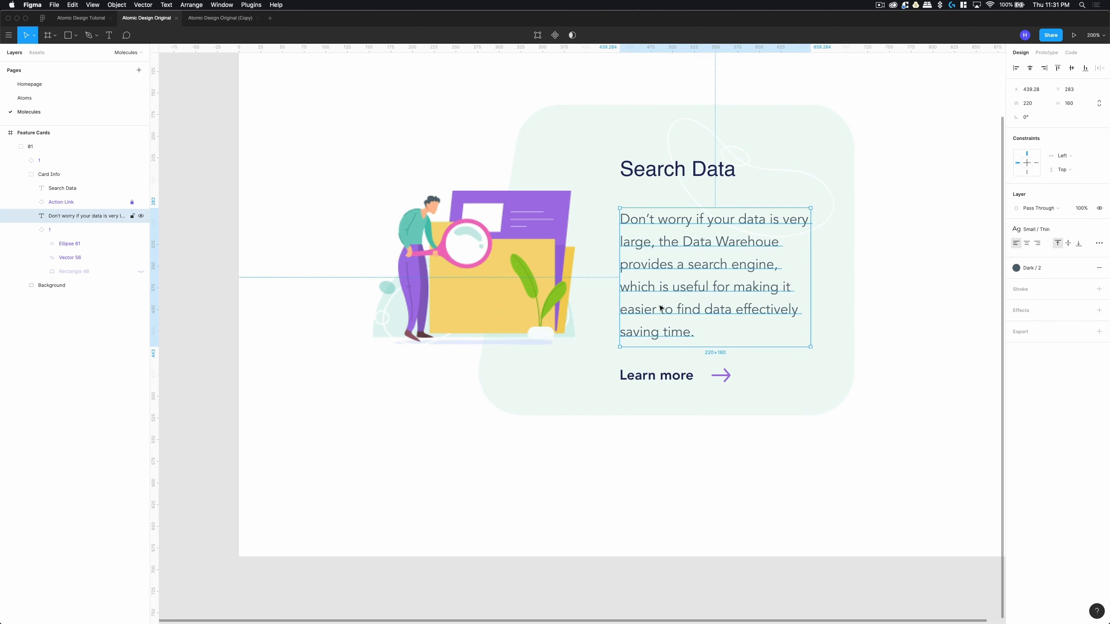
left_click(63, 202)
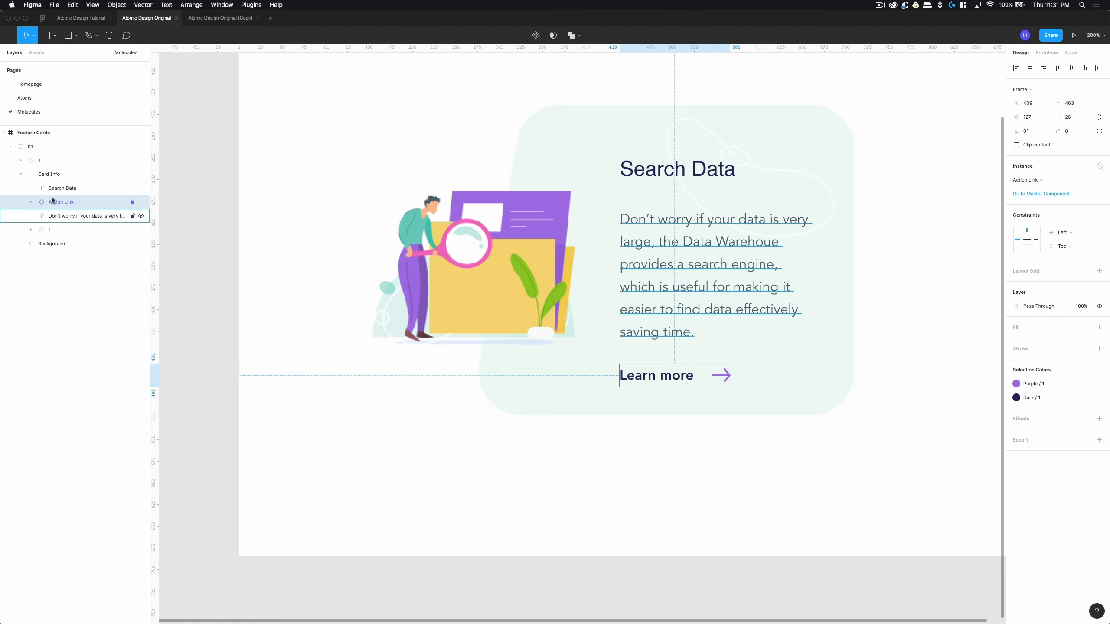
left_click(53, 193)
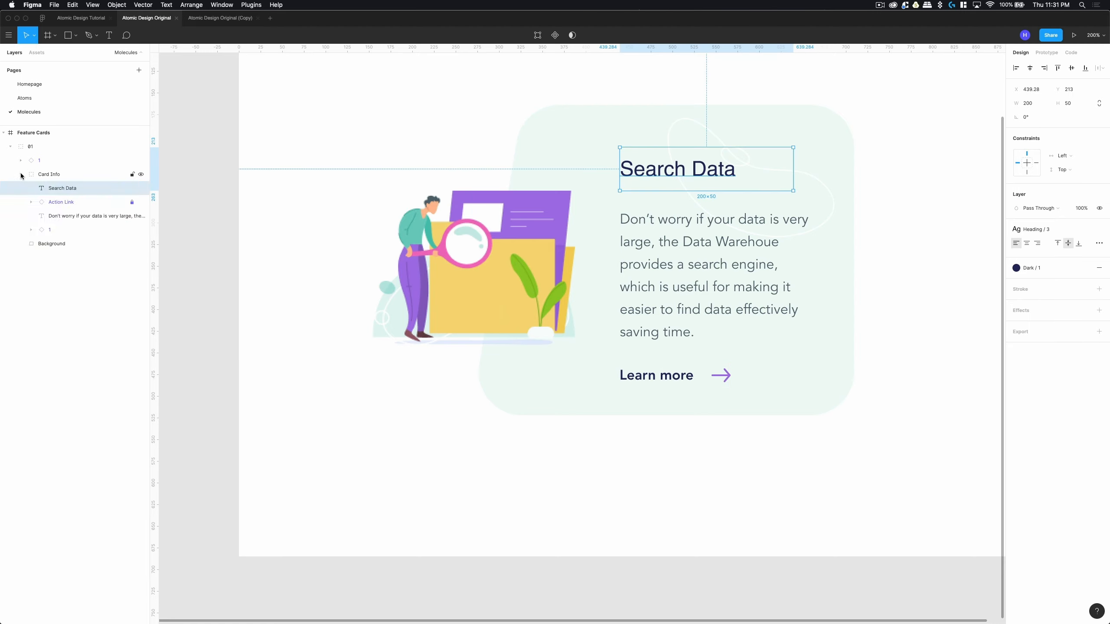
left_click(52, 244)
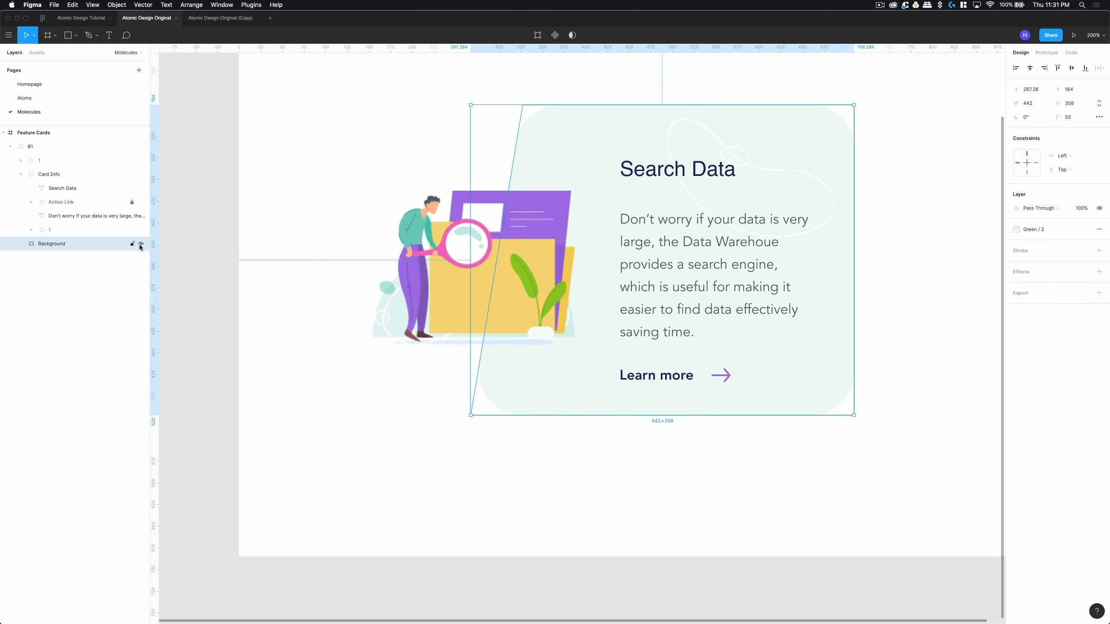
left_click(141, 247)
left_click(139, 245)
mouse_move(91, 245)
left_mouse_down()
mouse_move(99, 236)
mouse_move(88, 234)
left_mouse_up()
left_click(21, 174)
left_click(41, 160)
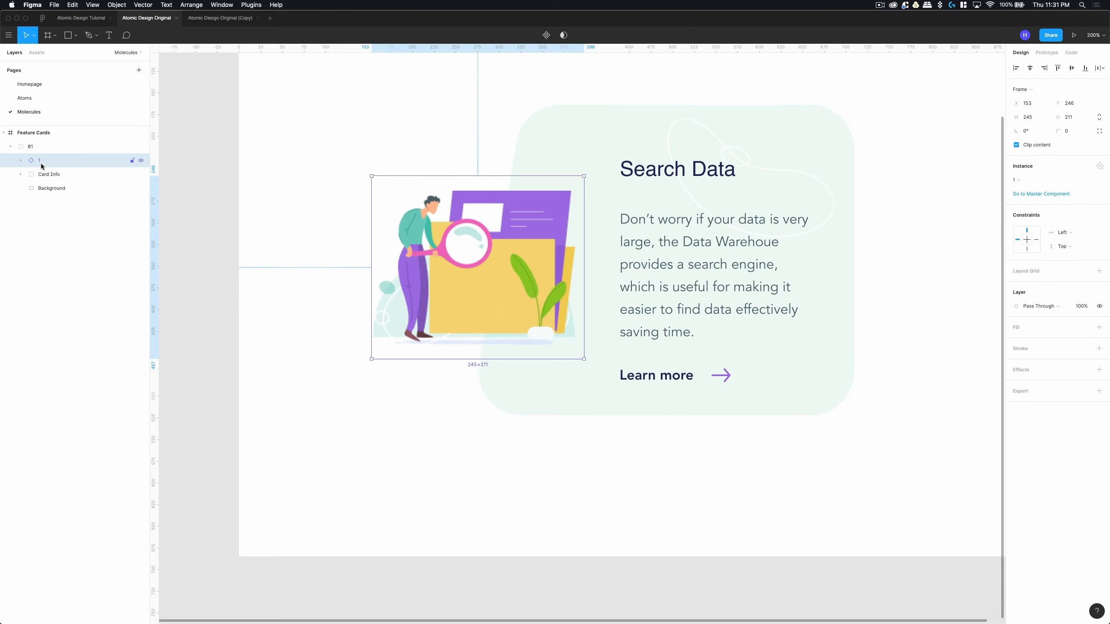
left_click(47, 175)
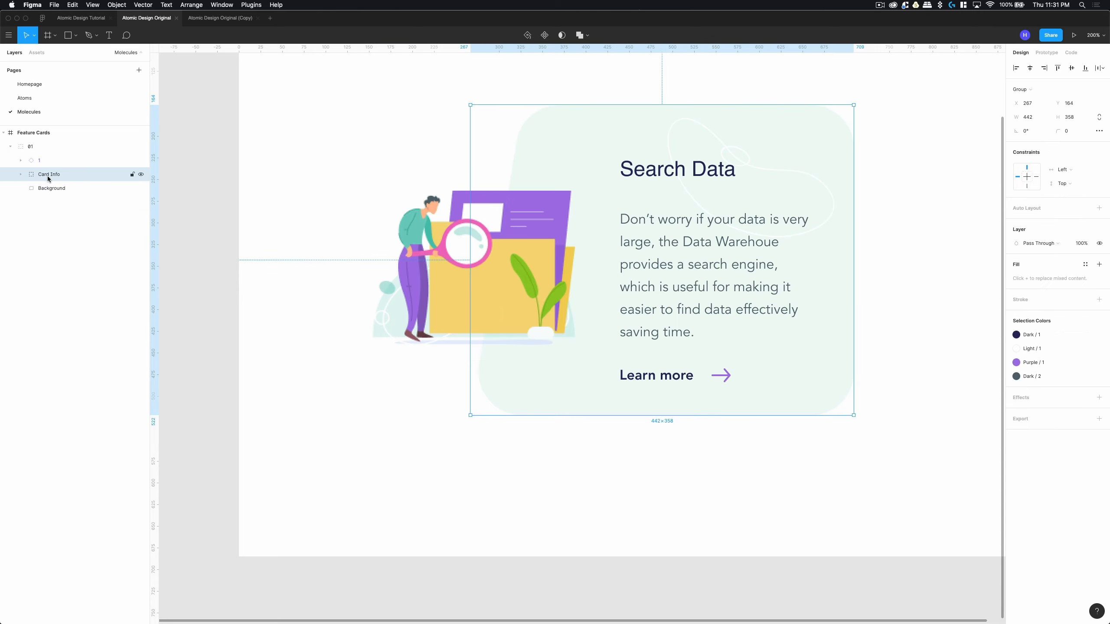
Create a component from the entire 01 feature card group.
left_click(40, 150)
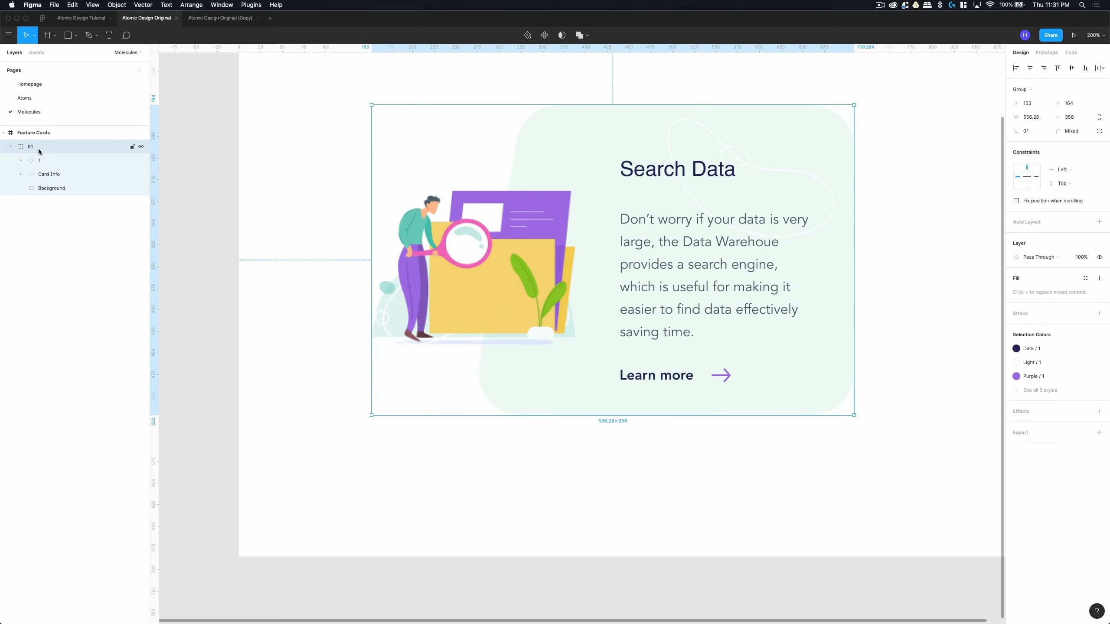
right_click(40, 150)
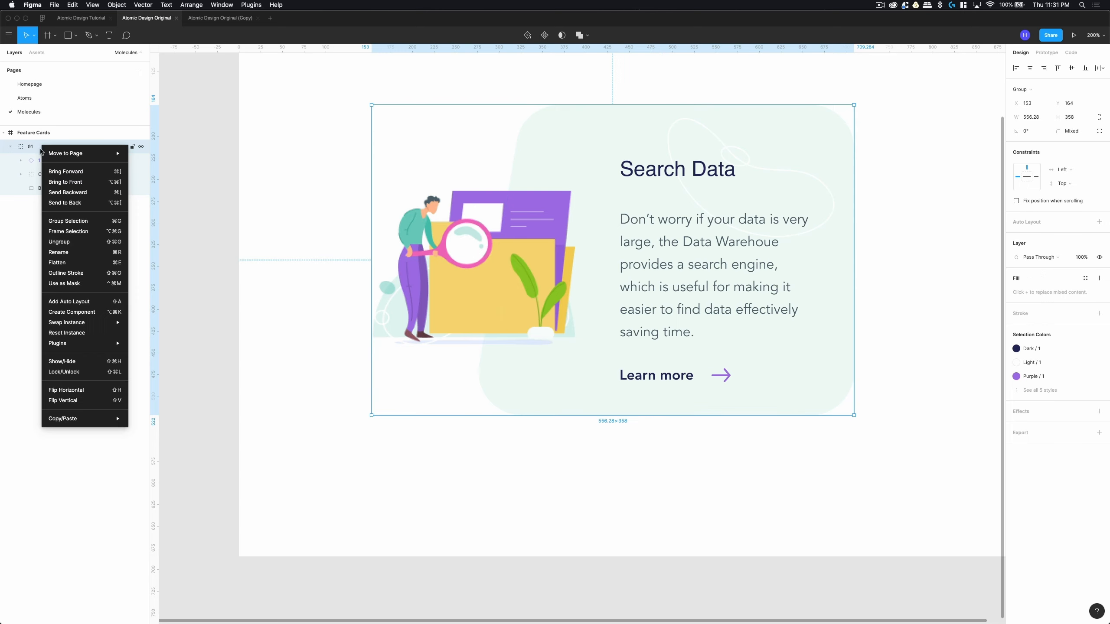
left_click(88, 312)
left_click(552, 446)
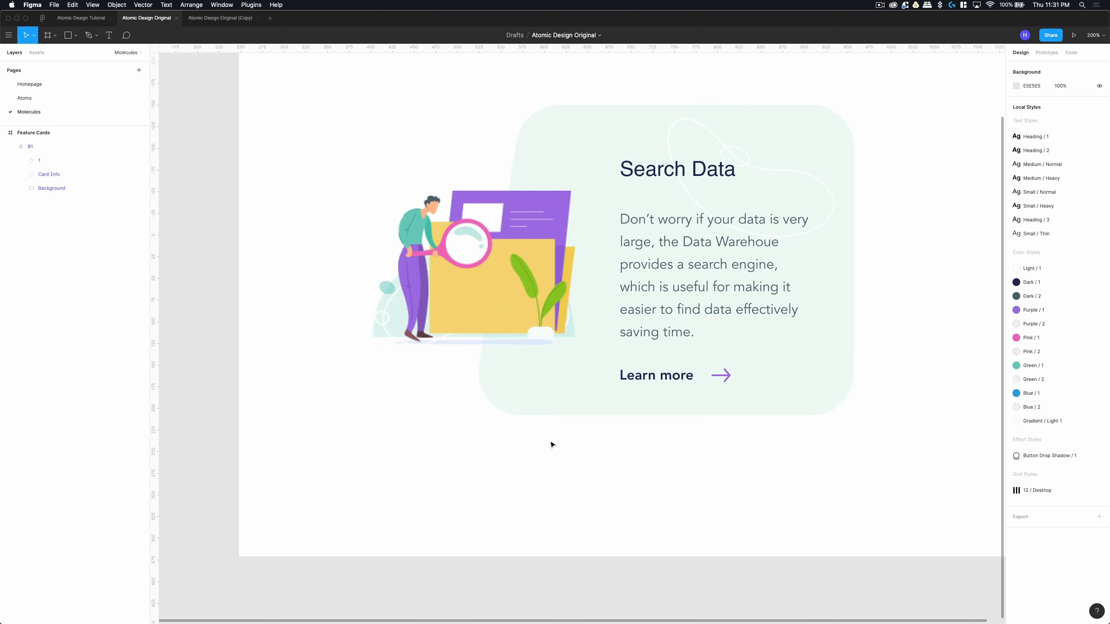
Move the 01 card component to X 80, Y 148 within the Feature Cards frame.
key("shift+0")
left_click_drag(613, 273, 584, 266)
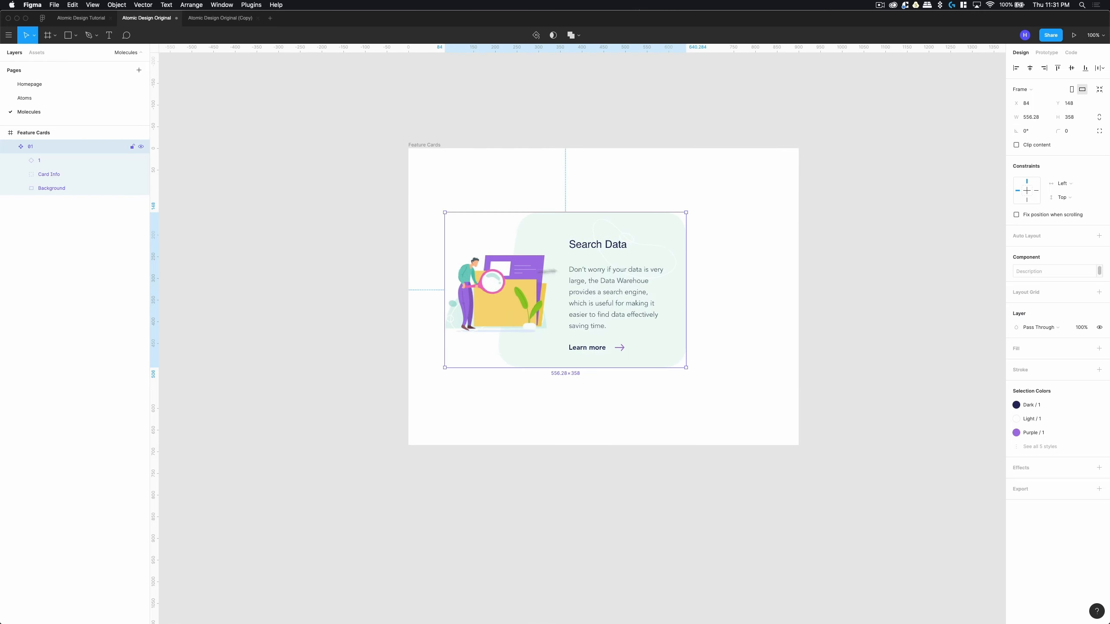
key("alt")
key("Left")
key("Left")
key("Left")
key("Left")
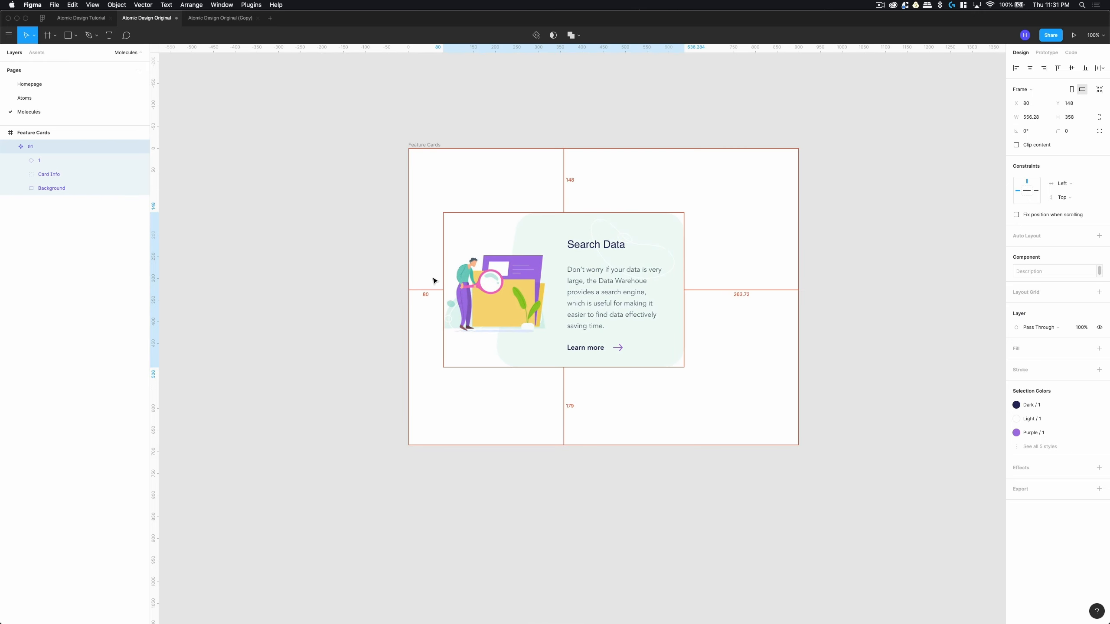
Fit the Feature Cards frame around the card using auto layout with 80 vertical padding, and remove the auto layout from the resized frame.
left_click(440, 145)
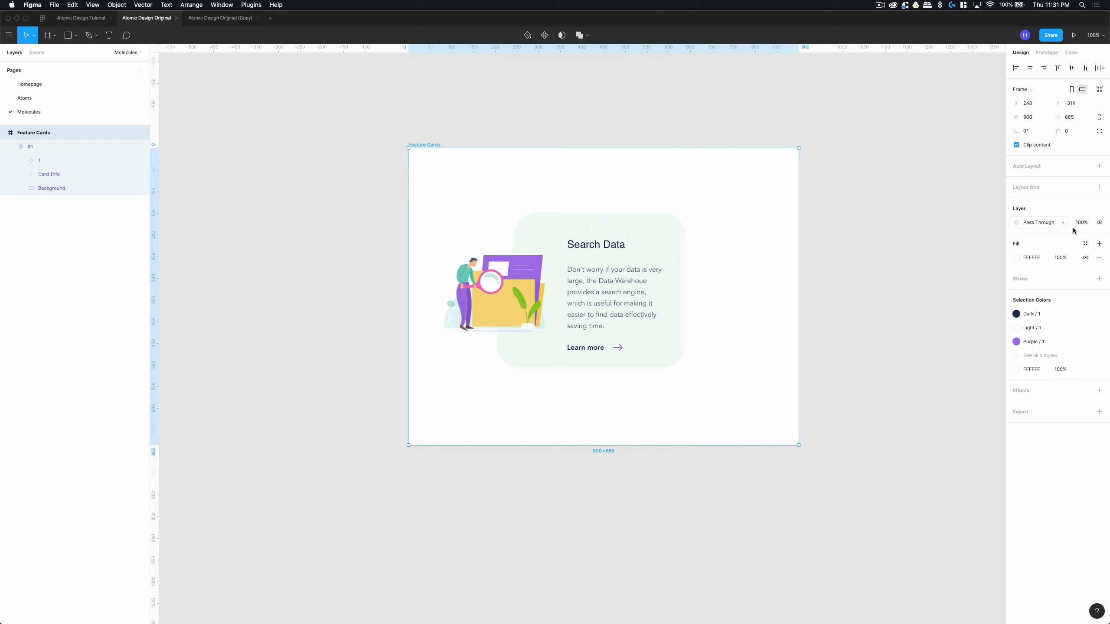
left_click(1099, 166)
left_click(1058, 195)
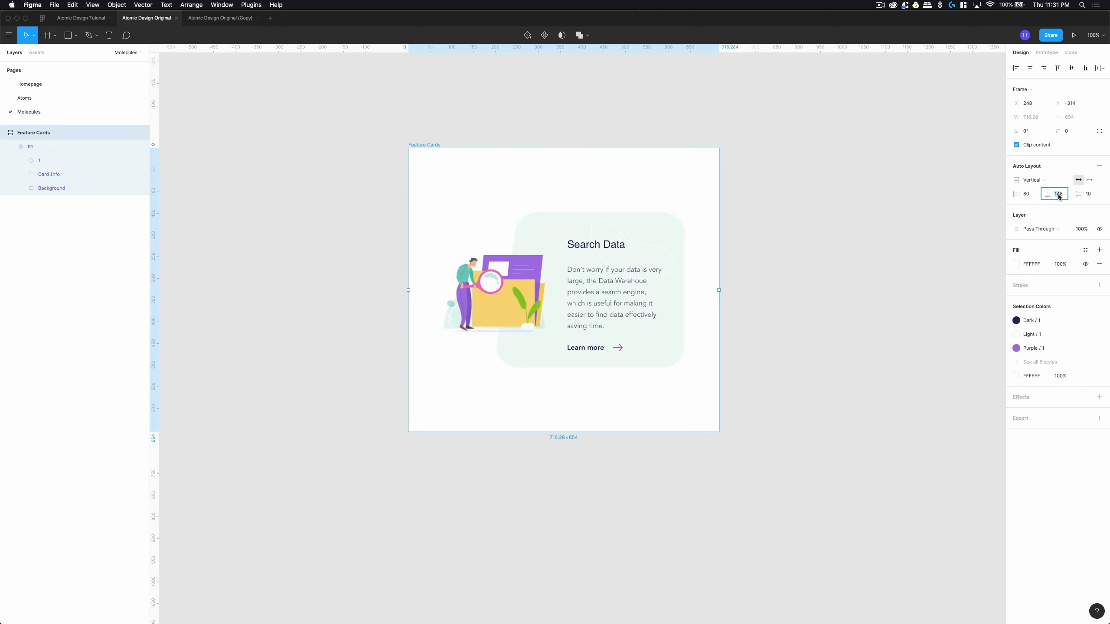
key("Return")
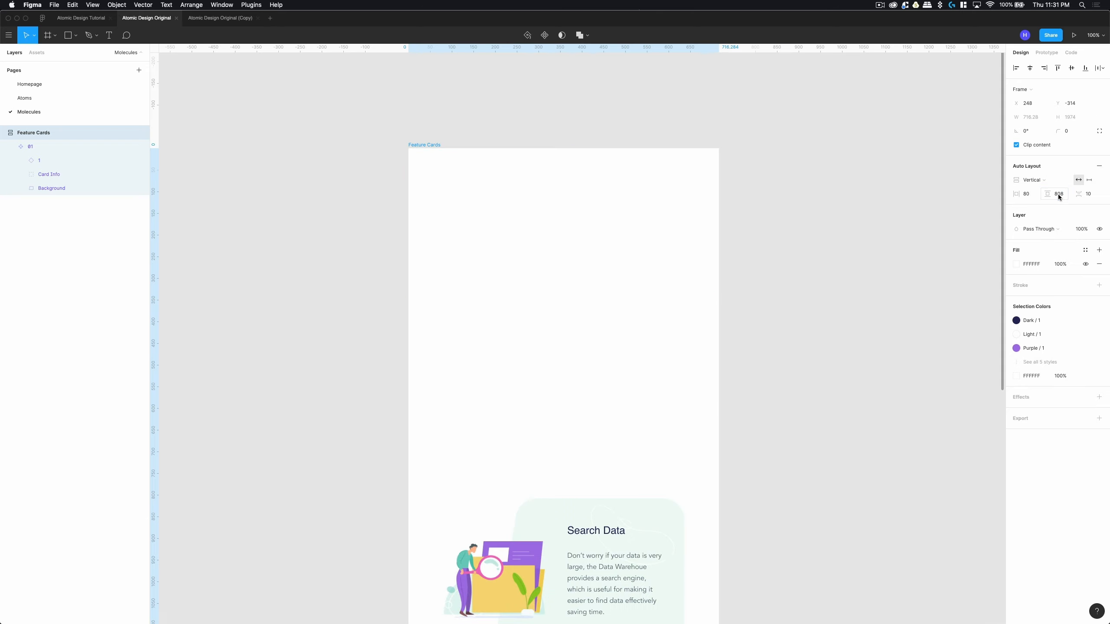
left_click(1059, 195)
type("80")
key("Return")
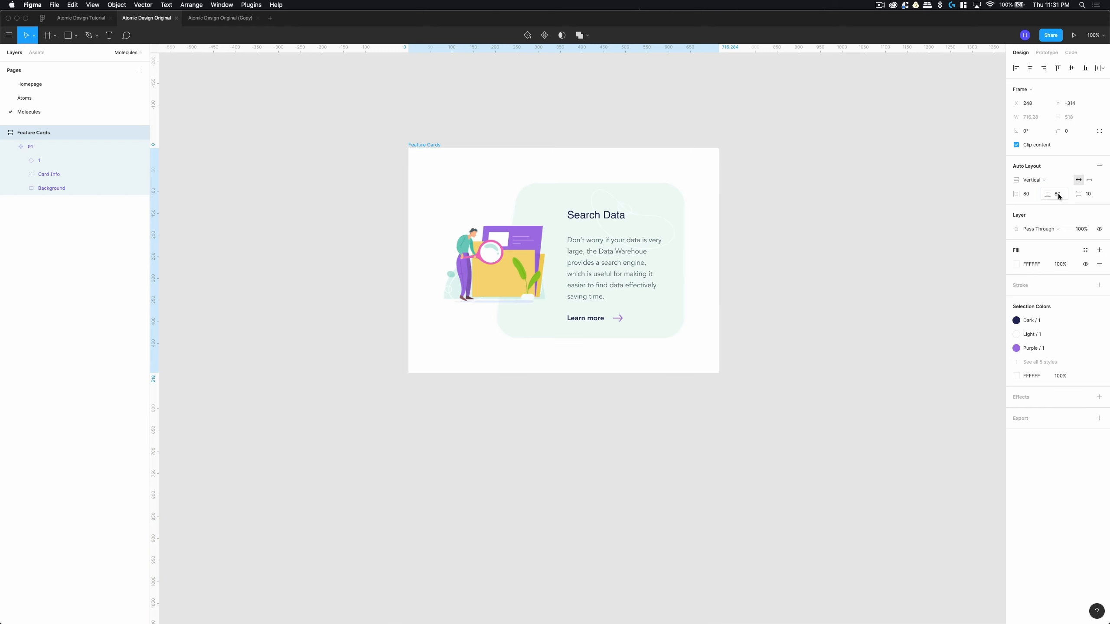
left_click(1100, 166)
left_click(673, 184)
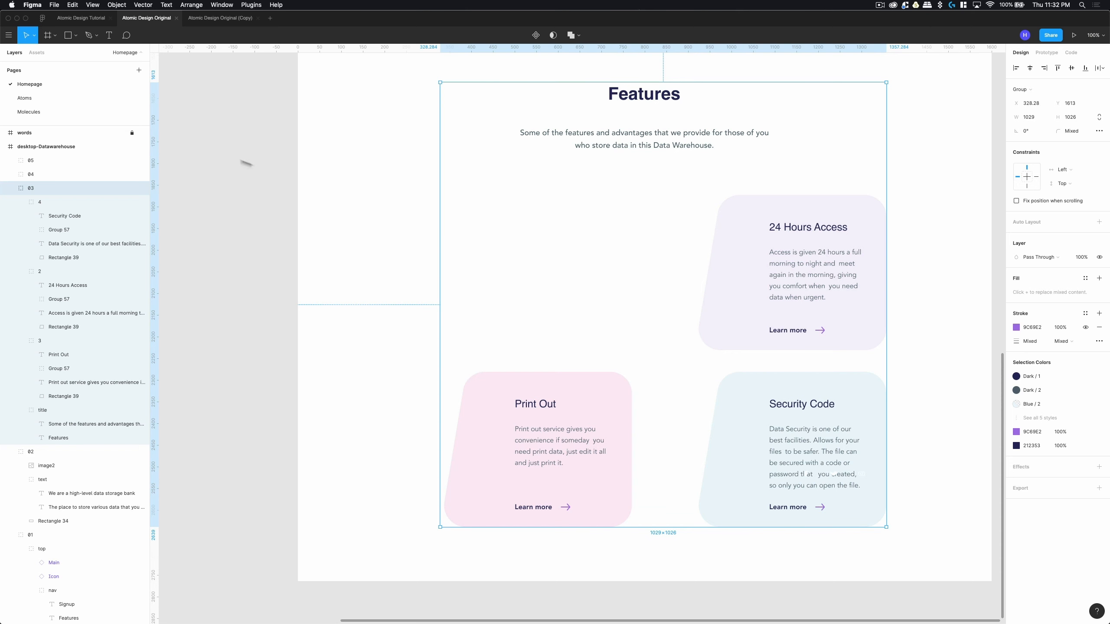
Insert the Feature Cards component on the Homepage in the empty first card spot under Features, at X 234, Y 1873, using the layout grid.
left_click(36, 53)
left_click(18, 114)
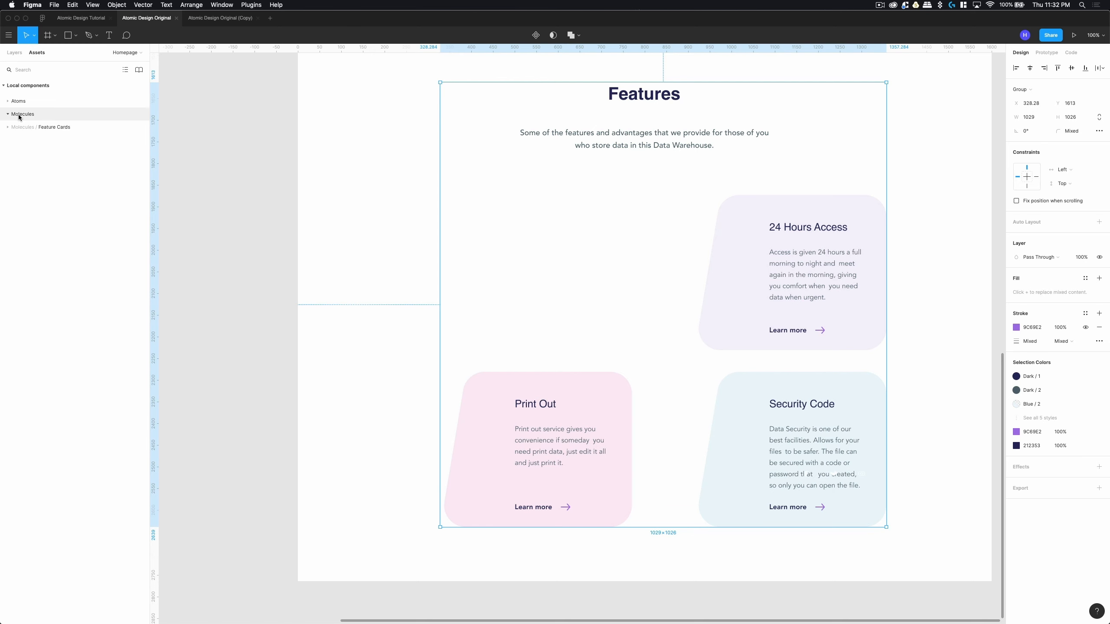
left_click_drag(29, 156, 550, 257)
key("ctrl+g")
left_click_drag(599, 248, 600, 250)
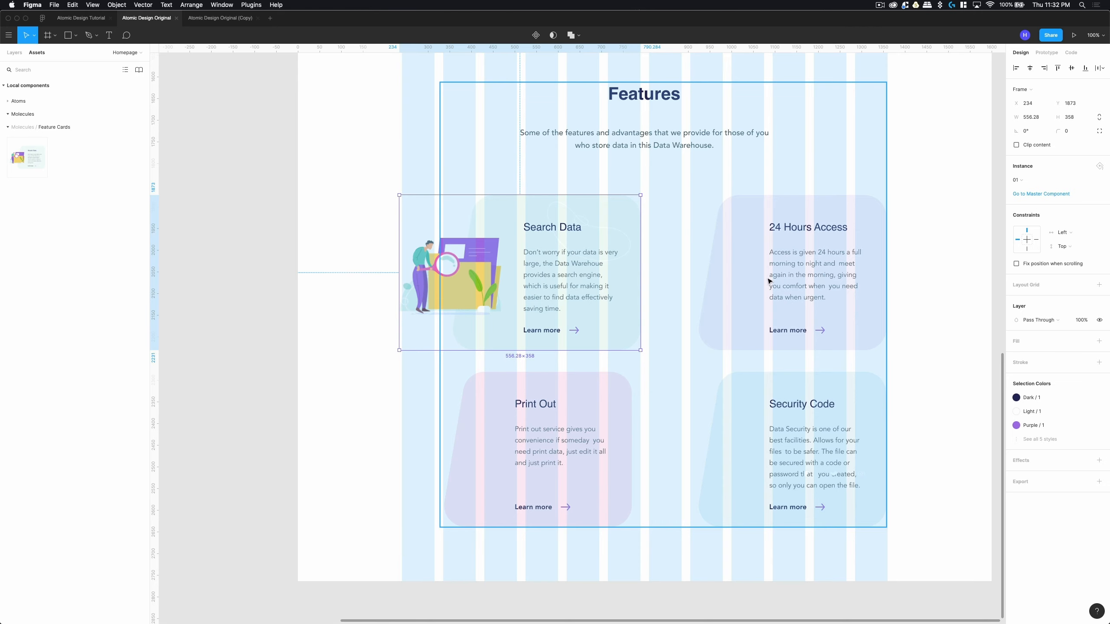
key("ctrl+g")
Move the 24 Hours Access card out of the homepage frame onto the empty canvas beside it.
left_click(872, 257)
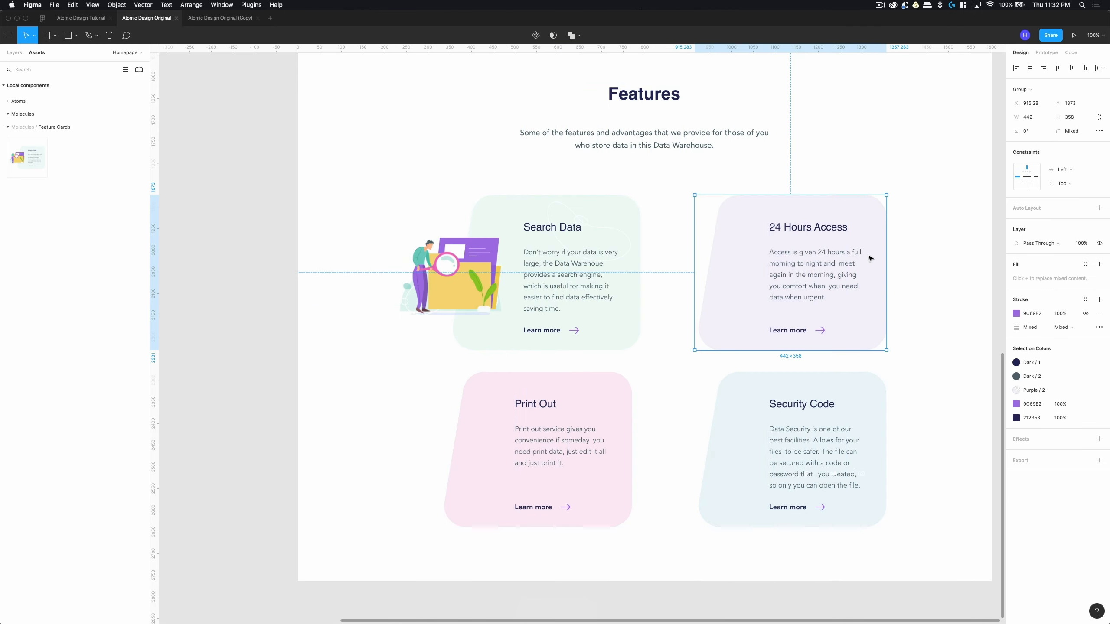
key("minus")
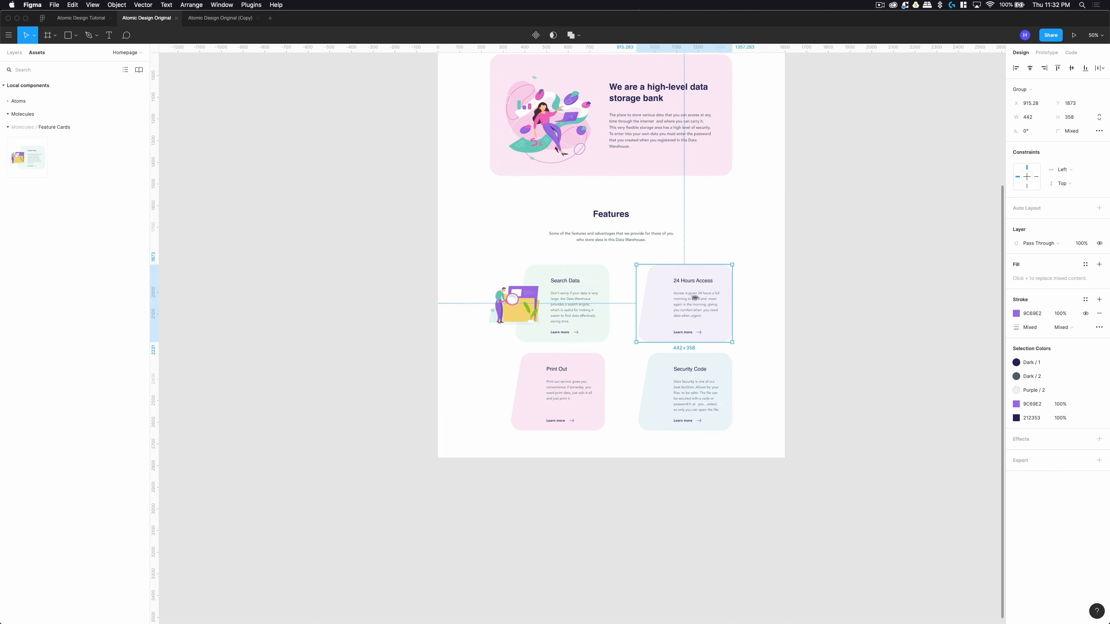
left_click_drag(695, 298, 871, 302)
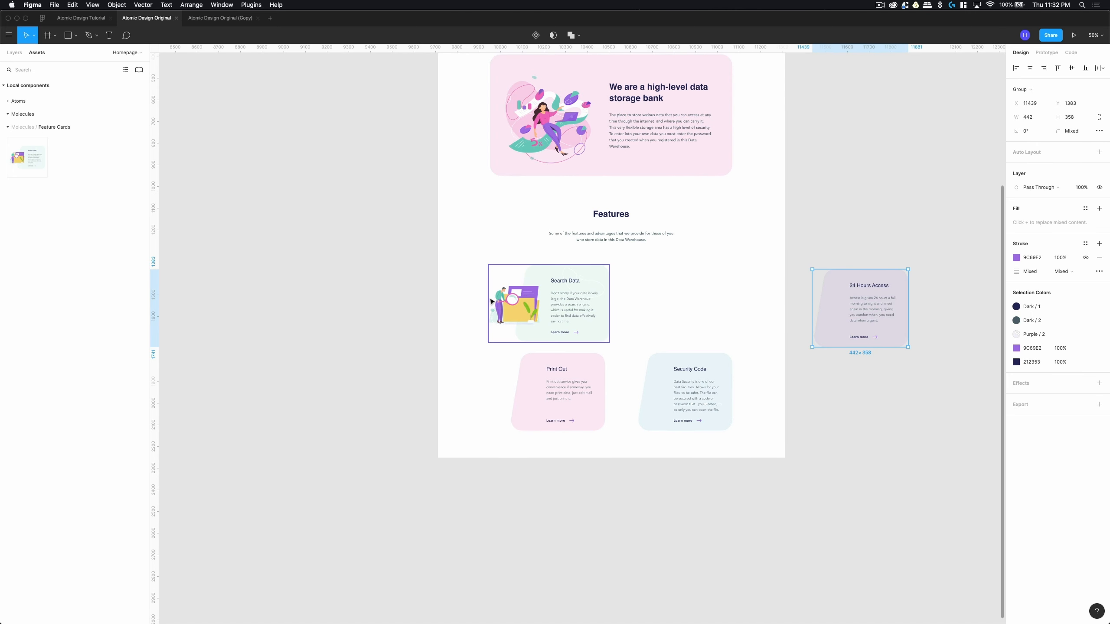
Duplicate the Search Data card instance into the vacated 24 Hours Access spot at X 864, Y 1873.
left_click(556, 303)
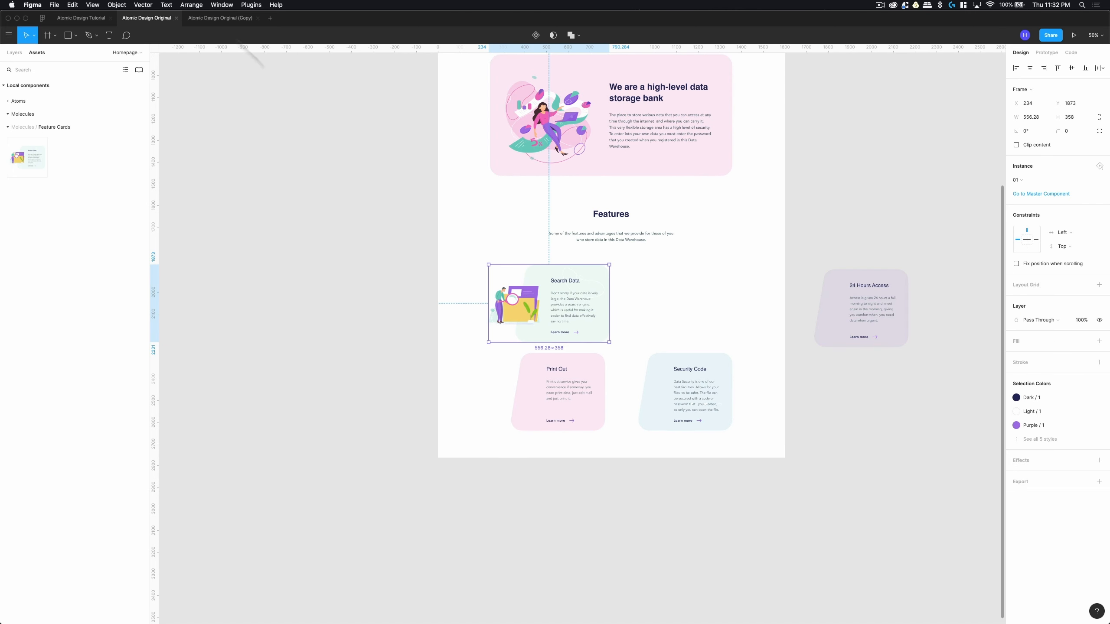
left_click(14, 53)
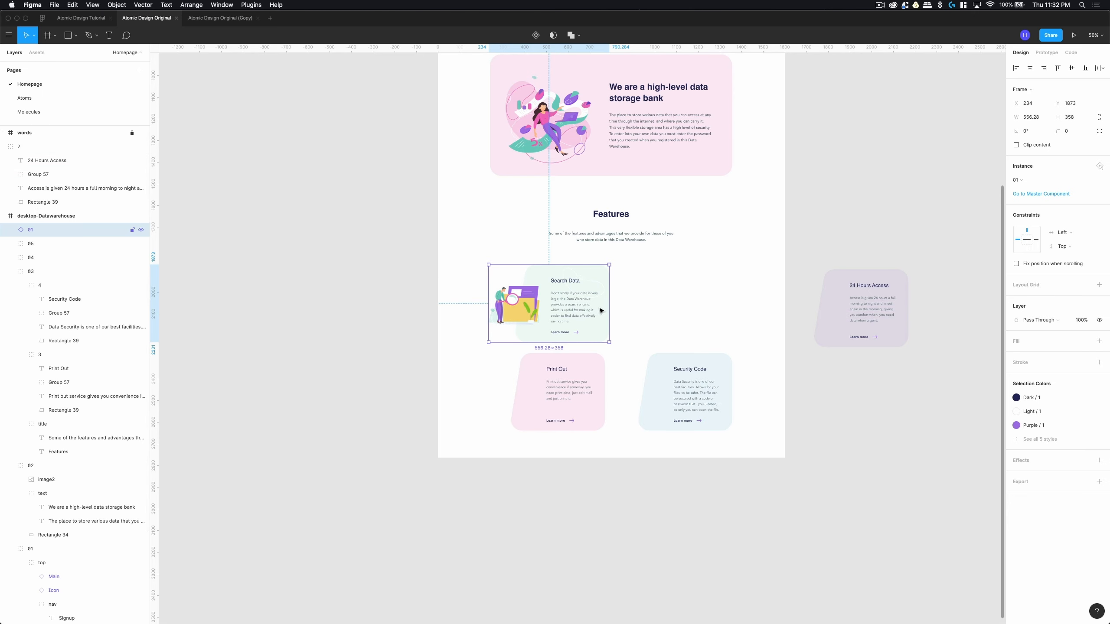
left_click_drag(576, 304, 660, 306)
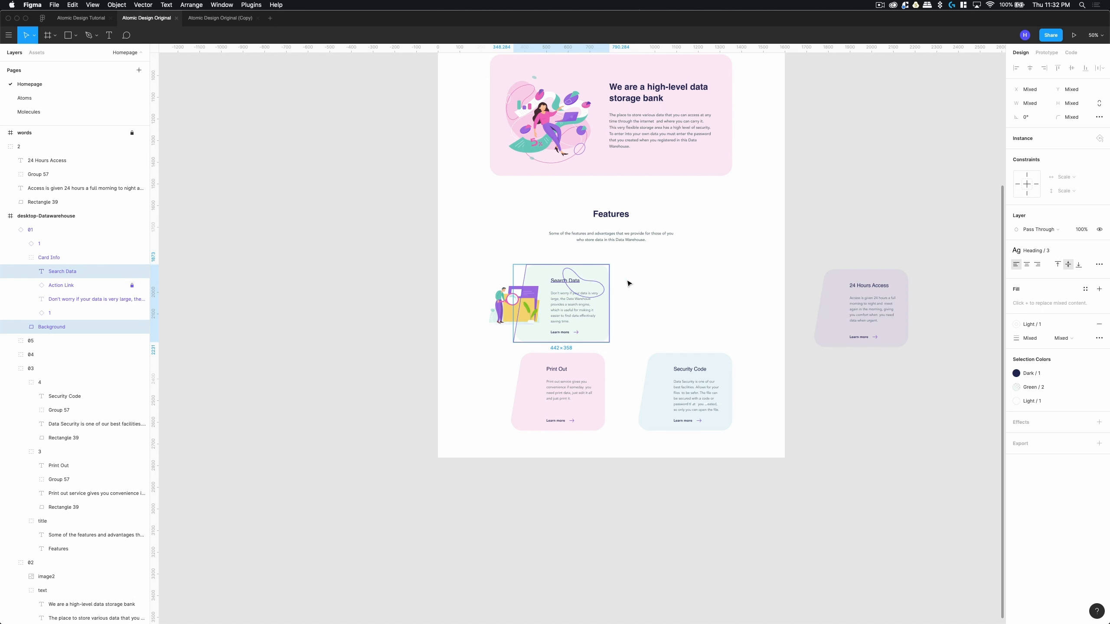
left_click(595, 285)
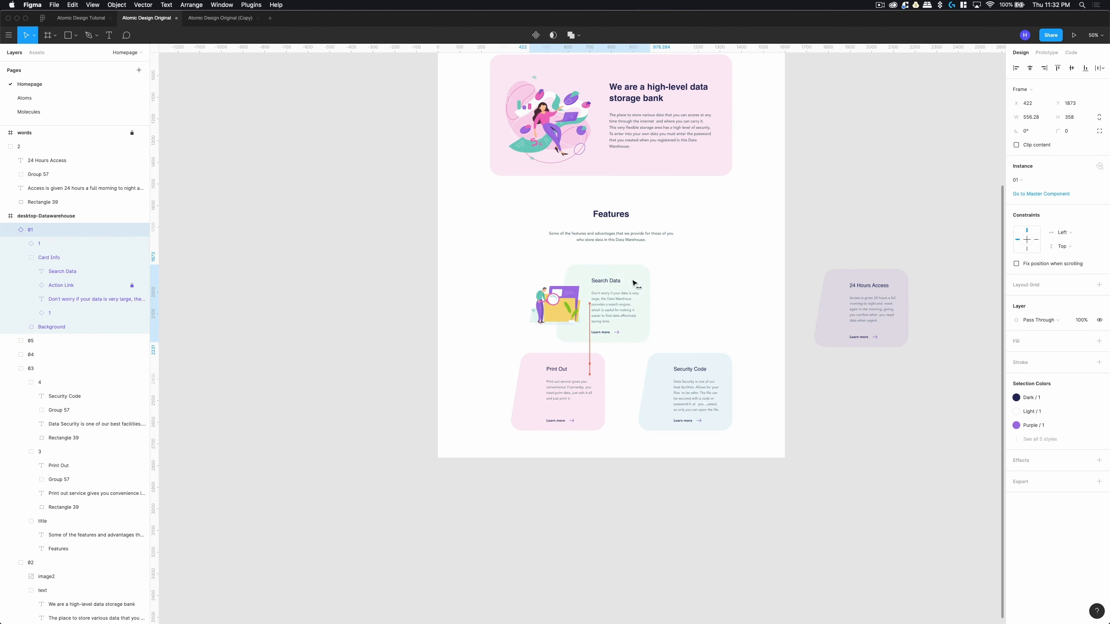
left_click_drag(597, 281, 734, 280)
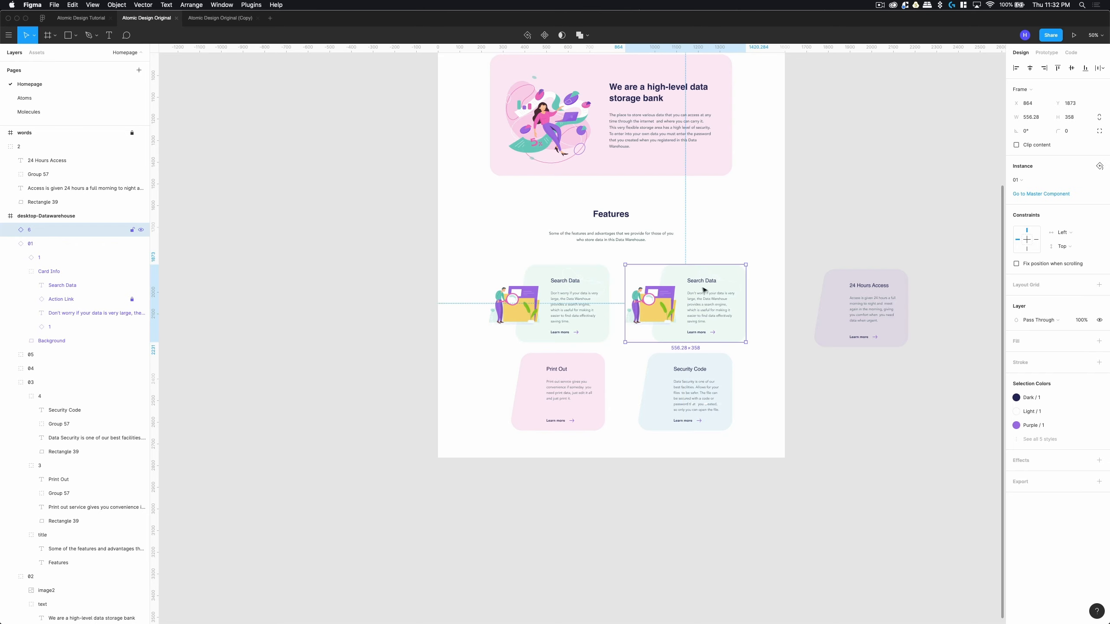
Rename the first Search Data card instance to 1 and its duplicate in the second spot to 2.
double_click(38, 245)
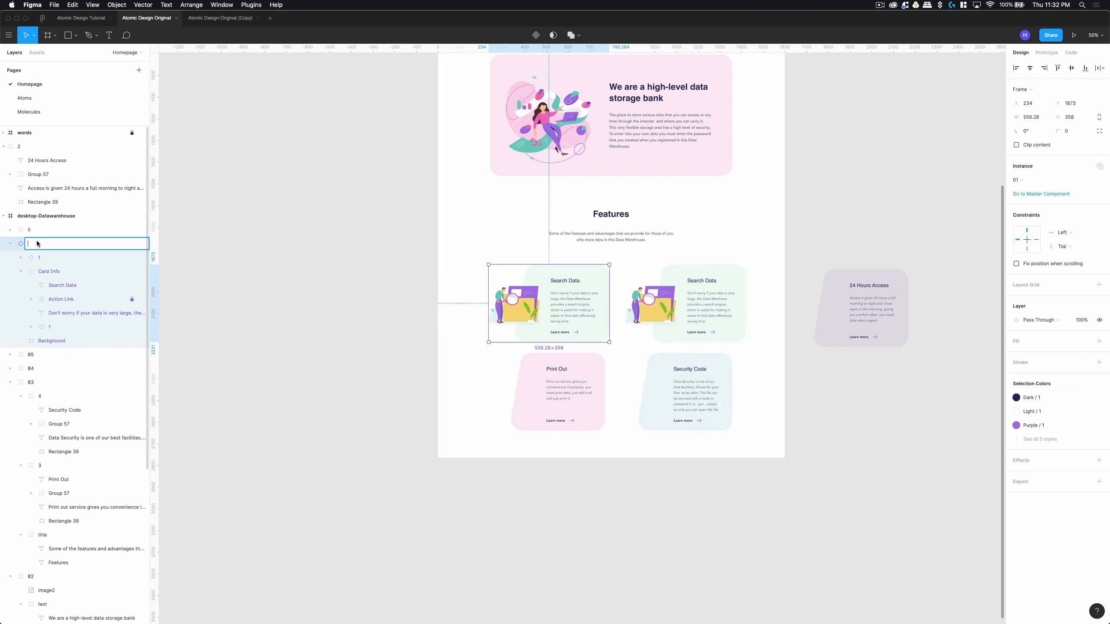
type("1")
double_click(45, 232)
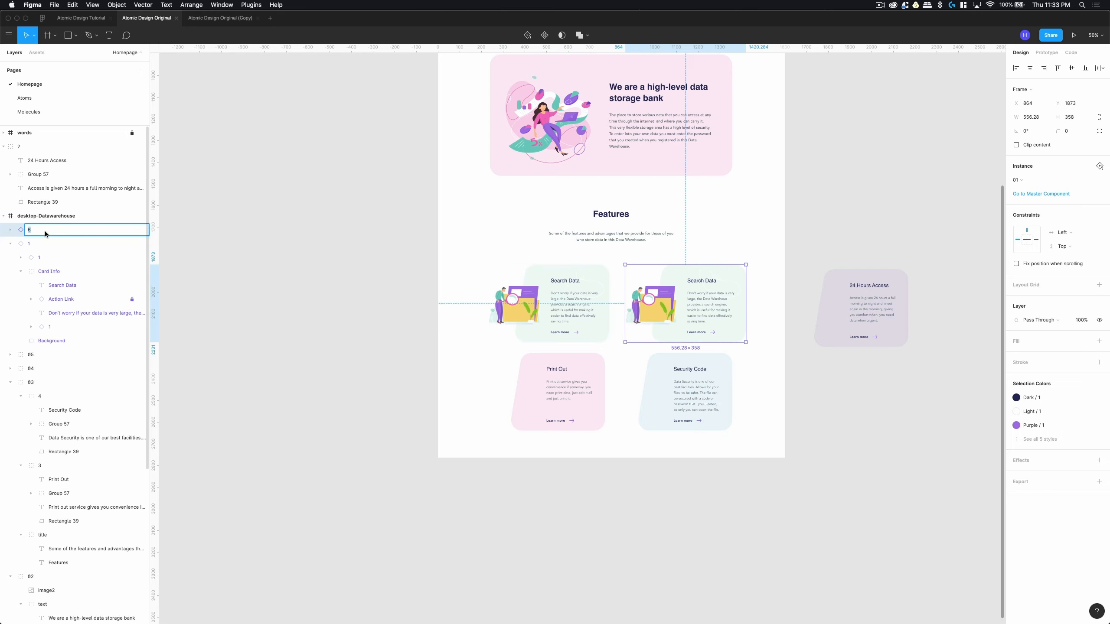
type("2")
key("Return")
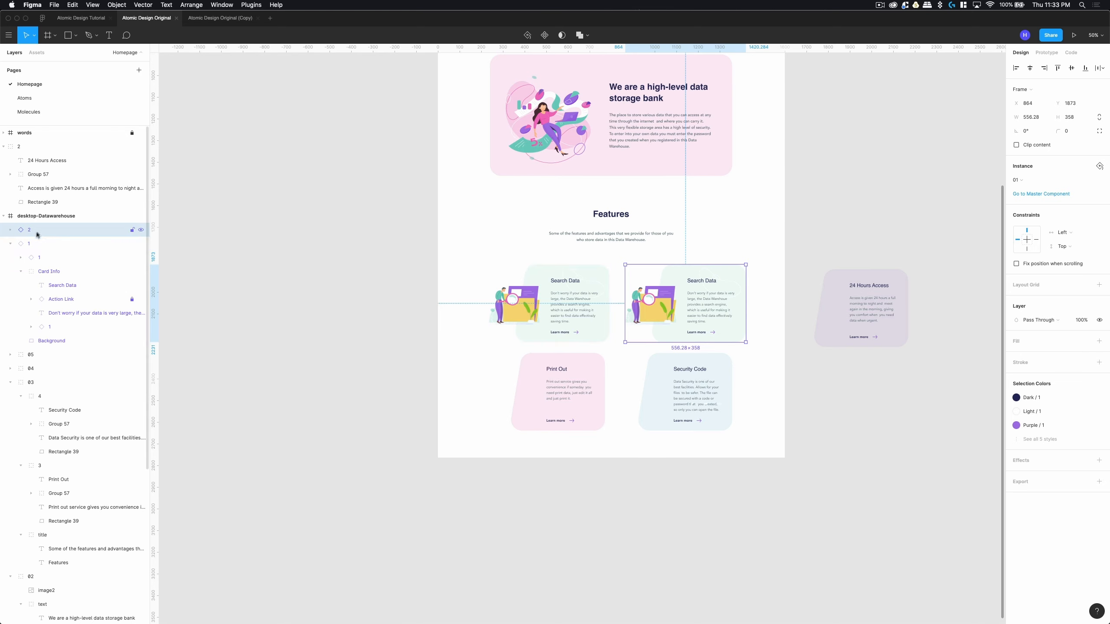
Swap the illustration nested in card instance 2 for component 2.
left_click(10, 244)
left_click(11, 230)
left_click(38, 245)
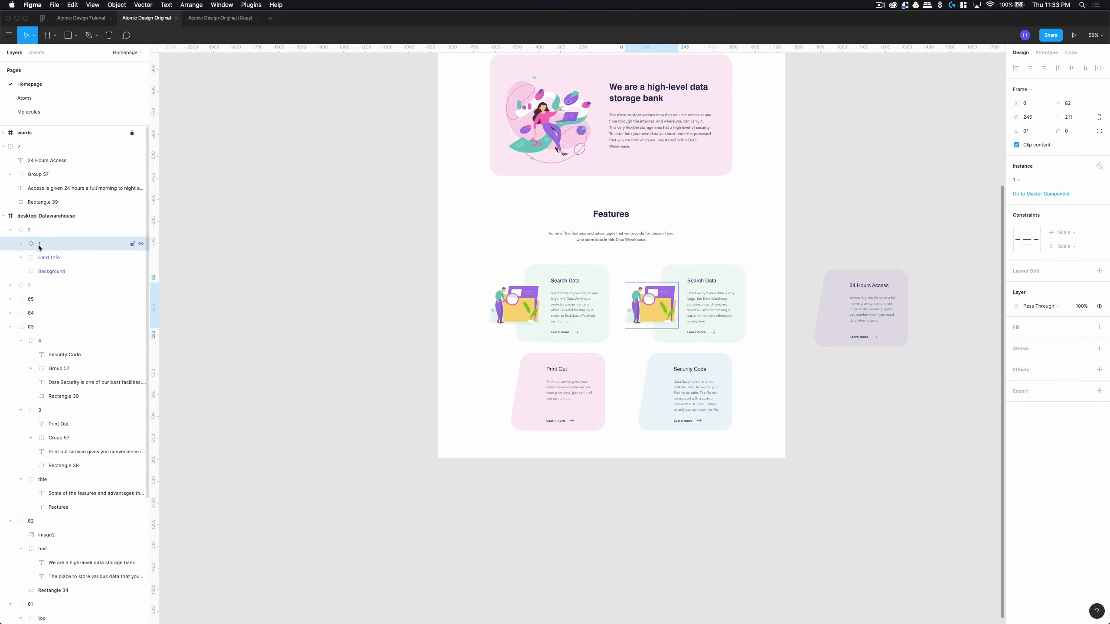
left_click(1037, 179)
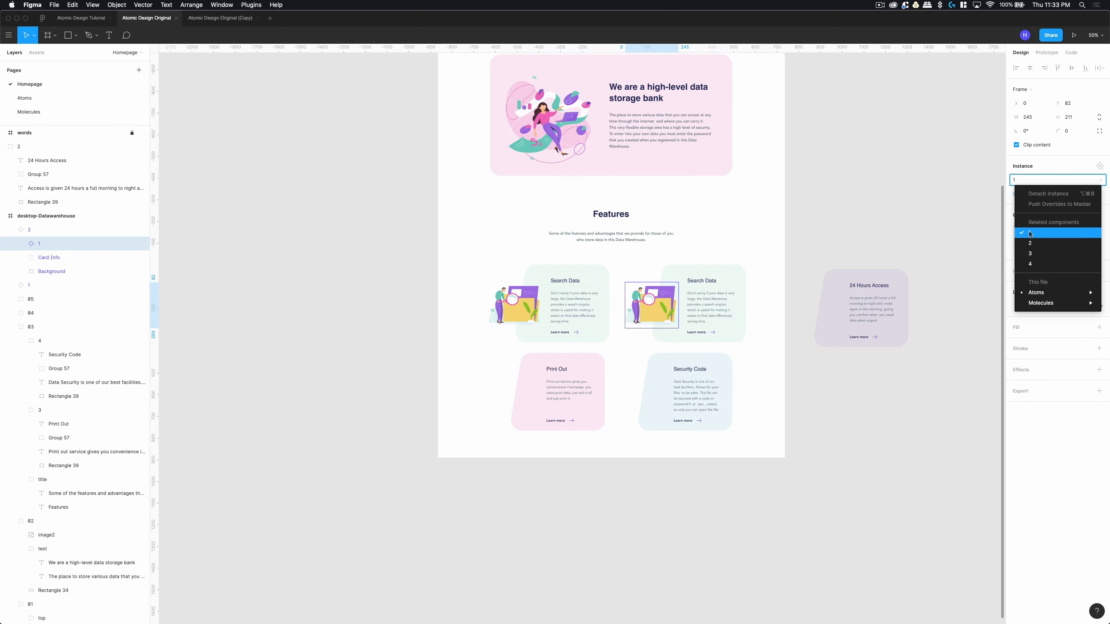
left_click(1028, 247)
Set the fill of the Background layer in card instance 2 to the Purple / 2 color style.
double_click(692, 274)
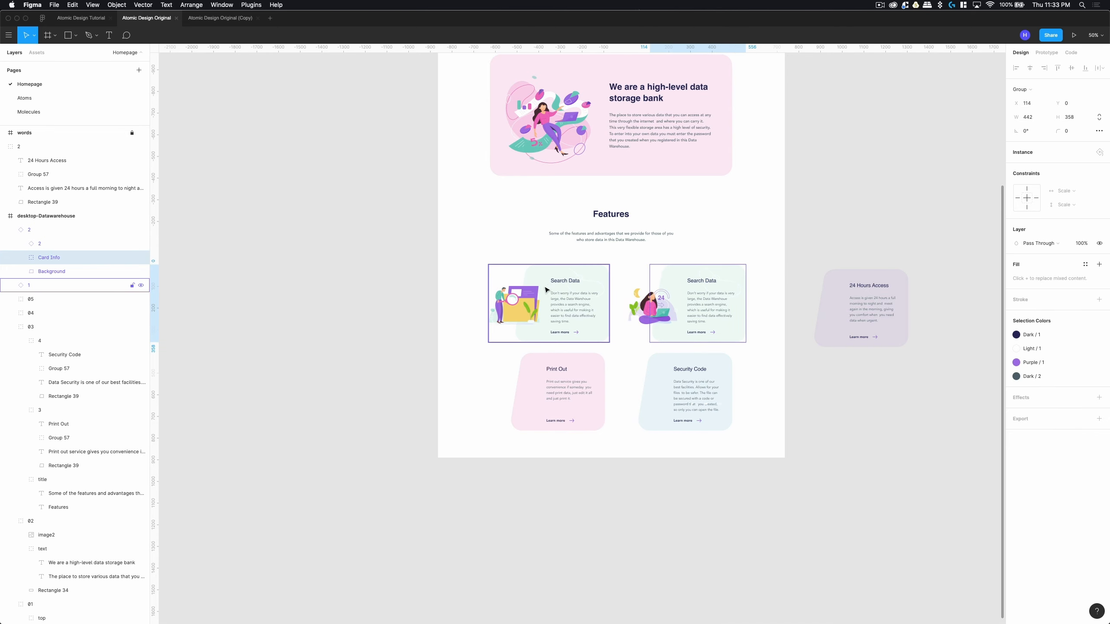
key("shift+0")
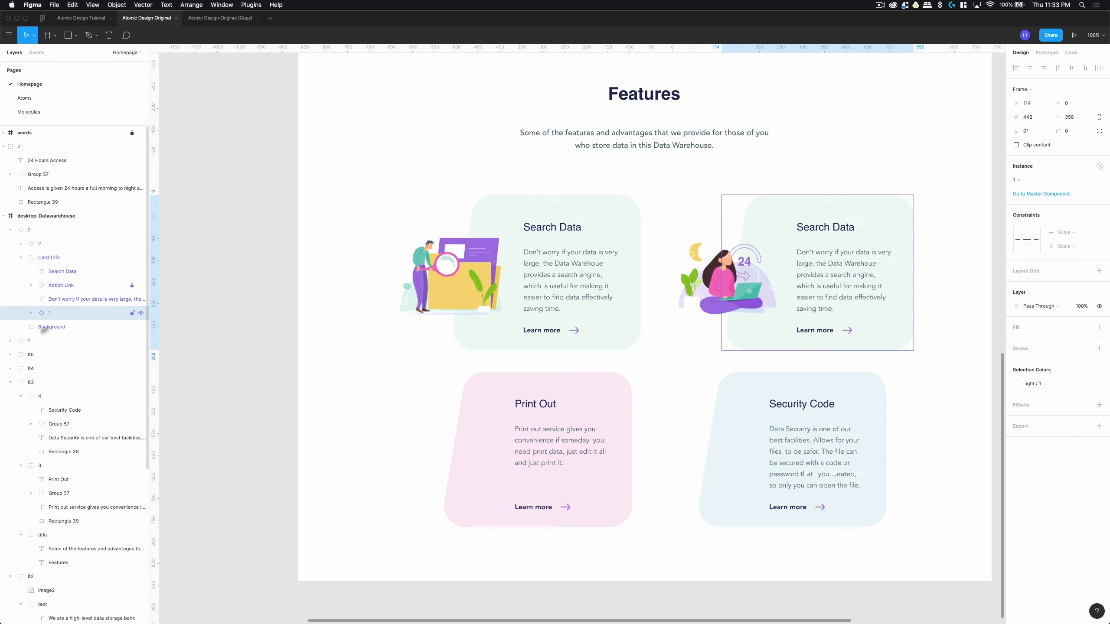
left_click(70, 329)
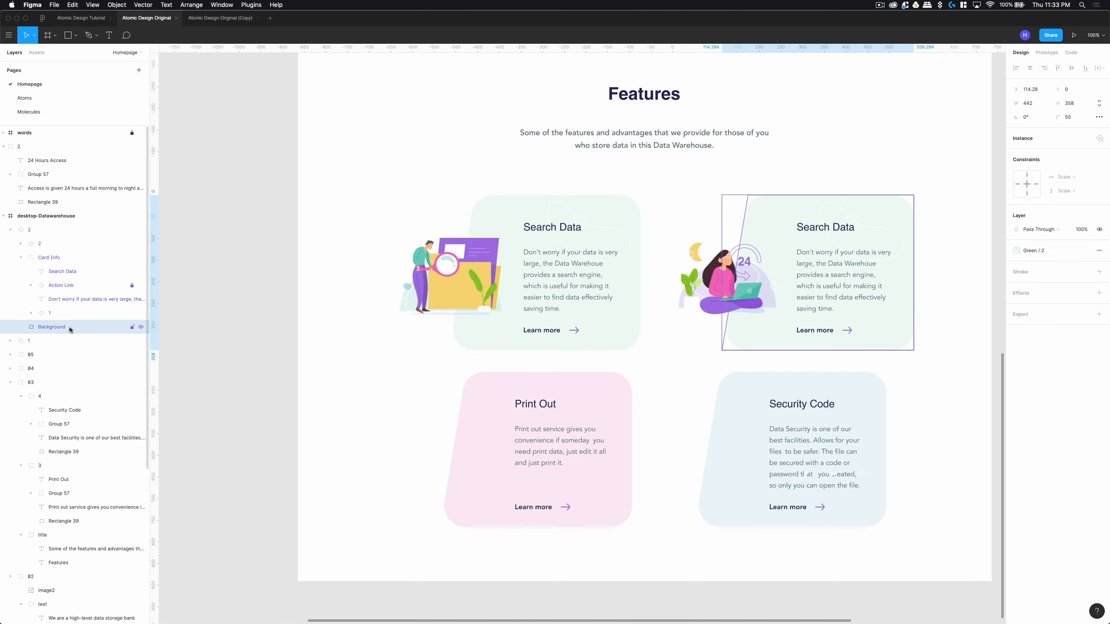
left_click(1031, 251)
left_click(945, 269)
scroll(918, 262, "right", 5)
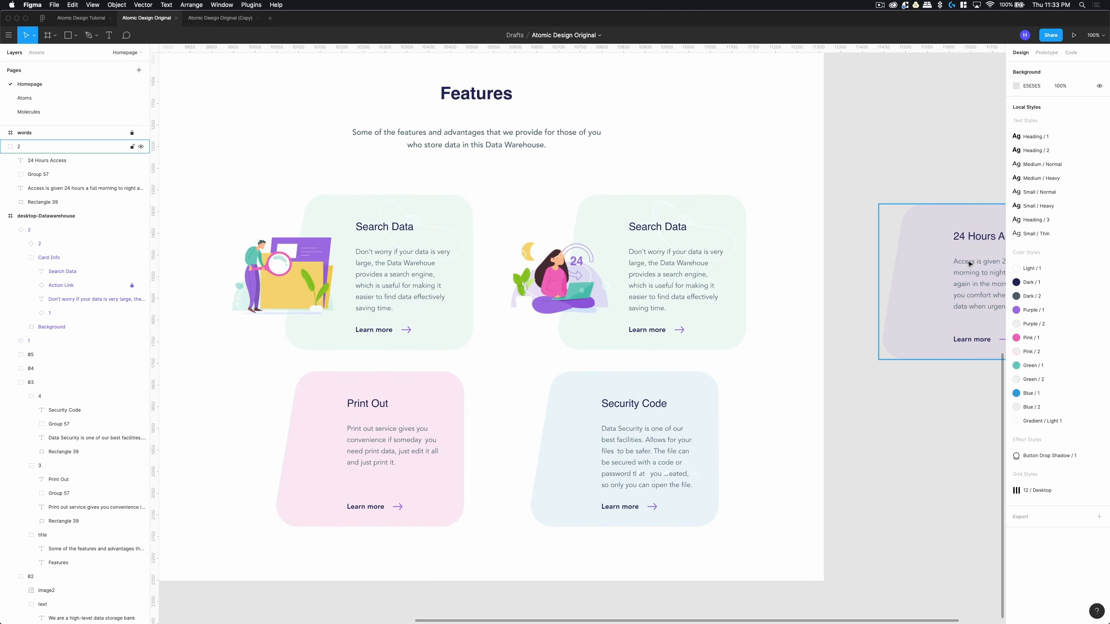
double_click(596, 213)
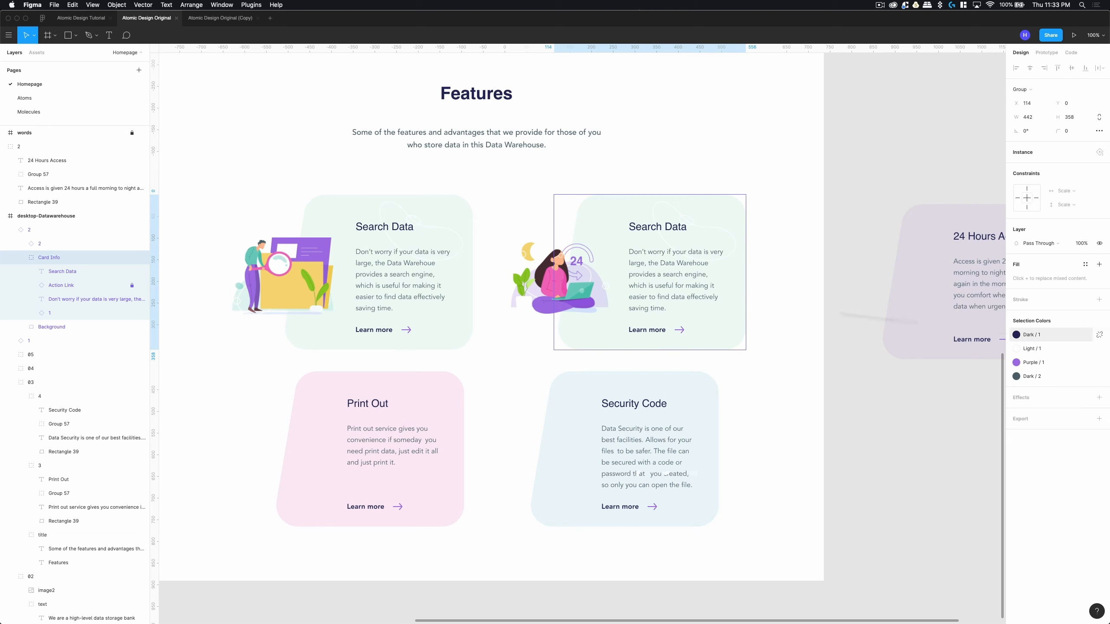
double_click(607, 228)
left_click(60, 326)
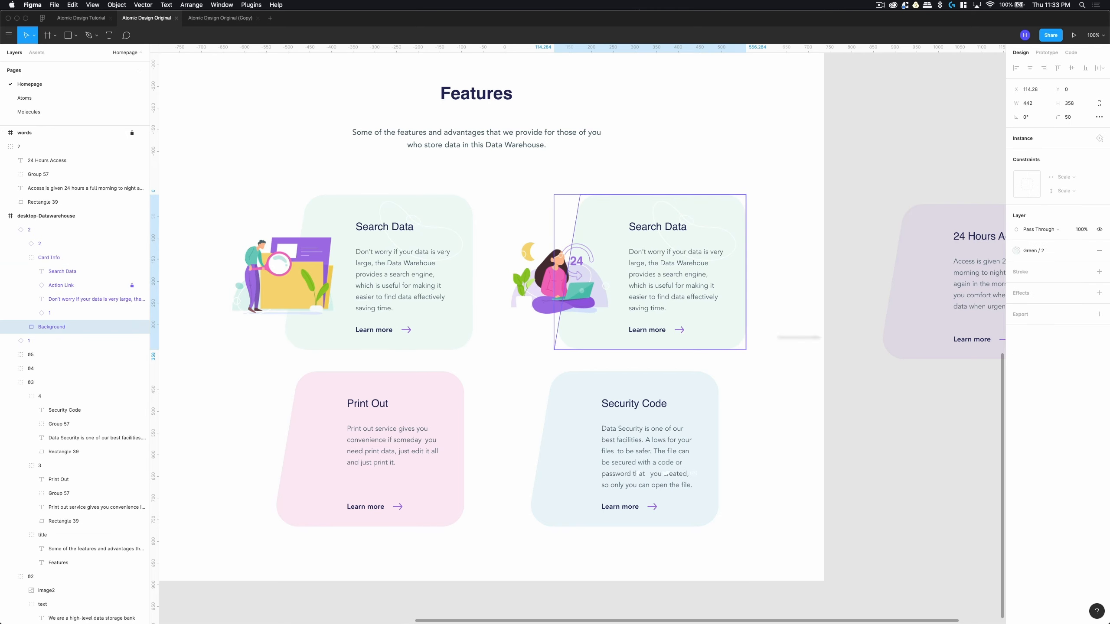
left_click(1029, 252)
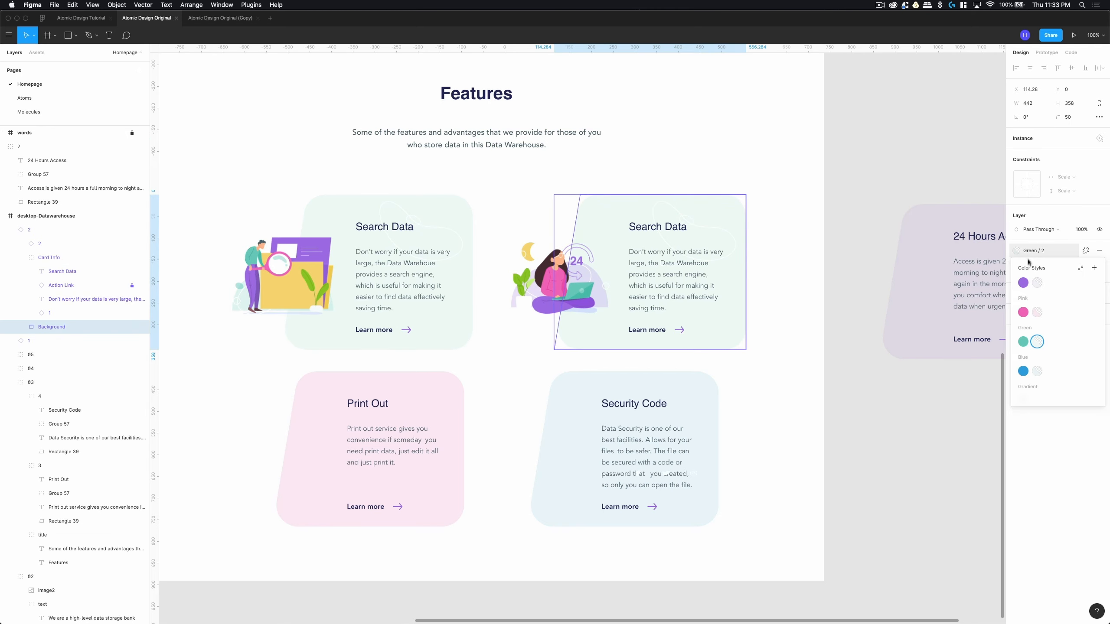
left_click(1039, 284)
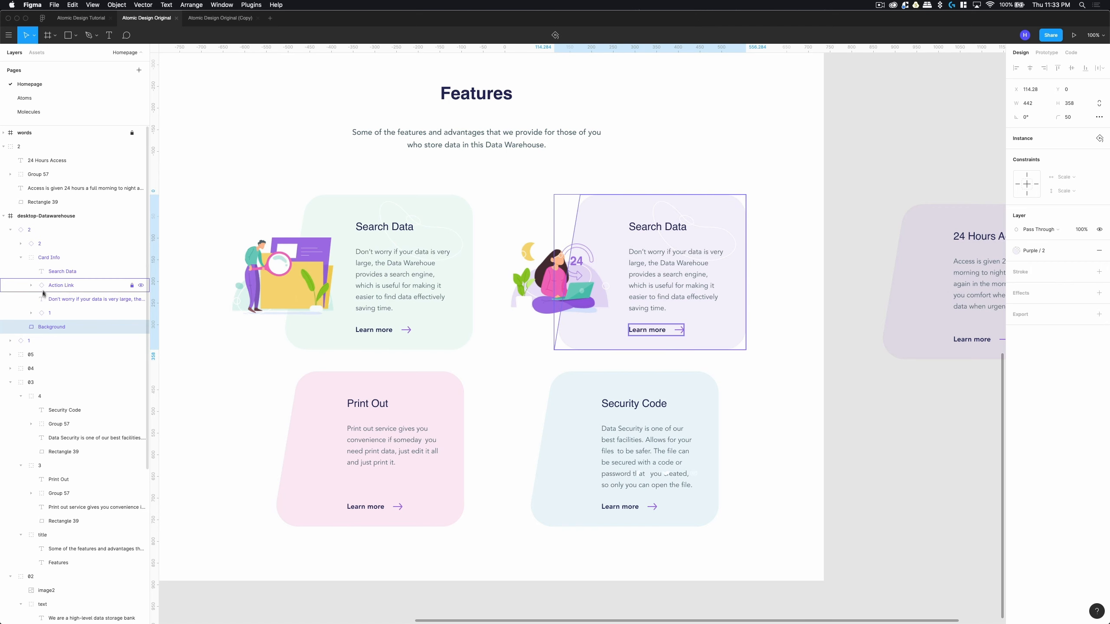
Swap the nested background pattern in card 2's Card Info for component 2 and hide its Rectangle 48.
left_click(62, 315)
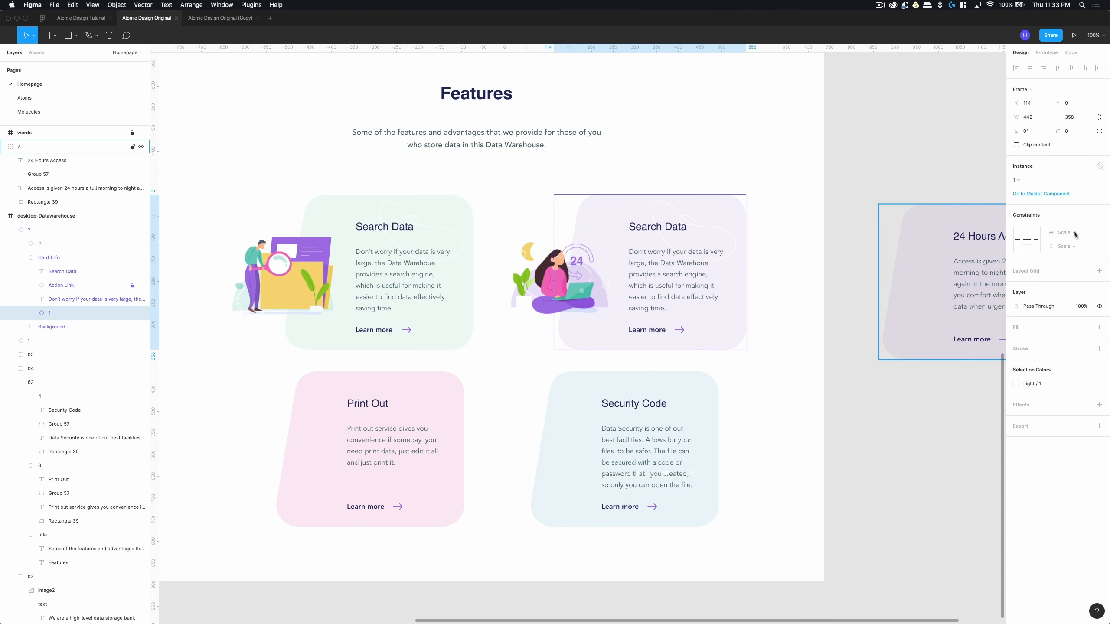
left_click(1015, 180)
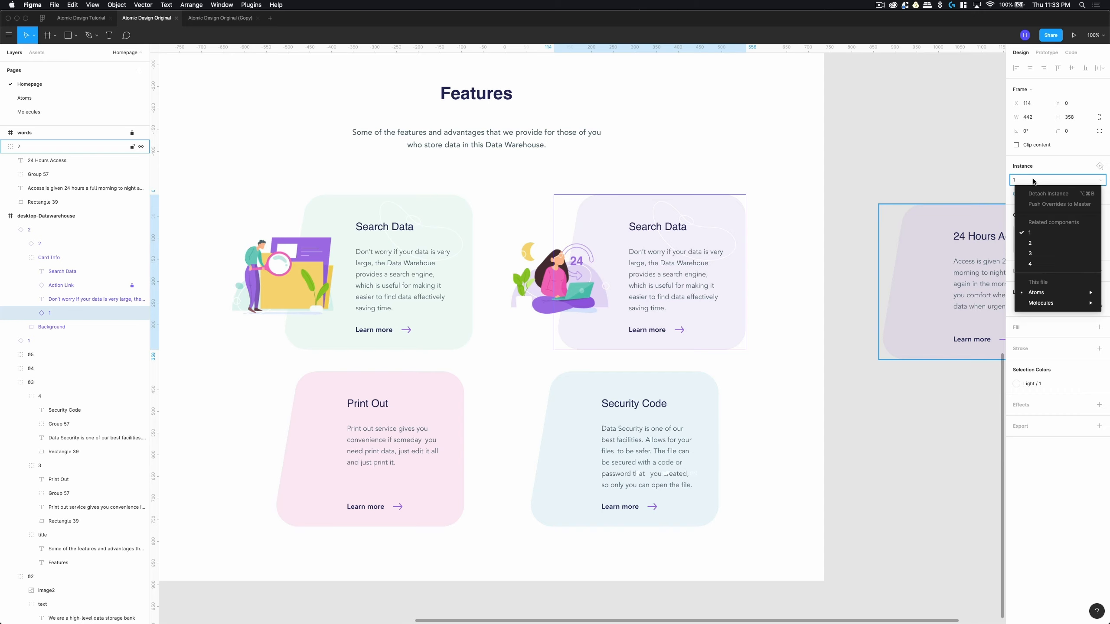
left_click(1036, 245)
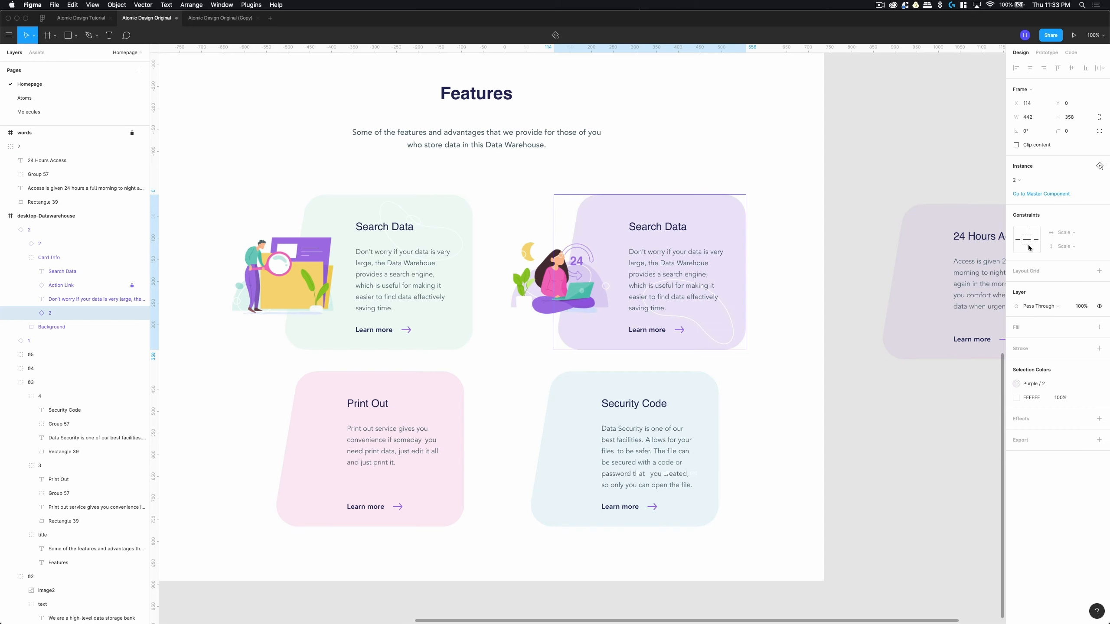
left_click(31, 313)
left_click(82, 342)
left_click(140, 340)
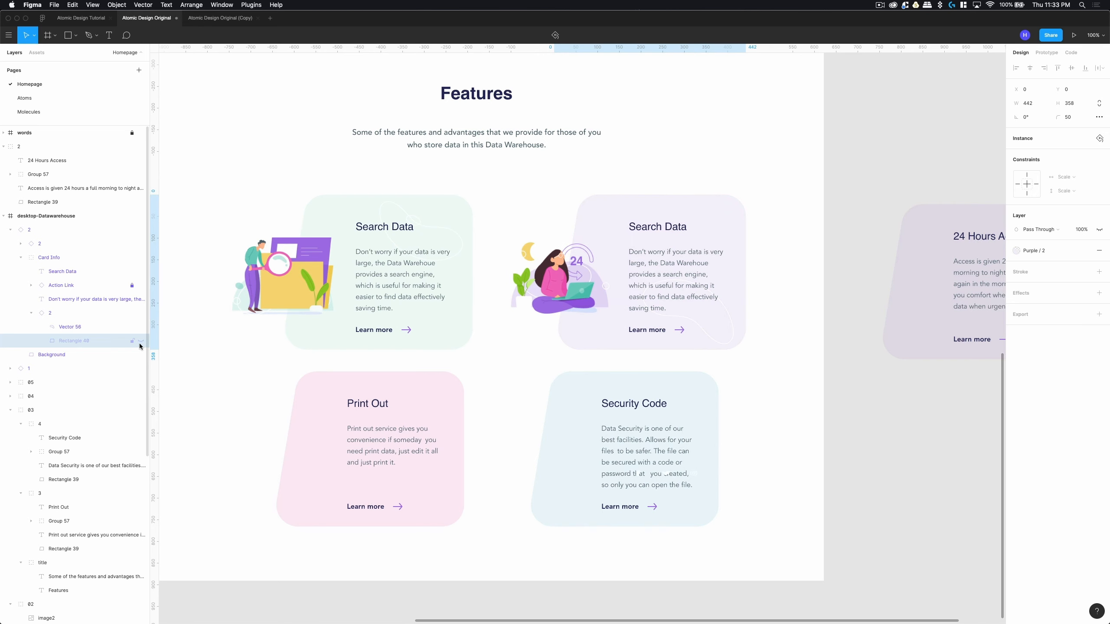
Change the title of card instance 2 to "24 Hour Access".
left_click(893, 381)
scroll(767, 271, "right", 5)
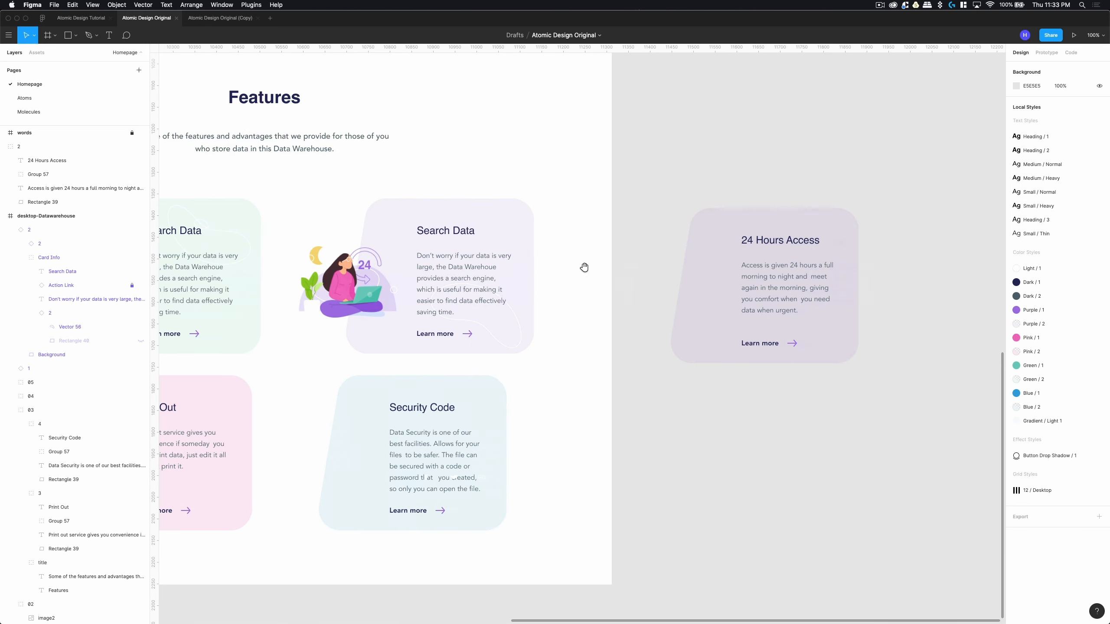
left_click(444, 235, "super")
double_click(443, 234)
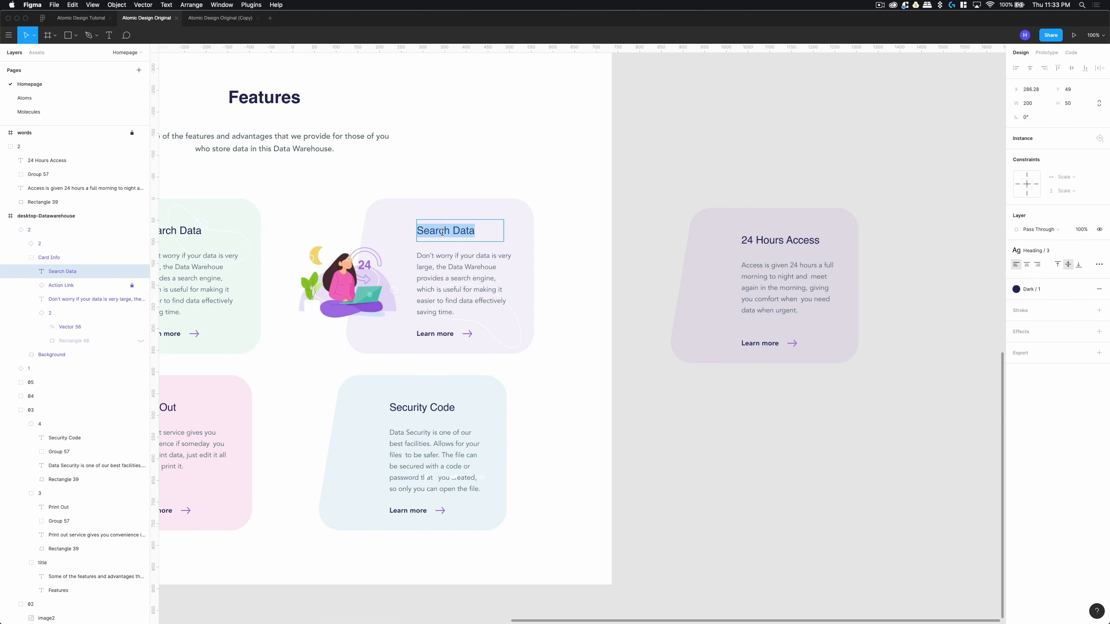
type("2")
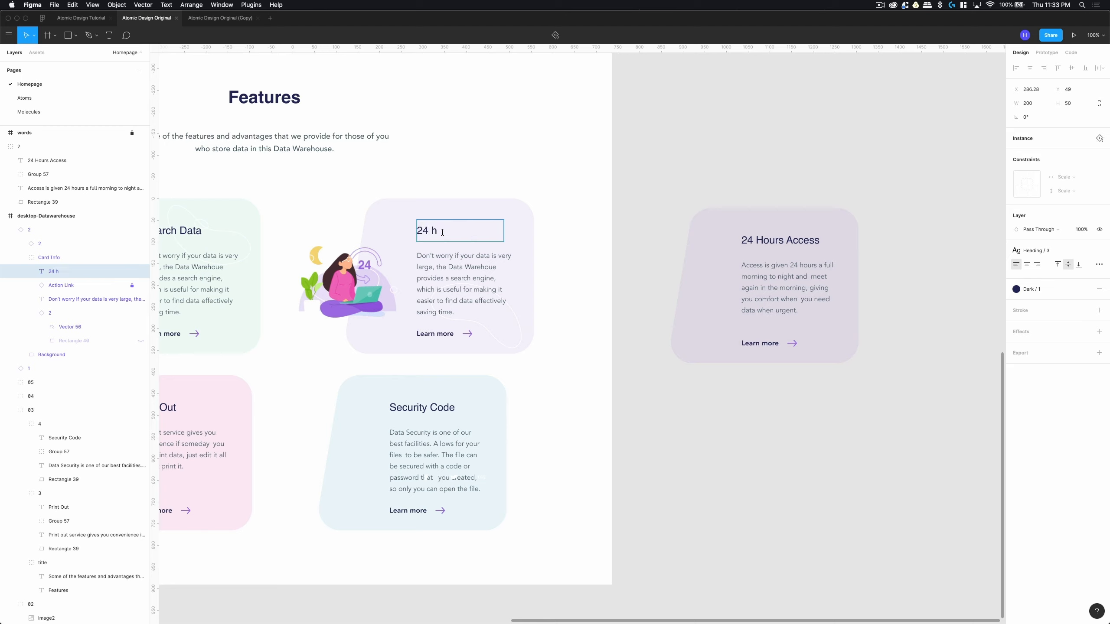
type("4 Hour Access")
Replace card 2's description with the text copied from the original 24 Hours Access card on the canvas.
triple_click(759, 277)
key("super+c")
triple_click(451, 290)
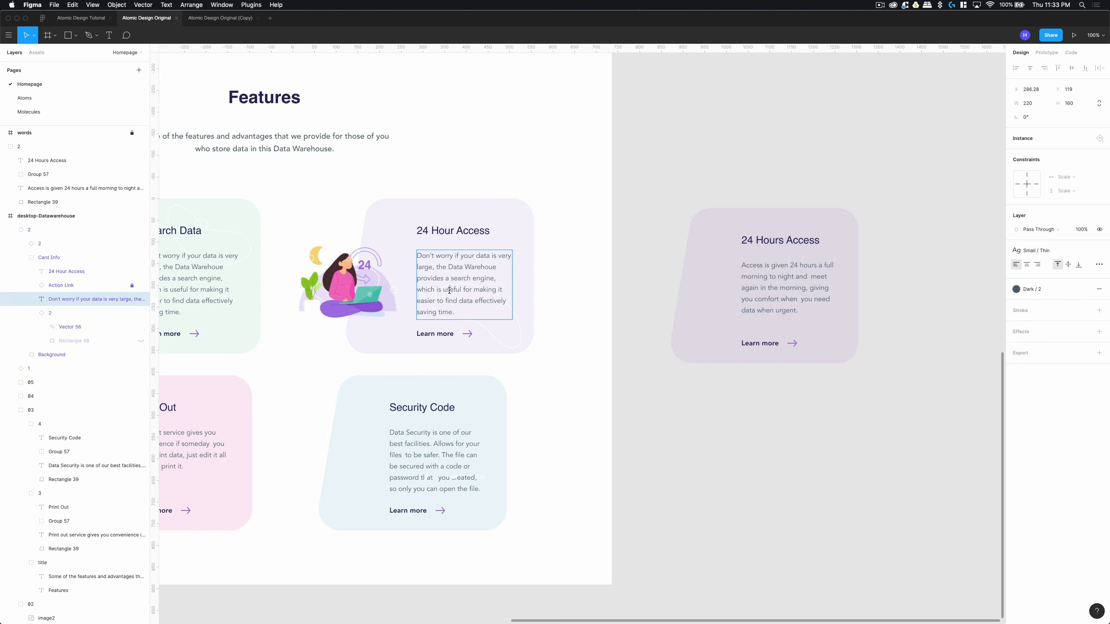
key("super+v")
left_click(797, 436)
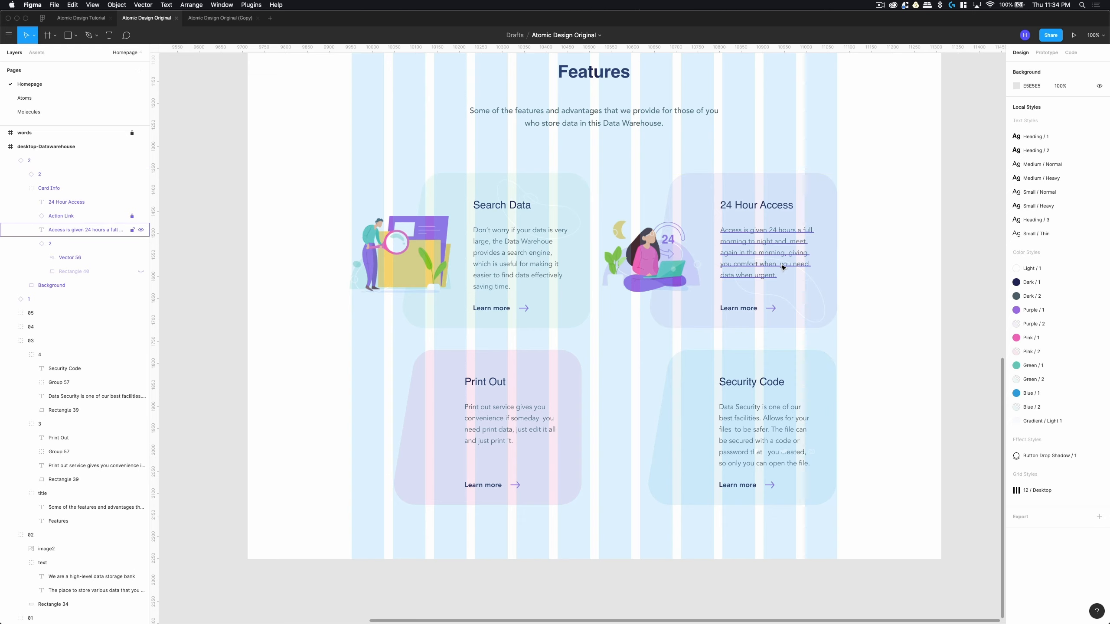
Hide the layout grids and move the original Print Out and Security Code cards onto the empty canvas below the homepage frame.
key("super+minus")
left_click_drag(765, 391, 737, 346)
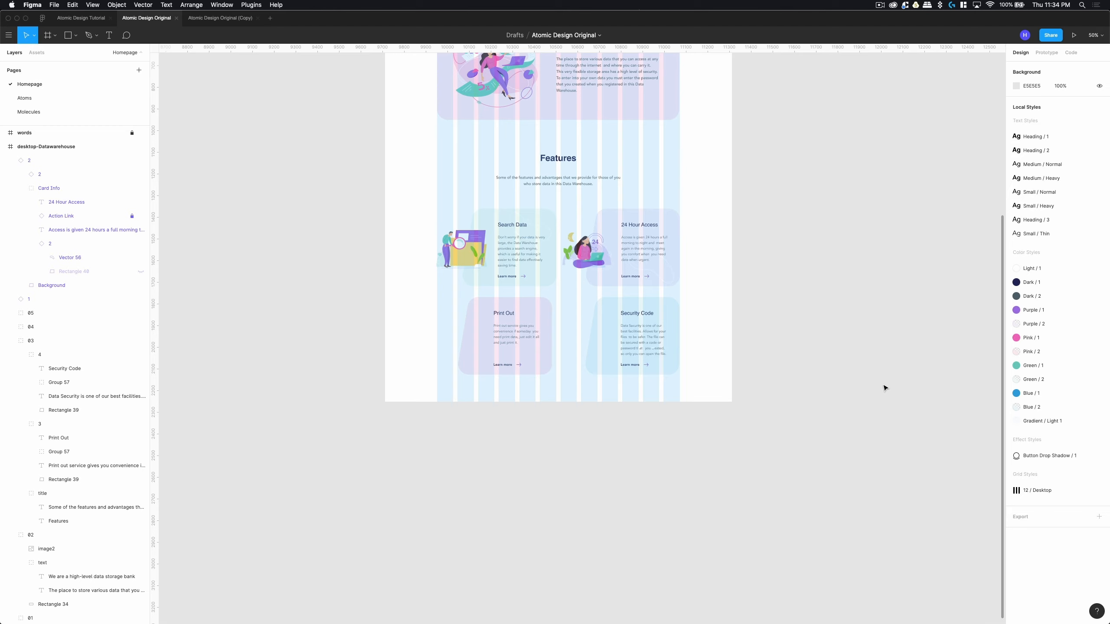
key("ctrl+g")
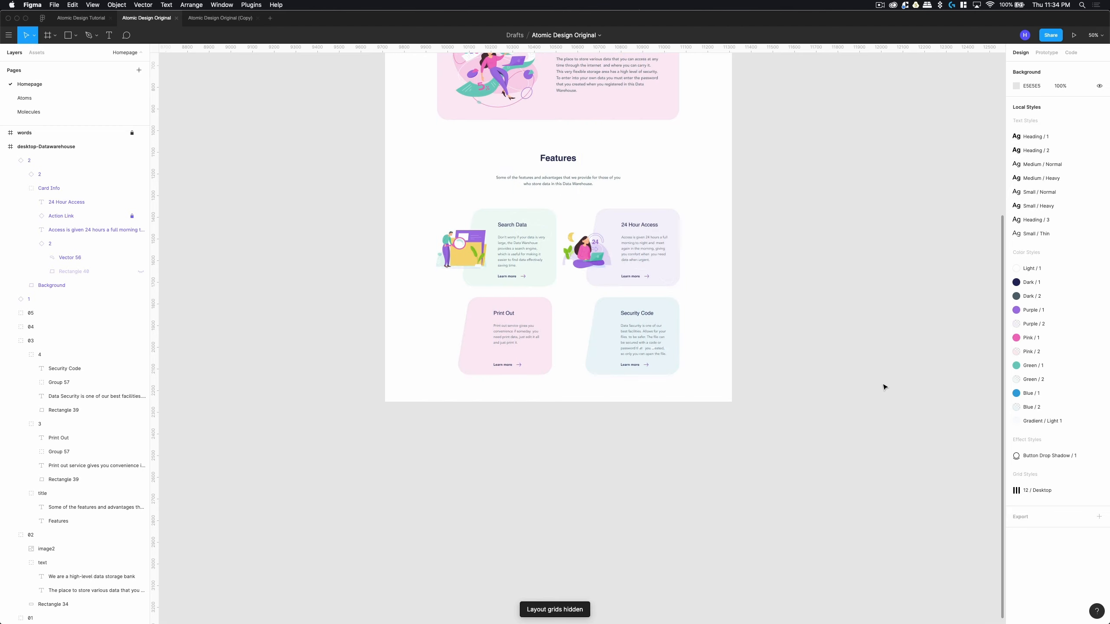
left_click(512, 341)
left_click_drag(512, 341, 493, 503)
left_click_drag(639, 360, 647, 499)
Duplicate the 24 Hour Access card instance twice into the vacated second row of the Features section.
left_click(645, 274)
key("super+d")
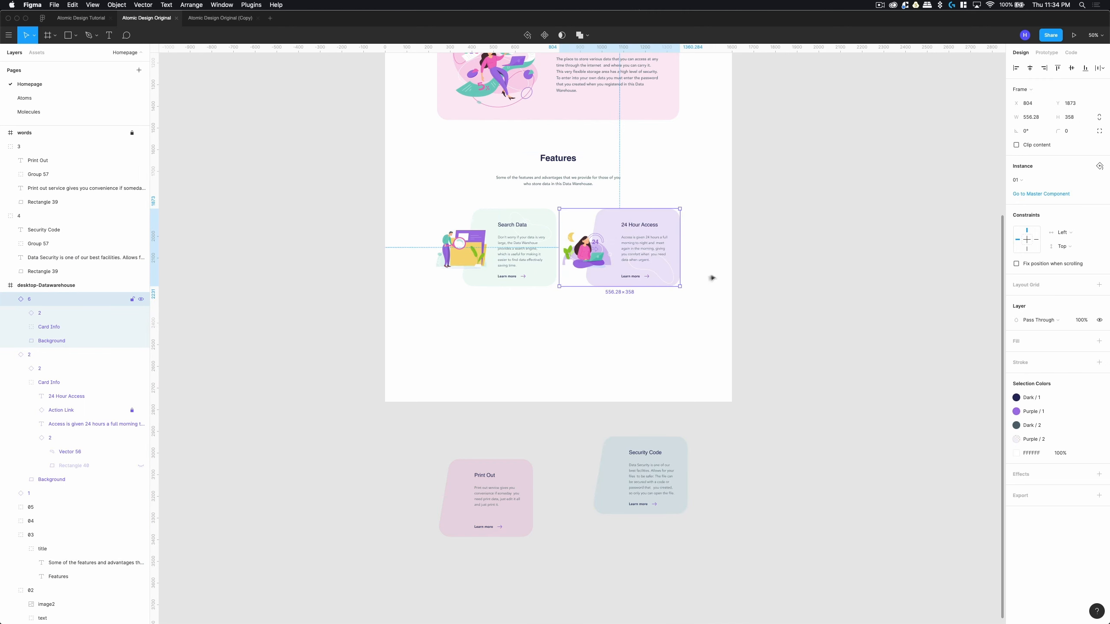
left_click_drag(645, 252, 647, 350)
key("super+d")
Rename the two duplicated card instances to 3 and 4.
left_click(41, 314)
double_click(39, 314)
type("3")
key("Return")
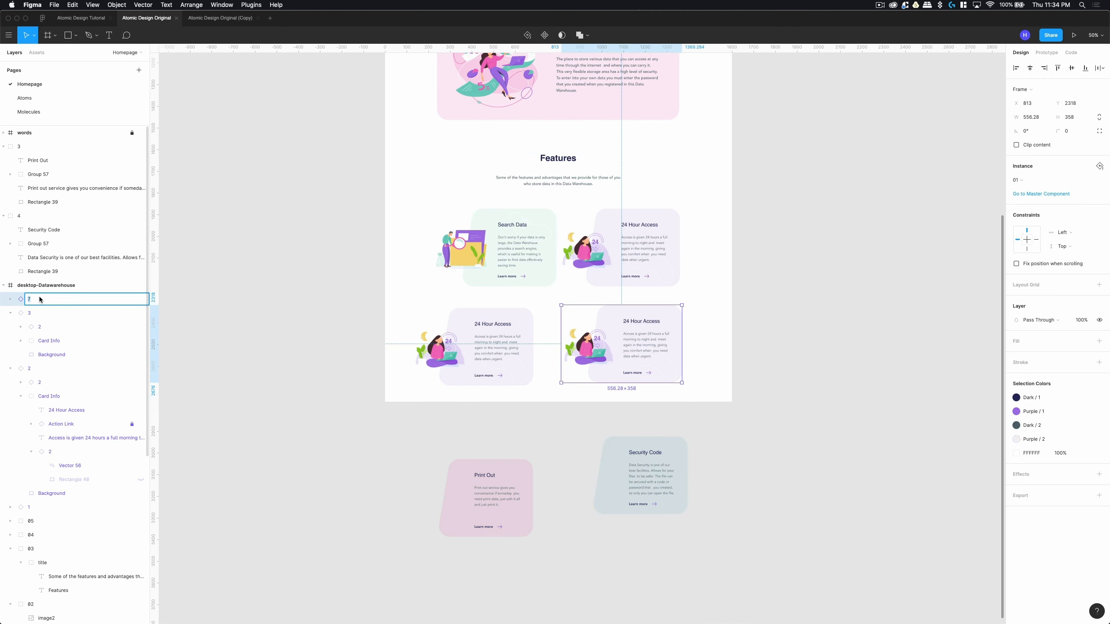
Position card 3 at X 234, Y 2271 beneath Search Data and align card 4 beside it beneath 24 Hour Access.
scroll(460, 306, "up", 5)
key("Up")
key("Up")
key("Up")
key("Up")
key("Up")
key("Up")
key("Up")
key("Up")
key("Up")
key("Up")
key("Up")
key("Up")
key("Up")
key("Up")
key("Up")
key("Up")
key("Up")
key("Up")
key("Up")
key("Up")
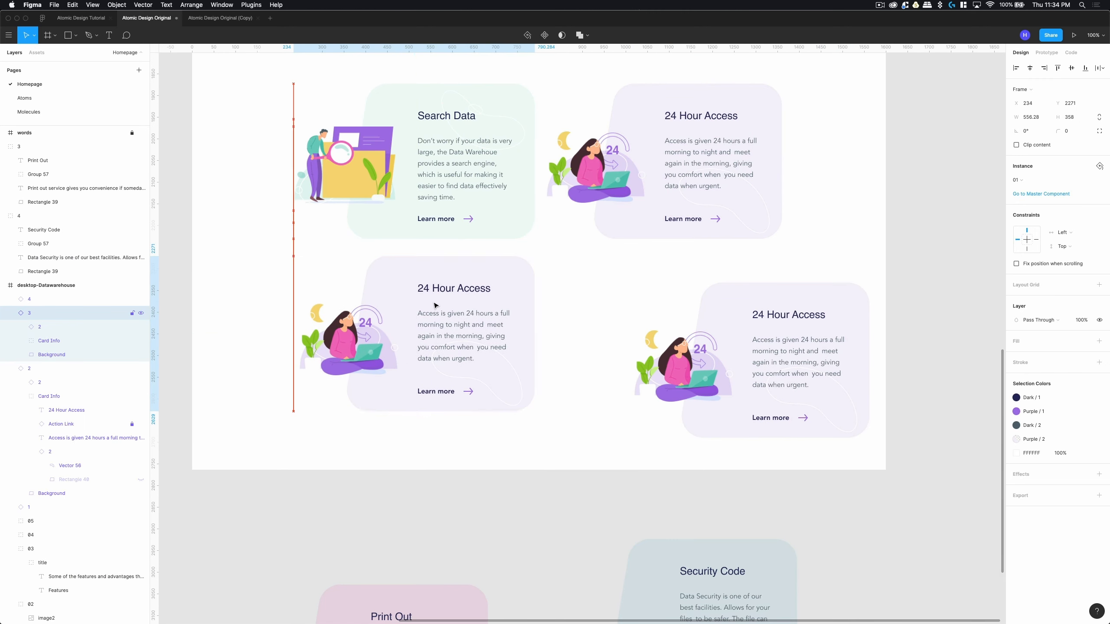
left_click_drag(768, 329, 680, 302)
left_click(526, 289)
Move the original Print Out card closer to the homepage frame and swap card 3's illustration for component 3.
left_click(419, 525)
scroll(419, 526, "down", 2)
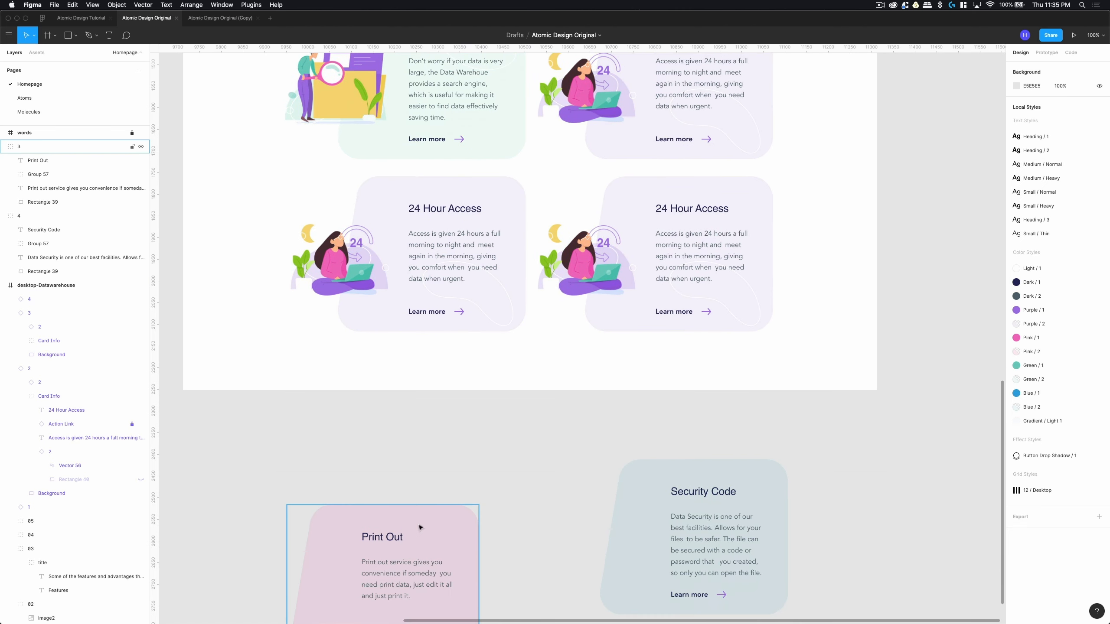
left_click_drag(419, 526, 418, 434)
double_click(343, 261)
left_click(1048, 179)
left_click(1045, 265)
Set the fill of card 3's Background layer to the Pink / 2 color style.
left_click(511, 197)
double_click(511, 197)
left_click(53, 409)
left_click(1031, 251)
left_click(1039, 376)
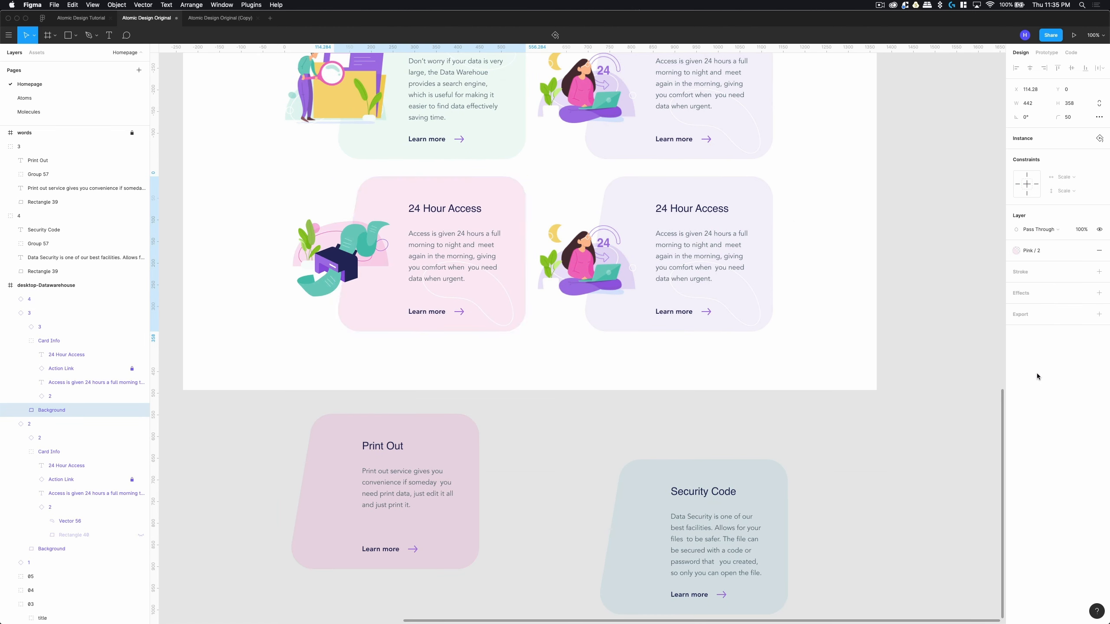
Swap the nested background pattern in card 3's Card Info for component 3 and hide its background rectangle.
left_click(50, 397)
left_click(1036, 179)
left_click(1043, 264)
left_click(31, 397)
left_click(140, 425)
left_click(32, 396)
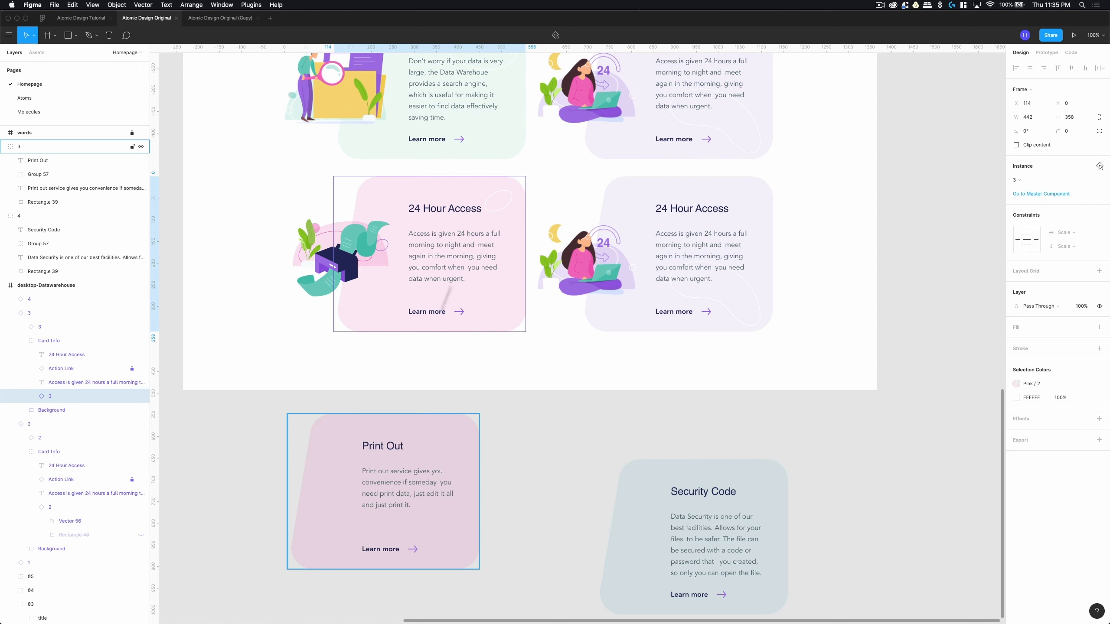
Replace card 3's title and description with the texts copied from the original Print Out card.
double_click(382, 446)
double_click(445, 209)
key("super+v")
double_click(382, 483)
key("super+a")
double_click(455, 256)
key("super+v")
Delete the original Print Out card and move the original Security Code card closer to the homepage frame.
left_click(430, 462)
key("Delete")
left_click_drag(732, 516, 572, 474)
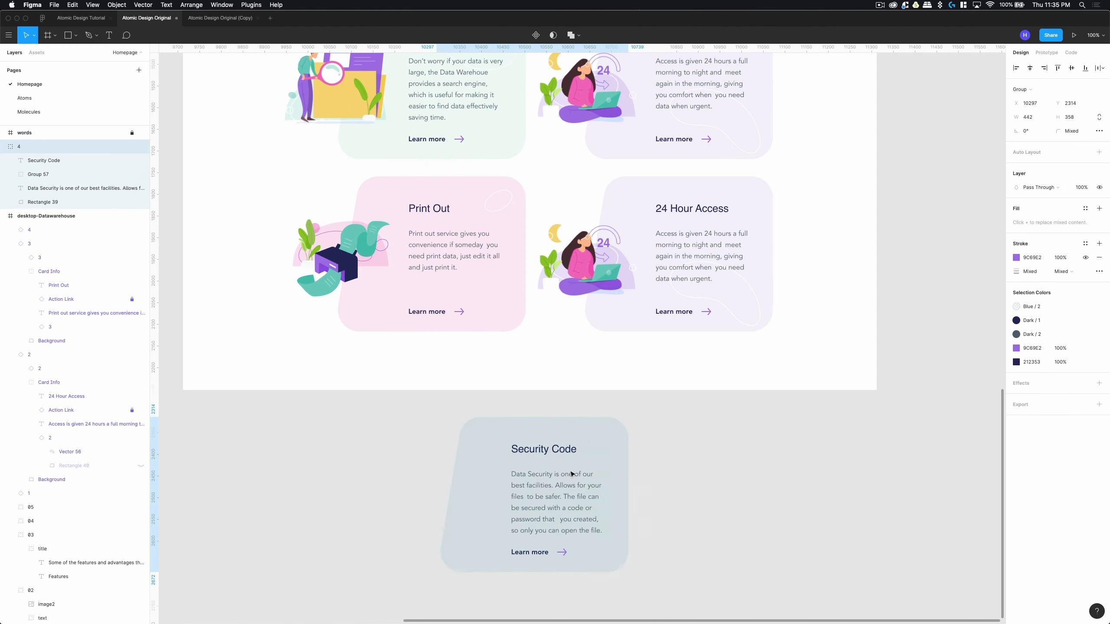
Replace card 4's title and description with the texts copied from the original Security Code card.
double_click(544, 450)
double_click(692, 209)
key("super+v")
double_click(556, 492)
double_click(686, 241)
key("super+v")
Swap card 4's illustration for component 4 and delete the original Security Code card from the canvas.
left_click(564, 487)
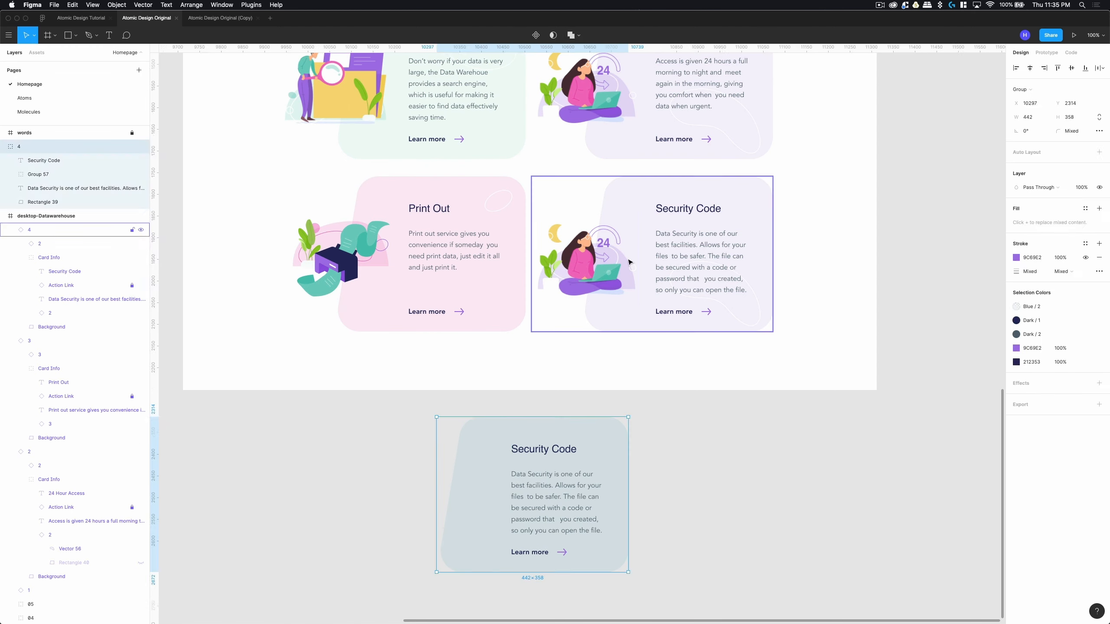
double_click(629, 260)
left_click(1035, 180)
left_click(1036, 279)
left_click(572, 483)
key("Delete")
Set the fill of card 4's Background layer to the Green / 2 color style.
left_click(42, 262)
left_click(1018, 251)
left_click(1038, 342)
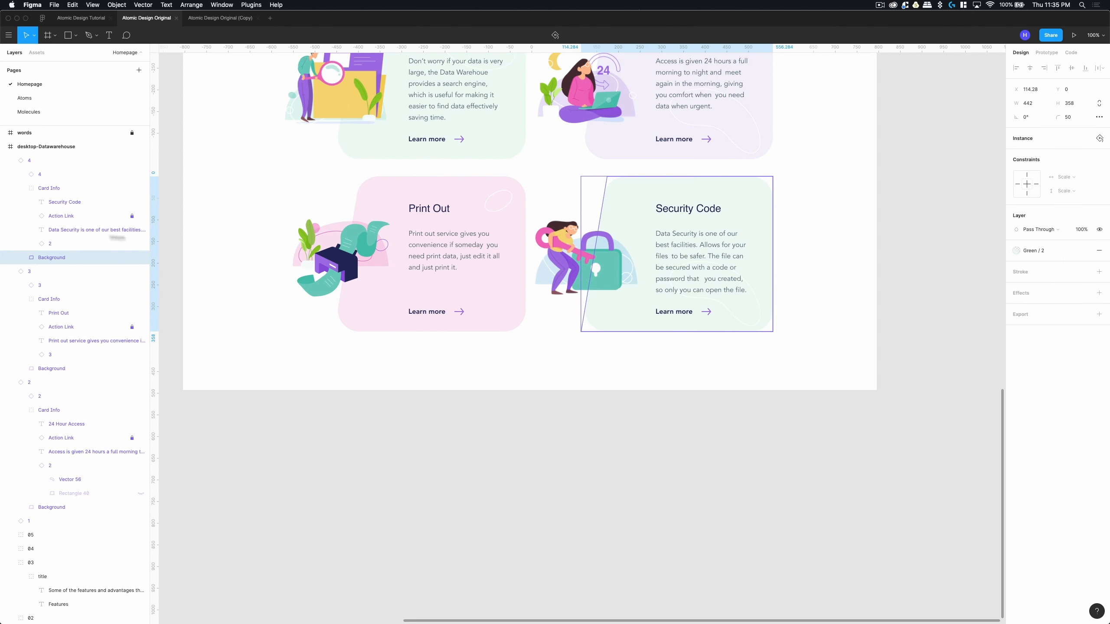
Swap the nested background pattern in card 4's Card Info for component 4 and hide its Rectangle 48.
left_click(43, 244)
left_click(1036, 180)
left_click(1036, 278)
left_click(31, 244)
left_click(141, 285)
left_click(771, 485)
Set the fill of card 4's Background layer to the Blue / 2 color style.
scroll(771, 485, "up", 1)
double_click(731, 312)
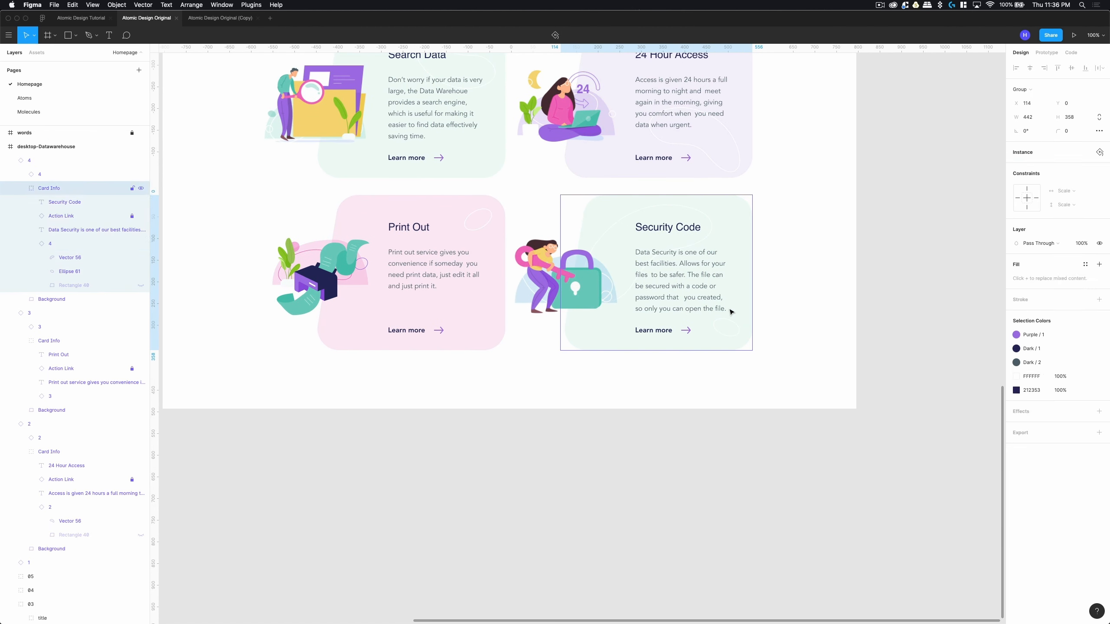
double_click(730, 312)
left_click(52, 299)
left_click(1058, 254)
left_click(1037, 370)
left_click(751, 493)
key("super+minus")
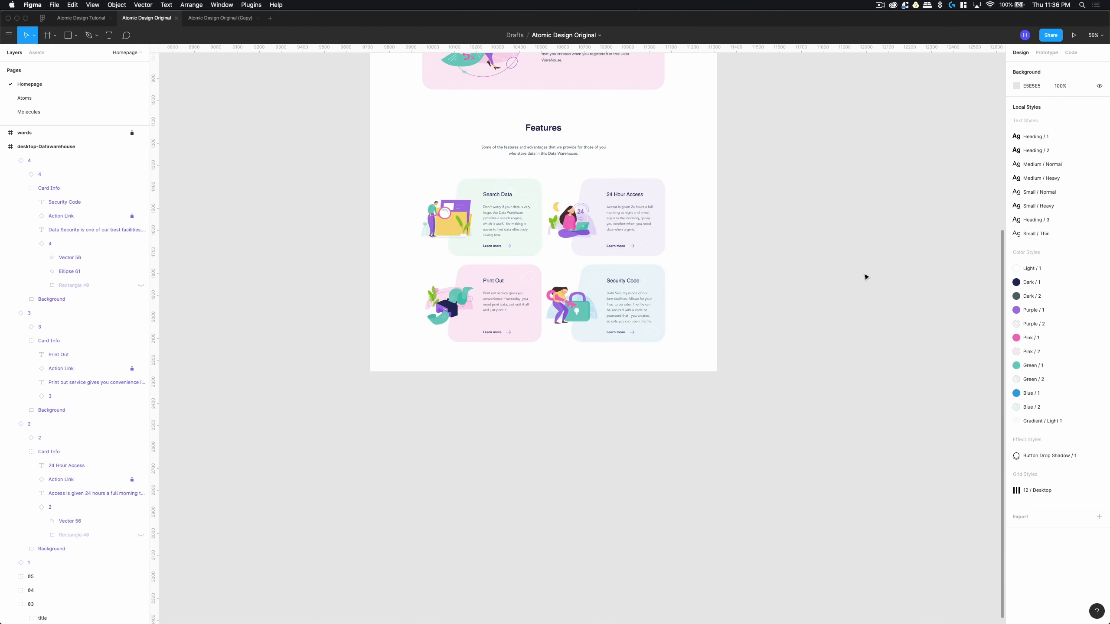
Review the Homepage from the hero section down to the four feature cards, and inspect the 24 Hour Access card instance.
key("ctrl+g")
key("ctrl+g")
key("super+plus")
key("super+minus")
scroll(445, 355, "up", 7)
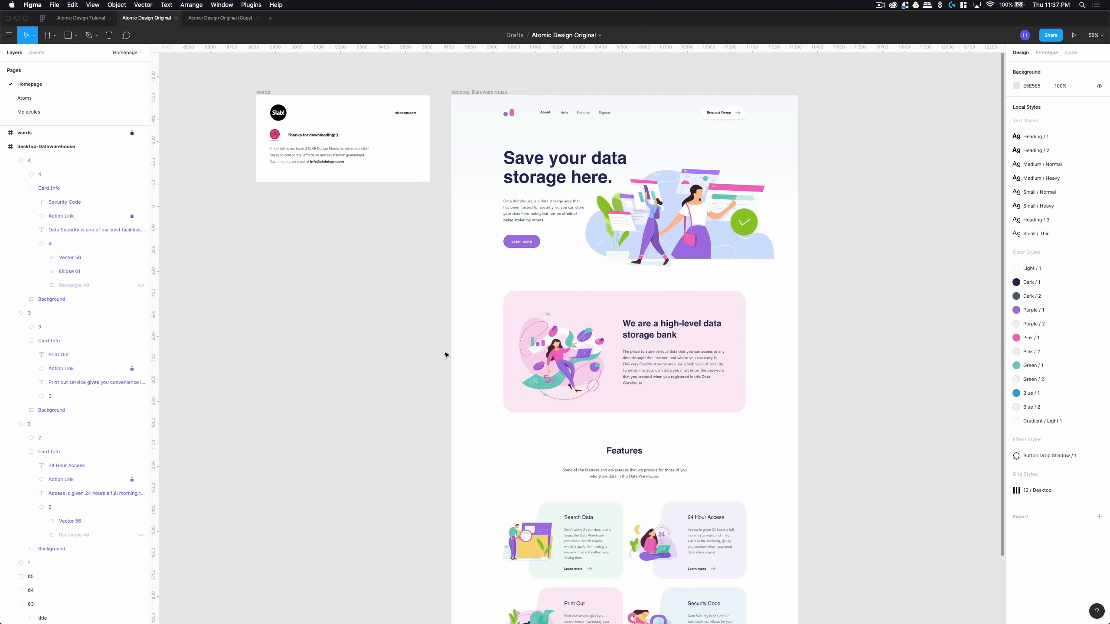
scroll(441, 371, "down", 5)
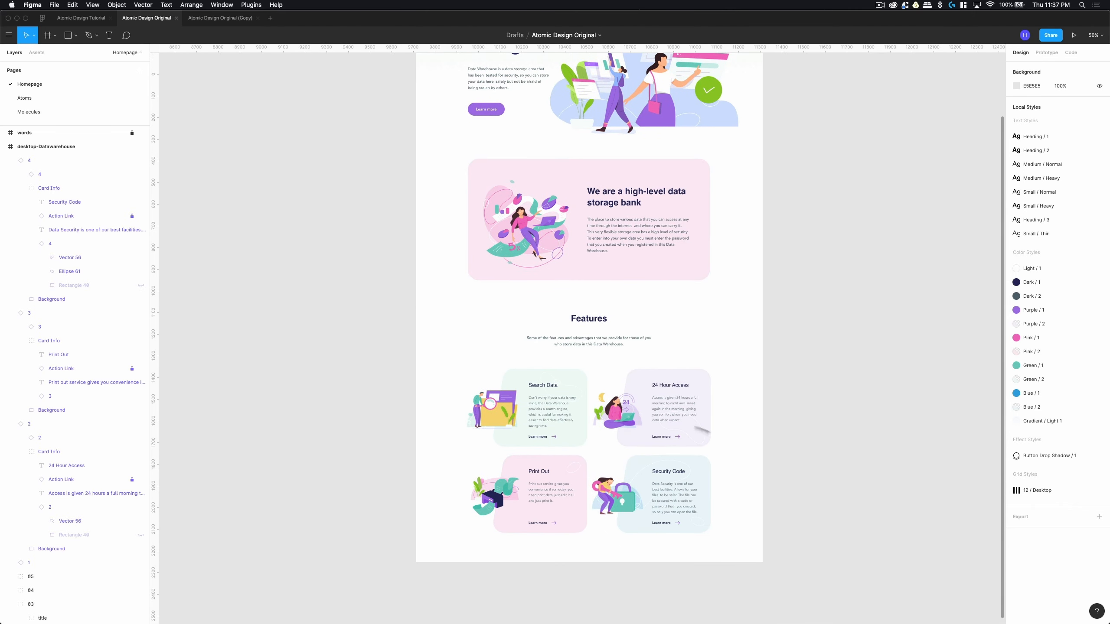
left_click(667, 428)
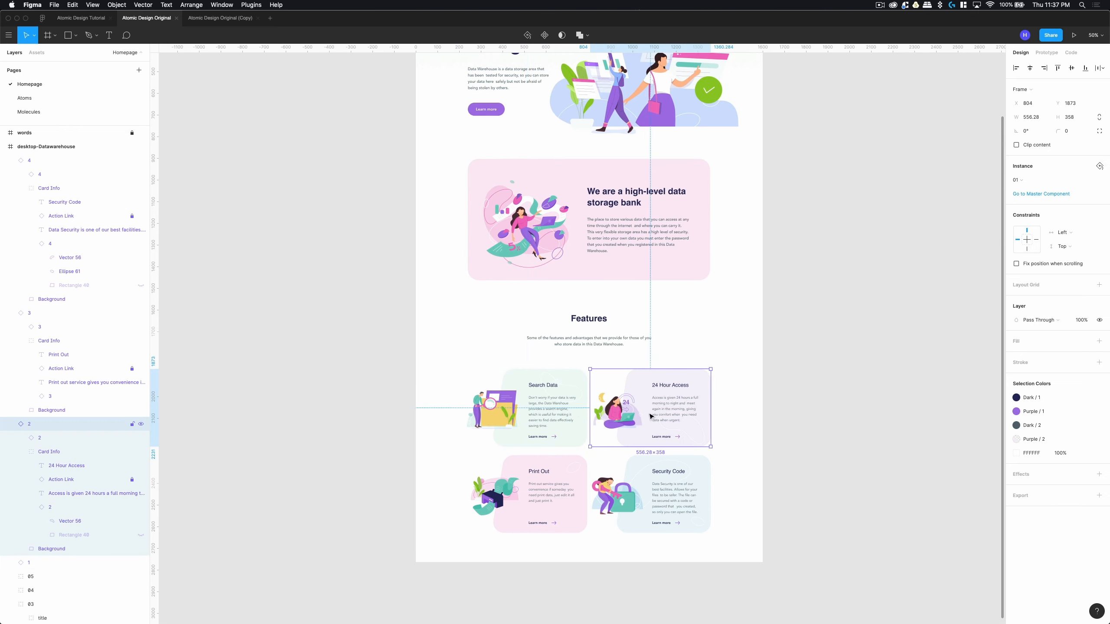
left_click(848, 340)
scroll(849, 340, "up", 3)
Turn the hero section's Headline group into a component and duplicate it as an instance on the Homepage.
scroll(67, 437, "down", 7)
left_click(67, 563)
key("super+d")
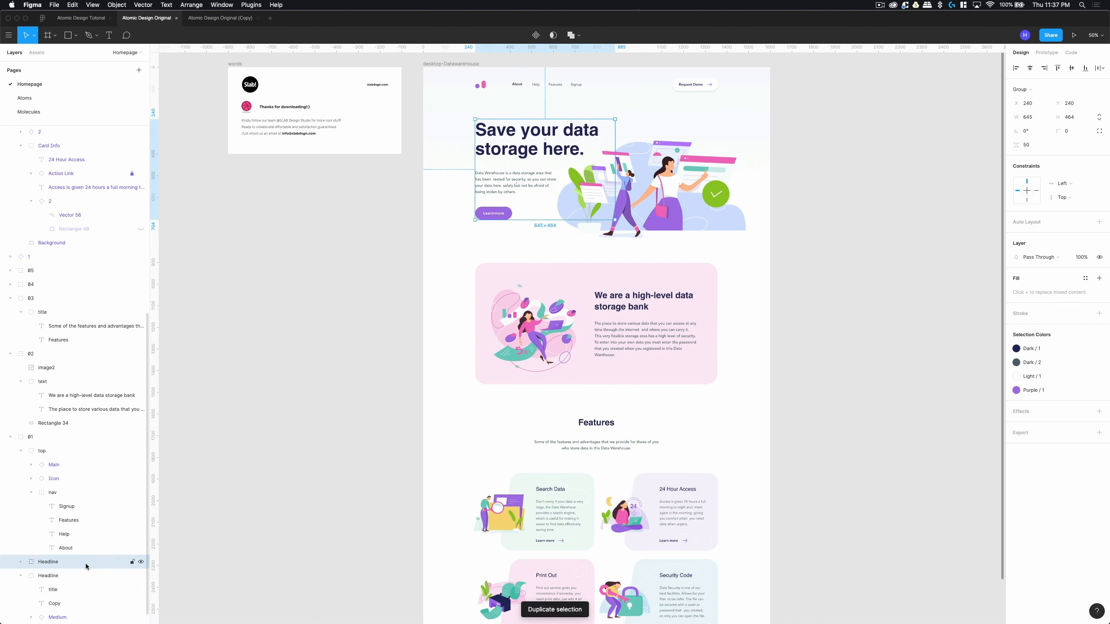
key("super+z")
right_click(70, 565)
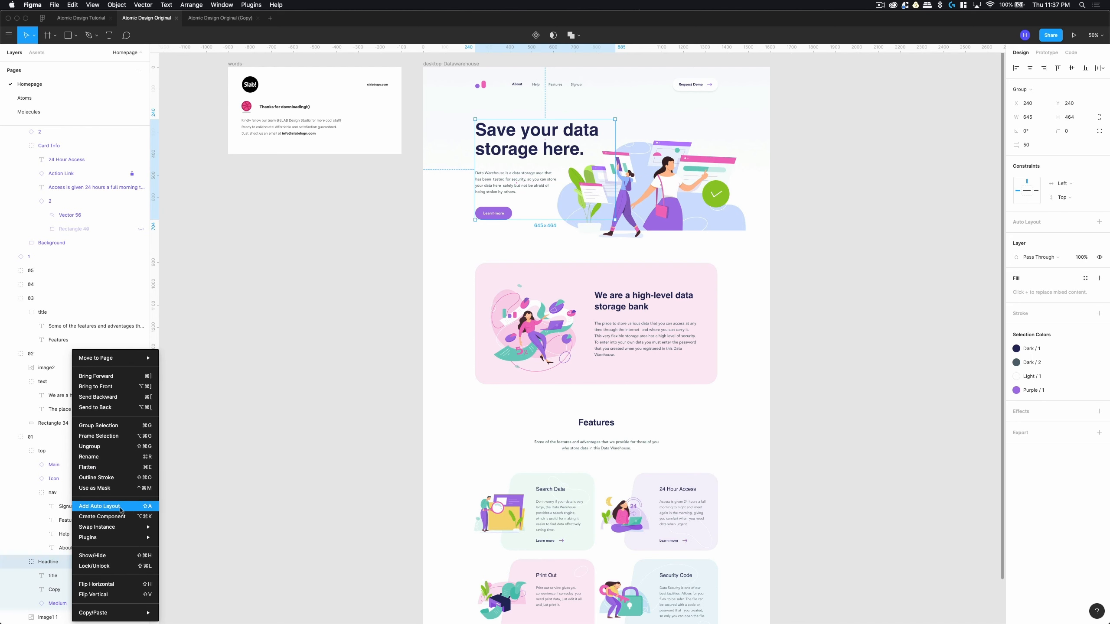
left_click(107, 517)
key("super+d")
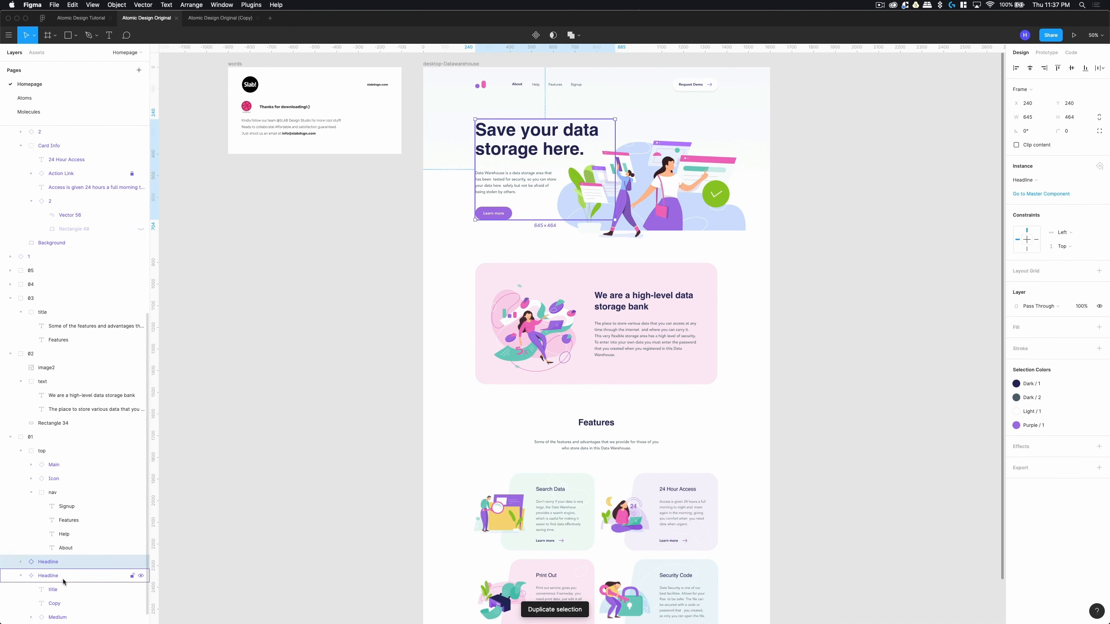
Cut the master Headline component from the Homepage and paste it onto the Molecules page.
left_click(64, 577)
key("super+x")
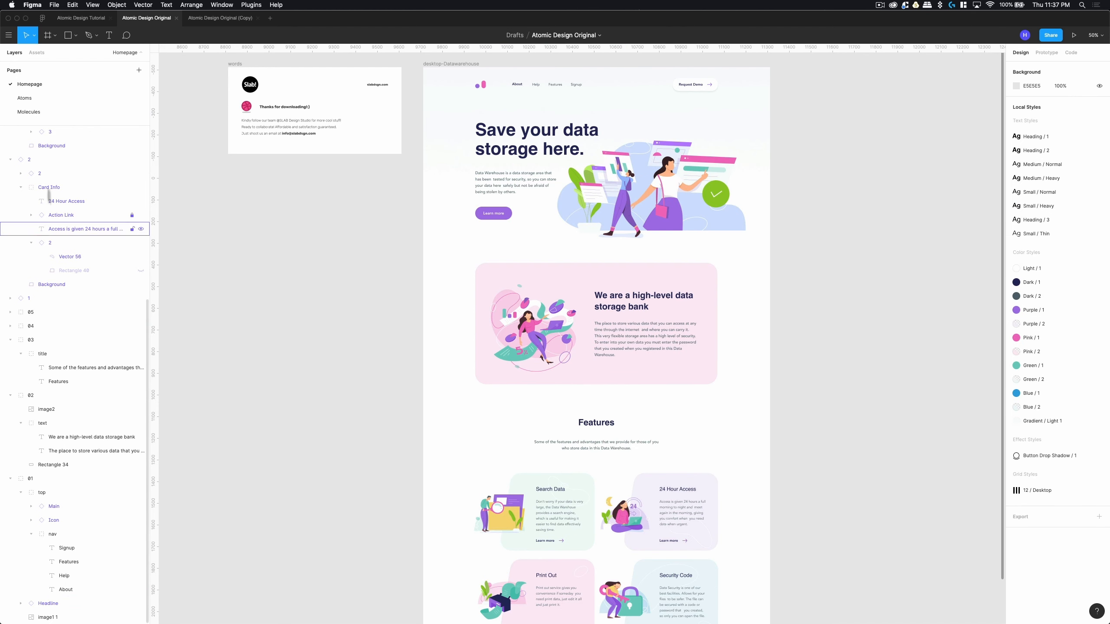
left_click(29, 111)
key("super+v")
key("super+v")
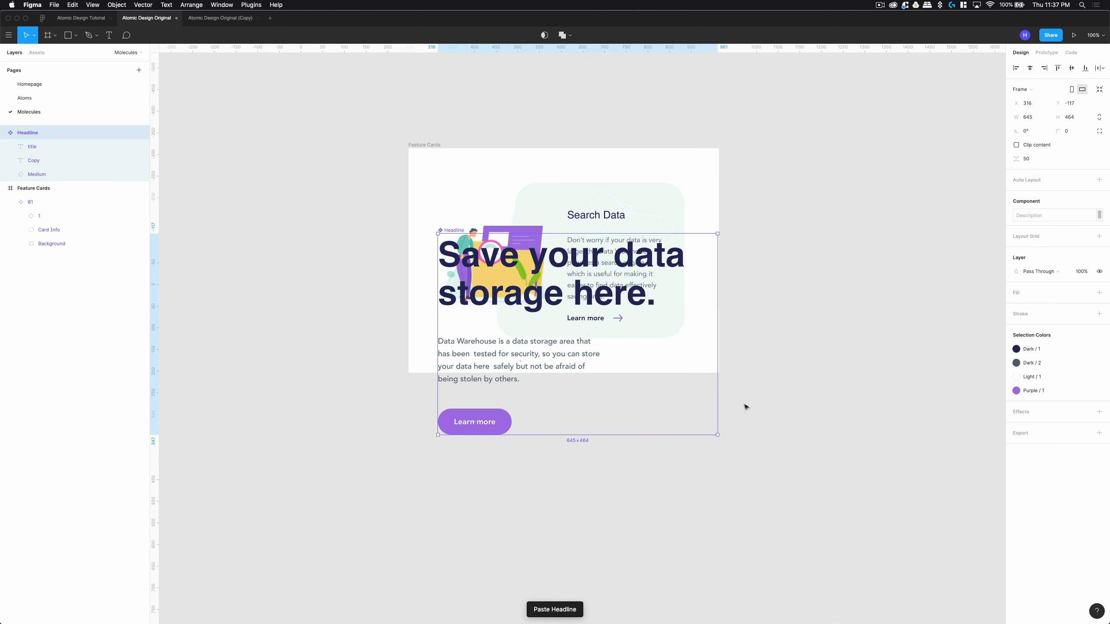
Draw a new frame beside the Feature Cards frame and name it Headlines.
scroll(652, 359, "down", 5)
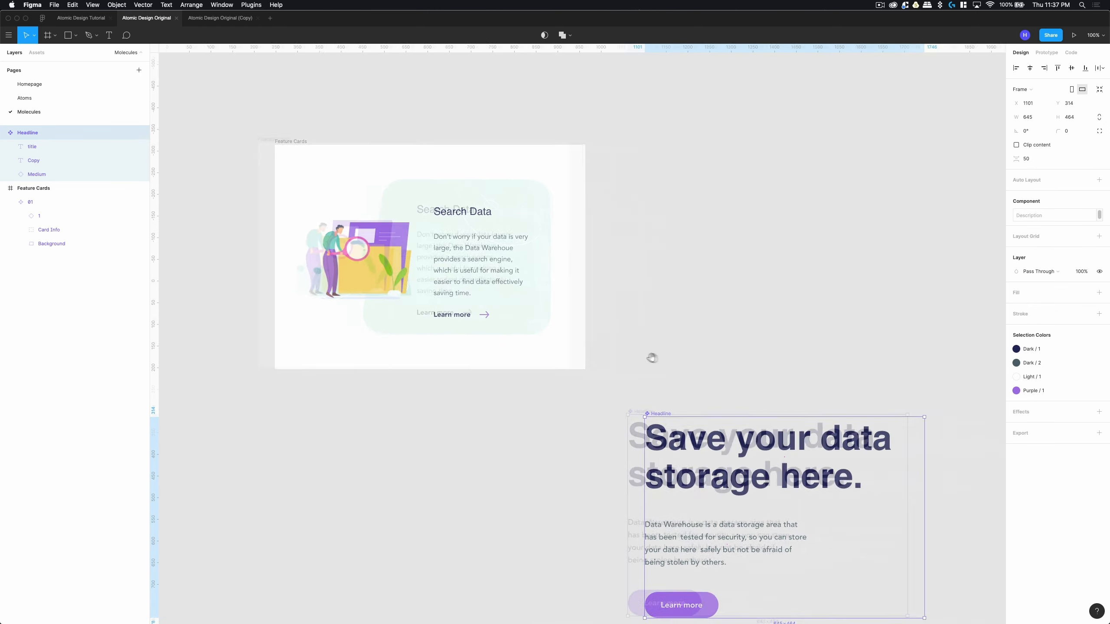
key("f")
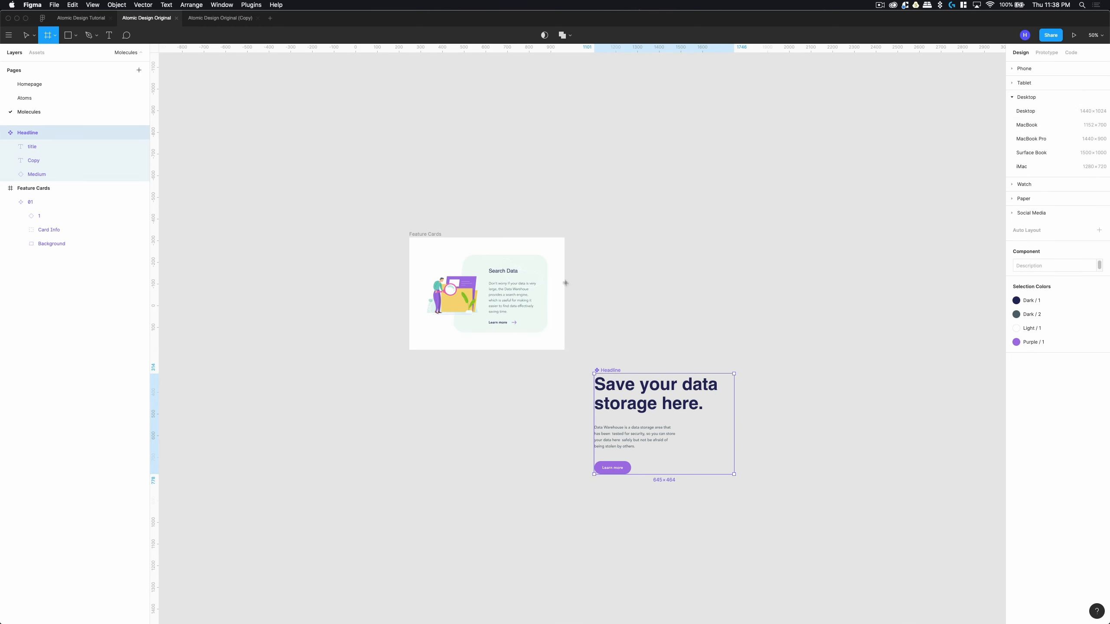
left_click_drag(603, 238, 831, 341)
double_click(26, 132)
type("Headlines")
Rename the Headline component as 1.
left_click(67, 148)
double_click(35, 148)
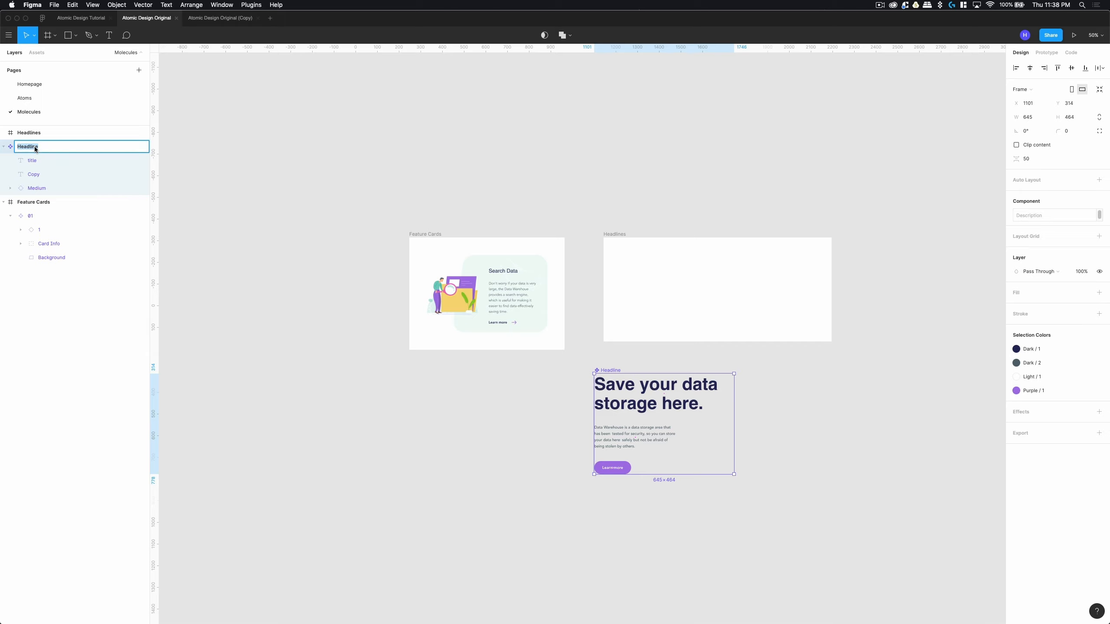
type("1")
key("Return")
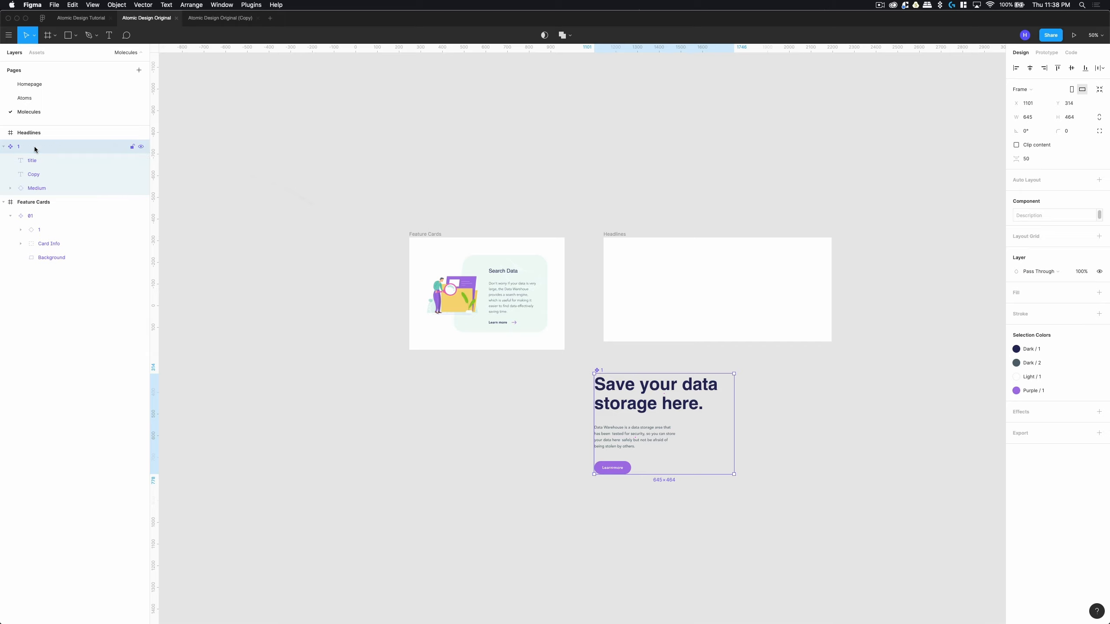
Move headline component 1 into the Headlines frame and extend the frame downward to make room for more headlines.
left_click_drag(600, 373, 640, 256)
left_click(616, 234)
left_click_drag(625, 341, 627, 533)
mouse_move(688, 278)
left_mouse_down()
mouse_move(669, 278)
mouse_move(681, 276)
left_mouse_up()
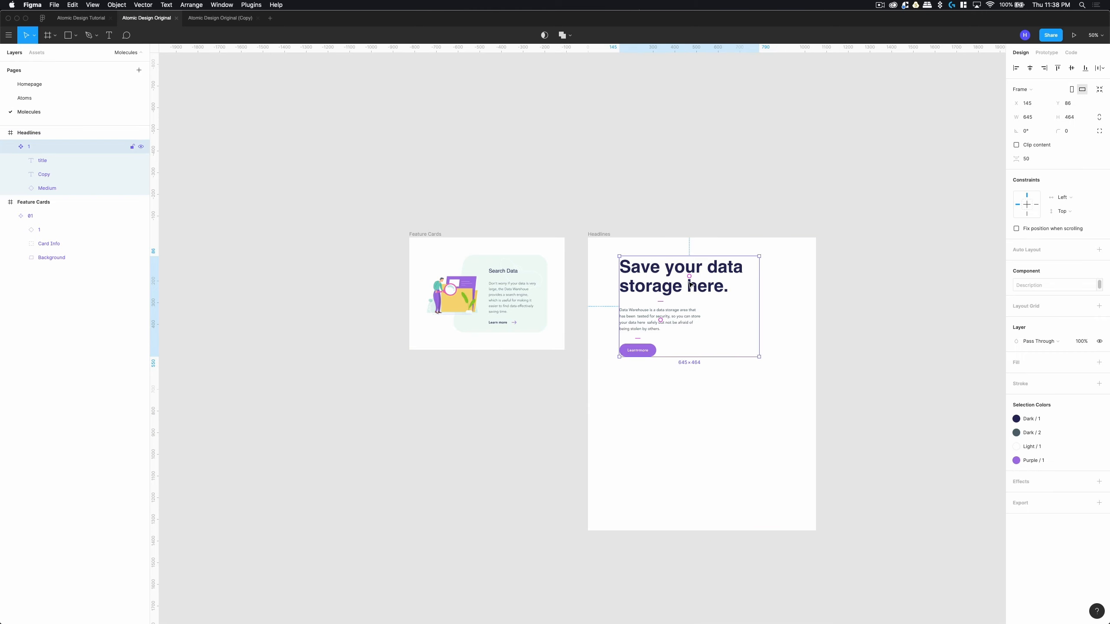
Return to the Homepage page.
left_click(20, 97)
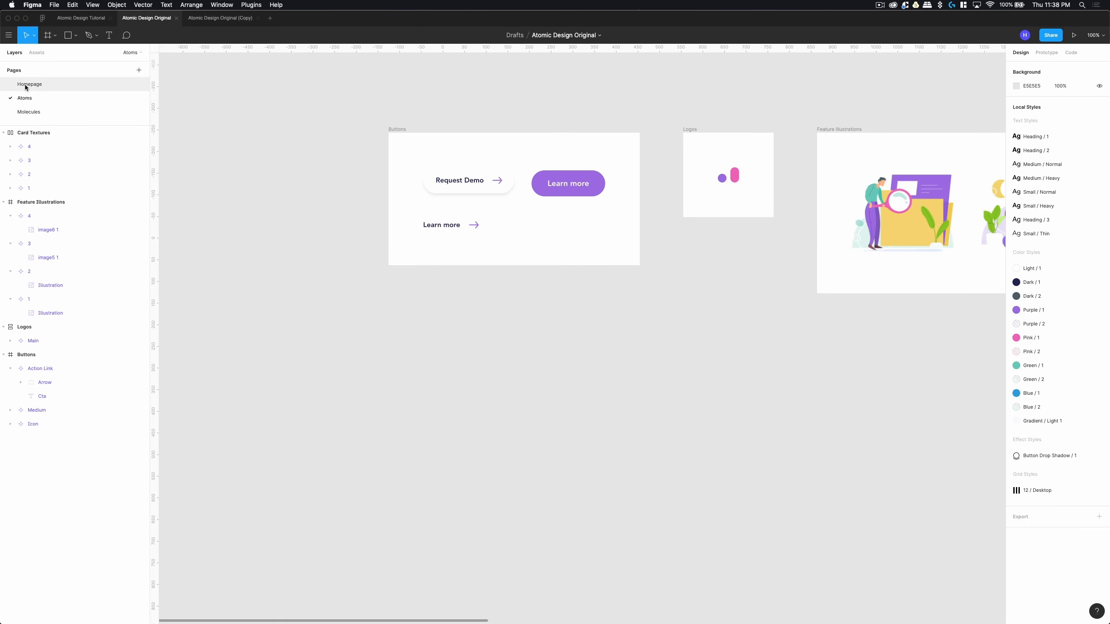
left_click(22, 85)
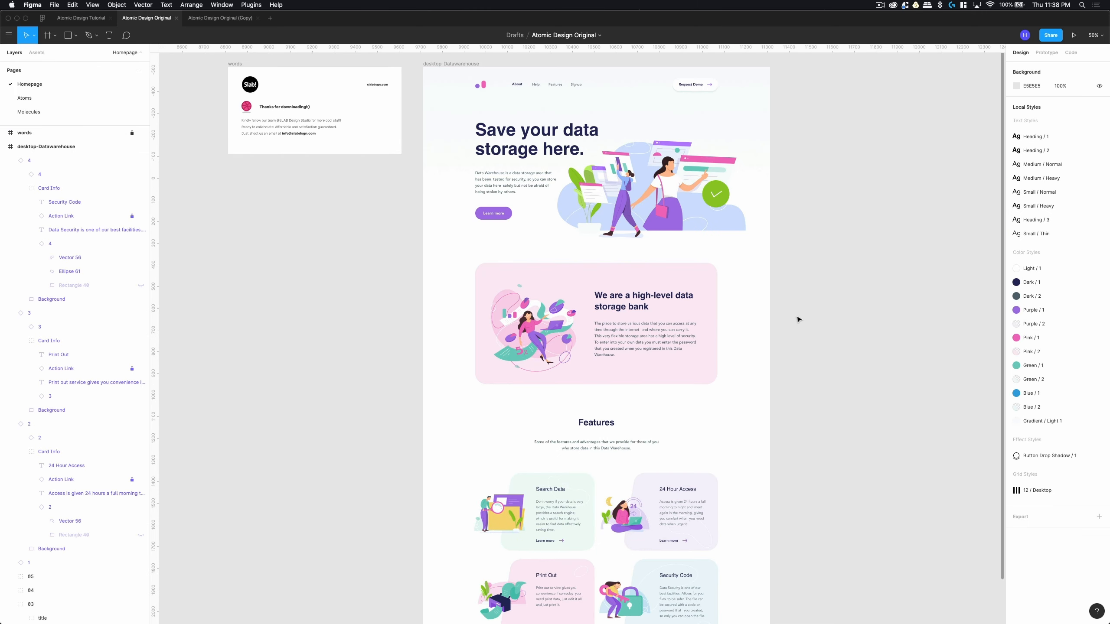
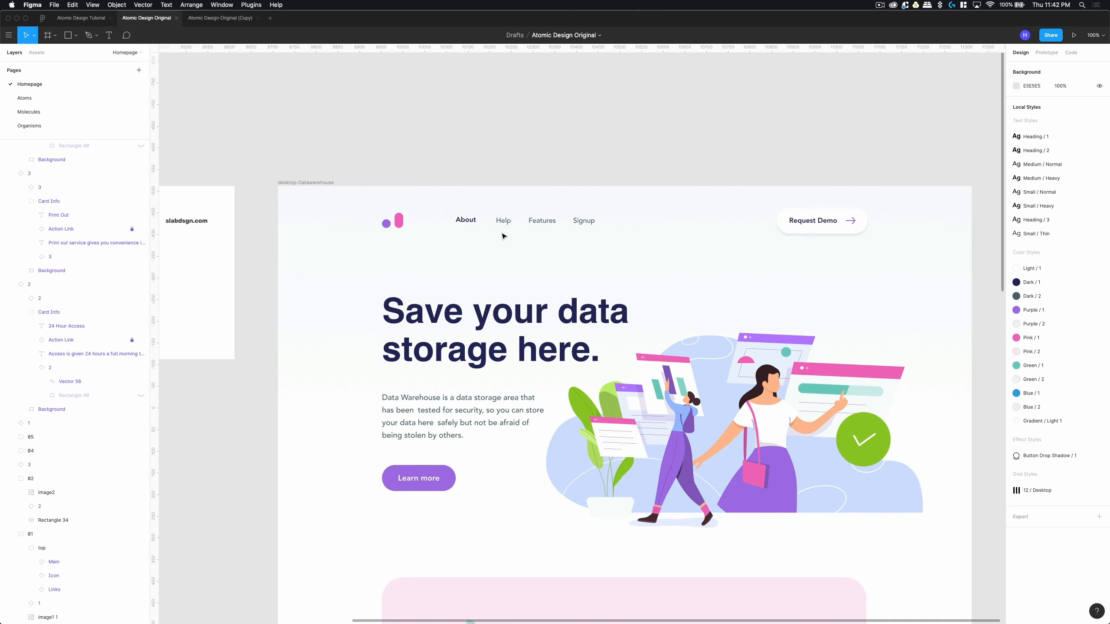
Reorder the Icon layer below Links in the Homepage's top group and rename the group Navbar.
double_click(506, 226)
double_click(505, 226)
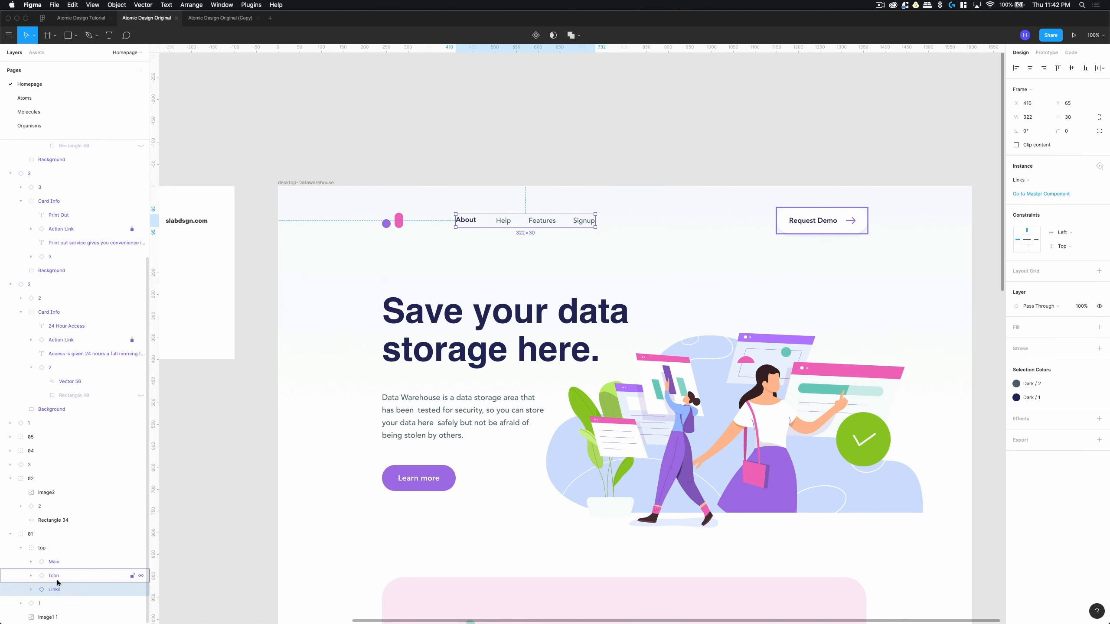
left_click_drag(59, 577, 63, 593)
left_click(63, 562)
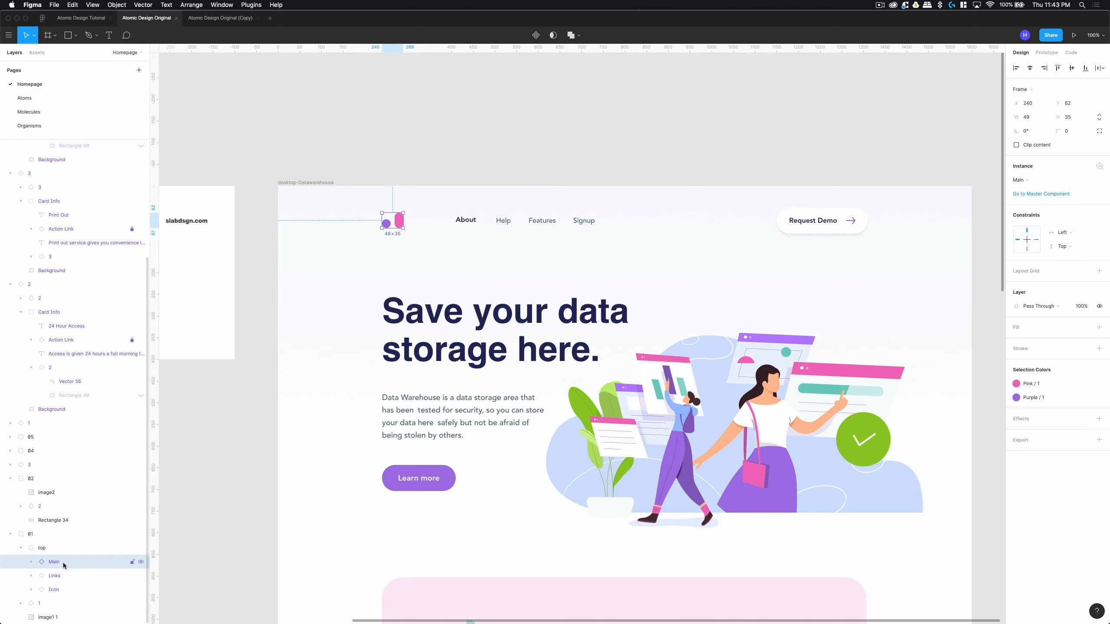
left_click(63, 548)
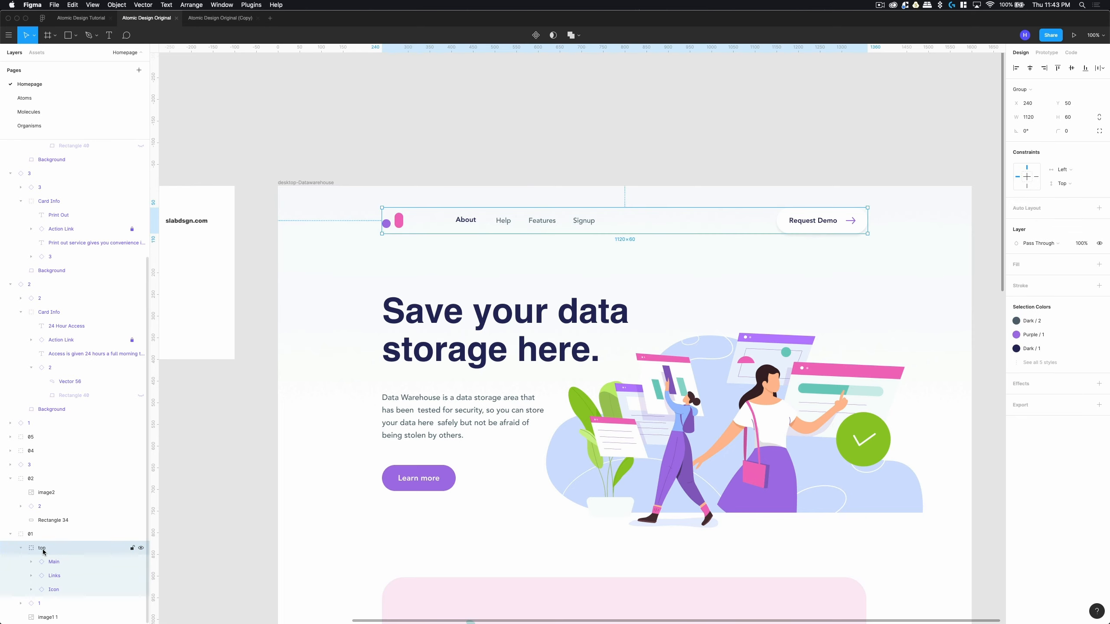
double_click(44, 552)
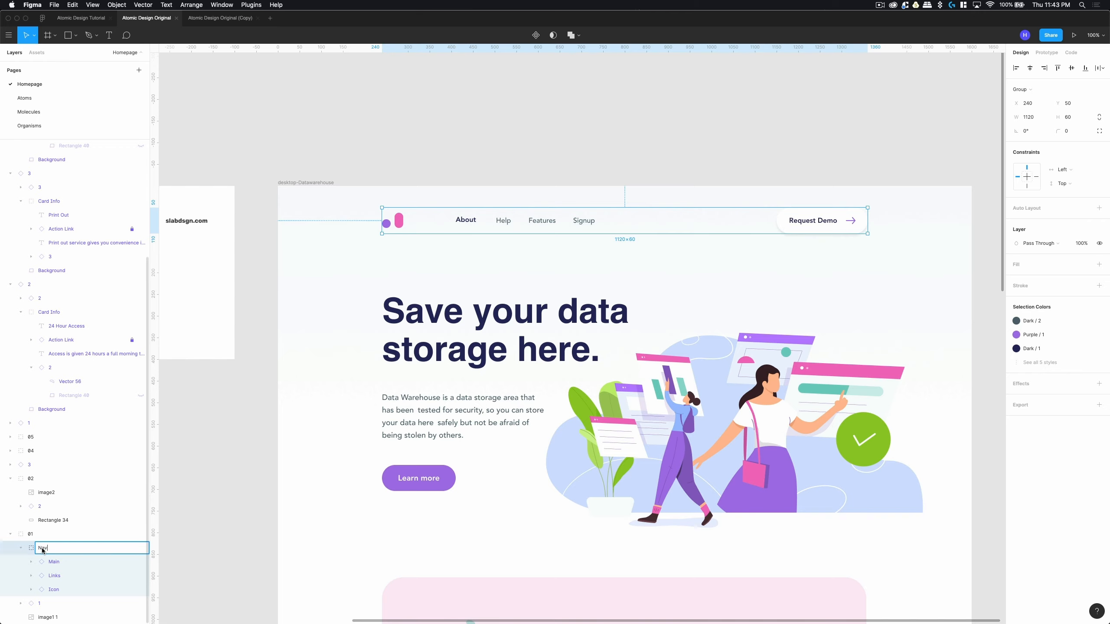
Turn the Navbar group into a component and duplicate it as an instance on the Homepage.
right_click(67, 551)
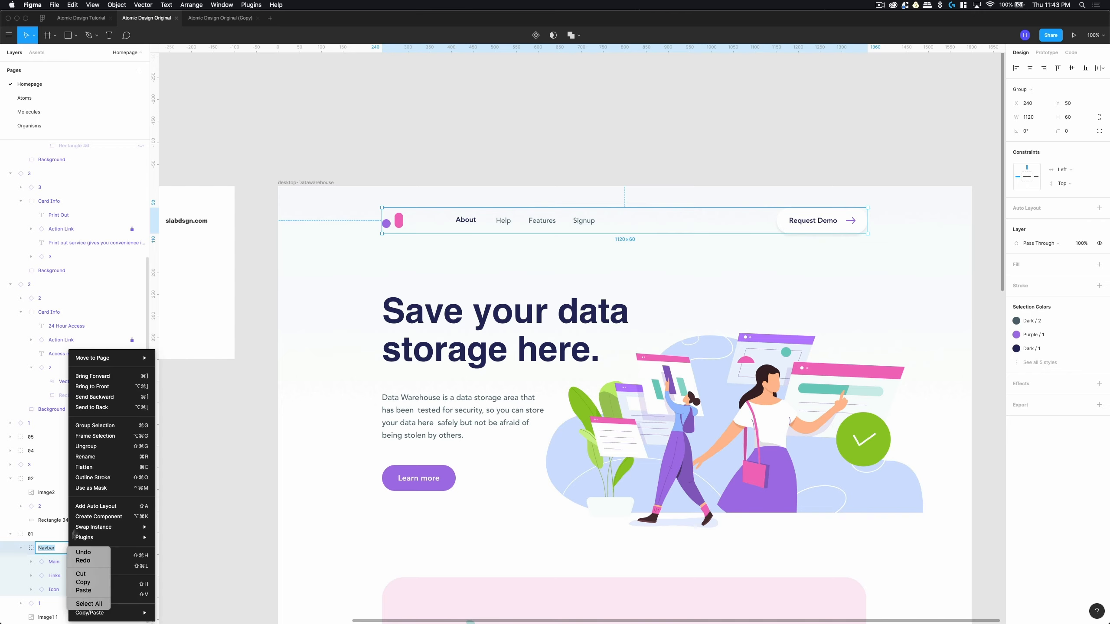
left_click(49, 555)
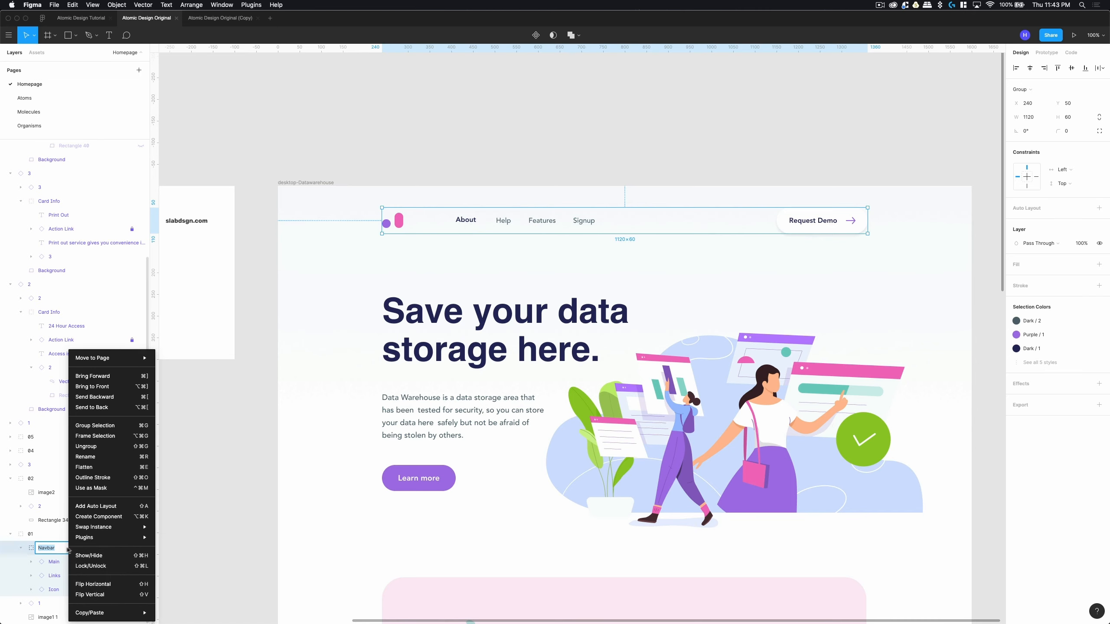
left_click(103, 518)
key("super+d")
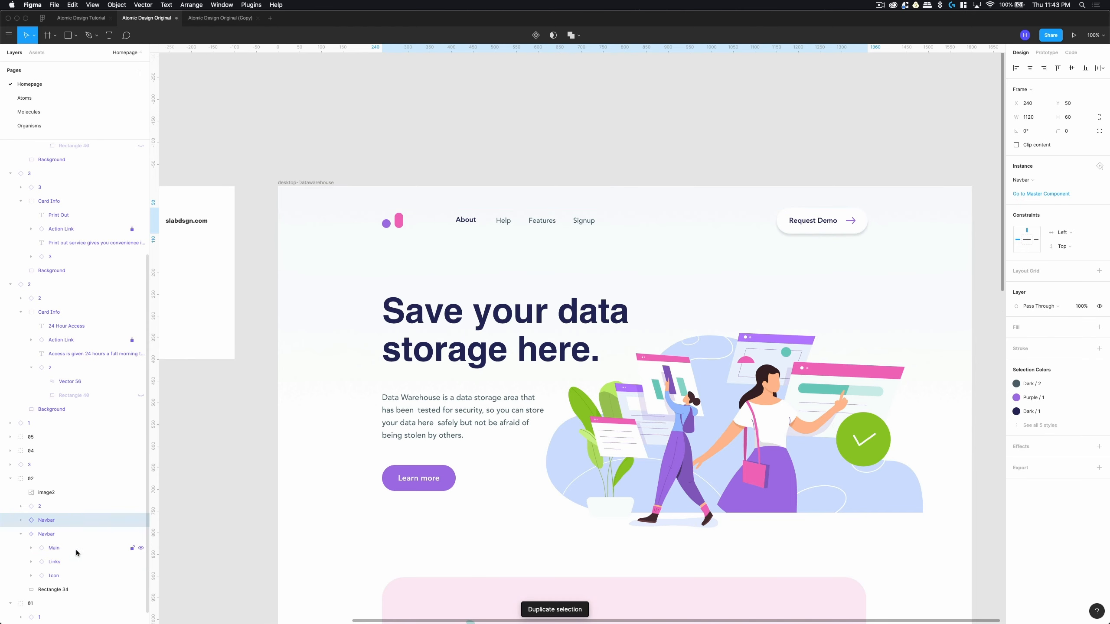
Cut the master Navbar component from the Homepage and paste it onto the Organisms page.
left_click(60, 537)
key("super+x")
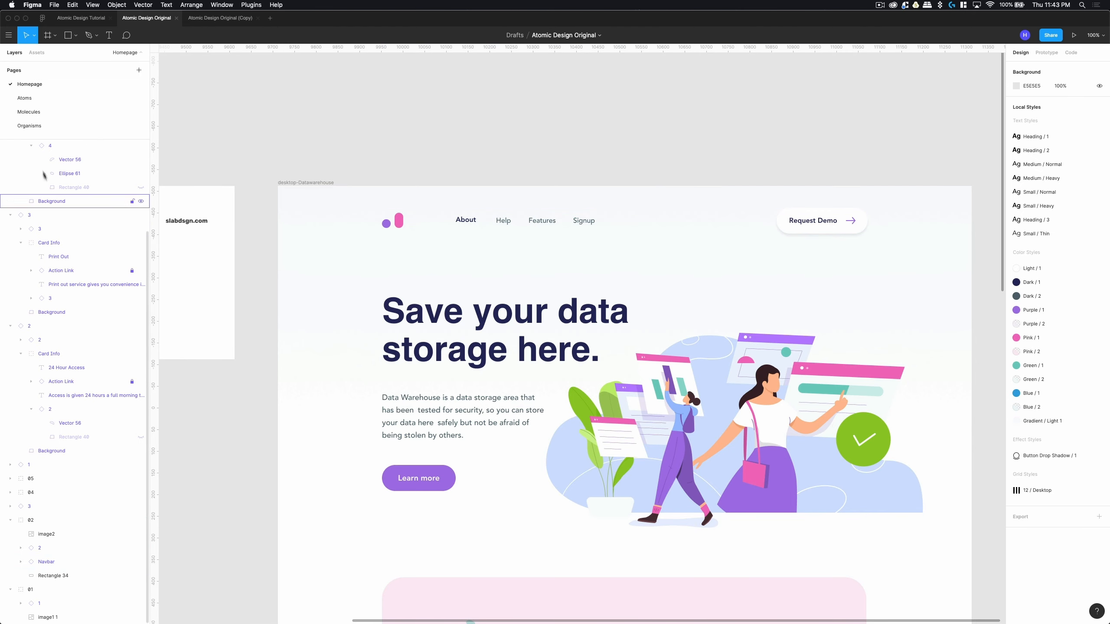
left_click(30, 126)
key("super+v")
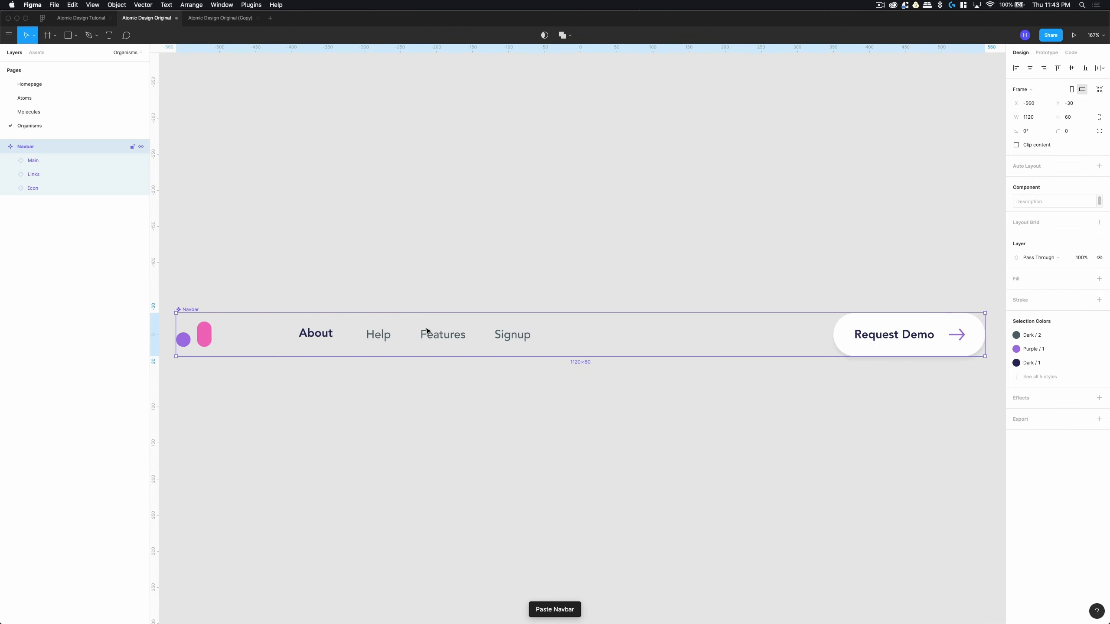
Draw a frame about 1298 × 330 above the Navbar component and name it Navbars.
left_click(399, 421)
key("super+minus")
key("super+minus")
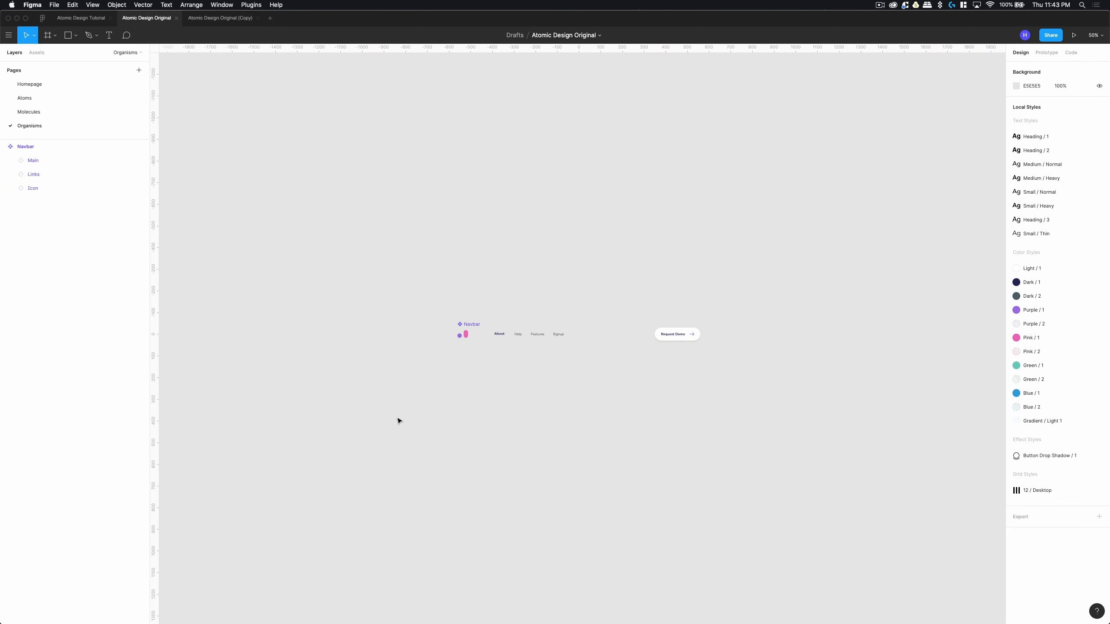
key("f")
left_click_drag(463, 196, 744, 266)
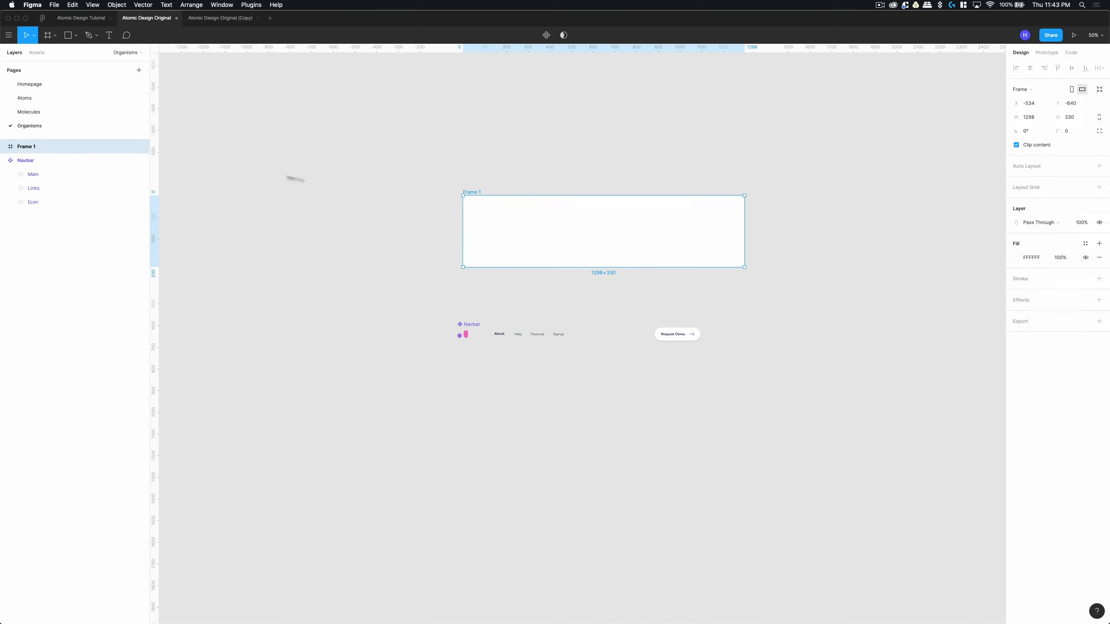
double_click(30, 147)
type("Nav")
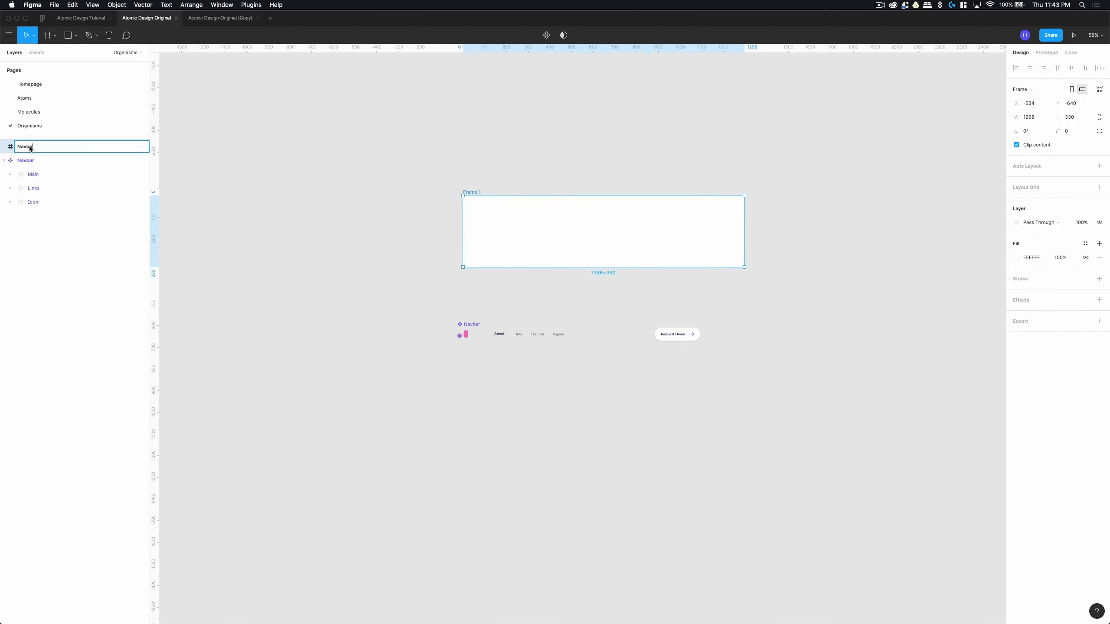
type("bars")
Rename the Navbar component as Main and move it into the Navbars frame.
left_click(32, 161)
double_click(32, 161)
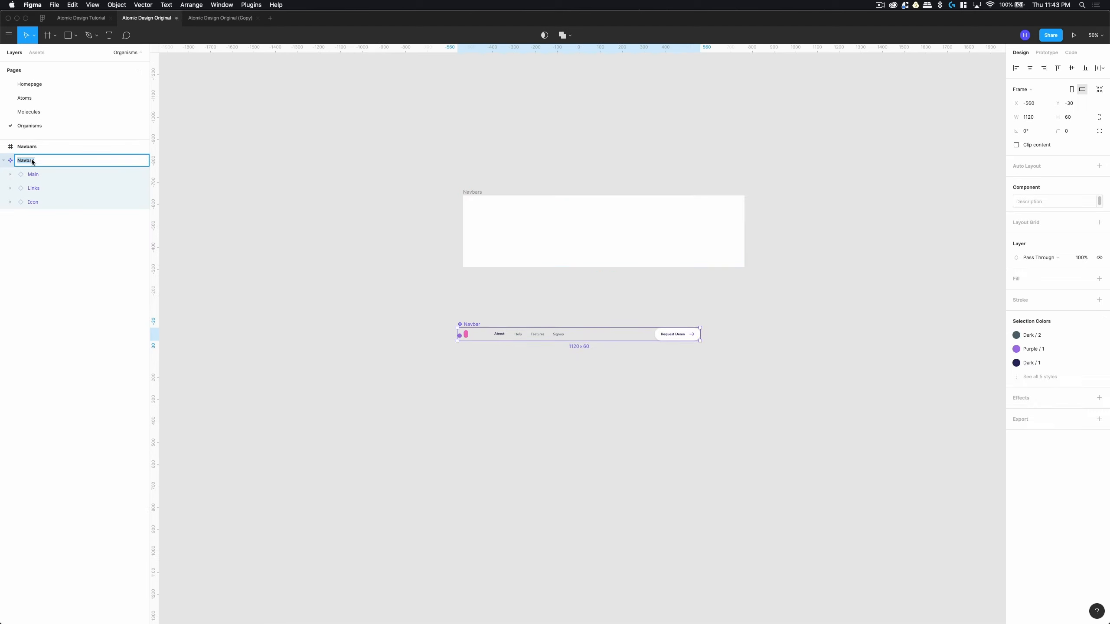
type("Main")
key("Return")
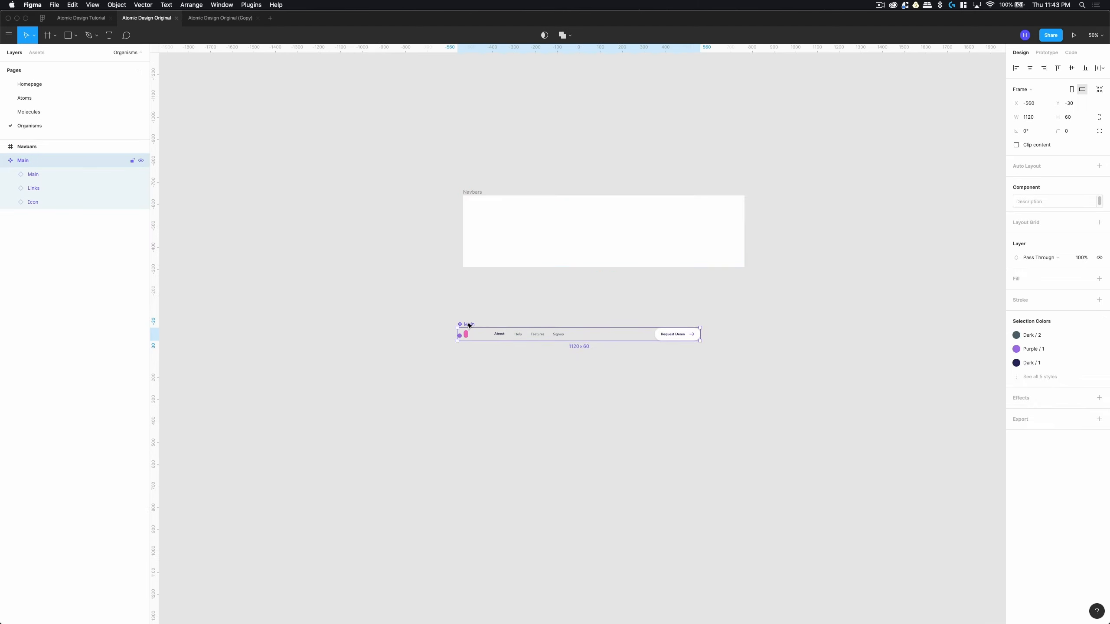
left_click_drag(469, 325, 484, 213)
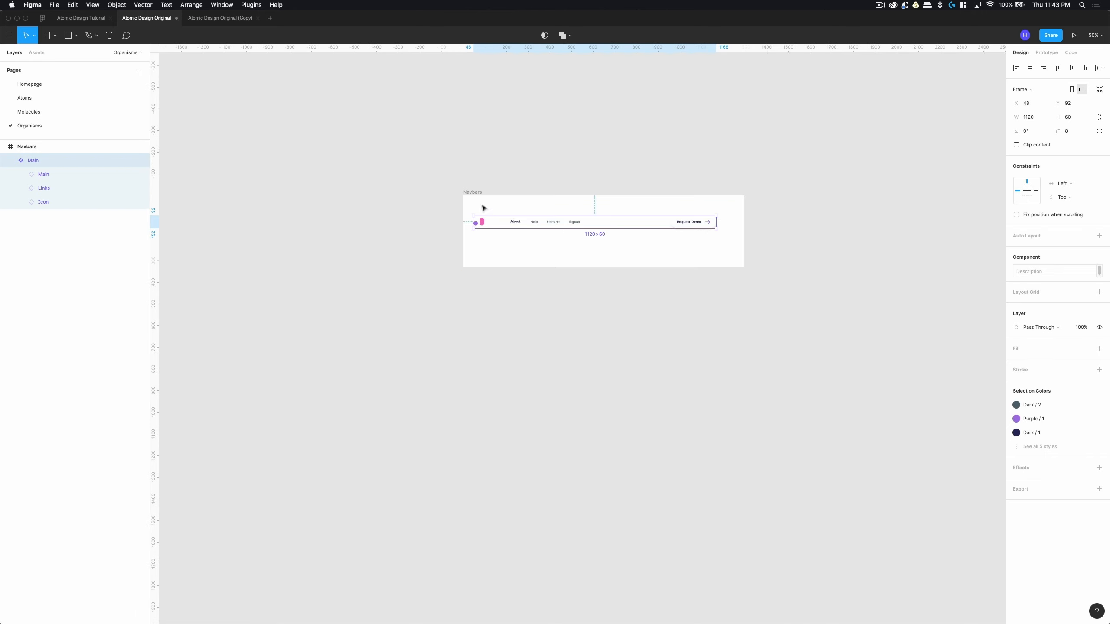
Add auto layout to the Navbars frame with horizontal and vertical padding of 80.
left_click(473, 193)
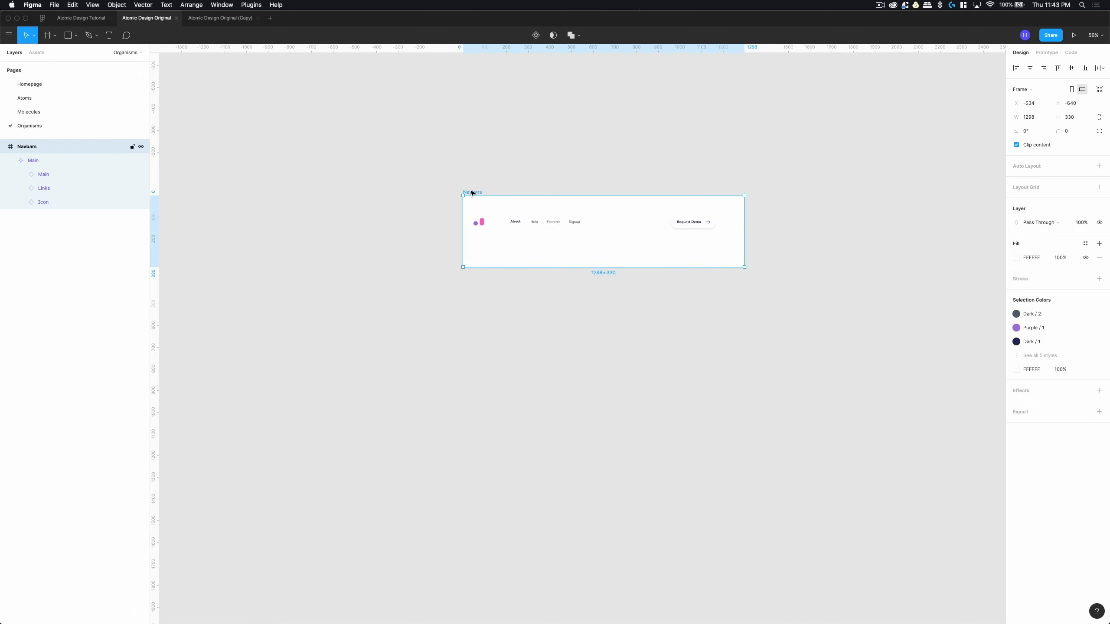
left_click(1099, 165)
type("80")
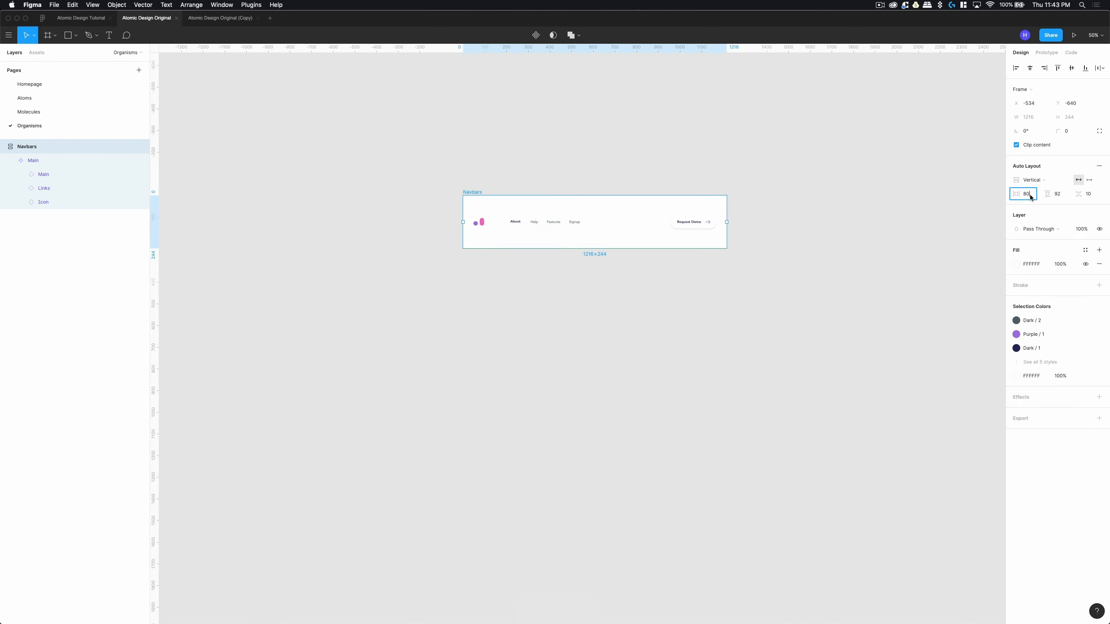
key("Tab")
type("80")
key("Return")
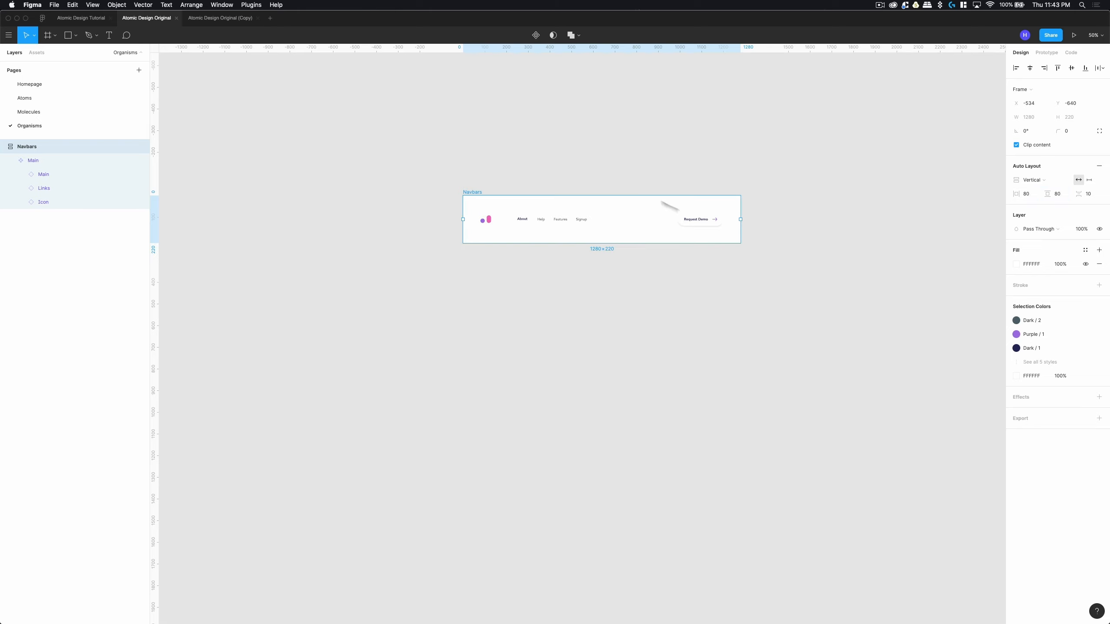
left_click(641, 188)
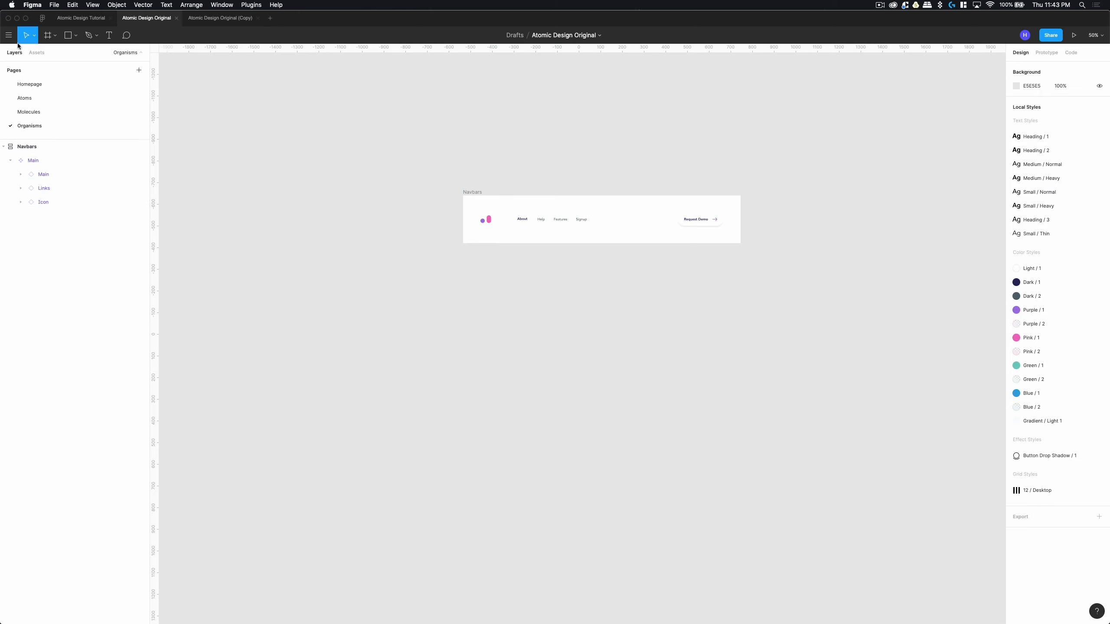
Place a test instance of the Main navbar from the Organisms components below the Navbars frame and delete it.
left_click(36, 53)
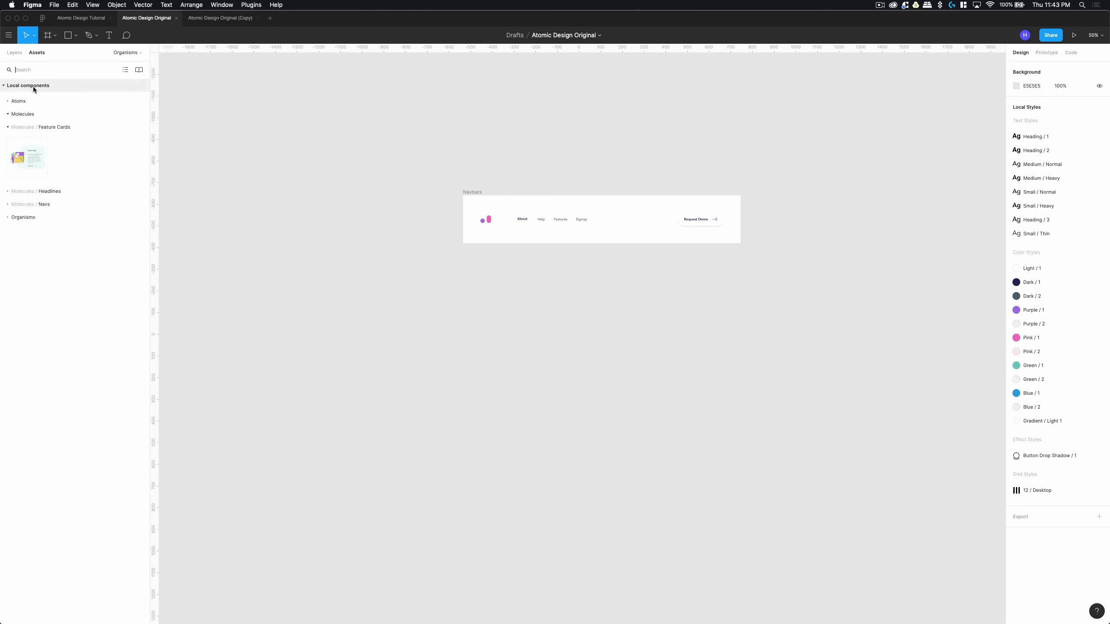
left_click(13, 218)
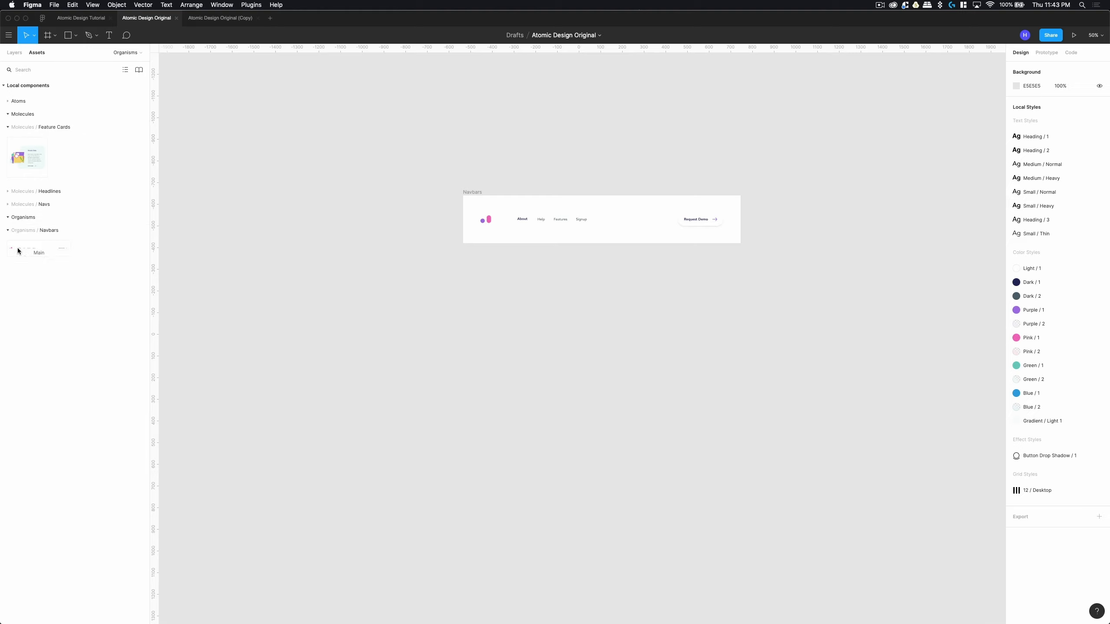
left_click_drag(36, 251, 490, 364)
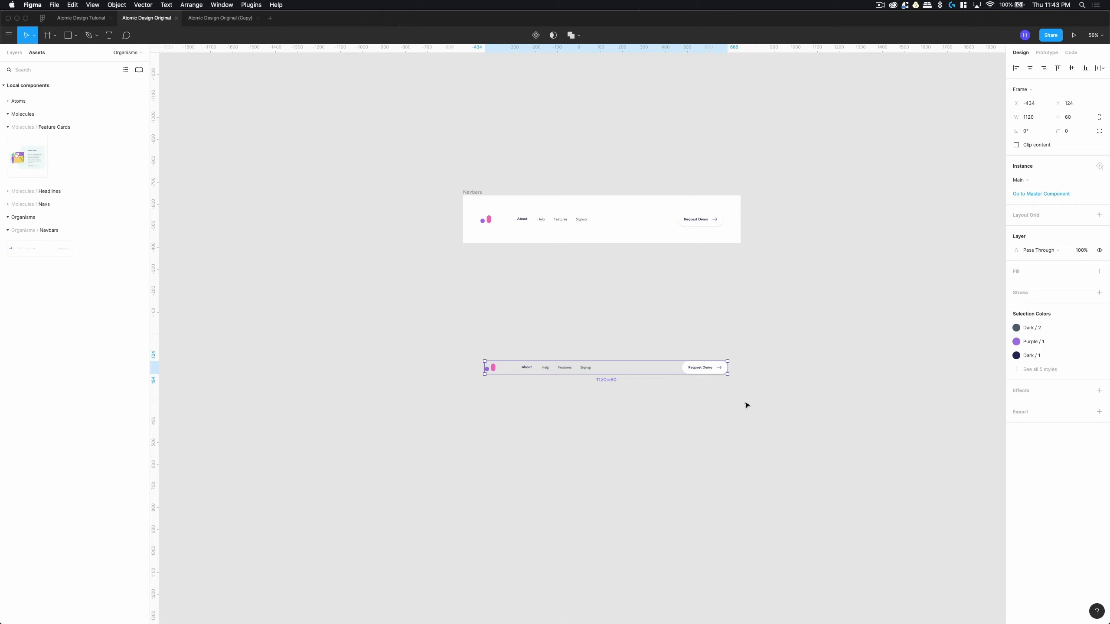
key("BackSpace")
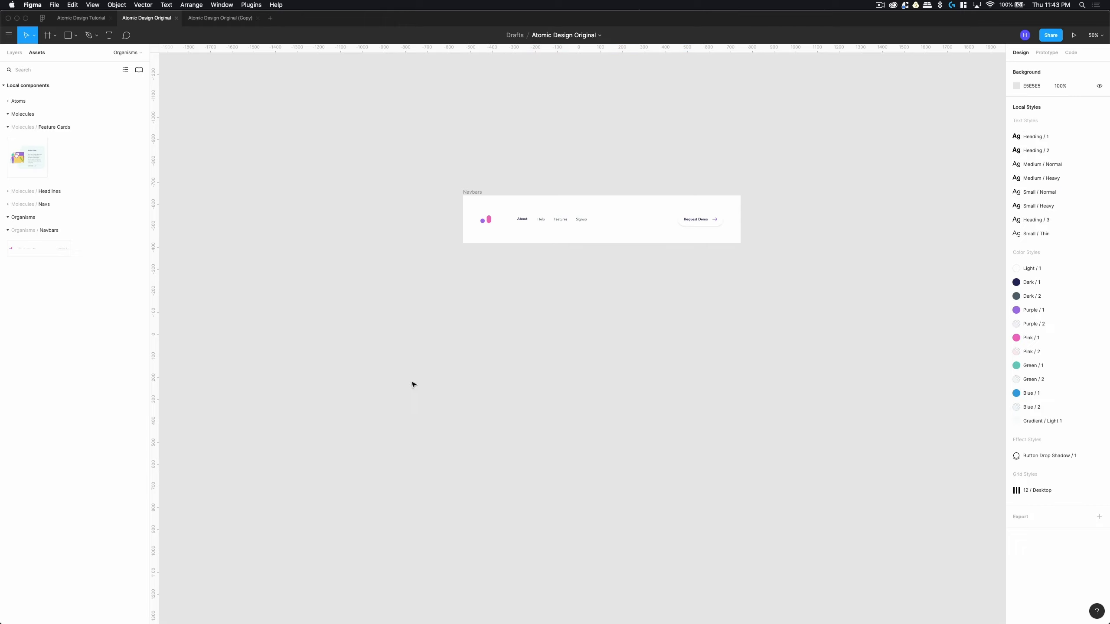
On the Homepage, rename the hero section's image1 1 layer as Illustration.
left_click(14, 53)
left_click(29, 83)
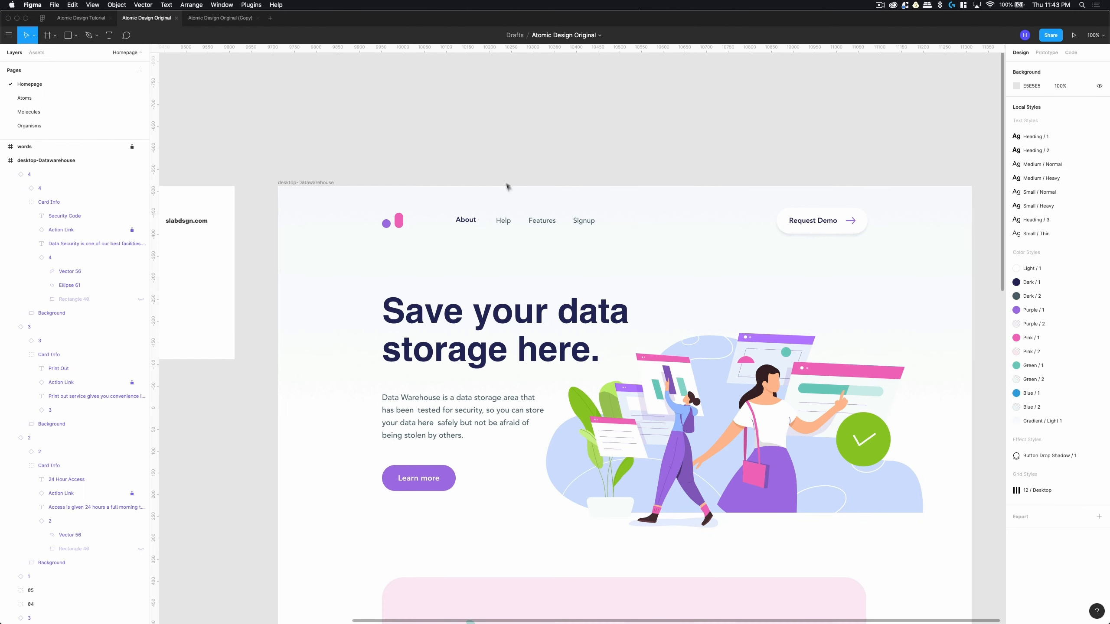
scroll(430, 274, "down", 5)
left_click(455, 247)
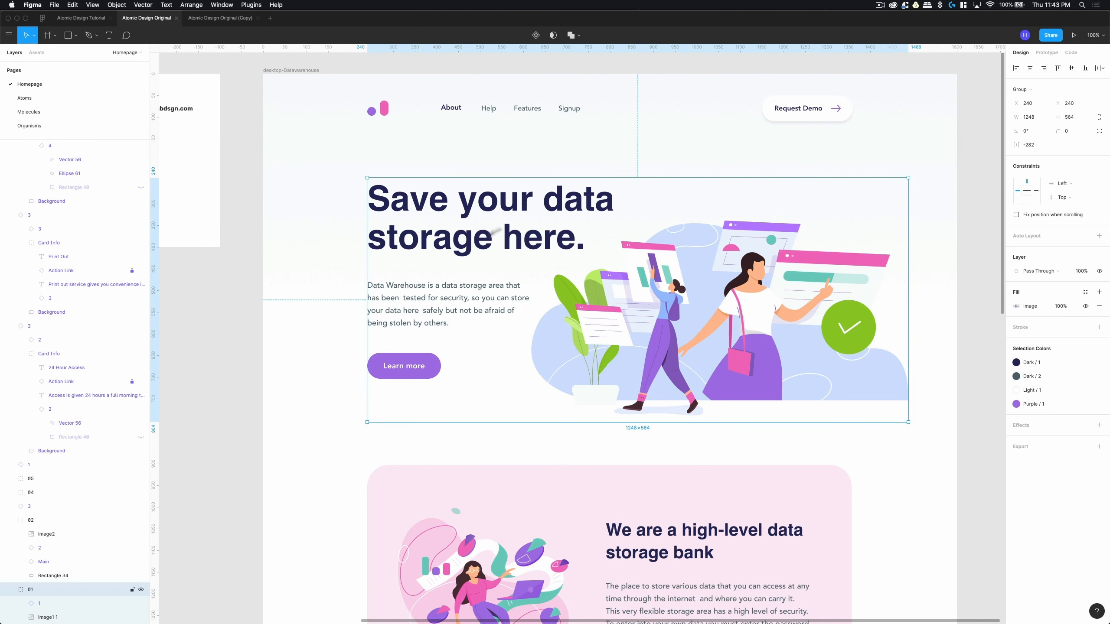
left_click(55, 617)
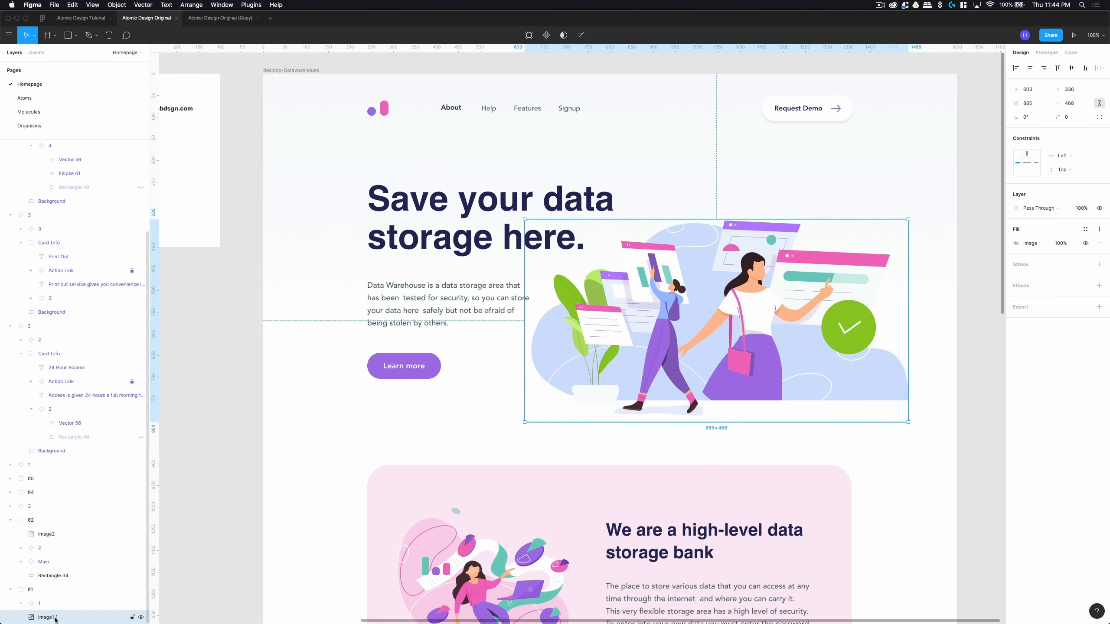
double_click(54, 617)
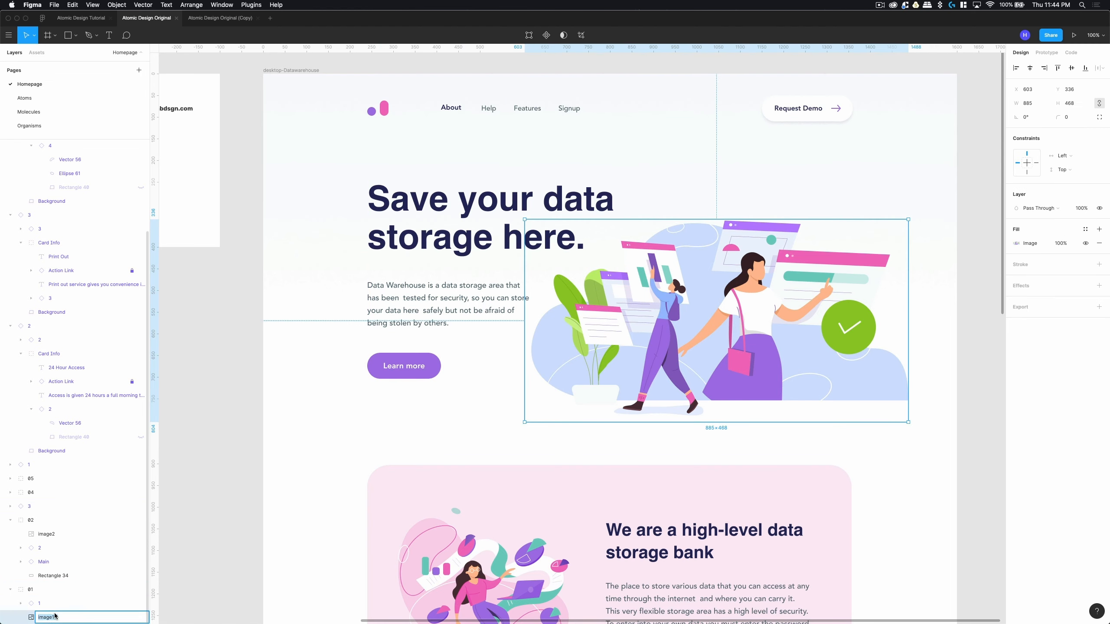
key("BackSpace")
type("Illustration")
key("Return")
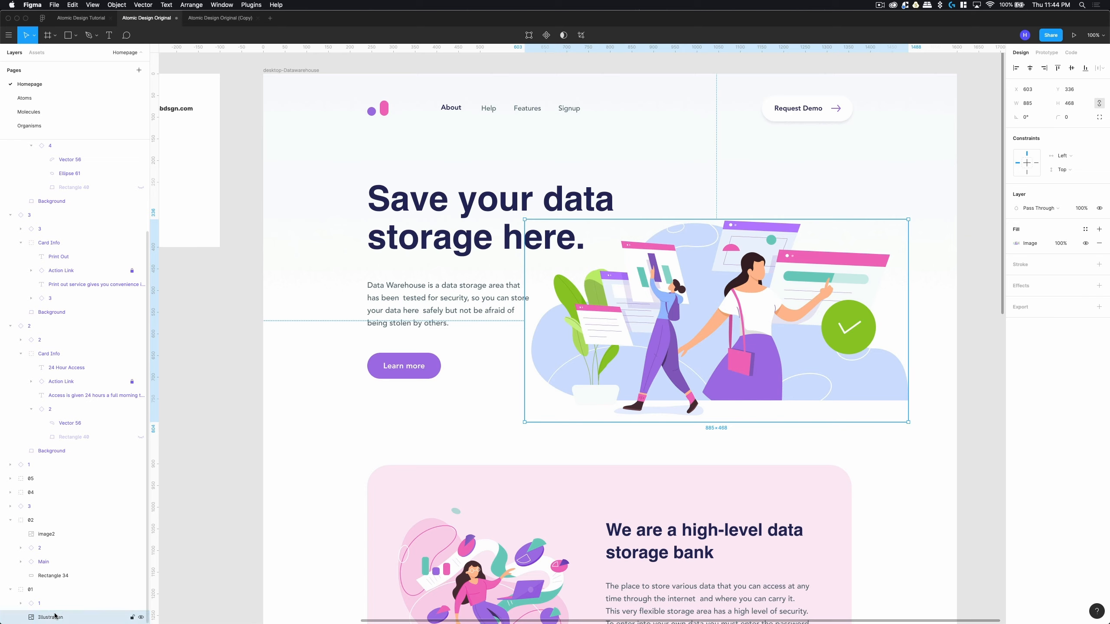
Rename the hero group 01 as Hero and turn it into a component.
left_click(50, 590)
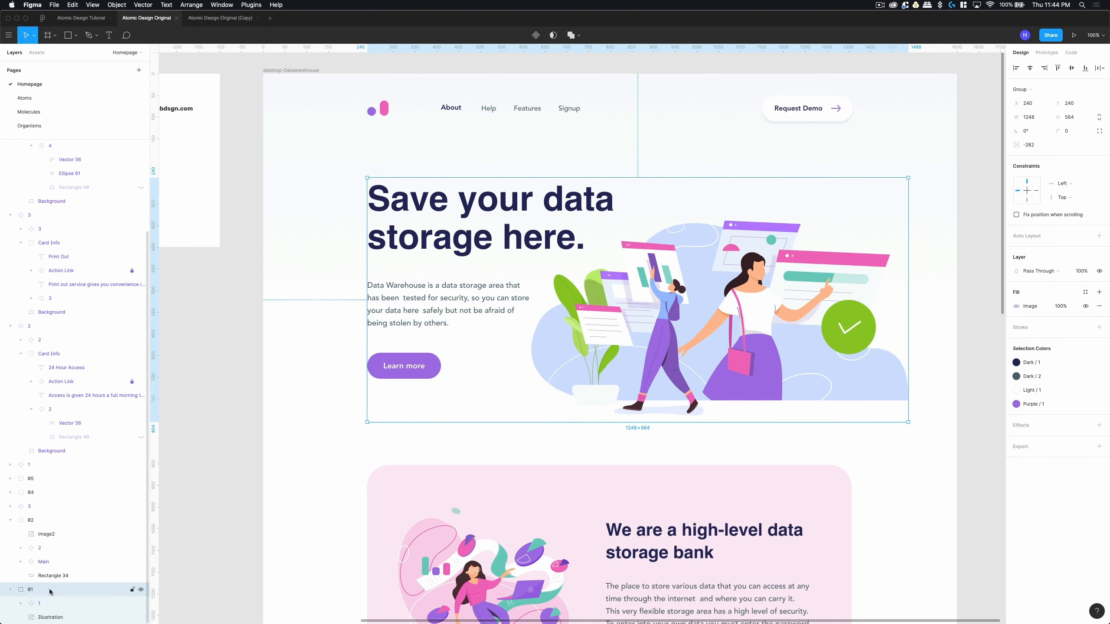
double_click(36, 592)
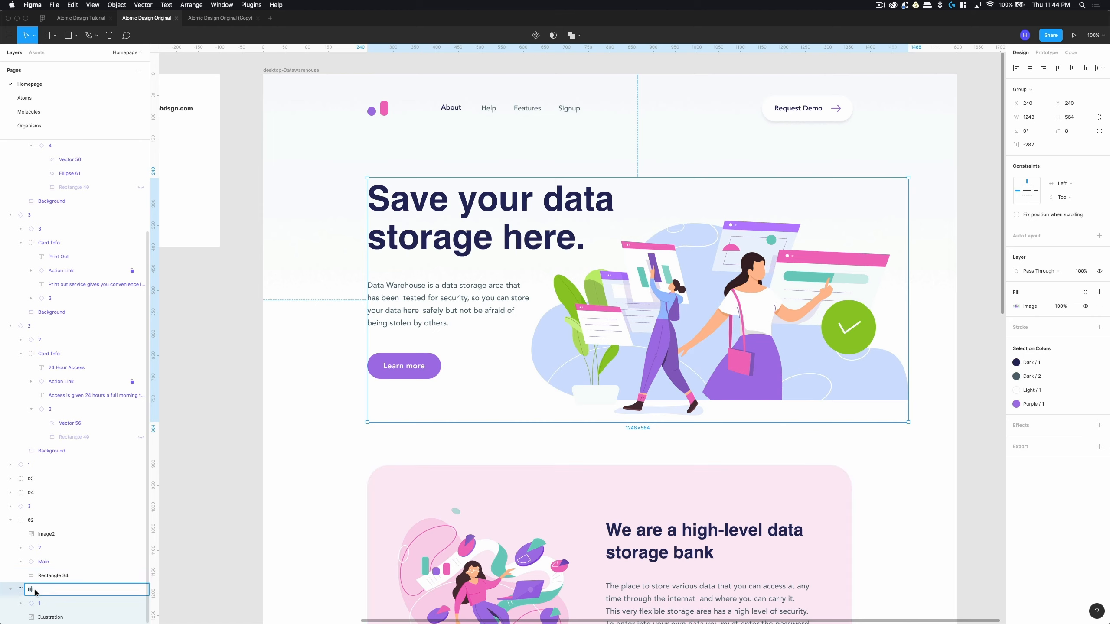
type("Hero")
key("Return")
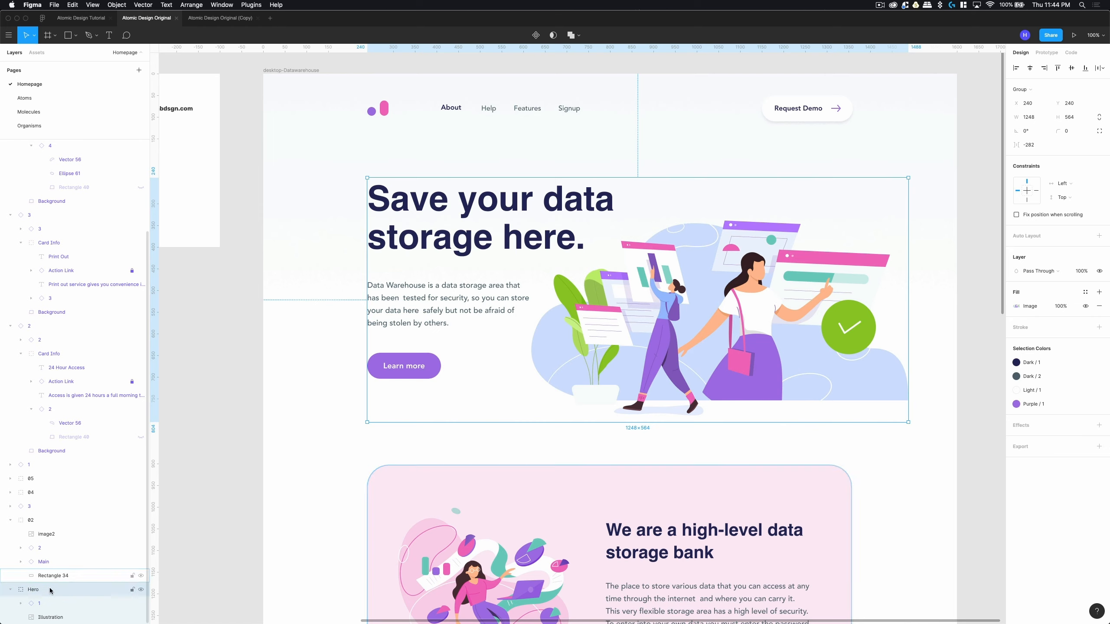
right_click(52, 586)
left_click(99, 516)
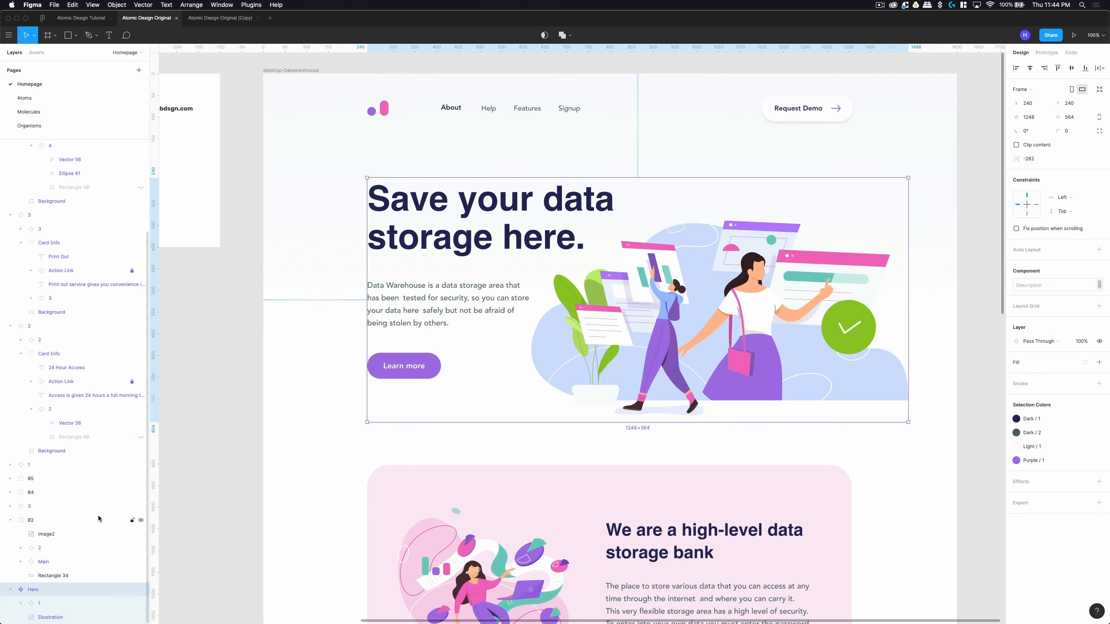
Leave a Hero instance on the Homepage and transfer the master Hero component to the Organisms page, beside the Navbars frame.
key("super+d")
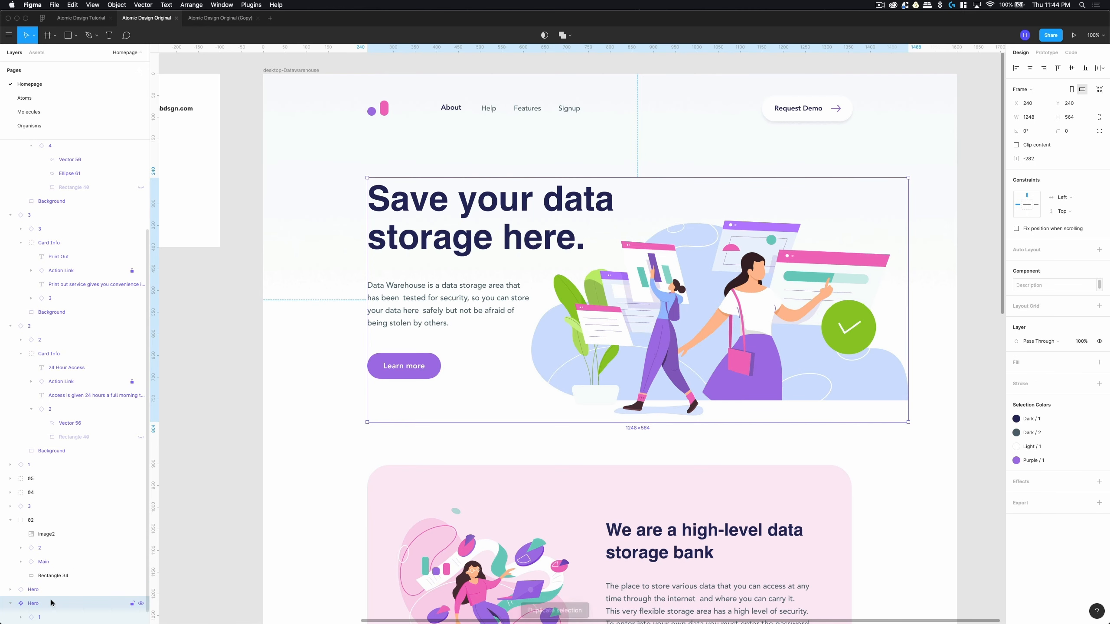
key("Escape")
left_click(44, 126)
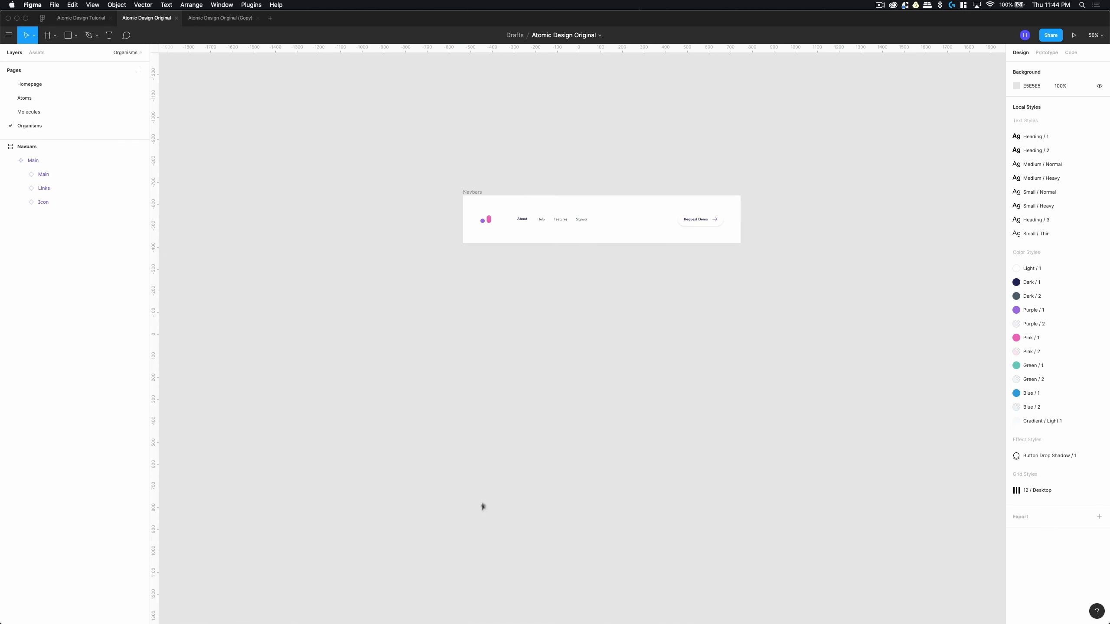
key("super+v")
left_click_drag(498, 327, 813, 224)
Draw a frame about 1732 × 764 below the Hero component and name it Hereos.
left_click_drag(783, 367, 748, 504)
key("f")
double_click(30, 147)
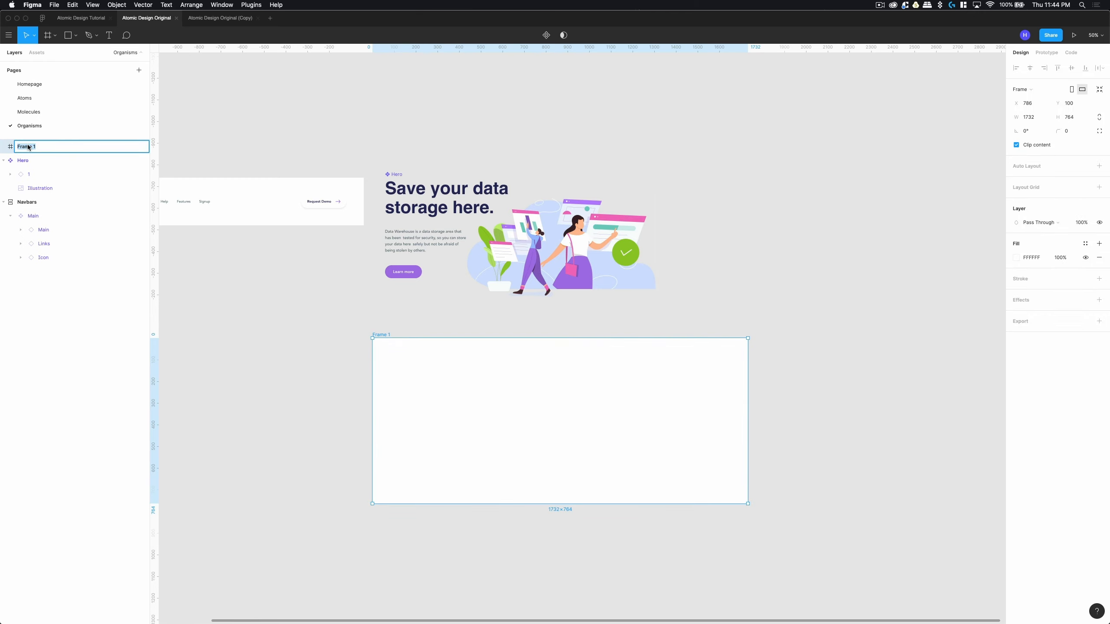
type("Hereos")
key("Return")
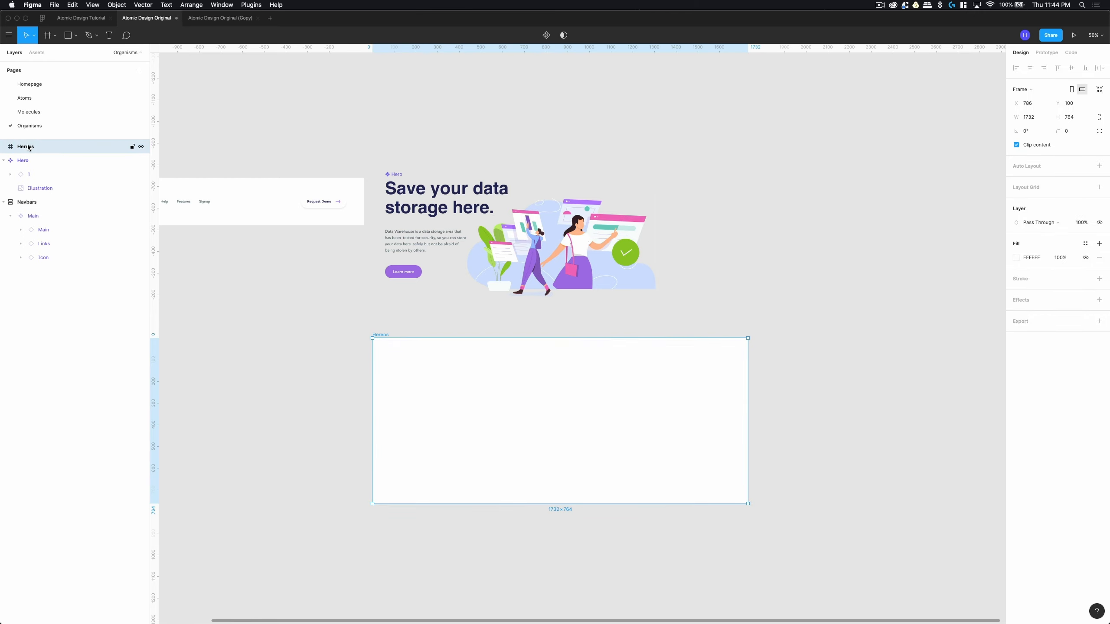
Rename the Hero component as 1 and move it into the Hereos frame.
left_click(32, 161)
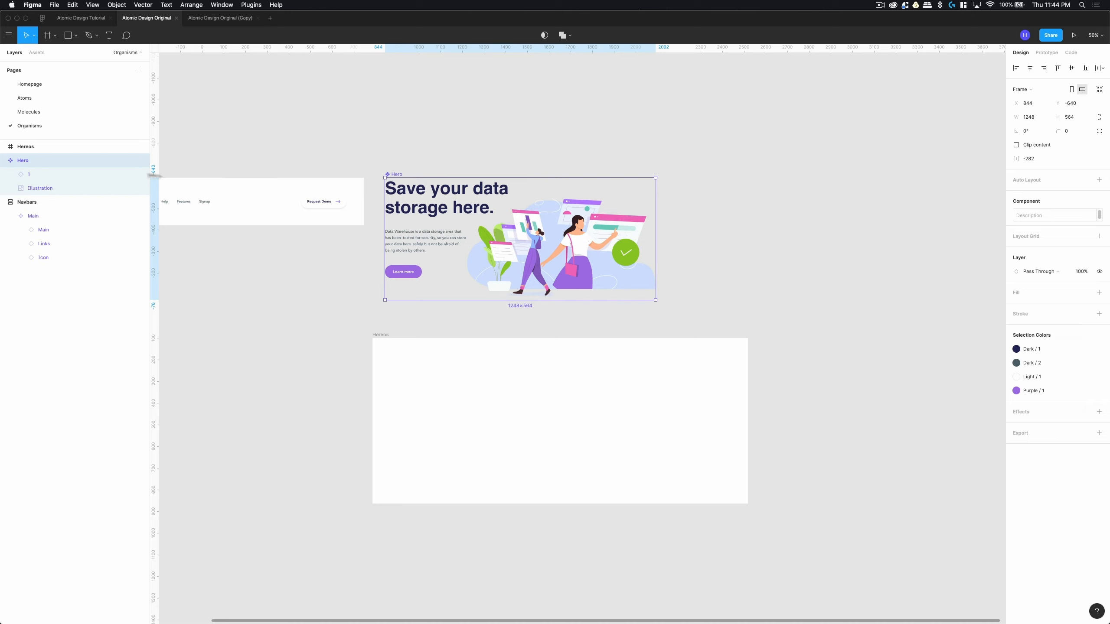
double_click(26, 162)
type("1")
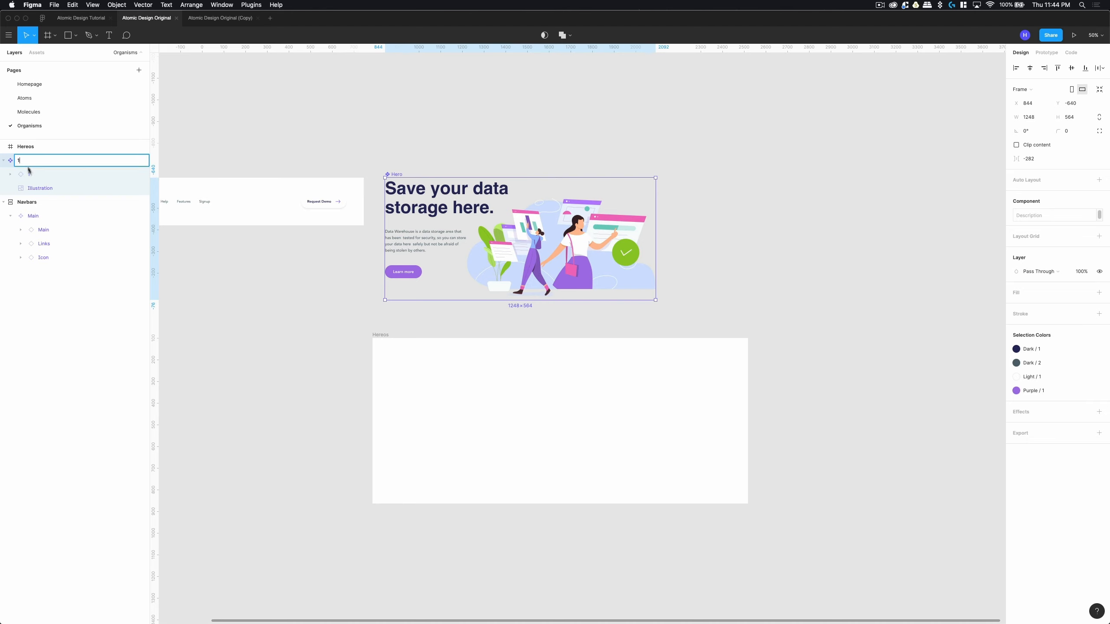
left_click(295, 413)
left_click_drag(438, 250, 457, 431)
Add auto layout to the Hereos frame with horizontal and vertical padding of 80.
left_click(380, 335)
left_click(1099, 180)
left_click(1026, 209)
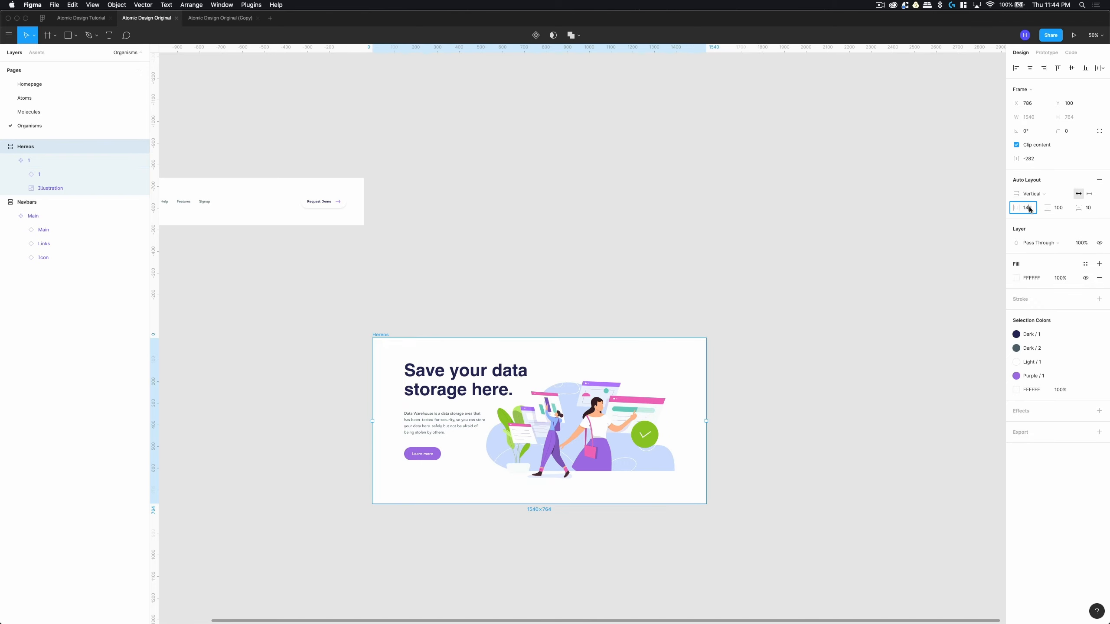
left_click(1030, 209)
type("80")
key("Tab")
type("80")
key("Return")
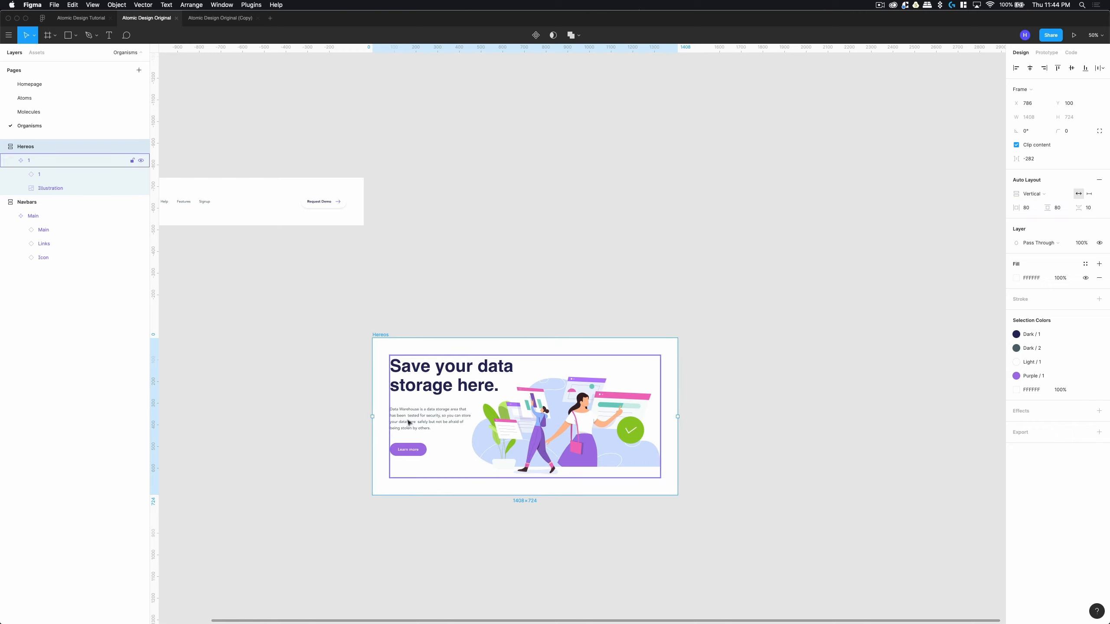
Move the Hereos frame next to the Navbars frame, level with its upper edge, at X 846, Y -640.
left_click_drag(385, 335, 405, 176)
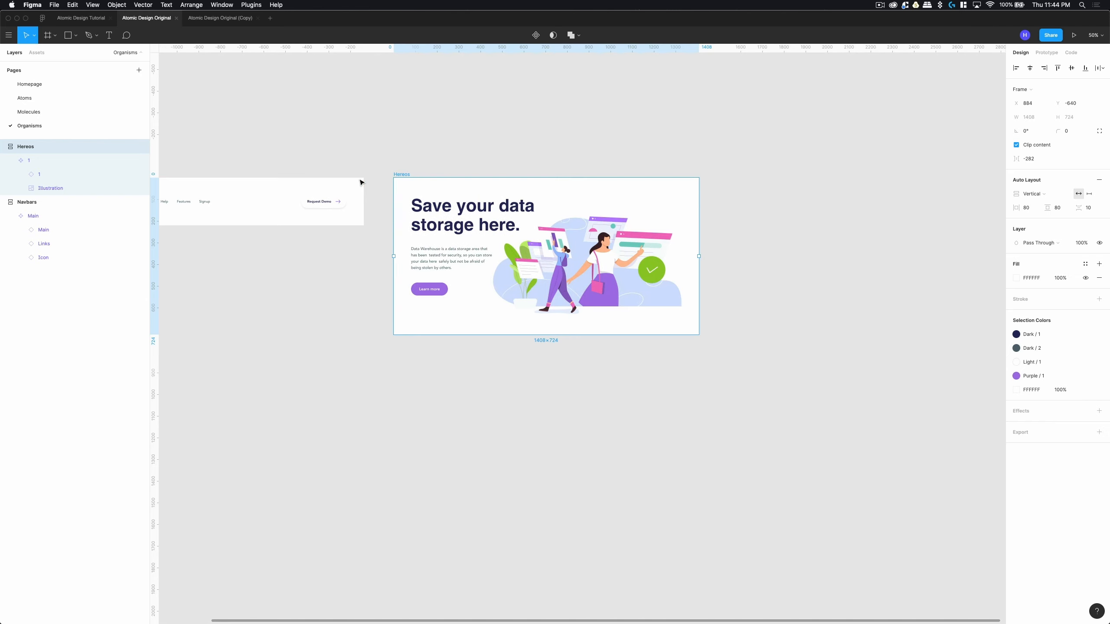
key("shift+Left")
key("shift+Left")
key("shift+Left")
key("shift+Left")
key("Right")
key("Right")
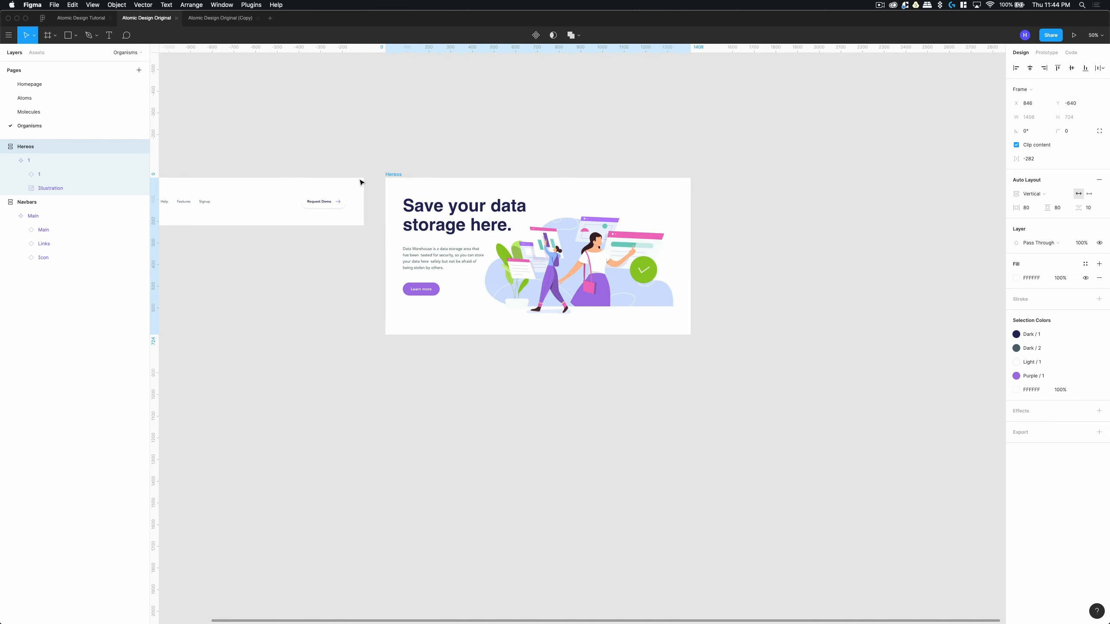
left_click(367, 175)
scroll(422, 146, "left", 5)
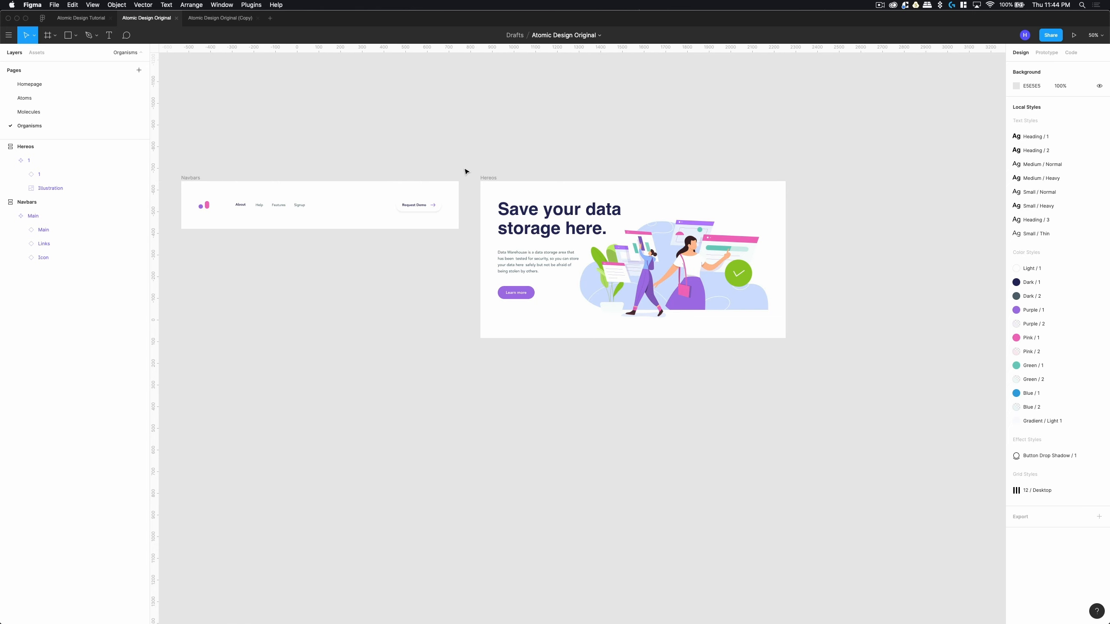
On the Homepage, examine which layers make up group 02 around the pink storage bank section.
left_click(30, 86)
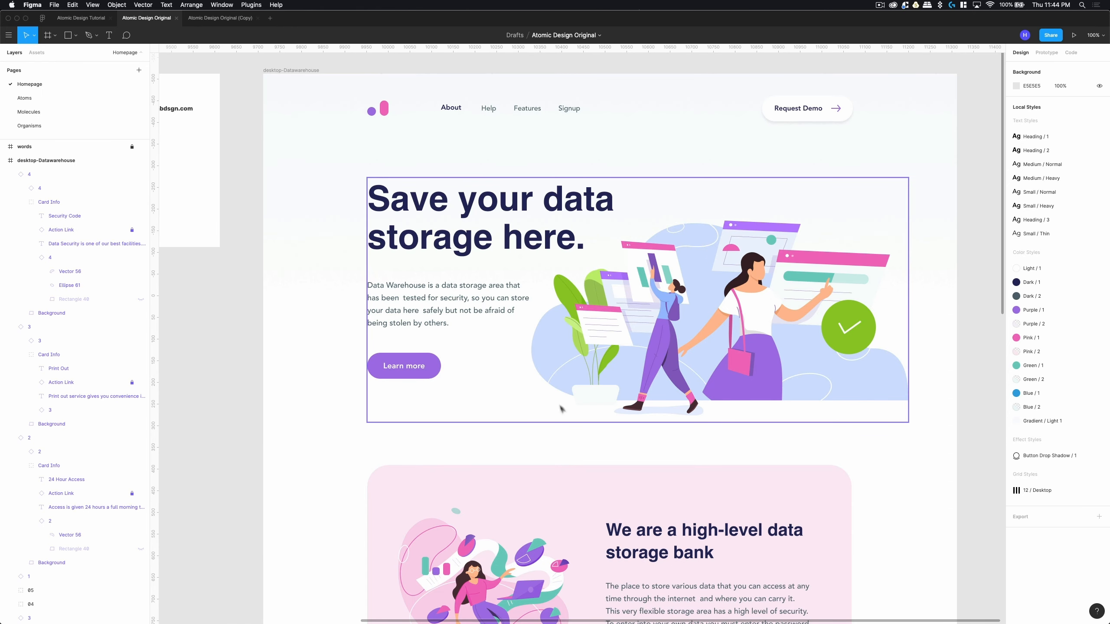
scroll(556, 394, "down", 6)
double_click(522, 287)
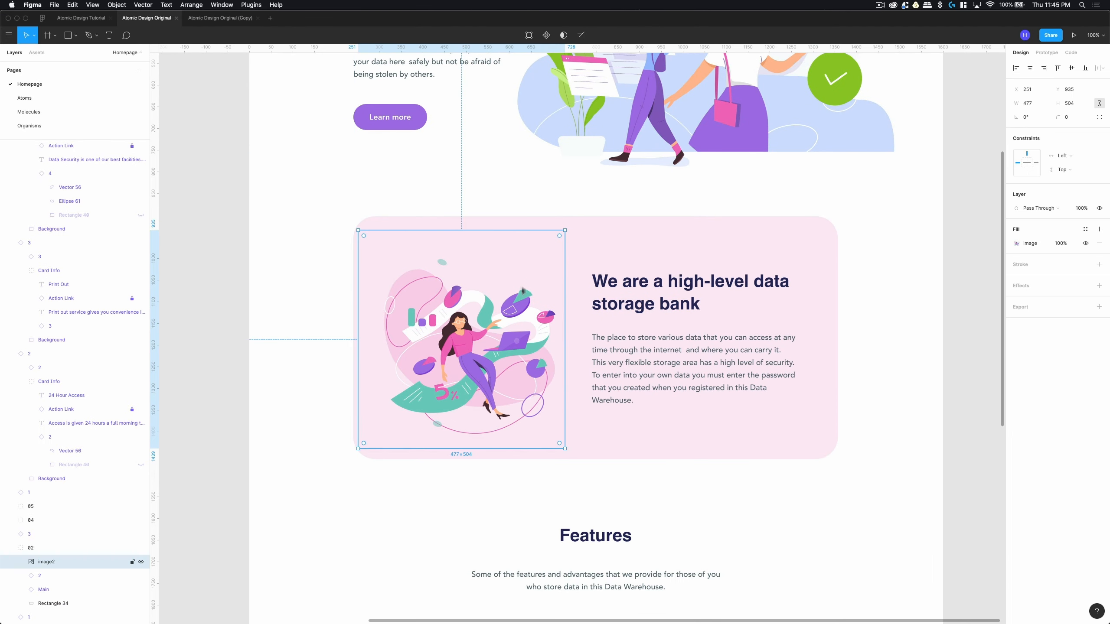
left_click(691, 264)
left_click(538, 280, "shift")
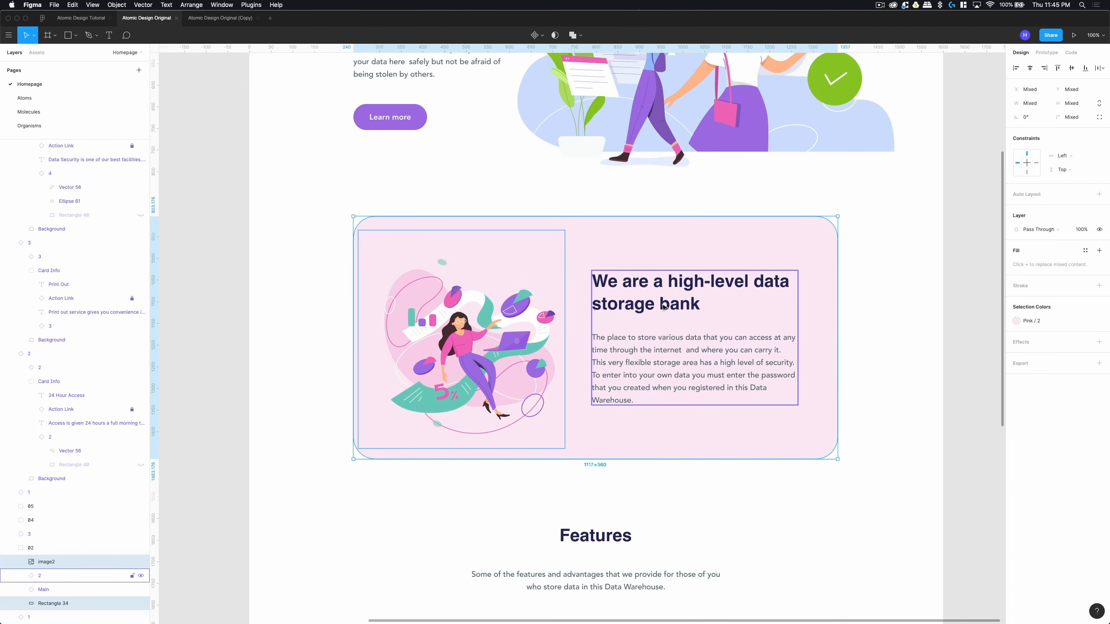
left_click(665, 305, "shift")
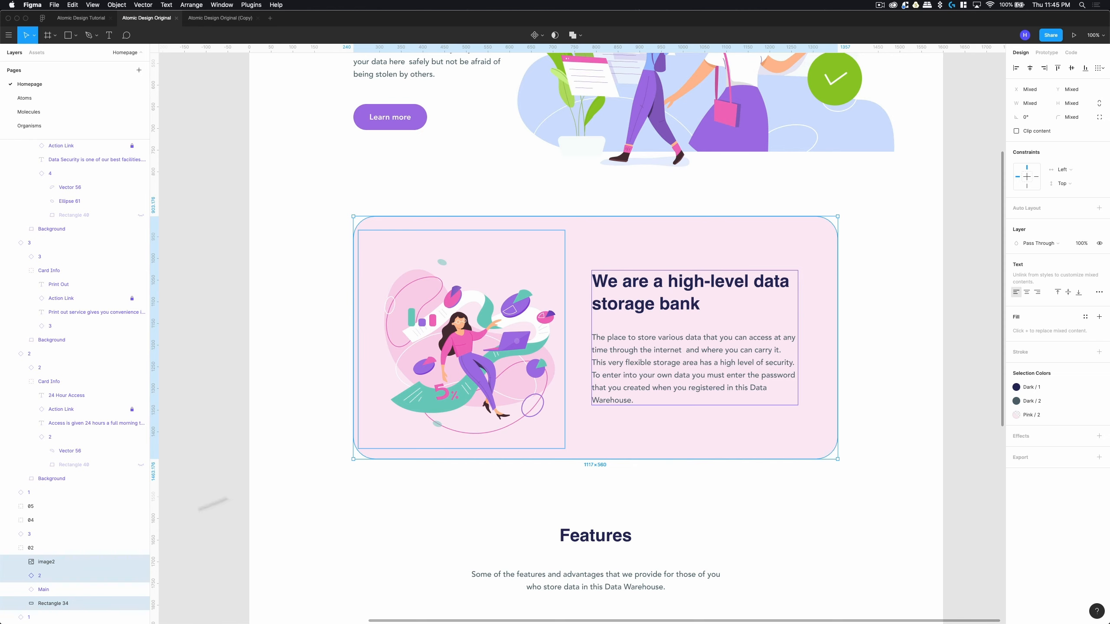
left_click(62, 553)
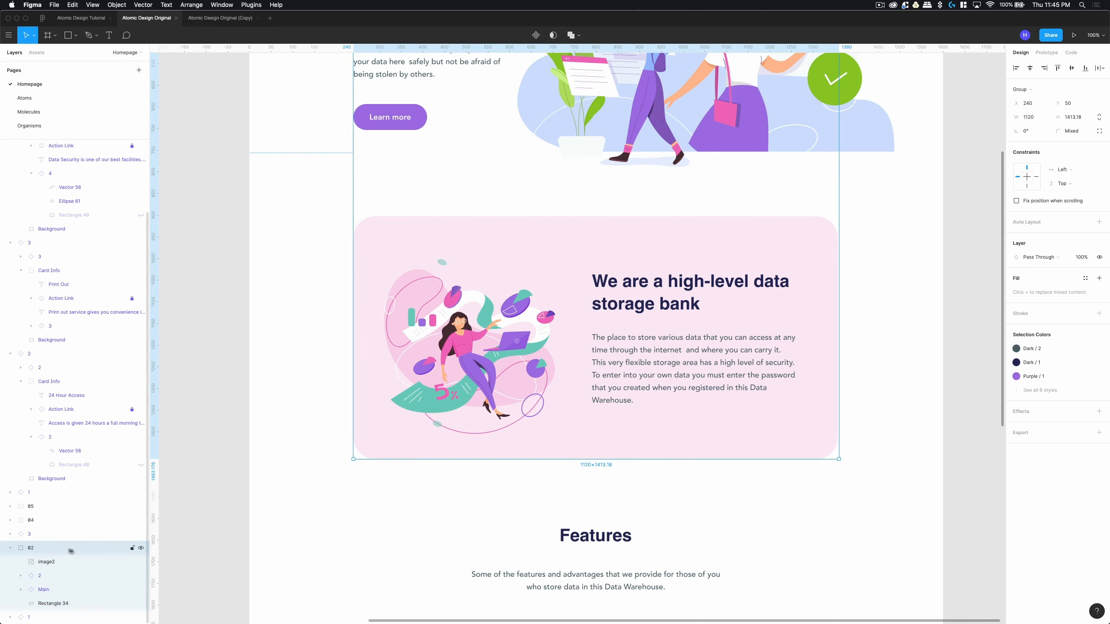
left_click(141, 548)
left_click(141, 548)
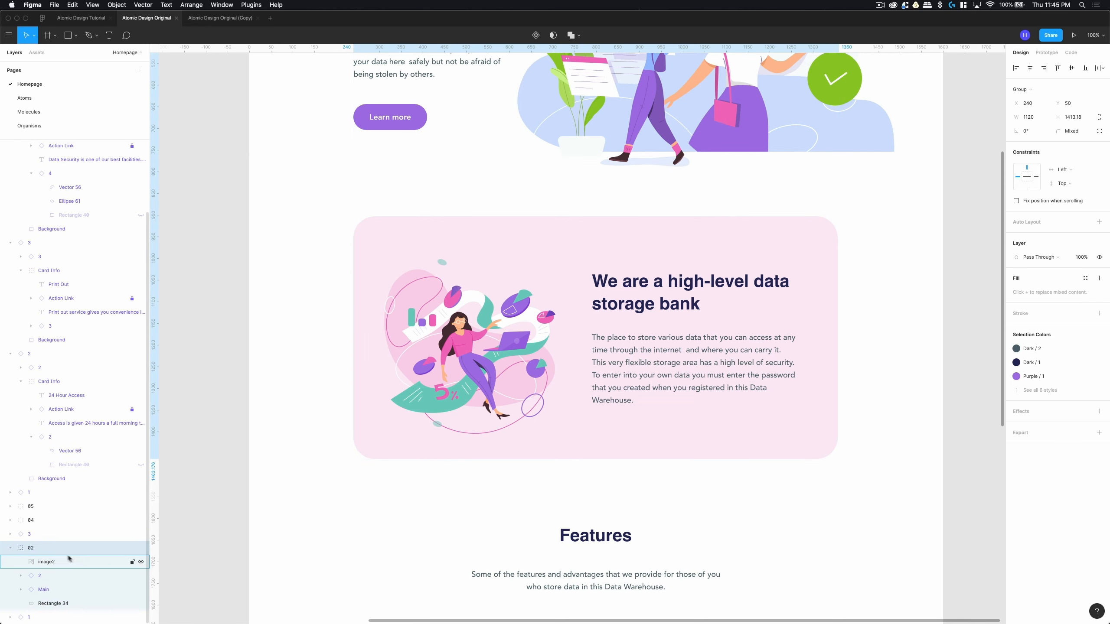
Rename the image2 layer in group 02 as Illustration.
left_click(45, 563)
left_click(45, 580)
left_click(46, 562)
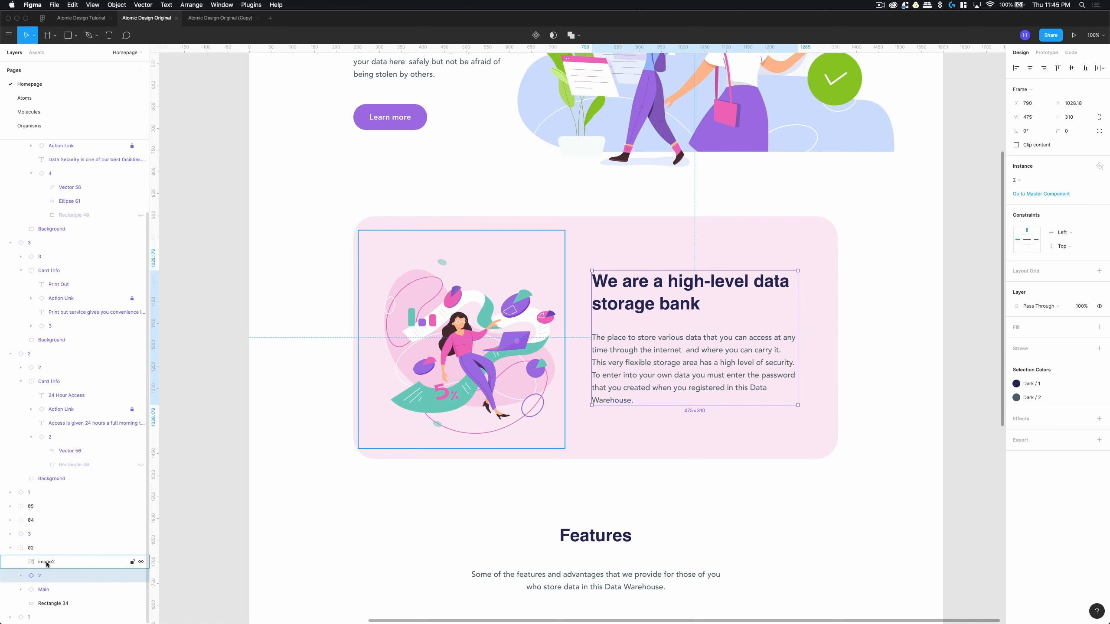
double_click(50, 562)
type("I")
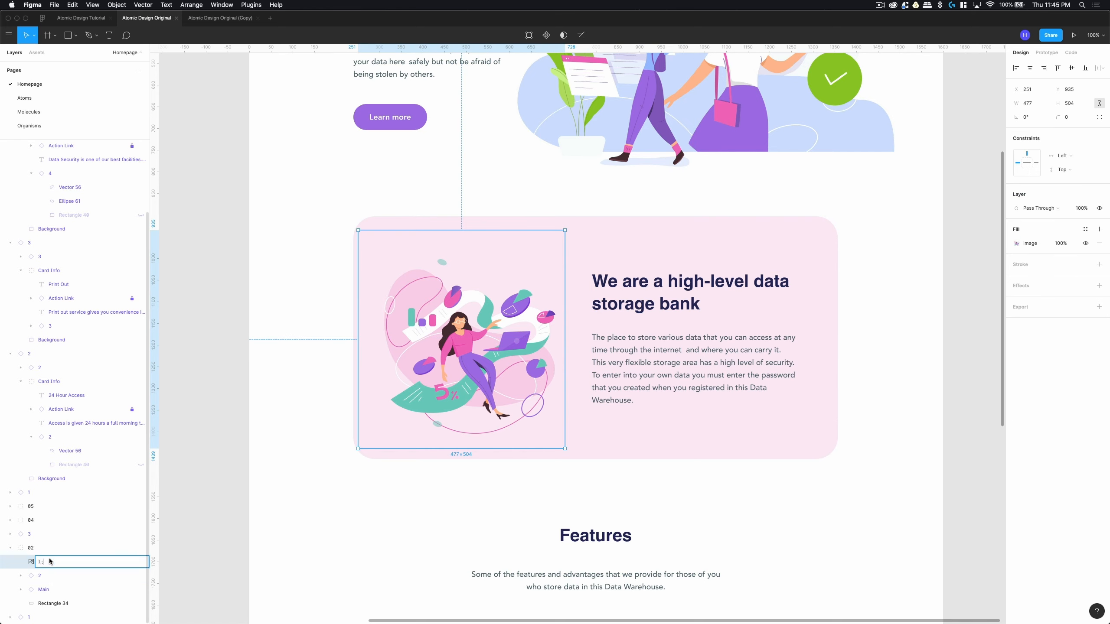
type("llustration")
key("Return")
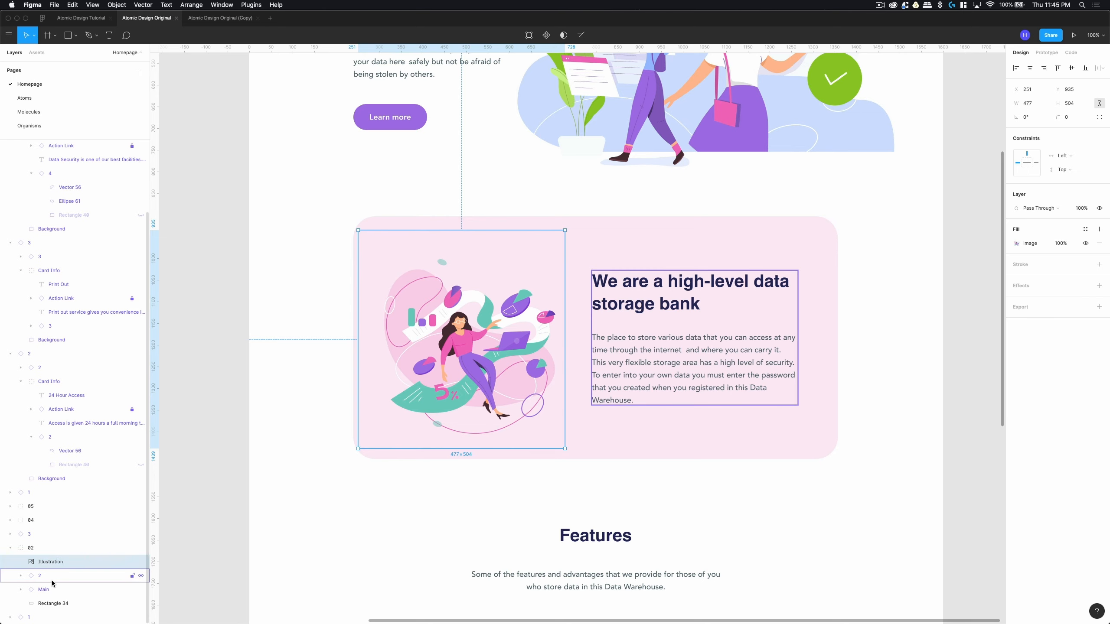
Inspect the headline and Main instances in group 02 and check what the group contains by toggling its visibility.
left_click(46, 576)
left_click(47, 590)
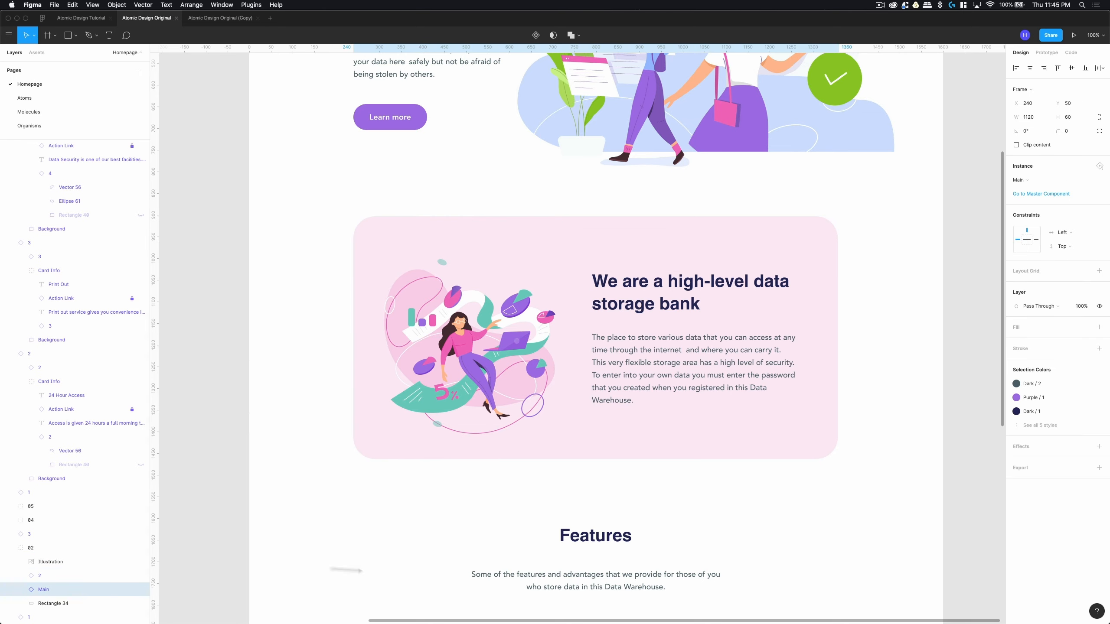
left_click(141, 549)
left_click(141, 548)
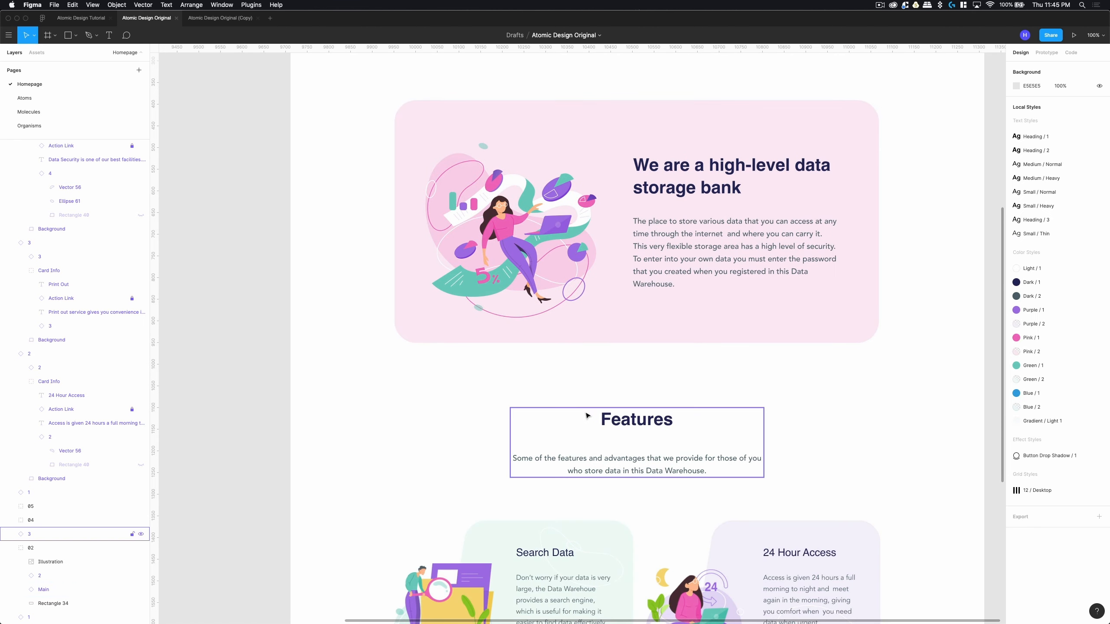
Check what the Main instance in group 02 controls, and move it out of the group to directly above group 05.
left_click(43, 534)
left_click(65, 590)
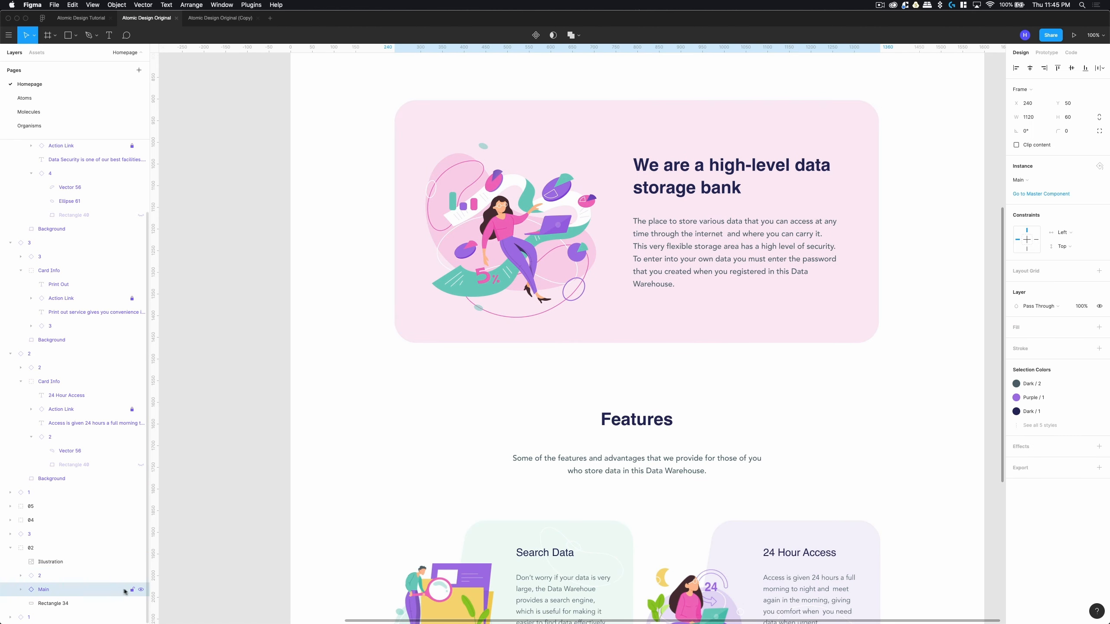
left_click(141, 590)
left_click(141, 590)
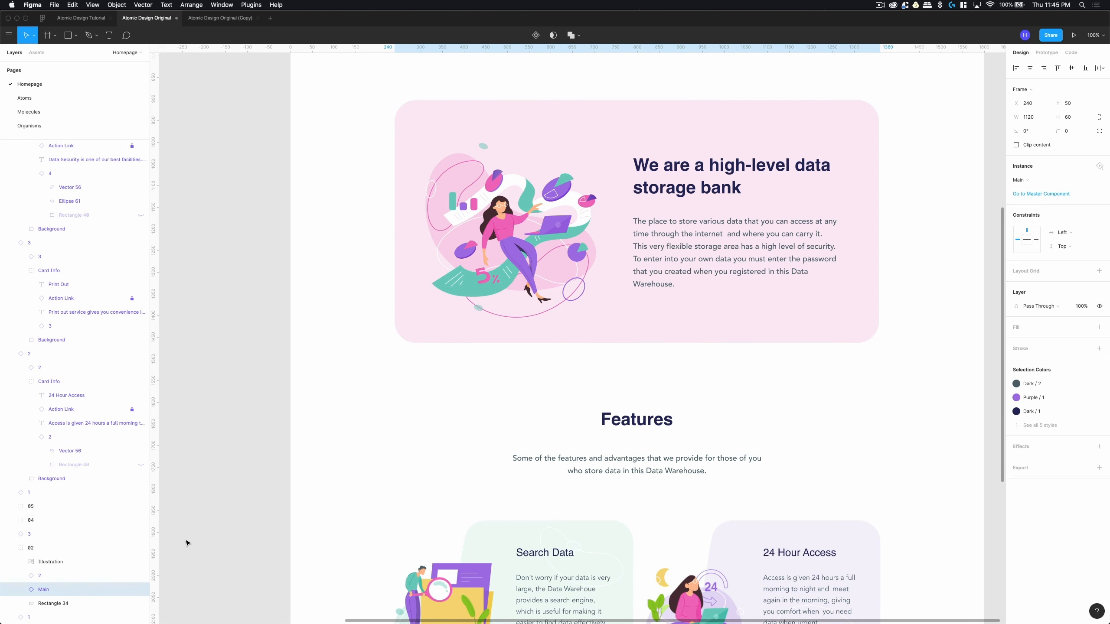
key("shift+1")
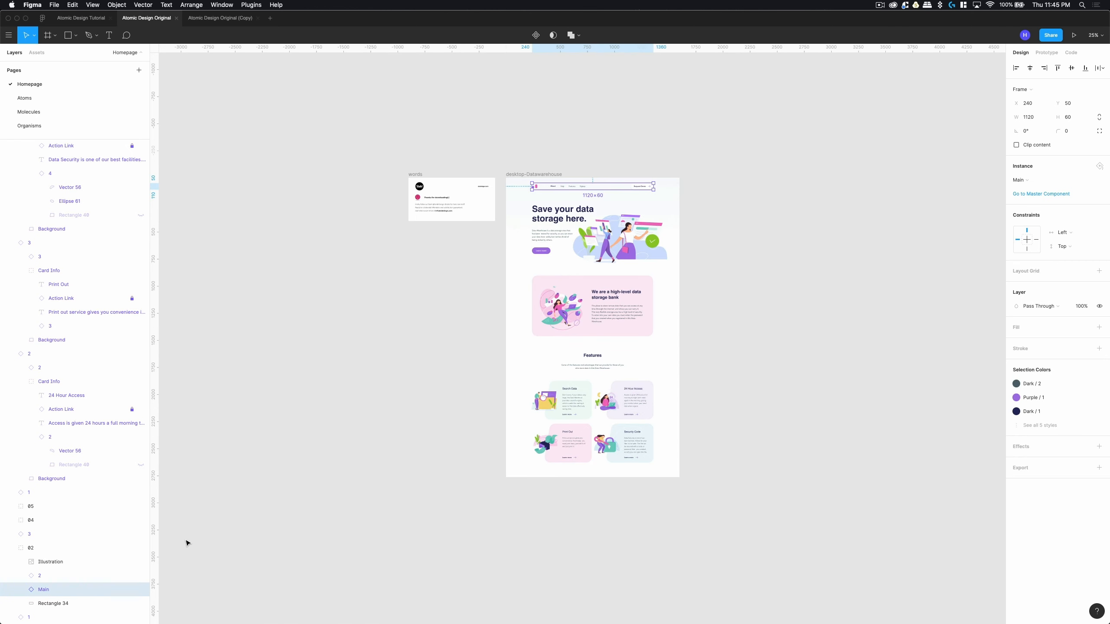
left_click(141, 589)
left_click(141, 590)
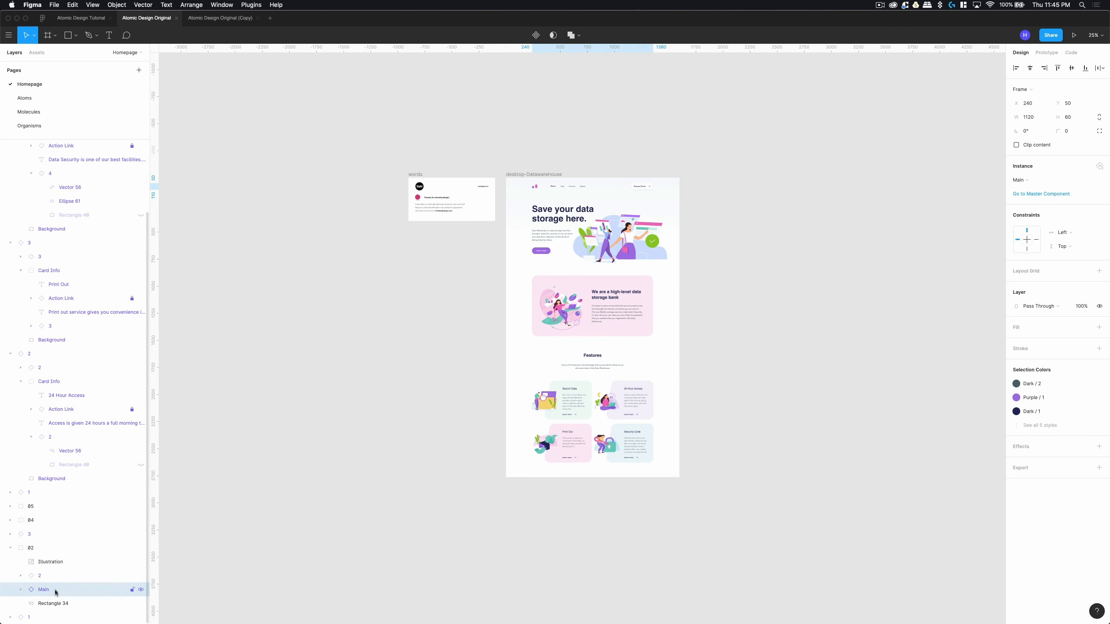
left_click(141, 549)
left_click(142, 549)
left_click_drag(72, 588, 54, 501)
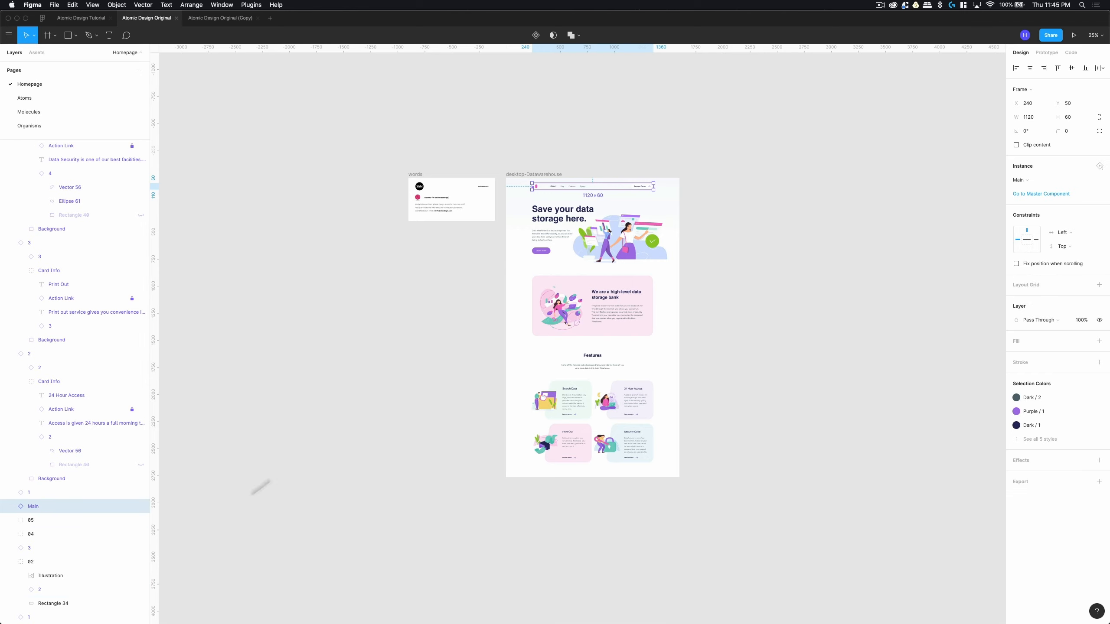
left_click(131, 562)
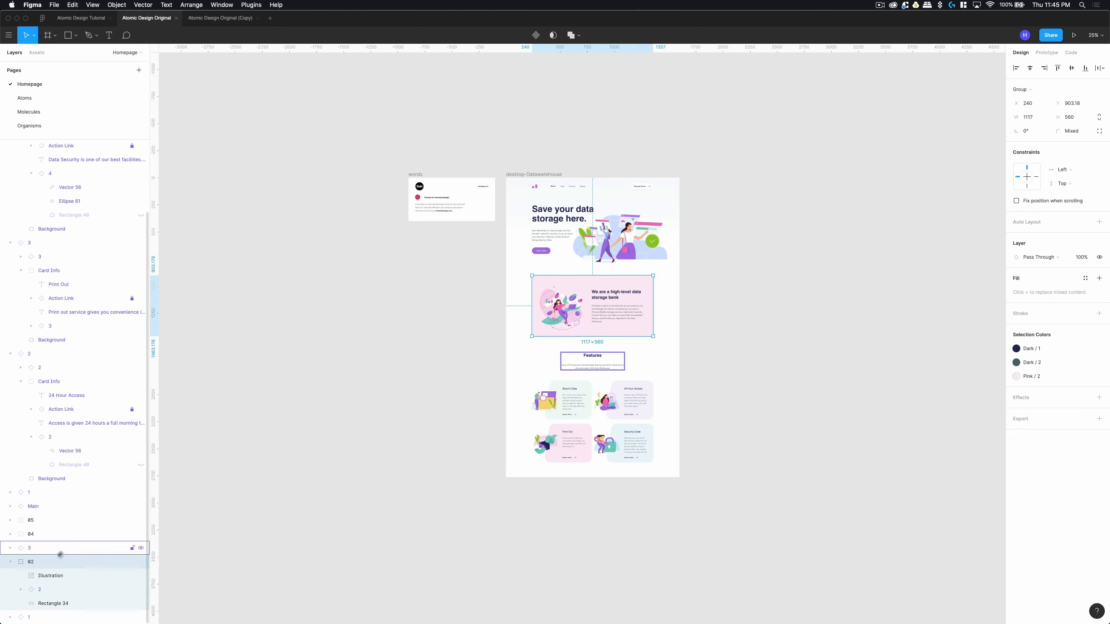
Rename the Rectangle 34 layer in group 02 as Background.
left_click(48, 576)
left_click(49, 589)
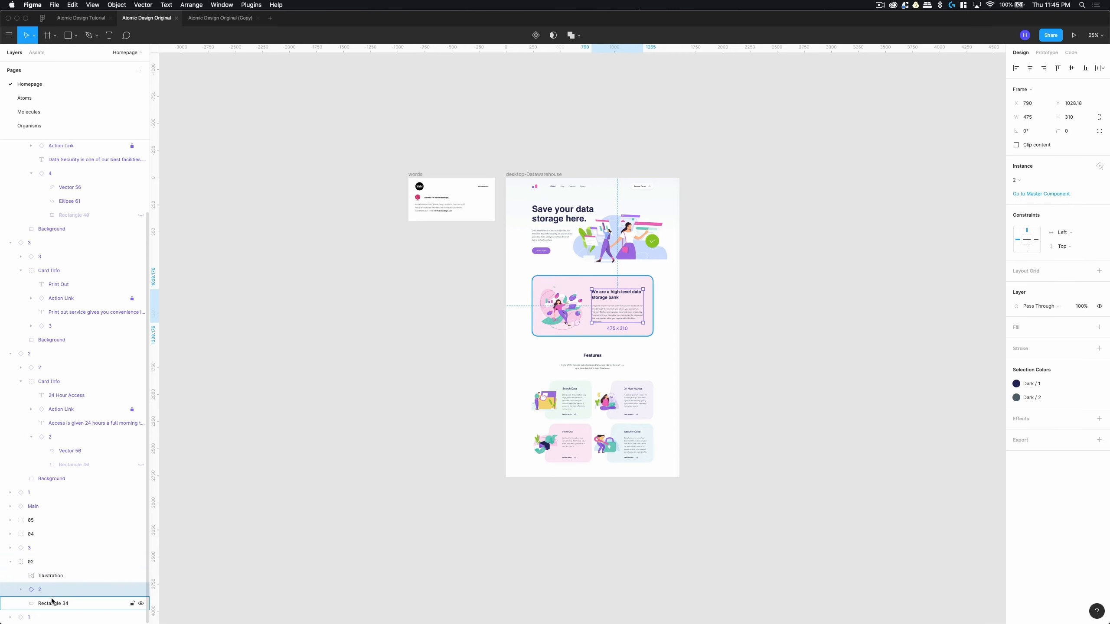
left_click(48, 576)
left_click(49, 590)
left_click(48, 597)
double_click(49, 597)
type("Ba")
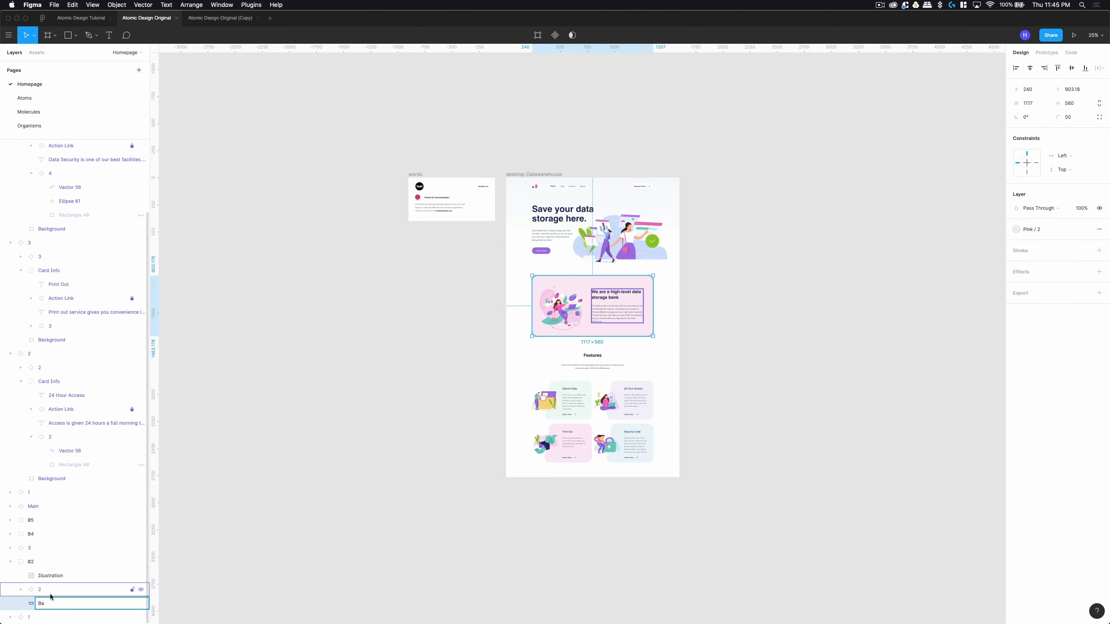
type("ckground")
key("Return")
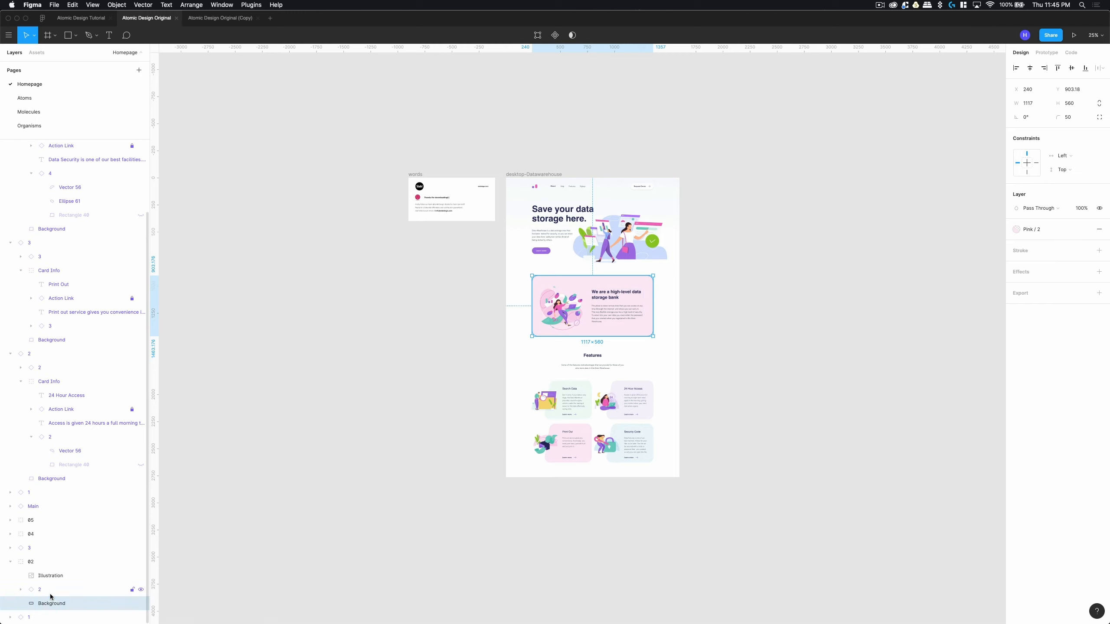
Convert group 02 into a component and rename it Feature Card.
left_click(32, 562)
right_click(49, 563)
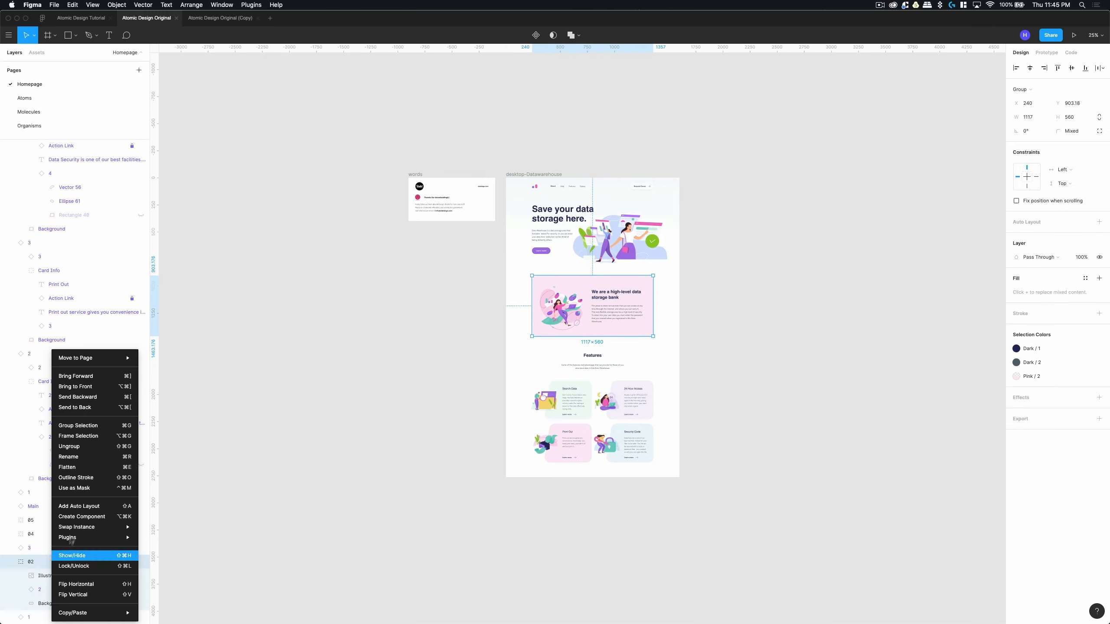
left_click(78, 521)
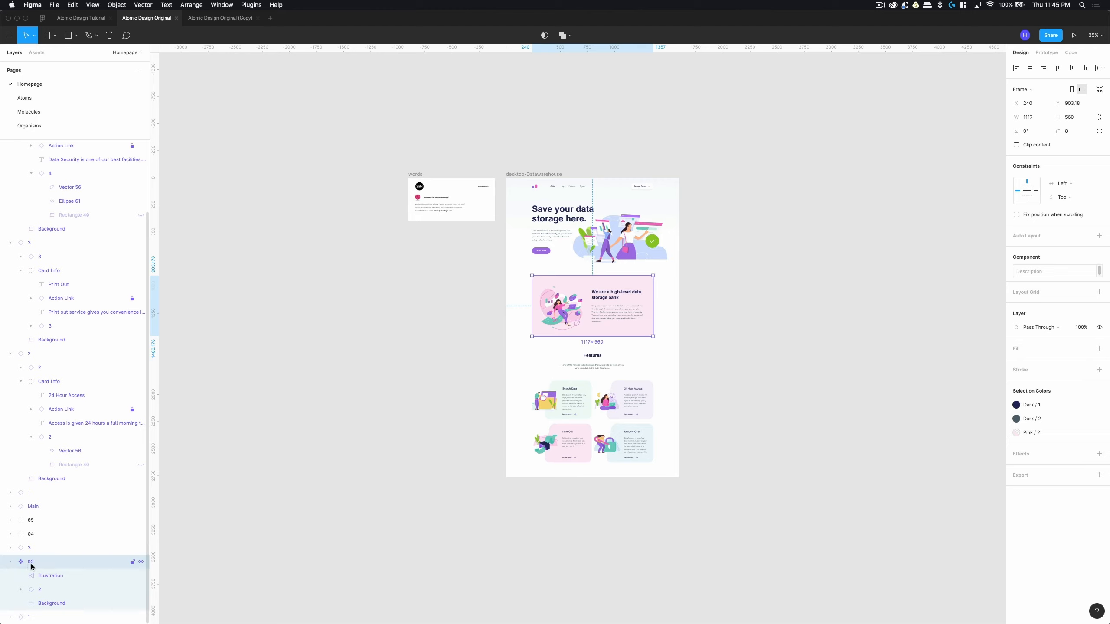
double_click(32, 564)
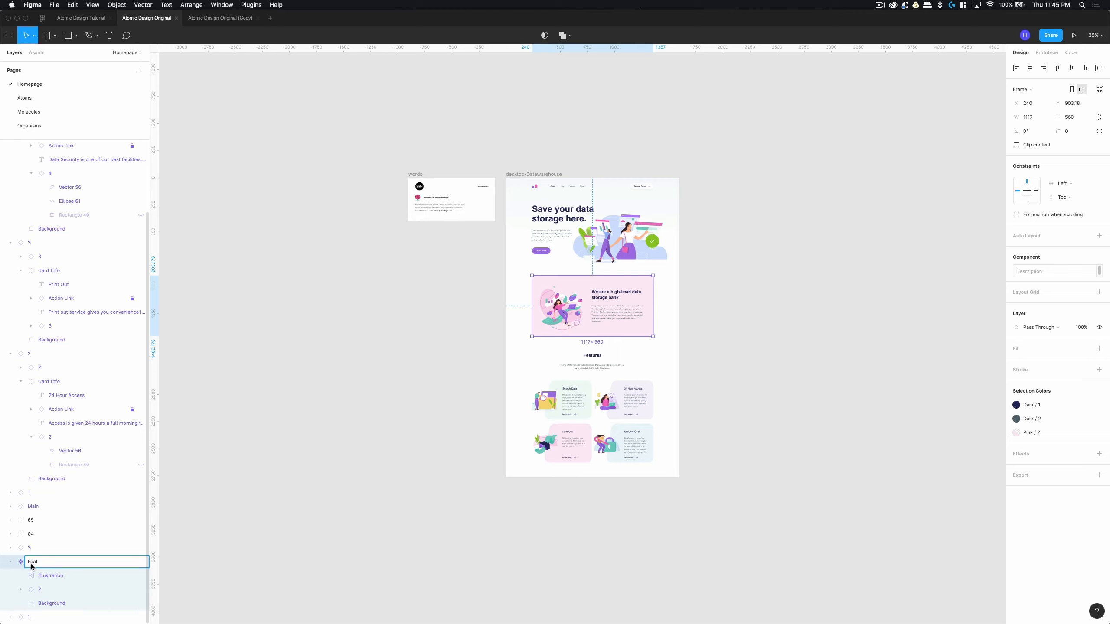
key("Return")
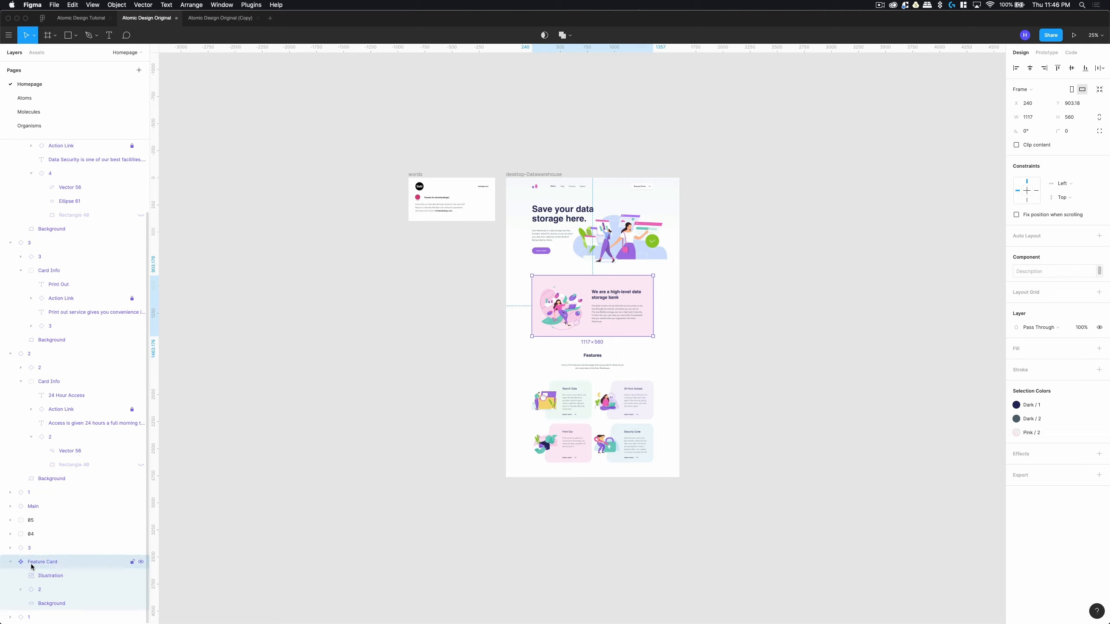
Keep a duplicated Feature Card instance on the Homepage and move the master component to an empty area of the Organisms page.
right_click(66, 564)
left_click(57, 563)
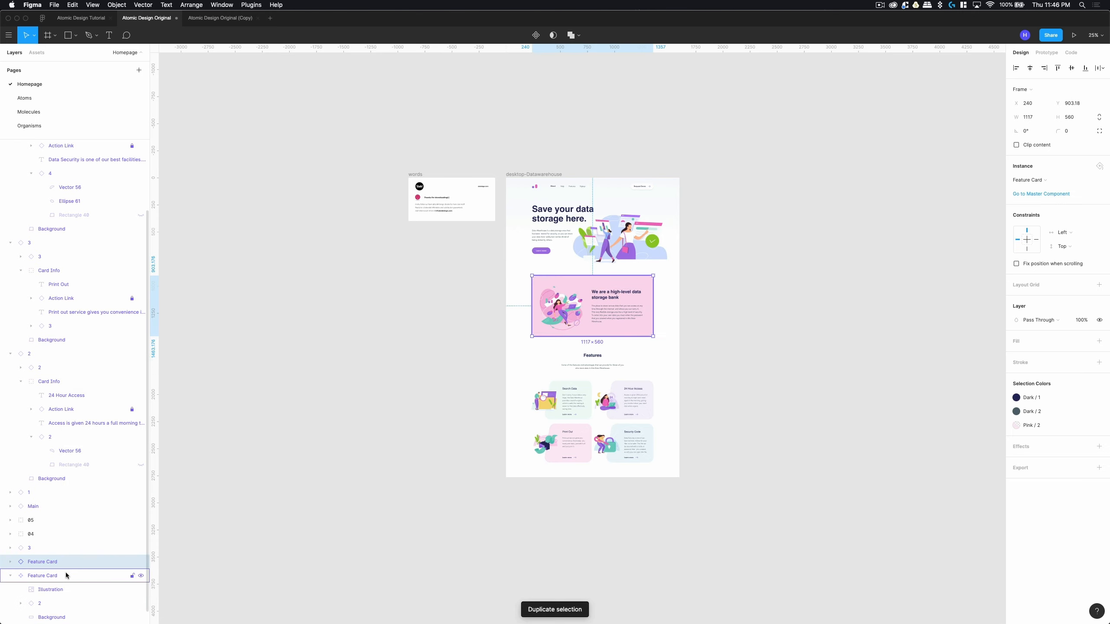
key("super+z")
scroll(62, 175, "up", 2)
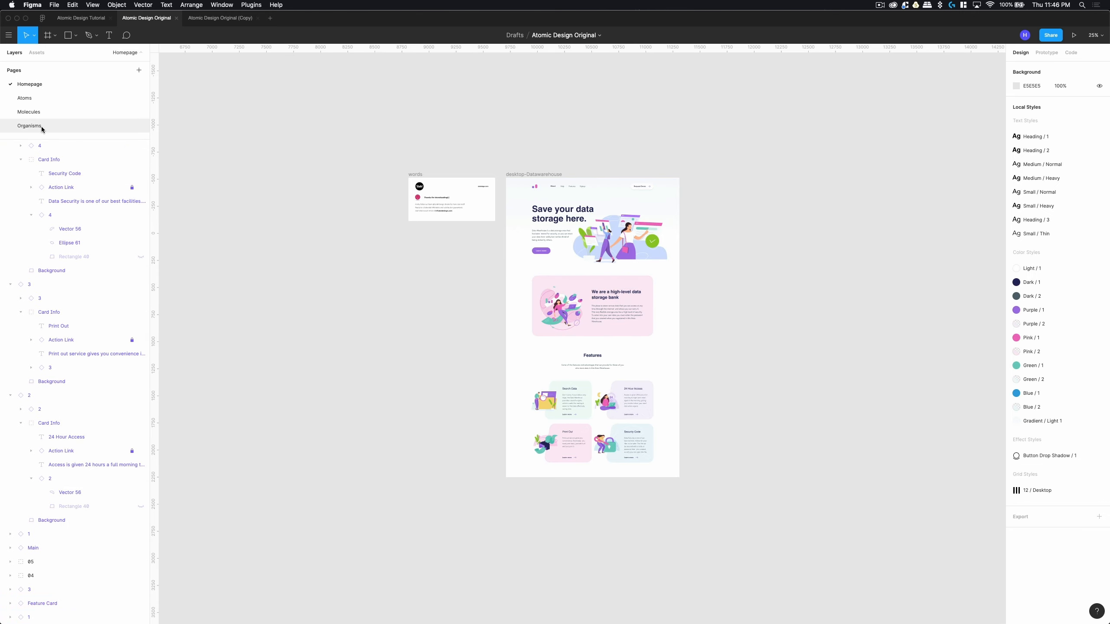
left_click(42, 127)
key("super+v")
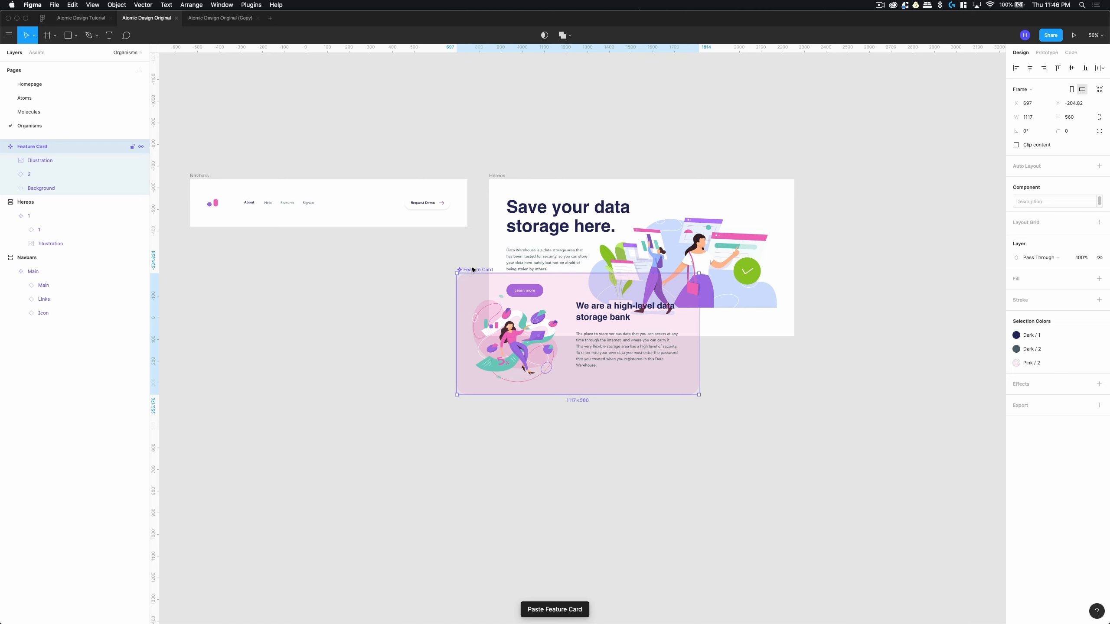
left_click_drag(474, 270, 793, 394)
left_click(722, 391)
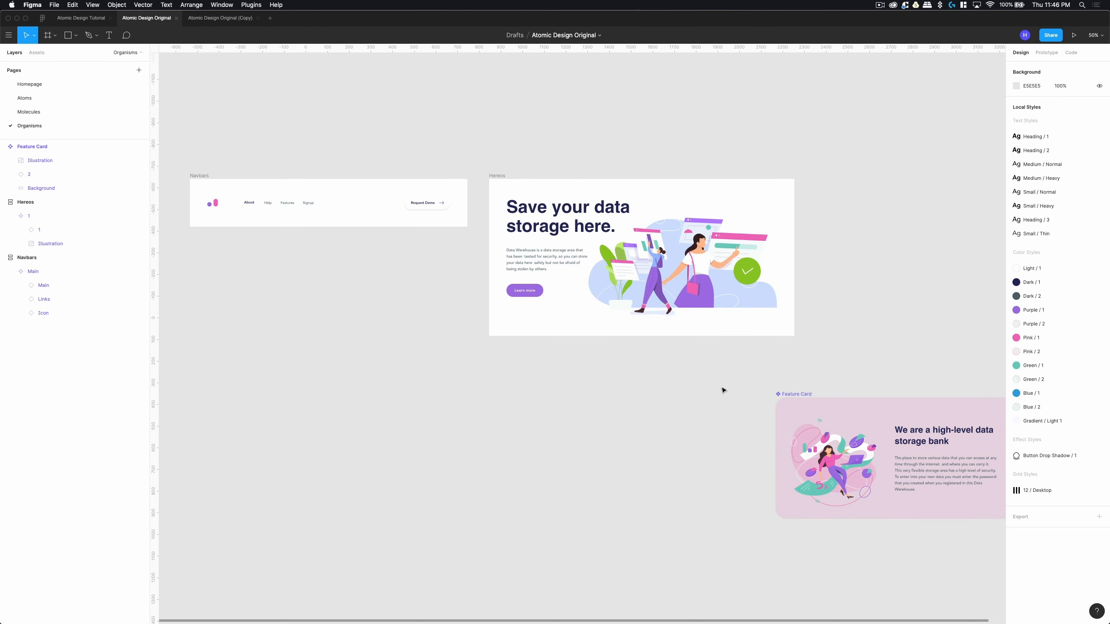
Draw a frame about 1500 × 718 beside the Hereos frame and name it Feature Cards.
left_click_drag(695, 403, 302, 419)
key("f")
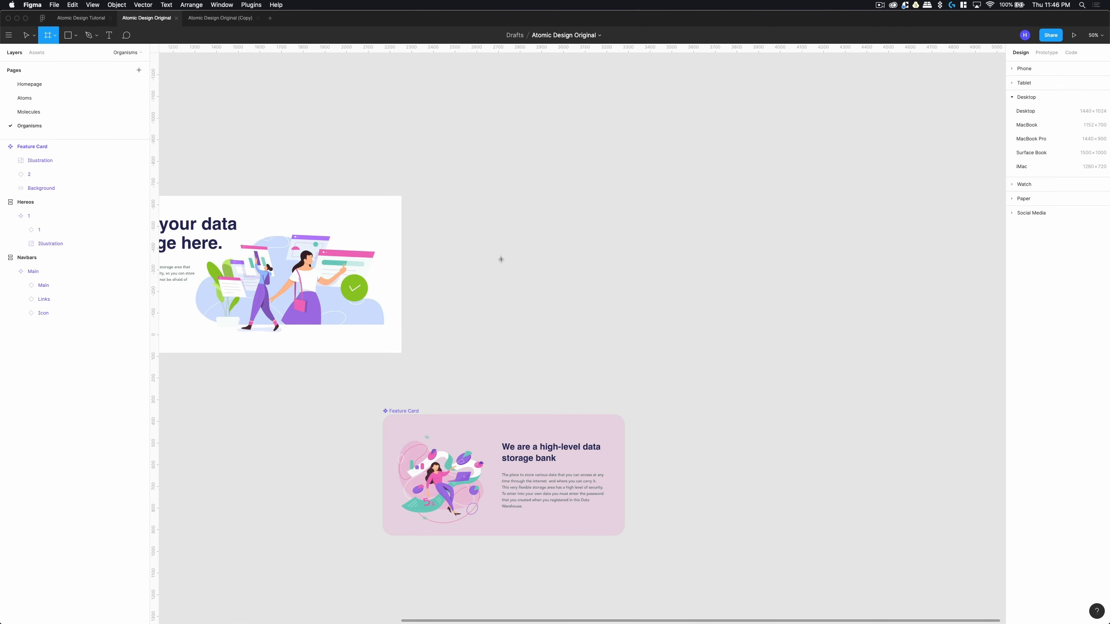
left_click_drag(468, 204, 793, 359)
double_click(20, 147)
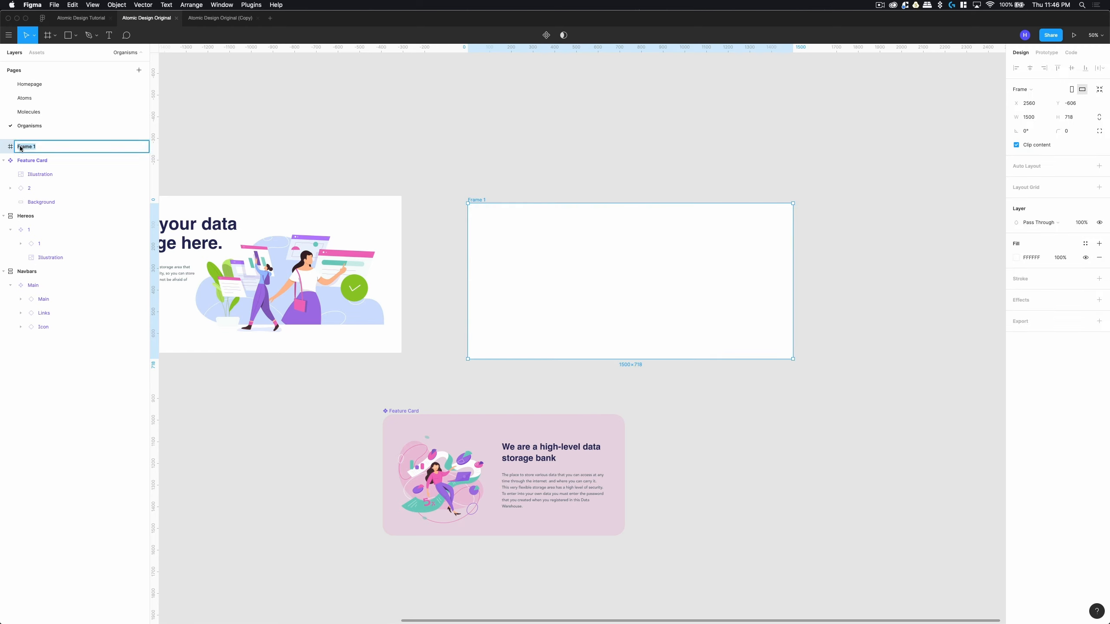
type("Fe")
type("s")
key("Return")
Extend the Feature Cards frame to a height of about 974 and place the Feature Card component inside it.
left_click_drag(624, 359, 622, 415)
left_click_drag(396, 412, 522, 252)
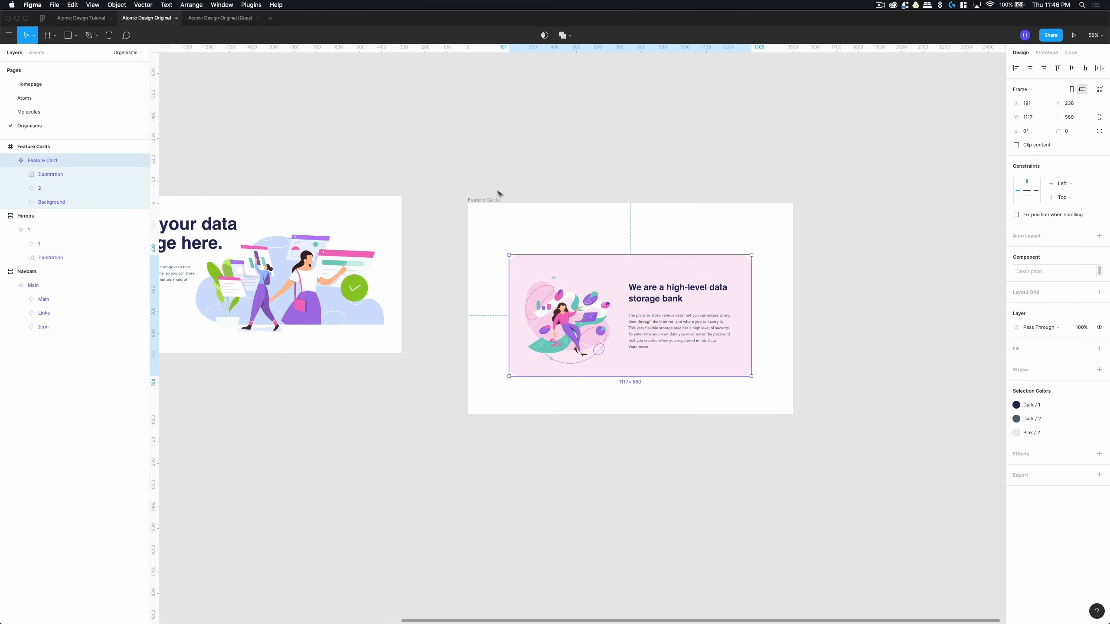
Fit the Feature Cards frame around its card using auto layout with 80 horizontal and vertical padding, and remove the auto layout.
left_click(487, 200)
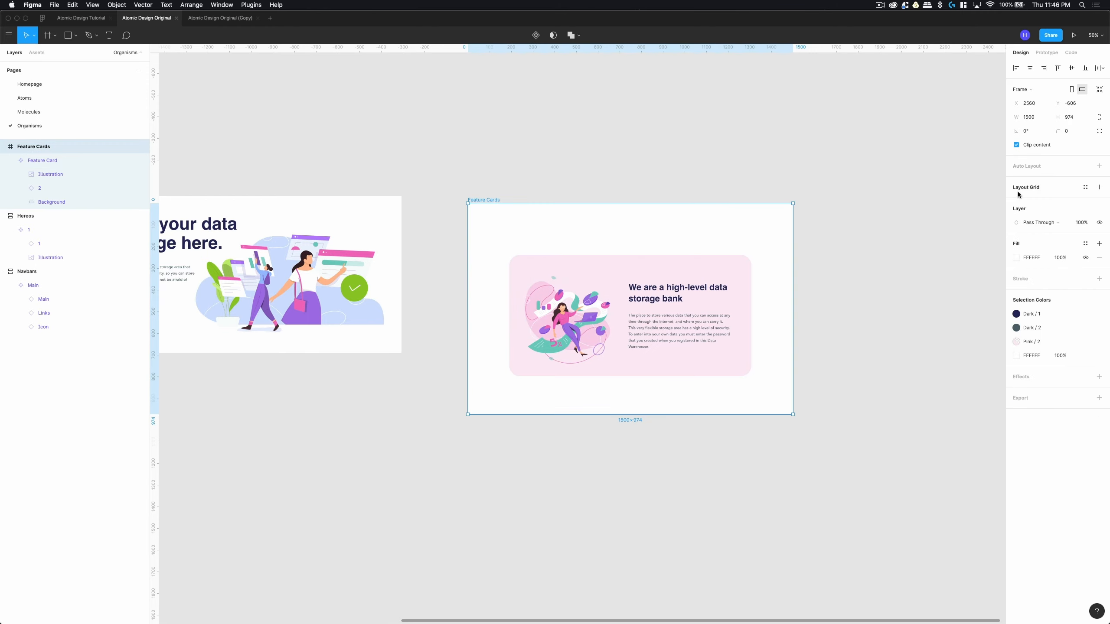
left_click(1099, 166)
type("80")
key("Tab")
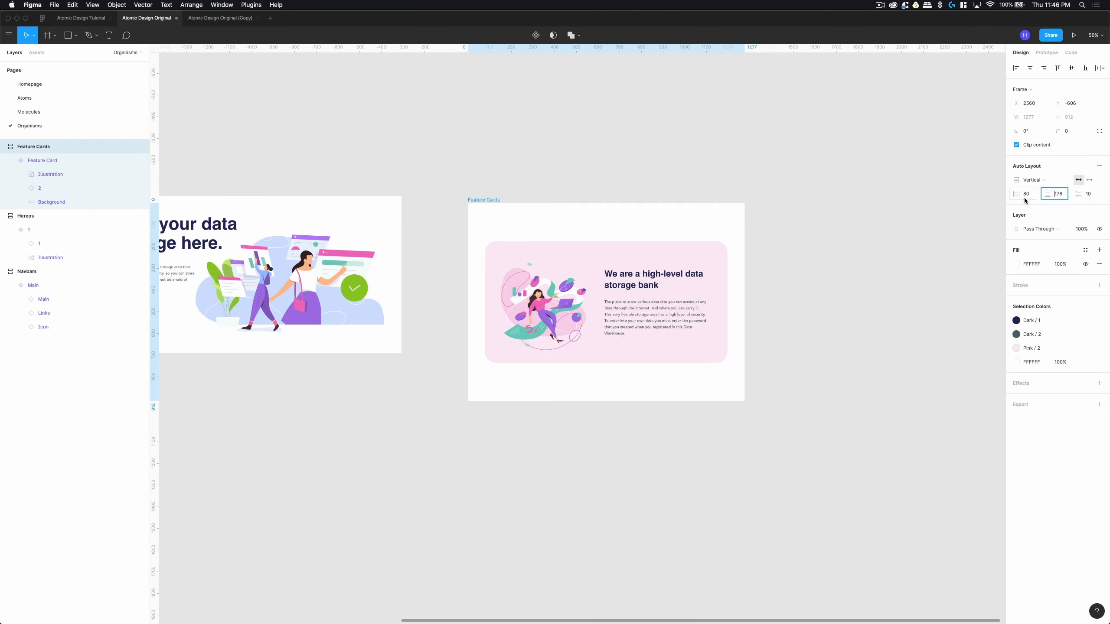
type("80")
key("Return")
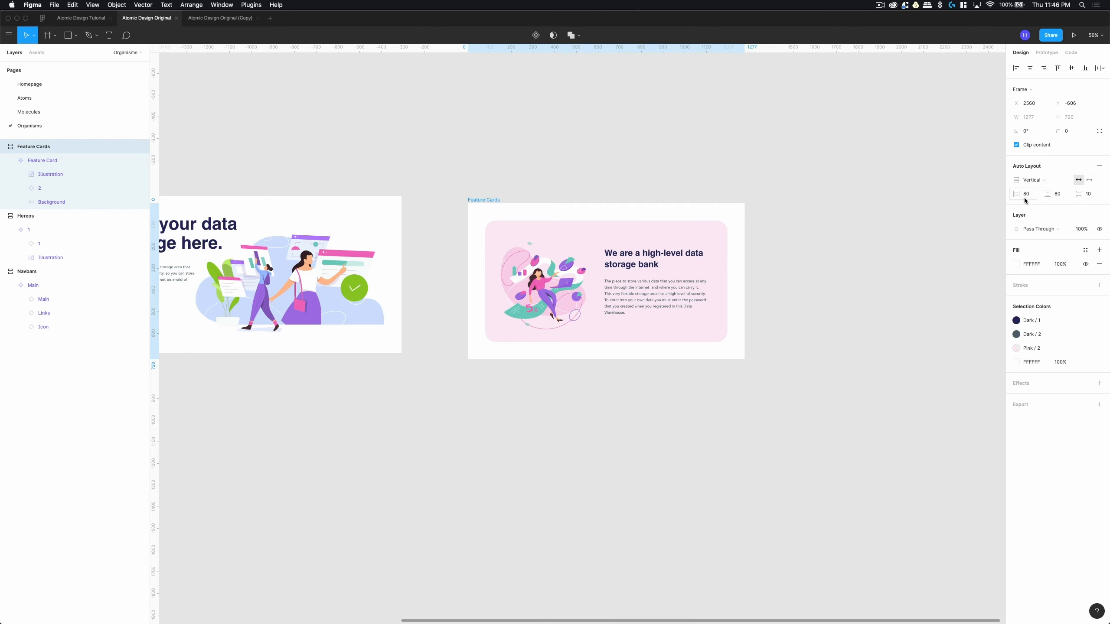
left_click(1100, 166)
Move the Feature Cards frame next to the Hereos frame, level with its upper edge, at X 2354, Y -640.
left_click(592, 156)
left_click_drag(487, 200, 457, 193)
key("alt+shift+Left")
key("alt+shift+Left")
key("alt+shift+Left")
key("alt+shift+Left")
key("alt+shift+Left")
key("alt+shift+Left")
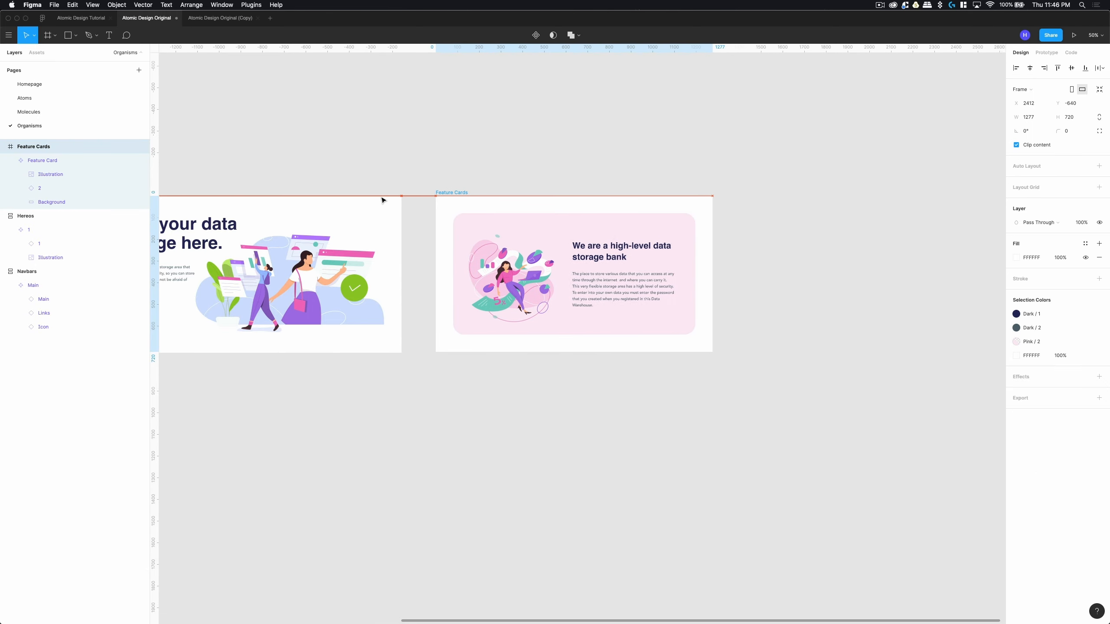
key("alt+Left")
key("alt+Left")
key("alt+Left")
key("alt+Left")
key("alt+Left")
key("alt+Left")
key("alt+Left")
key("alt+Left")
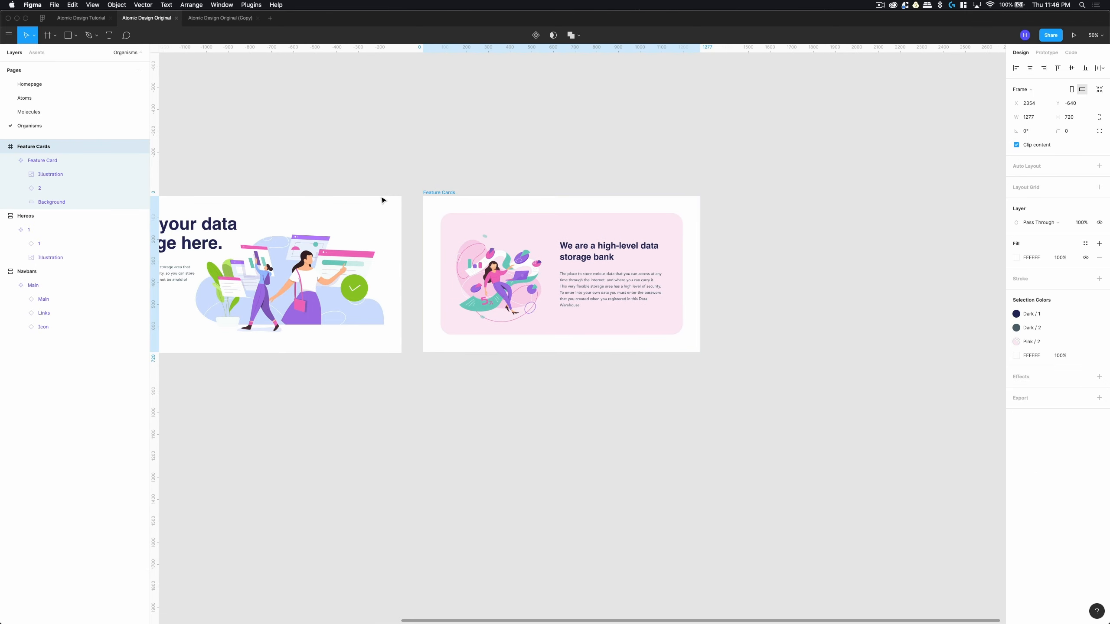
Return to the Homepage and collapse the 24 Hour Access and Print Out card instances in the layer list.
left_click(389, 156)
left_click_drag(388, 156, 534, 151)
key("minus")
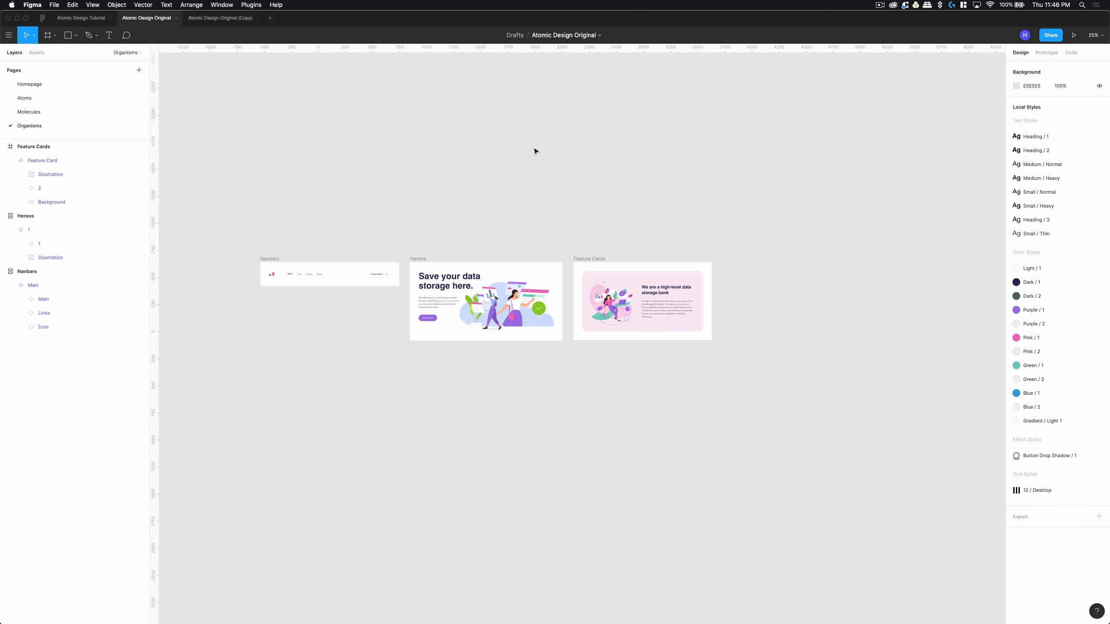
left_click(57, 90)
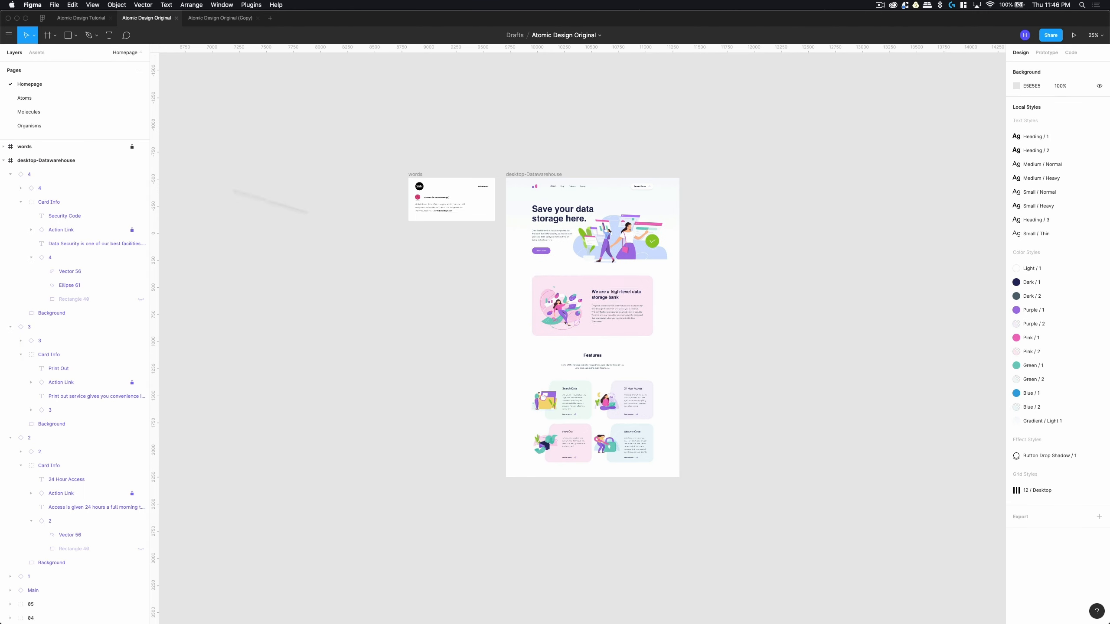
left_click(568, 231)
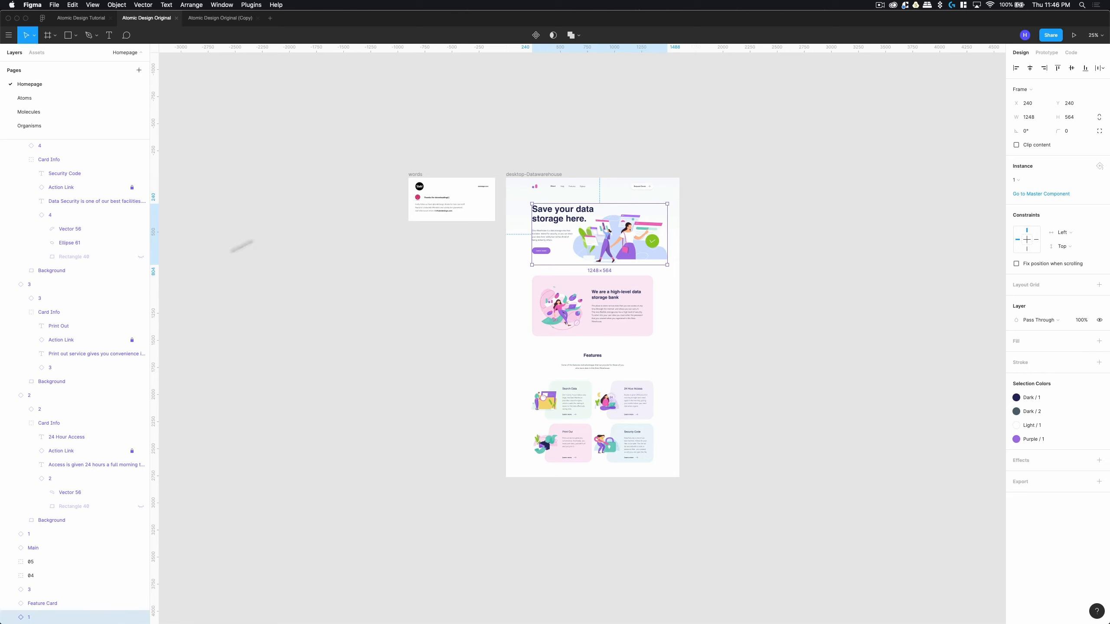
left_click(11, 395)
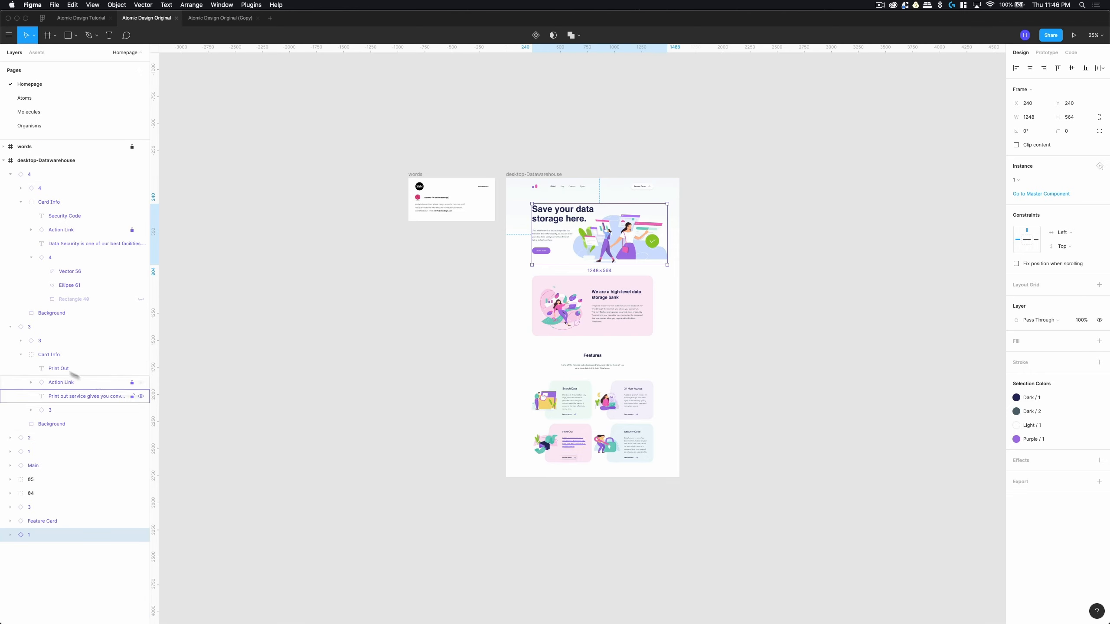
left_click(4, 331)
left_click(8, 328)
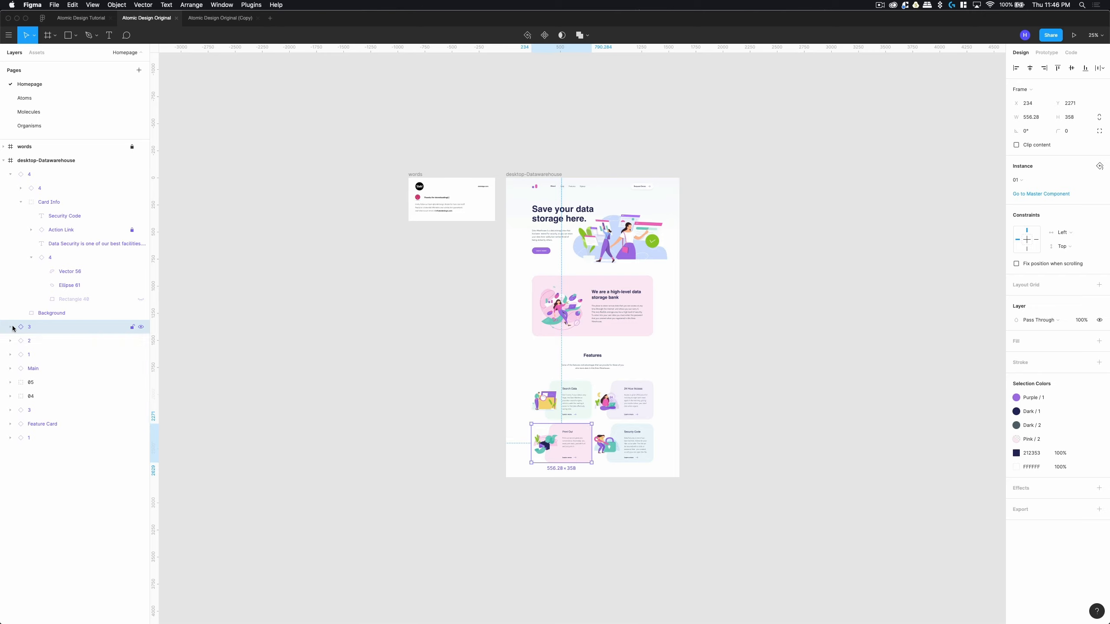
Group the Features heading with the four feature cards below it on the Homepage.
left_click(587, 364)
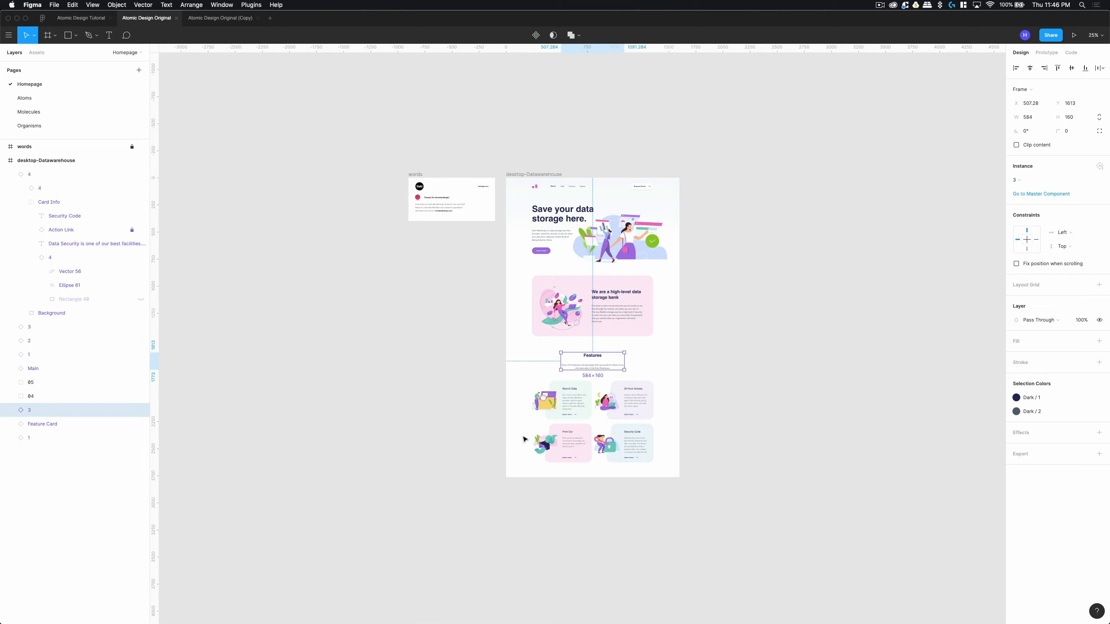
left_click(552, 410)
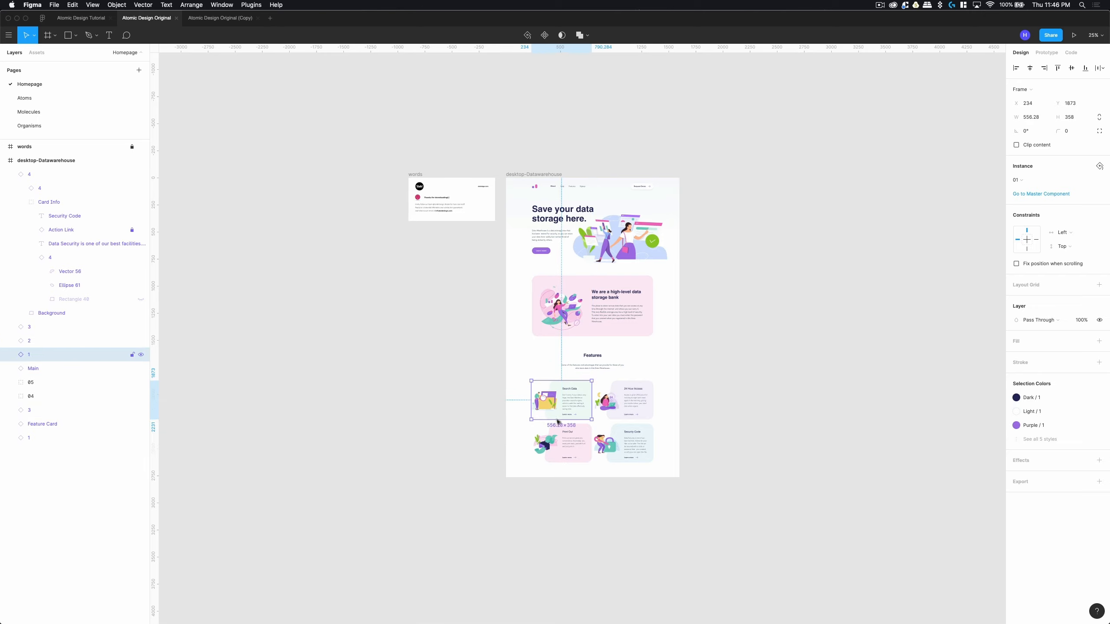
left_click(616, 412, "shift")
left_click(563, 444, "shift")
left_click(624, 444, "shift")
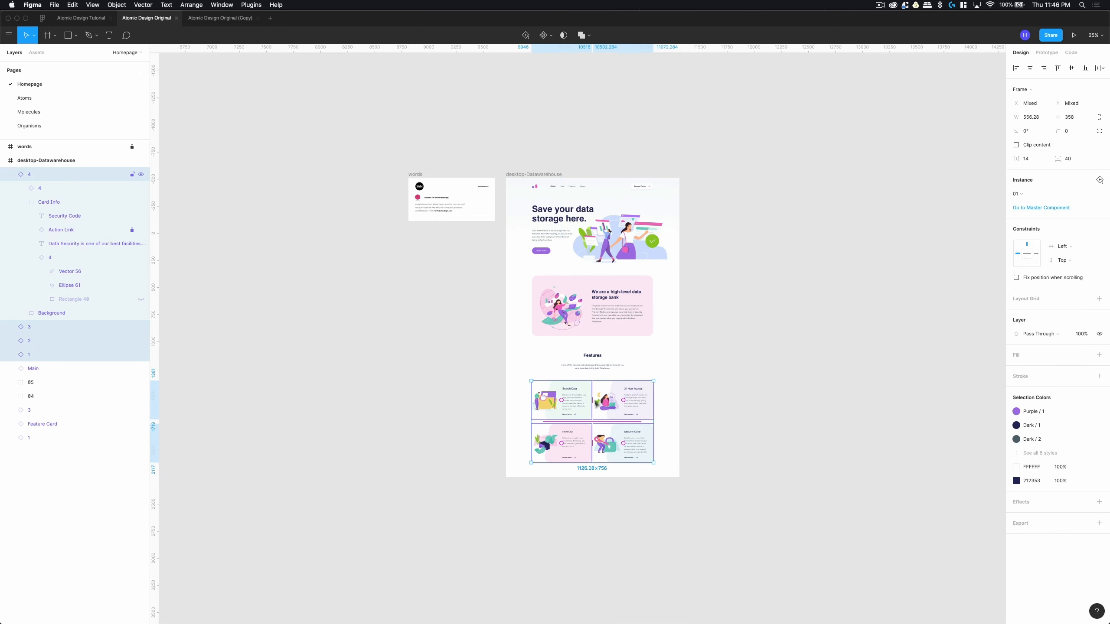
left_click(597, 369, "shift")
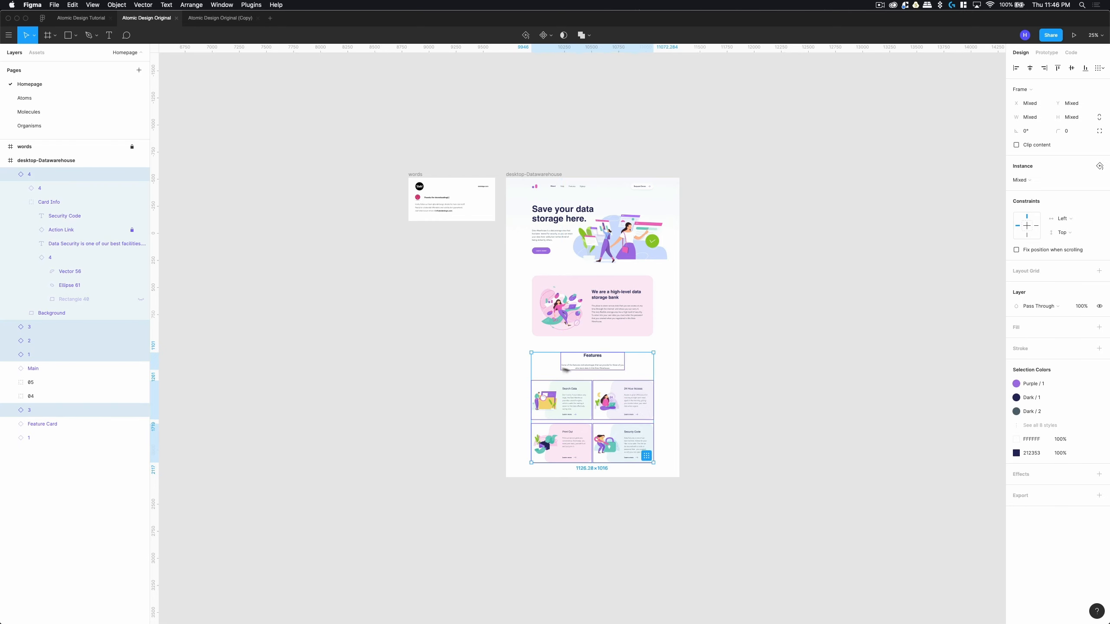
key("super+g")
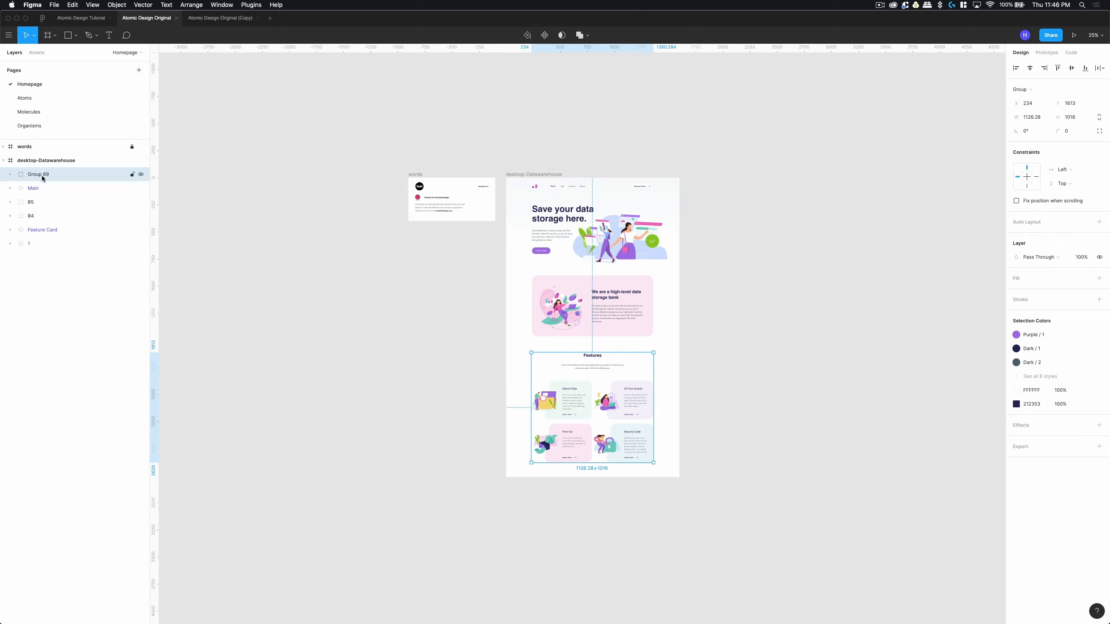
Rename the group of the Features heading and four cards as Features.
double_click(41, 174)
type("Feature")
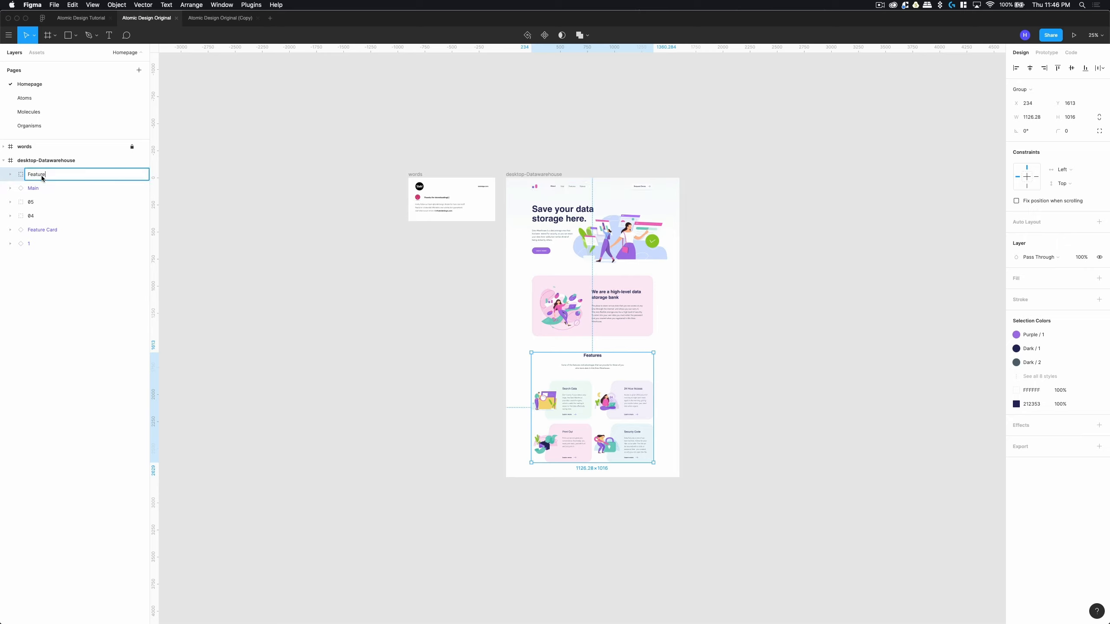
type("s")
key("Return")
Place Main first in the desktop-Datawarehouse layer order with the hero instance directly below it, and rename that instance as Hero.
left_click(44, 189)
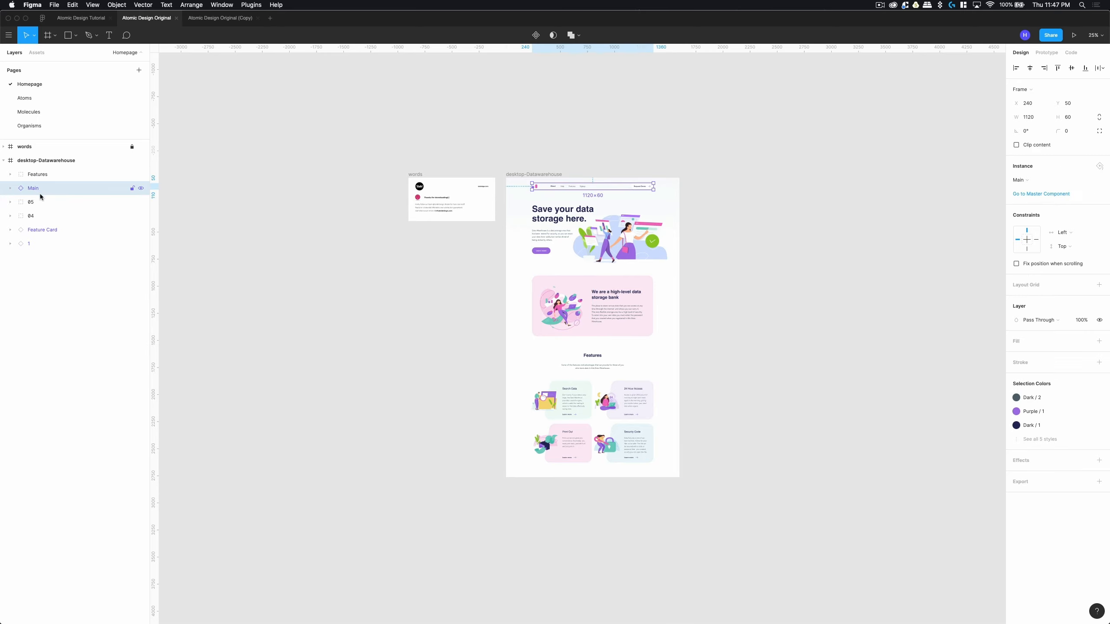
left_click_drag(40, 196, 26, 167)
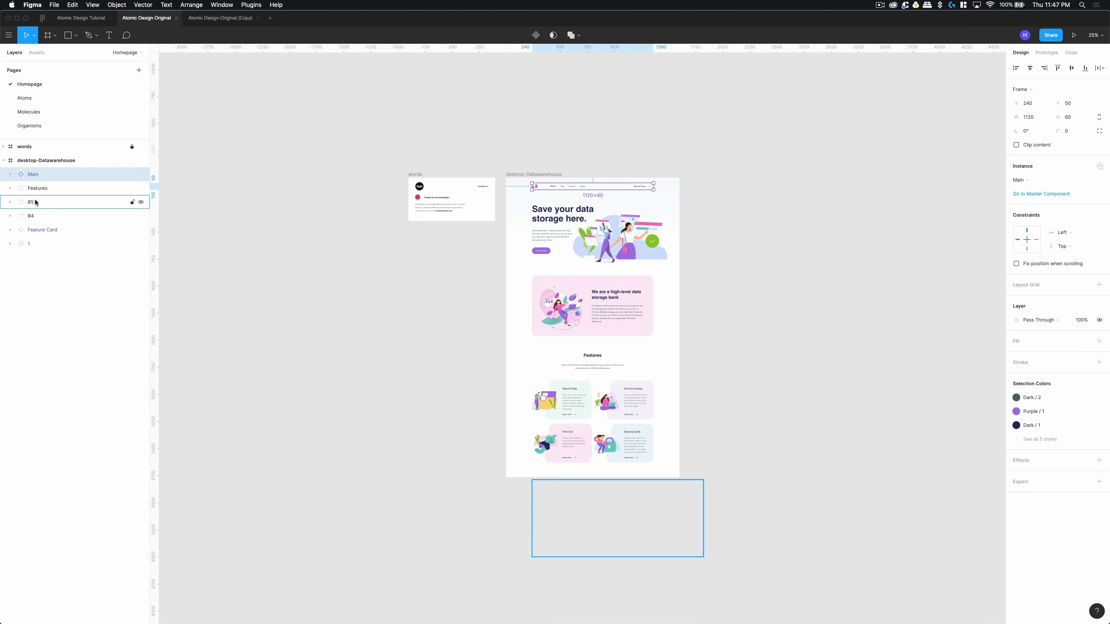
left_click(35, 203)
left_click(36, 212, "shift")
left_click_drag(37, 211, 38, 186)
double_click(39, 188)
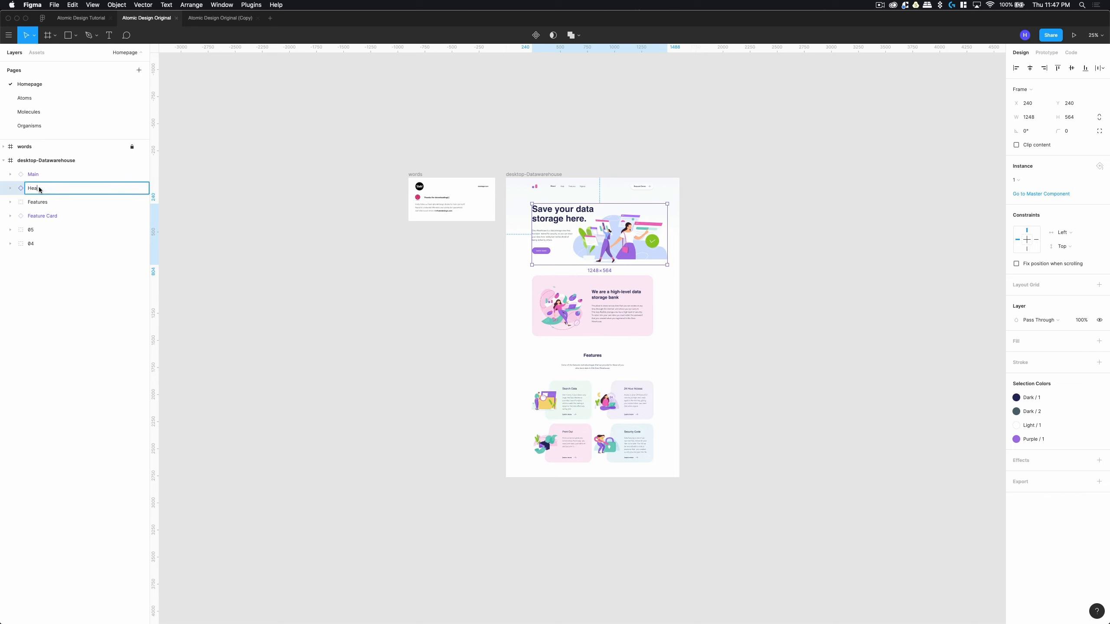
key("Return")
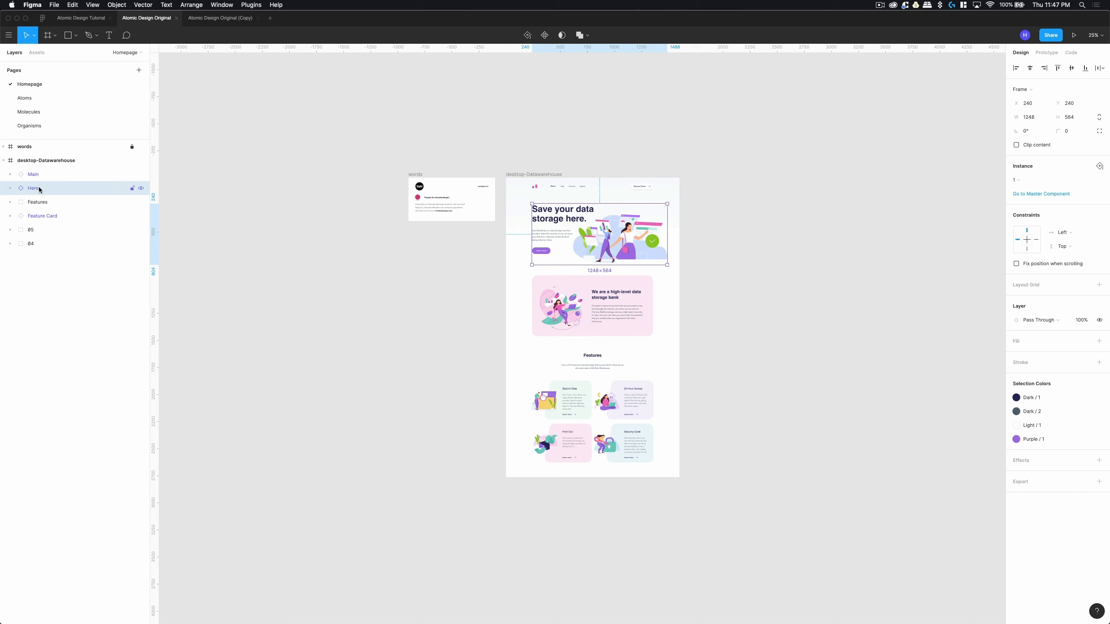
Move the Feature Card instance above the Features group in the layer order.
left_click(48, 203)
mouse_move(48, 218)
left_mouse_down()
mouse_move(60, 215)
mouse_move(51, 202)
left_mouse_up()
left_click(39, 217)
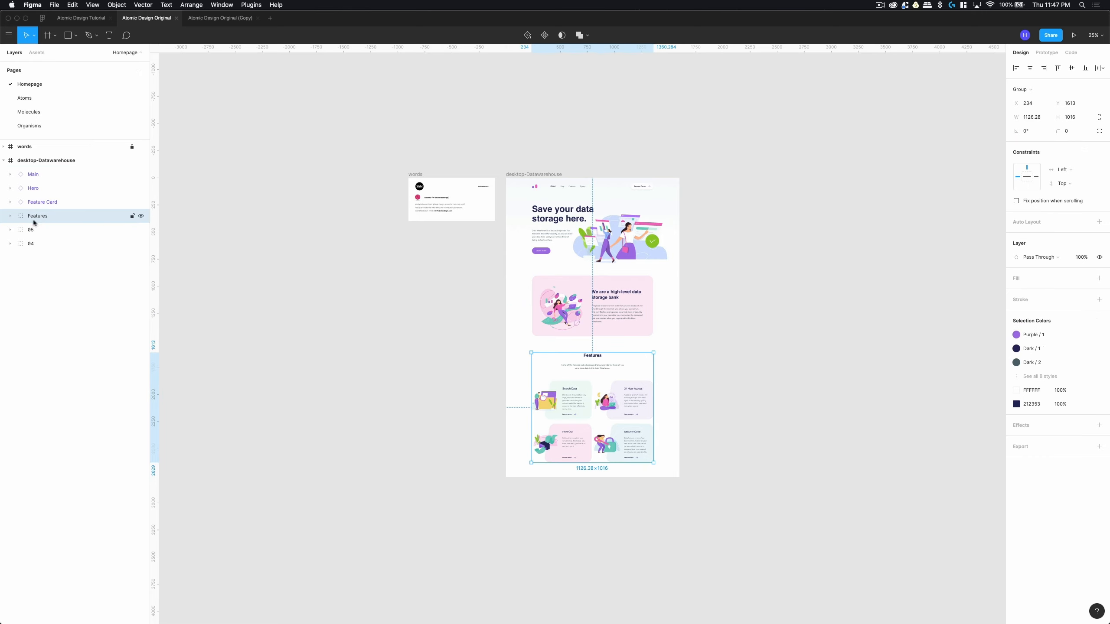
Inside the Features group, move the heading instance to the start of the layer order and rename it as Title.
left_click(805, 421)
left_click(49, 218)
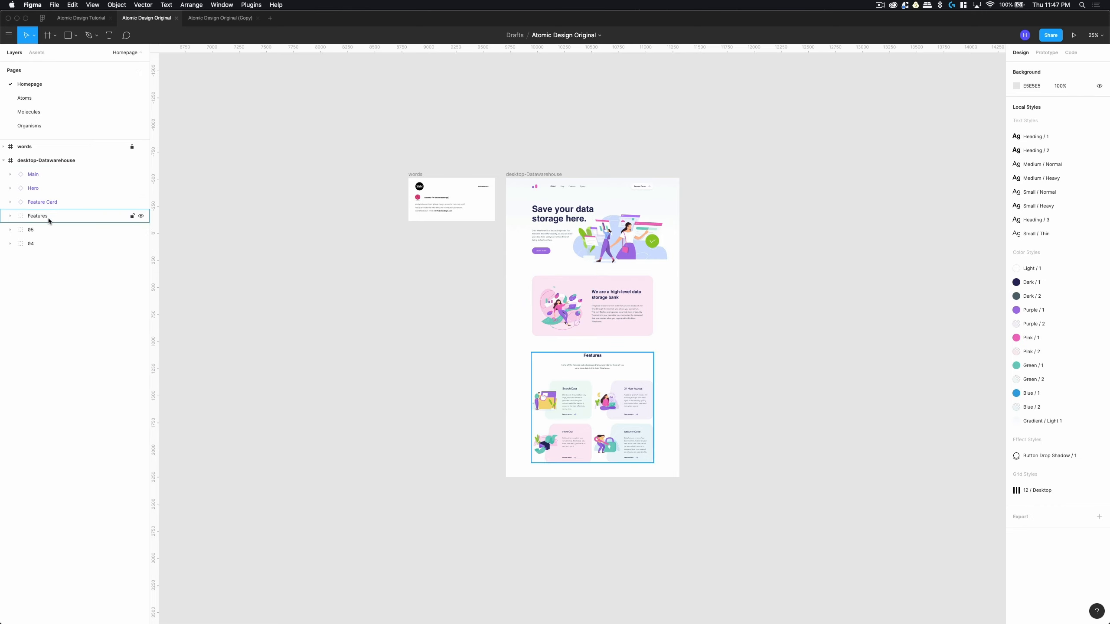
left_click(11, 216)
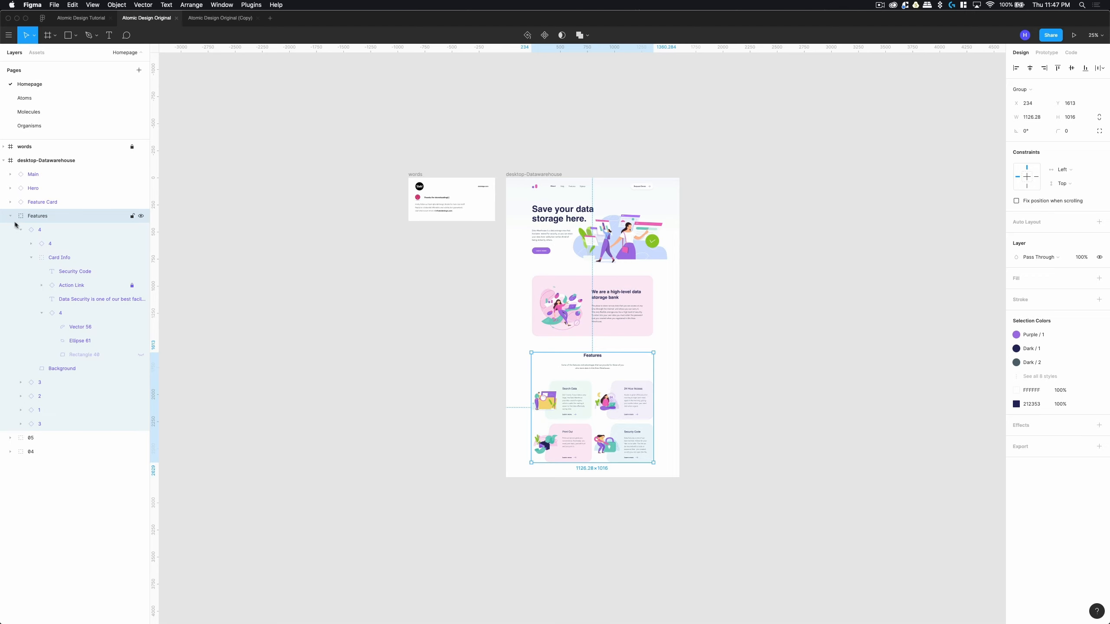
left_click(45, 285)
left_click_drag(46, 285, 49, 229)
double_click(40, 230)
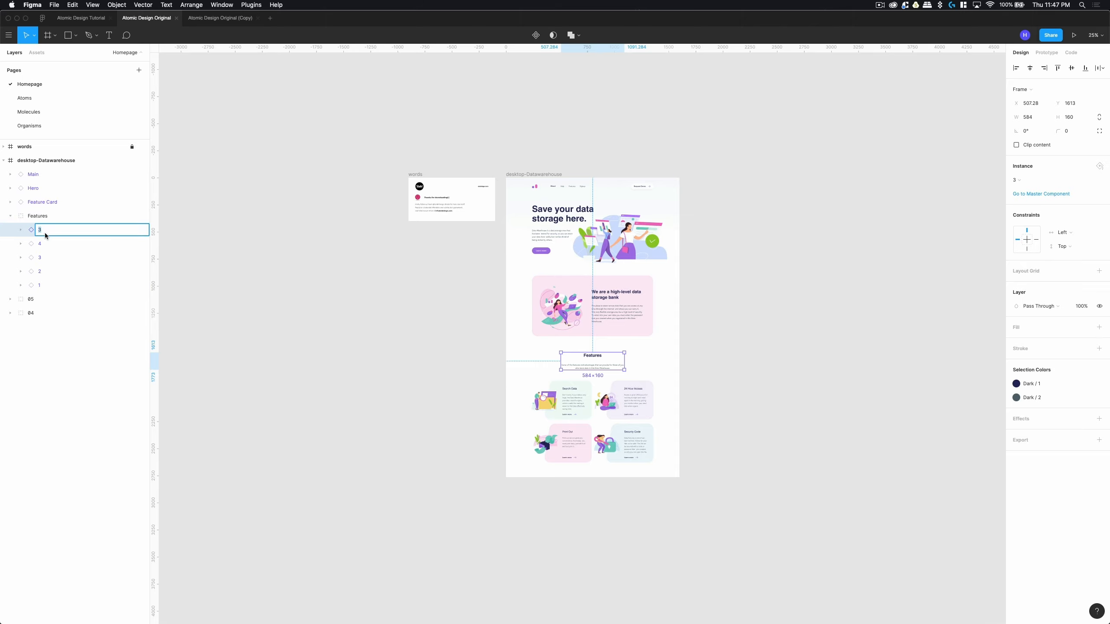
type("Title")
key("Return")
Order the four card instances 1, 2, 3, 4 below Title in the Features group.
left_click(48, 244)
mouse_move(52, 248)
left_mouse_down()
mouse_move(55, 291)
mouse_move(51, 240)
mouse_move(46, 251)
left_mouse_up()
left_click(48, 269)
left_click(45, 244)
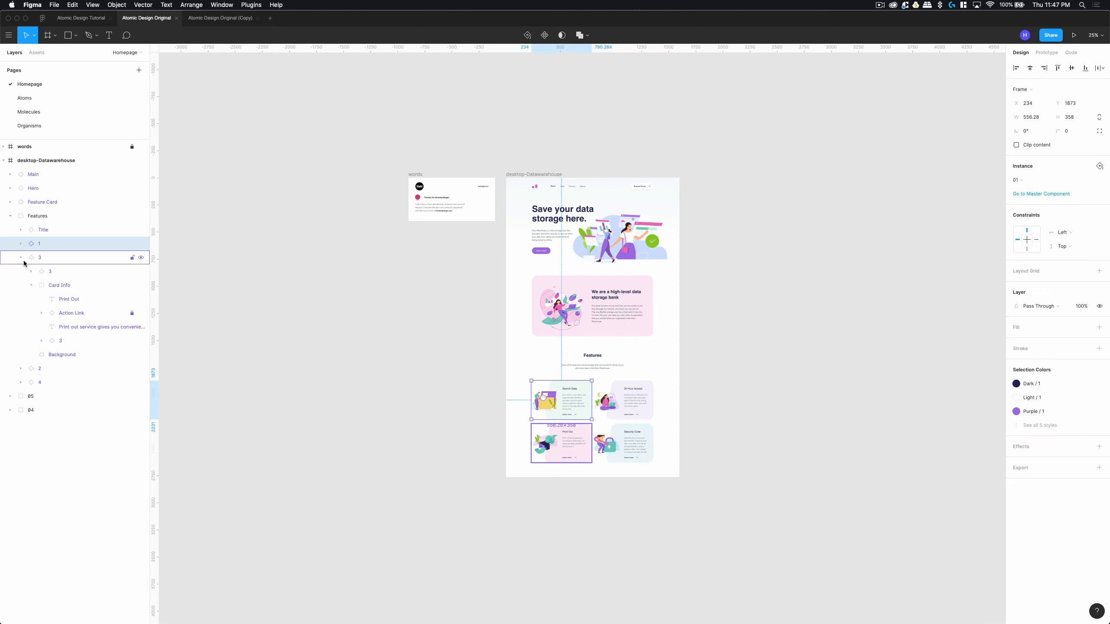
key("super+z")
key("super+z")
key("super+z")
key("super+z")
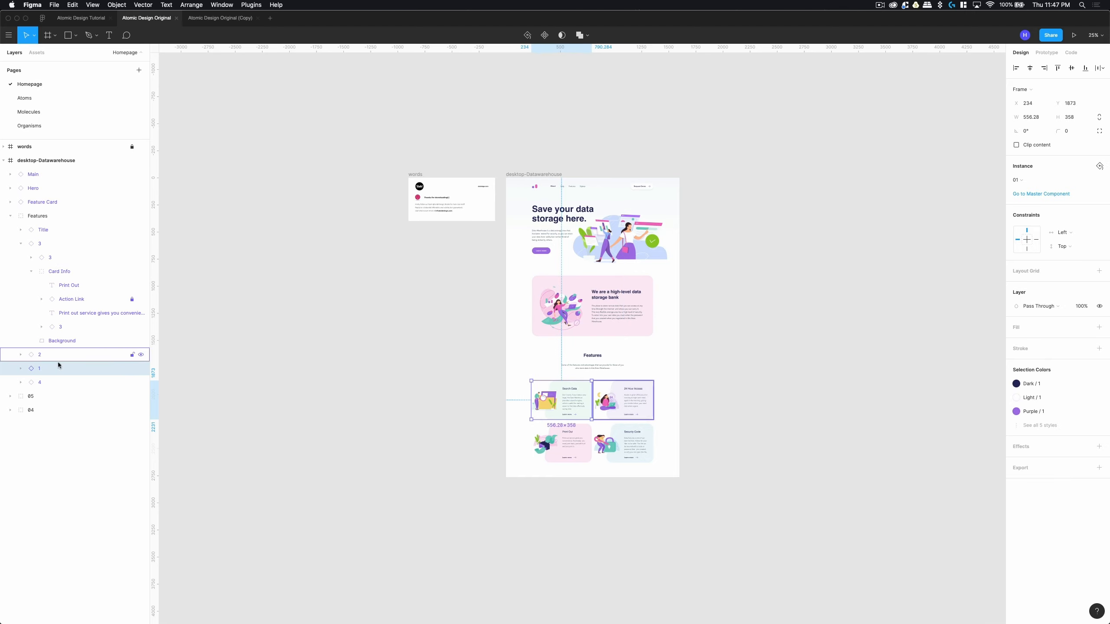
left_click(20, 258)
mouse_move(45, 285)
left_mouse_down()
mouse_move(48, 239)
mouse_move(54, 266)
left_mouse_up()
Turn the Features group into a component, duplicate it to leave an instance on the Homepage, and cut the main component.
left_click(37, 216)
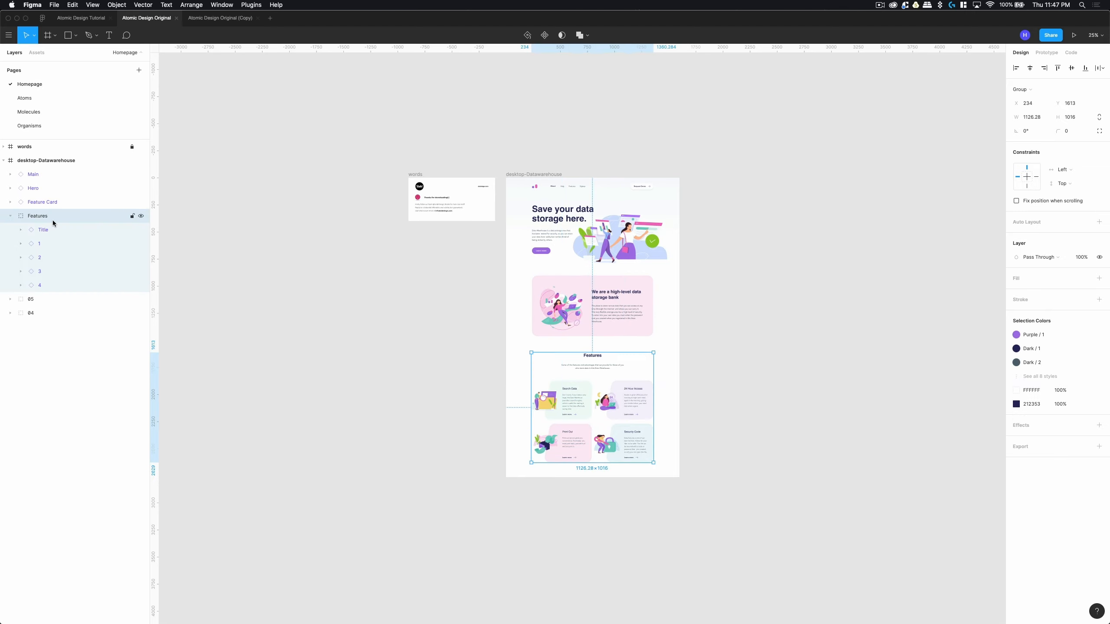
right_click(55, 213)
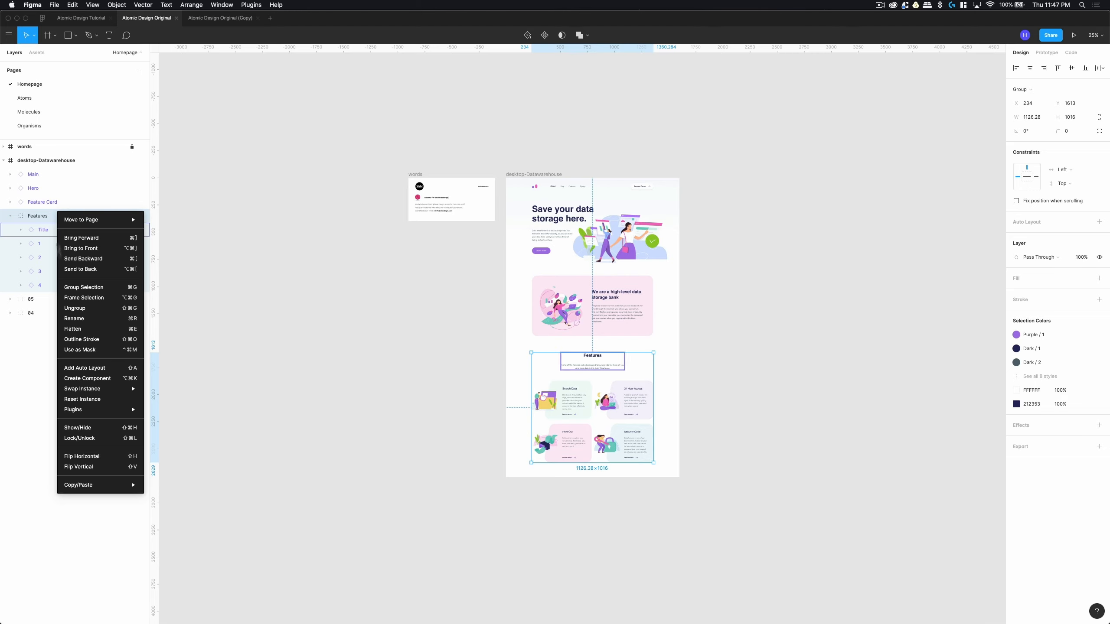
left_click(92, 377)
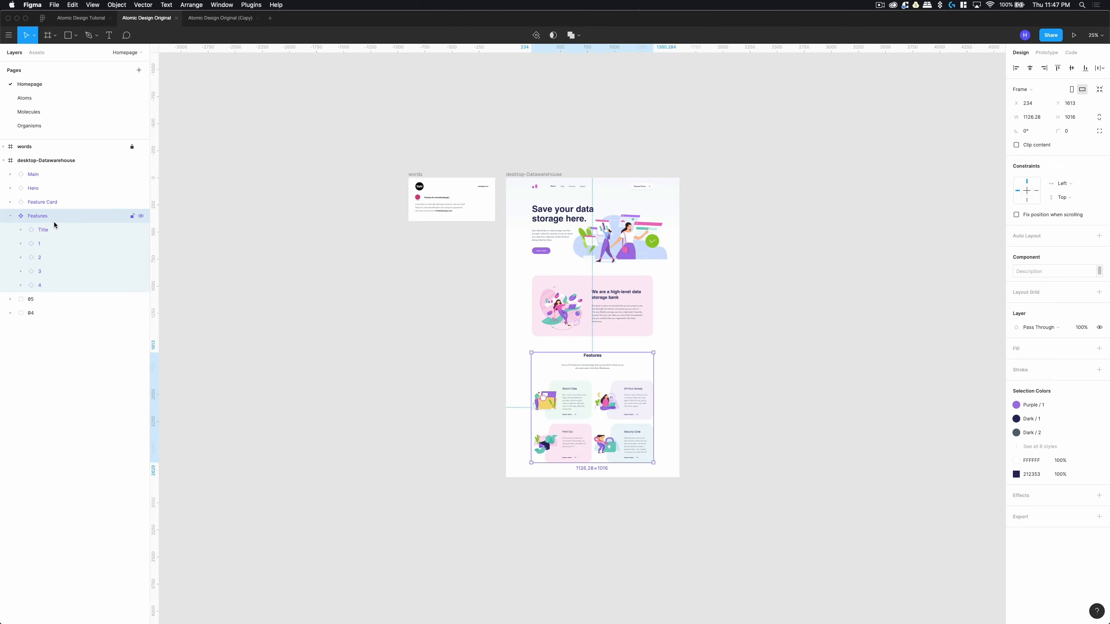
key("super+d")
left_click(52, 233)
key("Delete")
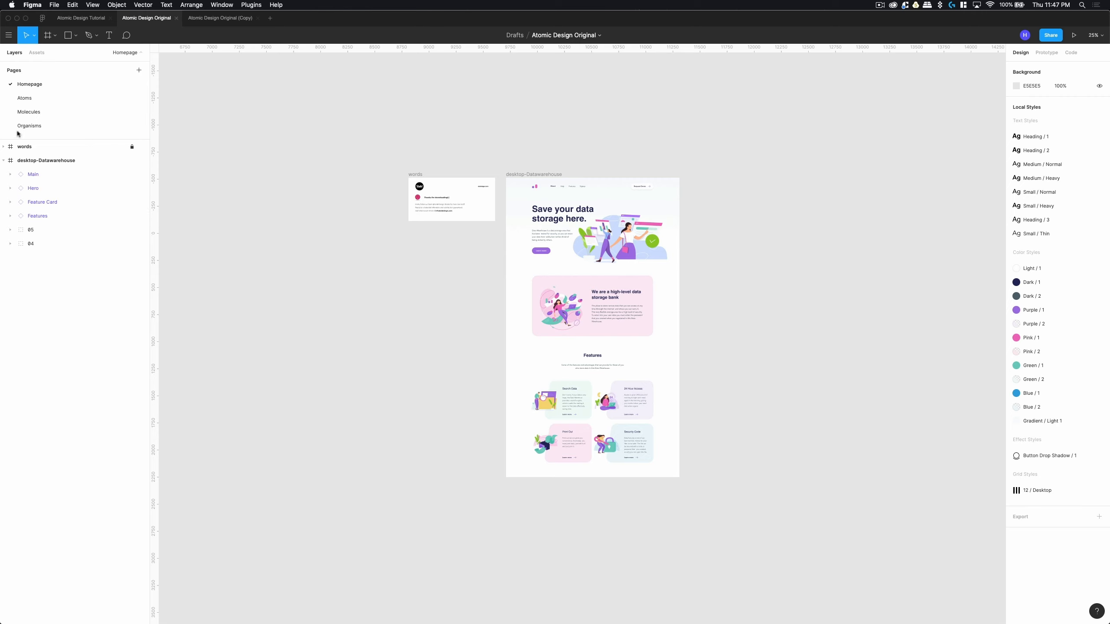
On the Organisms page, draw a frame about 1920 × 1624 beyond the Feature Cards frame and name it Feature Sections.
left_click(26, 126)
scroll(612, 419, "right", 3)
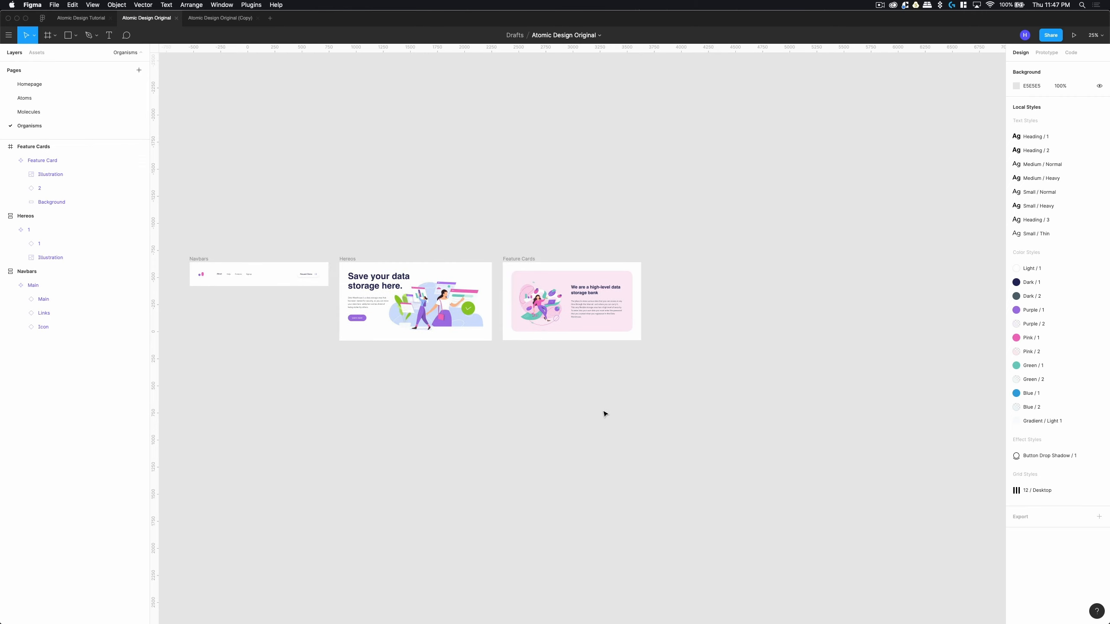
key("f")
mouse_move(720, 258)
left_mouse_down()
mouse_move(820, 366)
mouse_move(927, 434)
left_mouse_up()
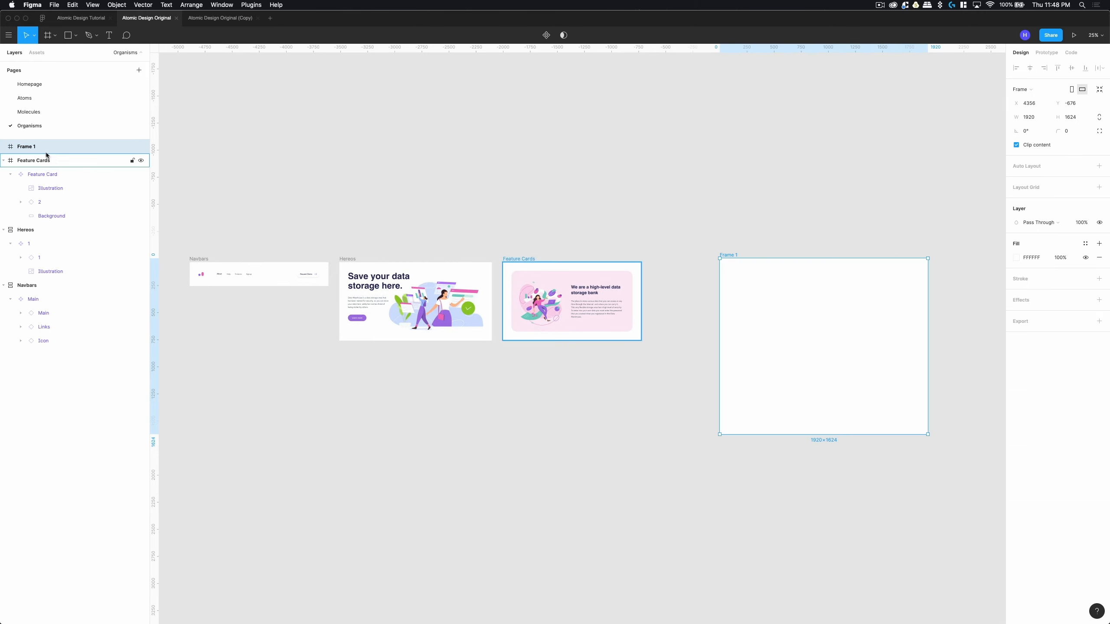
double_click(32, 147)
type("Feature")
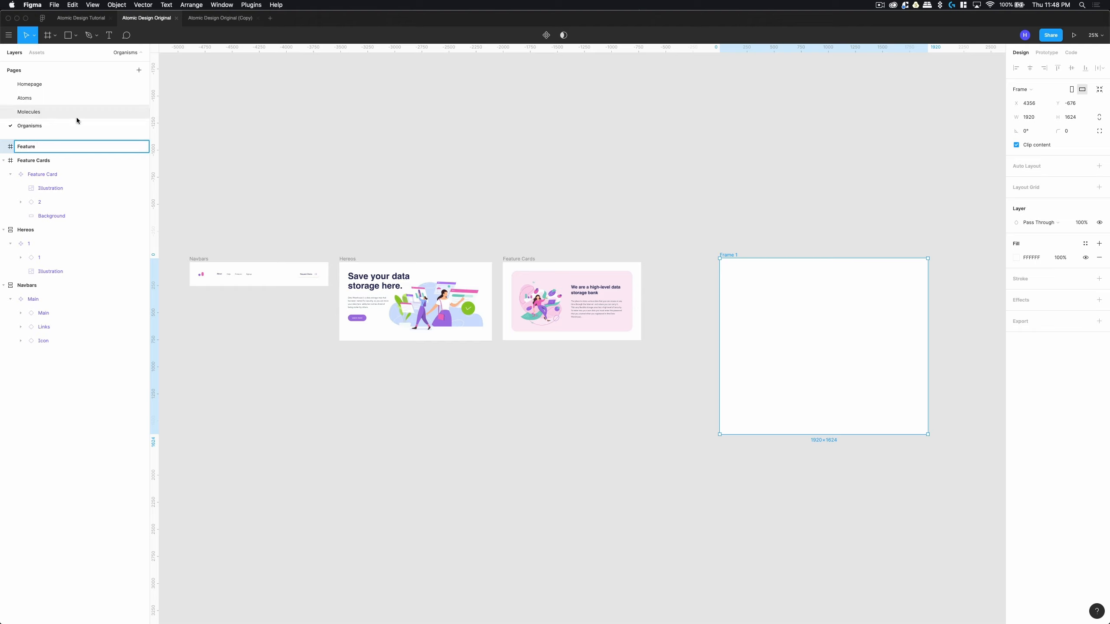
type("Sections")
key("Return")
Paste the Features component and move it into the Feature Sections frame.
left_click(697, 210)
key("super+v")
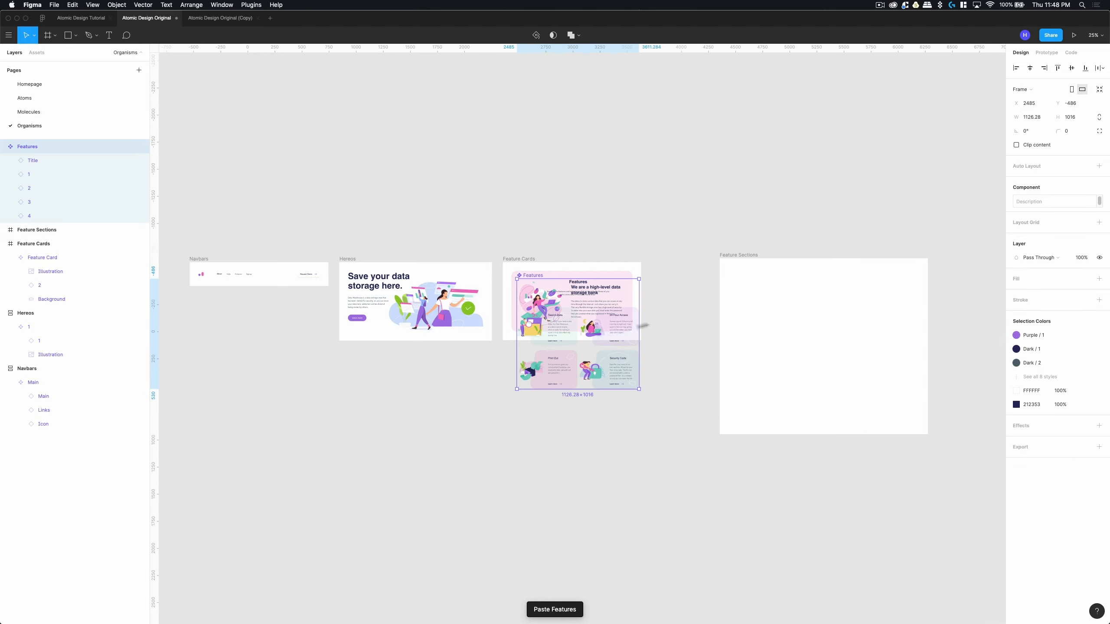
left_click_drag(609, 371, 848, 394)
left_click(753, 256)
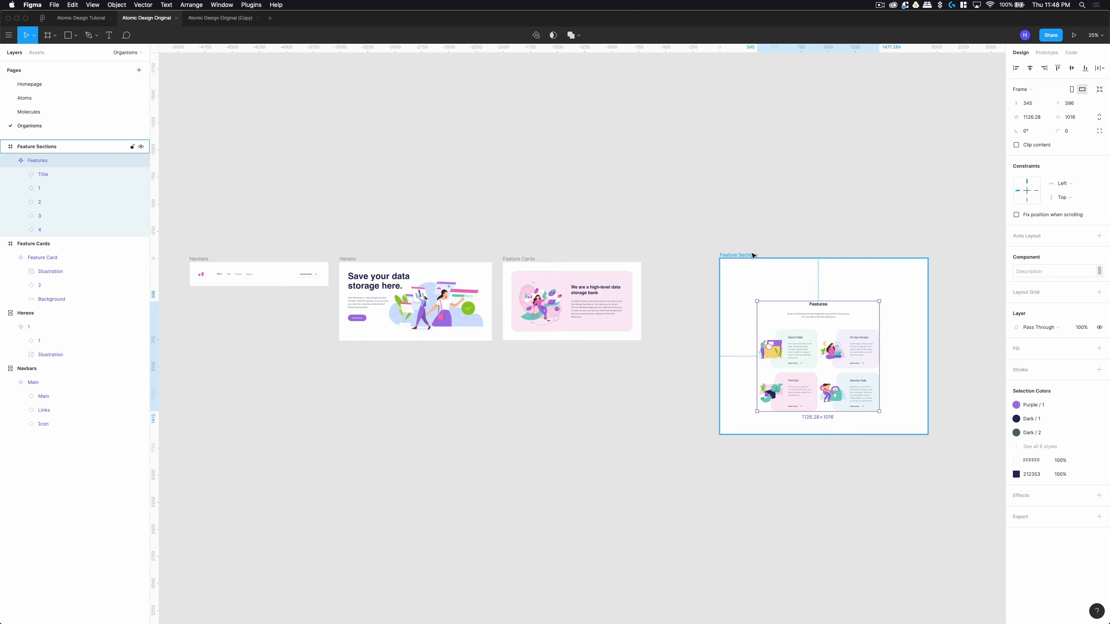
left_click_drag(752, 256, 745, 244)
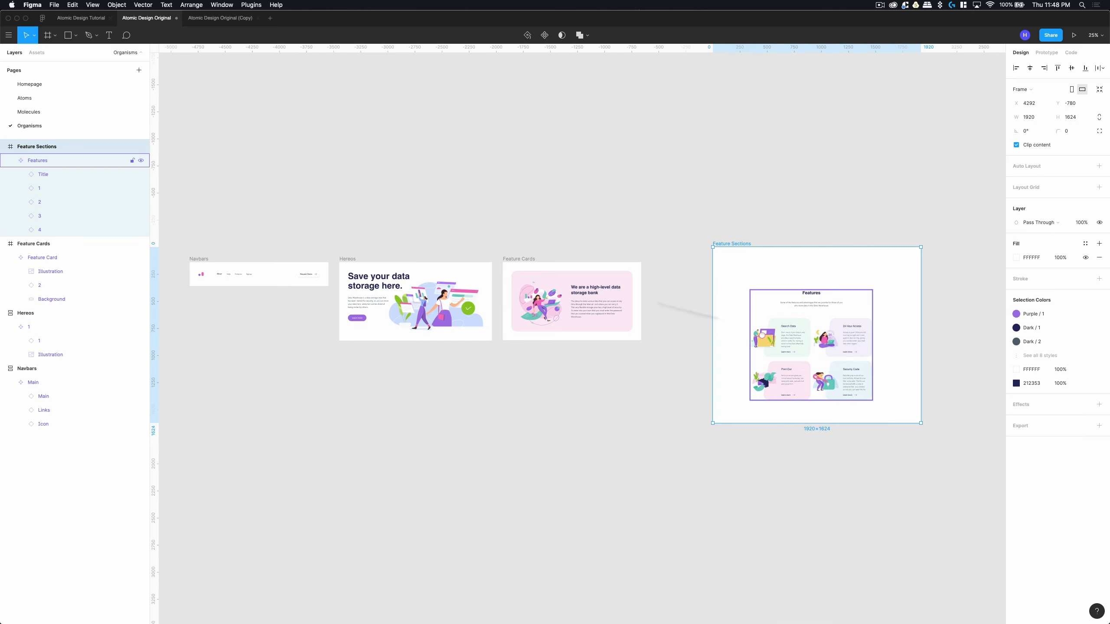
Rename the Features component in the Feature Sections frame as 1.
left_click(44, 161)
double_click(44, 161)
type("1")
key("Return")
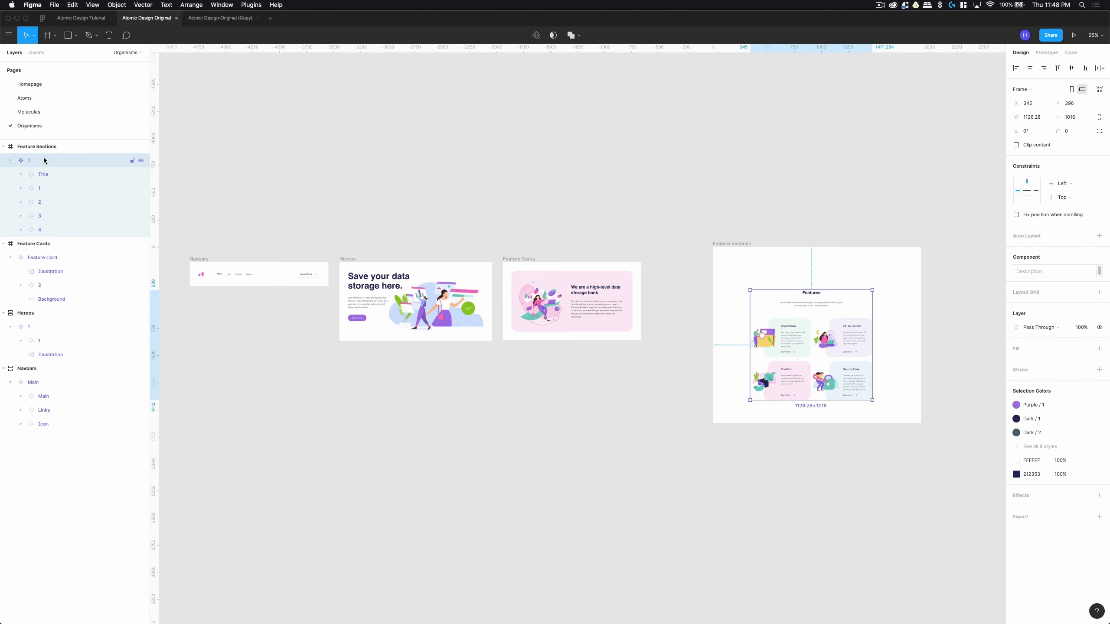
Add auto layout to the Feature Sections frame with 80 horizontal and 80 vertical padding.
left_click(87, 149)
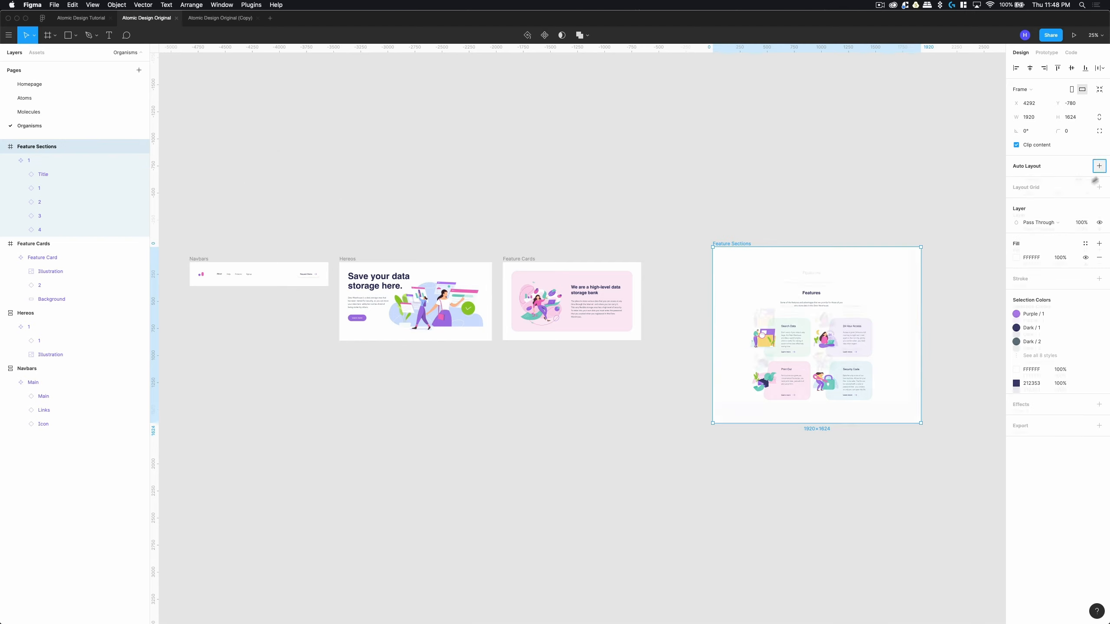
left_click(1100, 166)
type("80")
key("Tab")
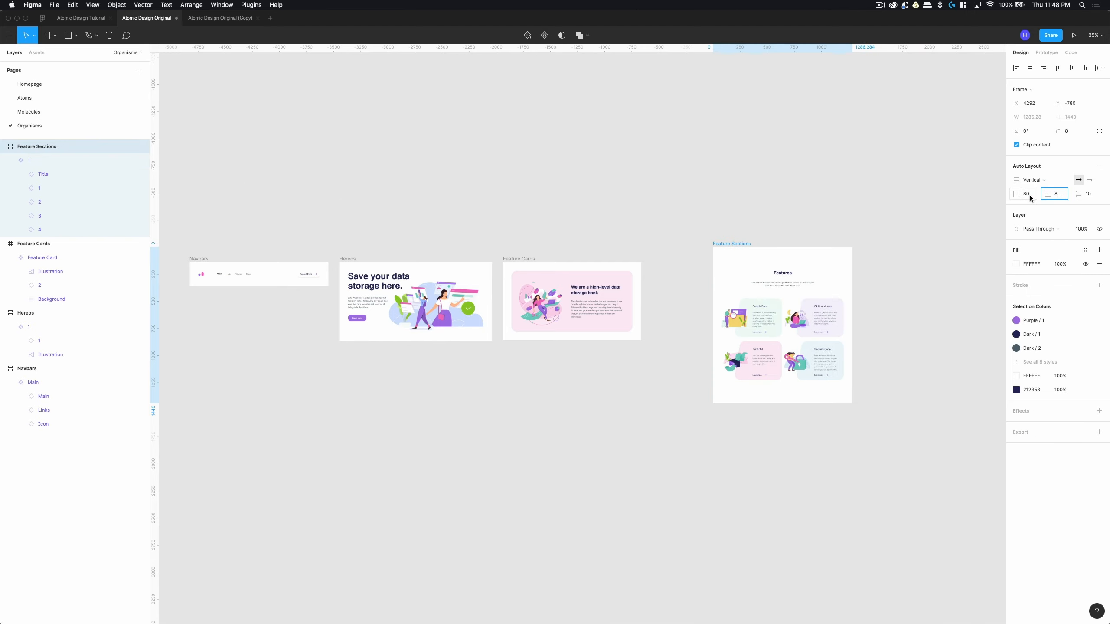
type("80")
key("Return")
Move the Feature Sections frame beside the Feature Cards frame, level with its upper edge, at X 3731, Y -640.
left_click(753, 238)
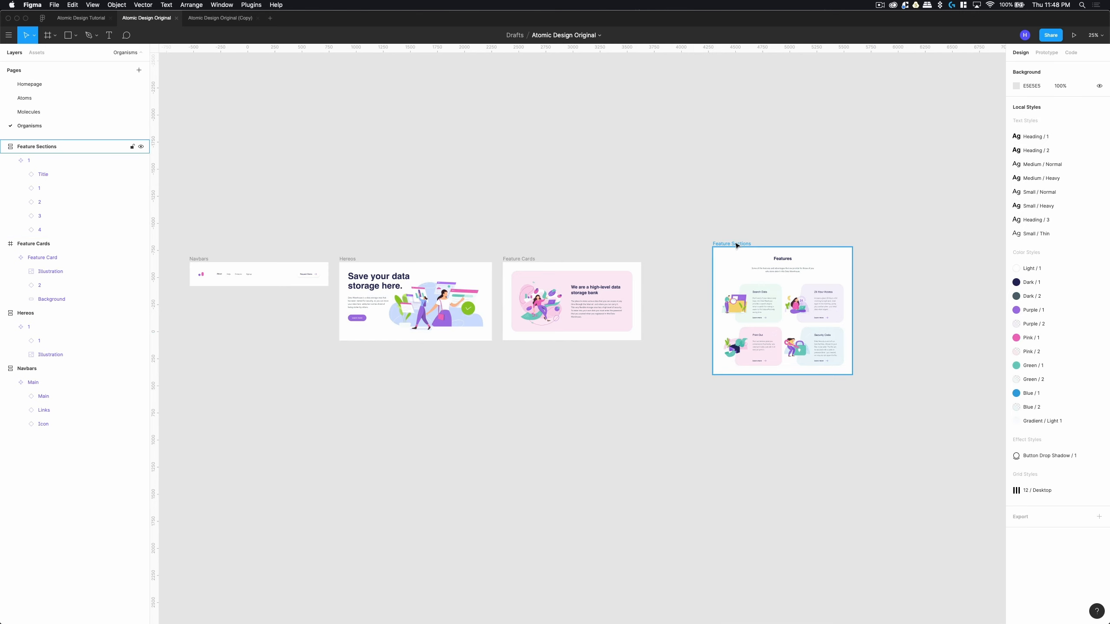
left_click_drag(737, 244, 675, 258)
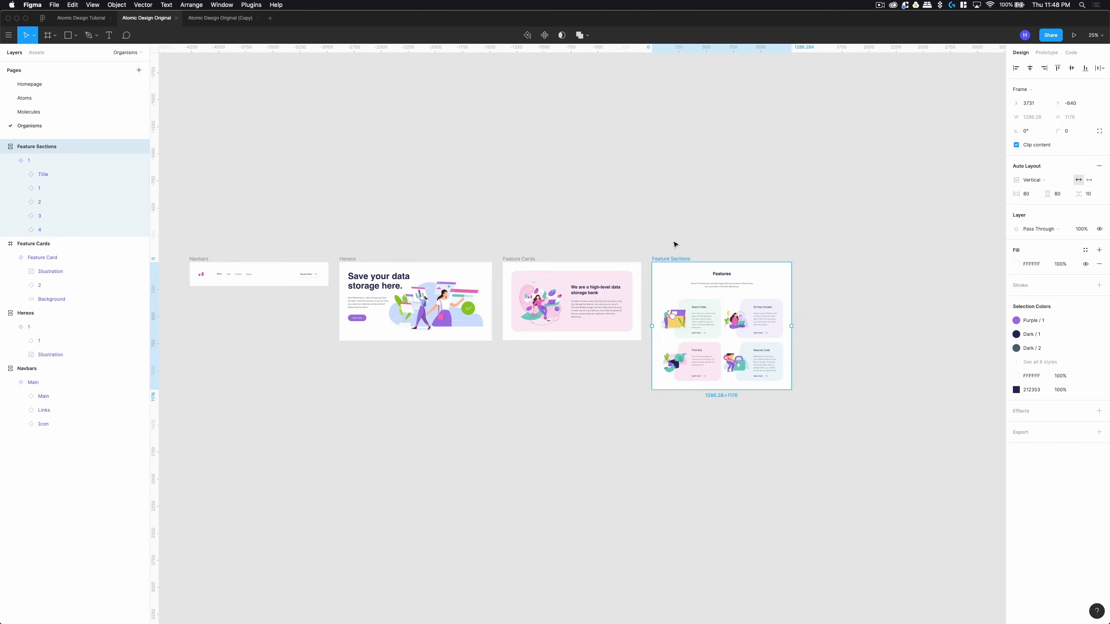
left_click(674, 245)
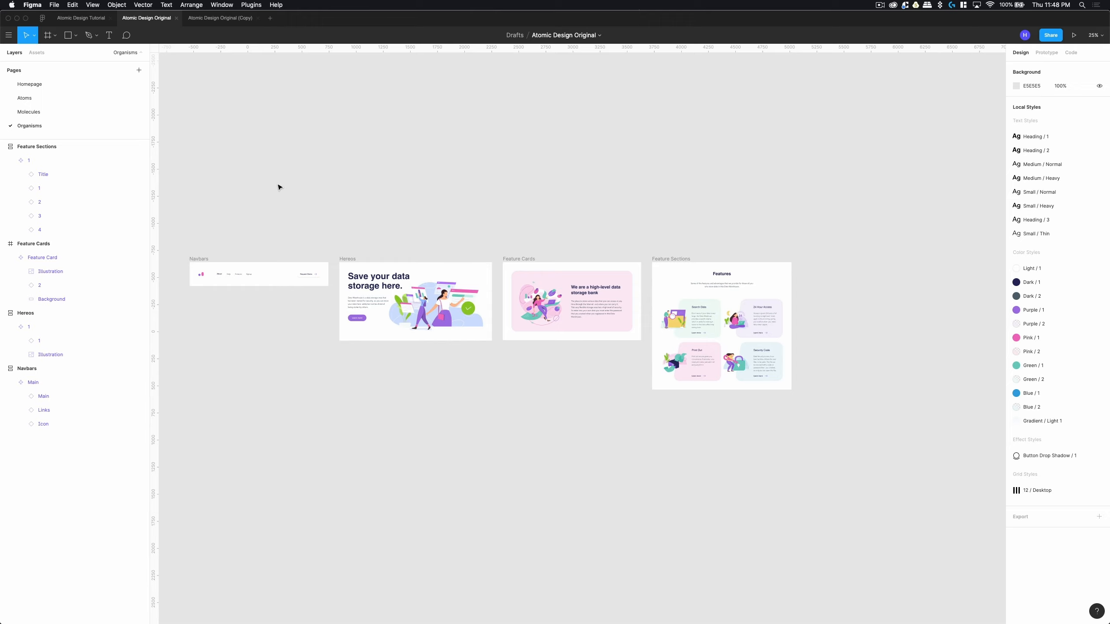
Examine the local Atoms components group by group: Buttons, Card Textures, Feature Illustrations and Logos.
left_click(37, 53)
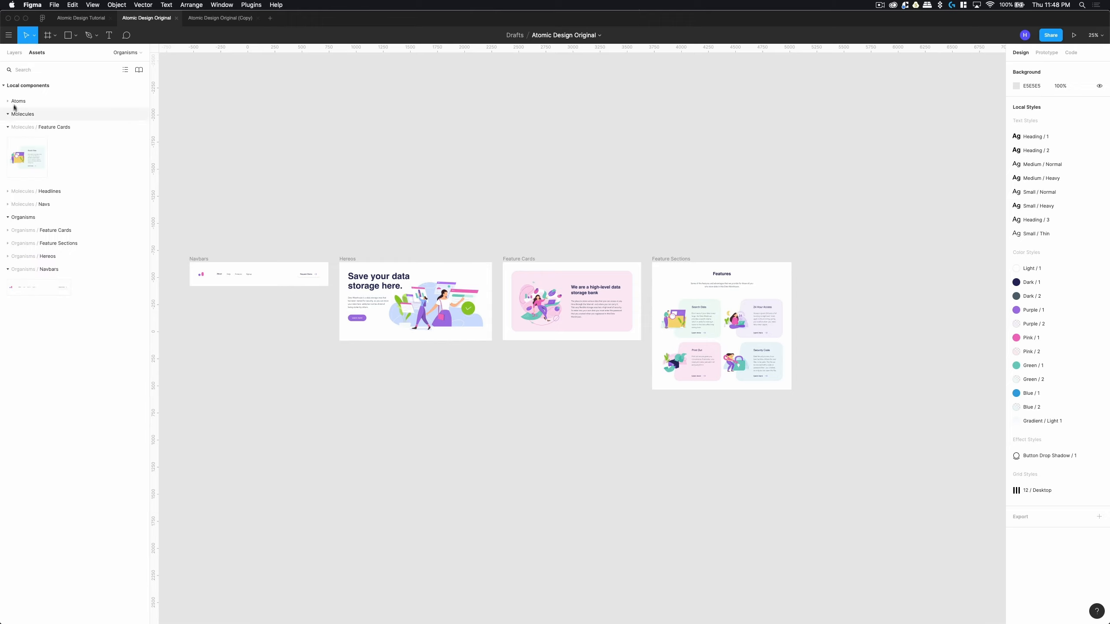
left_click(7, 127)
left_click(8, 114)
left_click(8, 101)
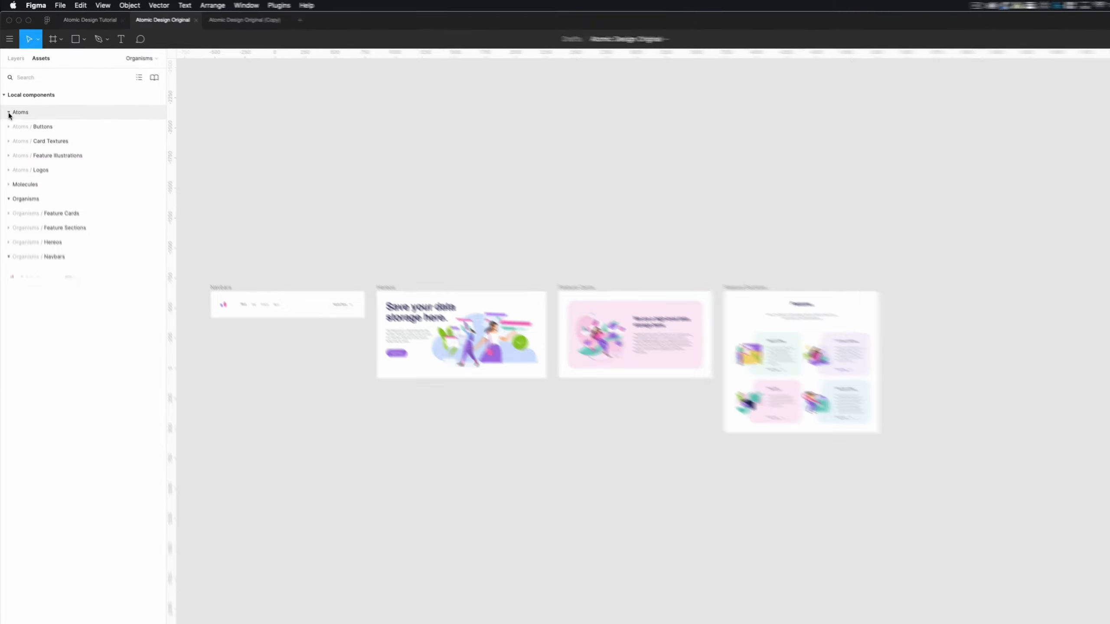
left_click(8, 127)
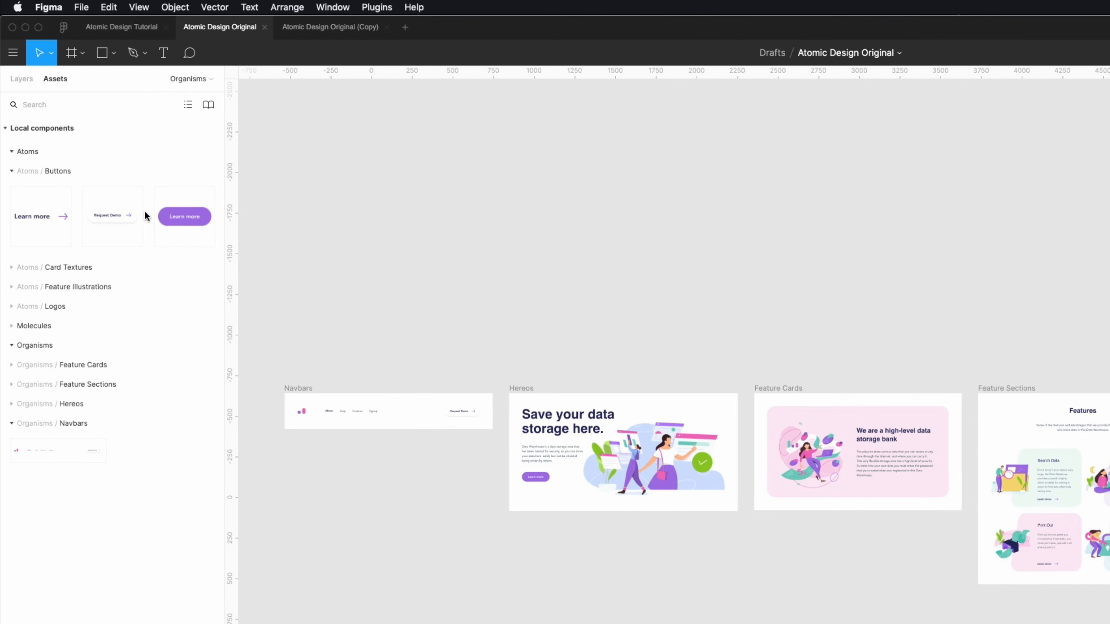
left_click(11, 171)
left_click(12, 191)
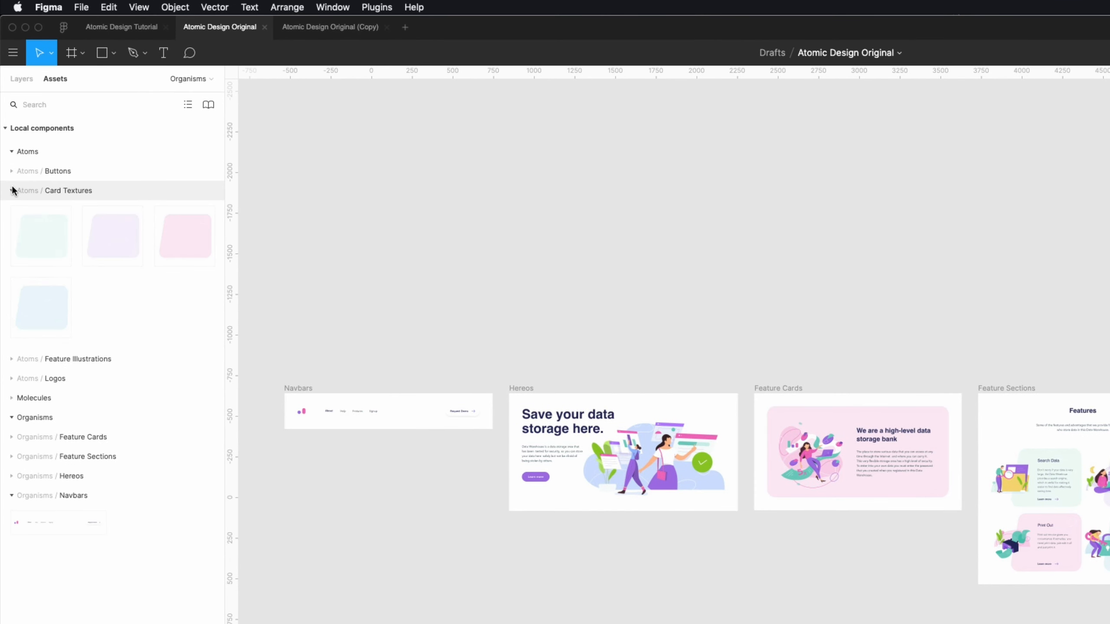
left_click(12, 190)
left_click(12, 210)
left_click(11, 210)
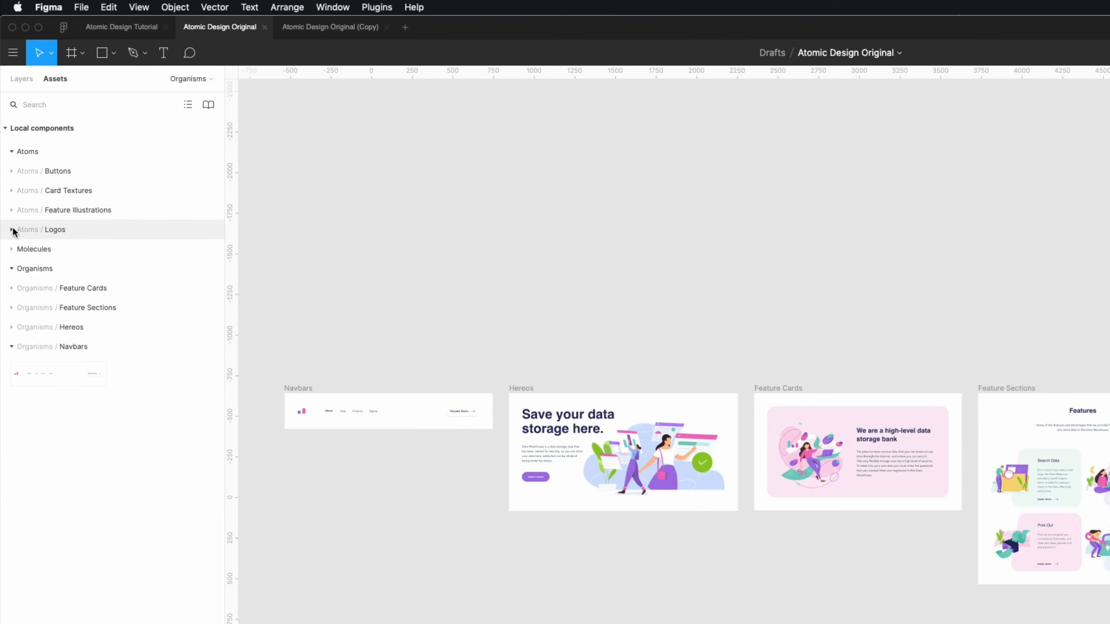
left_click(12, 229)
left_click(12, 229)
Examine the local Molecules components in the Feature Cards, Headlines and Navs groups.
left_click(11, 268)
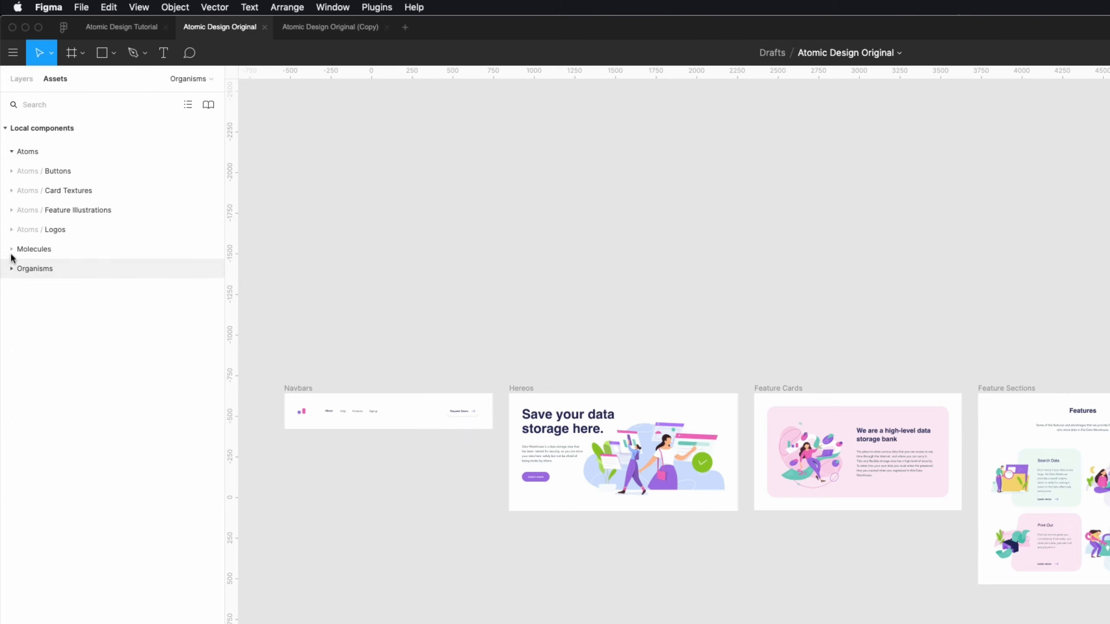
left_click(12, 249)
left_click(11, 269)
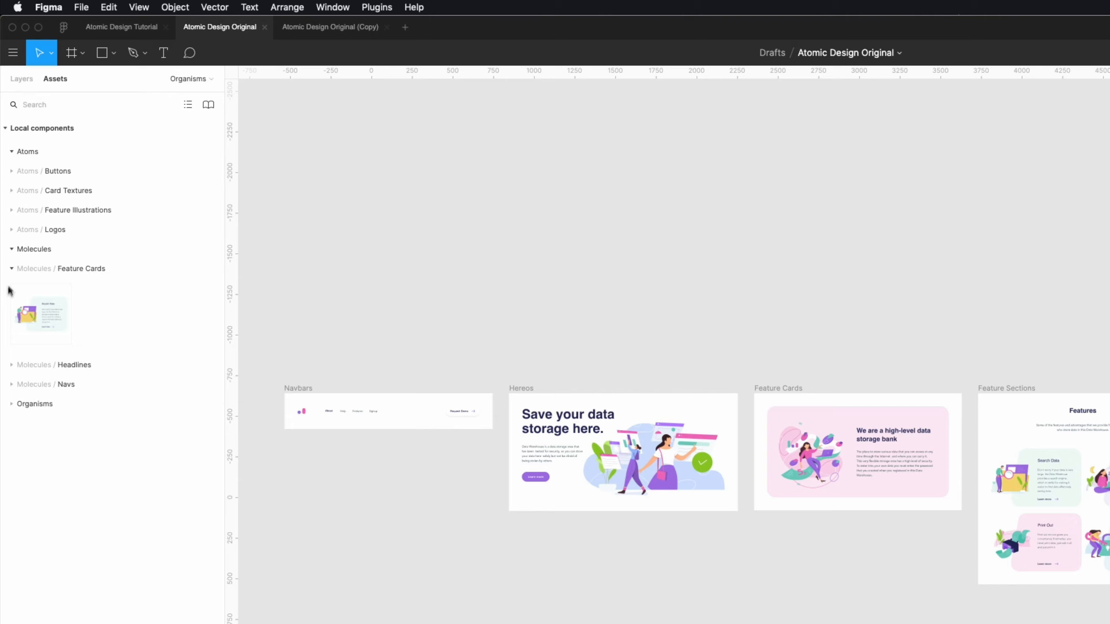
left_click(12, 364)
left_click(11, 461)
left_click(11, 461)
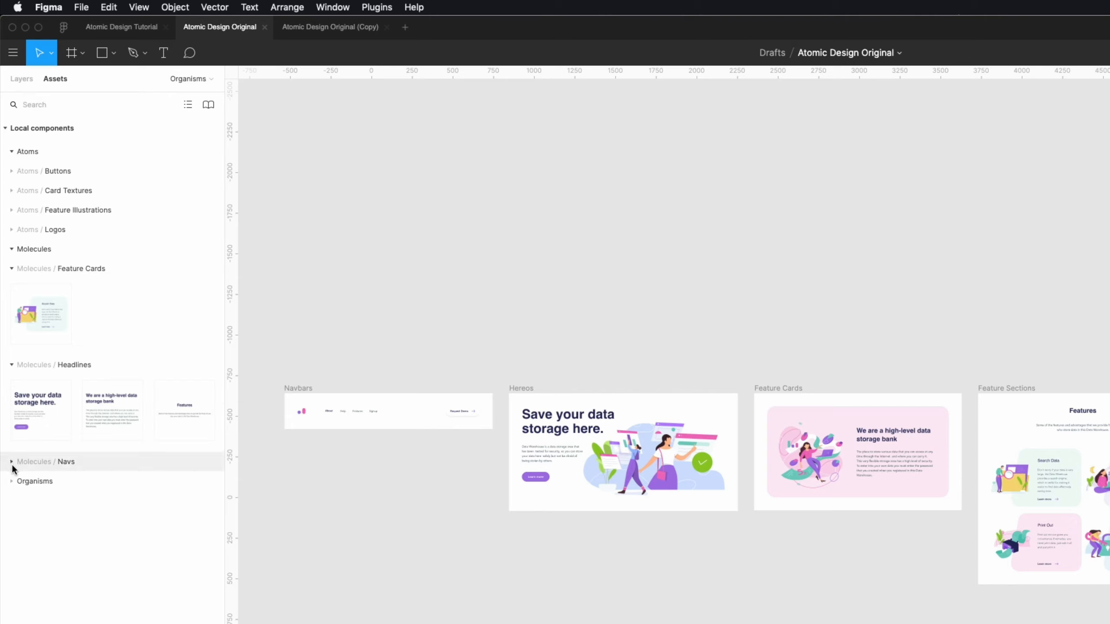
left_click(12, 365)
left_click(12, 269)
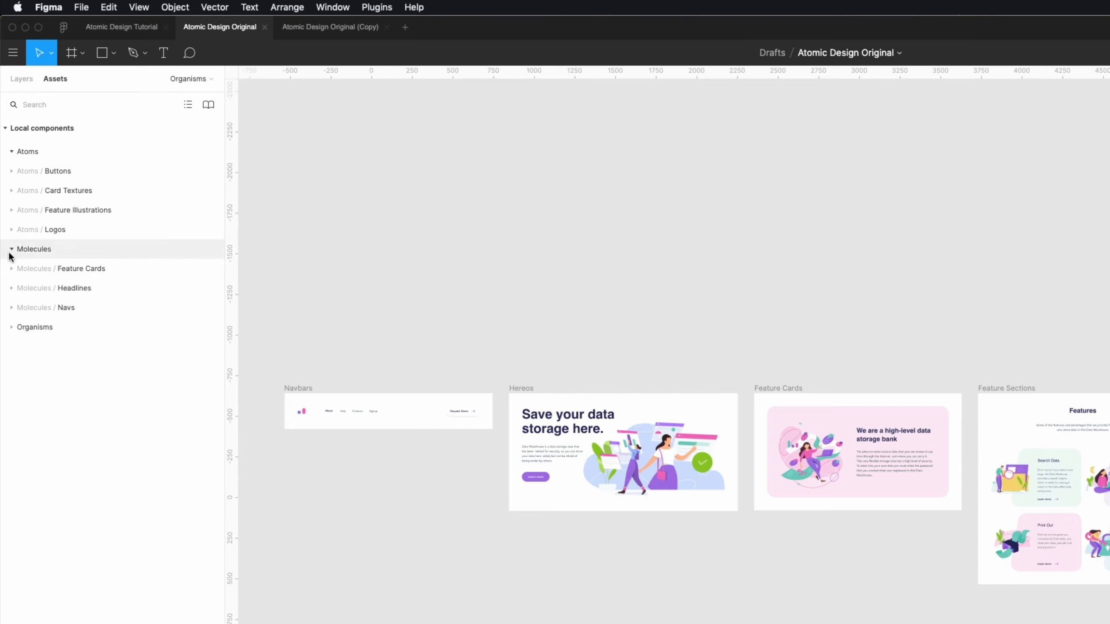
left_click(11, 248)
Examine the local Organisms components in the Feature Cards, Feature Sections, Hereos and Navbars groups.
left_click(12, 268)
left_click(11, 288)
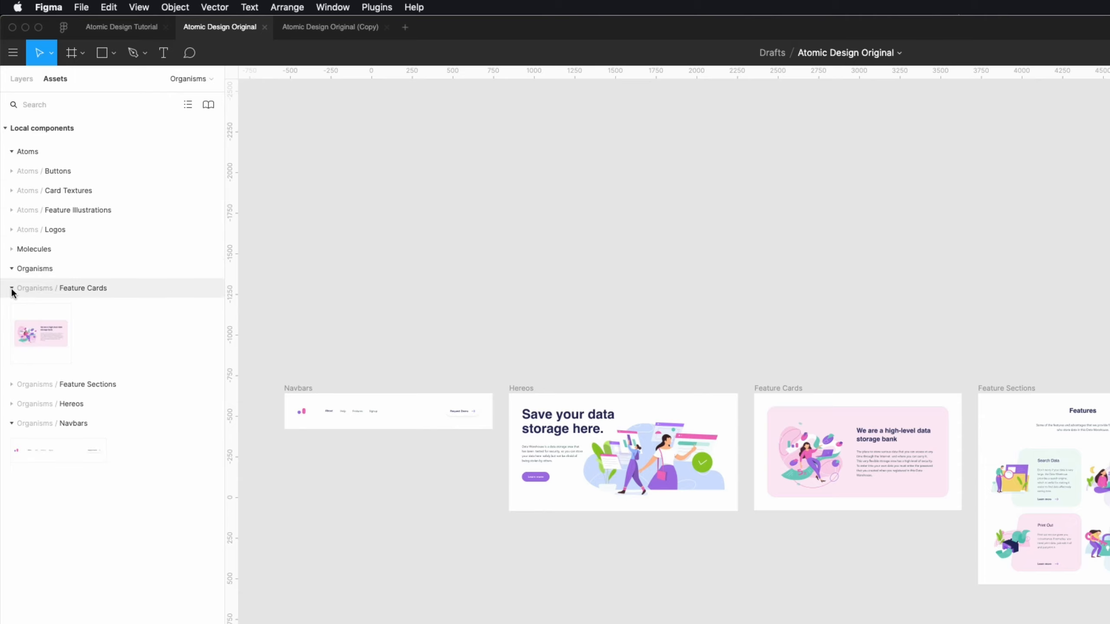
left_click(11, 288)
left_click(11, 307)
left_click(12, 307)
left_click(11, 327)
left_click(10, 328)
left_click(11, 346)
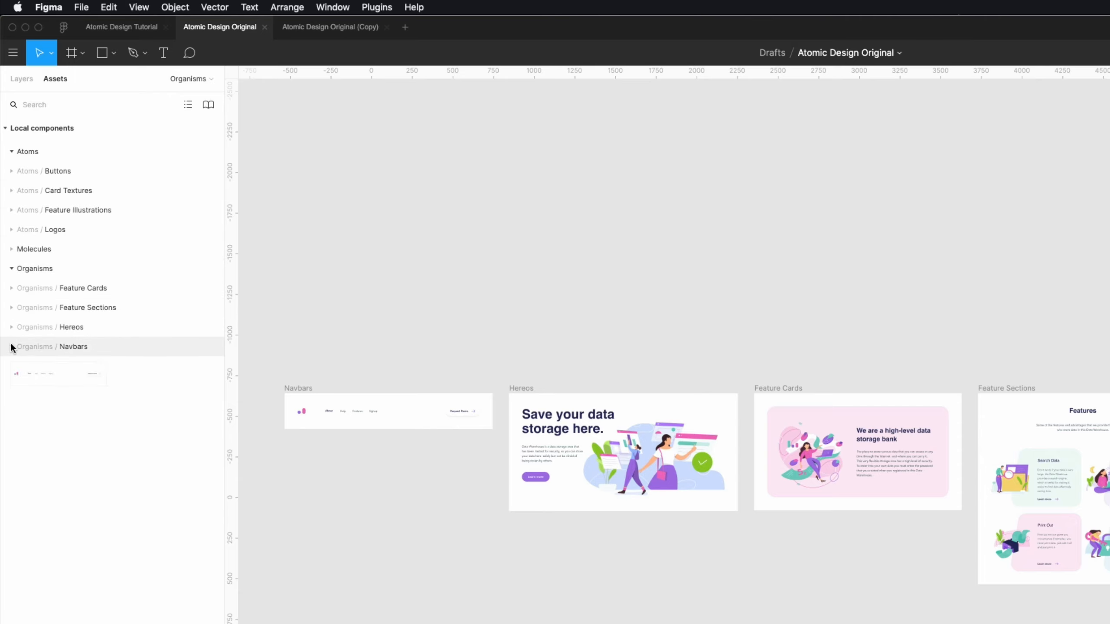